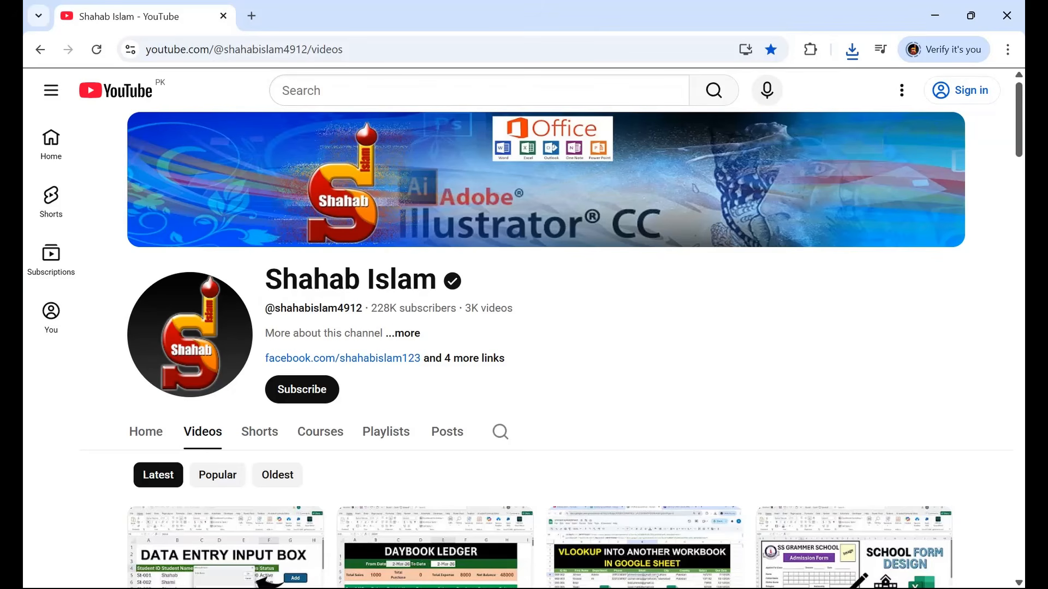
Bring the Book1 workbook to the front and select the entire worksheet.
mouse_move(749, 588)
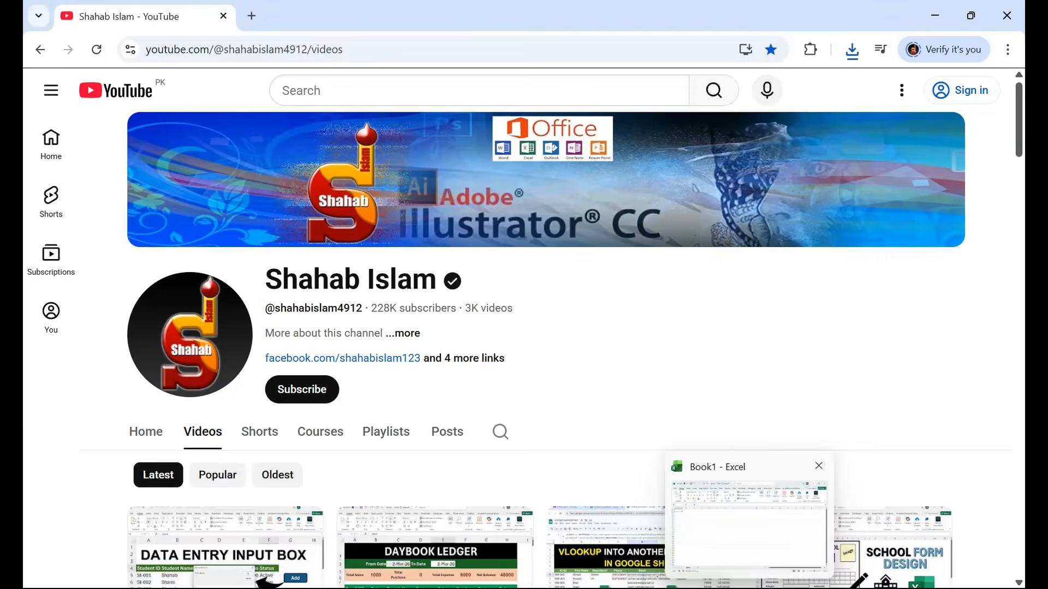
click(749, 524)
key(ctrl+a)
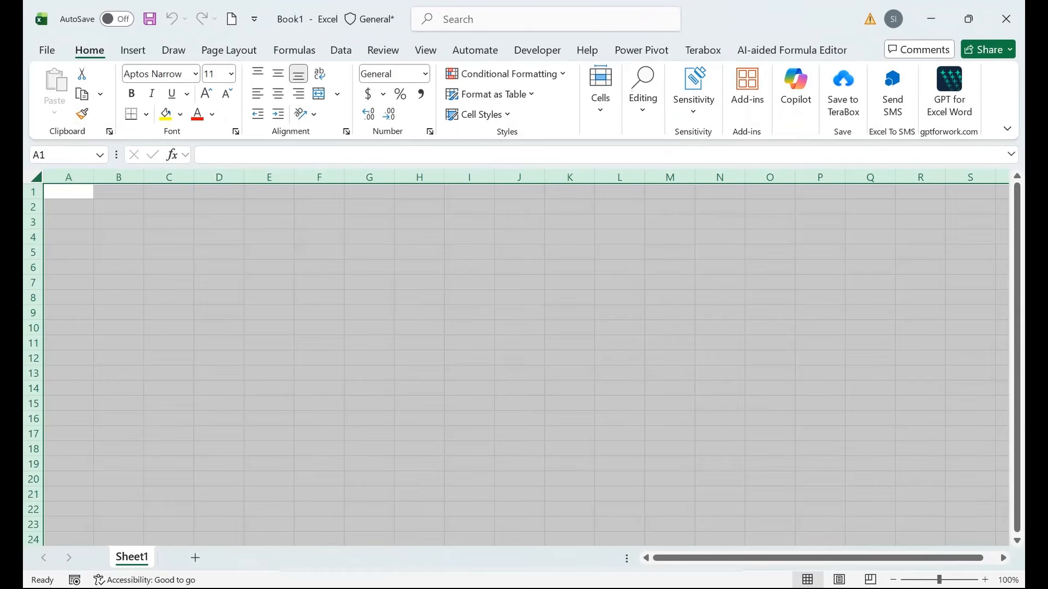
Fill all cells with the custom dark grey RGB 66, 66, 66.
click(180, 114)
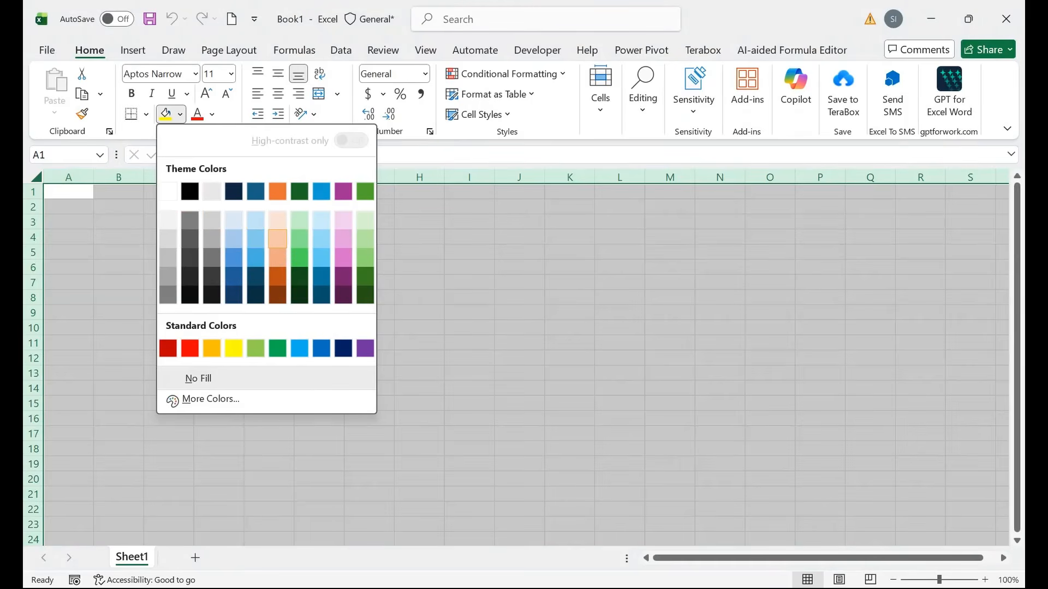
click(210, 399)
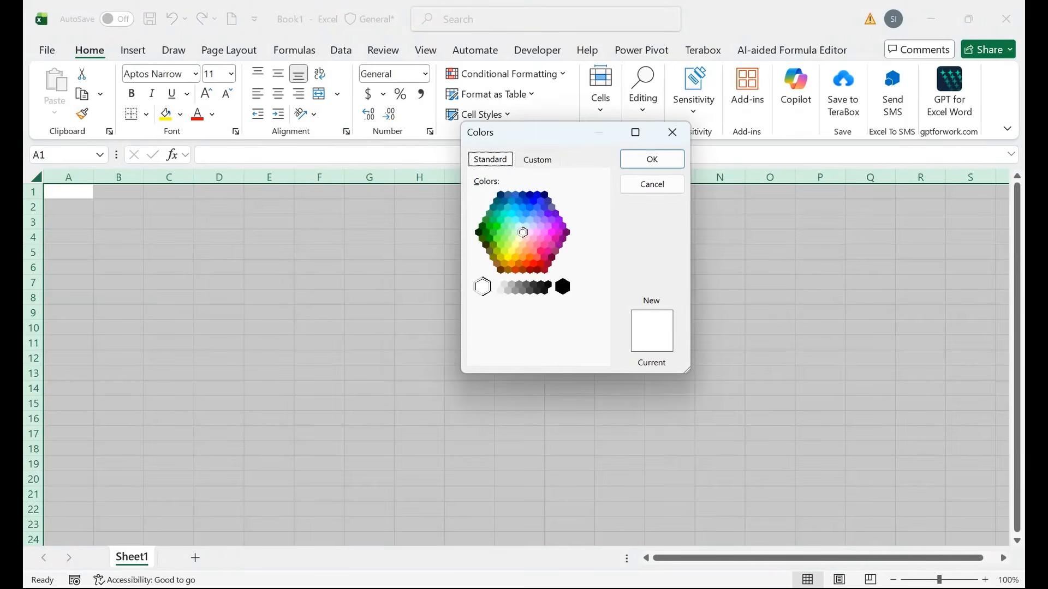
click(537, 160)
click(537, 293)
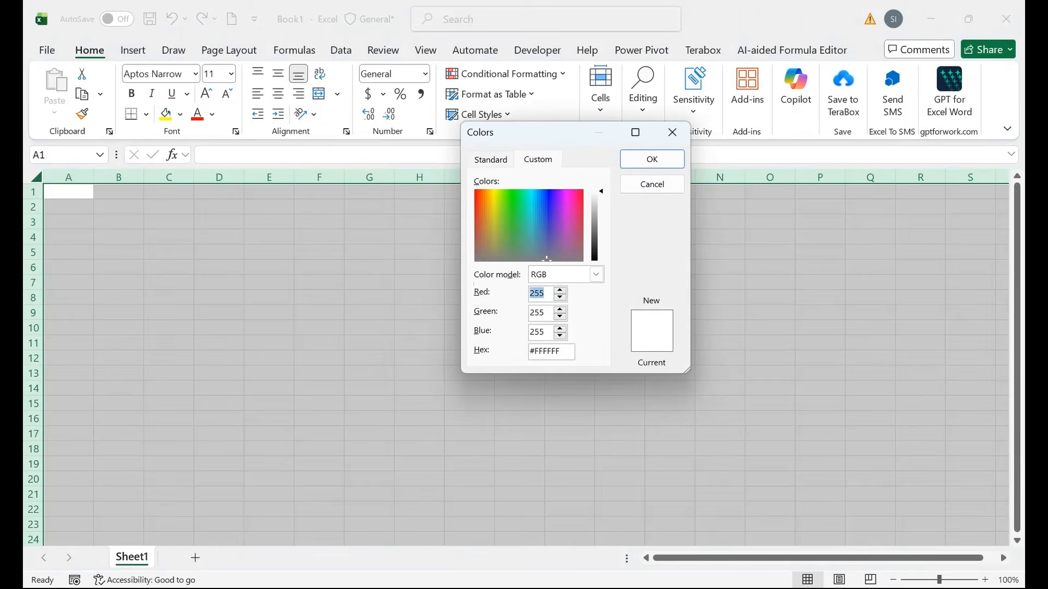
text(66)
key(Tab)
text(66)
key(Tab)
text(66)
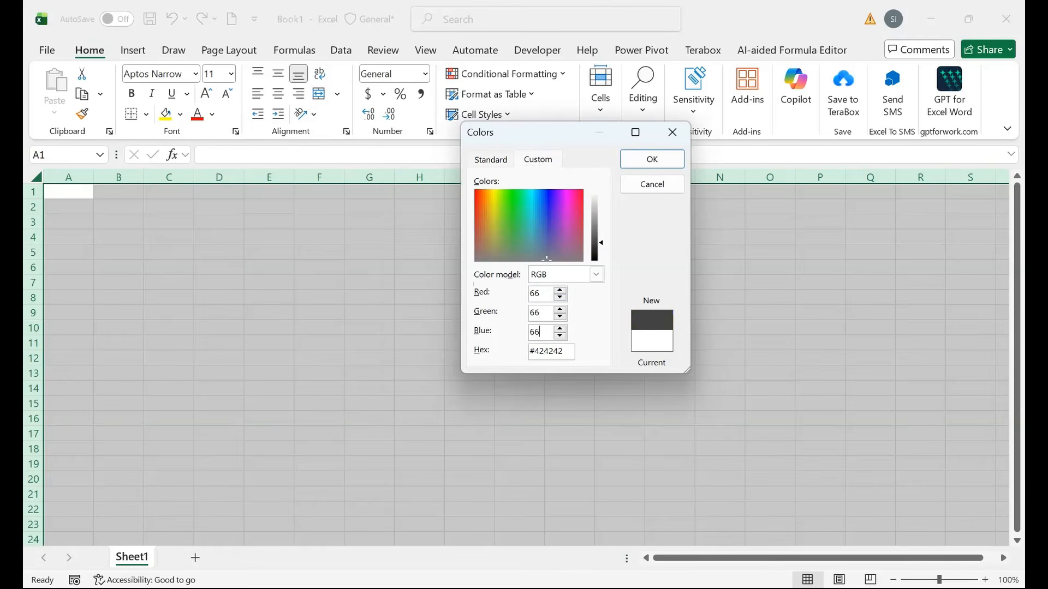
key(Return)
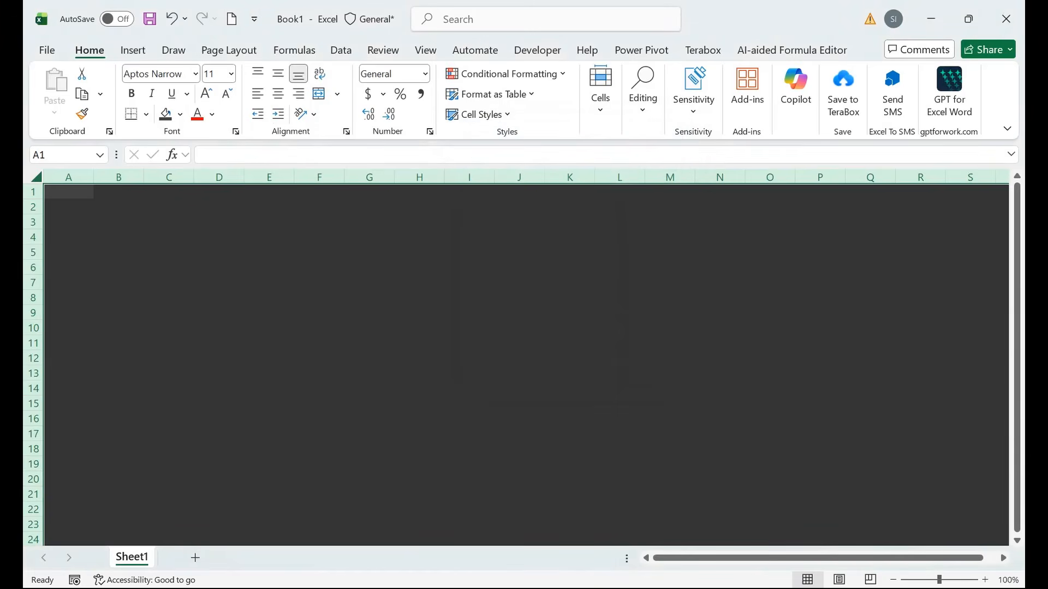
Draw a rounded rectangle covering cells E6 to G8.
click(319, 267)
click(133, 50)
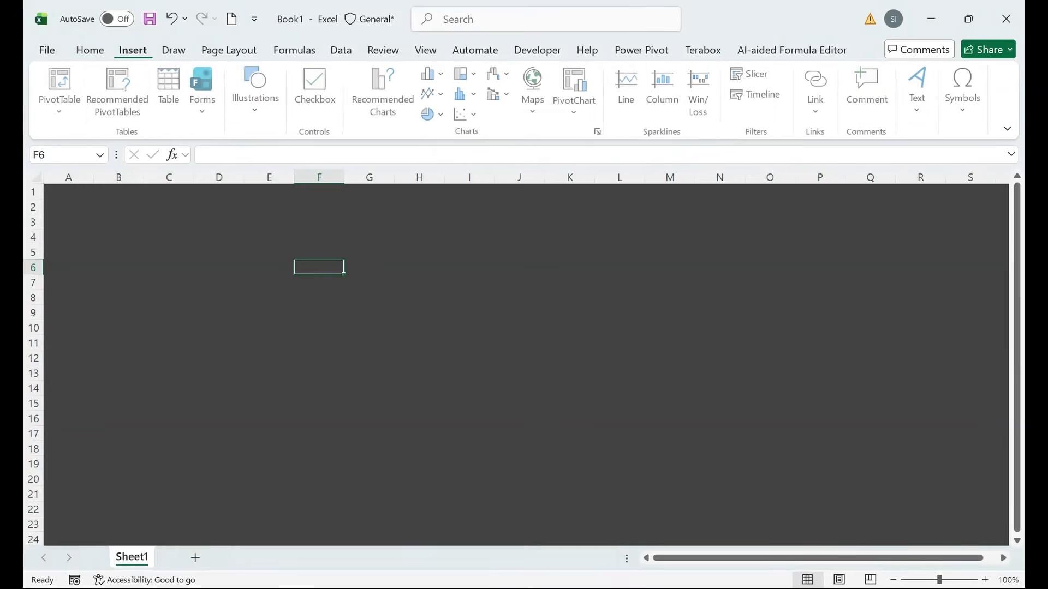
click(257, 90)
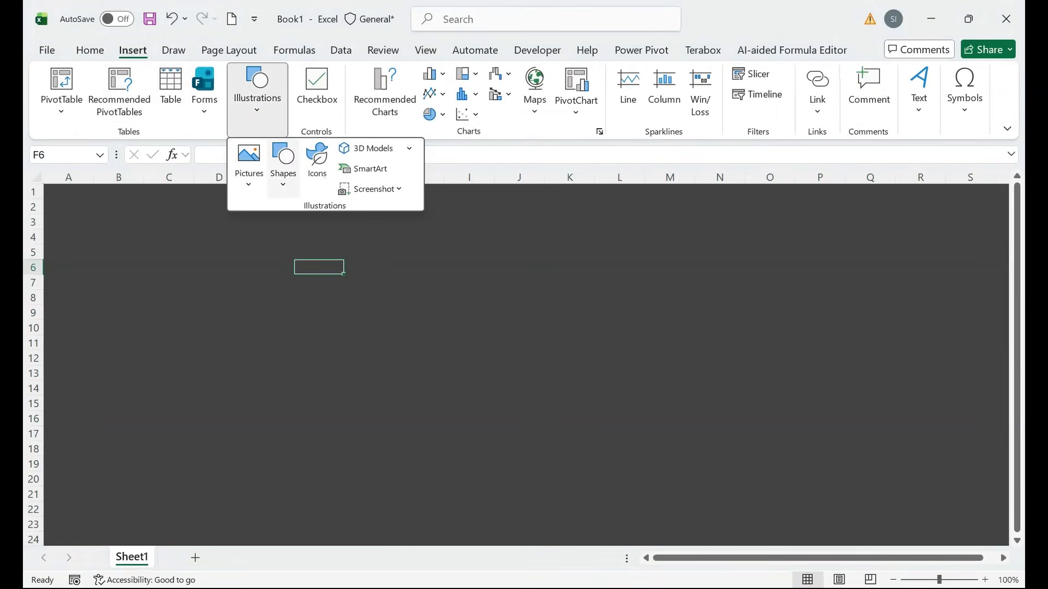
click(283, 161)
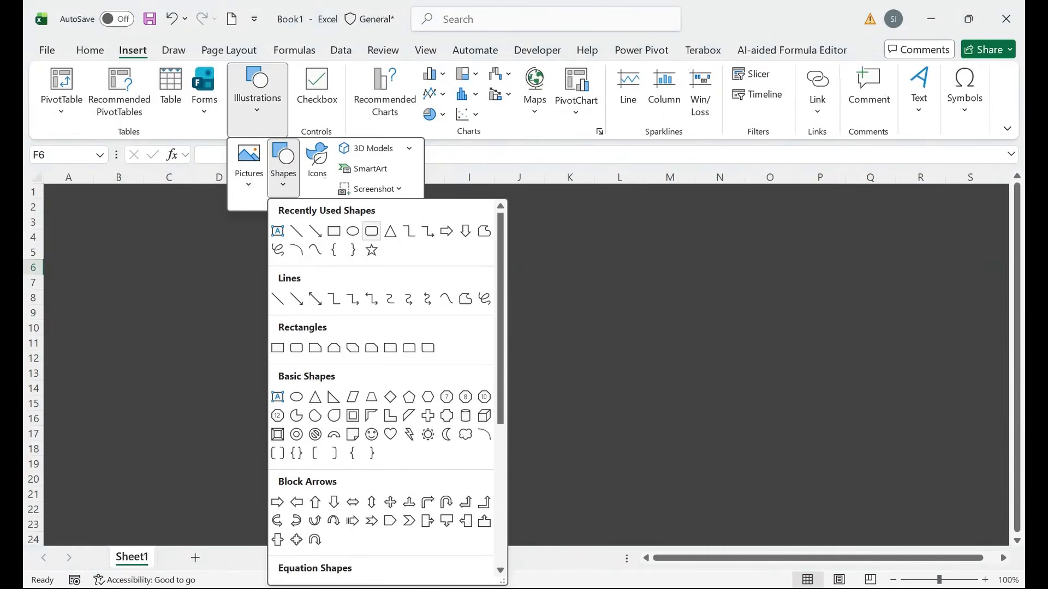
click(371, 232)
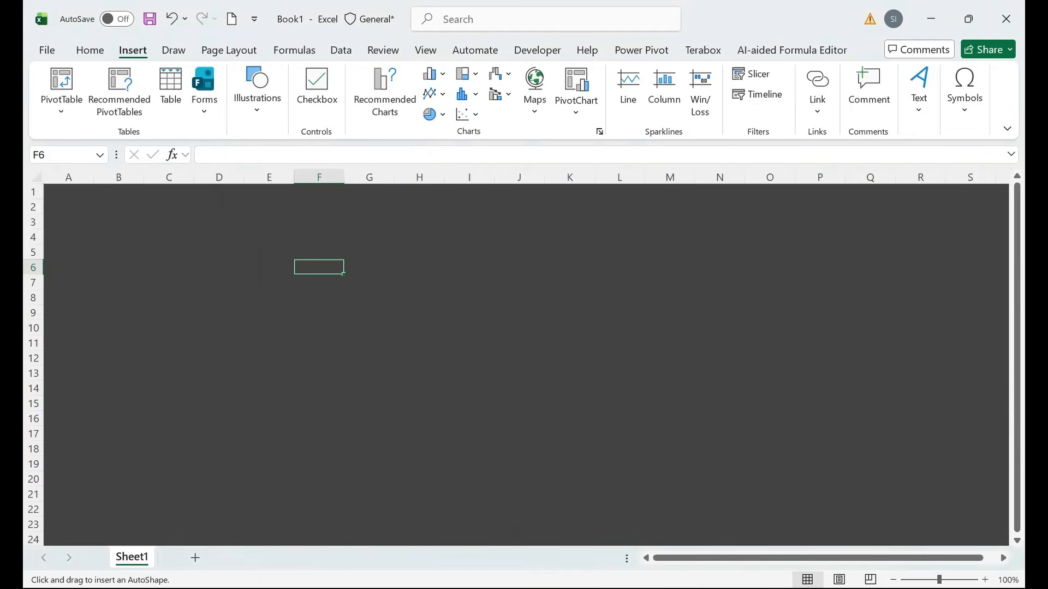
drag(261, 255, 378, 300)
Copy the rectangle into two rows of four, then select all eight.
drag(319, 278, 464, 279)
drag(465, 280, 319, 358)
click(419, 433)
key(ctrl+a)
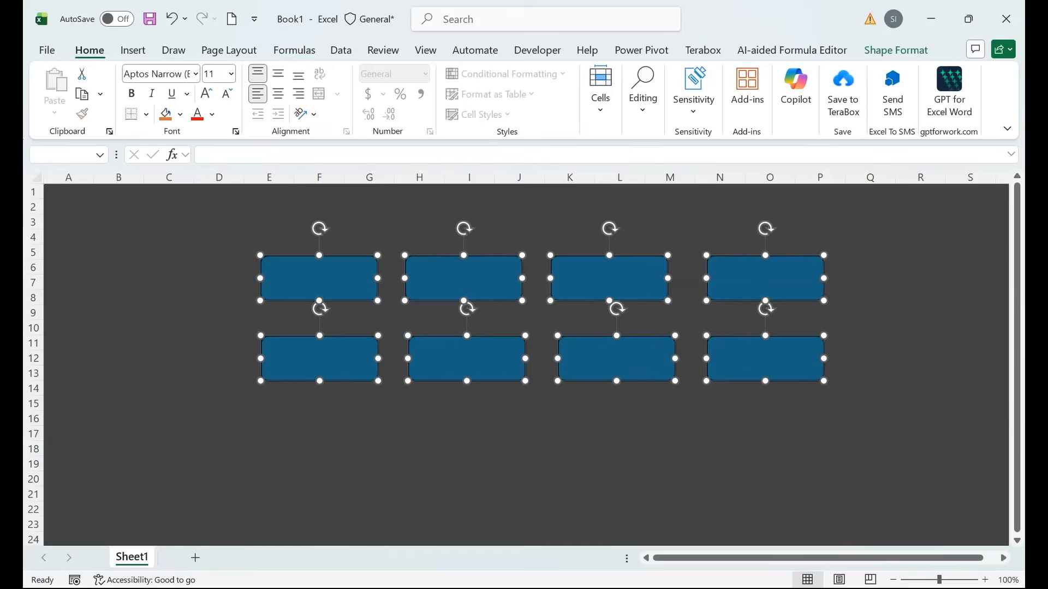
Fill all eight rectangles orange with custom RGB 230, 156, 30.
click(180, 114)
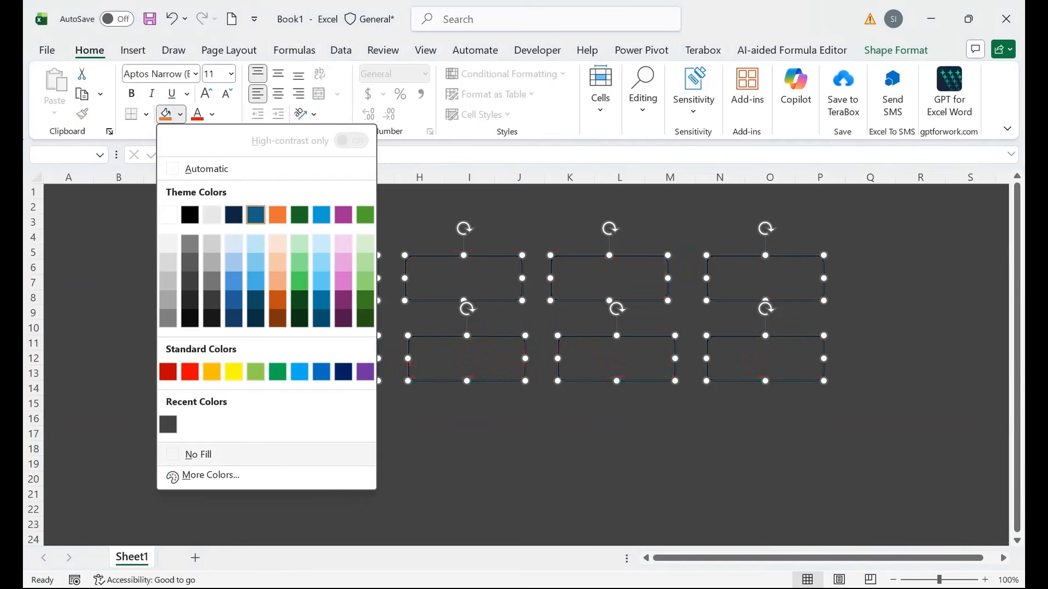
click(211, 475)
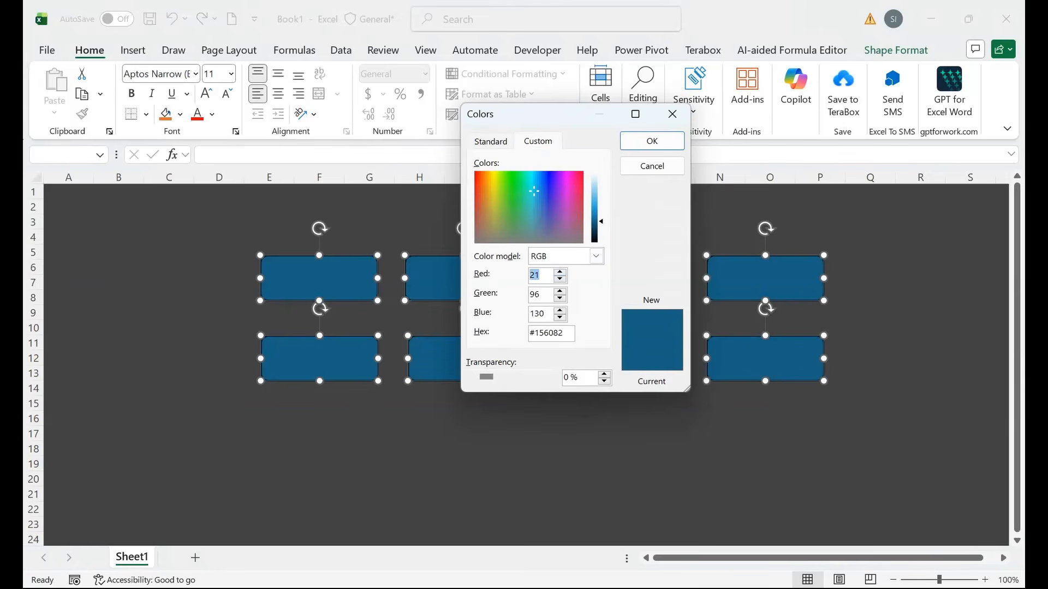
text(230)
key(Tab)
text(156)
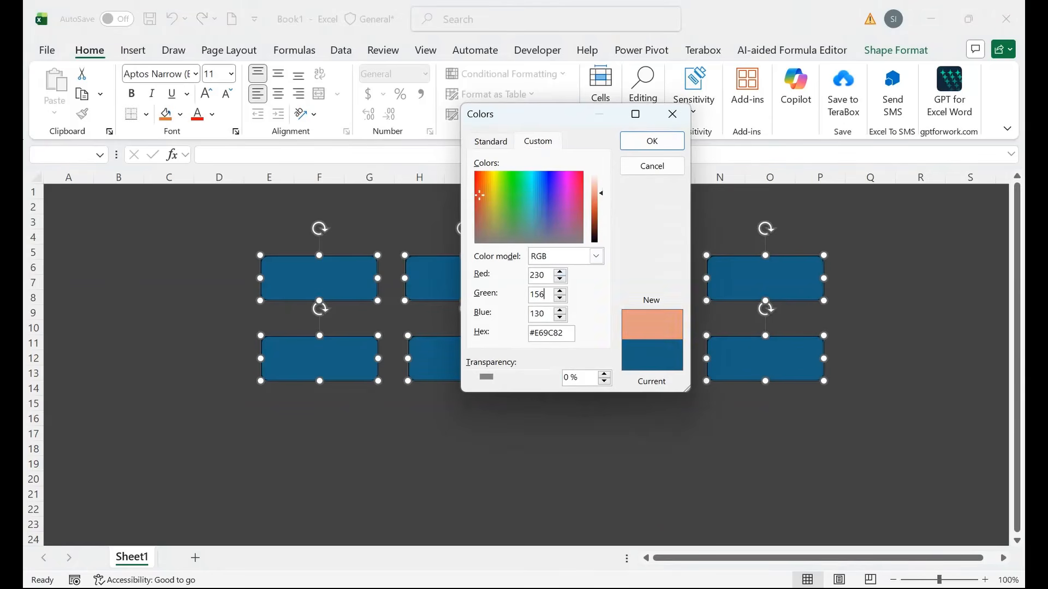
key(Tab)
text(30)
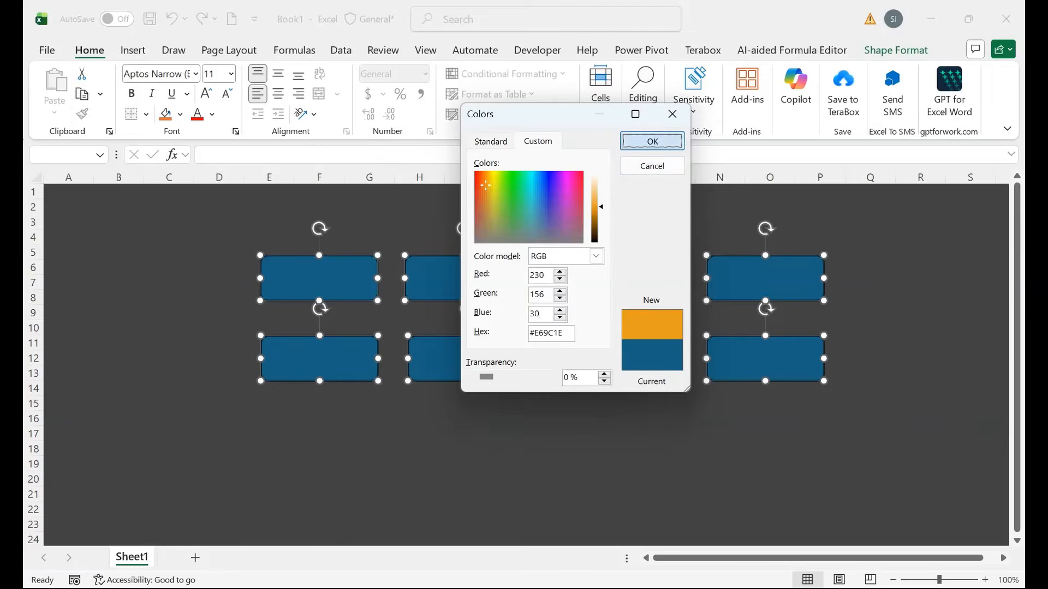
click(652, 141)
Move the rectangles lower on the sheet and remove their outlines.
drag(609, 278, 609, 339)
click(895, 49)
click(420, 94)
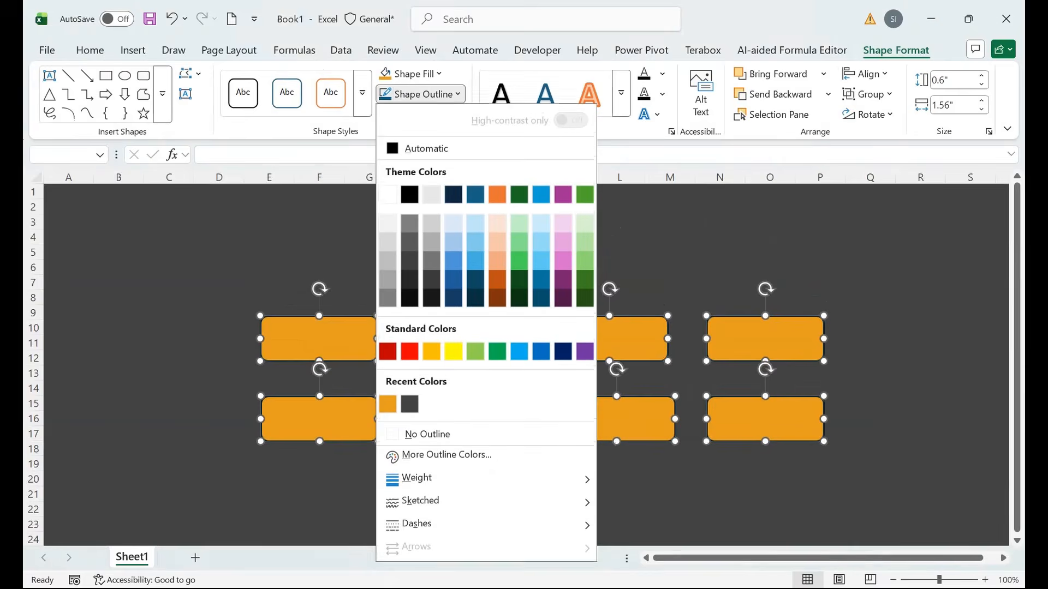
click(427, 434)
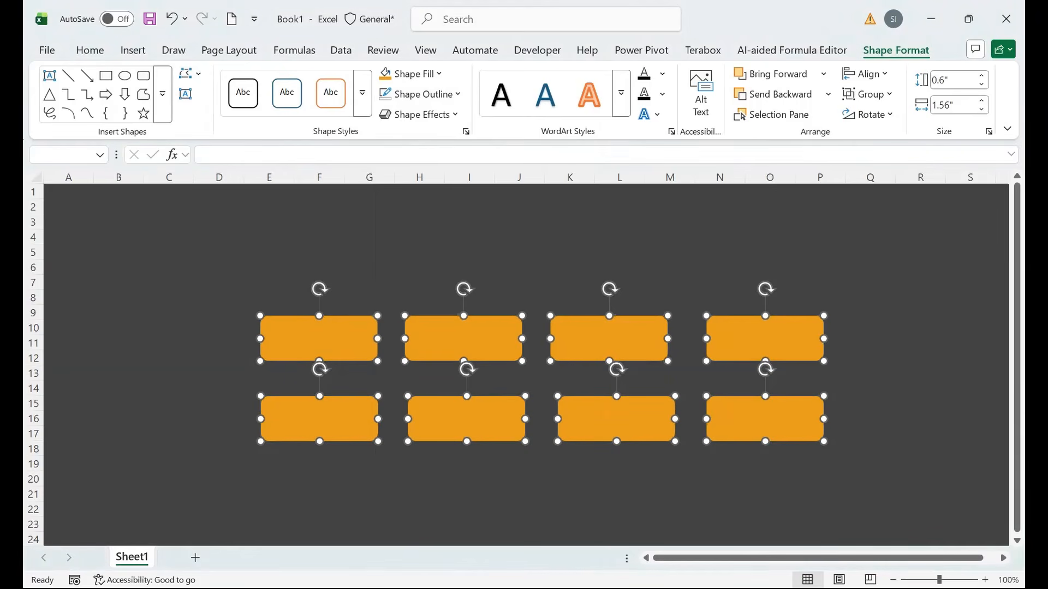
Insert a WordArt text box reading 'SCHOOL ACCOUNT SOFTWARE'.
click(419, 282)
click(132, 50)
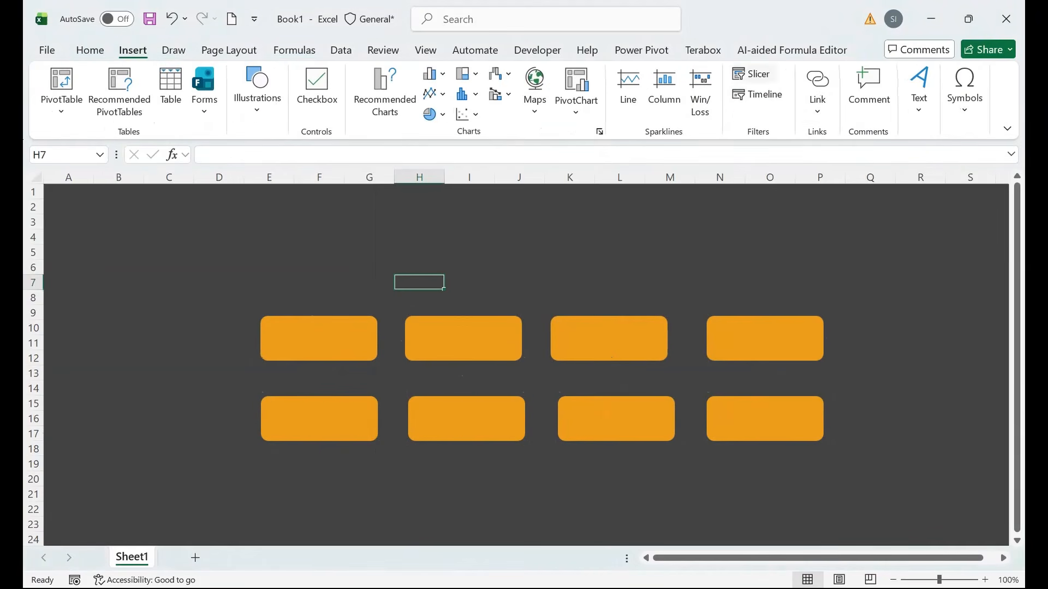
click(918, 90)
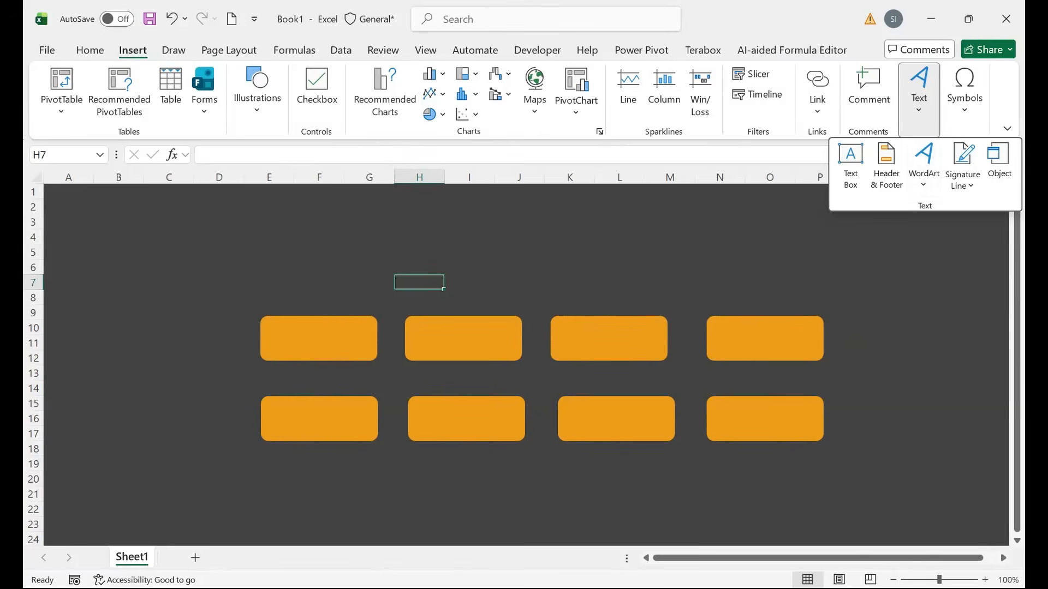
click(924, 164)
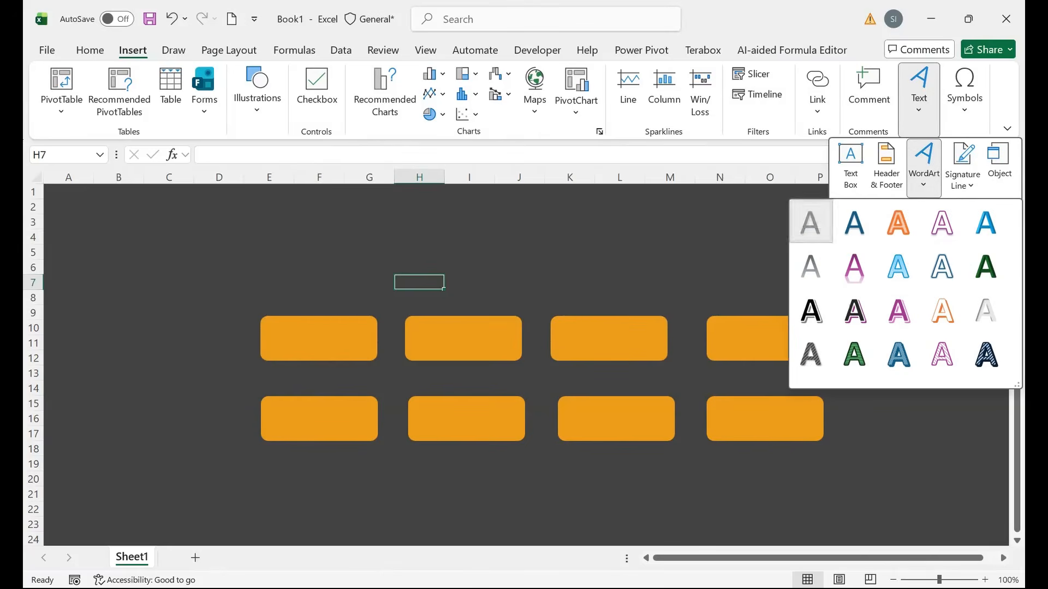
click(810, 221)
text(S)
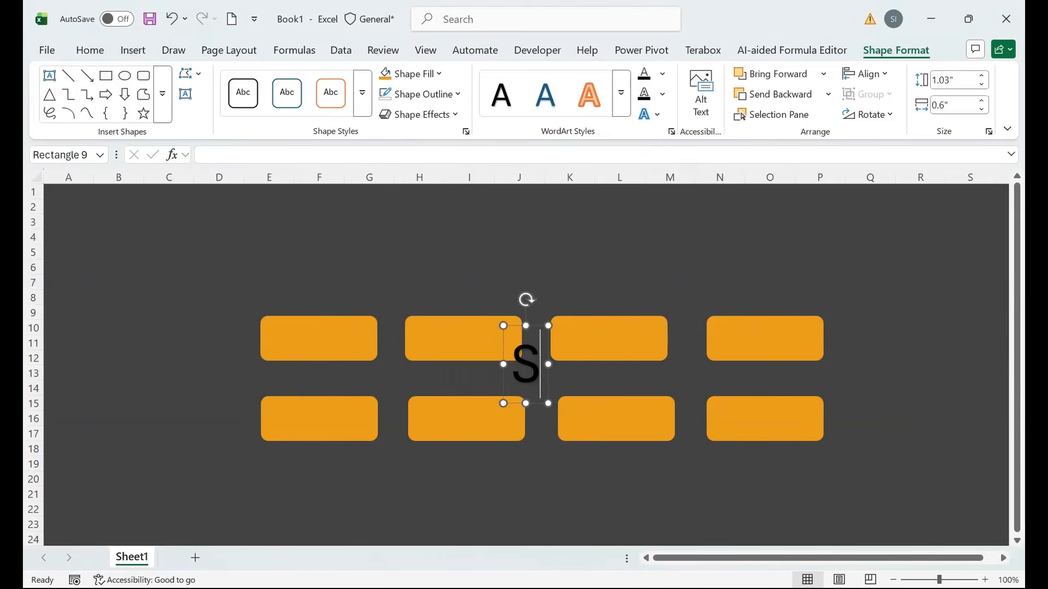
text(CHOOL ACCOUNT)
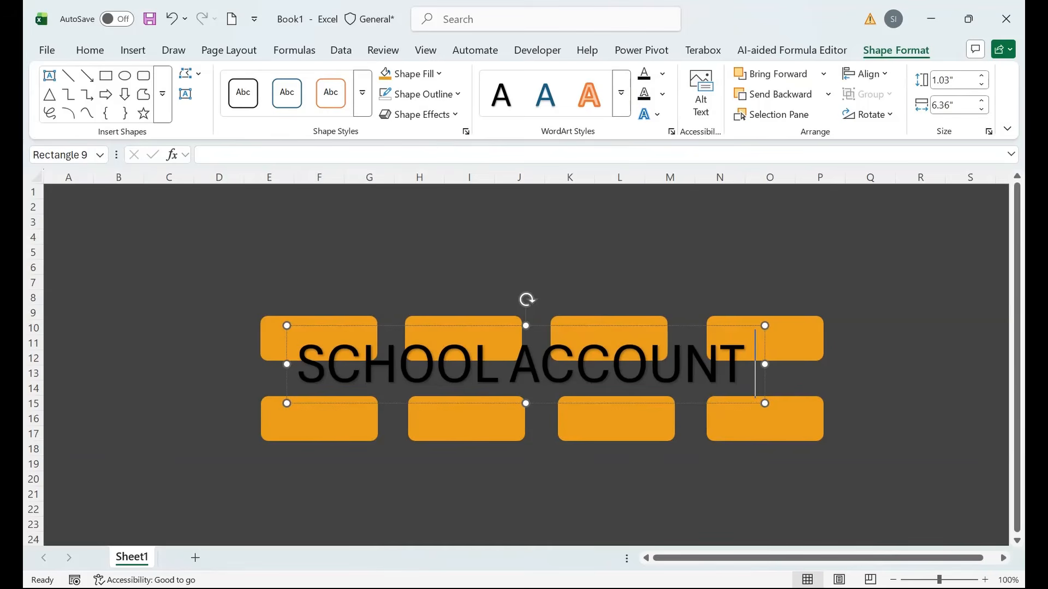
text( SOFTWARE)
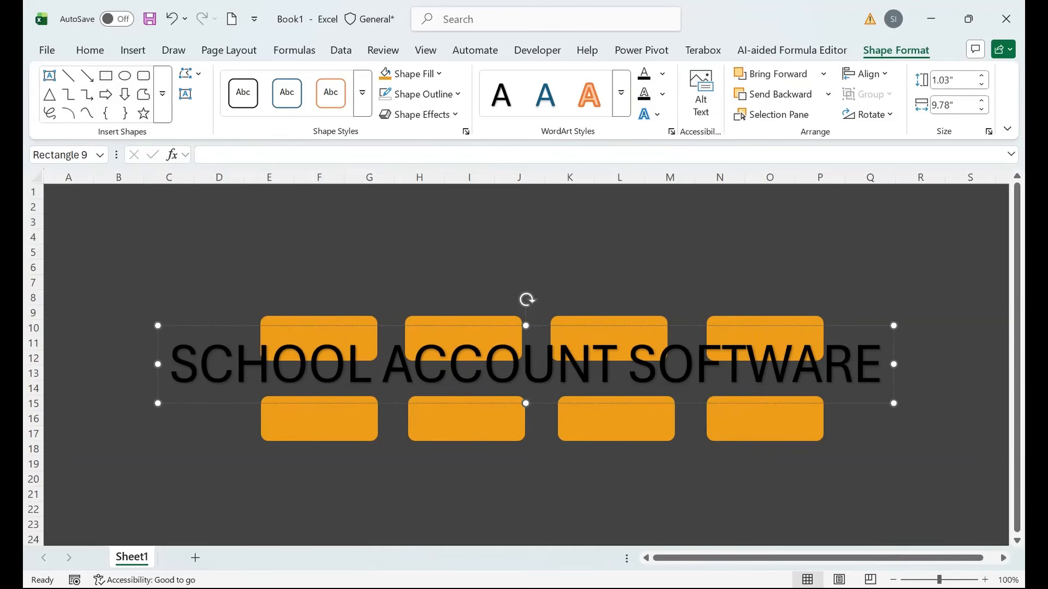
Undo the accidental button move and drag the title up to the top of the sheet.
drag(318, 322, 309, 207)
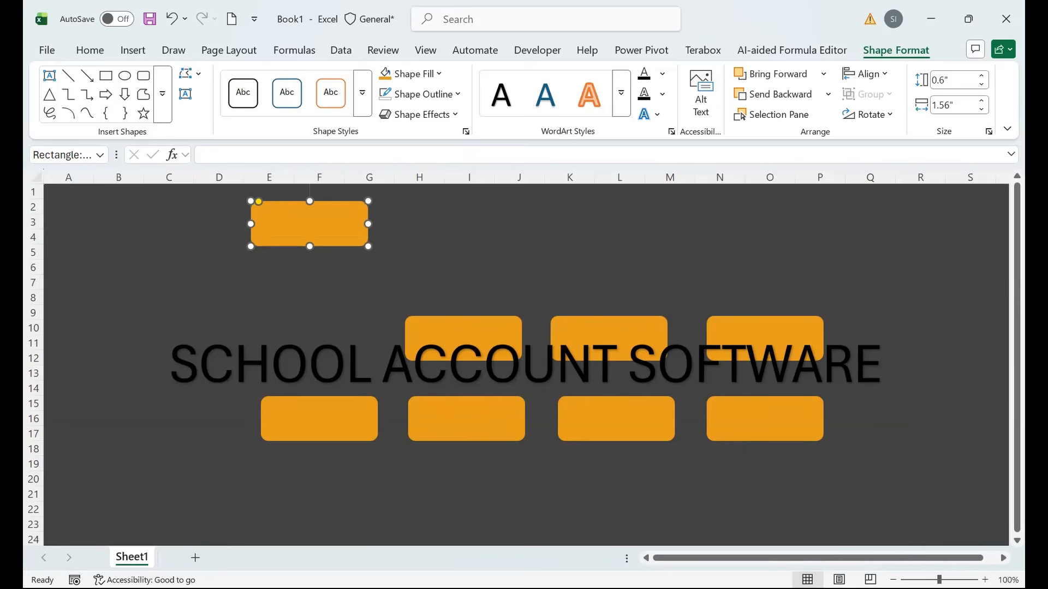
key(Delete)
key(ctrl+z)
key(ctrl+z)
click(383, 363)
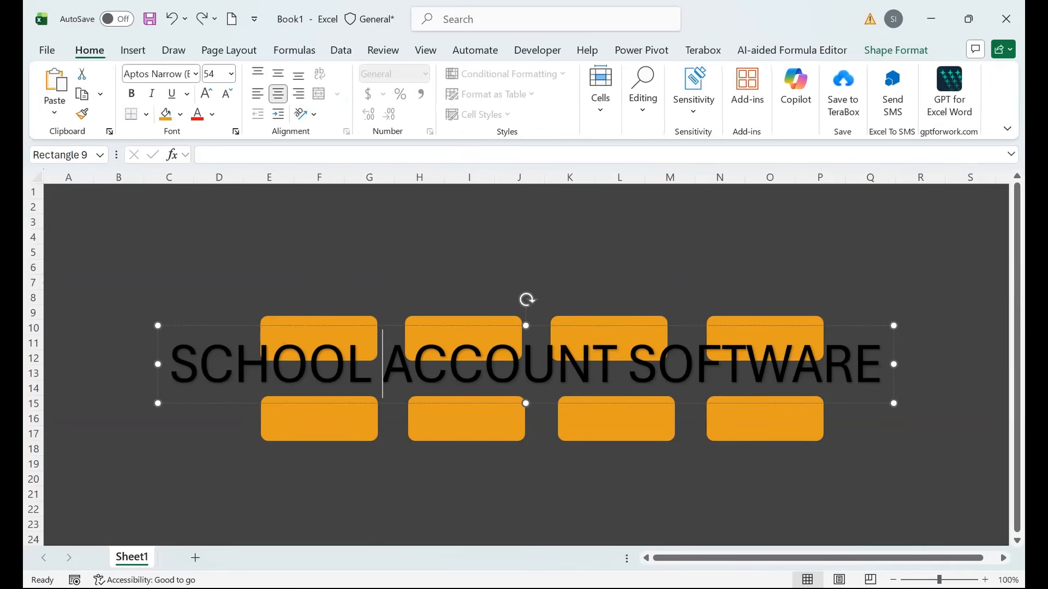
drag(393, 326, 393, 205)
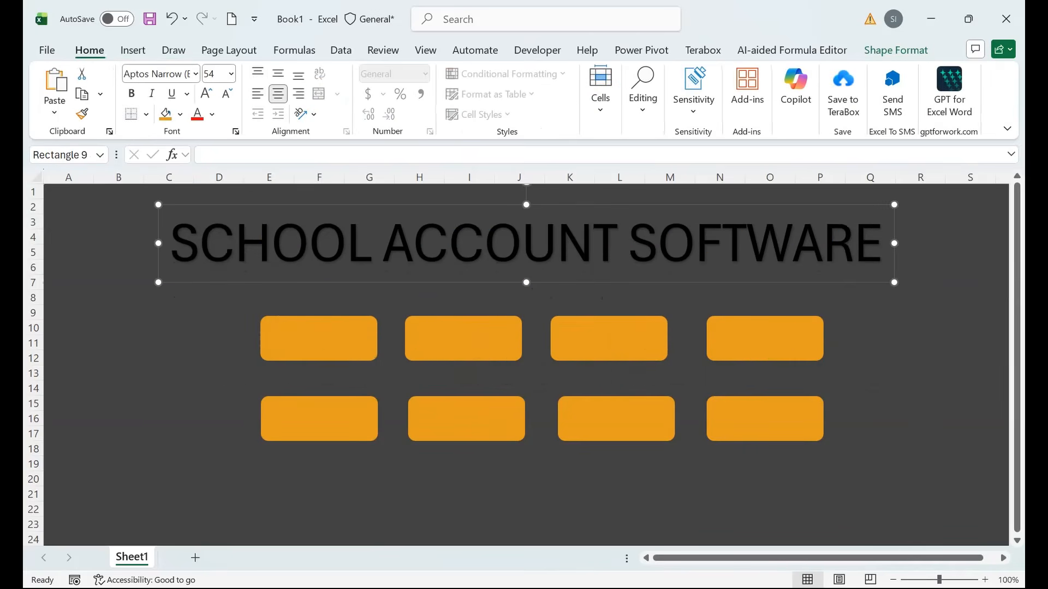
Make the title bold with light green #BDF8C2 text and nudge it into place.
click(131, 93)
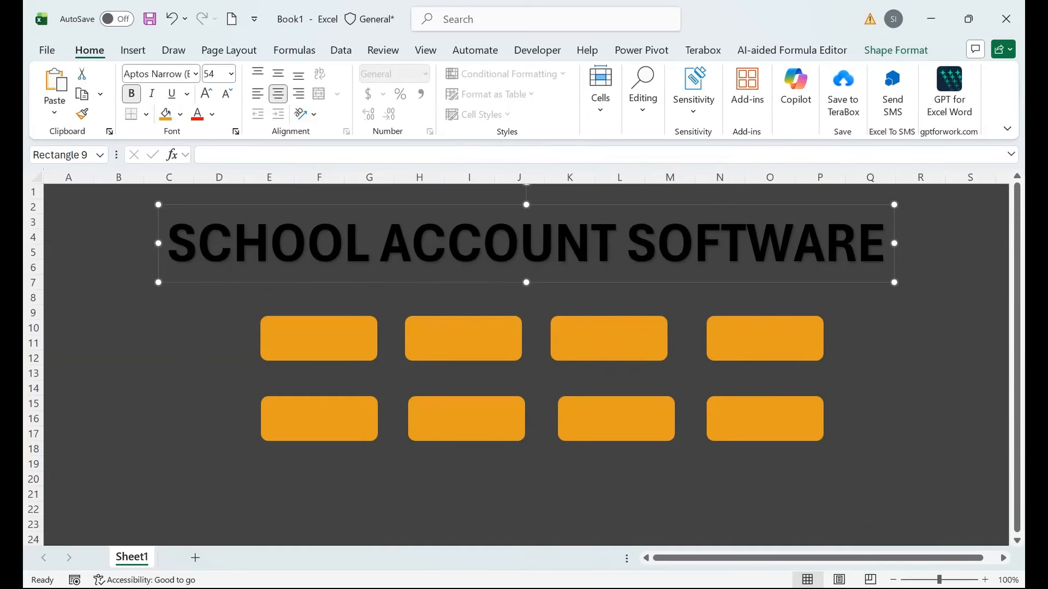
click(895, 50)
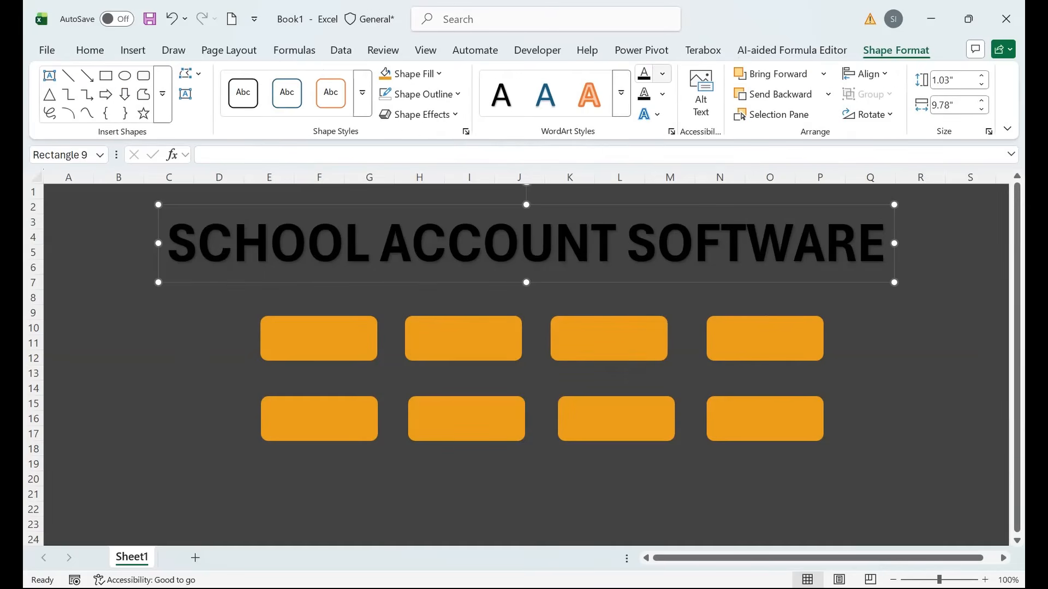
click(662, 74)
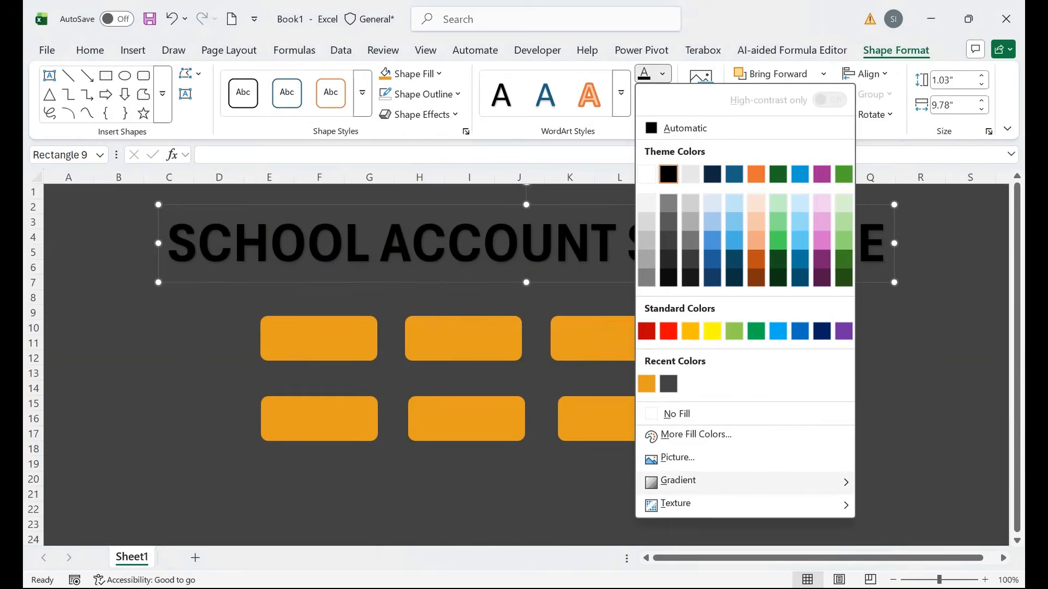
click(696, 434)
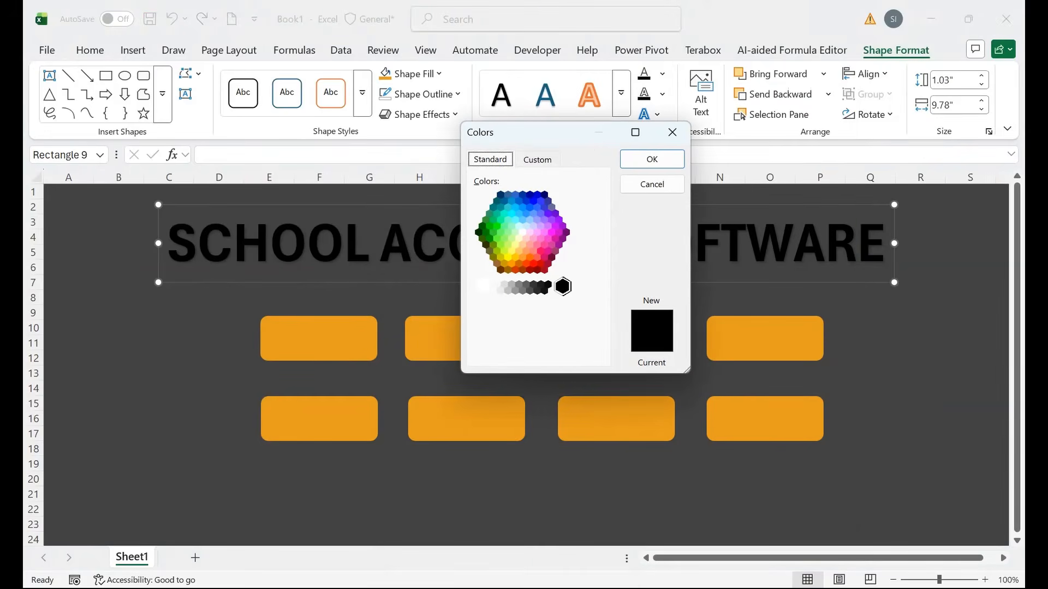
click(538, 160)
drag(564, 351, 527, 352)
text(#BDF8C2)
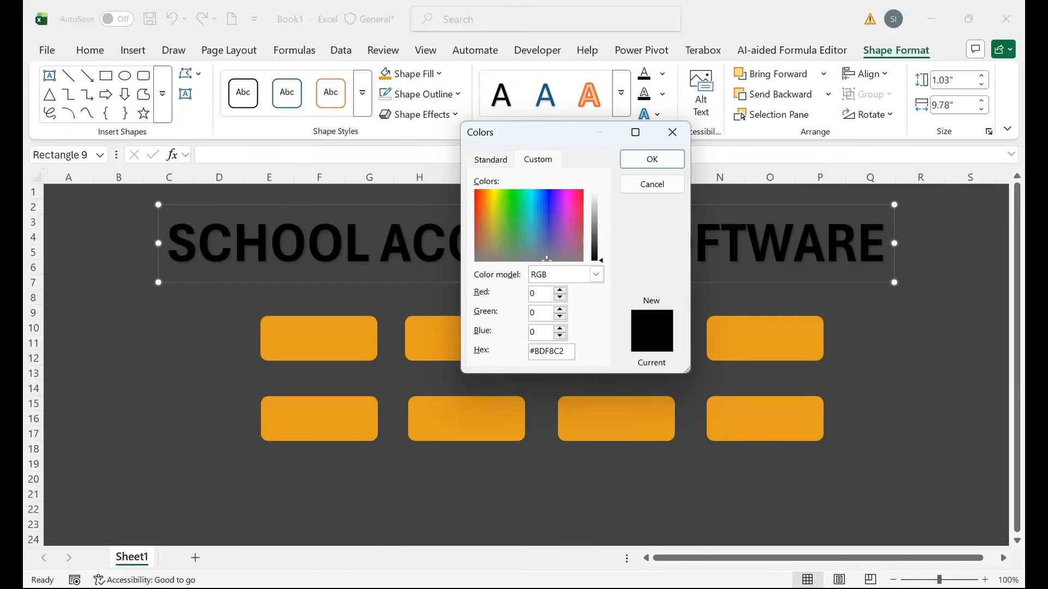
key(Return)
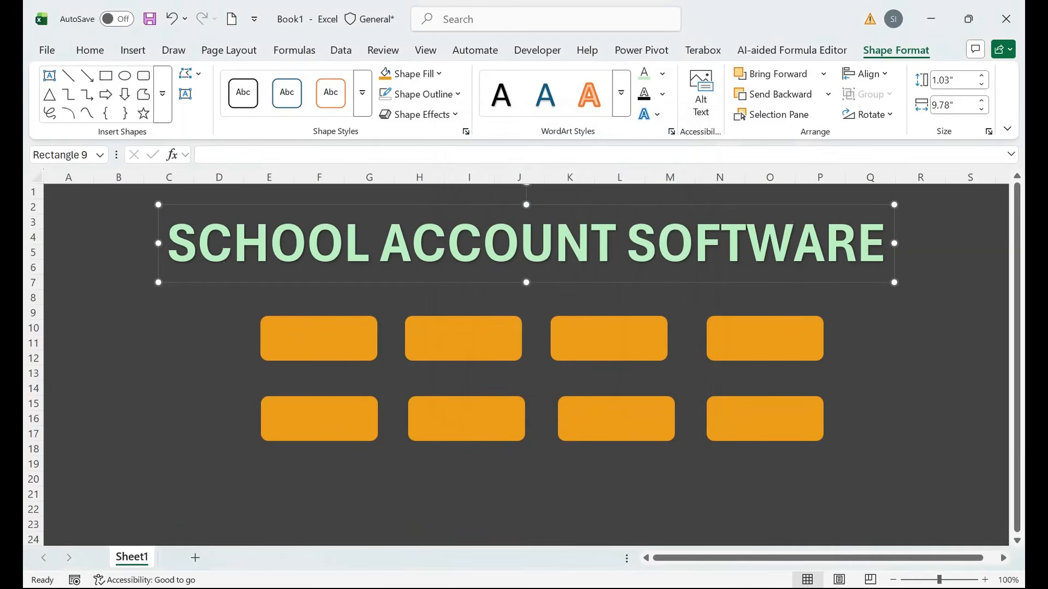
drag(230, 205, 228, 209)
Search the icon library for 'SCHOOL' and insert the school-building icon.
click(132, 50)
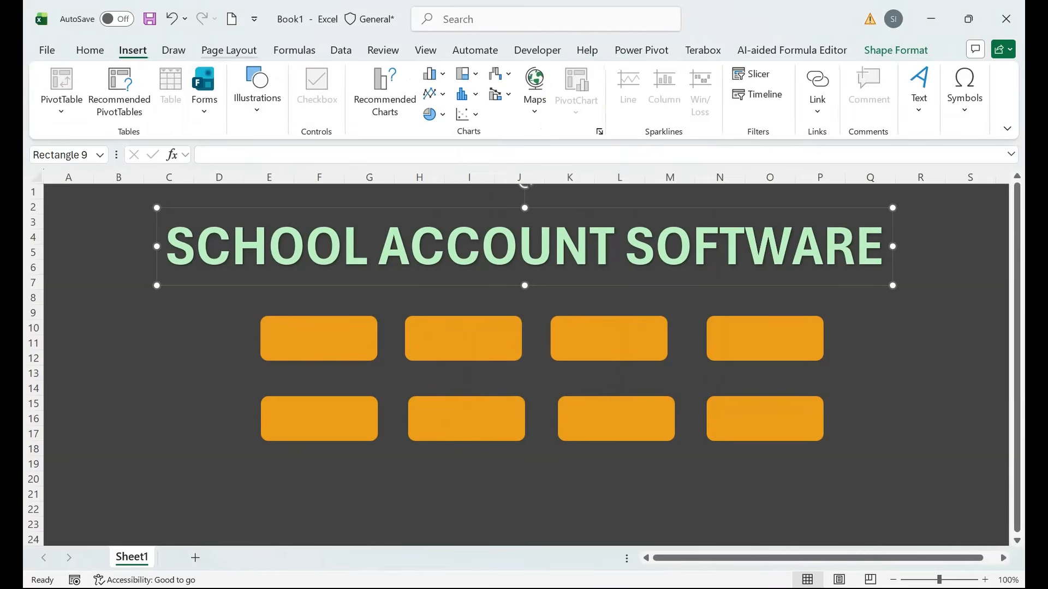
click(257, 90)
click(317, 159)
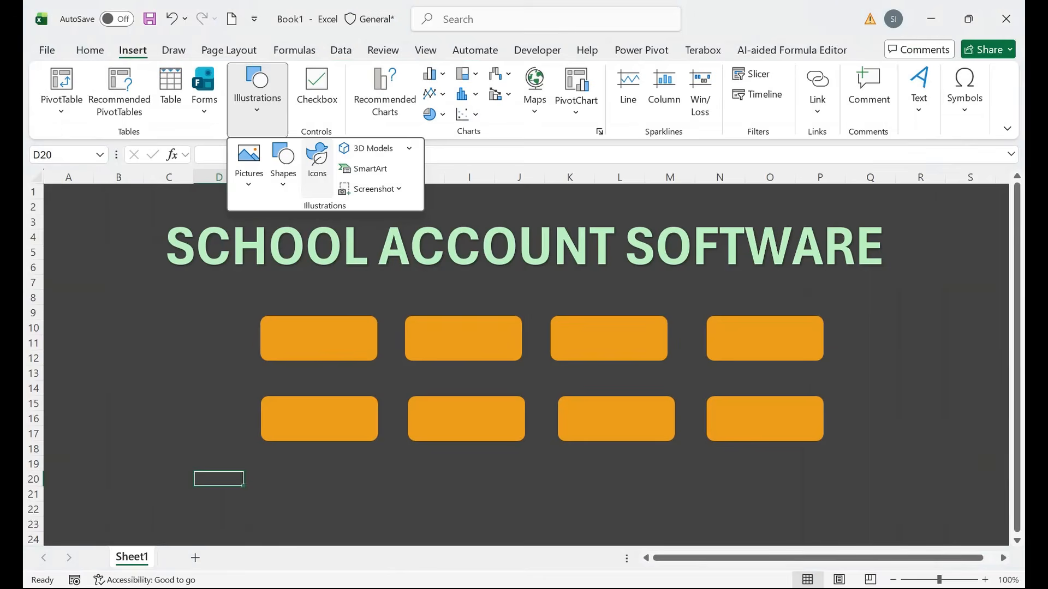
click(316, 160)
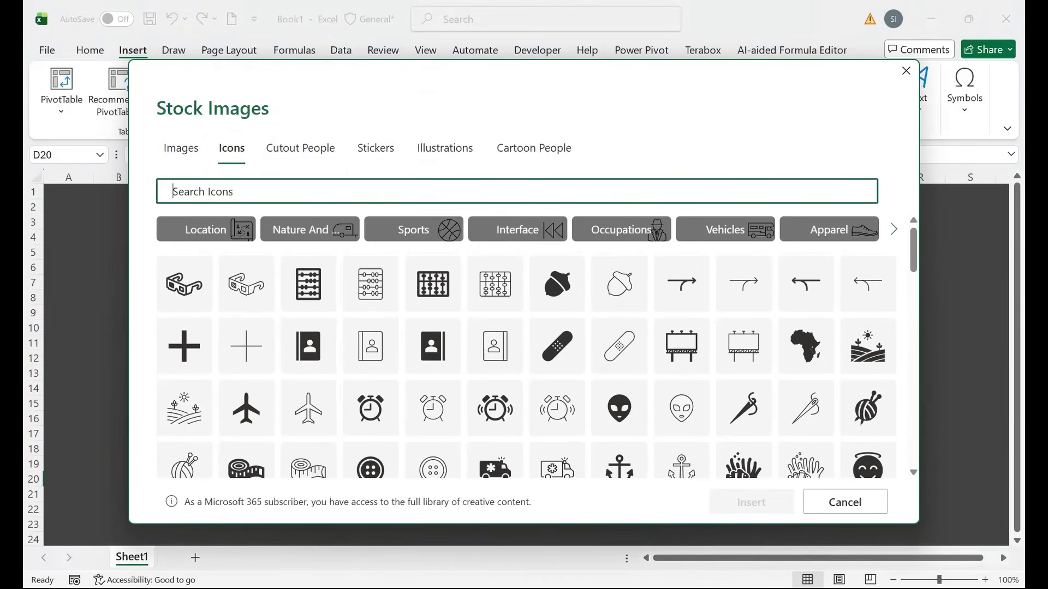
text(SCHOOL)
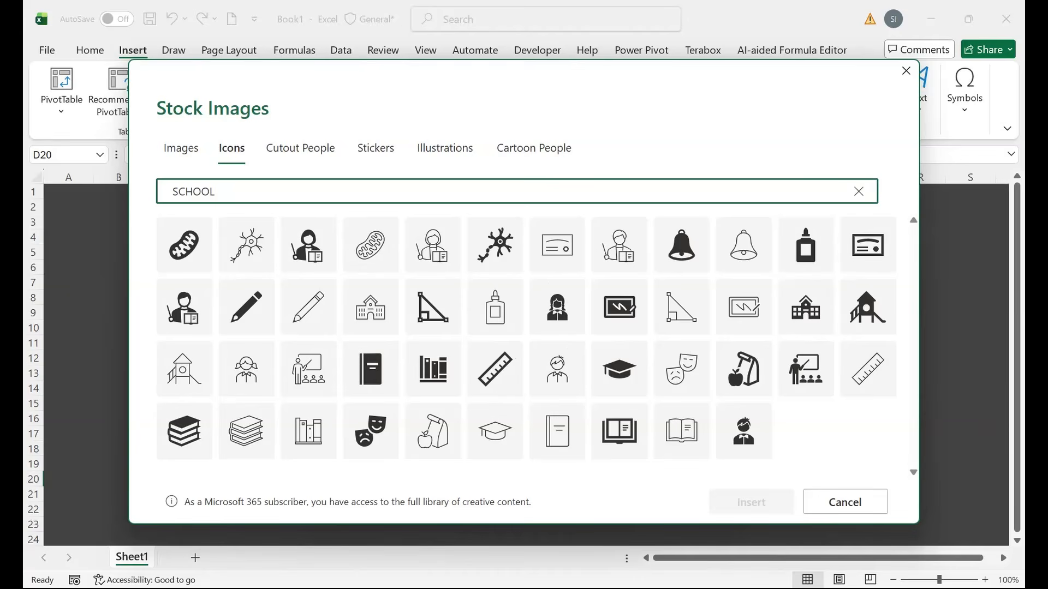
click(371, 307)
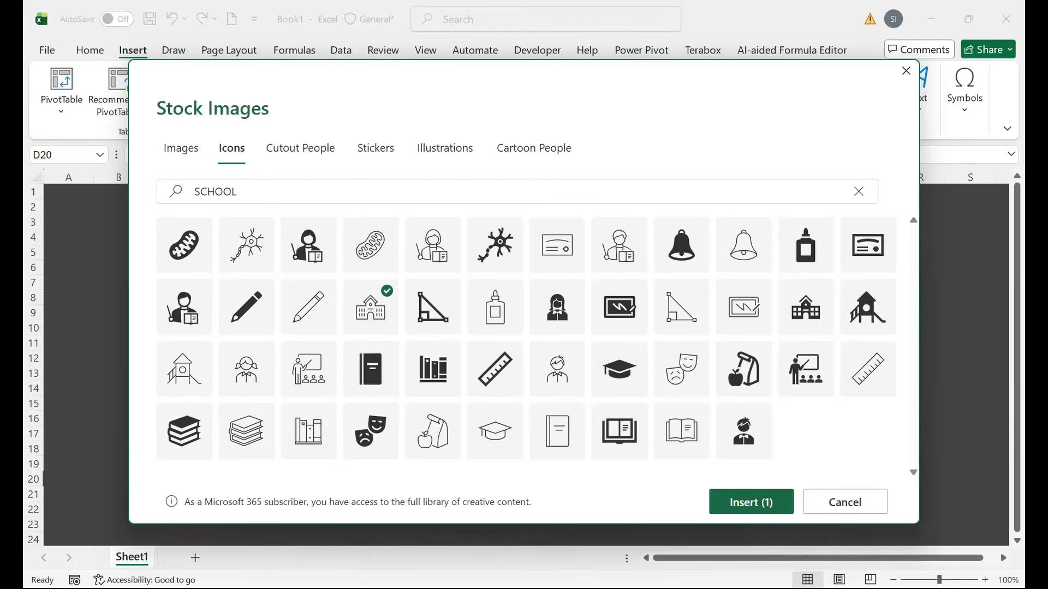
click(751, 502)
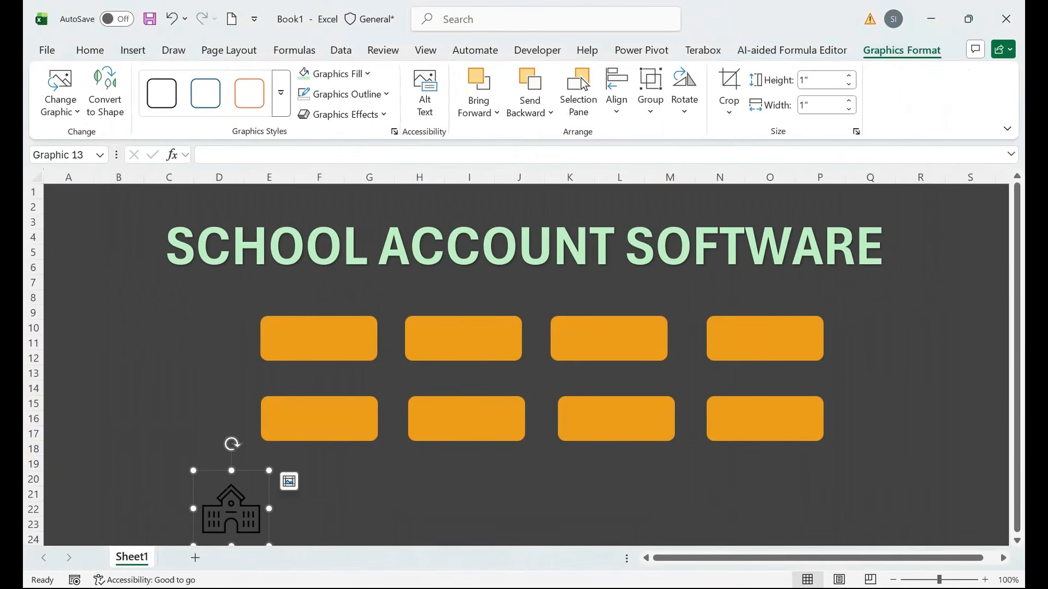
Place the school icon left of the buttons, colour it light green, and enlarge it to 1.99 inches.
drag(231, 507, 158, 358)
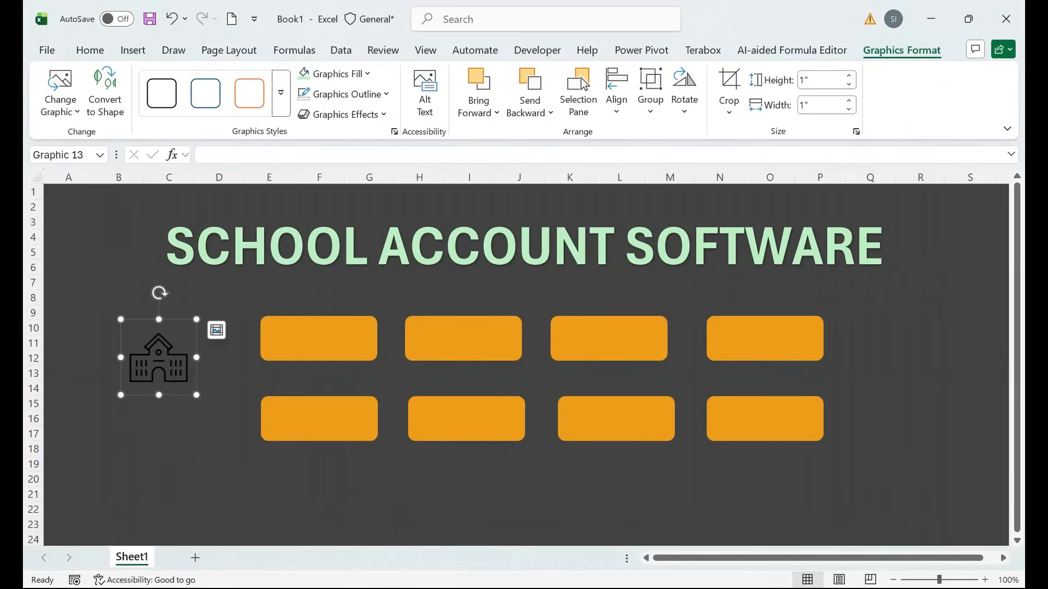
click(849, 75)
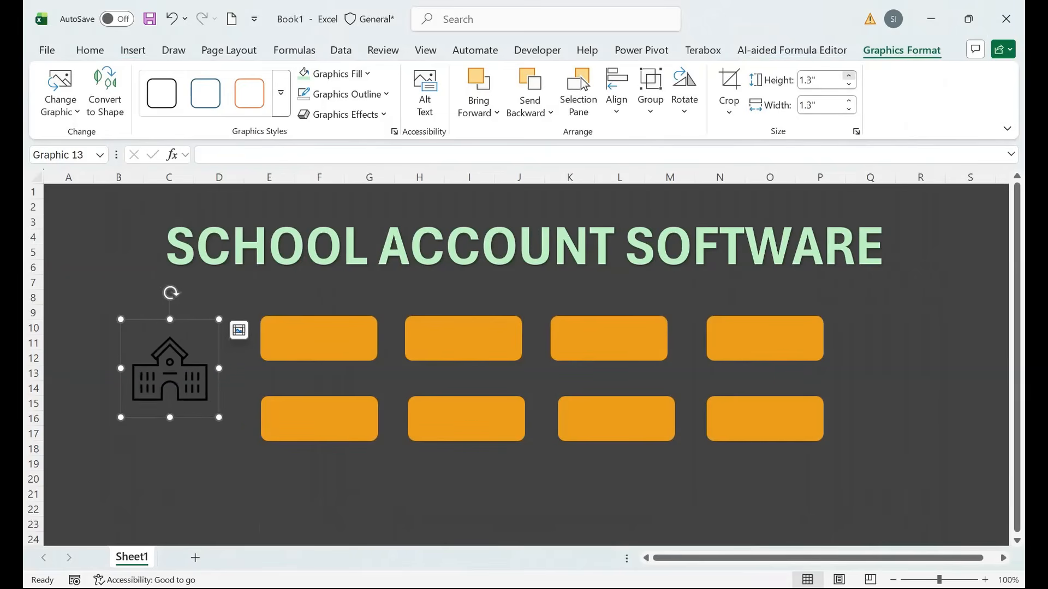
drag(188, 394, 169, 371)
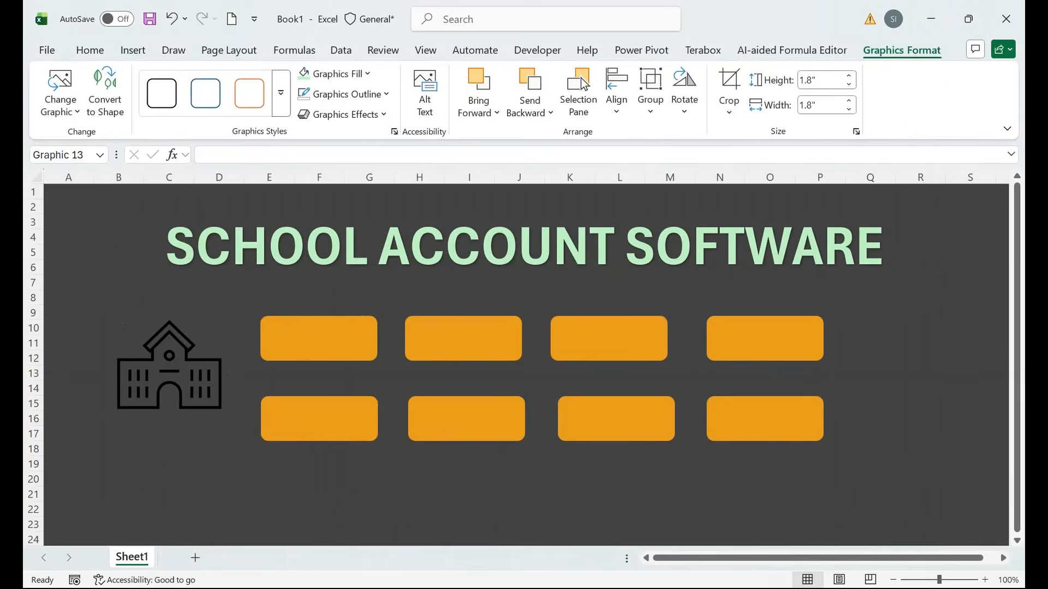
click(305, 74)
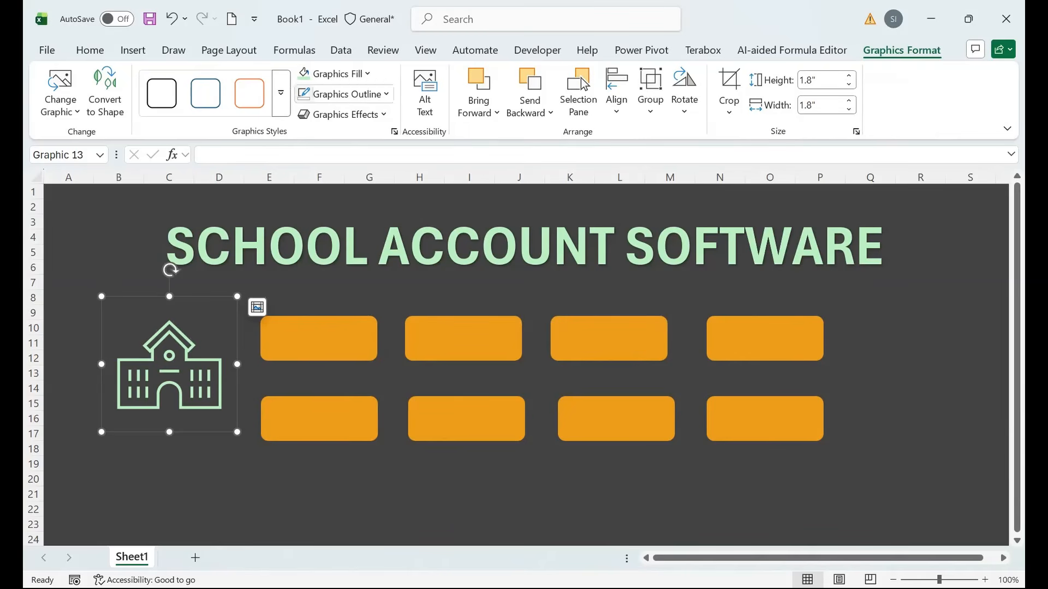
drag(237, 297, 251, 283)
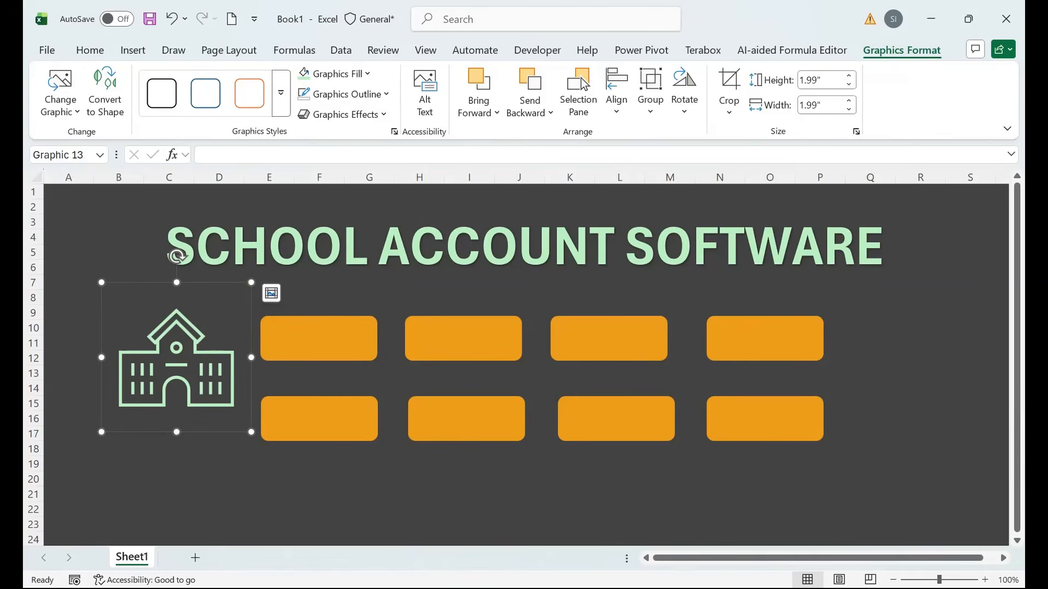
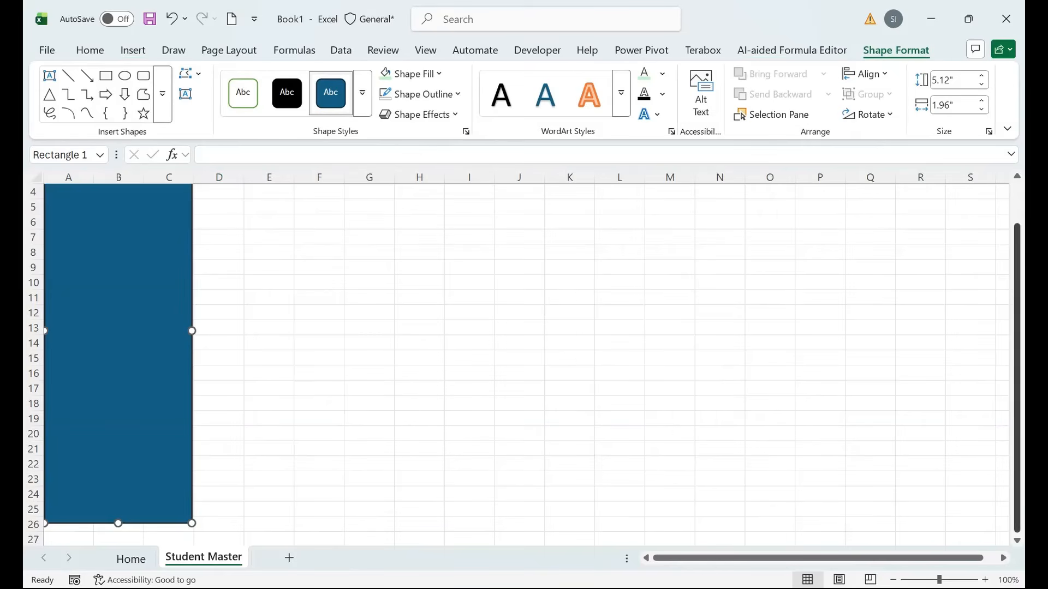
Fill the sidebar rectangle with a dark blue linear gradient.
drag(1016, 376, 1017, 333)
click(421, 74)
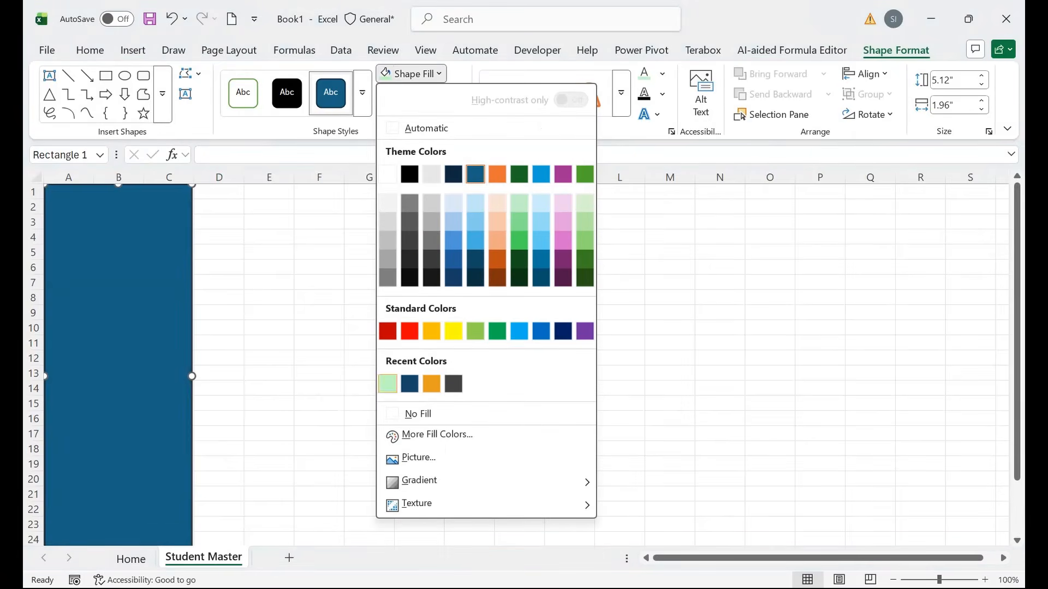
click(409, 384)
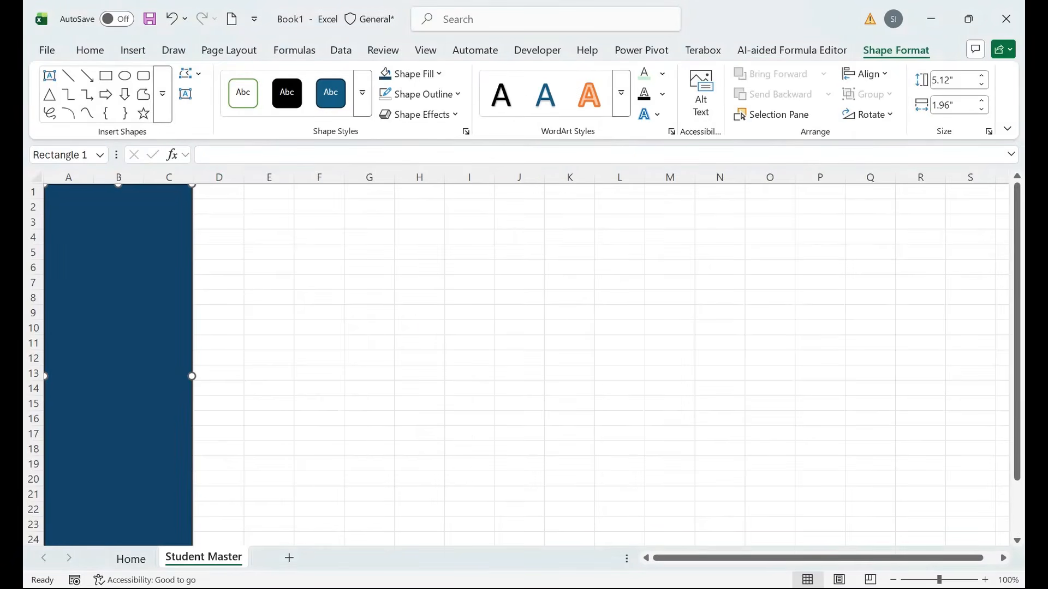
click(409, 74)
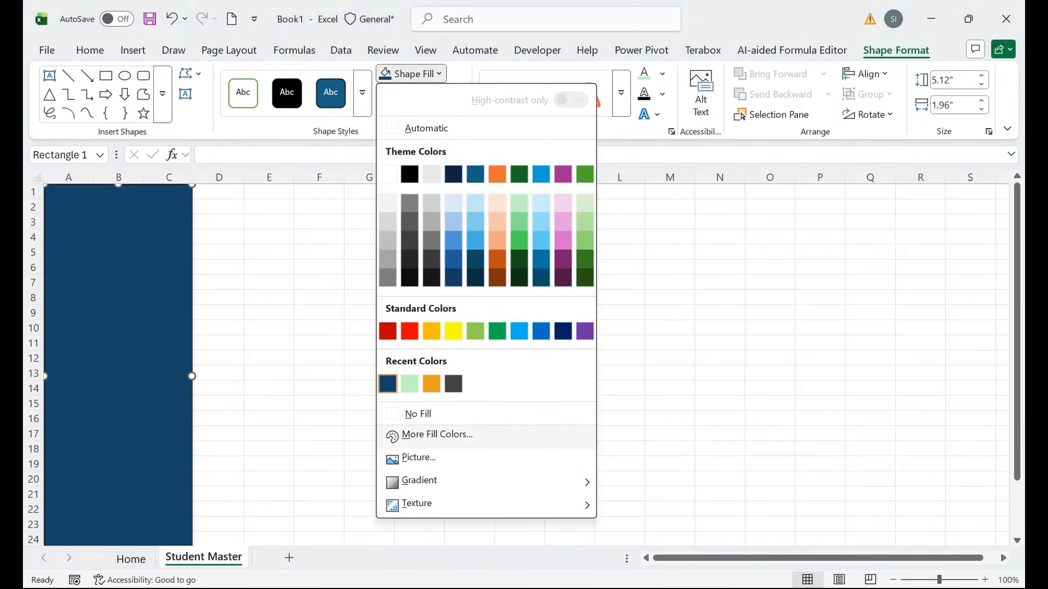
click(437, 434)
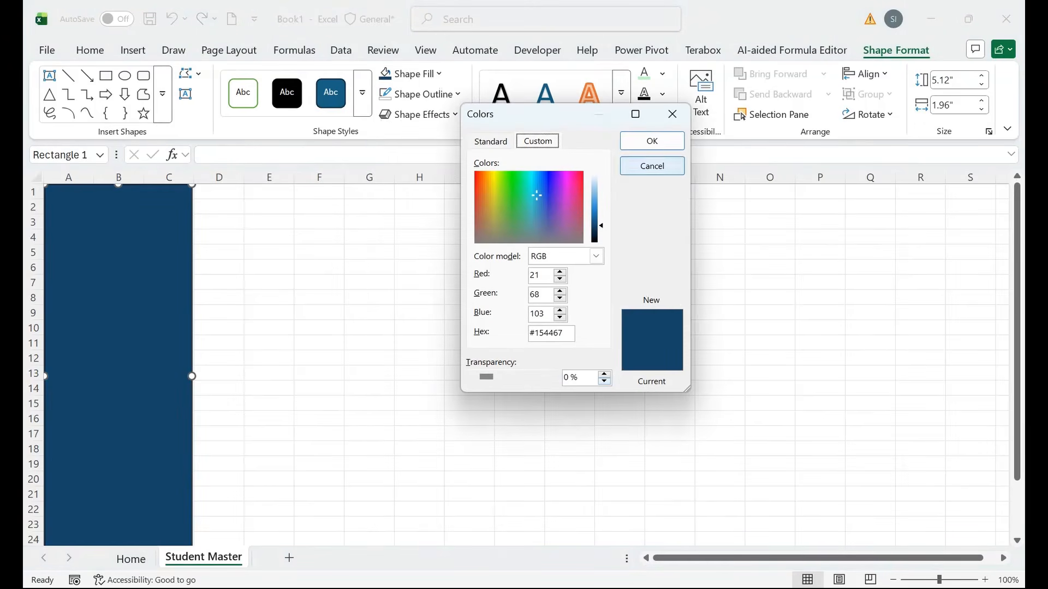
click(652, 166)
click(409, 74)
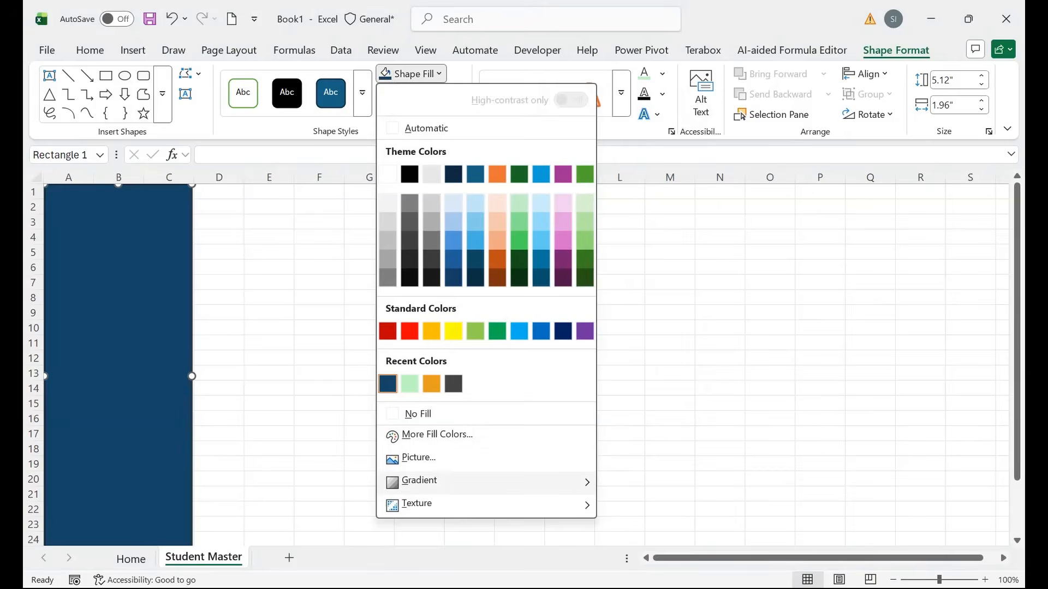
mouse_move(420, 482)
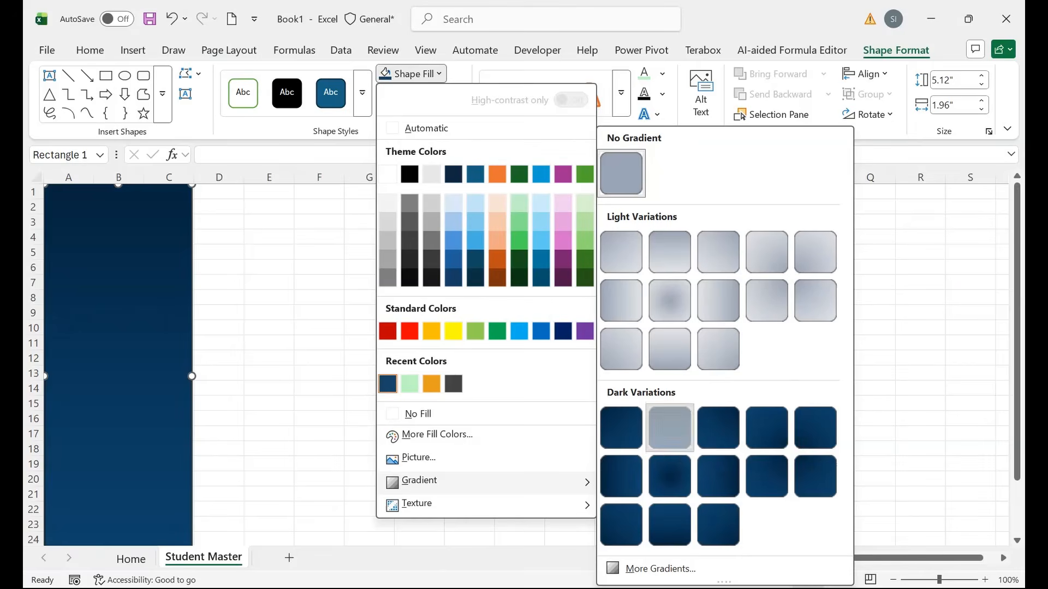
click(670, 427)
Bring up More Gradients in Format Shape and select the rightmost gradient stop.
click(409, 73)
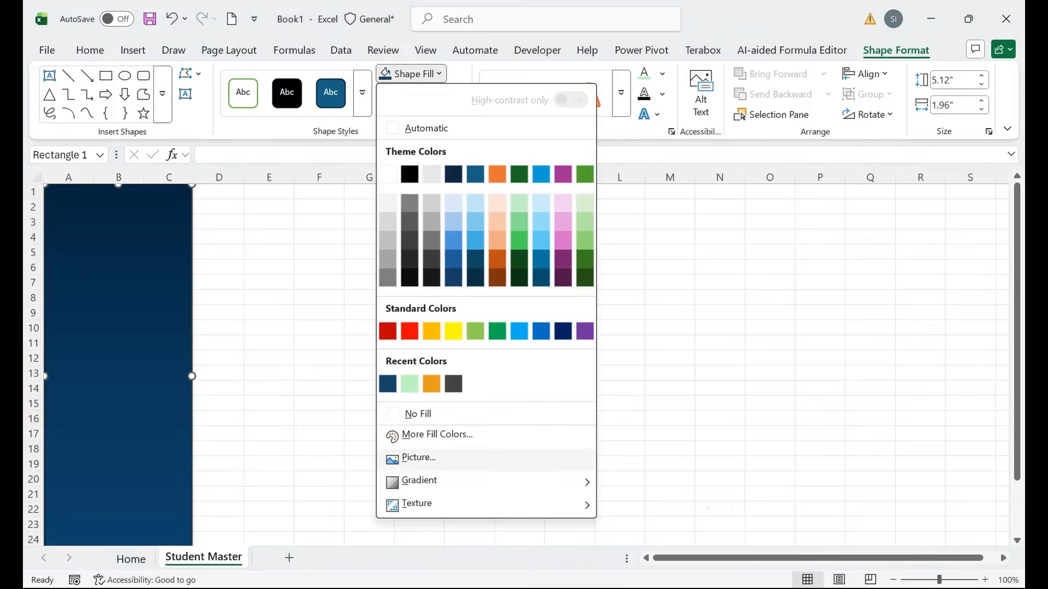
mouse_move(420, 482)
click(661, 568)
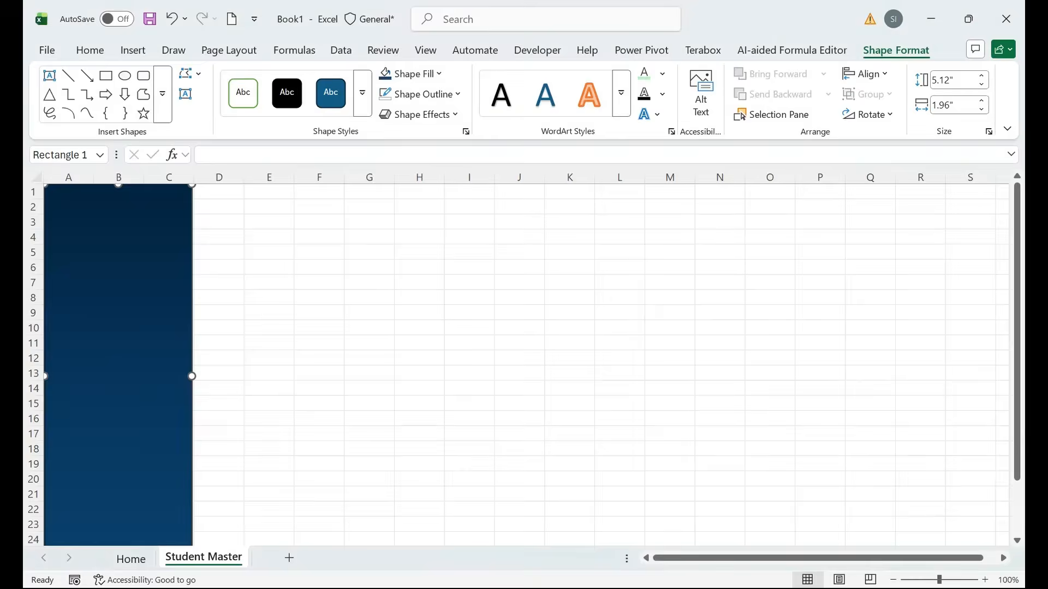
click(940, 528)
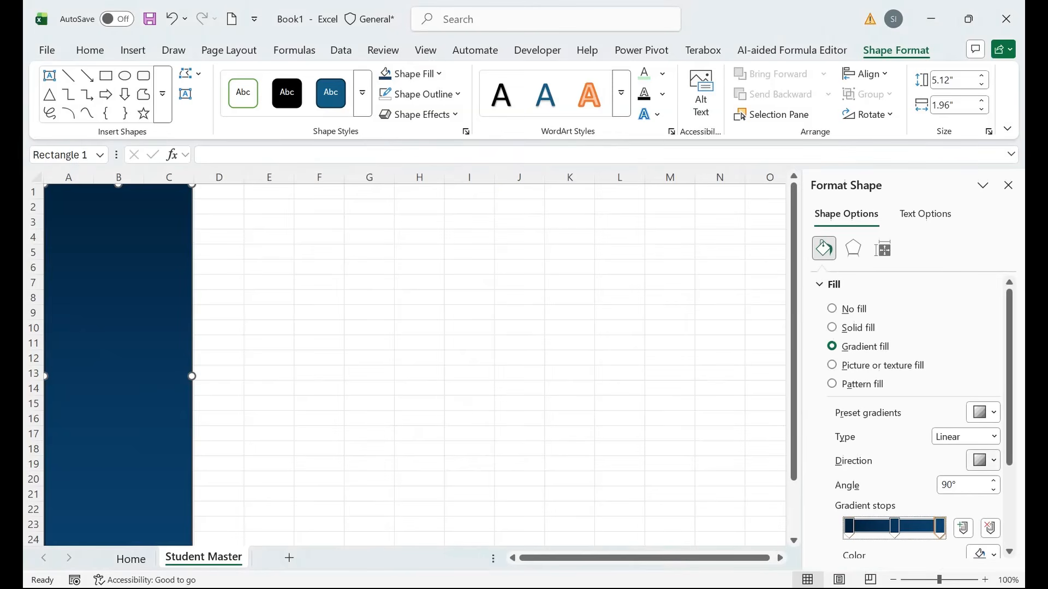
Make the bottom stop light green, move the middle stop to about 34%, and add a teal stop at 60%.
scroll(912, 420, down, 2)
click(986, 509)
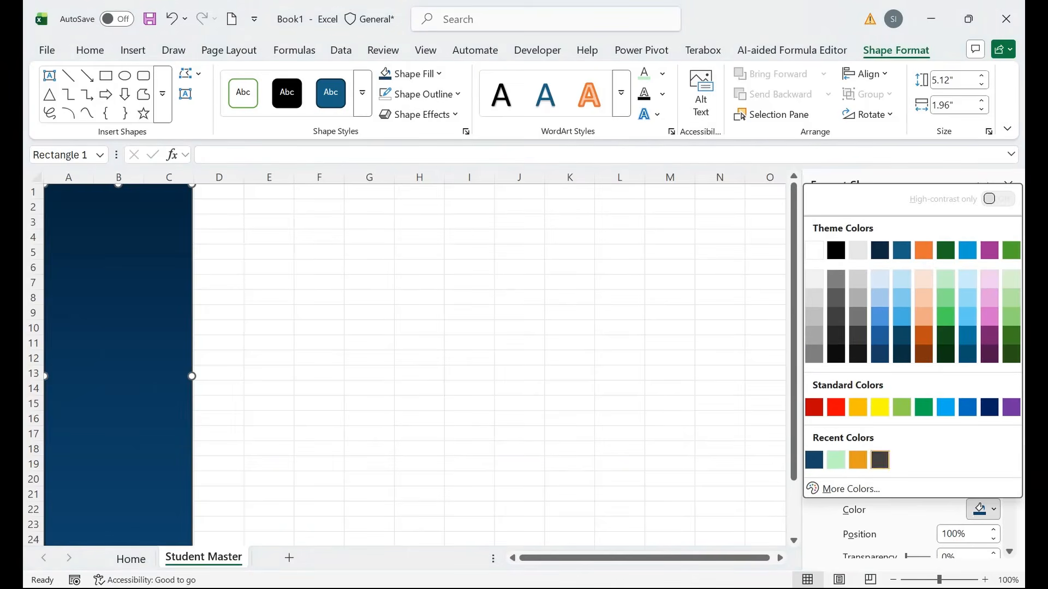
click(835, 460)
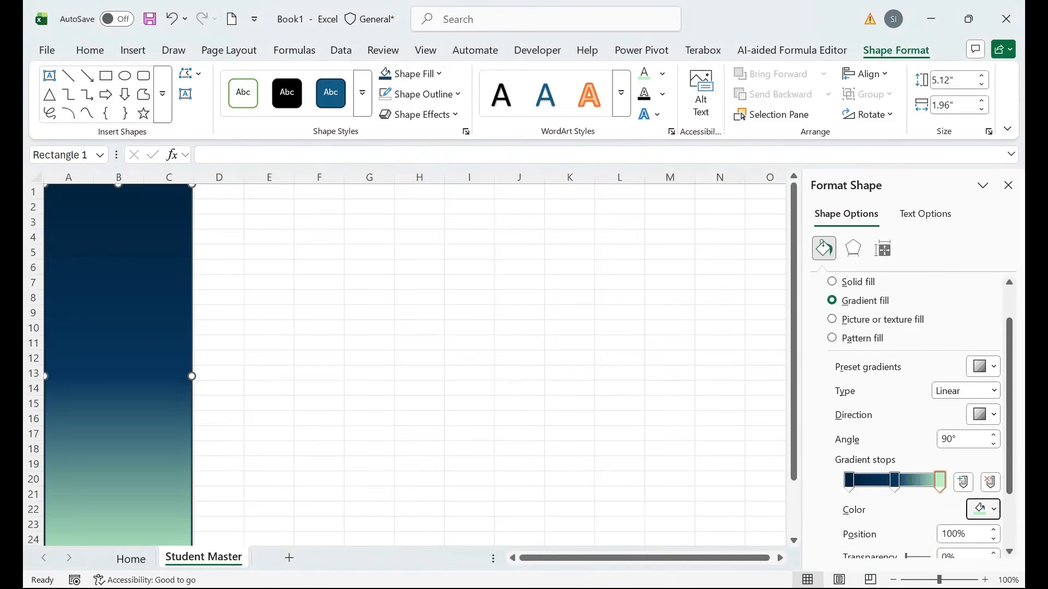
mouse_move(894, 480)
mouse_down()
mouse_move(876, 480)
mouse_move(917, 480)
mouse_move(898, 481)
mouse_up()
click(904, 480)
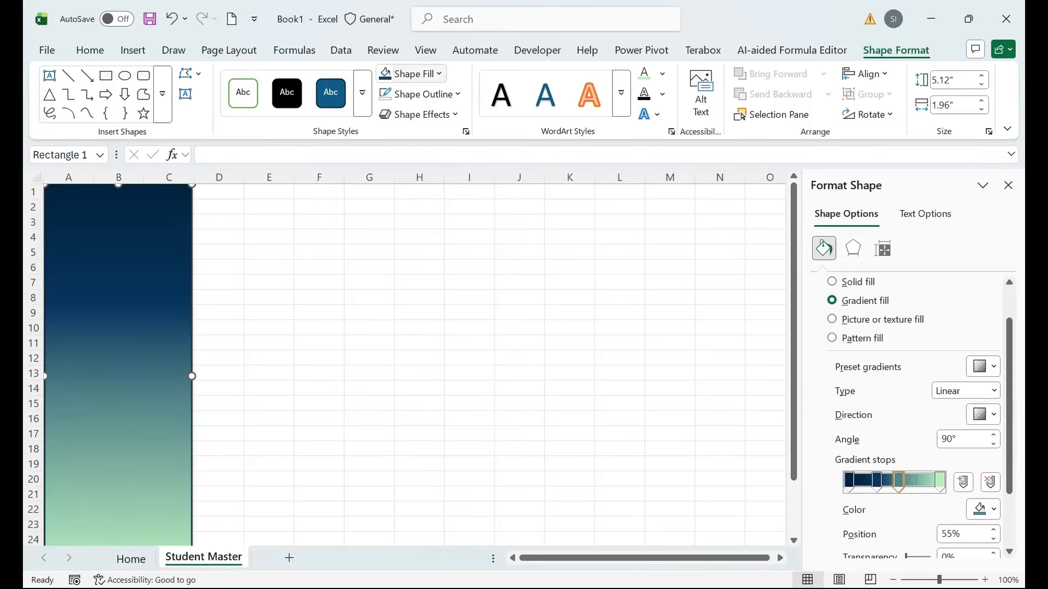
Remove the rectangle's outline and close the Format Shape pane.
click(419, 114)
click(420, 94)
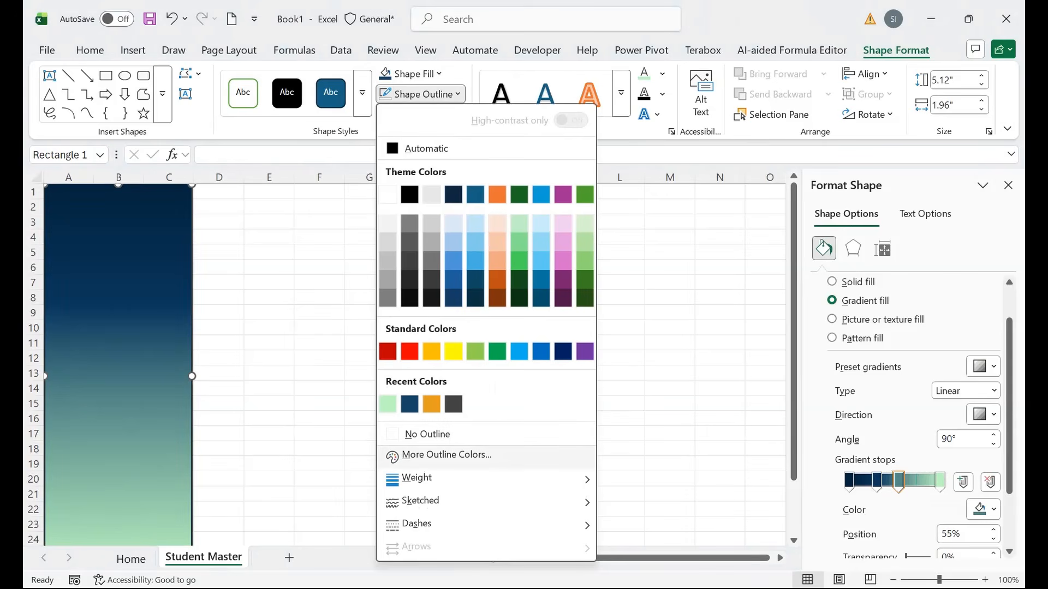
click(428, 434)
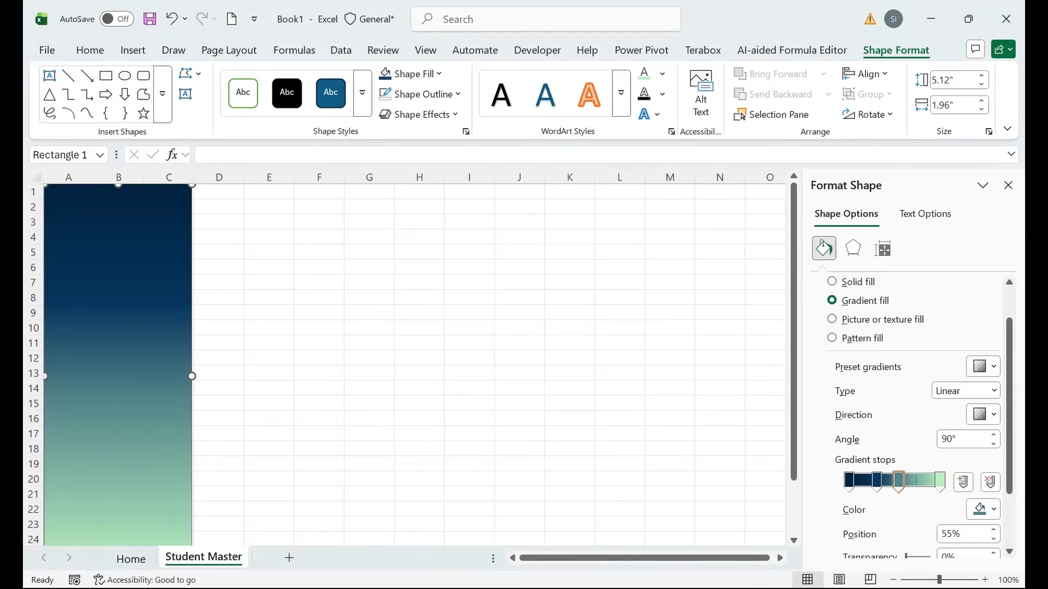
click(1008, 185)
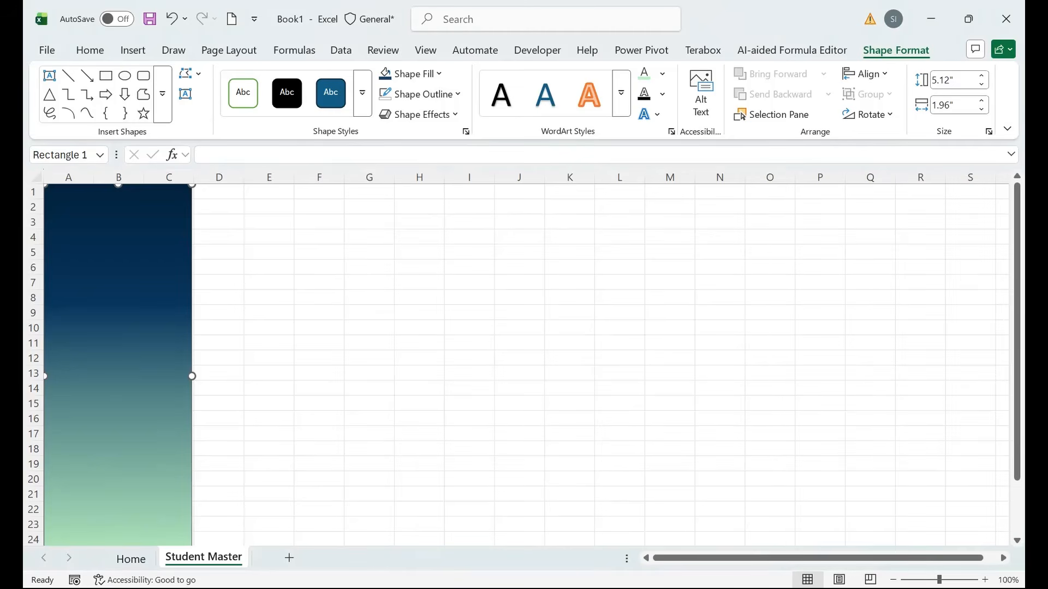
click(269, 238)
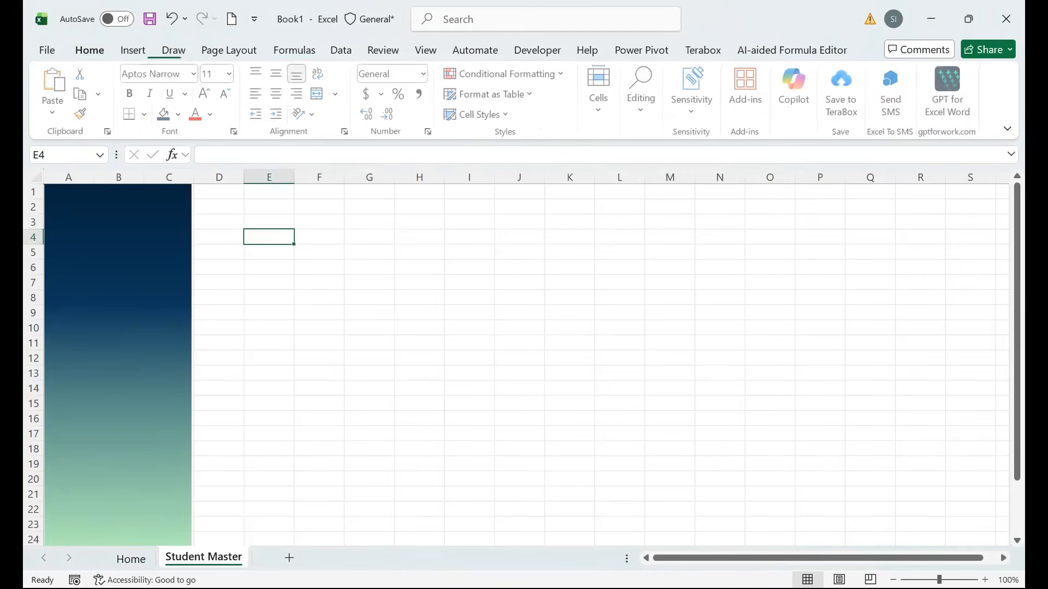
Narrow column D to about 4 and fill it light green.
click(269, 222)
drag(244, 176, 197, 238)
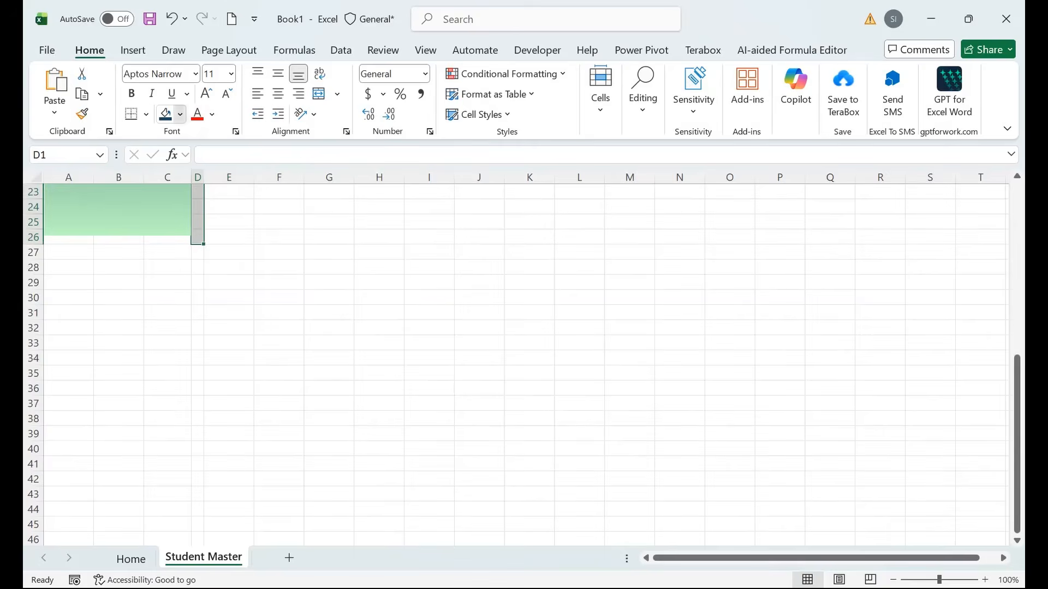
click(180, 114)
click(168, 401)
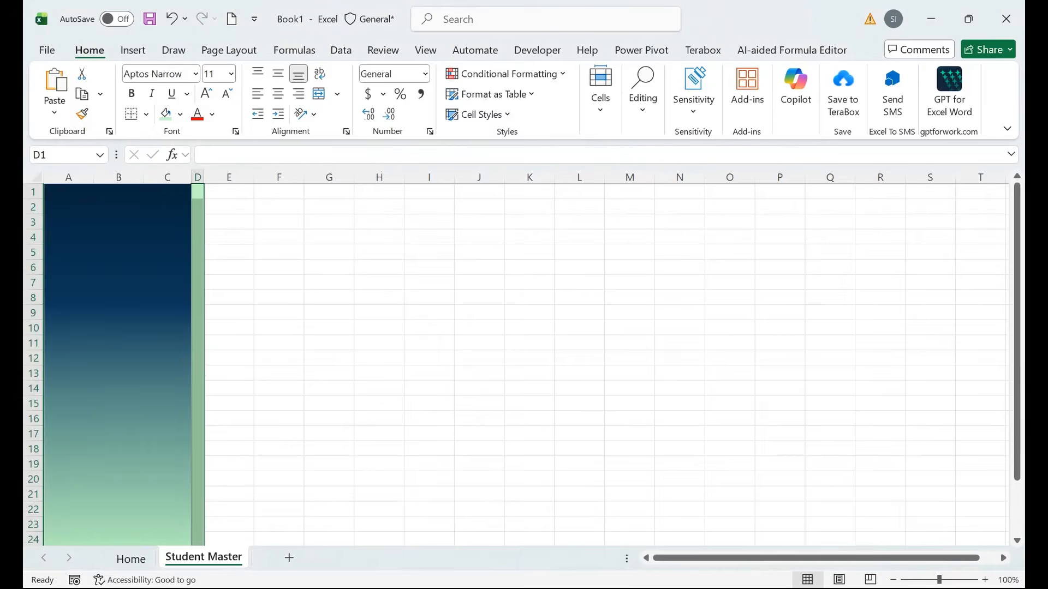
click(117, 364)
click(197, 177)
drag(205, 177, 200, 176)
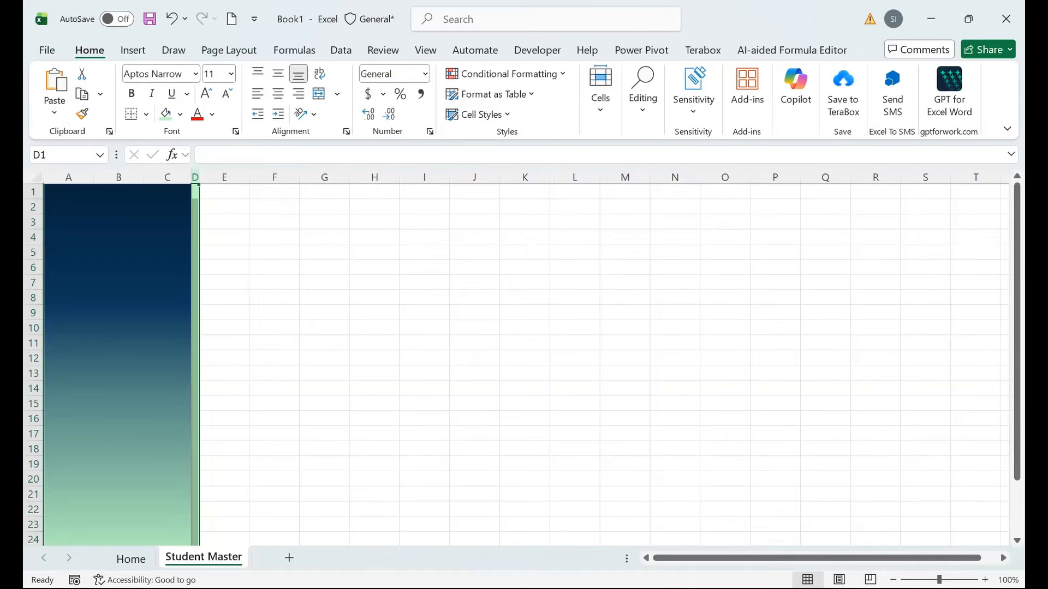
Extend the sidebar rectangle's bottom edge slightly and select cell F3.
drag(1017, 327, 1016, 382)
click(117, 354)
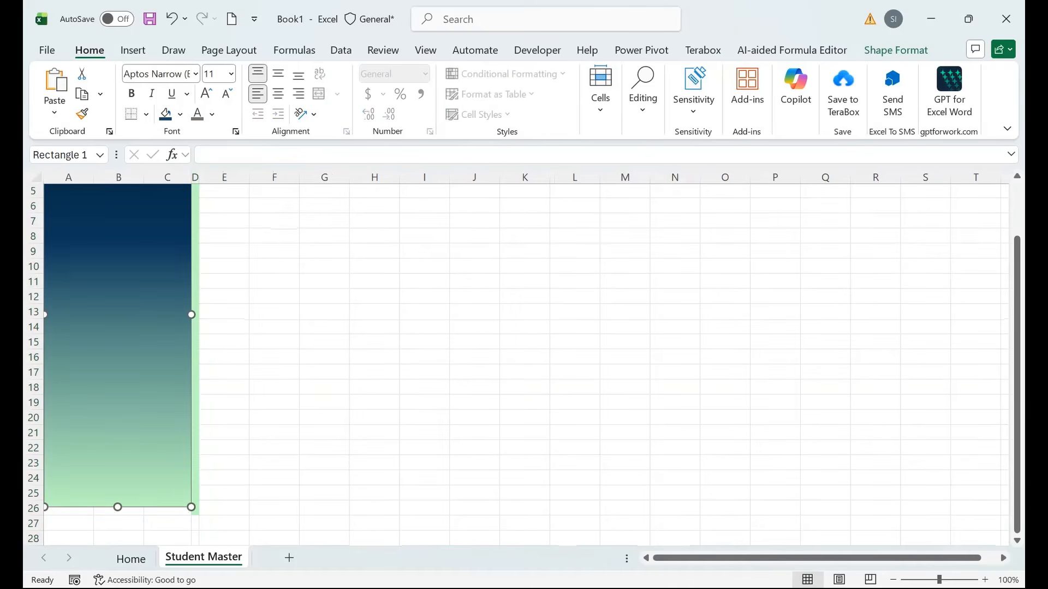
drag(118, 507, 118, 515)
drag(274, 418, 229, 179)
click(274, 222)
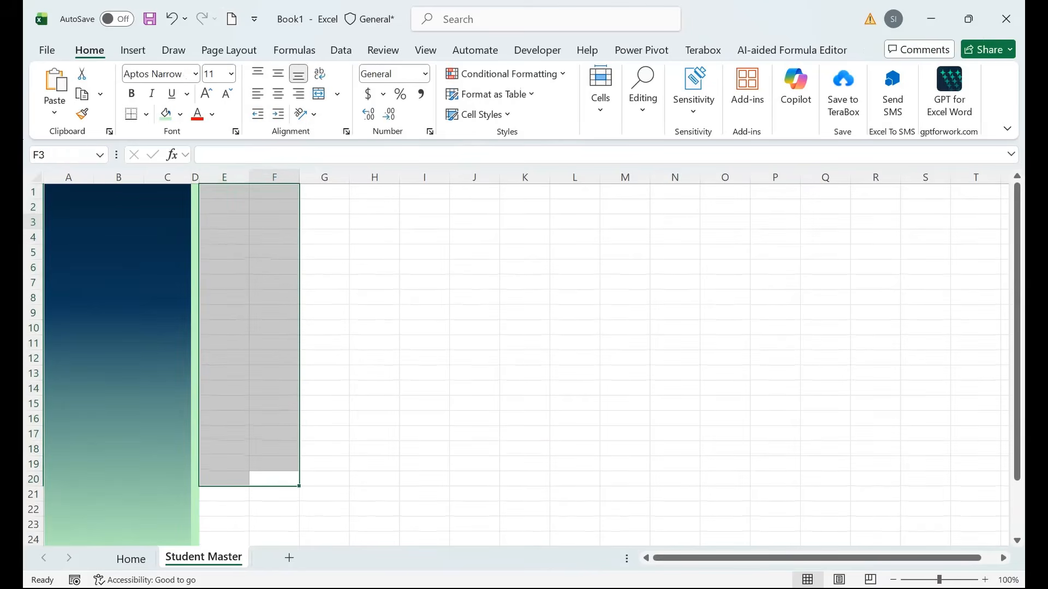
Enter the headers Student_ID in F3 and Student _Name in G3.
text(Stui)
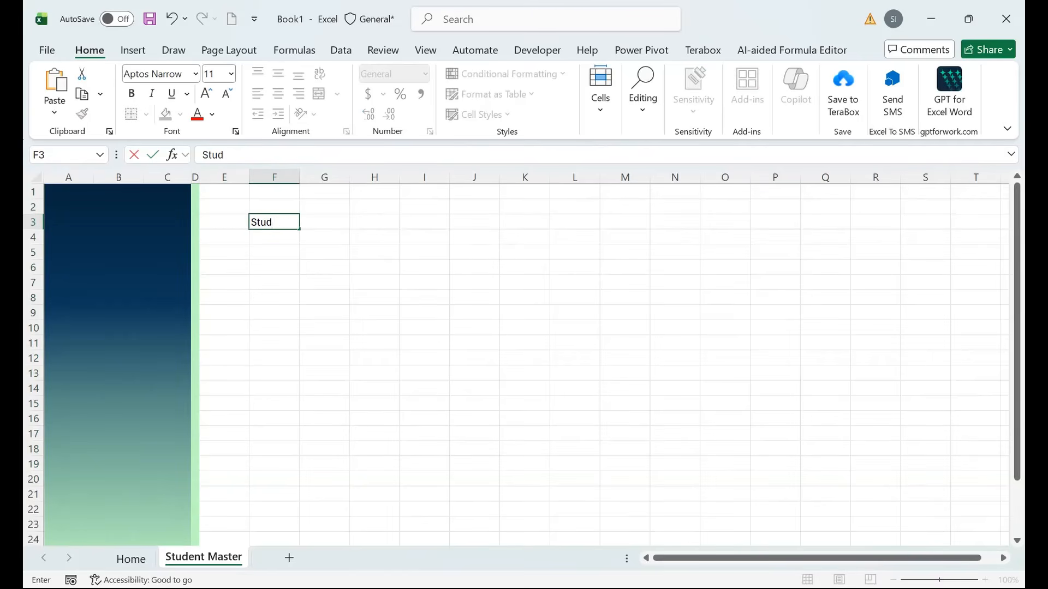
text(ent Ma)
key(BackSpace)
text(ID)
key(Tab)
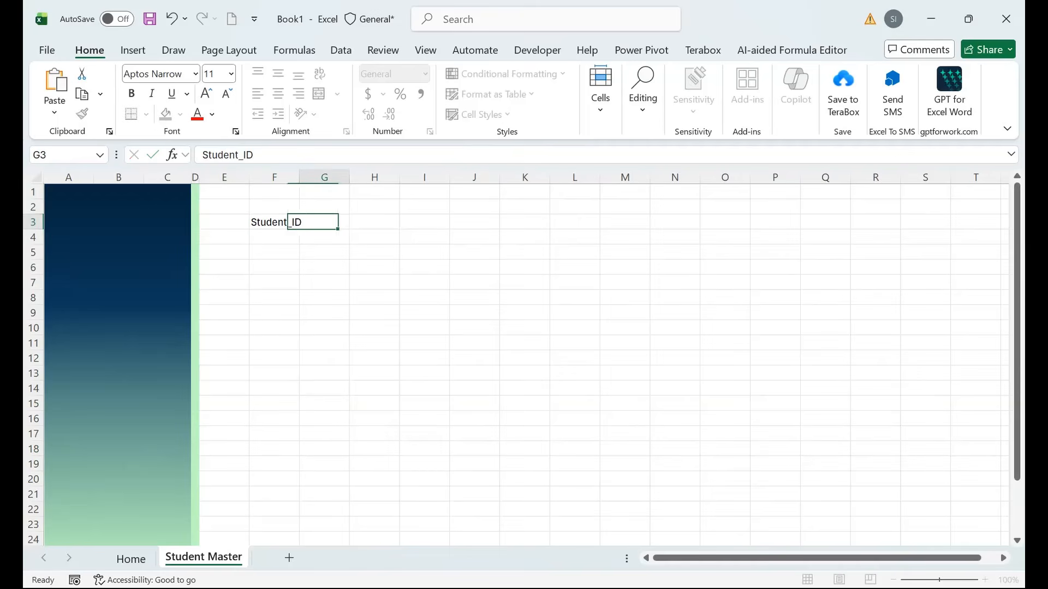
text(Sdumetn)
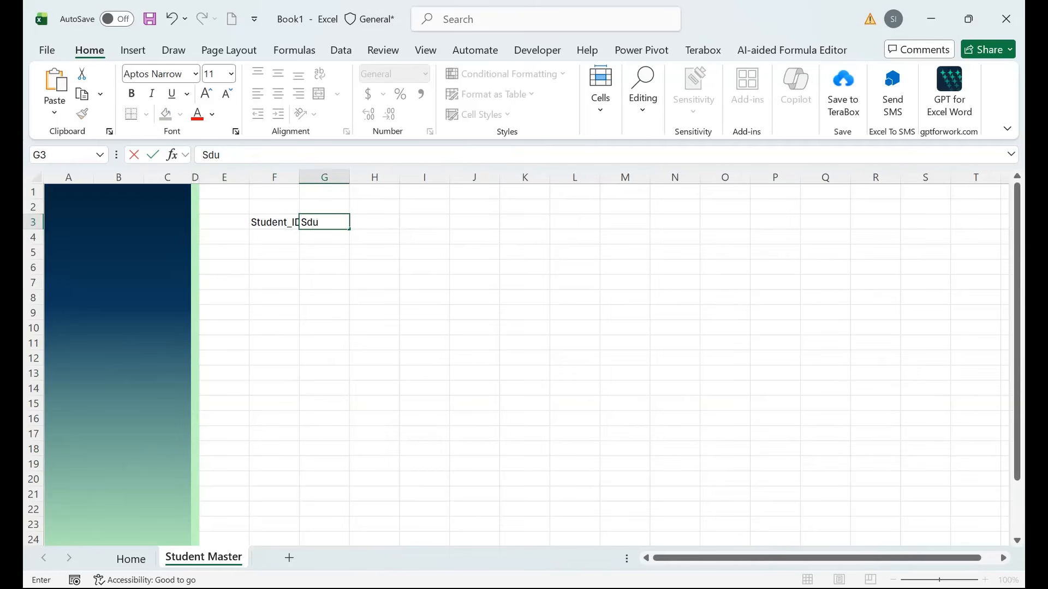
key(BackSpace)
key(BackSpace)
key(BackSpace)
key(BackSpace)
text(tudent N)
key(BackSpace)
text(_Name)
key(Tab)
AutoFit columns G and F to their header text.
key(Left)
key(alt+h)
key(o)
key(i)
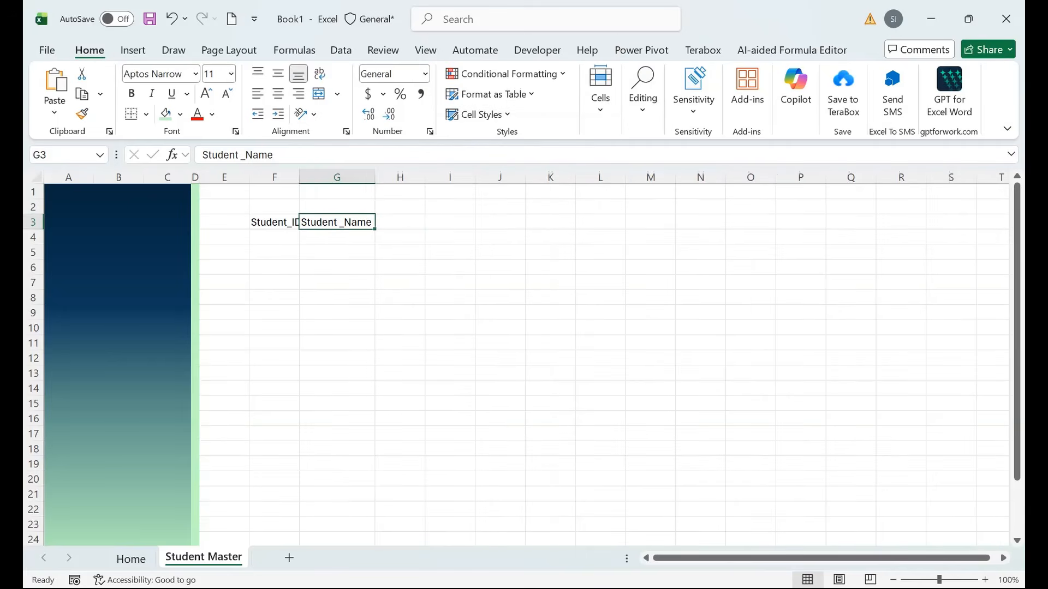
key(Left)
key(Left)
key(Right)
key(Right)
key(Right)
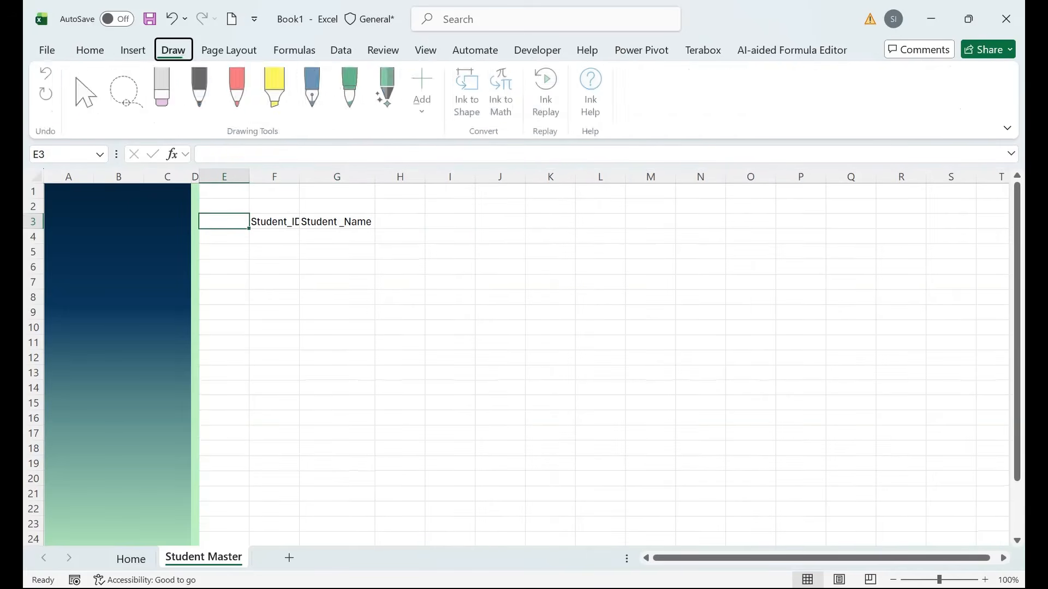
key(Escape)
key(Right)
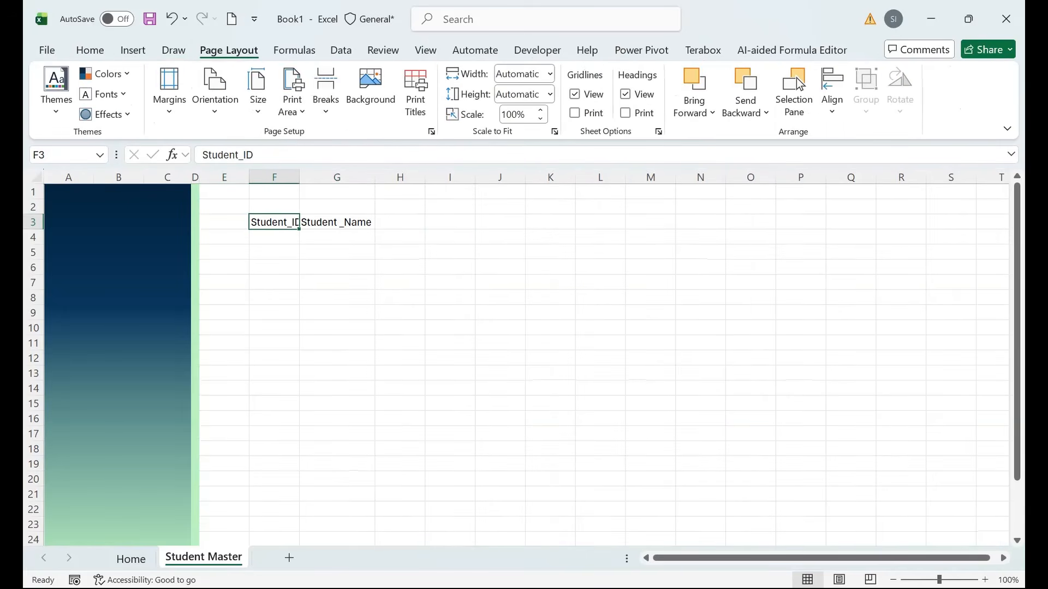
key(alt+o)
key(c)
key(a)
key(Right)
key(Right)
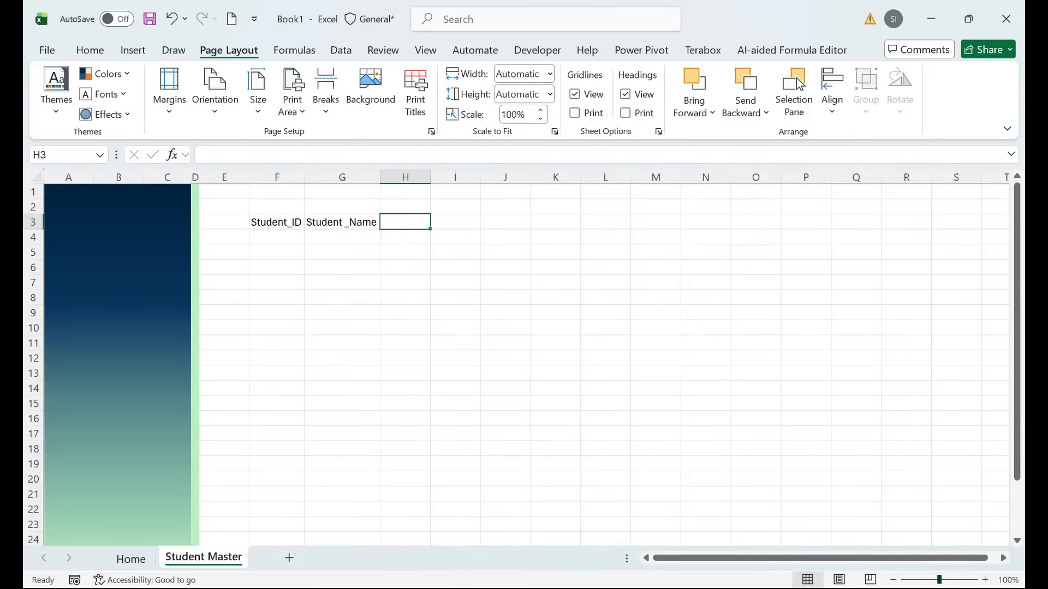
Narrow column E into a thin spacer and enter Class in H3.
scroll(622, 420, up, 2)
drag(622, 422, 80, 189)
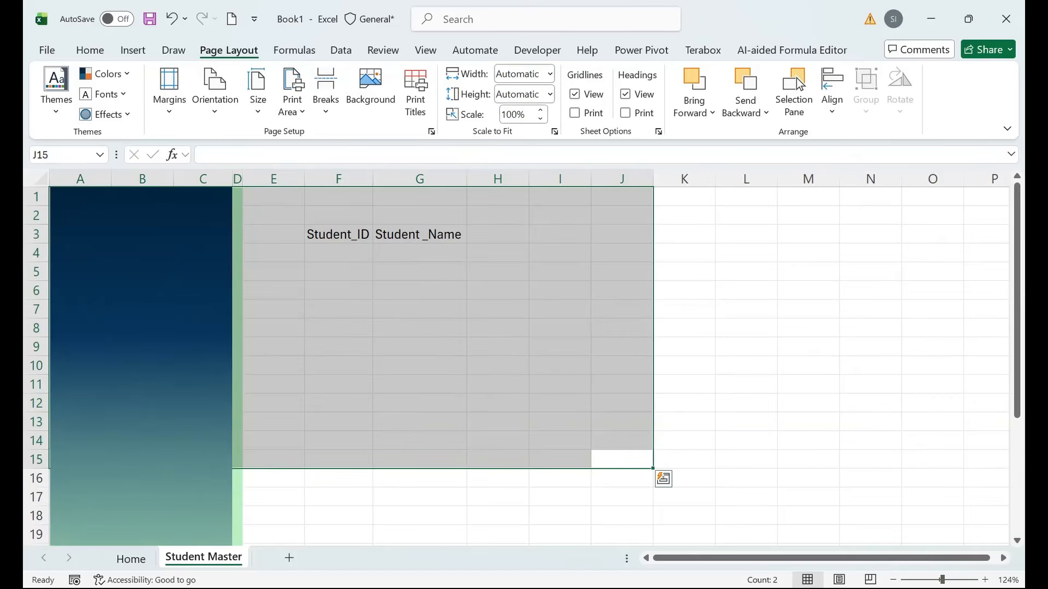
drag(305, 179, 256, 179)
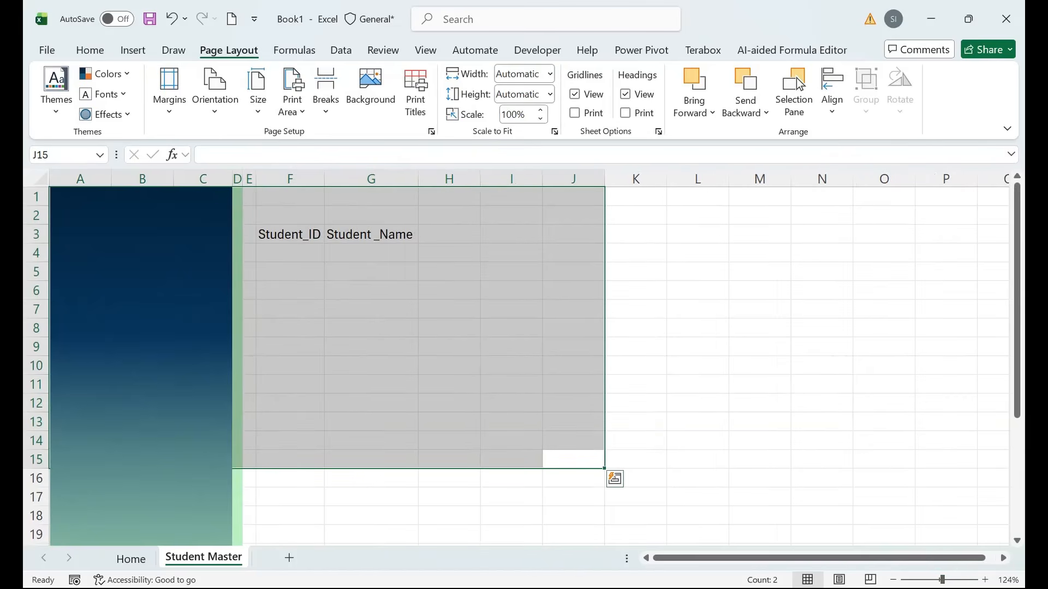
click(448, 235)
text(CL)
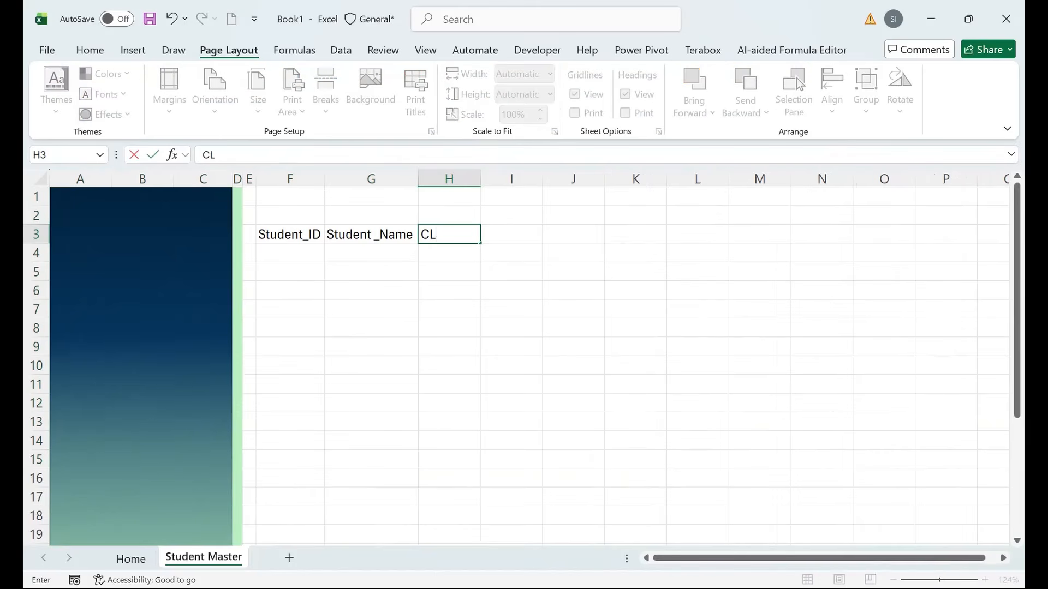
text(ass Section M)
key(BackSpace)
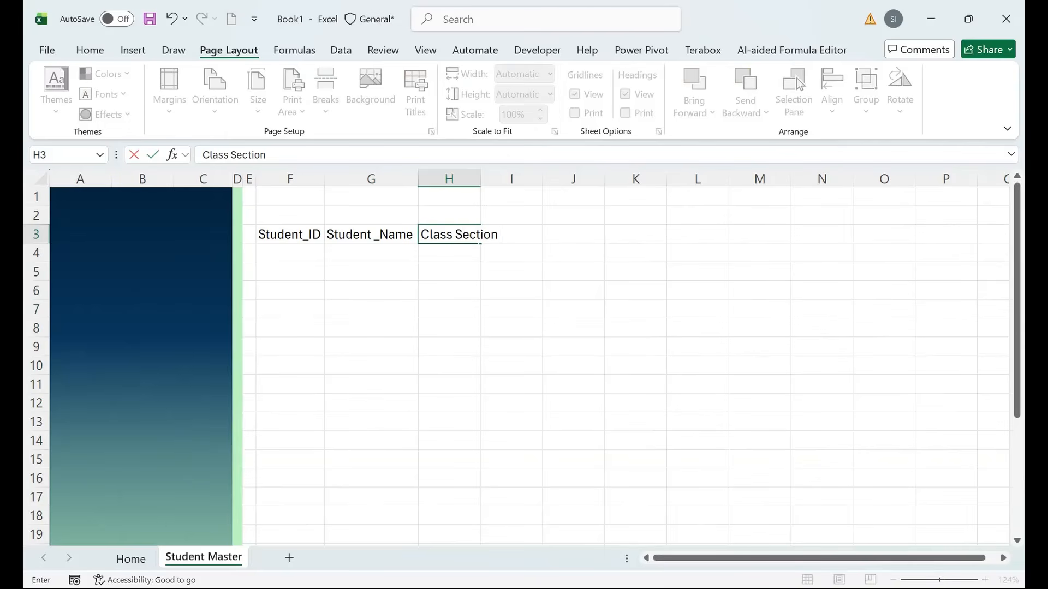
key(BackSpace)
key(BackSpace)
key(BackSpace)
key(BackSpace)
key(BackSpace)
key(BackSpace)
key(Tab)
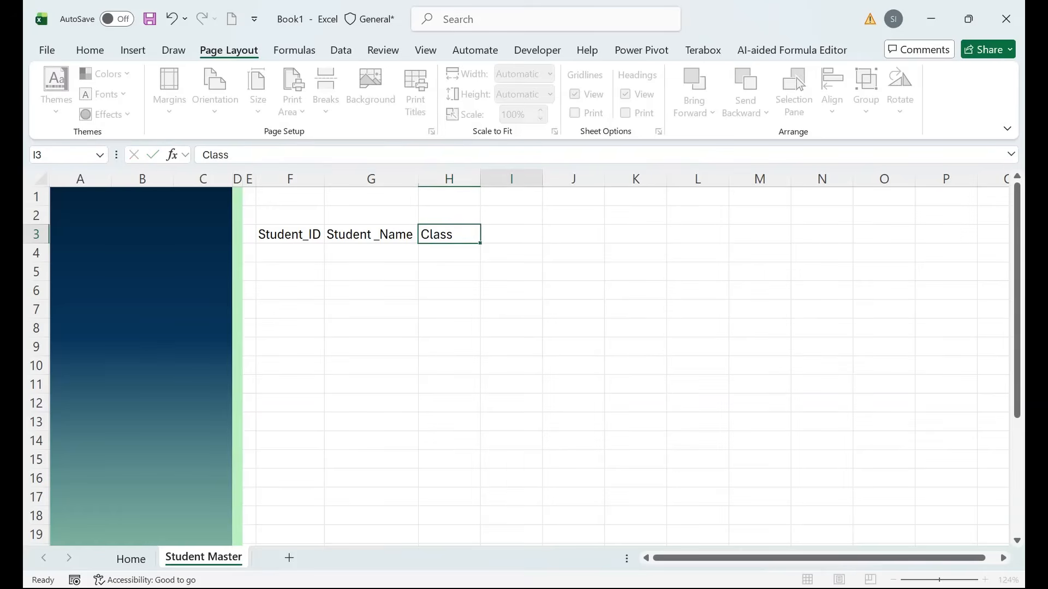
Add the headers Section, Monthly and Status in I3 through K3.
text(SEction)
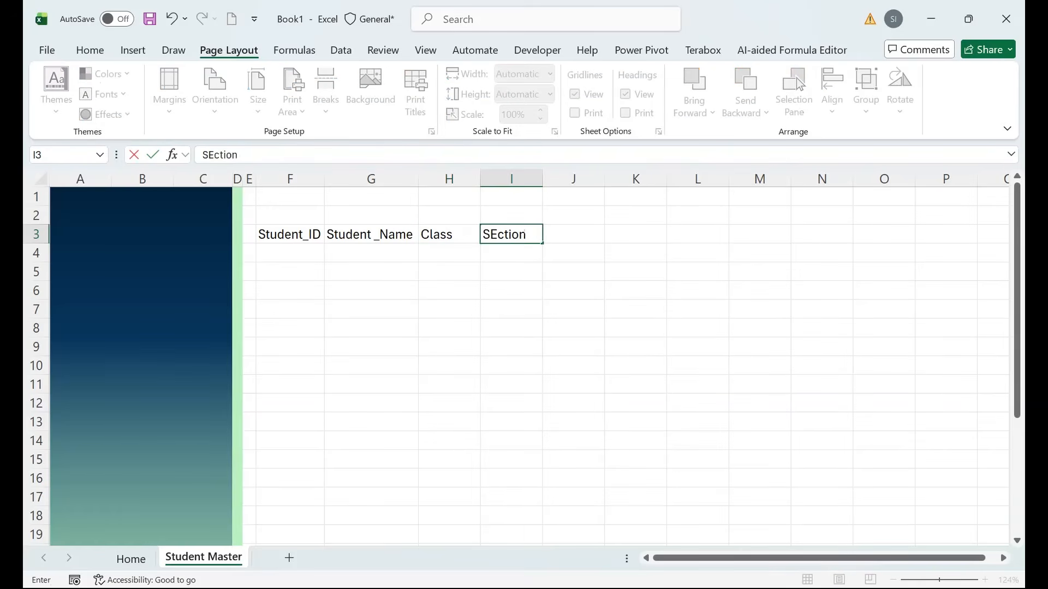
key(Tab)
text(M)
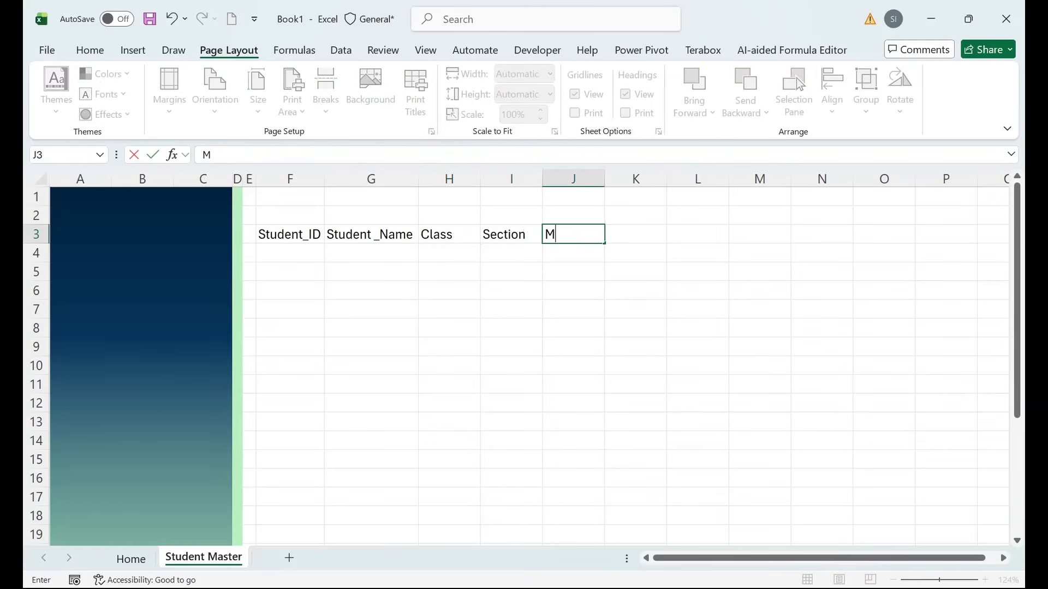
text(Onthly)
key(Tab)
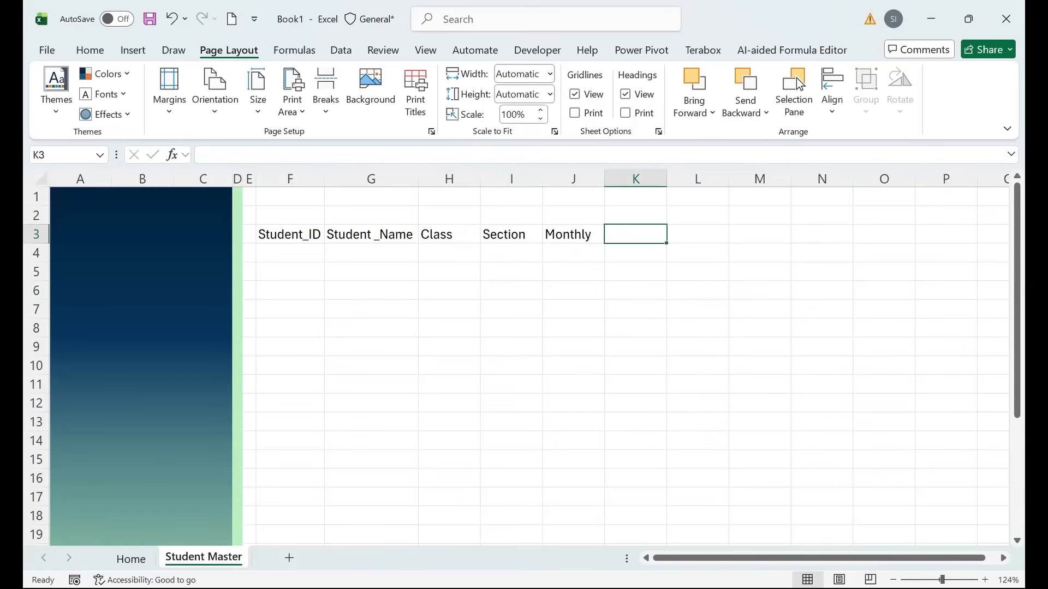
text(Statys)
key(BackSpace)
key(BackSpace)
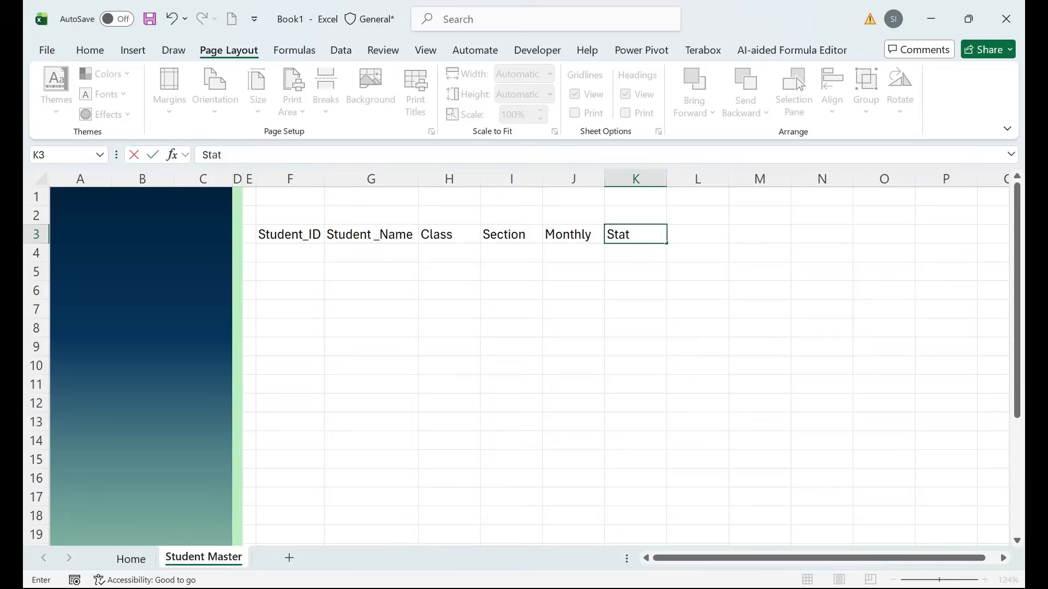
text(us)
key(Return)
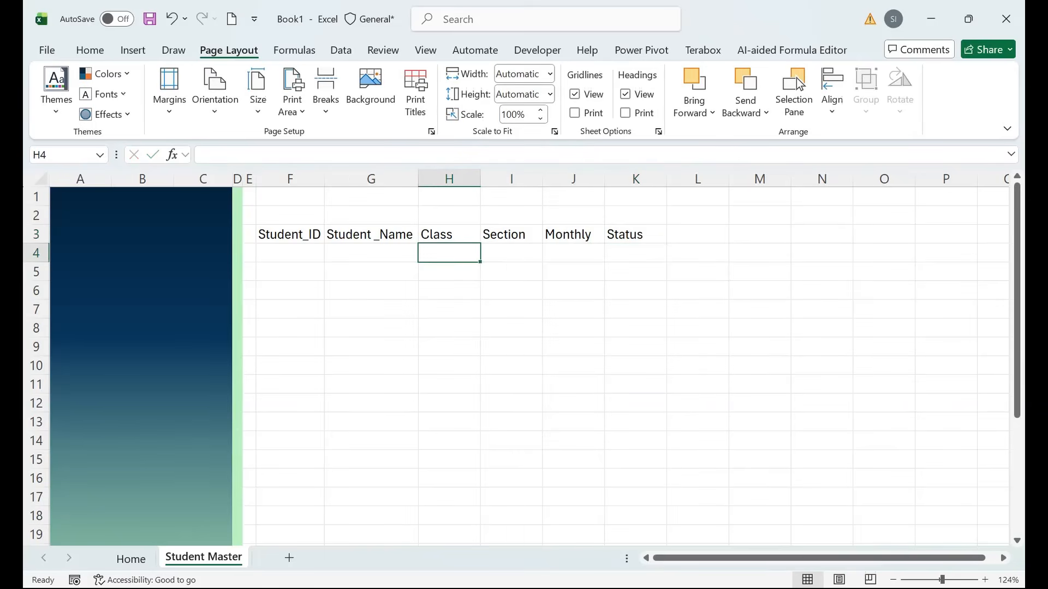
Make the header row F3:K3 bold.
key(Left)
key(Left)
key(Up)
key(Up)
key(Down)
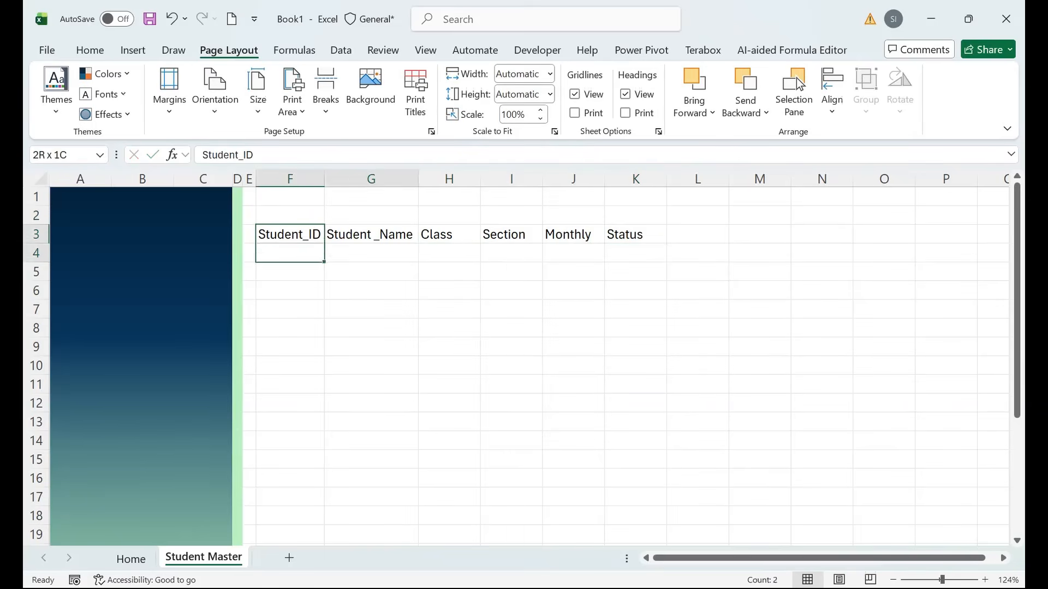
key(shift+Right)
key(shift+Right)
key(shift+Right)
key(shift+Right)
key(shift+Right)
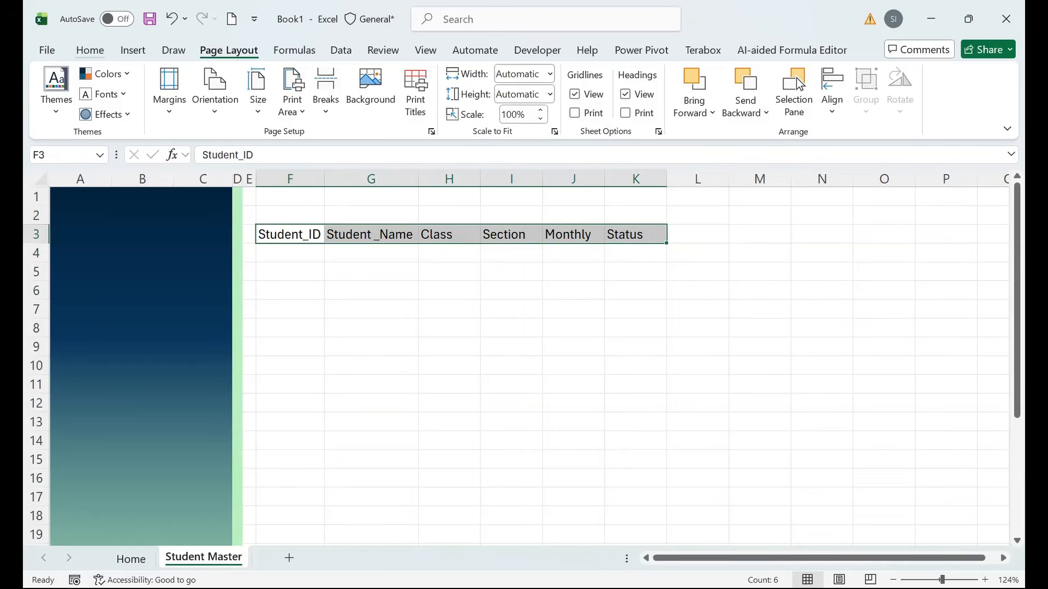
click(90, 50)
click(130, 94)
click(290, 365)
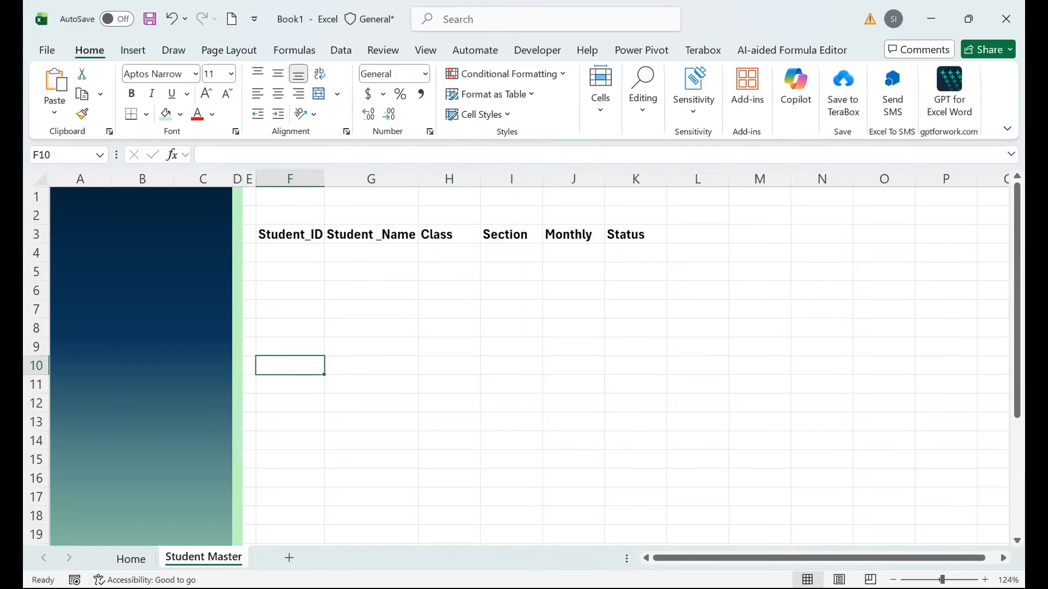
Draw a text box over B2:C4 in the sidebar.
click(133, 50)
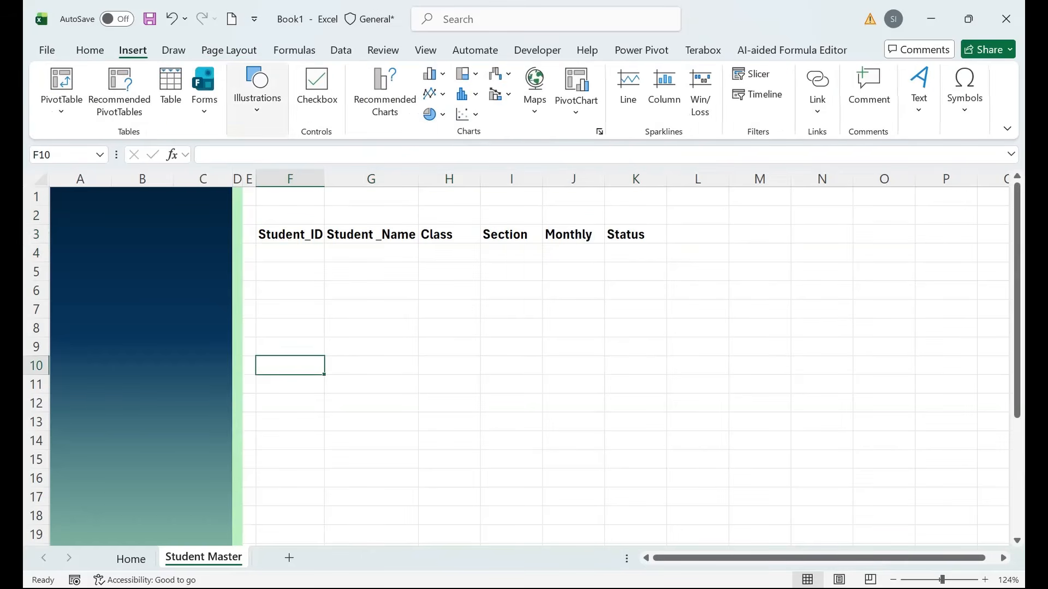
click(257, 90)
click(283, 163)
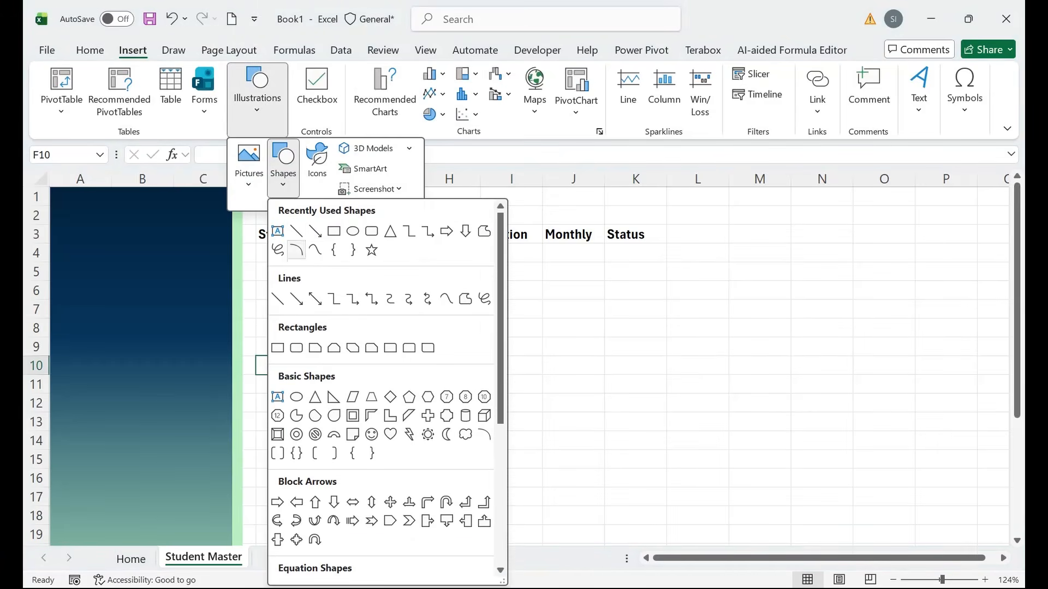
click(277, 231)
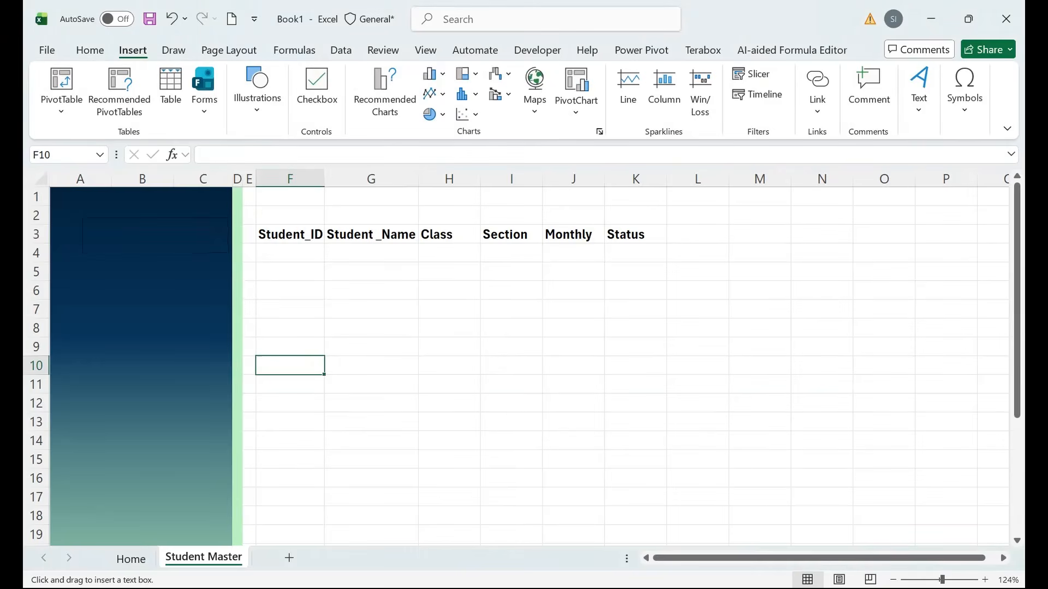
drag(83, 217, 231, 251)
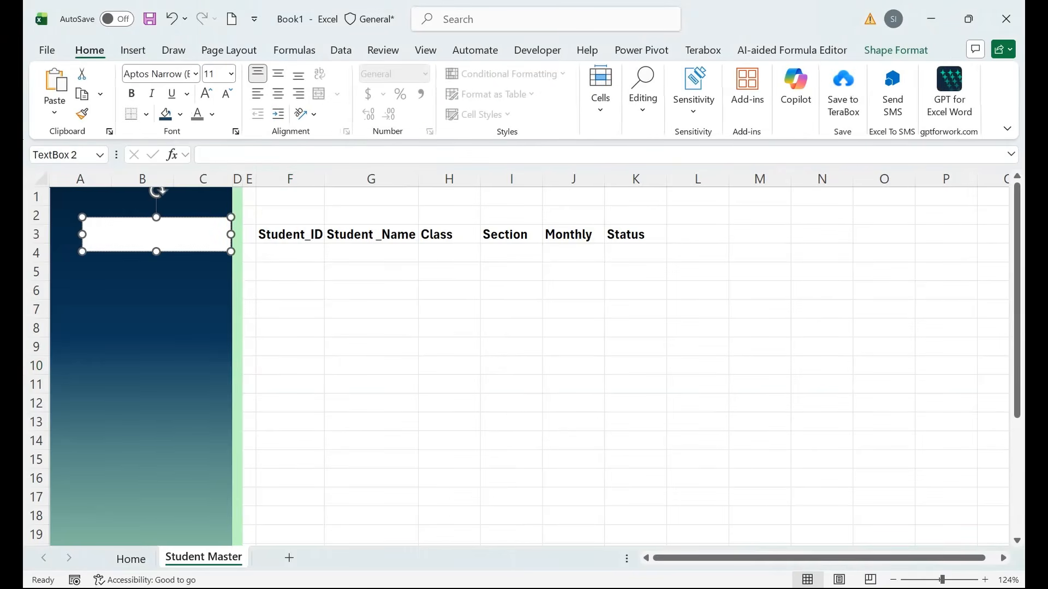
Ctrl-drag a copy of the text box down to rows 5-7.
click(149, 316)
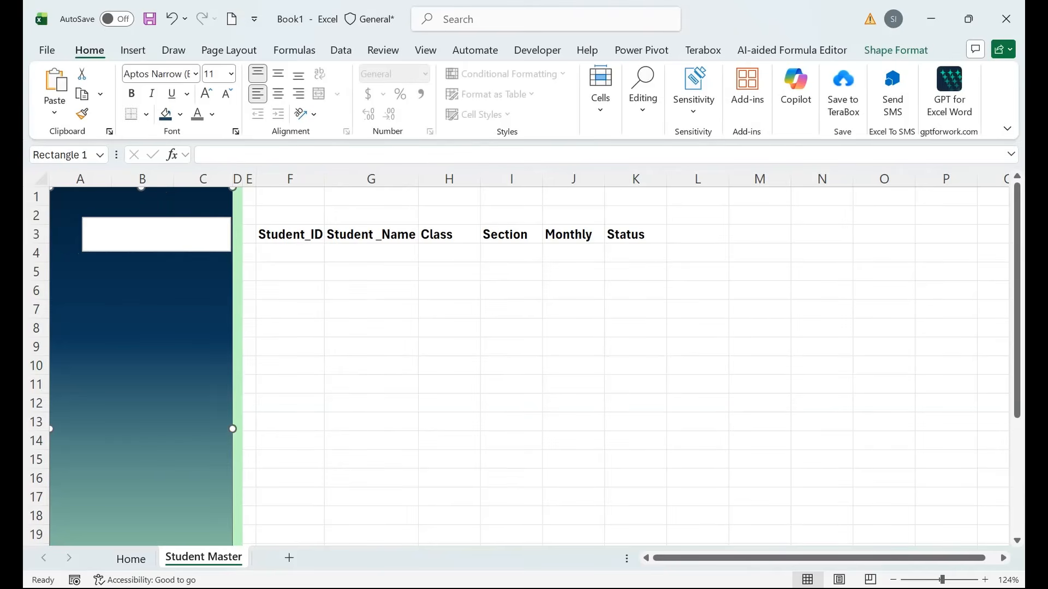
click(188, 227)
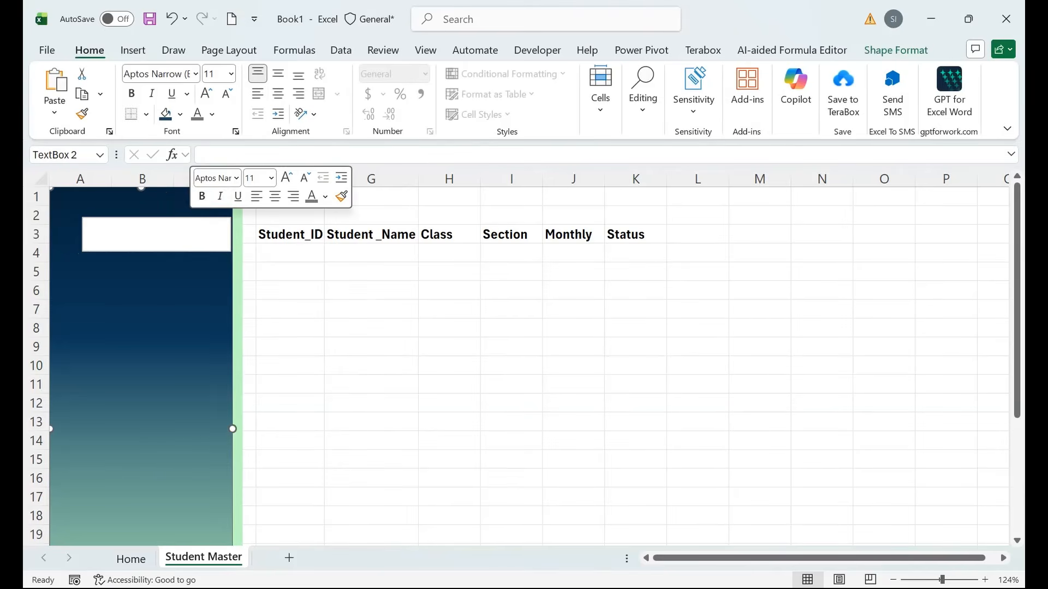
click(146, 243)
key(Escape)
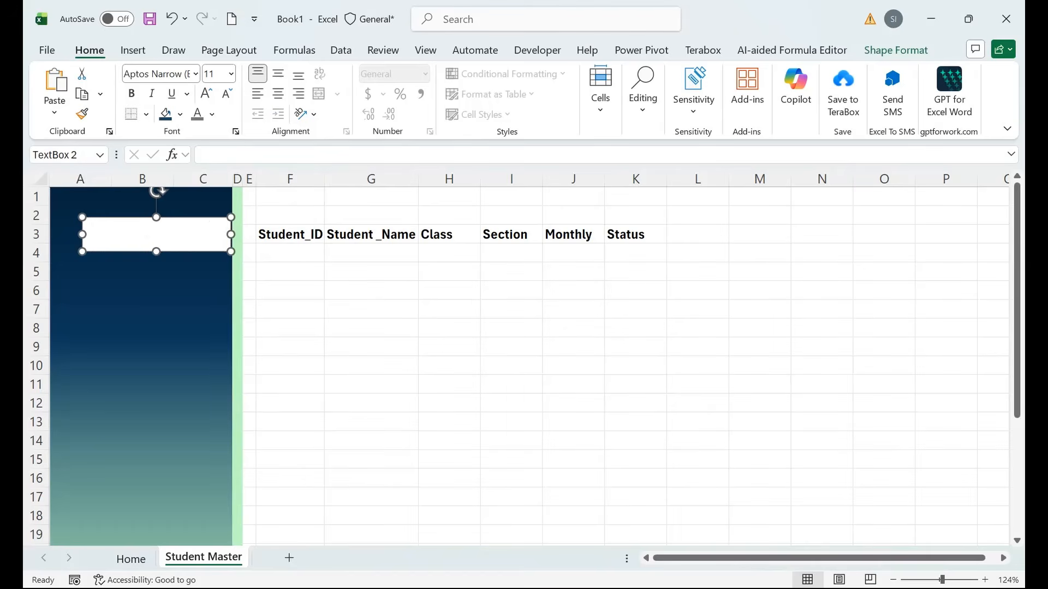
drag(147, 242, 147, 460)
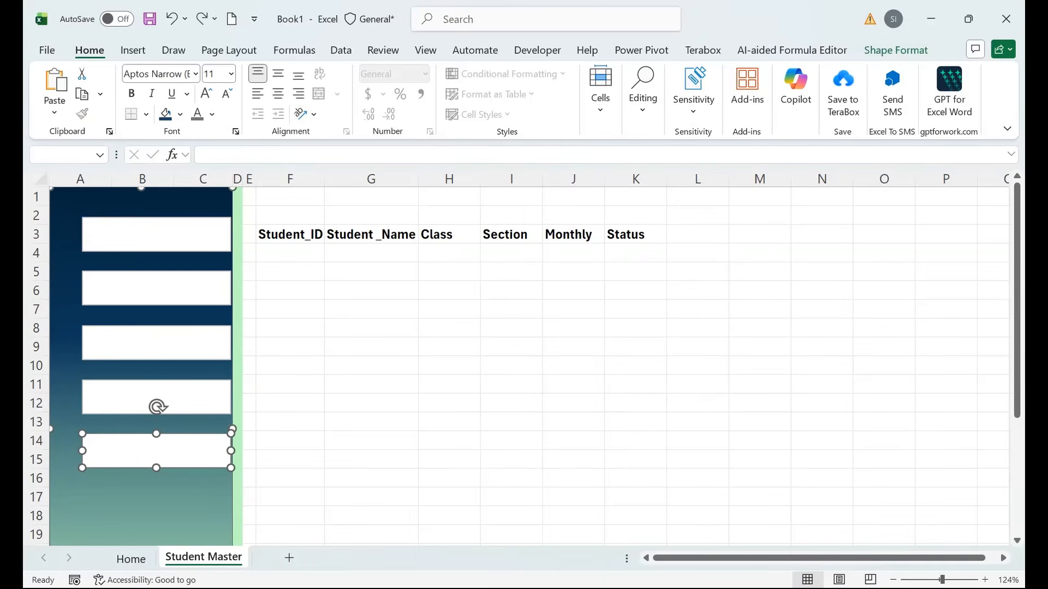
Copy the rows 14-15 text box down to rows 17-18.
click(290, 441)
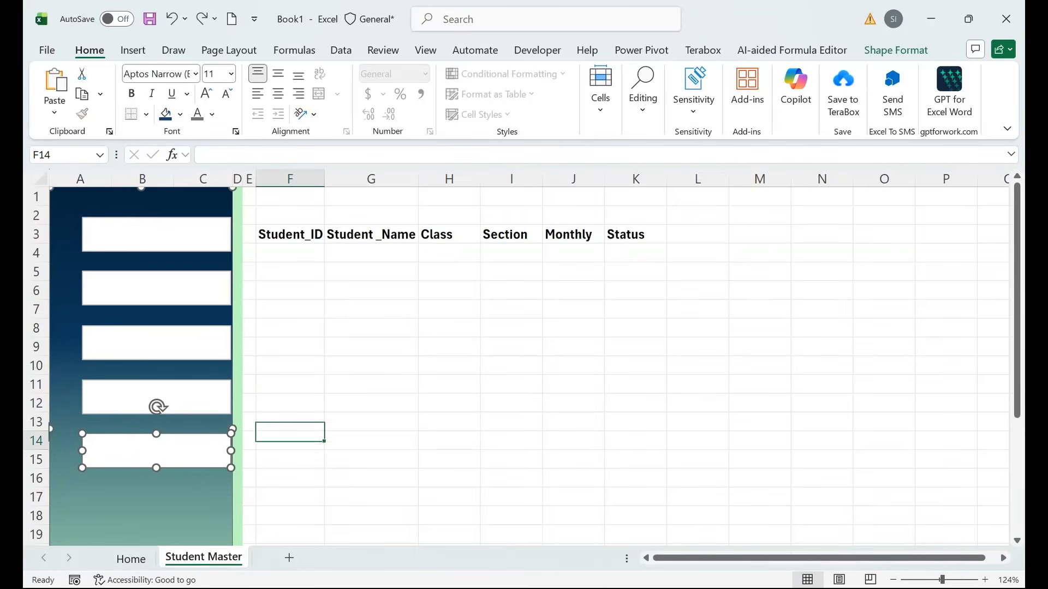
click(156, 483)
click(156, 452)
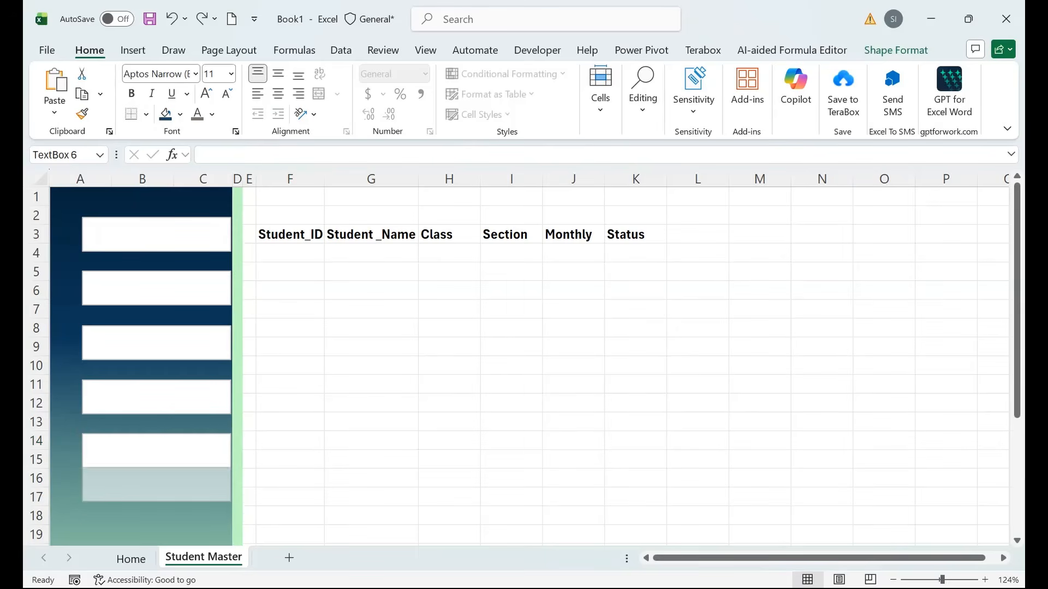
drag(156, 452, 157, 506)
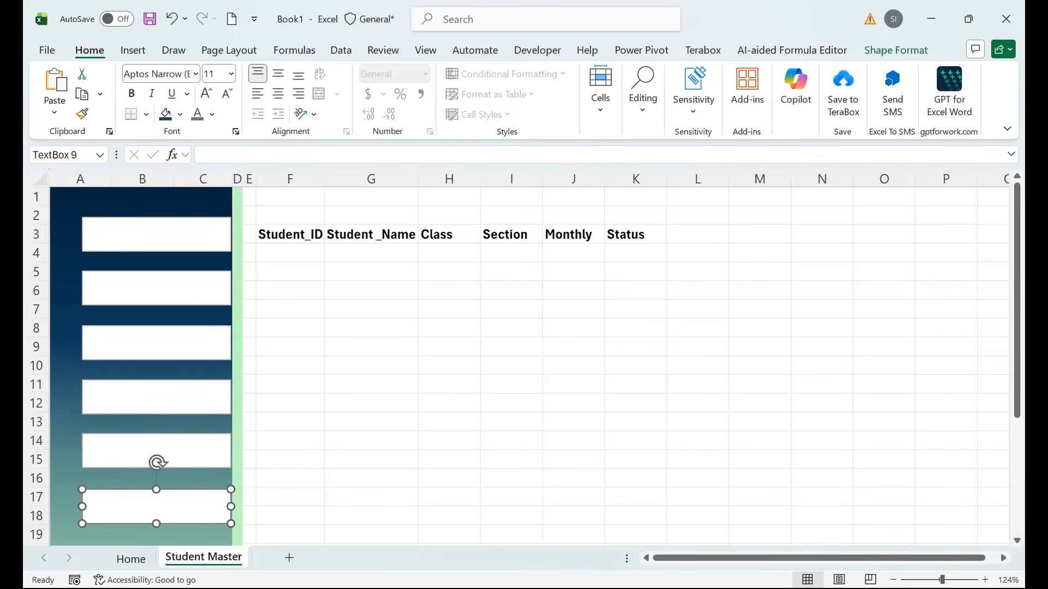
Type HOME into the top sidebar text box.
right_click(157, 246)
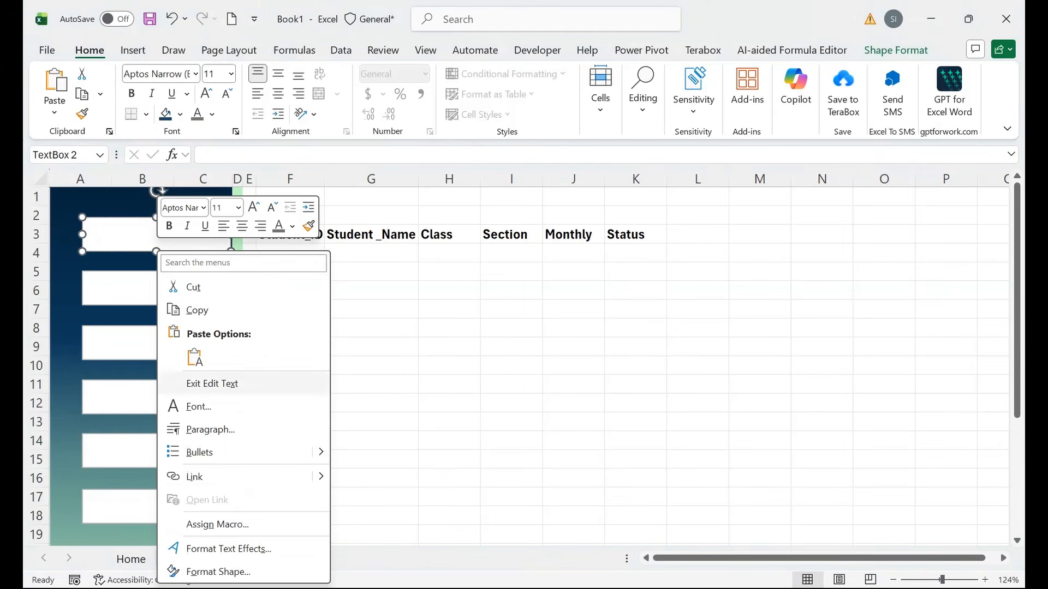
click(212, 384)
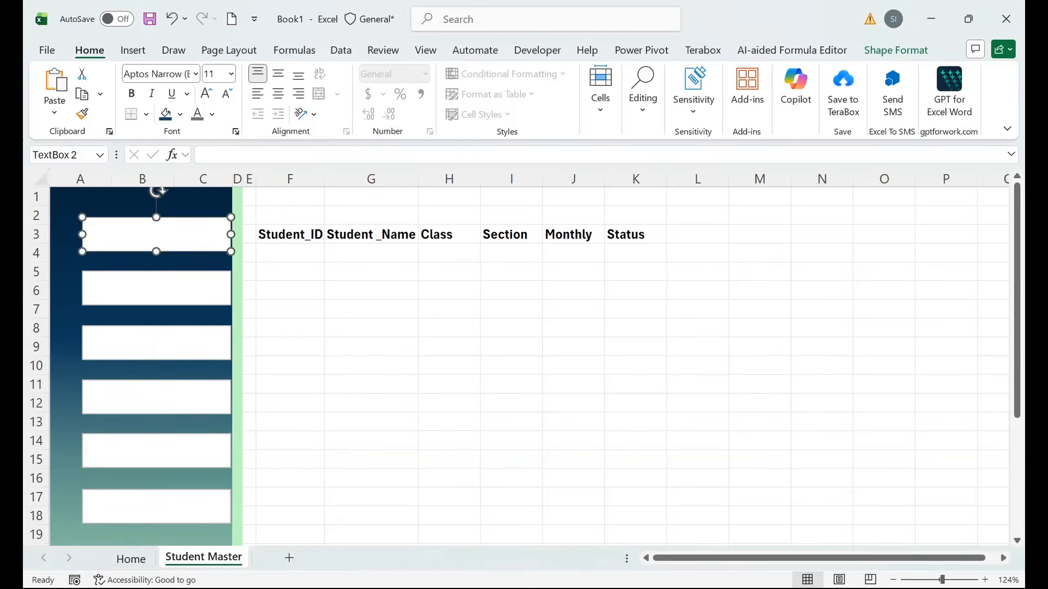
text(home)
key(BackSpace)
key(BackSpace)
key(BackSpace)
key(BackSpace)
text(HOME)
Make HOME bold, centred horizontally and vertically, at 14 pt.
click(131, 94)
click(278, 93)
click(278, 73)
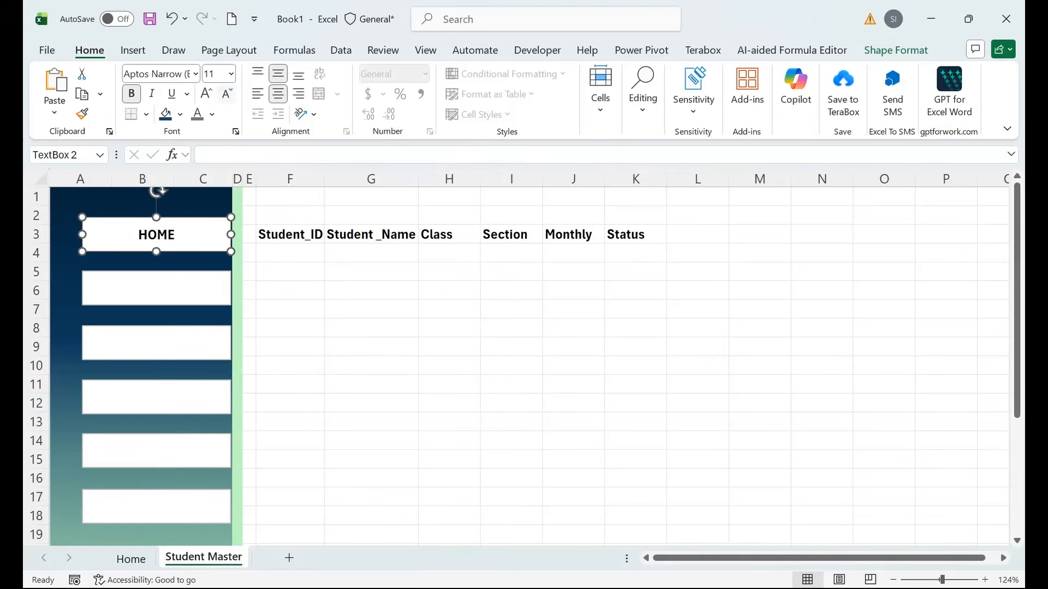
click(207, 93)
click(206, 93)
Type STUDENT MASTER into the second sidebar box.
click(199, 287)
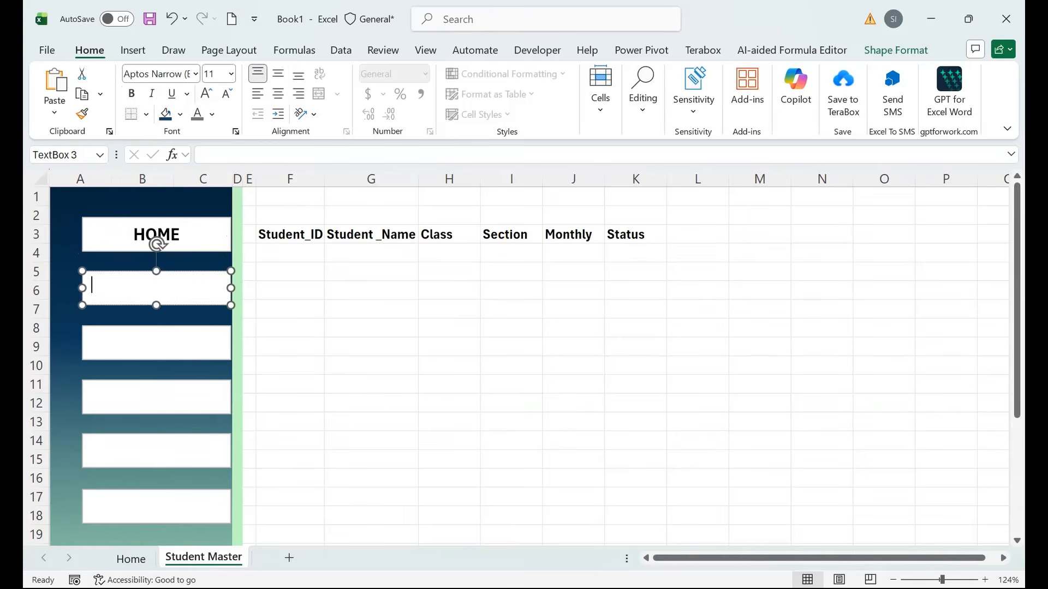
right_click(200, 287)
click(244, 290)
text(STUDENT MASTER)
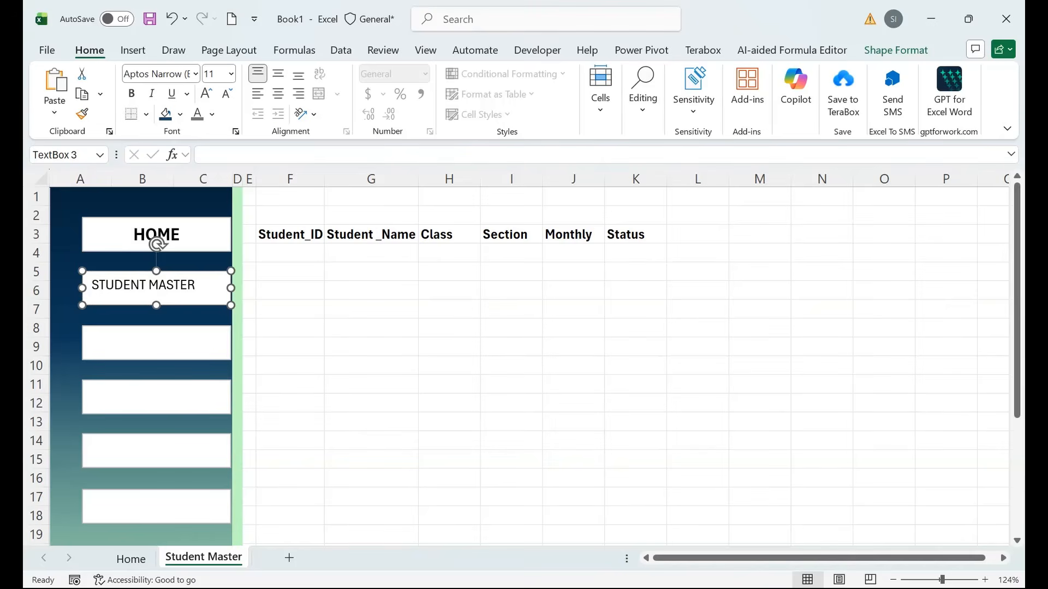
Centre STUDENT MASTER both ways, make it bold, and set it to 13 pt.
click(181, 235)
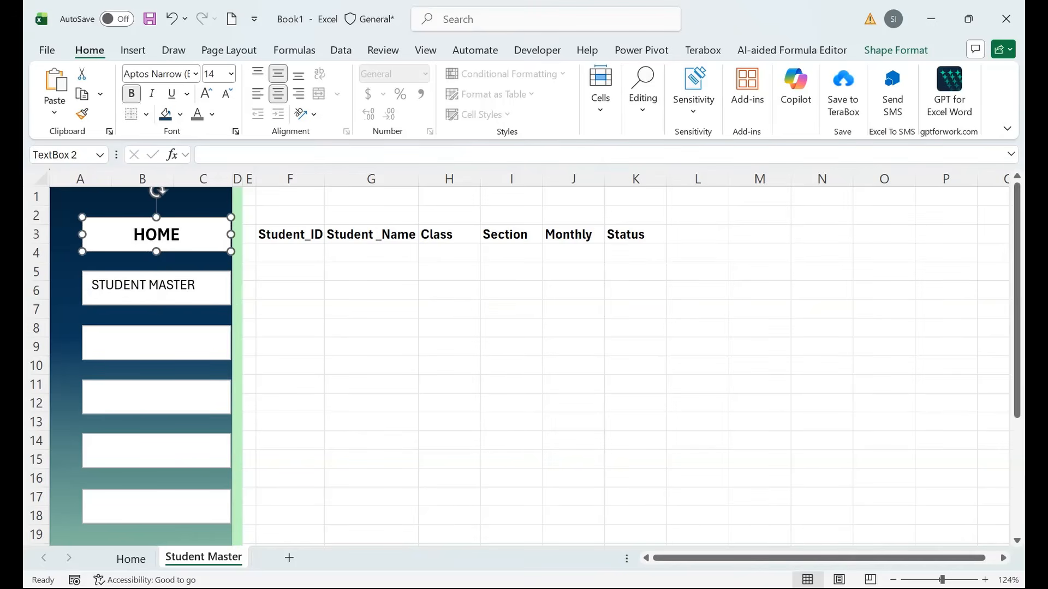
click(187, 262)
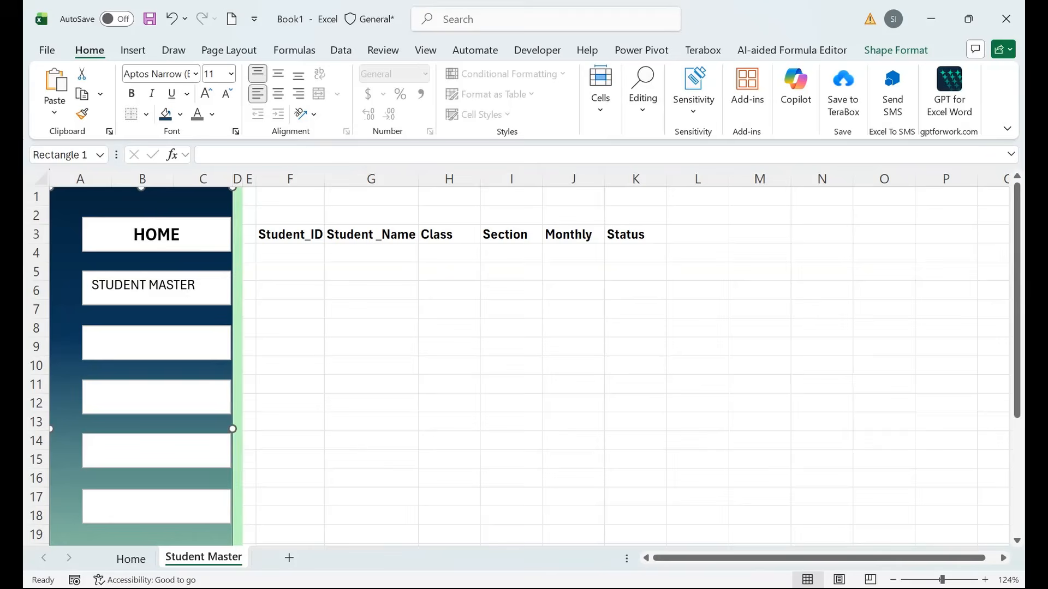
click(187, 286)
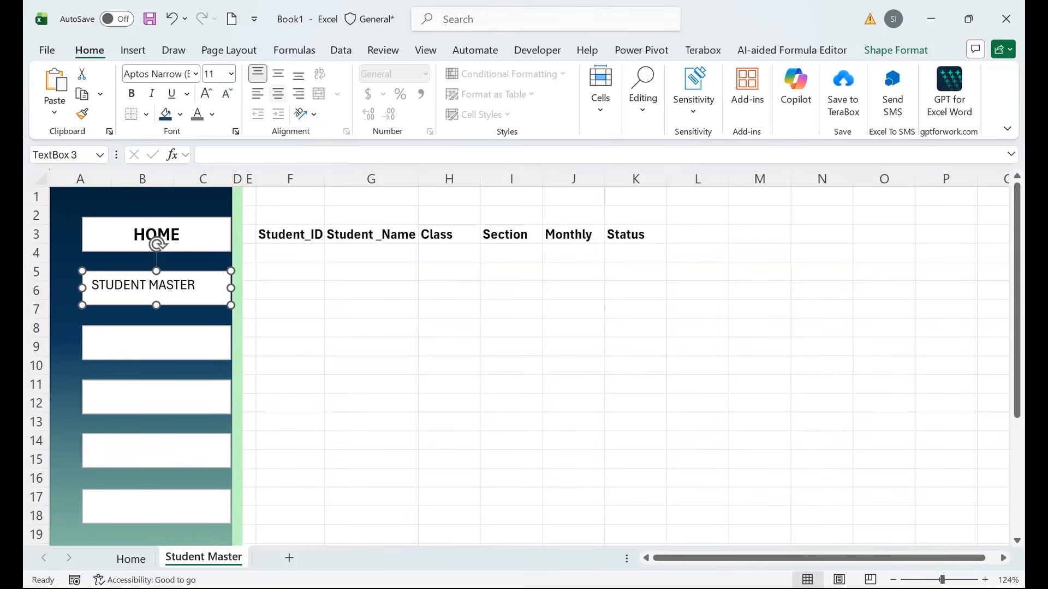
click(278, 94)
click(278, 74)
click(131, 94)
click(205, 93)
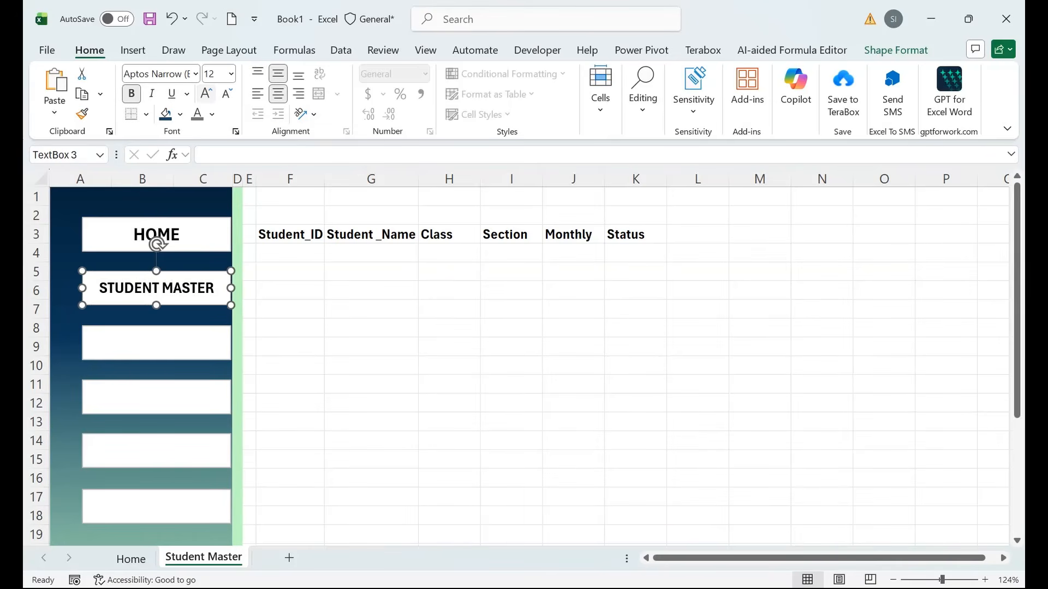
click(206, 93)
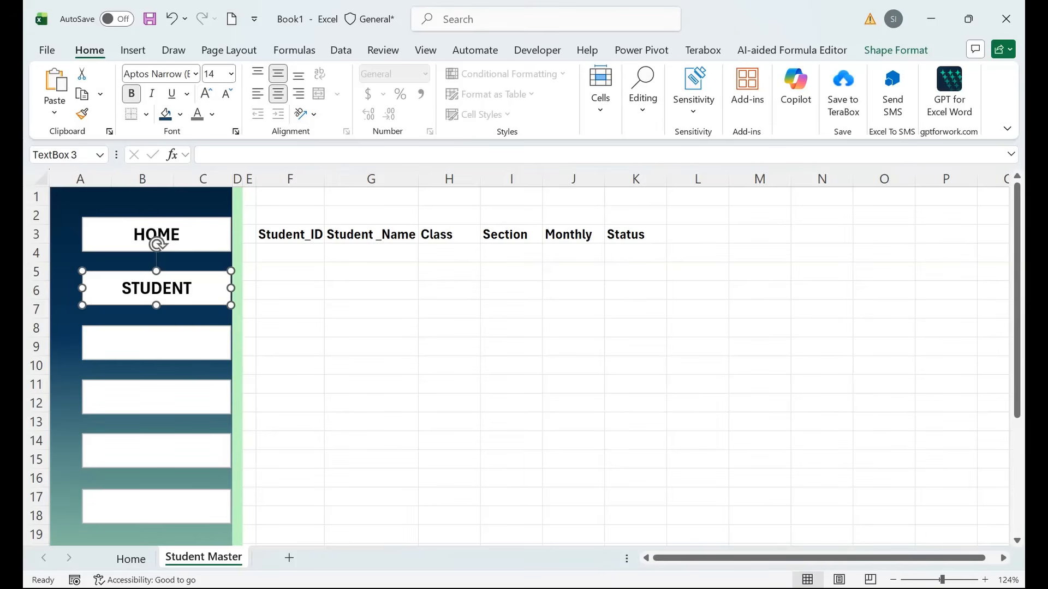
click(212, 74)
text(13)
key(Return)
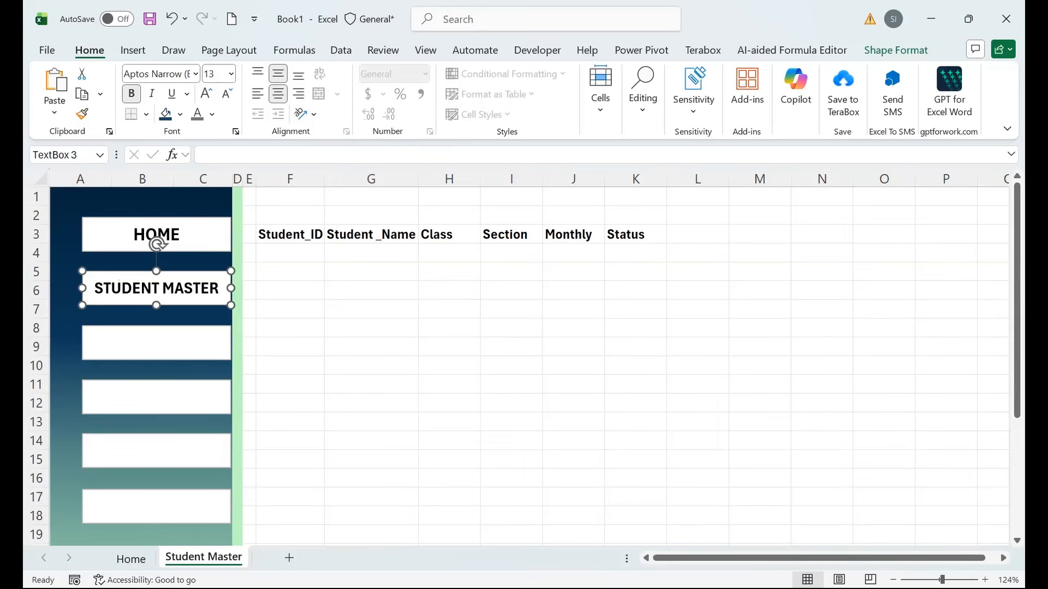
Set the HOME label to 13 pt.
click(171, 234)
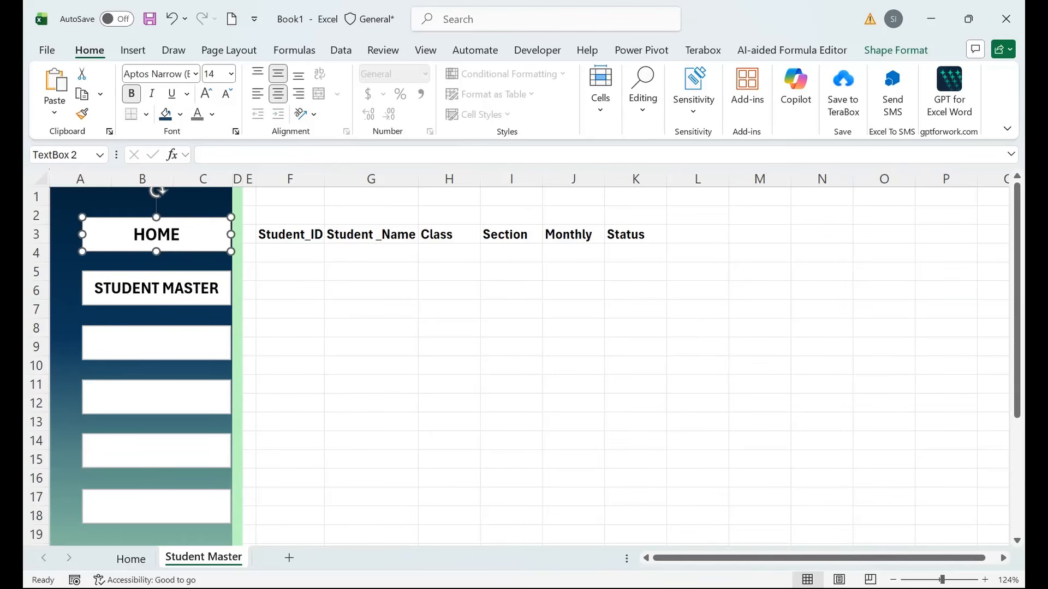
text(13)
key(BackSpace)
key(BackSpace)
click(214, 74)
text(13)
key(Return)
Type FEES into the third sidebar box.
click(156, 343)
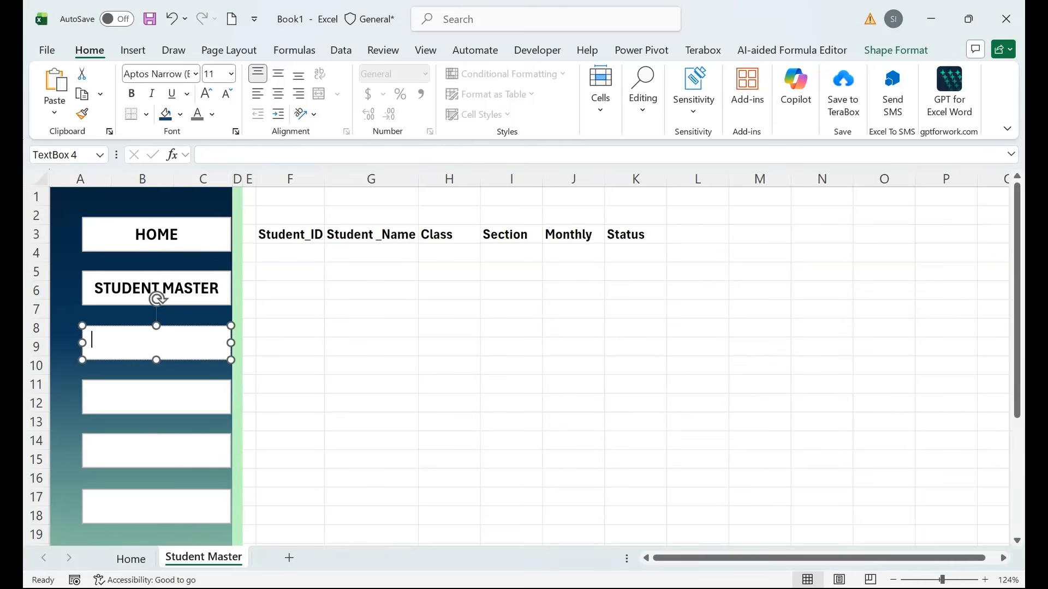
right_click(192, 342)
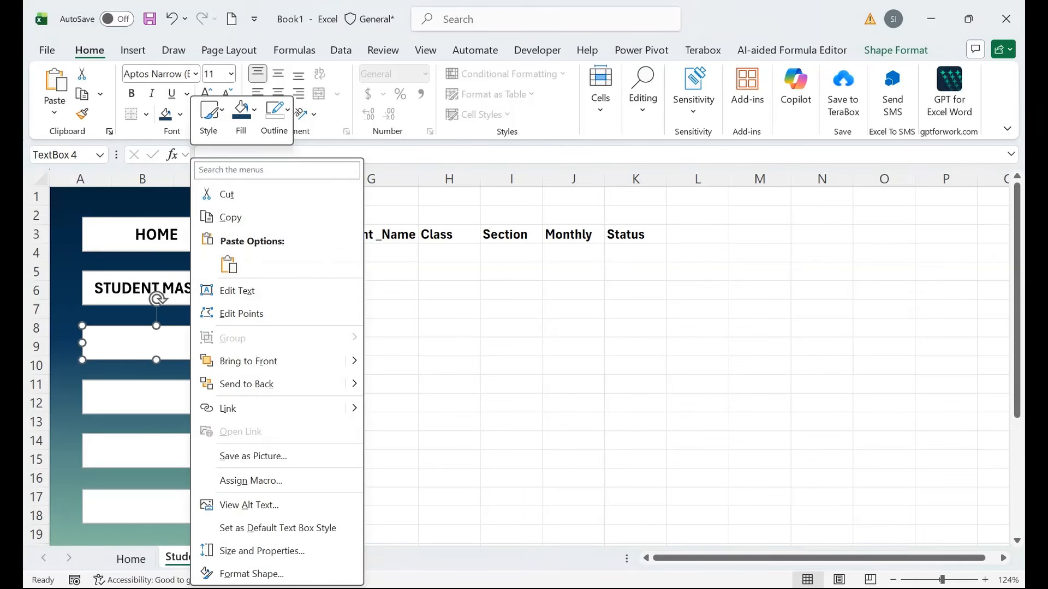
click(237, 290)
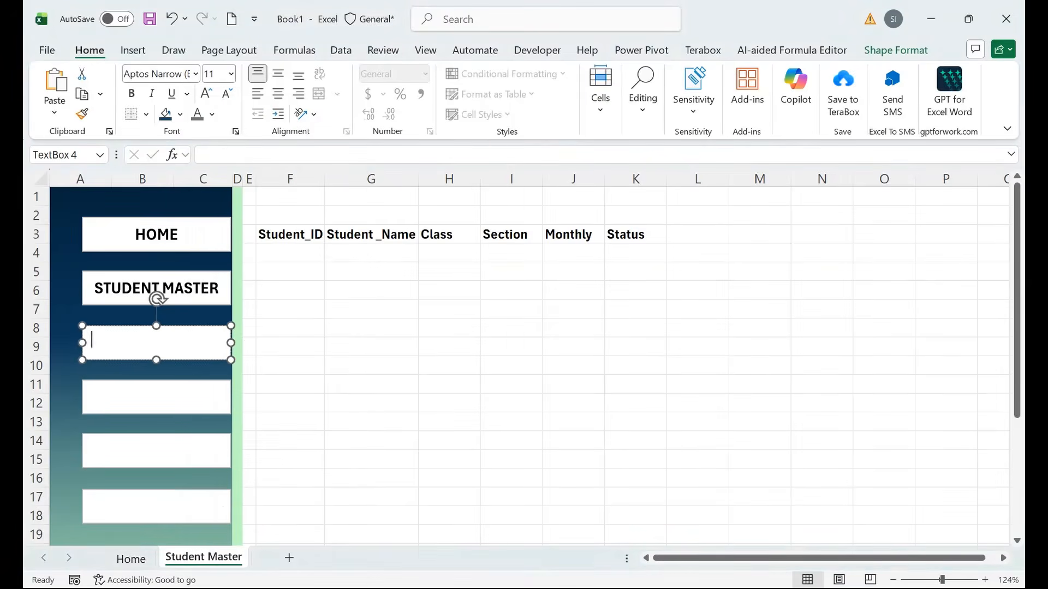
text(FEES)
Make FEES bold, centred both ways, at 14 pt.
click(277, 94)
click(277, 74)
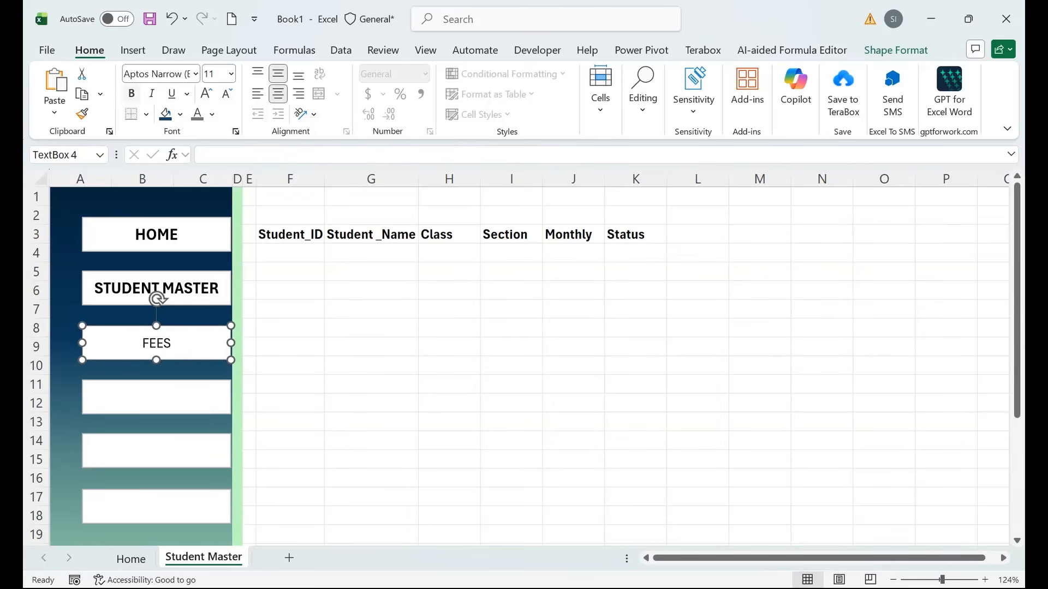
click(132, 94)
click(206, 94)
click(206, 94)
click(206, 94)
click(227, 94)
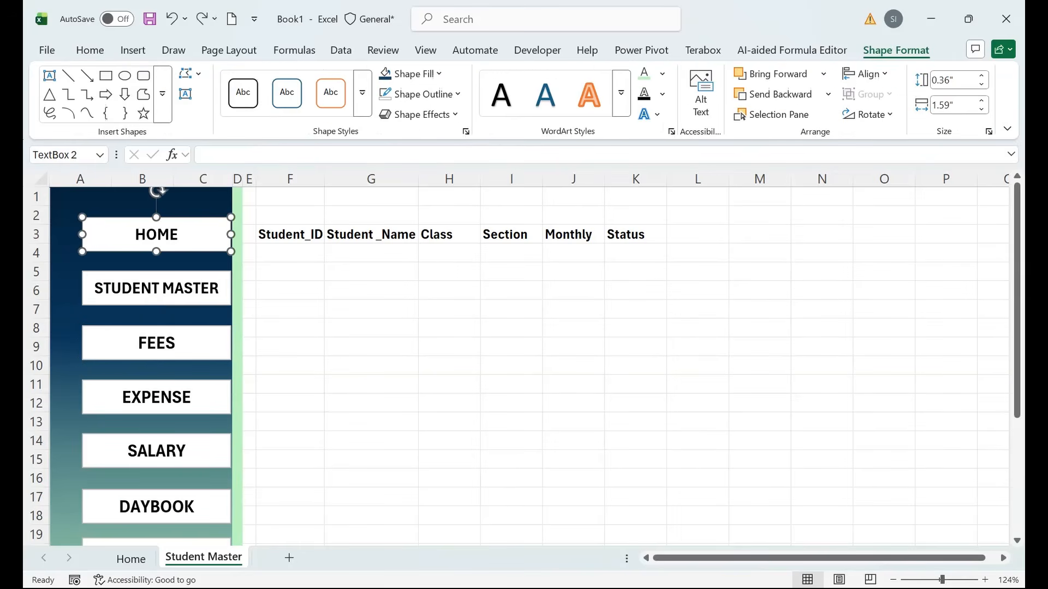
Give the HOME box a light mint-green fill and try white, then blue, label text.
click(413, 74)
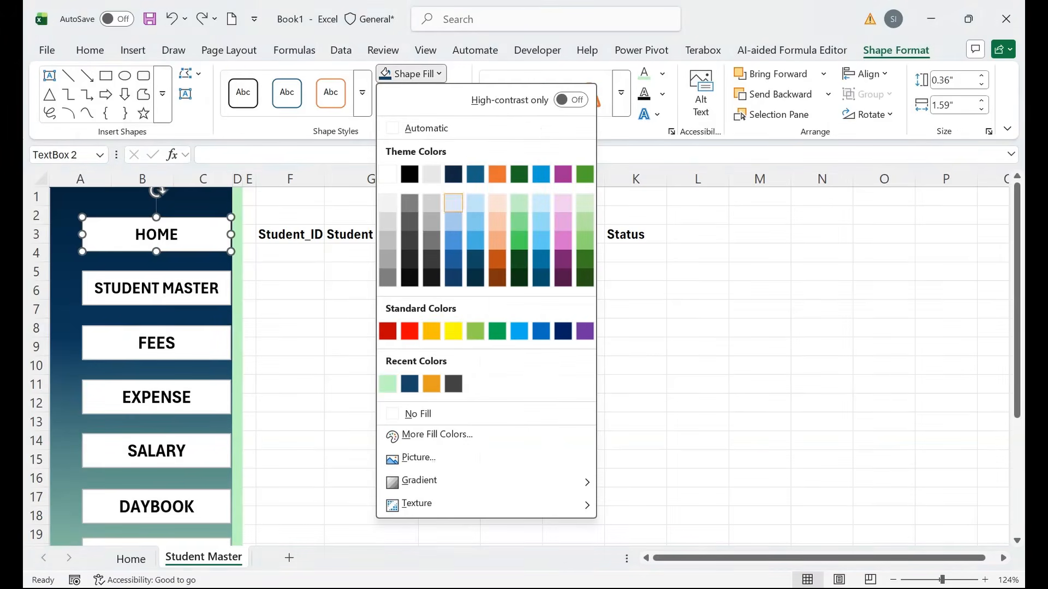
click(387, 383)
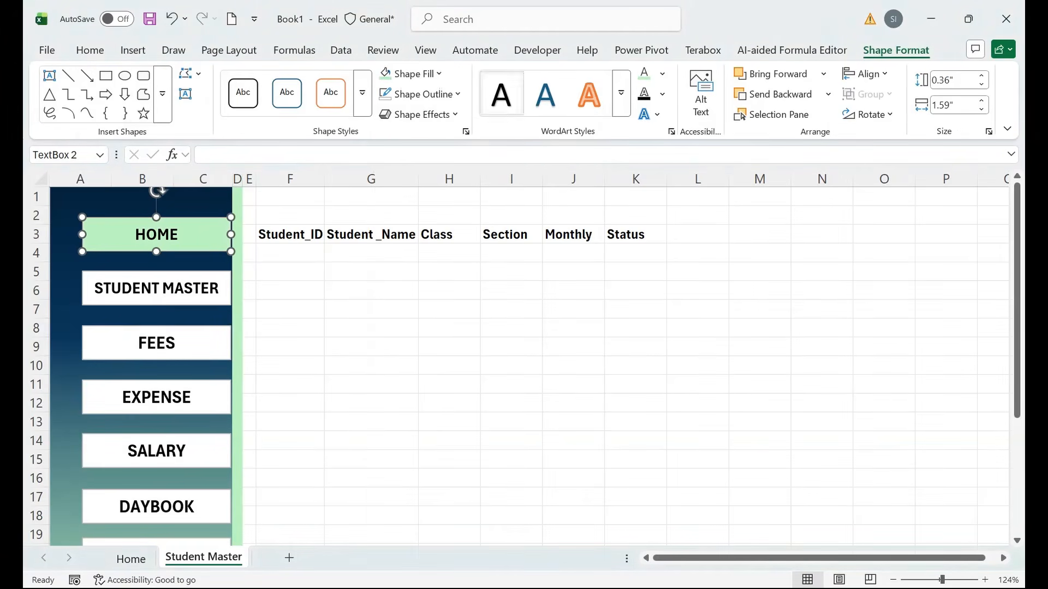
click(662, 73)
click(647, 172)
click(545, 94)
Make the HOME label bold with dark blue text.
click(89, 49)
click(131, 93)
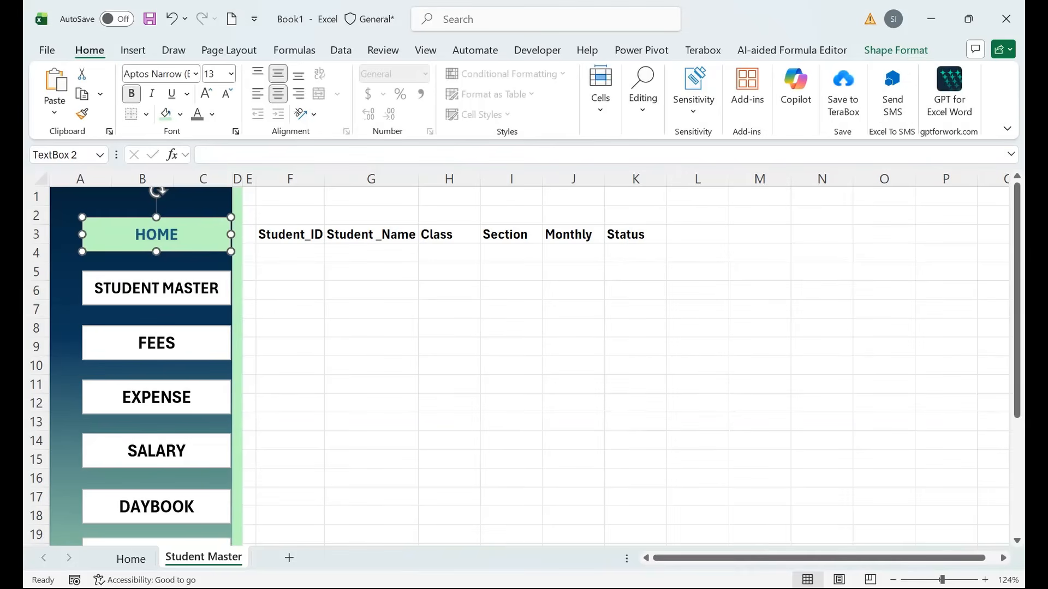
click(896, 50)
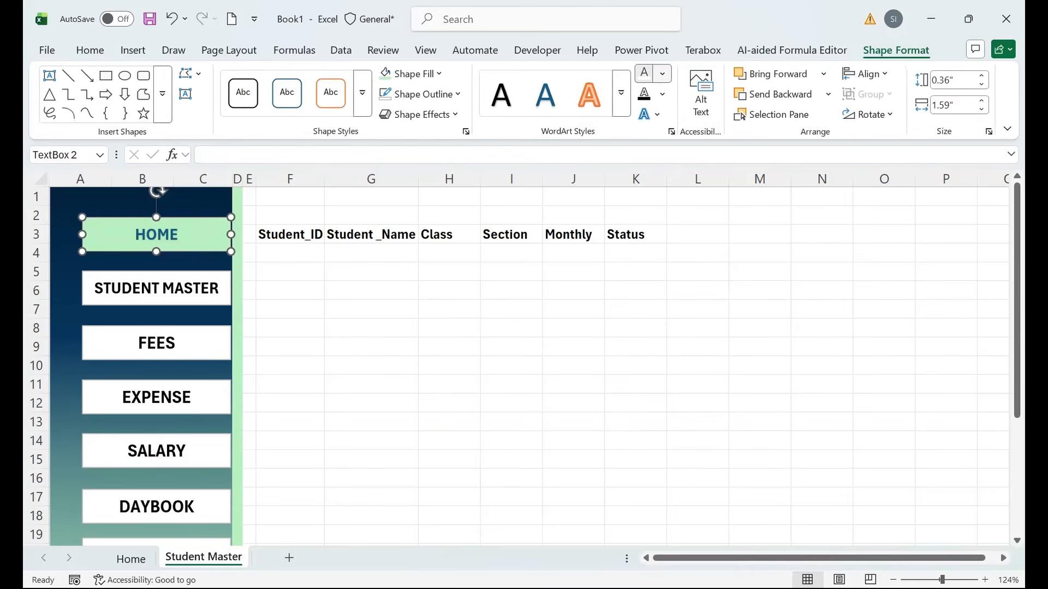
click(662, 73)
click(668, 384)
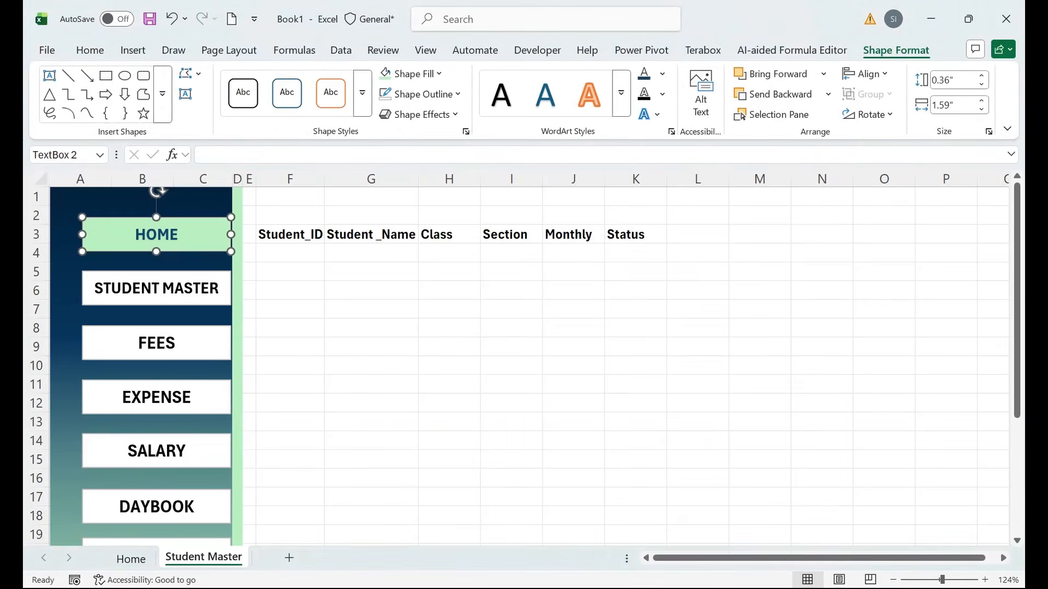
click(290, 290)
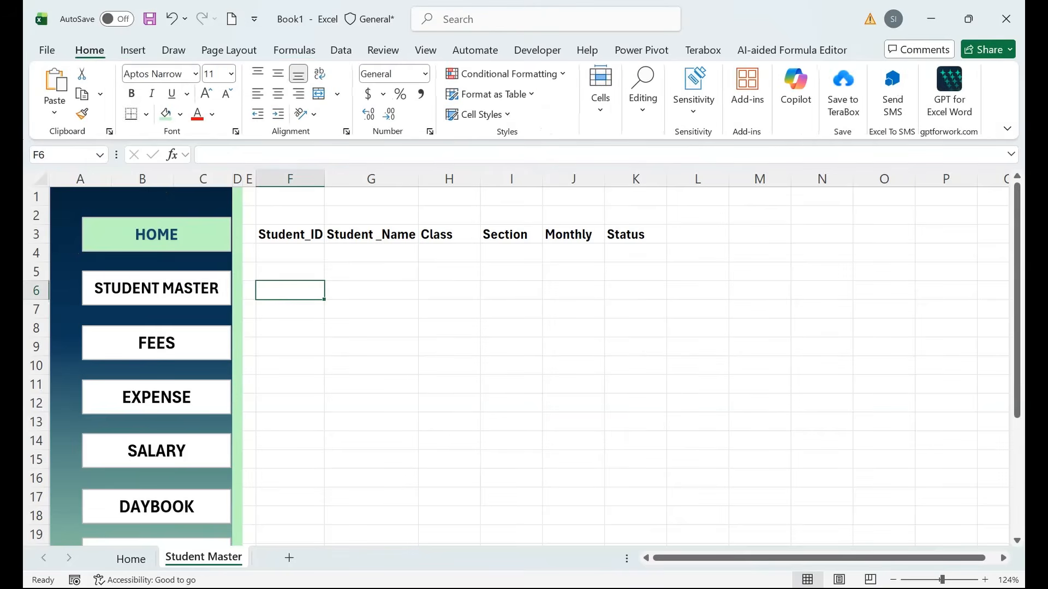
click(133, 49)
Search the stock icons for 'HOME' and insert the first house icon.
click(258, 90)
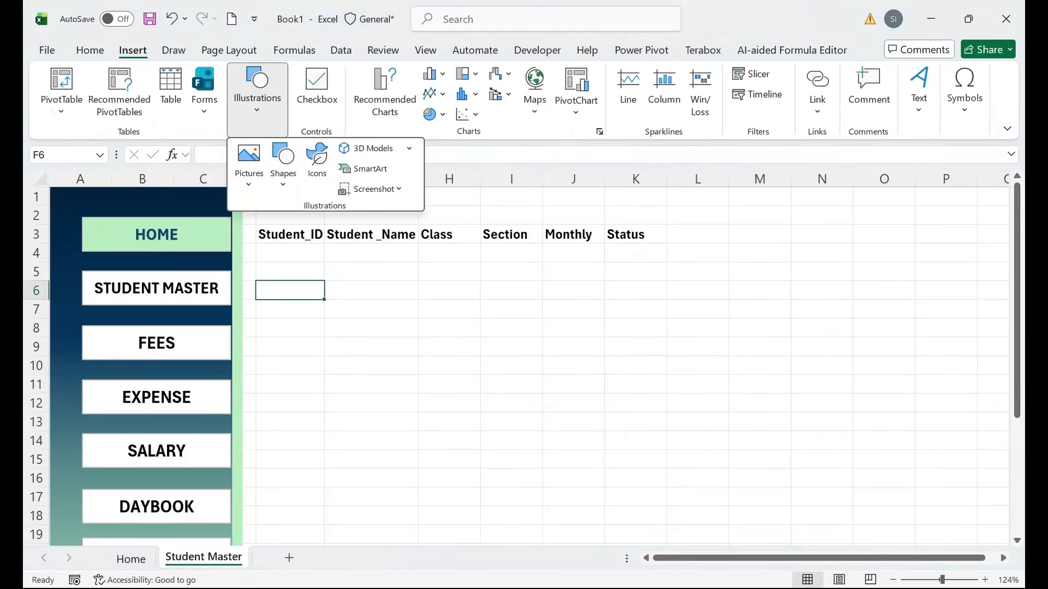
click(317, 161)
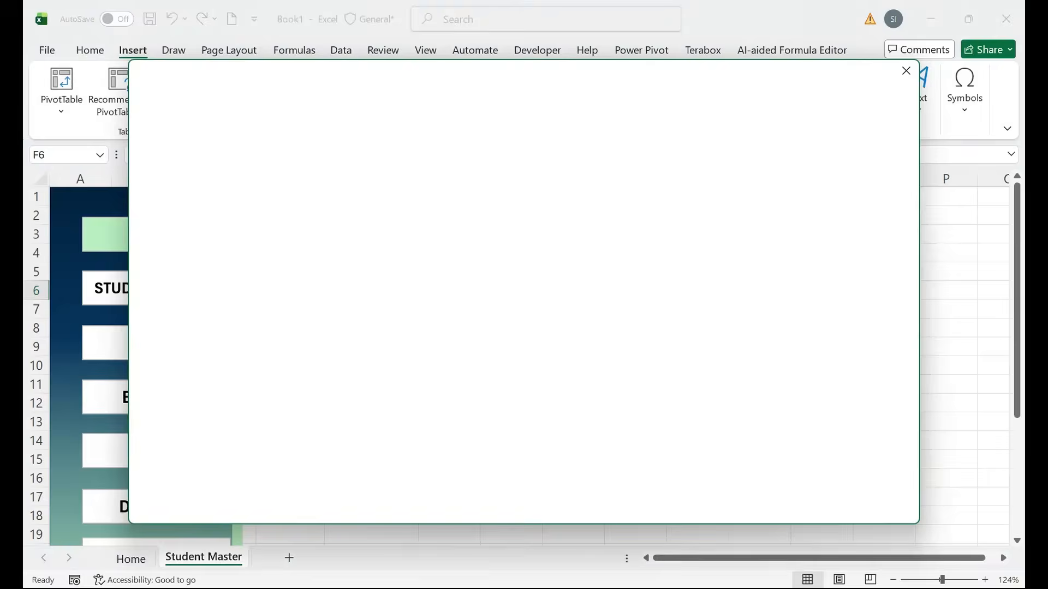
text(HO)
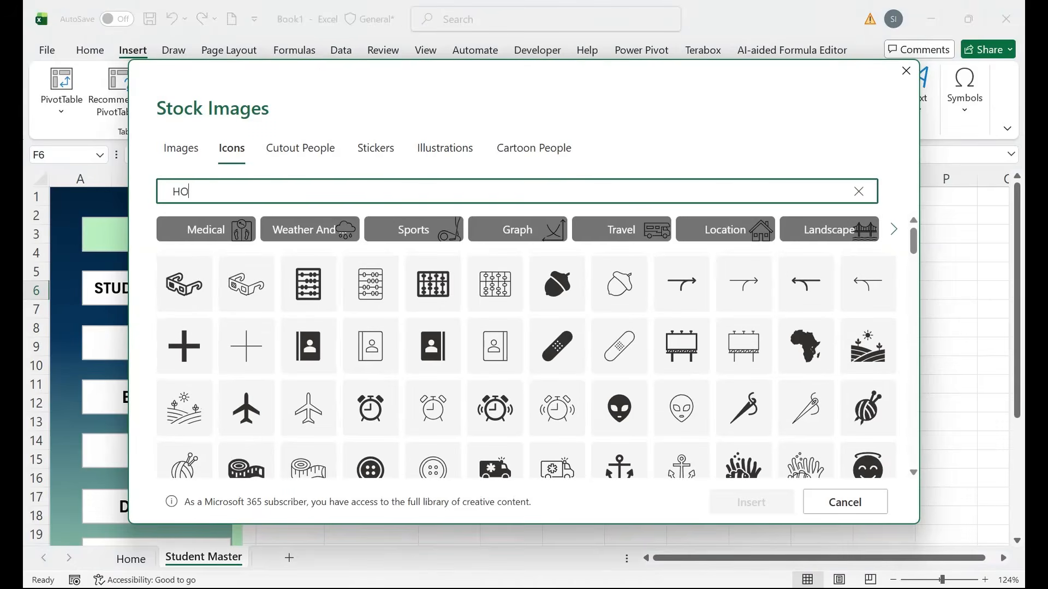
text(ME)
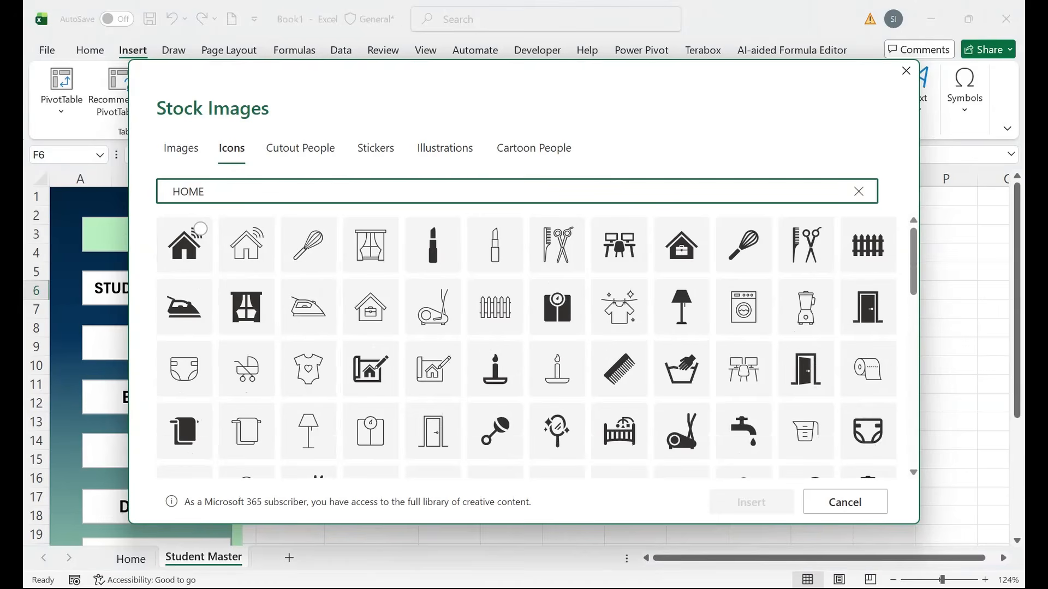
click(184, 244)
click(750, 502)
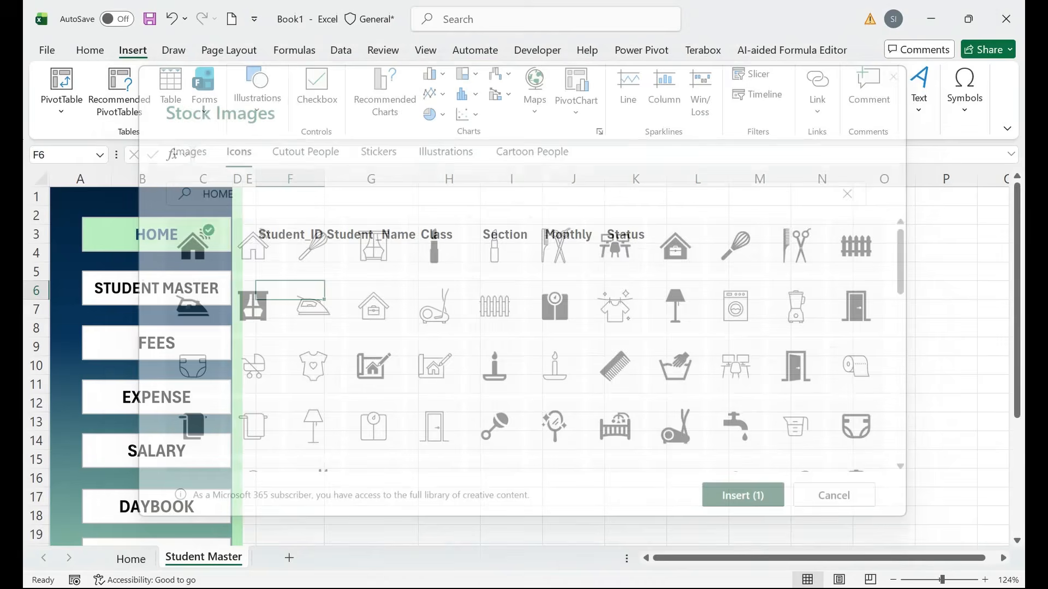
Move the house icon onto the HOME button's left end, shrinking it to 0.57 inches.
drag(298, 316, 98, 232)
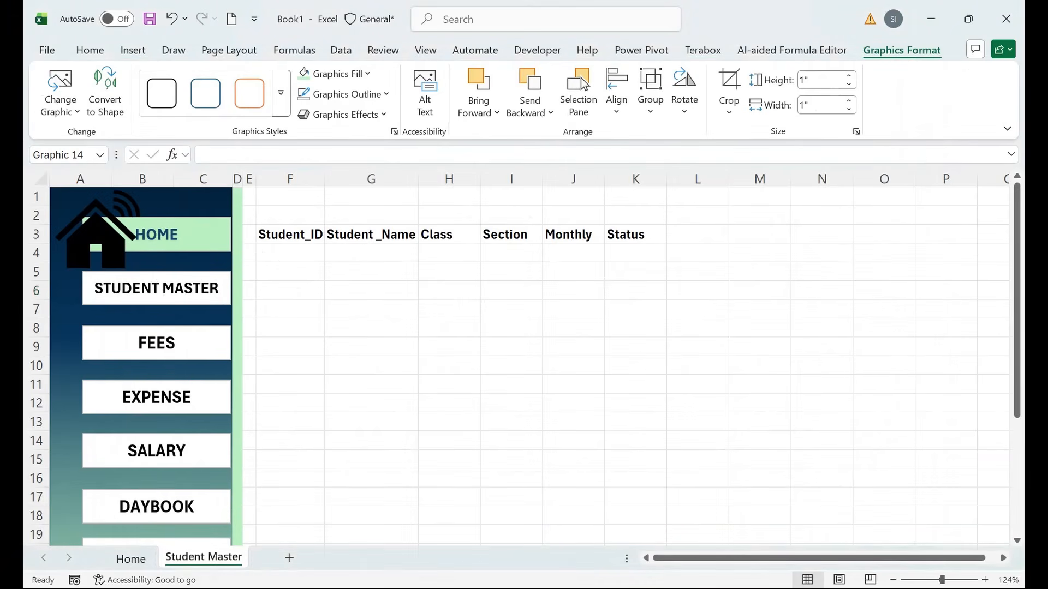
drag(143, 279, 124, 260)
drag(88, 229, 103, 230)
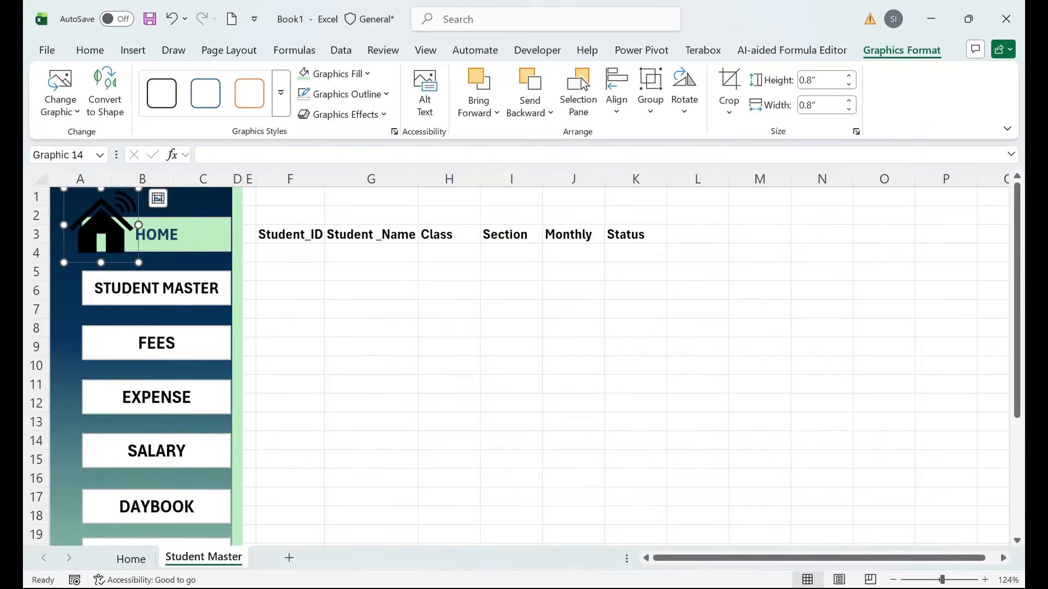
drag(139, 262, 105, 236)
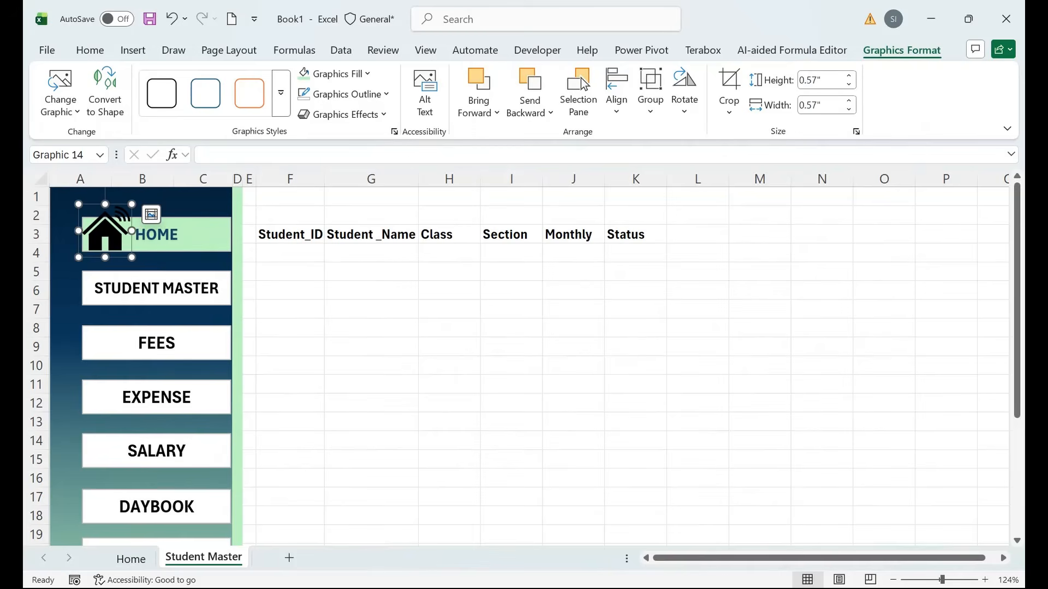
Fill the house icon beside the HOME label with the dark navy recent colour.
click(179, 235)
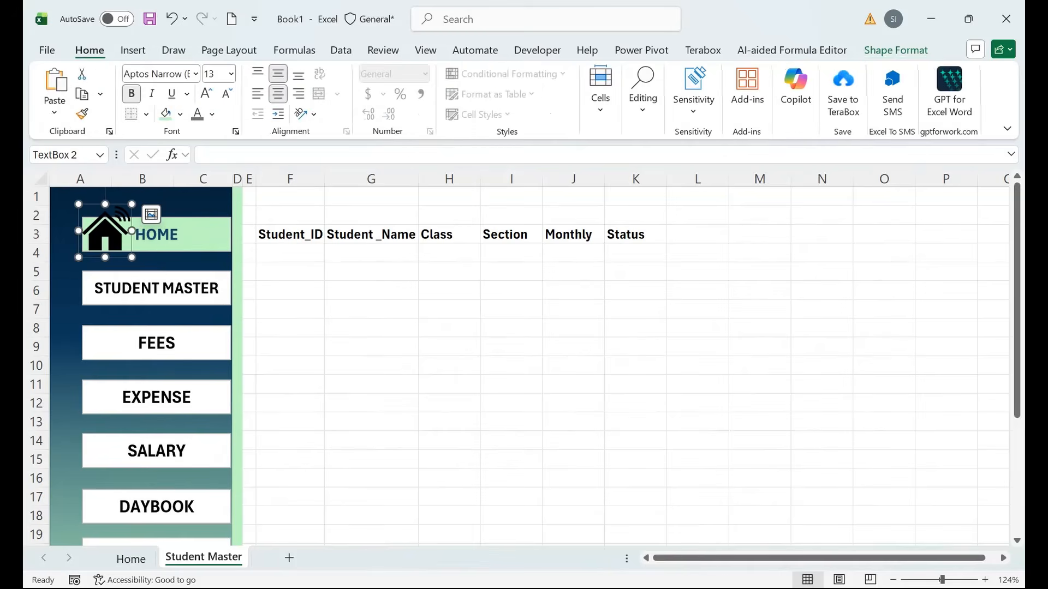
click(105, 234)
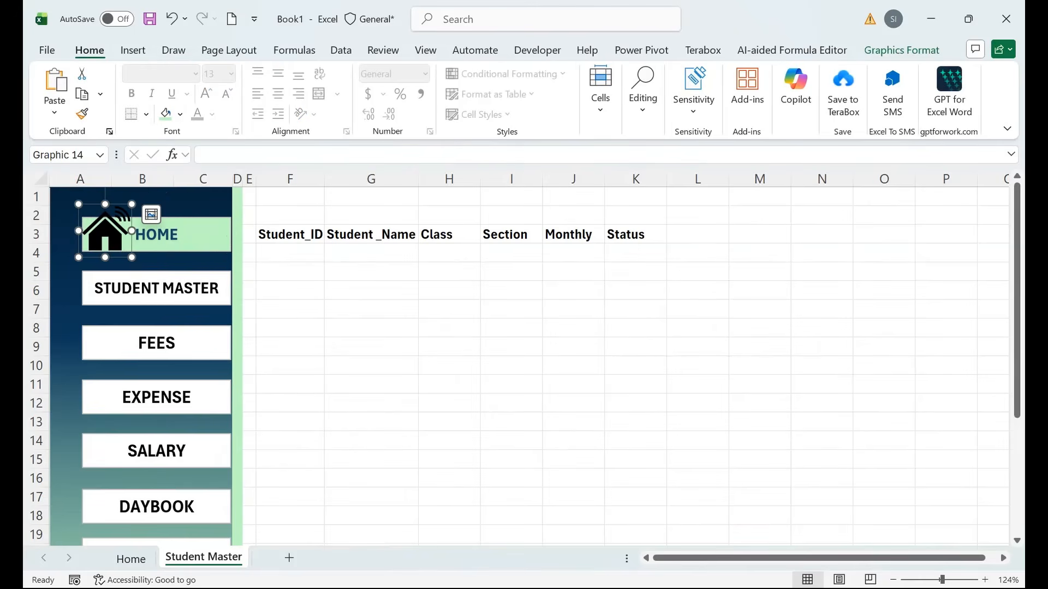
click(895, 50)
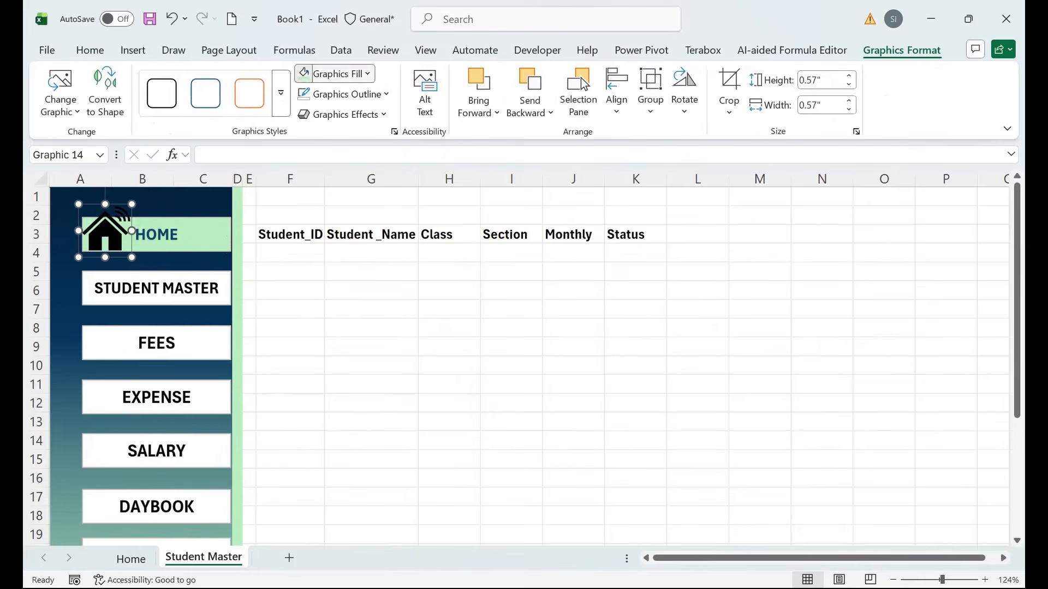
click(334, 74)
click(306, 384)
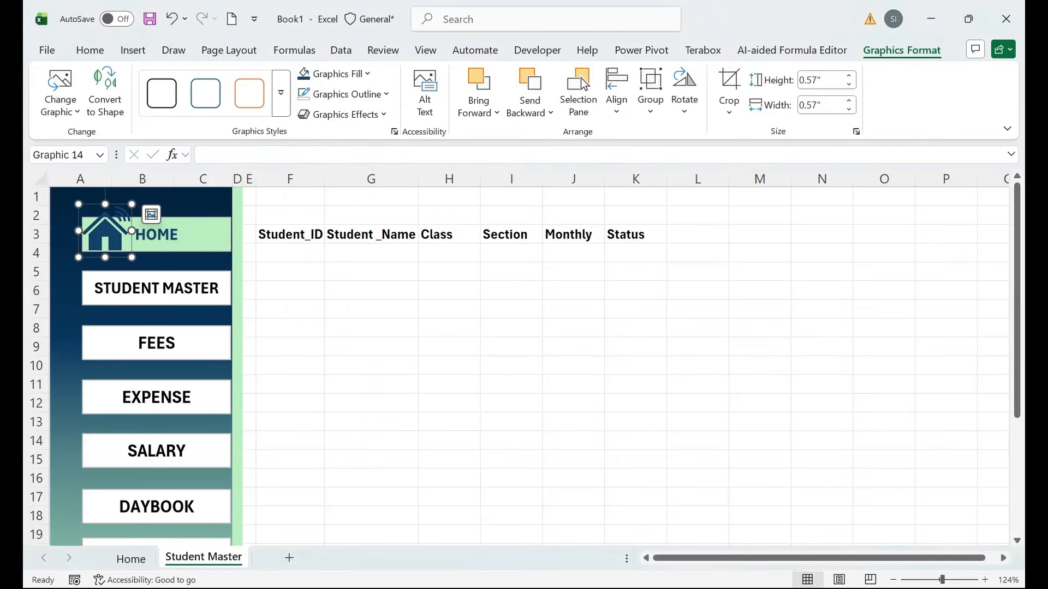
click(154, 261)
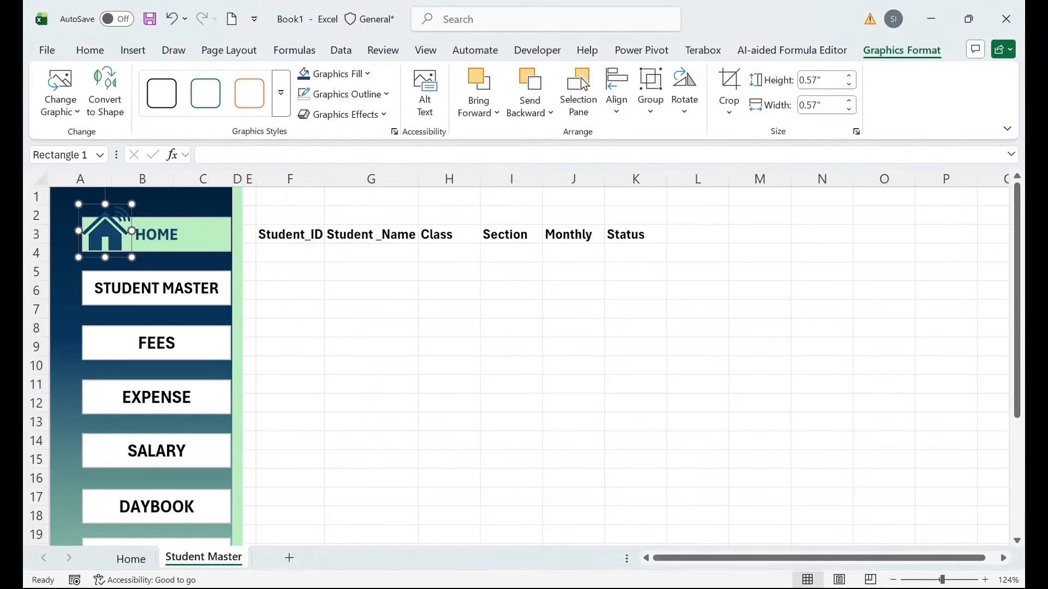
click(180, 235)
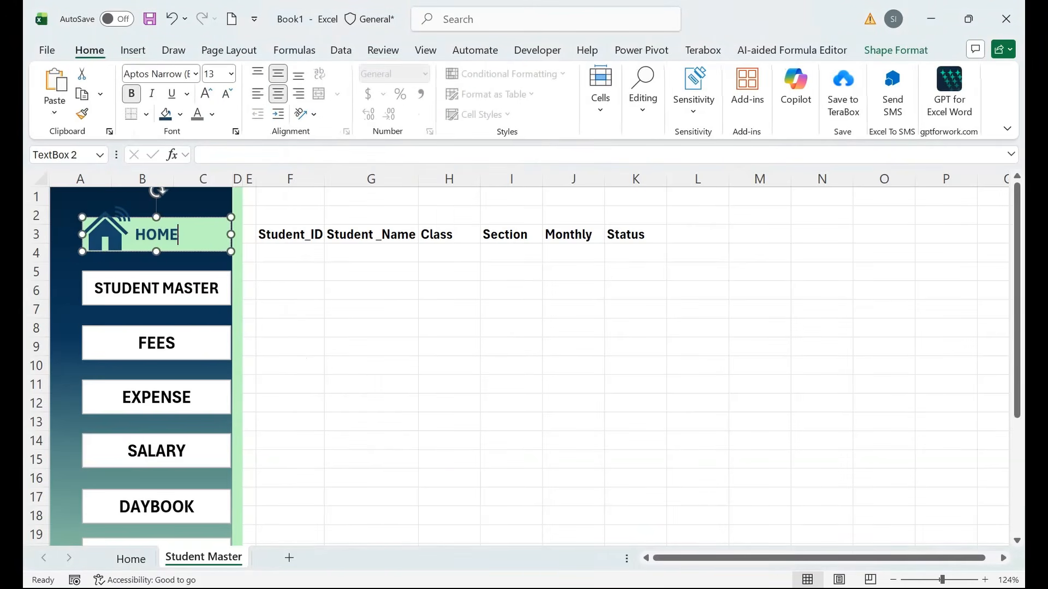
Widen the HOME button slightly to the right.
drag(231, 235, 234, 234)
click(371, 309)
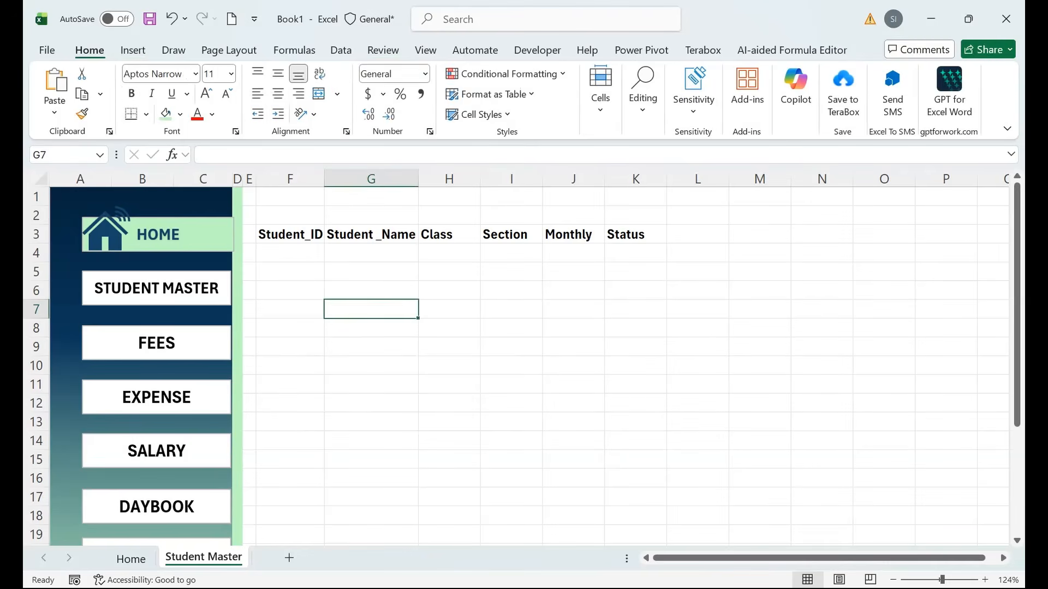
click(179, 235)
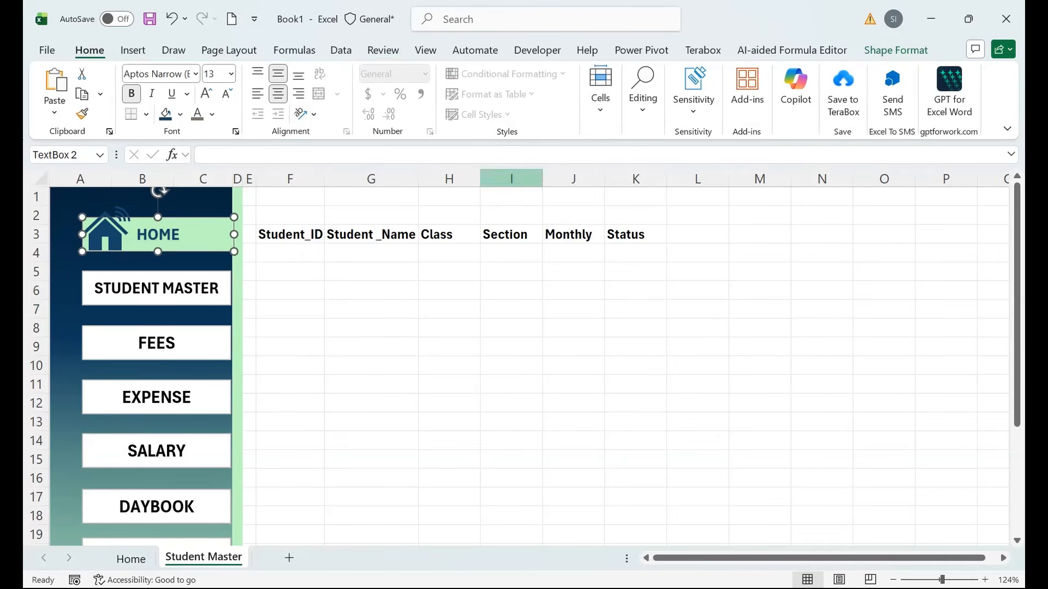
Remove the HOME button's outline and give it an outer shadow preset.
click(896, 50)
click(417, 94)
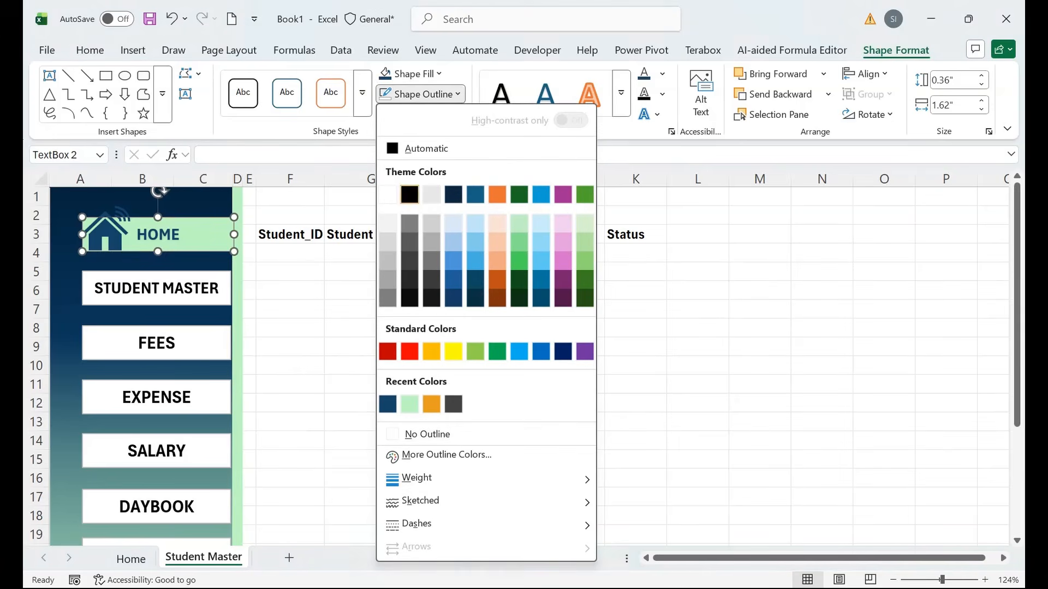
click(426, 433)
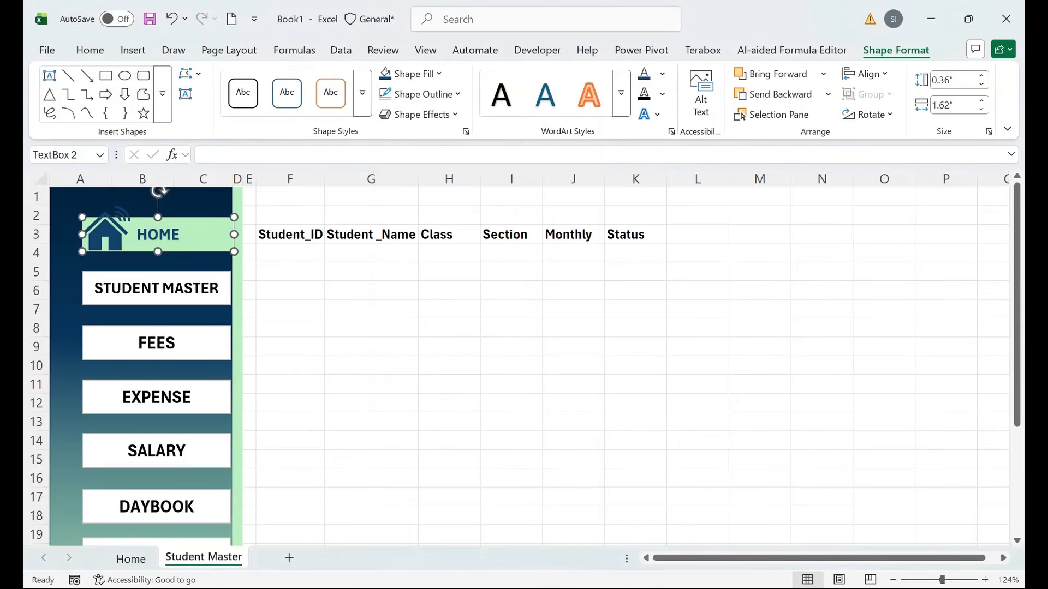
click(421, 114)
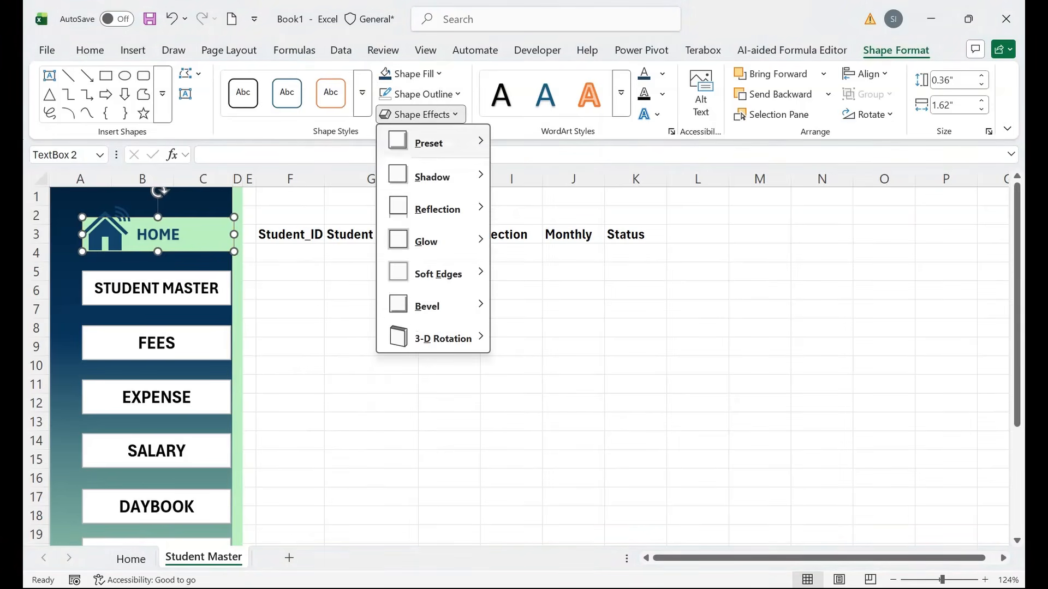
mouse_move(431, 176)
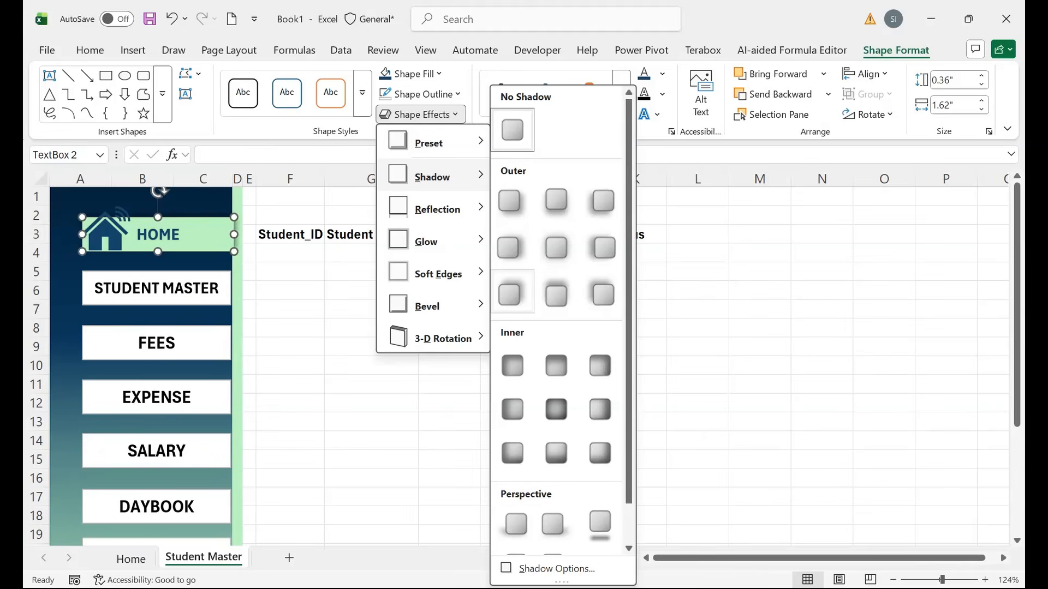
click(556, 295)
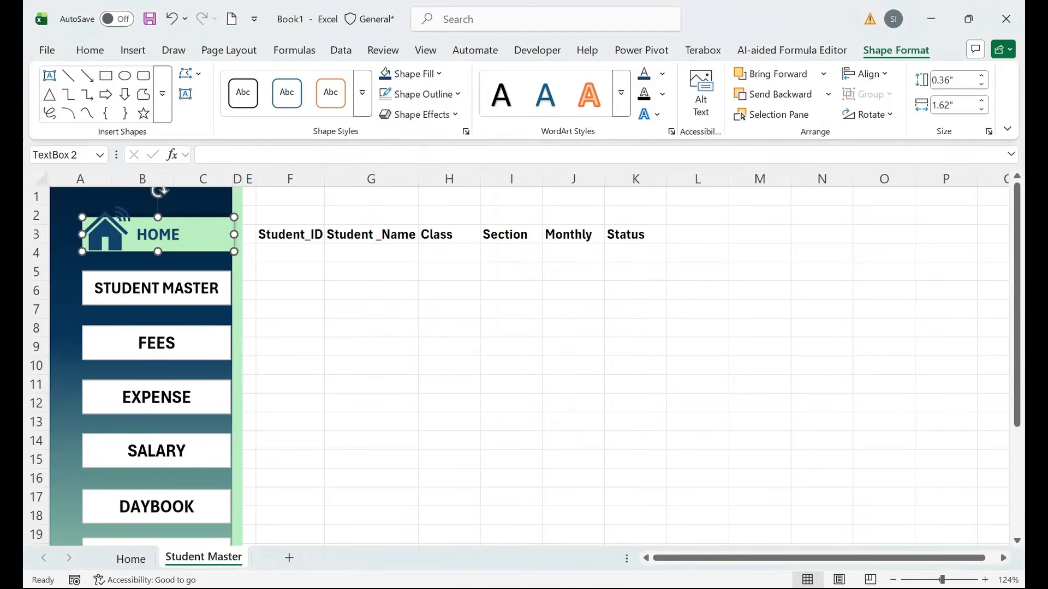
click(159, 288)
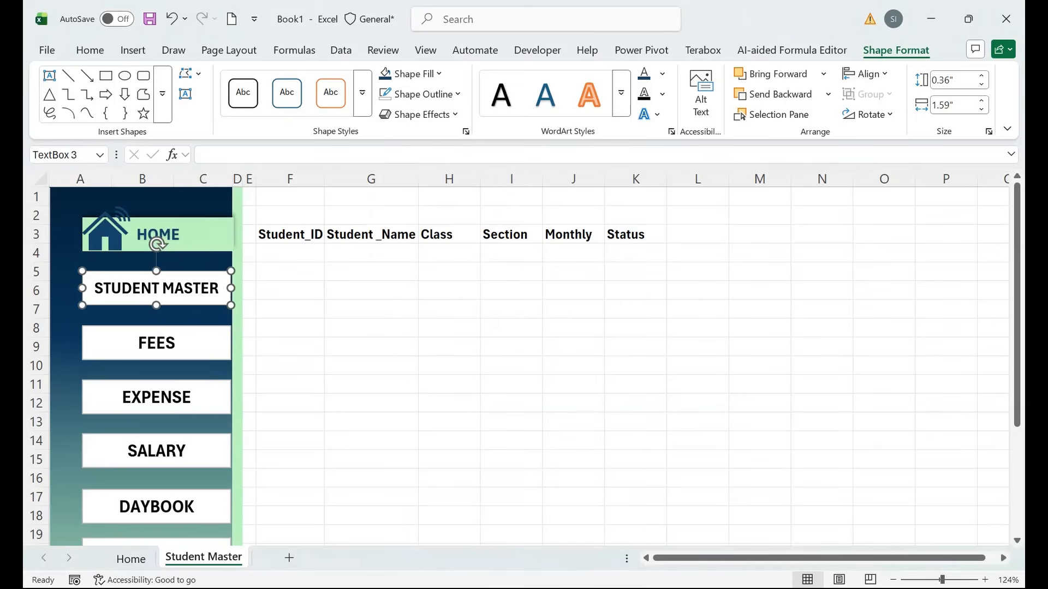
Select the STUDENT MASTER through PROFIT & LOSS buttons together.
ctrl+click(156, 343)
ctrl+click(157, 397)
ctrl+click(157, 451)
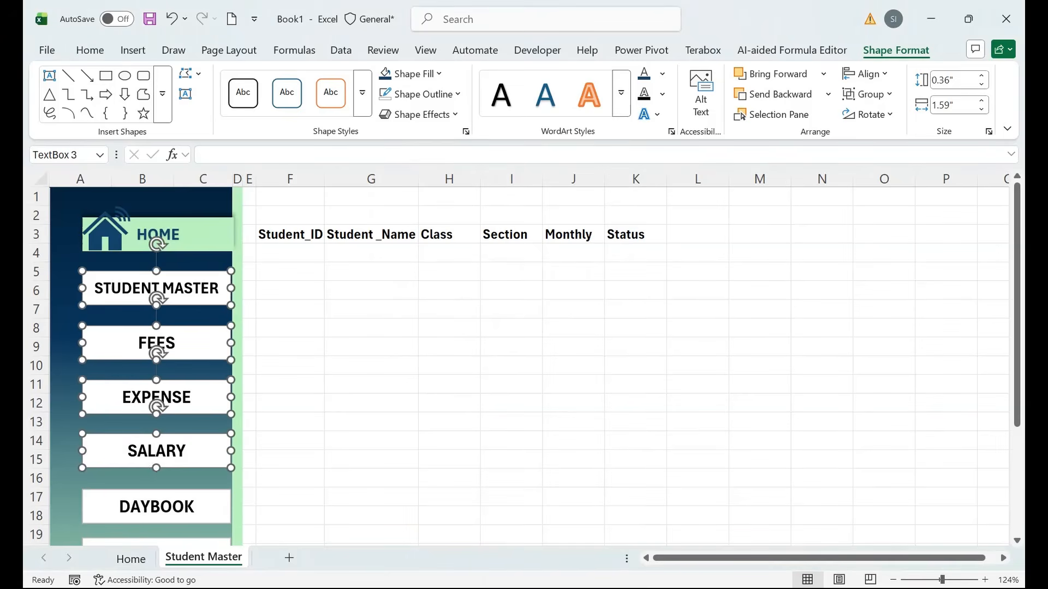
ctrl+click(156, 507)
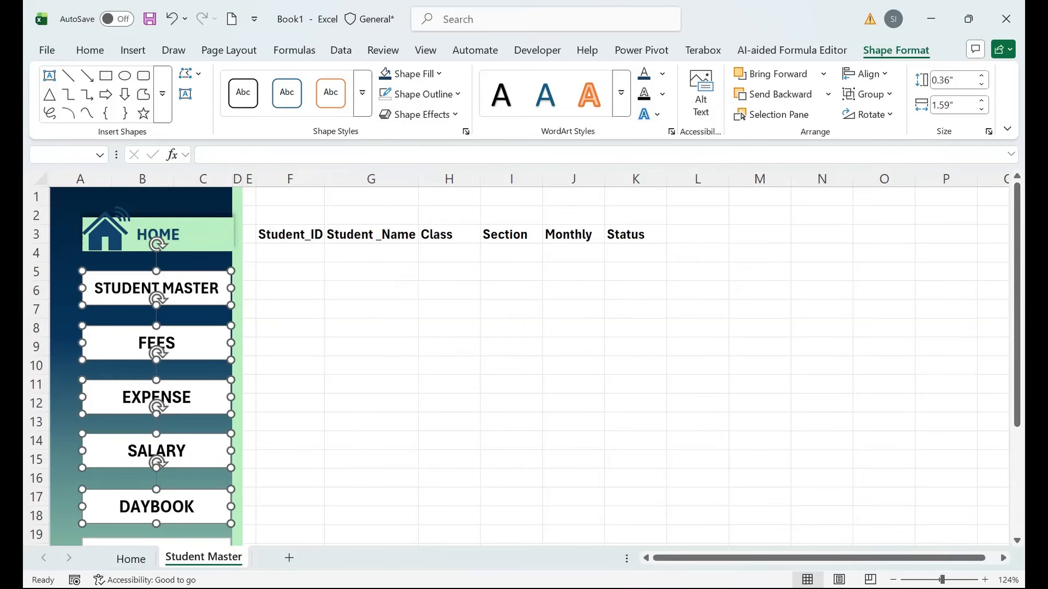
drag(1017, 304, 1017, 412)
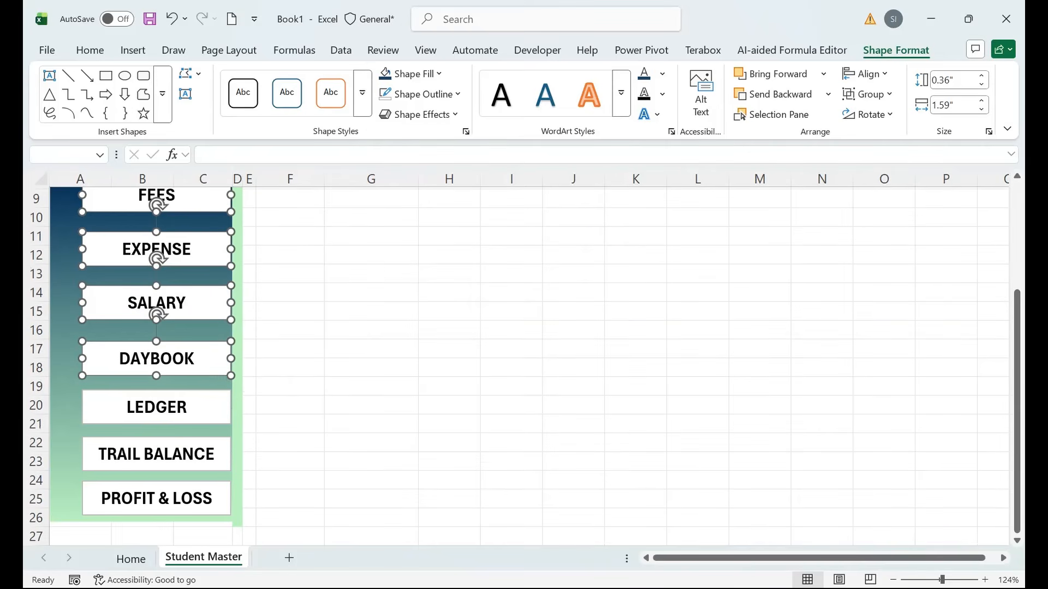
ctrl+click(157, 408)
ctrl+click(157, 454)
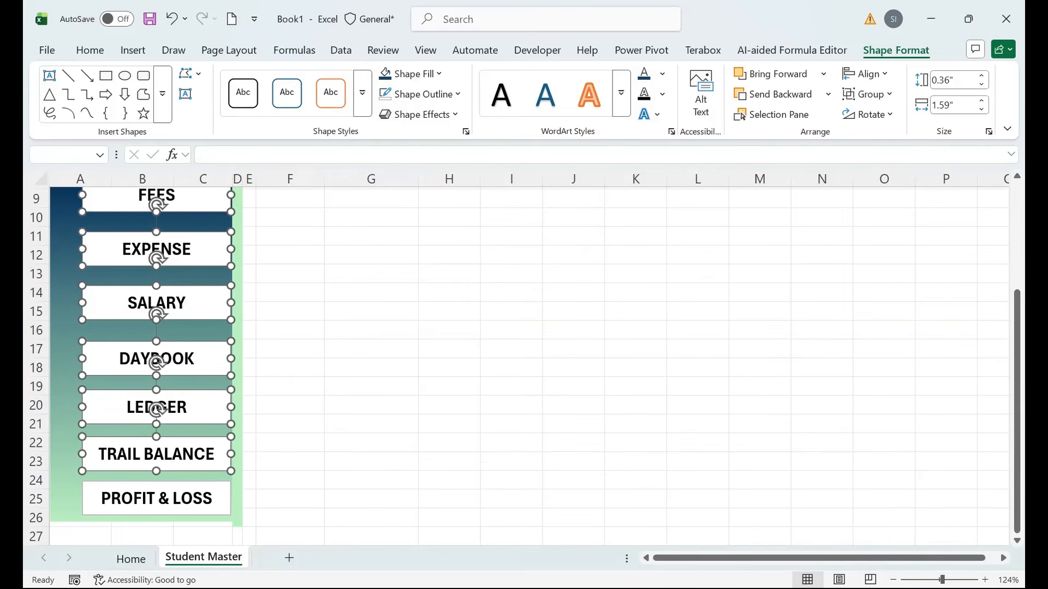
ctrl+click(157, 498)
Give the selected buttons no fill, white label text and no outline.
click(439, 73)
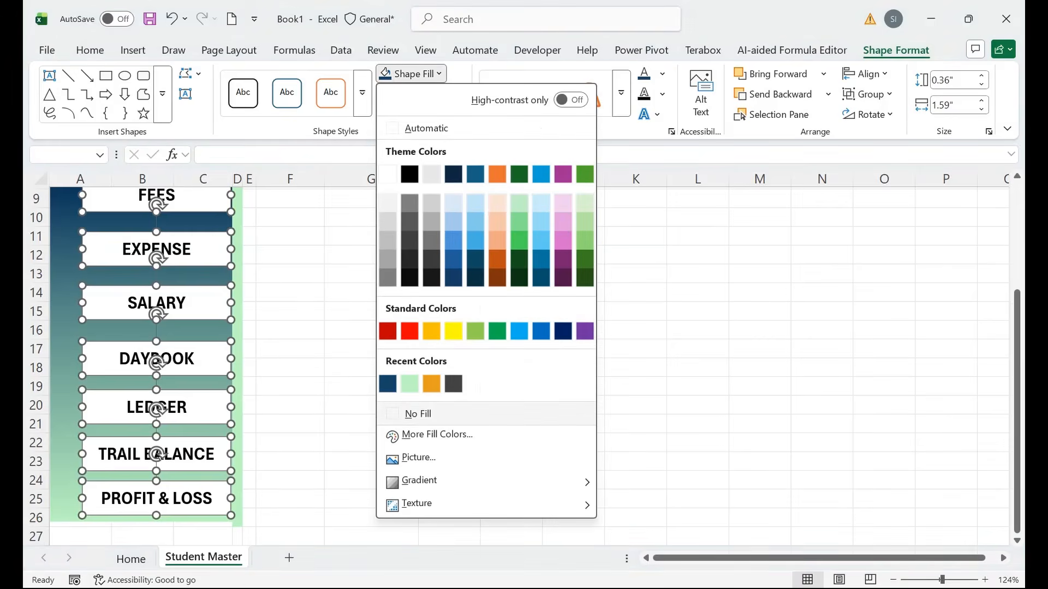
click(418, 414)
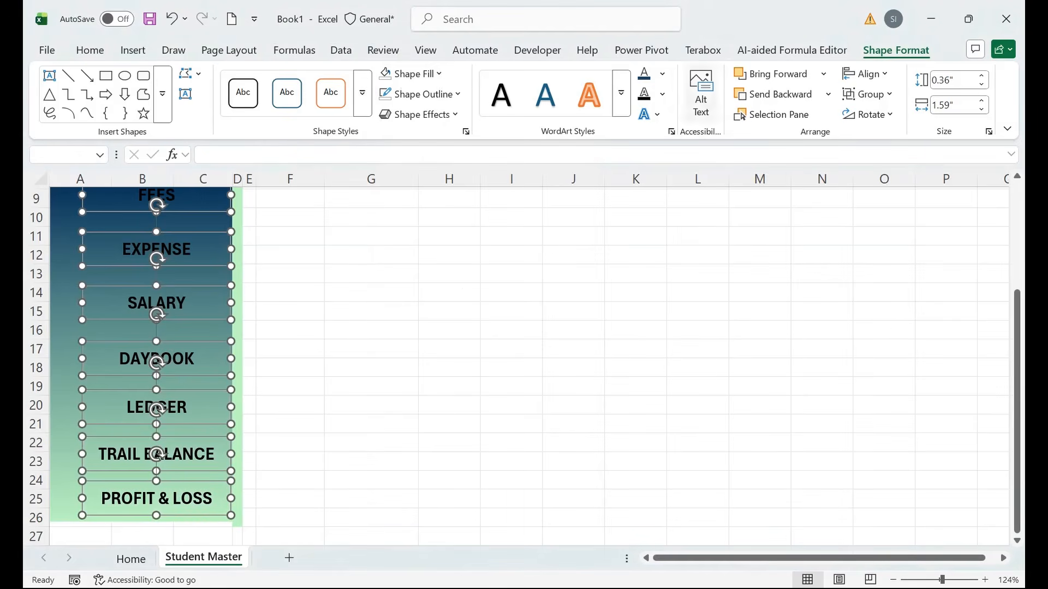
click(662, 74)
click(646, 172)
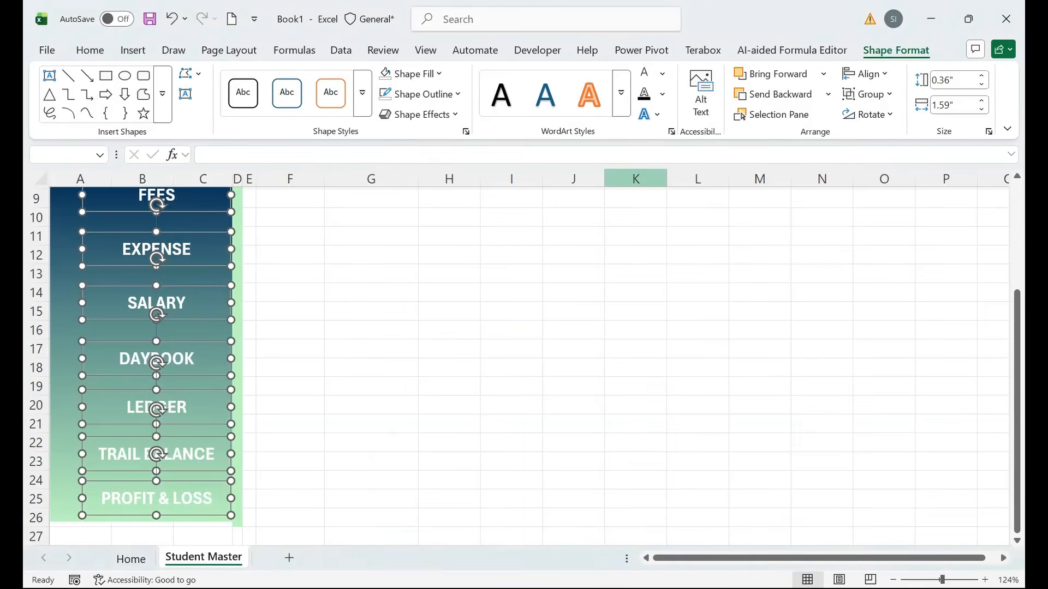
click(573, 368)
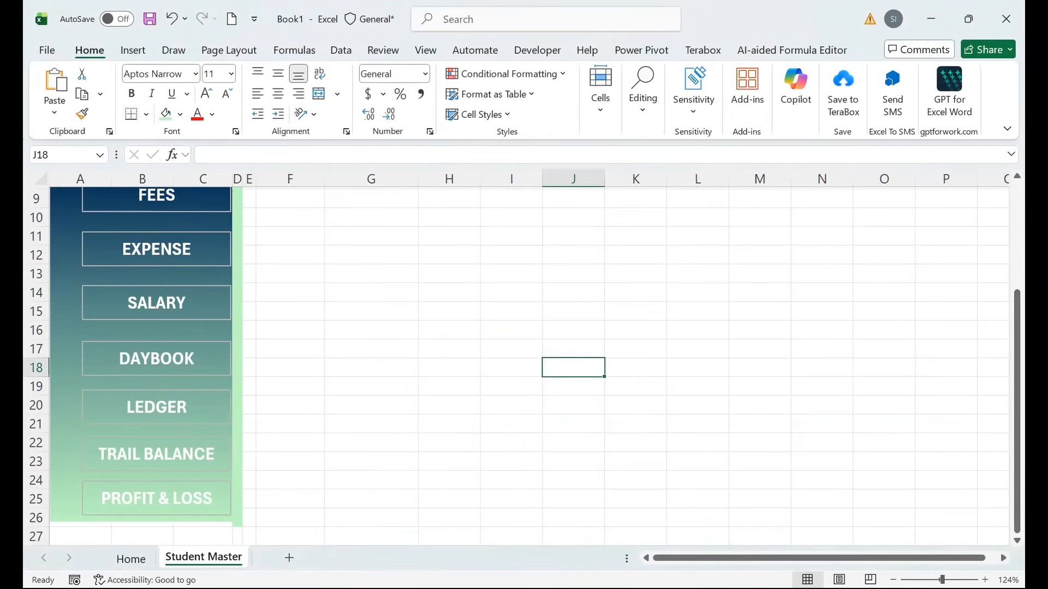
key(ctrl+z)
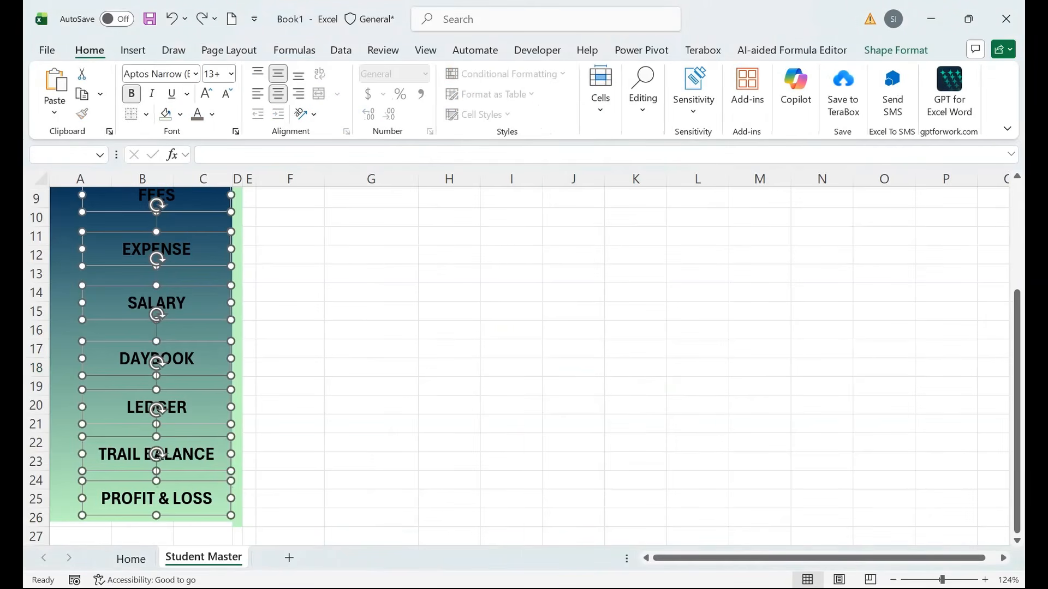
click(895, 49)
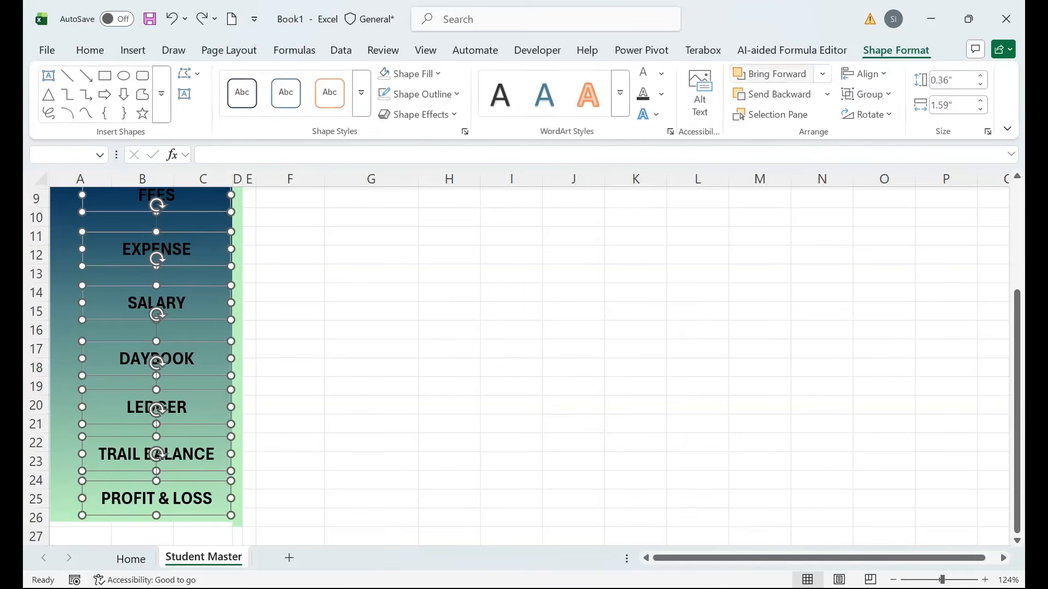
key(ctrl+y)
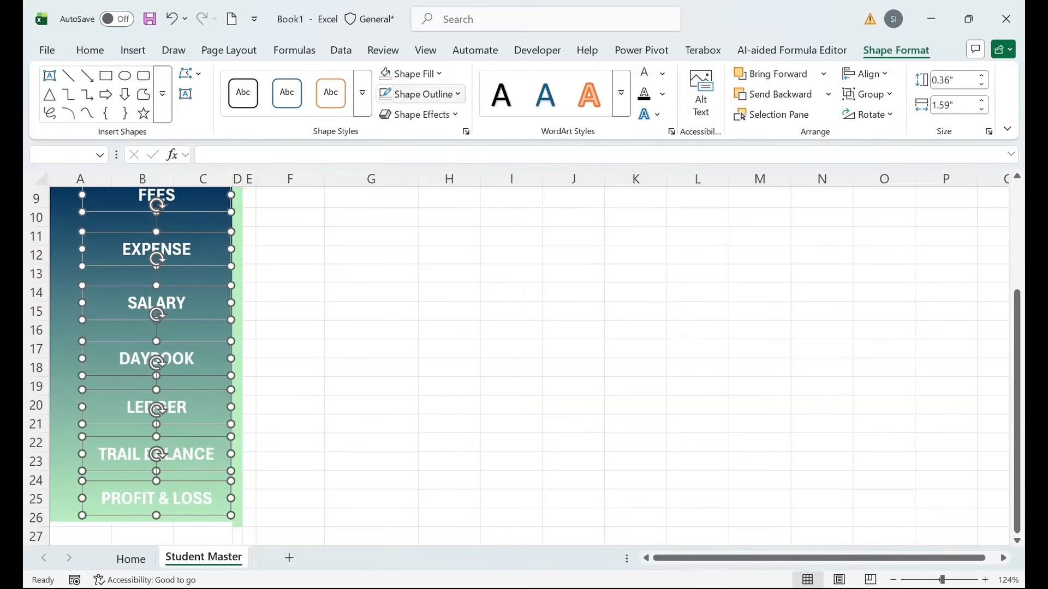
click(420, 94)
click(410, 435)
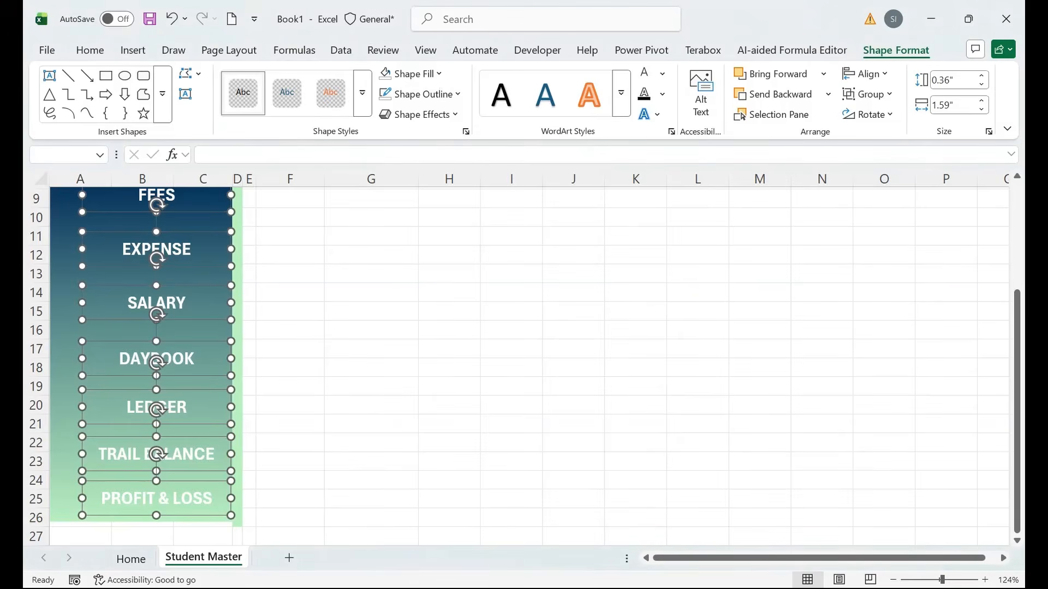
drag(1017, 317, 1016, 210)
click(372, 309)
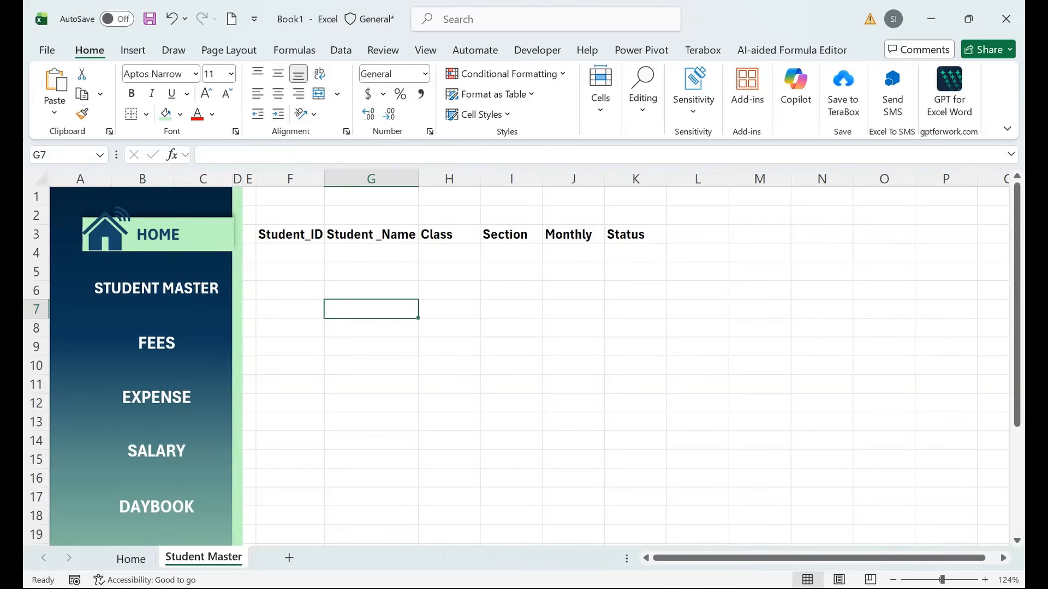
Search the stock icons for 'STUDENT' and insert the first student icon.
click(289, 272)
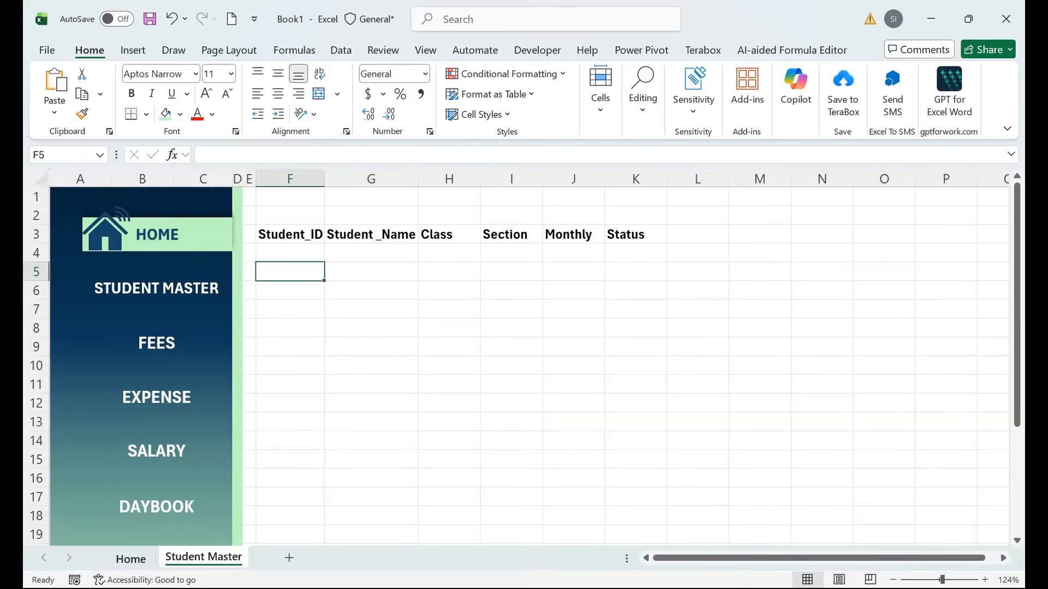
click(133, 50)
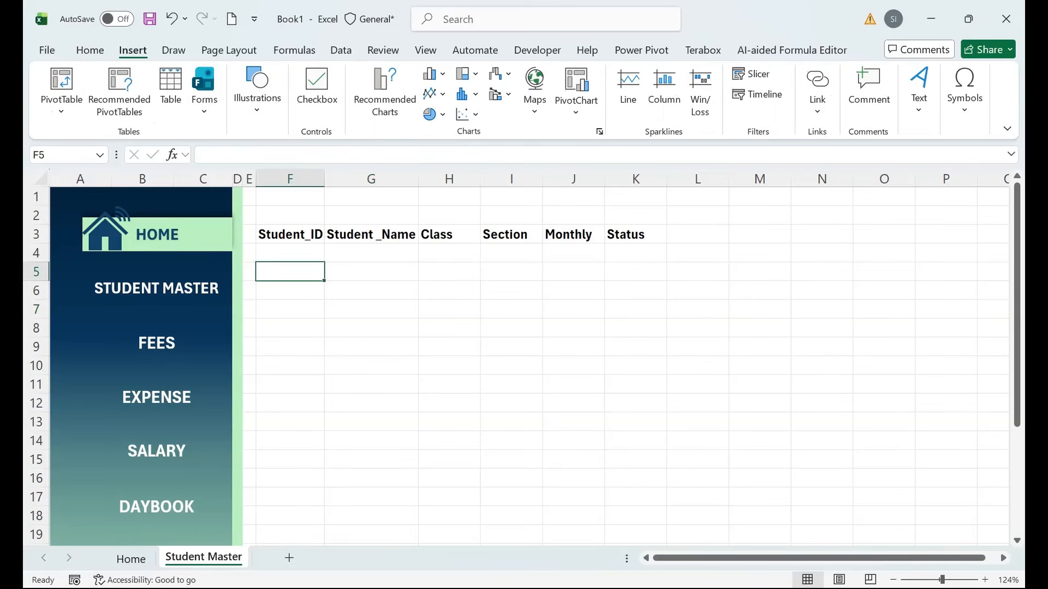
click(257, 93)
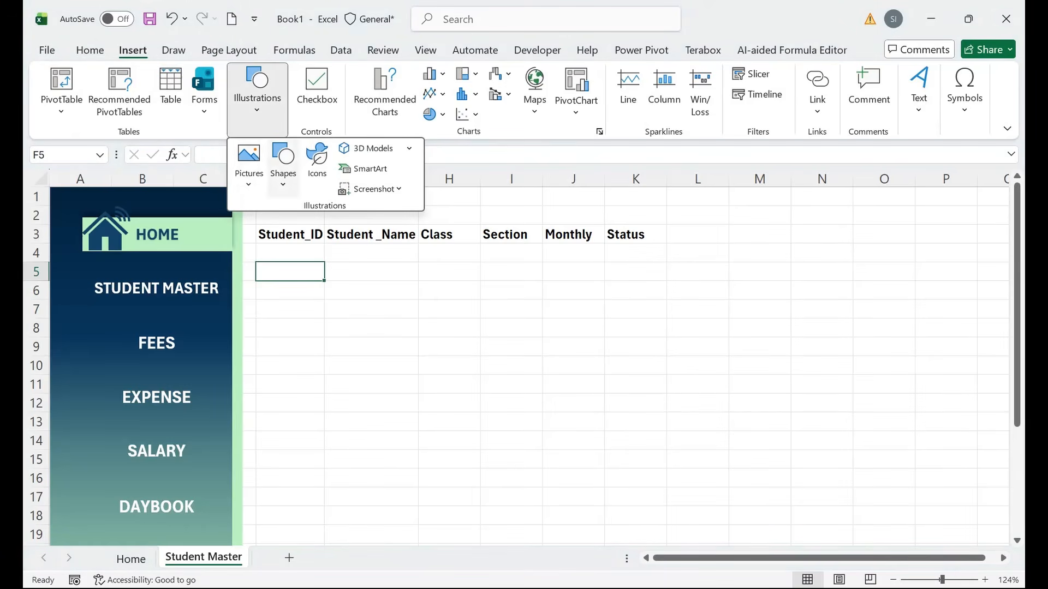
click(317, 158)
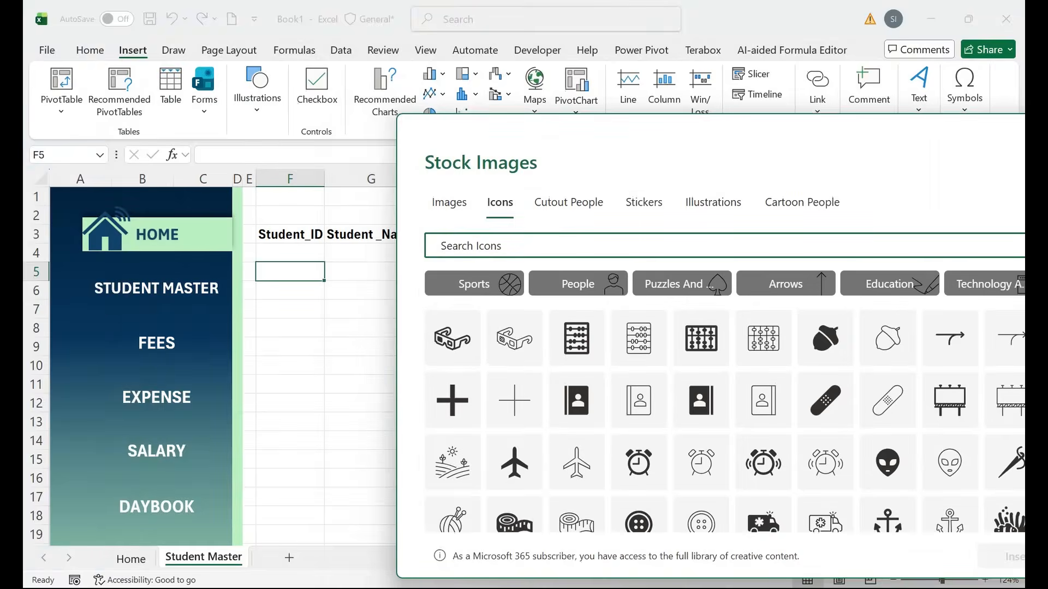
text(STUDENT)
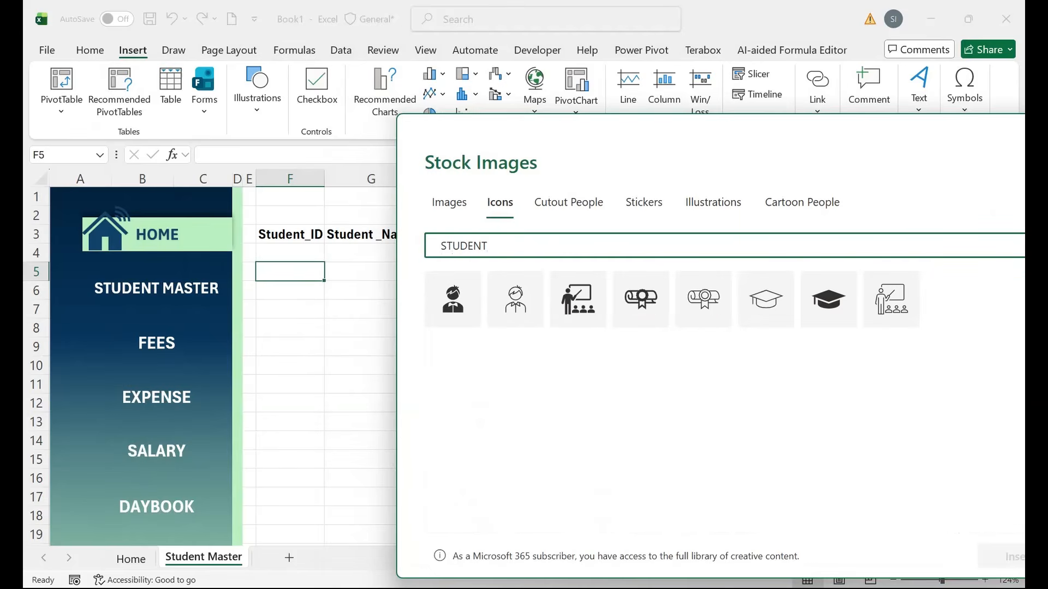
click(453, 299)
click(1011, 557)
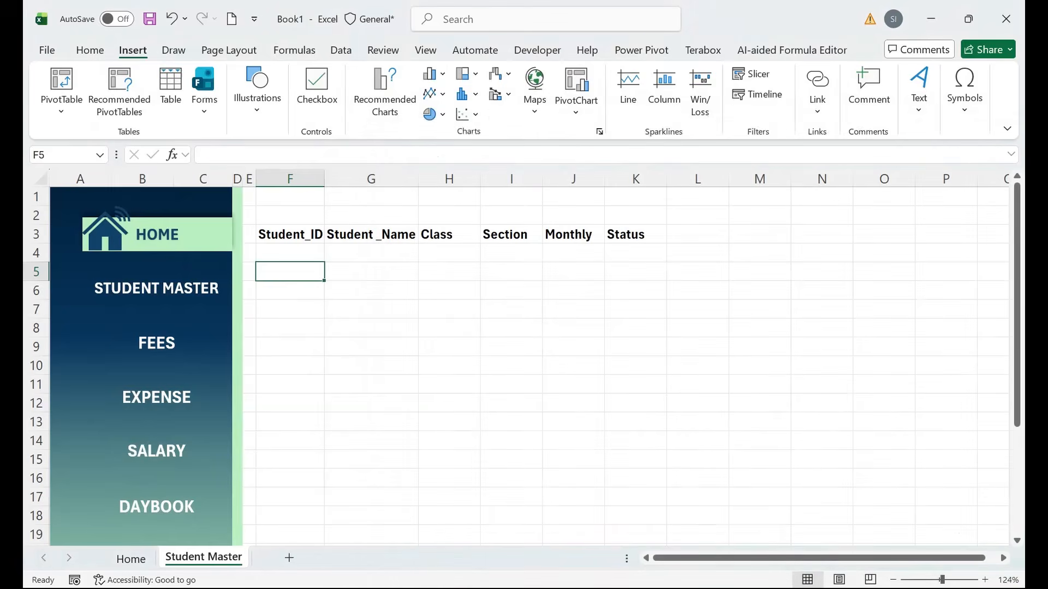
Shorten the STUDENT MASTER label to STUDENT and nudge it slightly right.
double_click(194, 288)
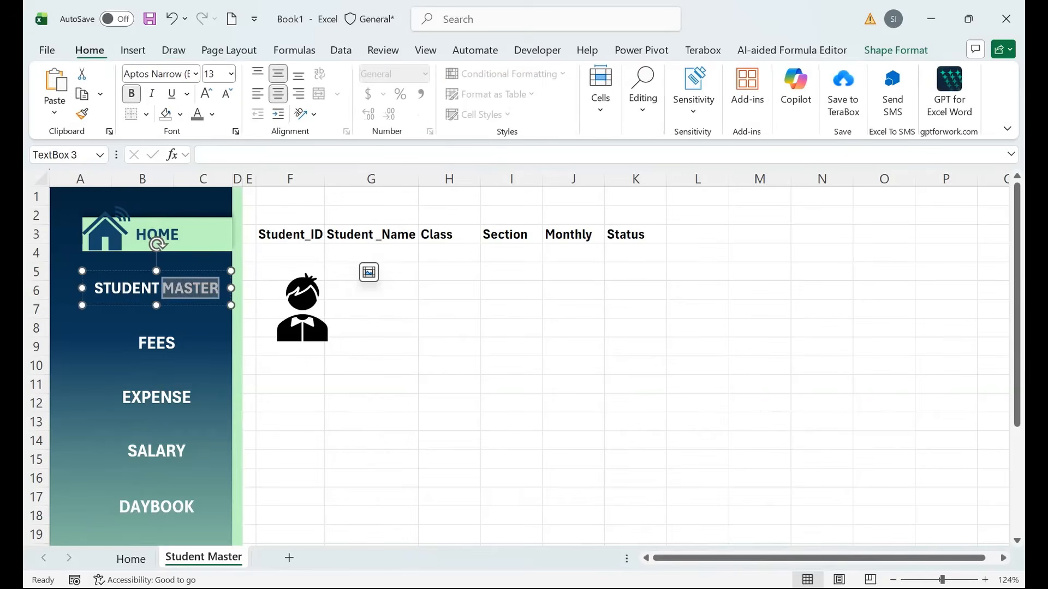
key(BackSpace)
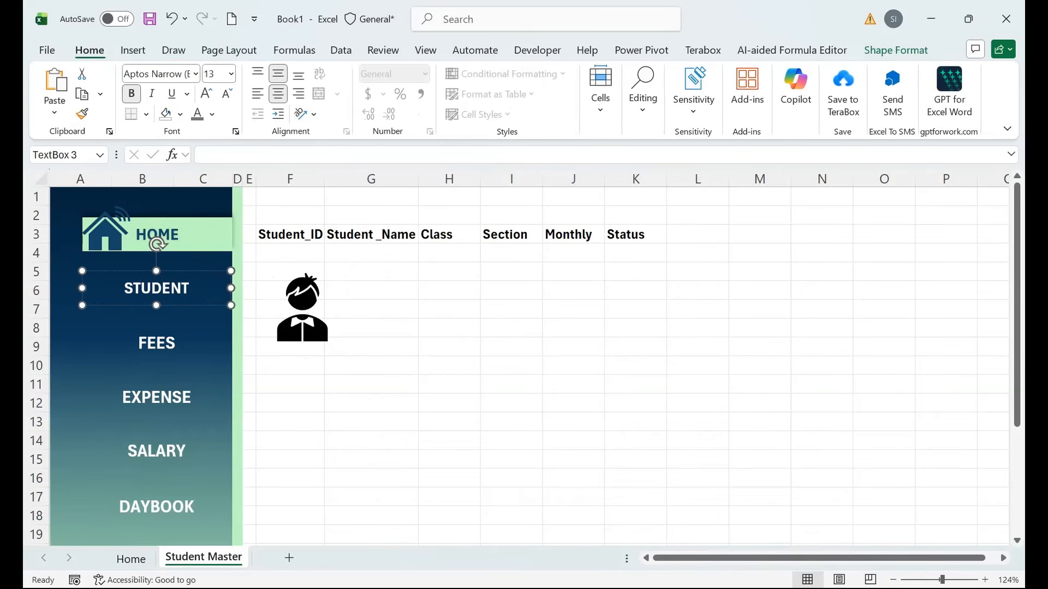
drag(193, 271, 200, 271)
Place the student icon left of STUDENT, set to 0.57 inches wide with white fill.
click(302, 308)
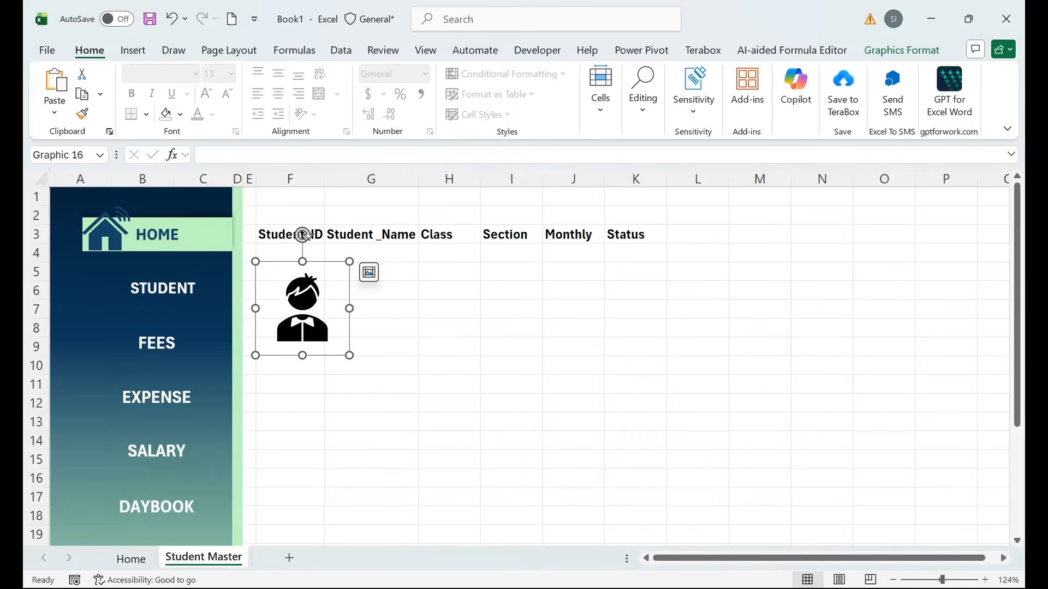
drag(302, 308, 103, 288)
click(106, 235)
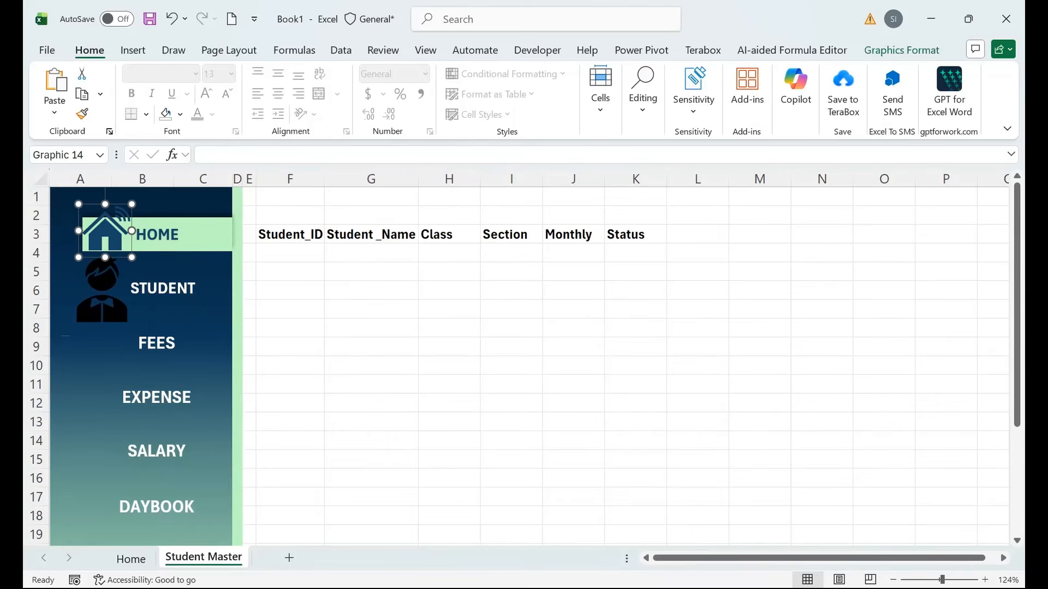
click(902, 50)
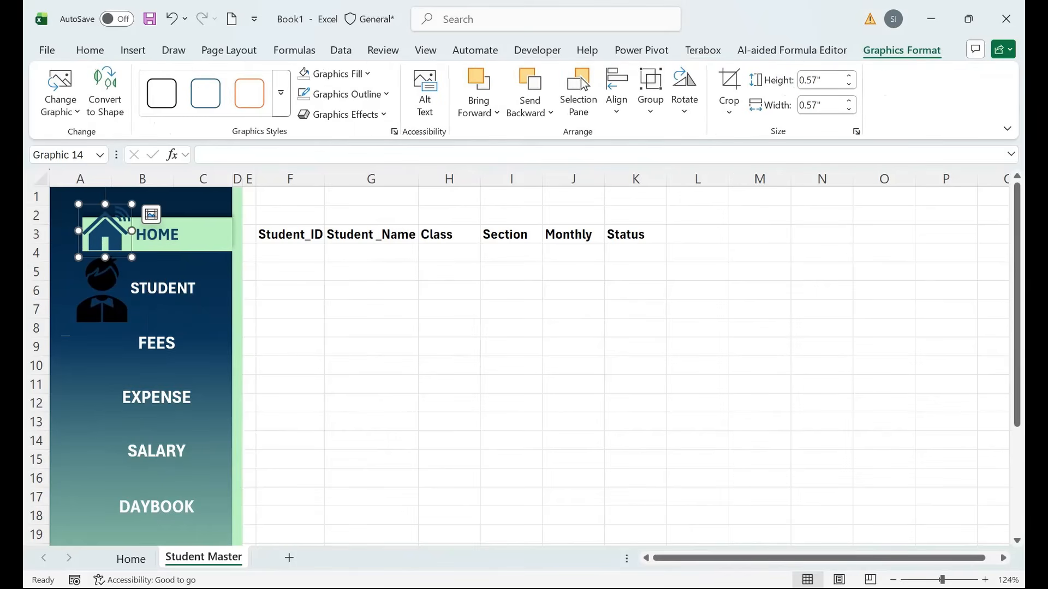
click(102, 289)
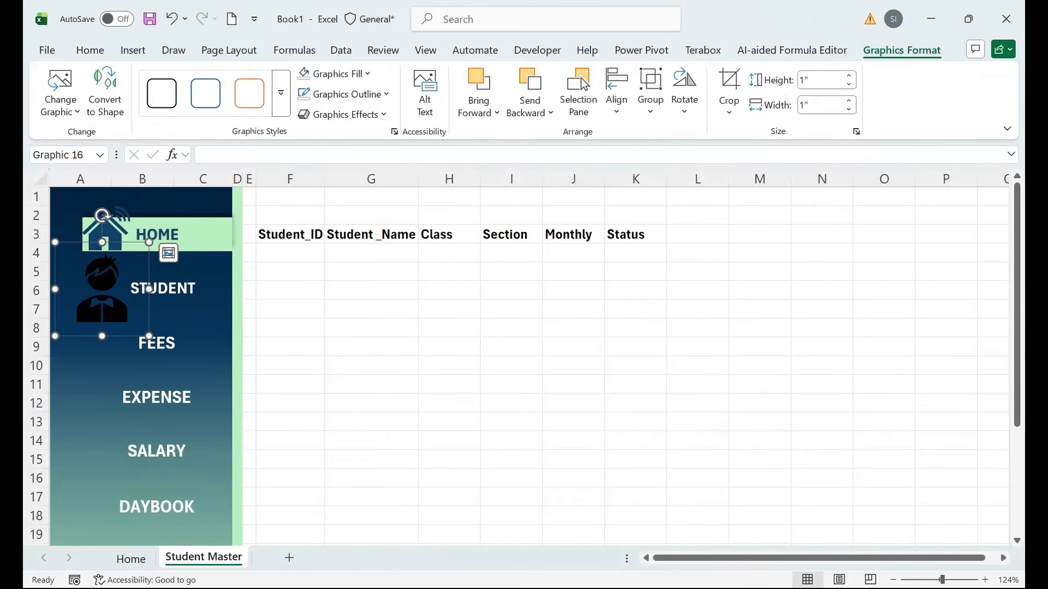
click(822, 105)
text(0.)
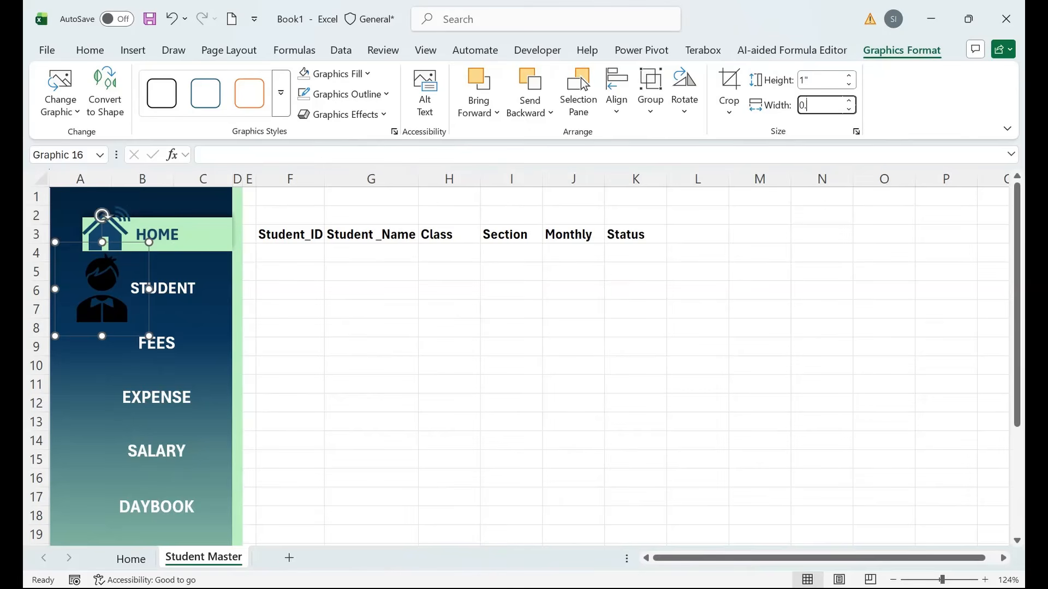
text(57)
key(Return)
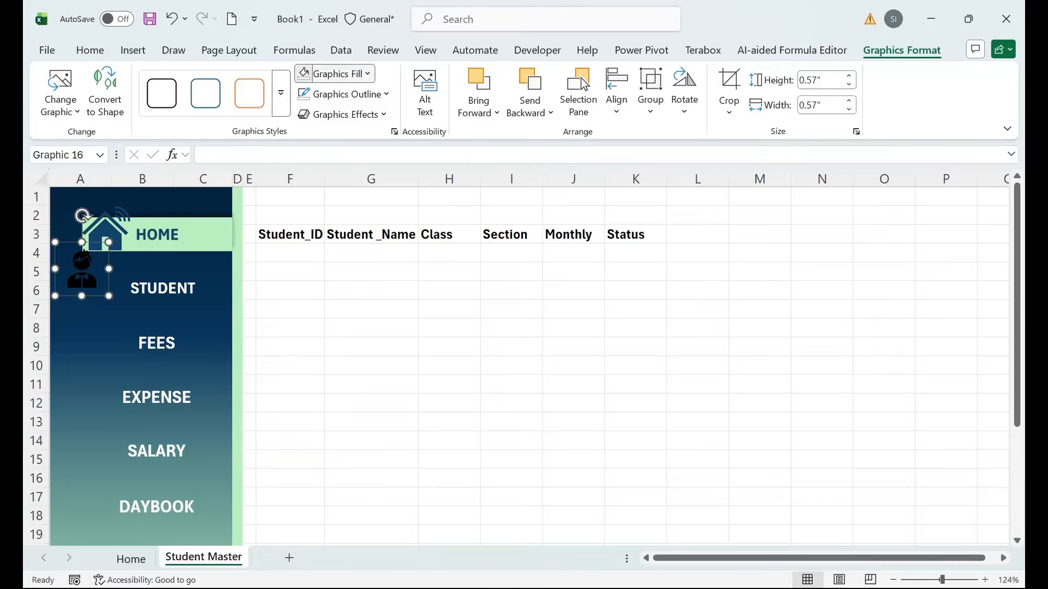
click(334, 74)
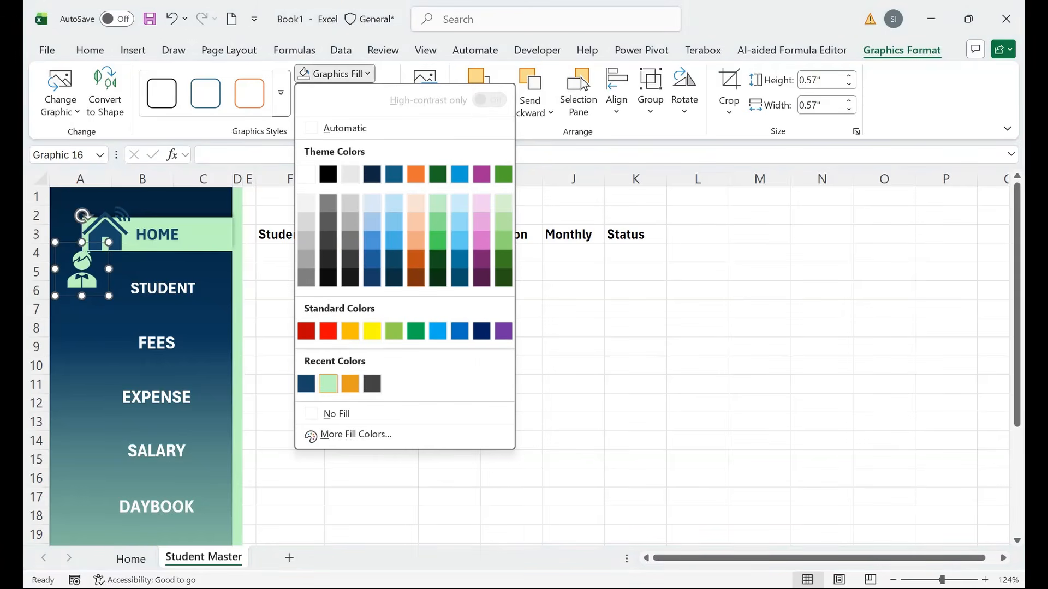
click(307, 174)
drag(82, 276, 104, 286)
Search the stock icons for 'CURRENCY' and insert the chosen banknote icons.
click(133, 50)
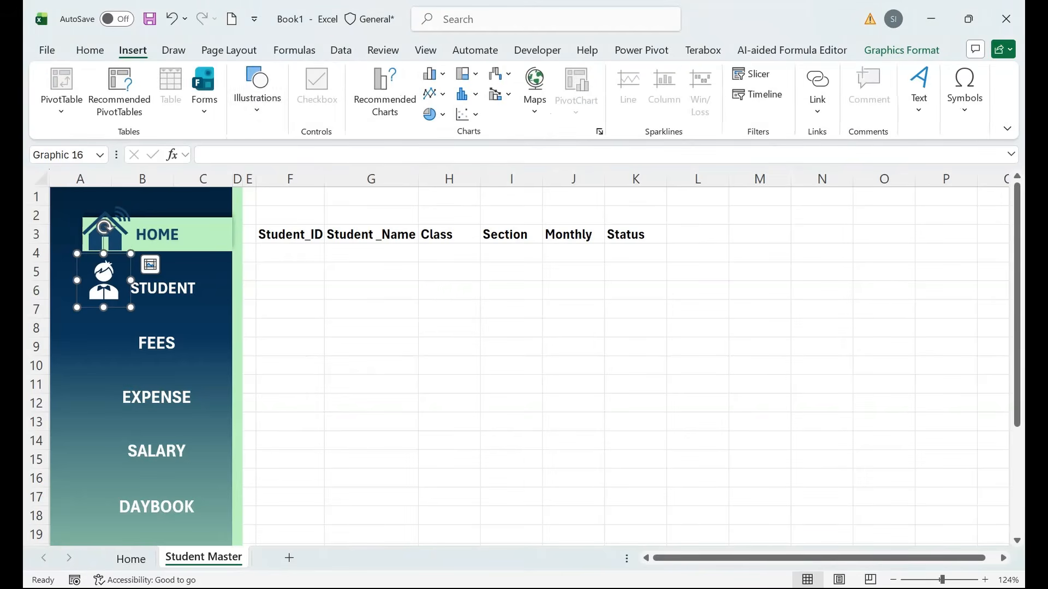
click(257, 90)
click(317, 155)
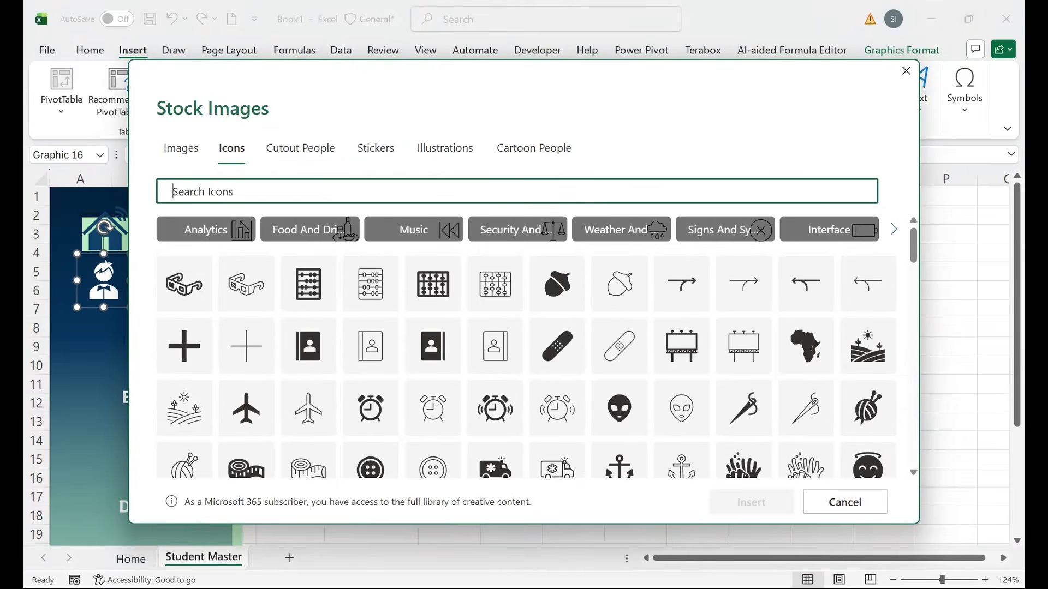
text(F)
key(BackSpace)
text(CURRENCY)
click(308, 246)
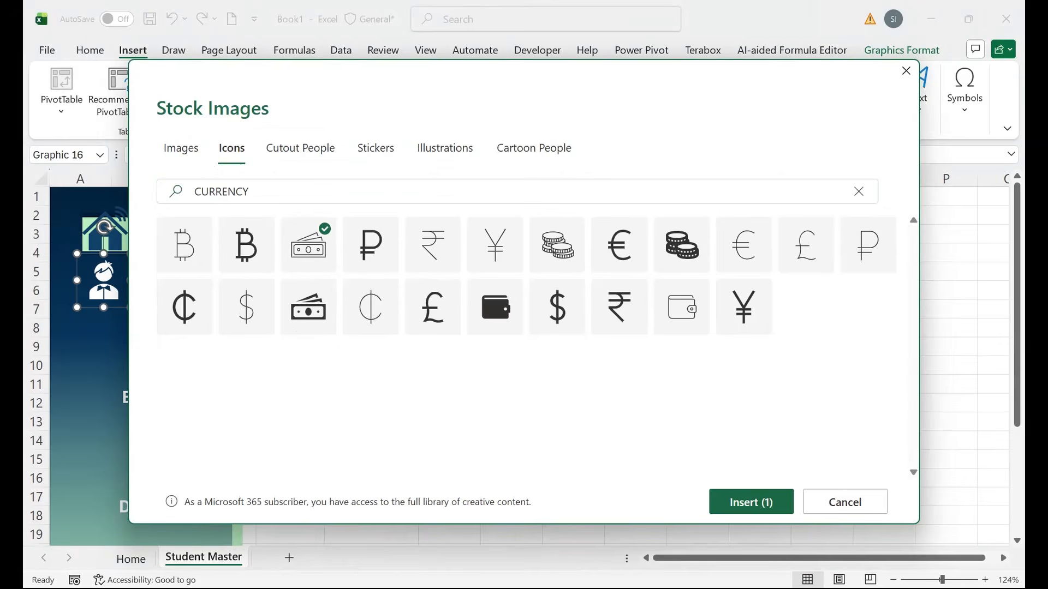
click(309, 306)
click(751, 502)
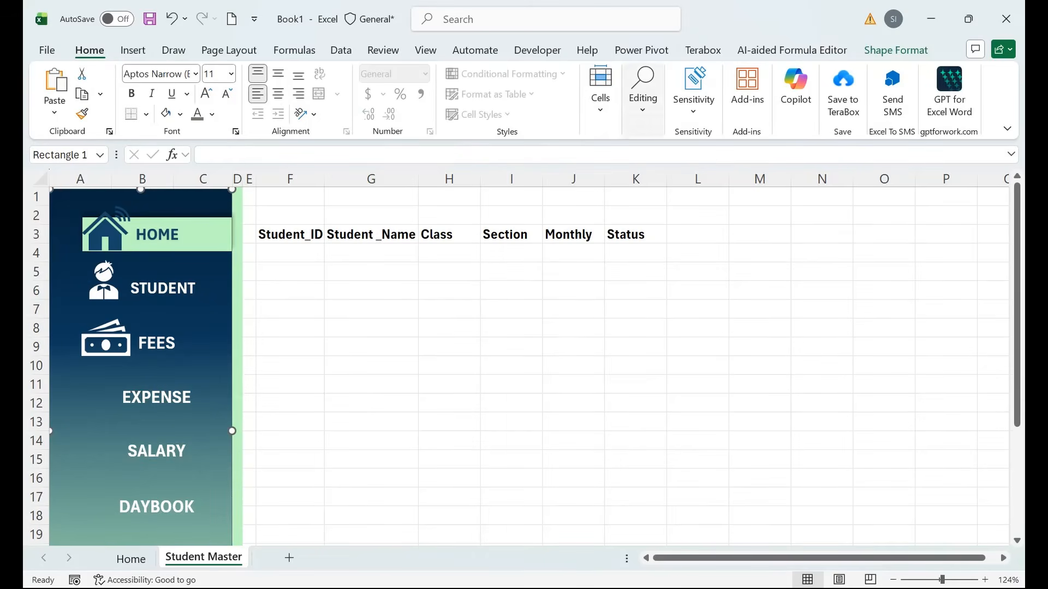
Pick the banknote graphic in the Selection Pane and move it left of the FEES label.
click(643, 98)
click(758, 169)
click(803, 443)
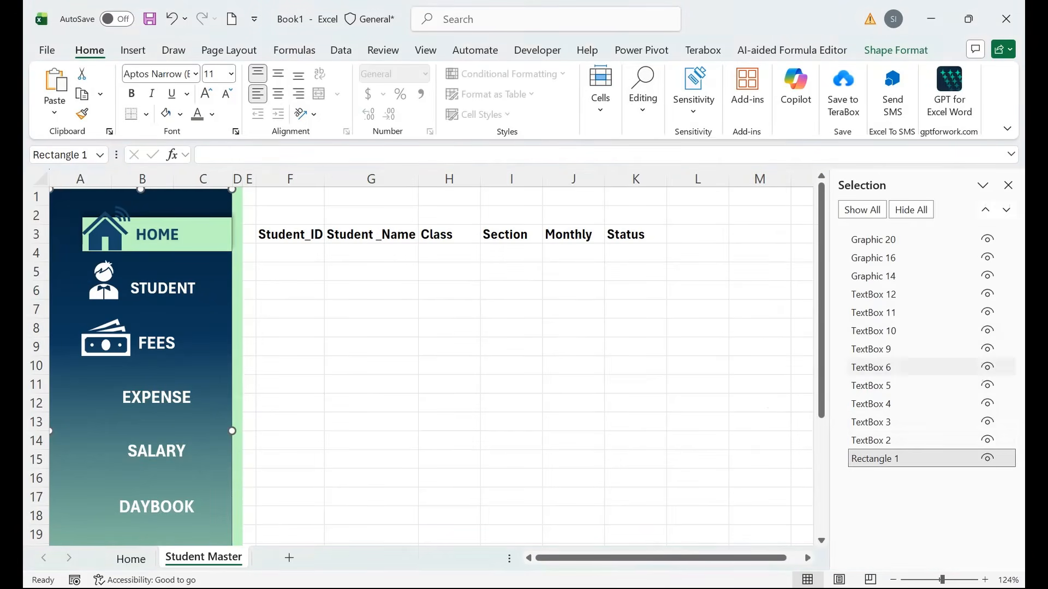
click(873, 440)
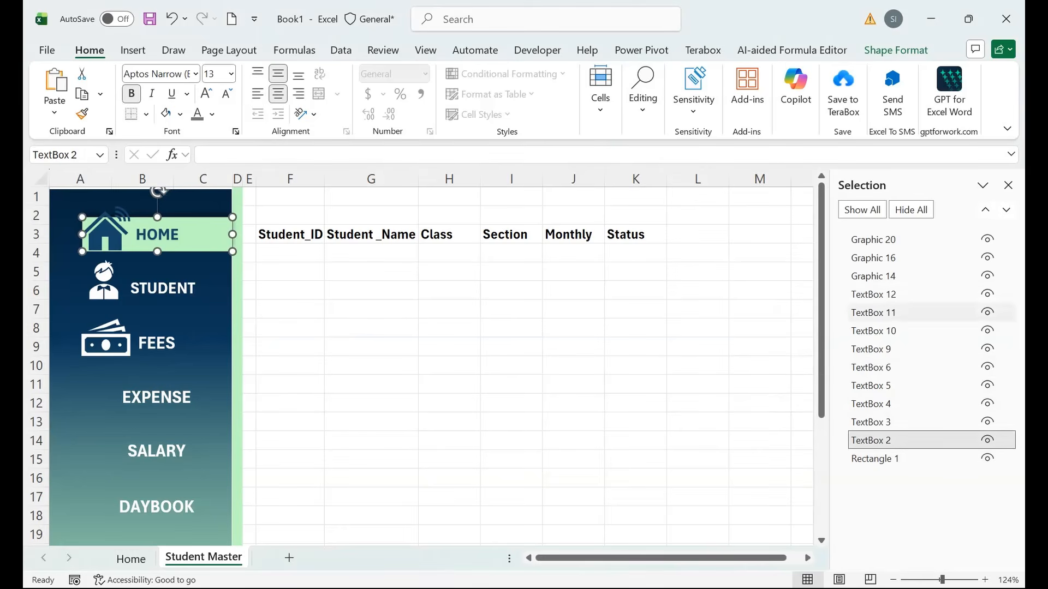
click(873, 239)
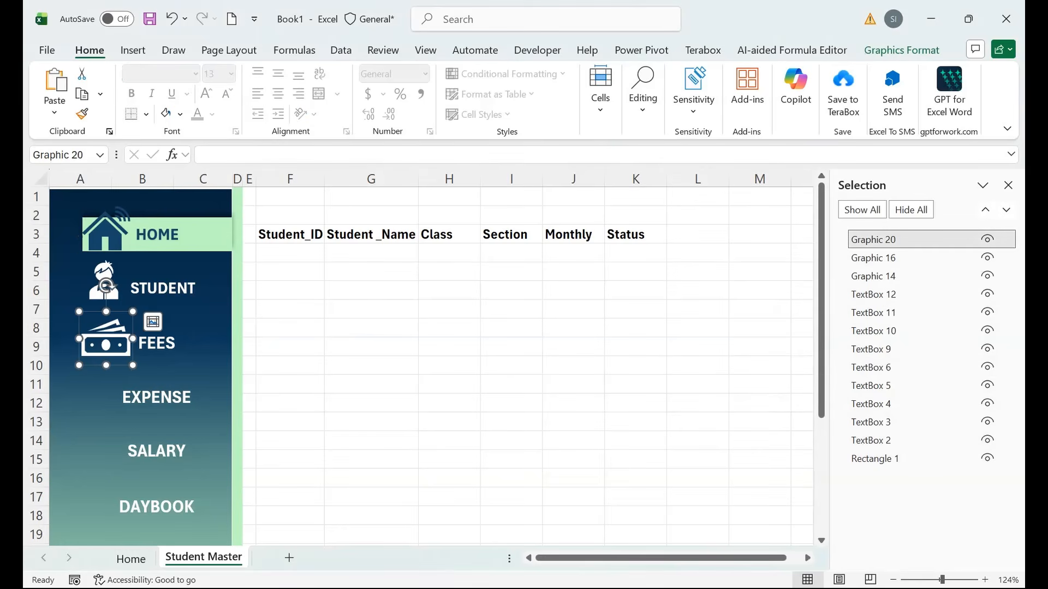
click(875, 459)
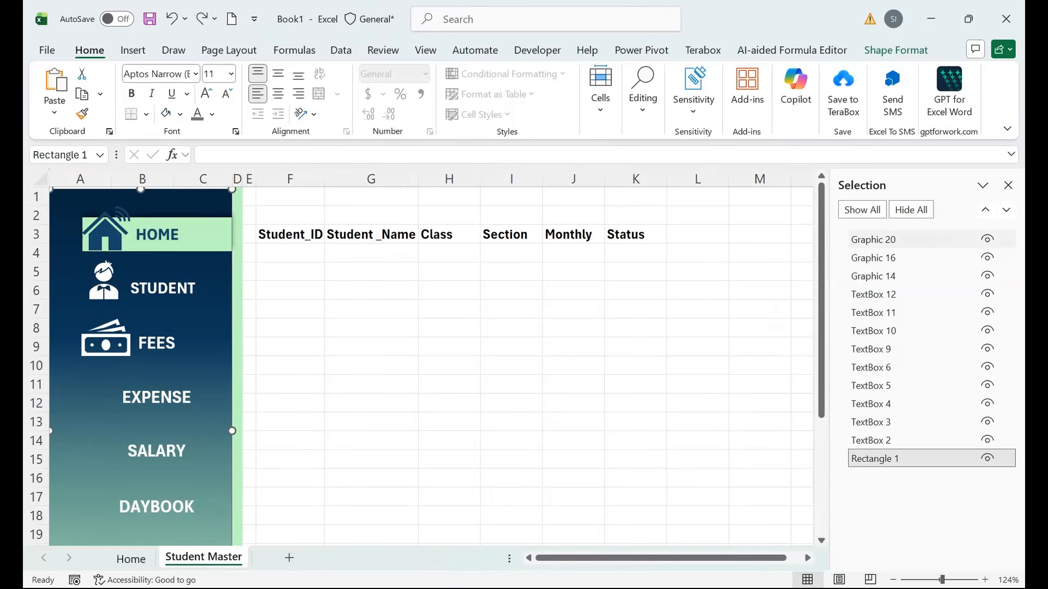
click(873, 240)
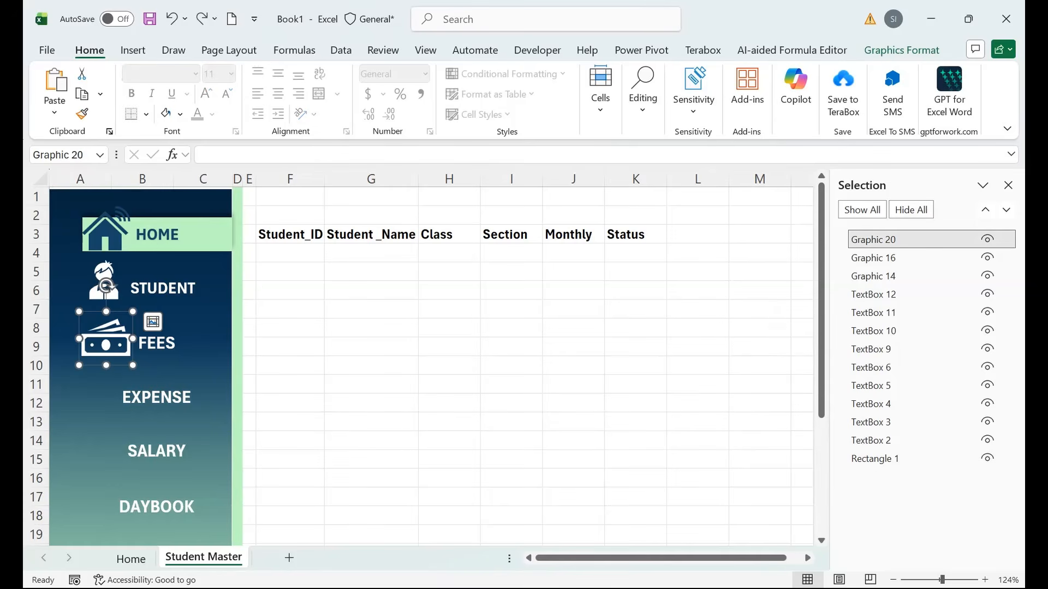
drag(106, 345, 102, 339)
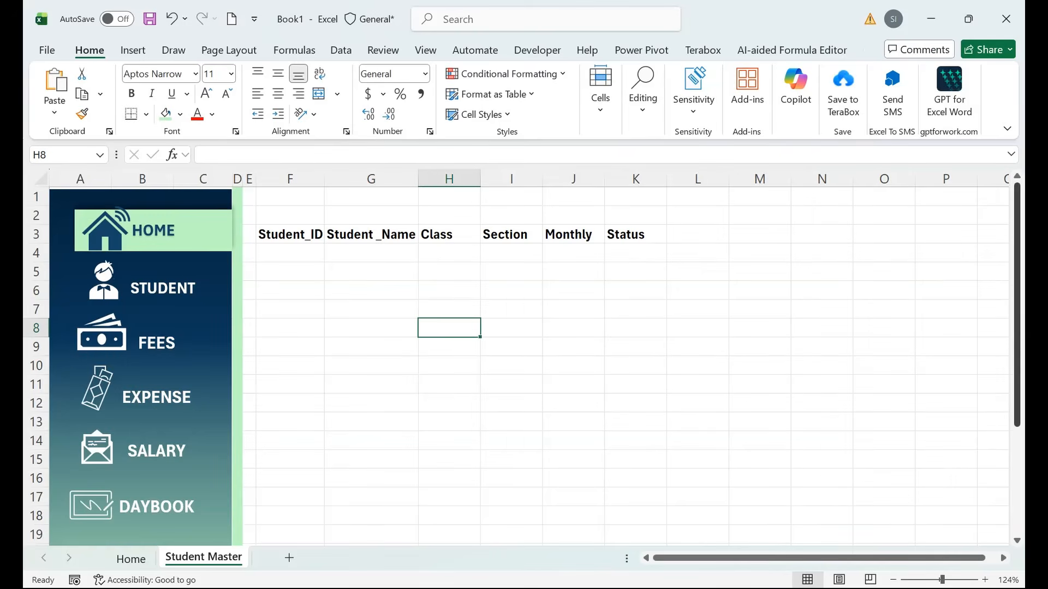
mouse_move(1017, 306)
mouse_down()
mouse_move(1016, 407)
mouse_move(1017, 306)
mouse_up()
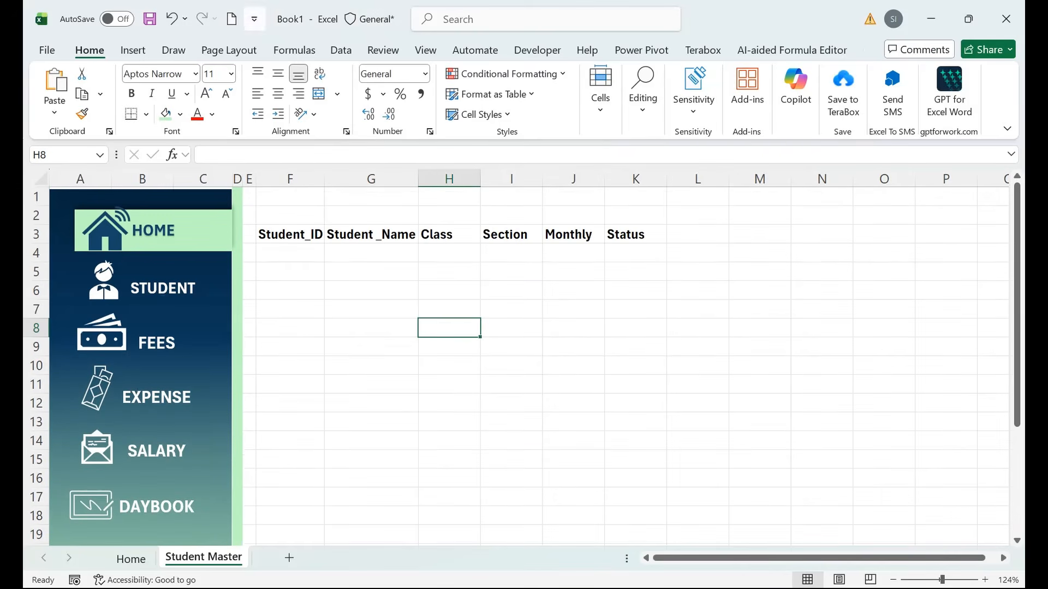
Draw a text box and size and position it to cover the STUDENT sidebar button.
click(132, 50)
click(257, 88)
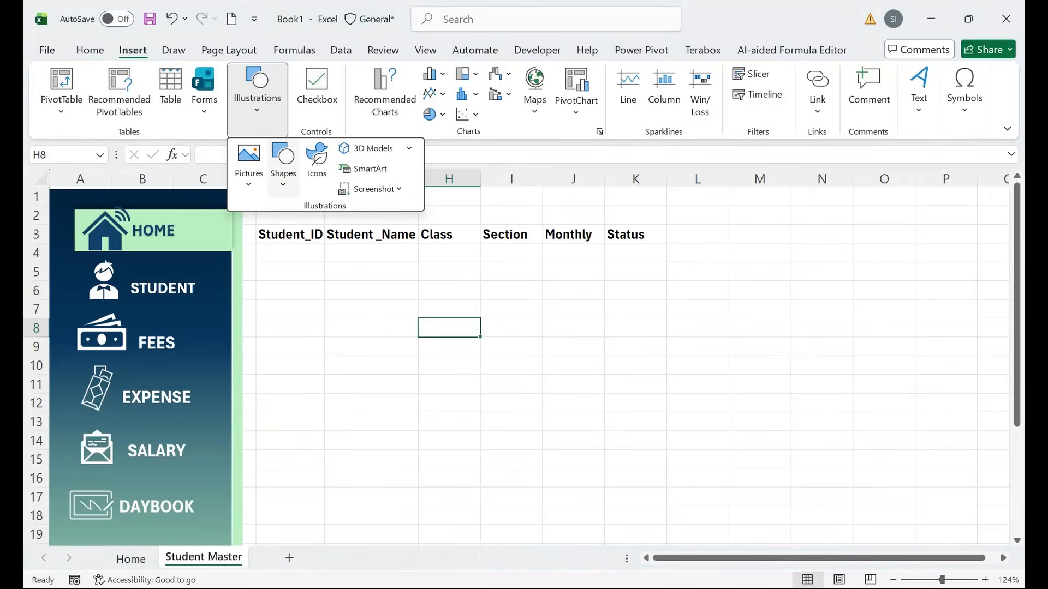
click(282, 161)
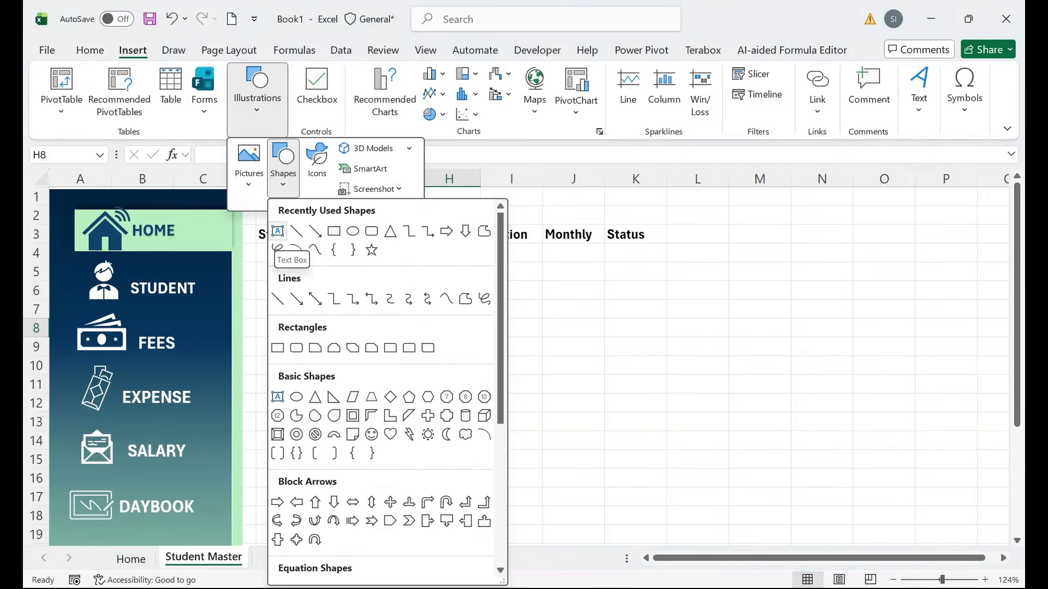
click(277, 231)
drag(72, 267, 133, 292)
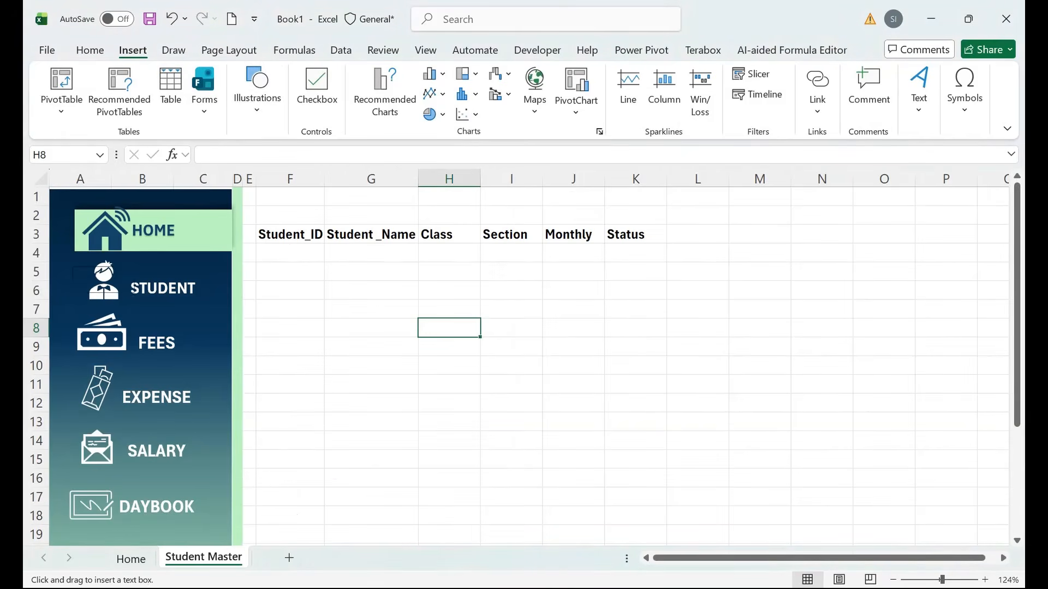
mouse_move(231, 302)
mouse_down()
mouse_move(190, 305)
mouse_move(193, 248)
mouse_up()
drag(109, 207, 108, 258)
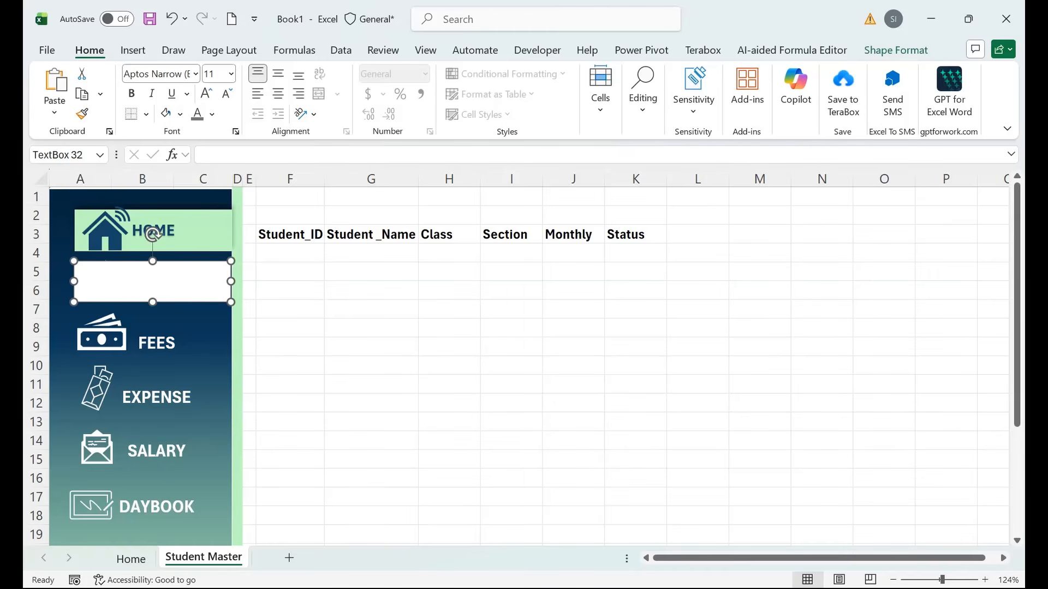
Fill the blank box over STUDENT with mint green, matching the HOME button.
click(896, 50)
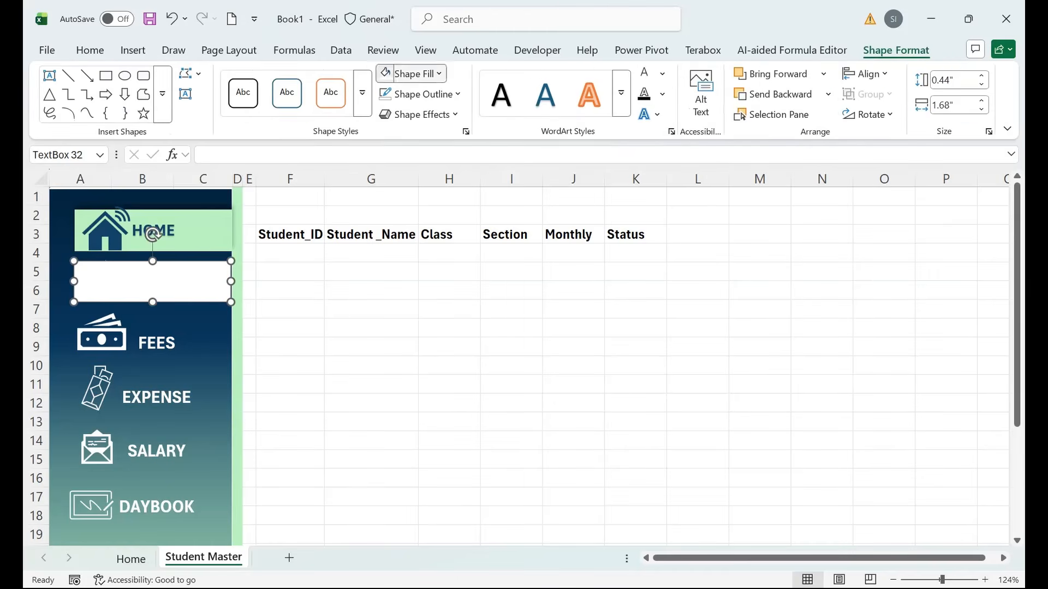
click(413, 73)
click(388, 384)
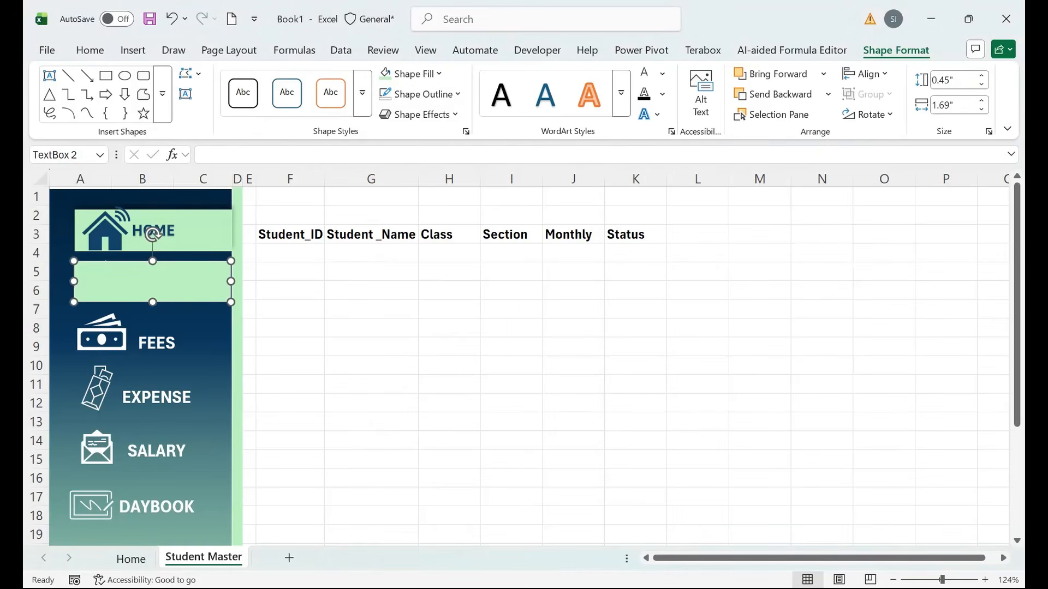
click(167, 230)
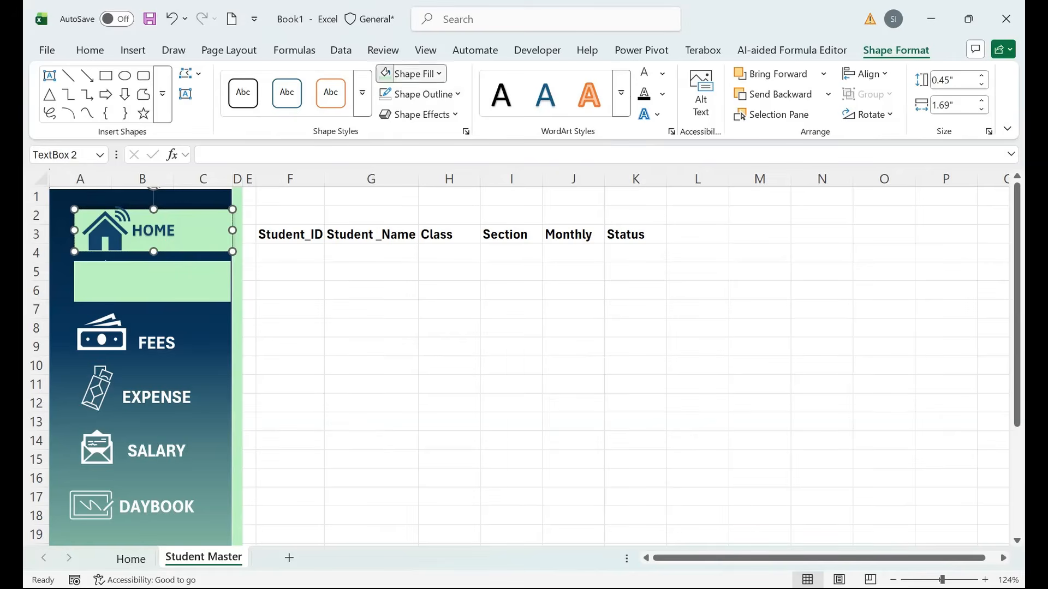
click(413, 73)
click(153, 281)
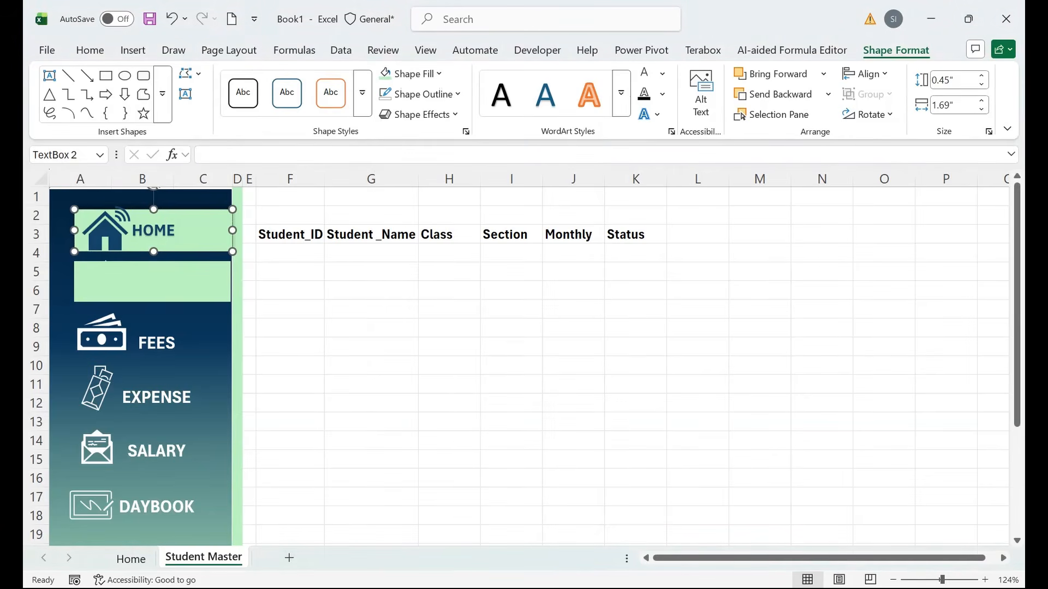
Show the Selection Pane listing every object on the sheet.
click(153, 281)
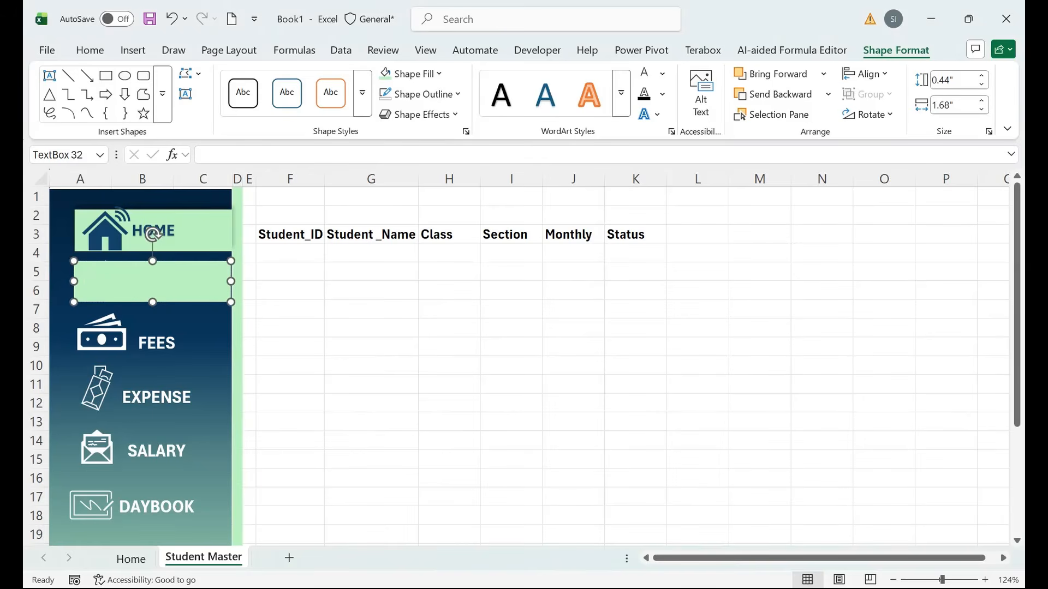
right_click(186, 281)
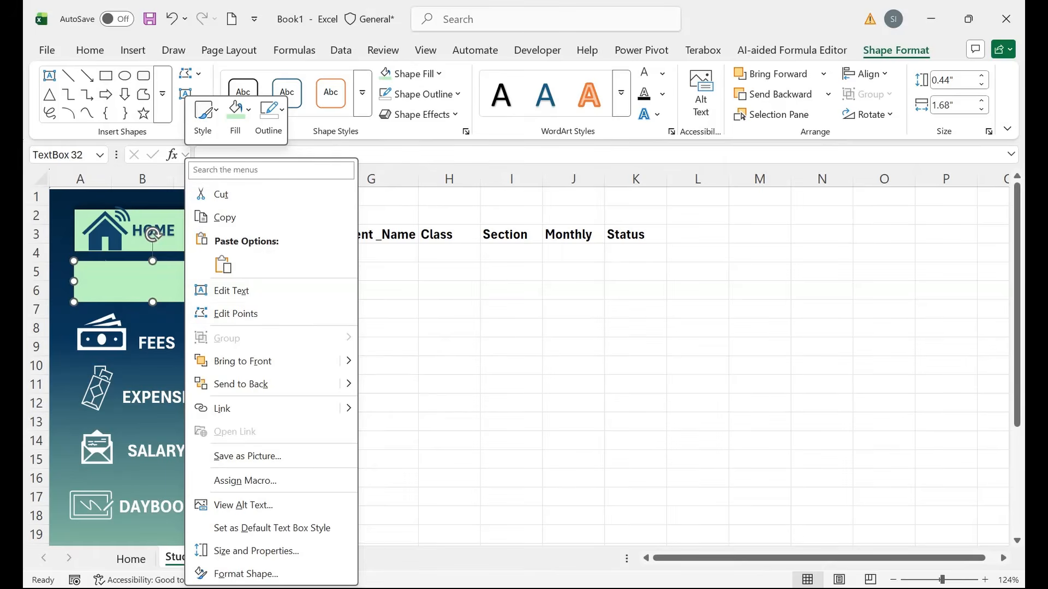
click(89, 50)
click(643, 99)
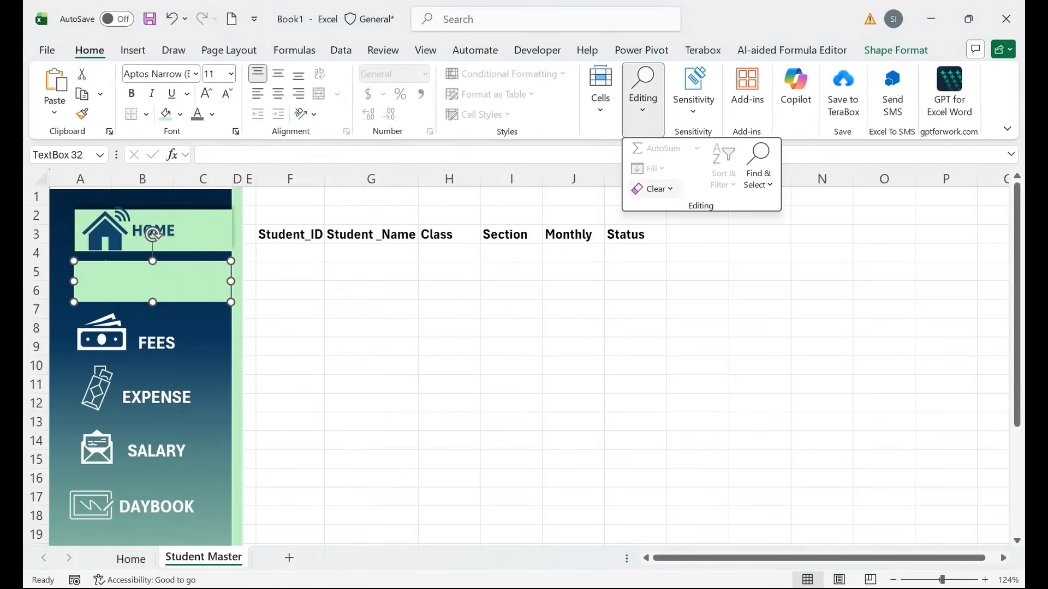
click(758, 164)
click(807, 442)
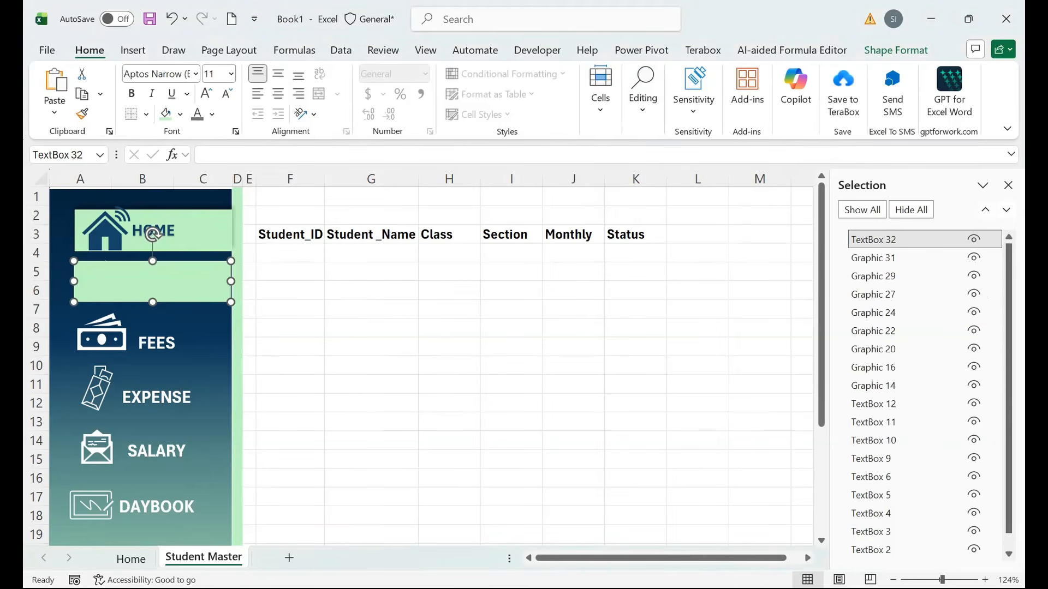
key(Delete)
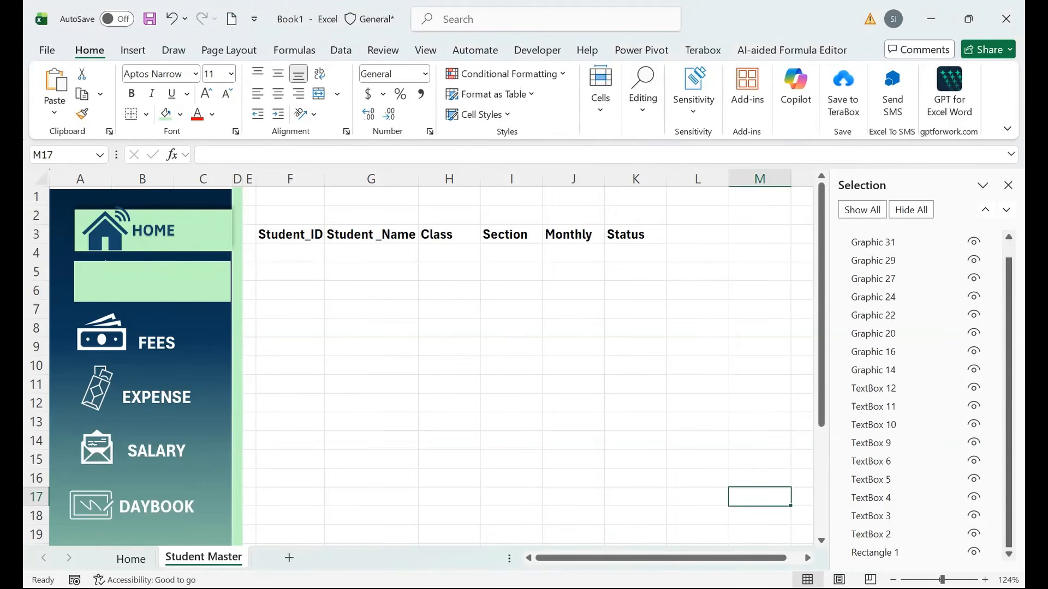
Bring the STUDENT text box in front of the mint box.
click(871, 515)
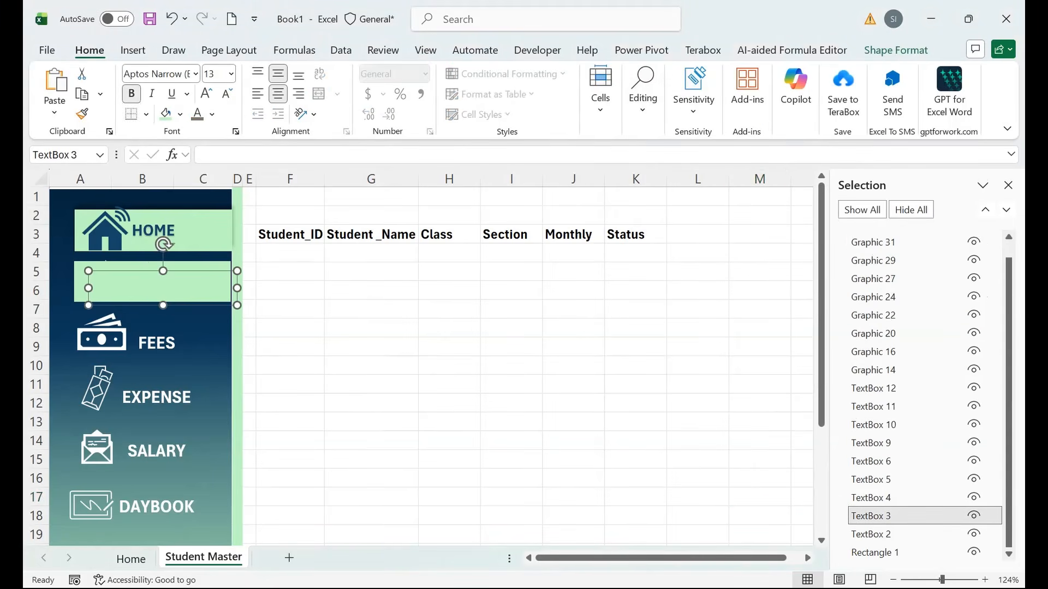
right_click(237, 288)
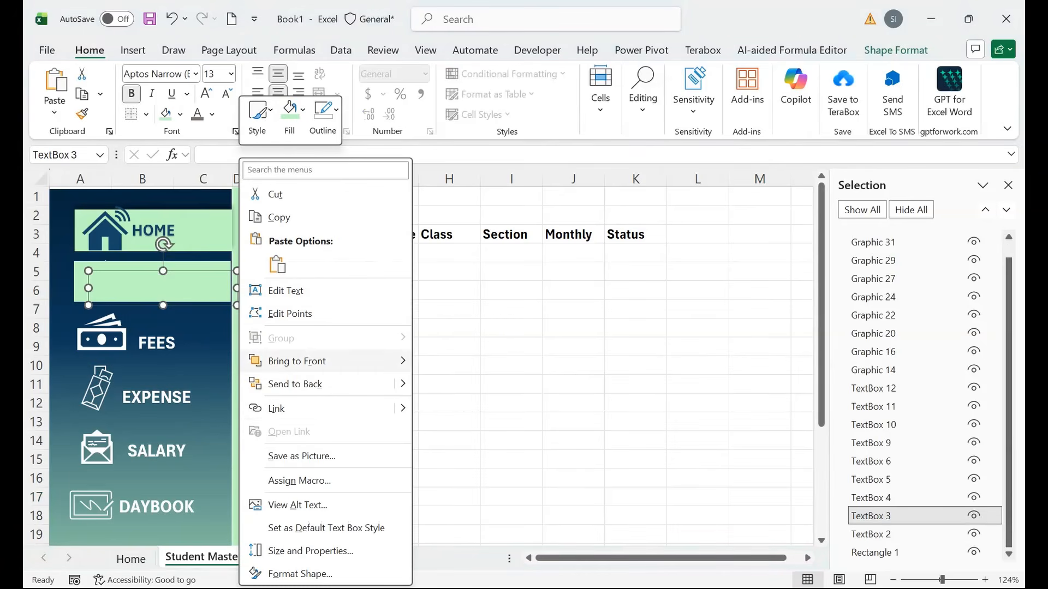
mouse_move(327, 361)
click(470, 362)
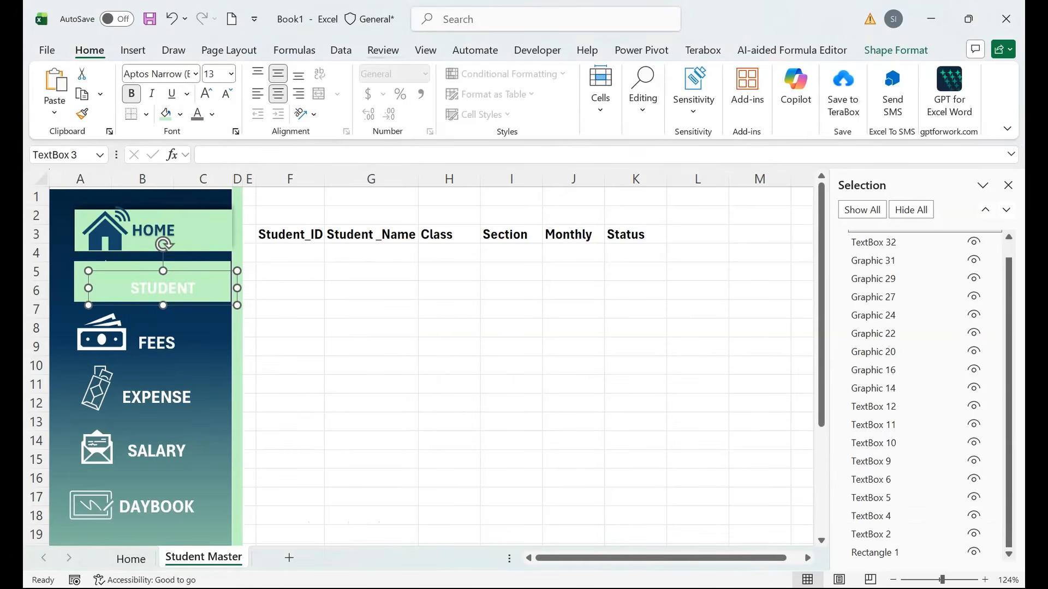
Make the STUDENT label text dark blue.
click(895, 50)
click(417, 74)
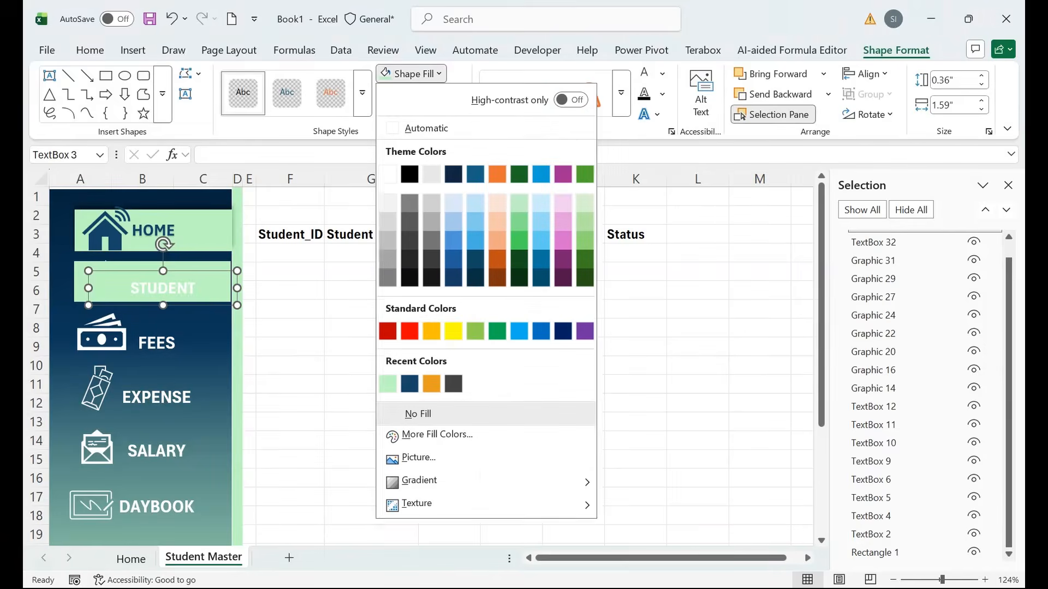
click(662, 74)
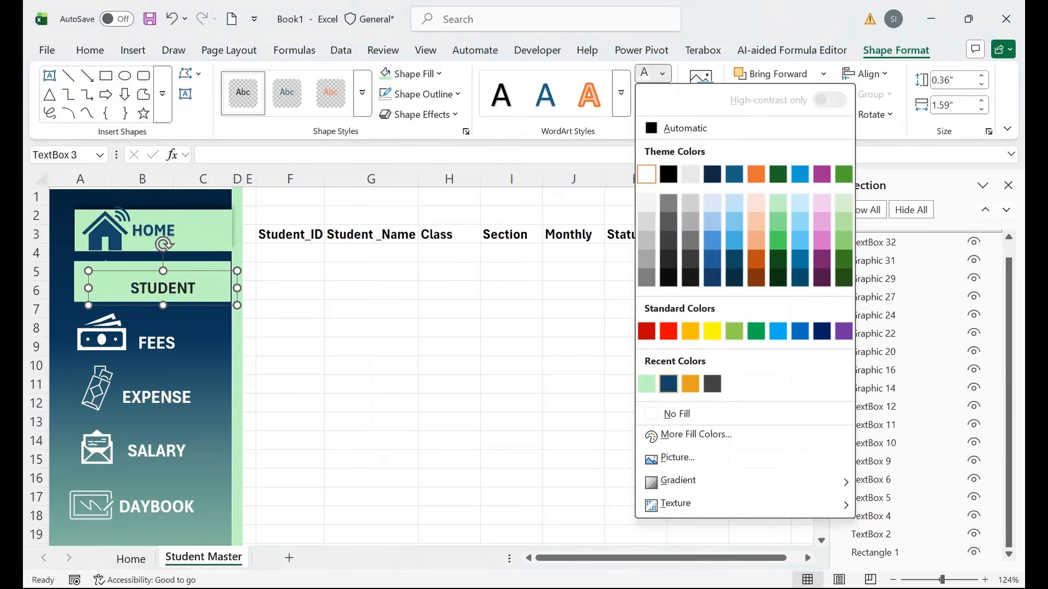
click(668, 384)
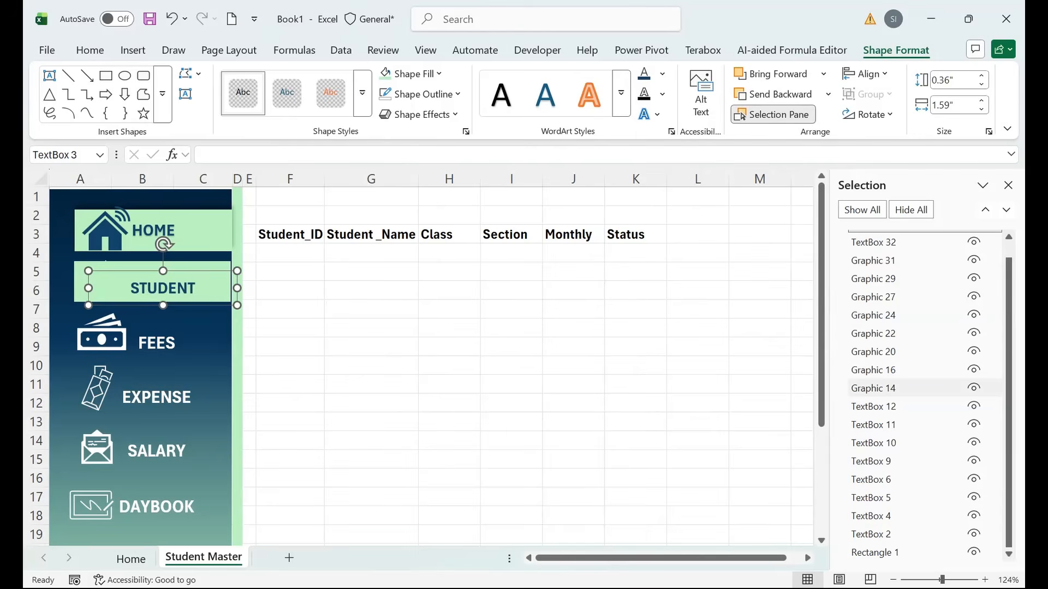
click(873, 370)
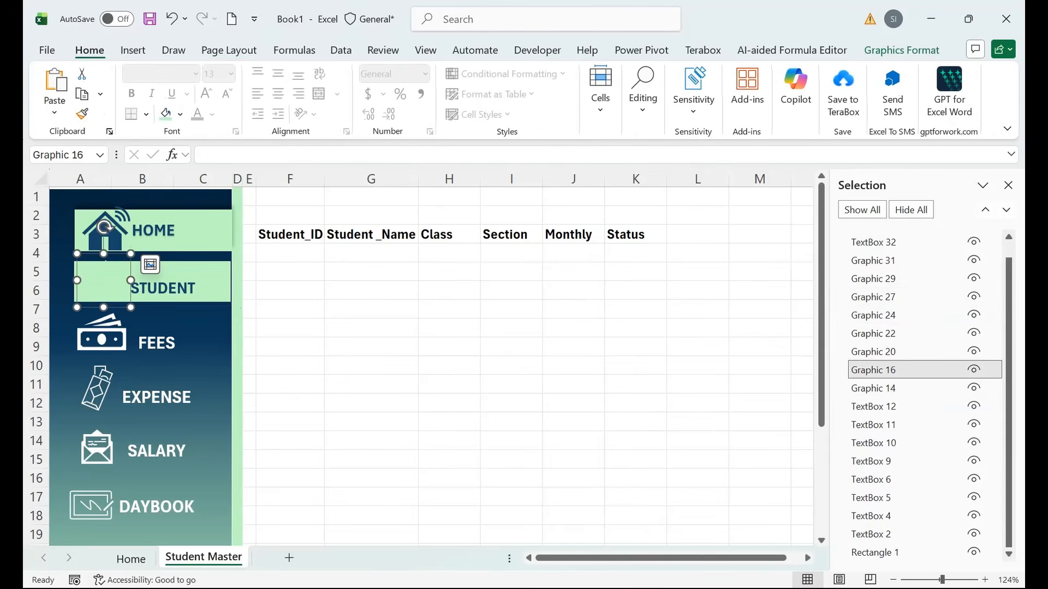
Bring the student icon graphic in front of the mint STUDENT box.
right_click(131, 276)
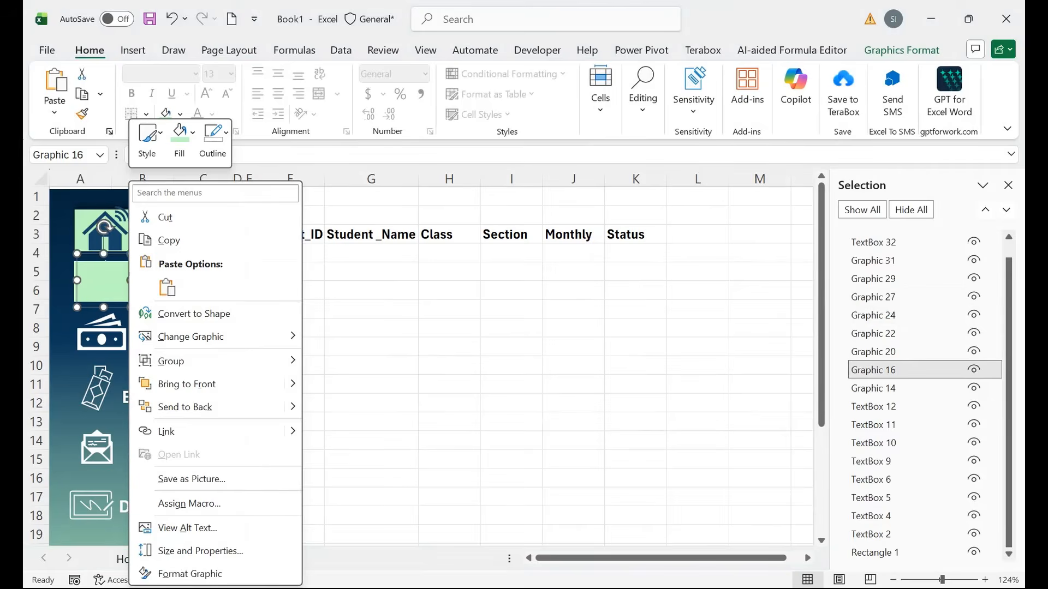
mouse_move(219, 384)
click(360, 385)
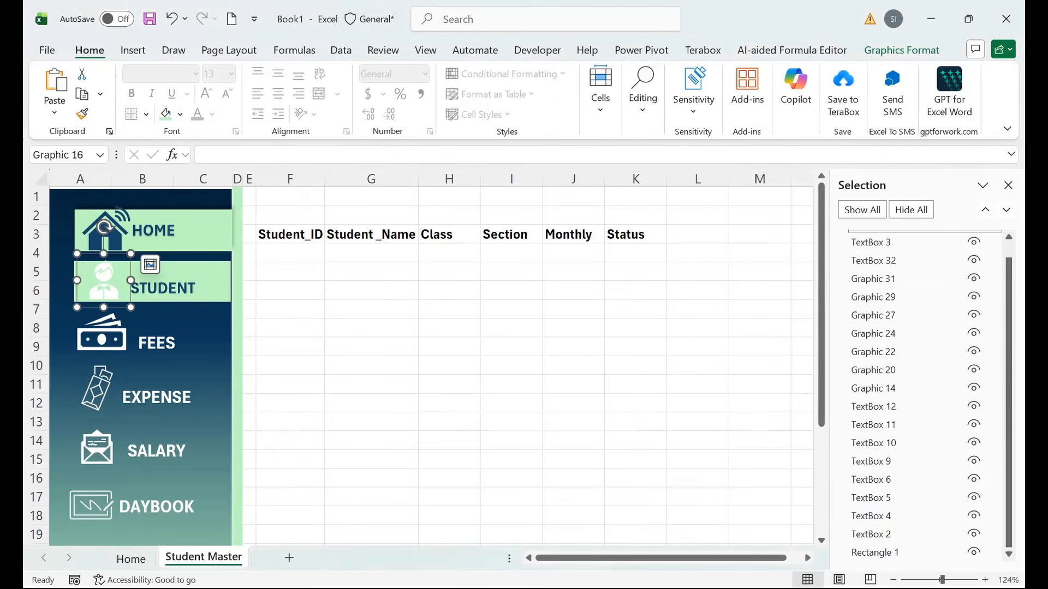
Colour the student icon dark blue and copy sidebar columns A to D.
click(902, 50)
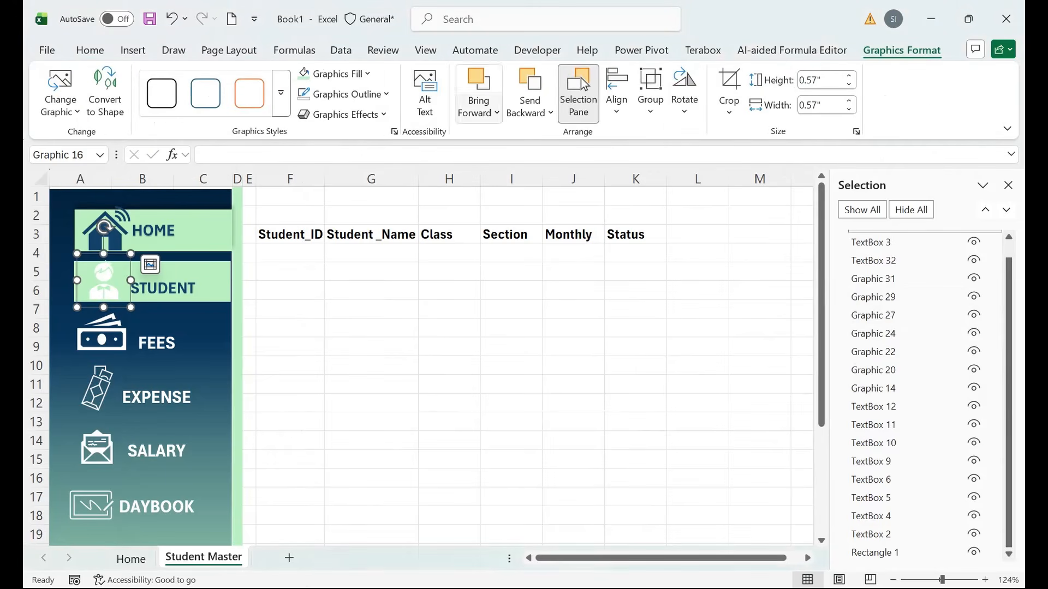
click(367, 74)
click(304, 384)
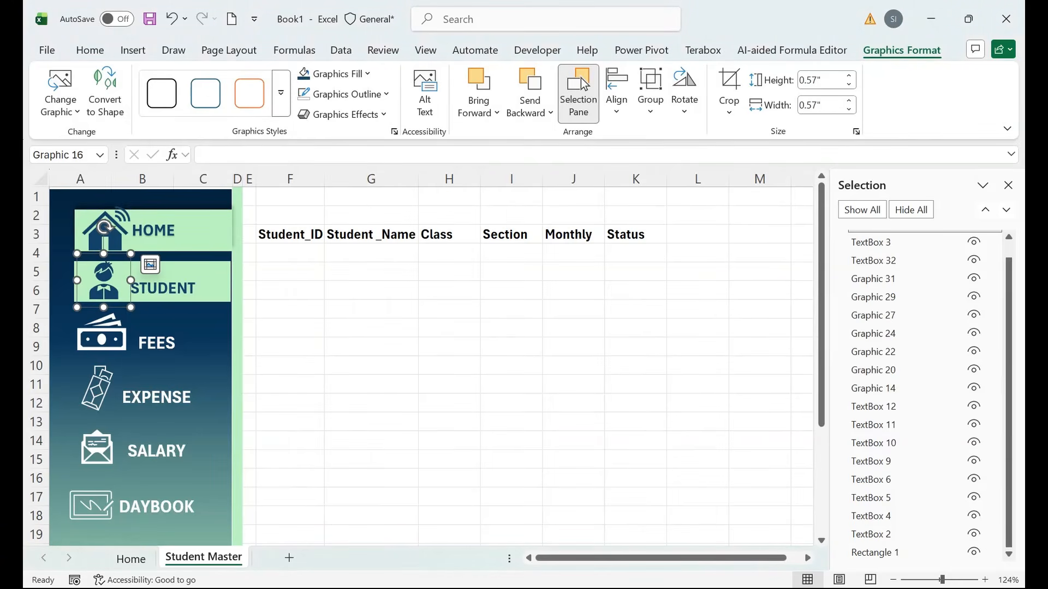
mouse_move(80, 179)
mouse_down()
mouse_move(250, 179)
mouse_move(238, 179)
mouse_up()
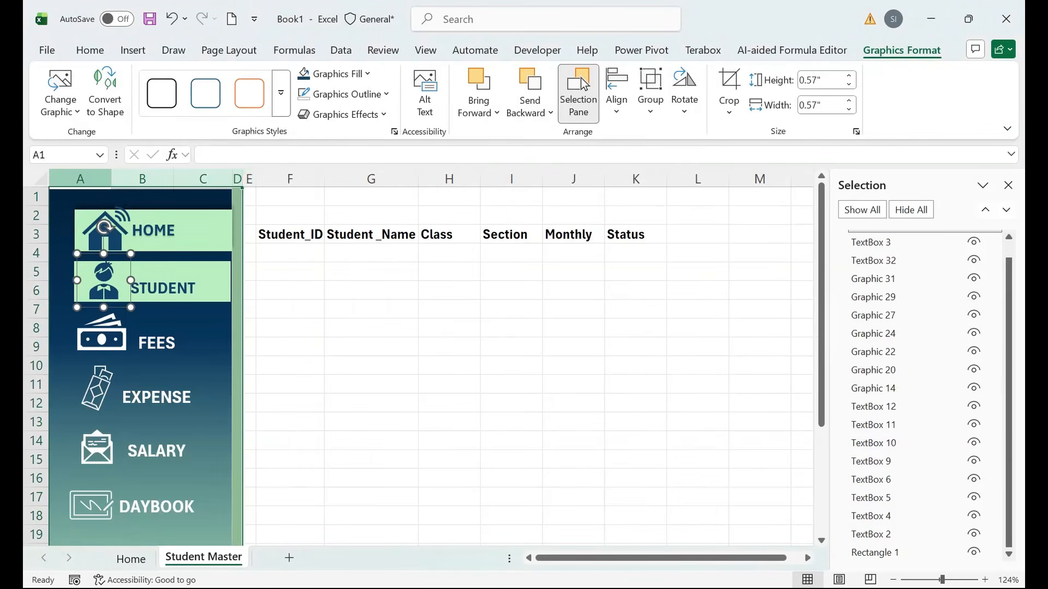
key(ctrl+c)
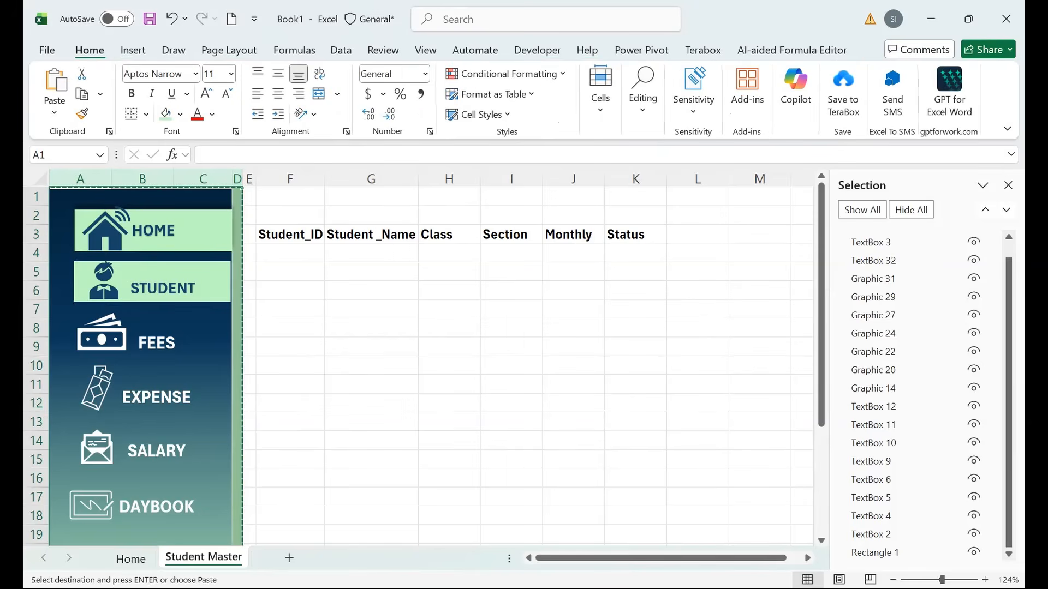
Go to the Home sheet, close the Selection Pane and select column A.
click(131, 559)
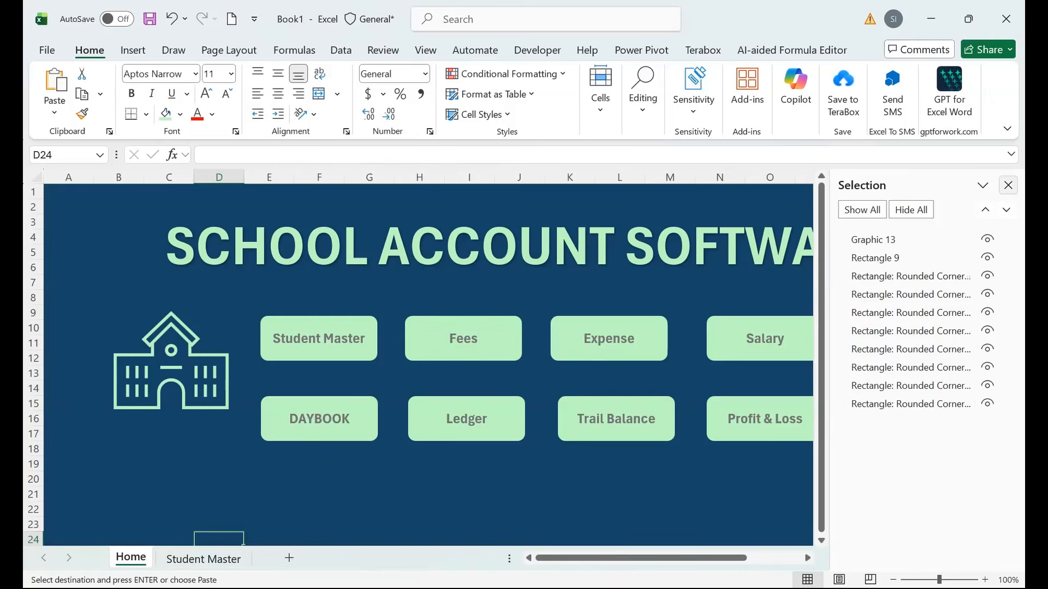
click(1008, 185)
click(68, 177)
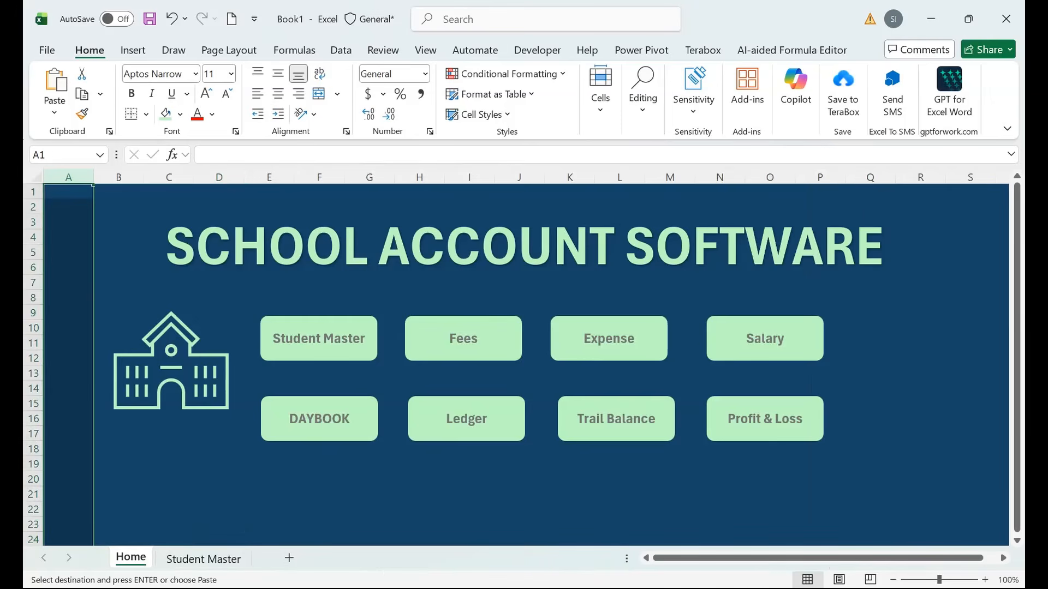
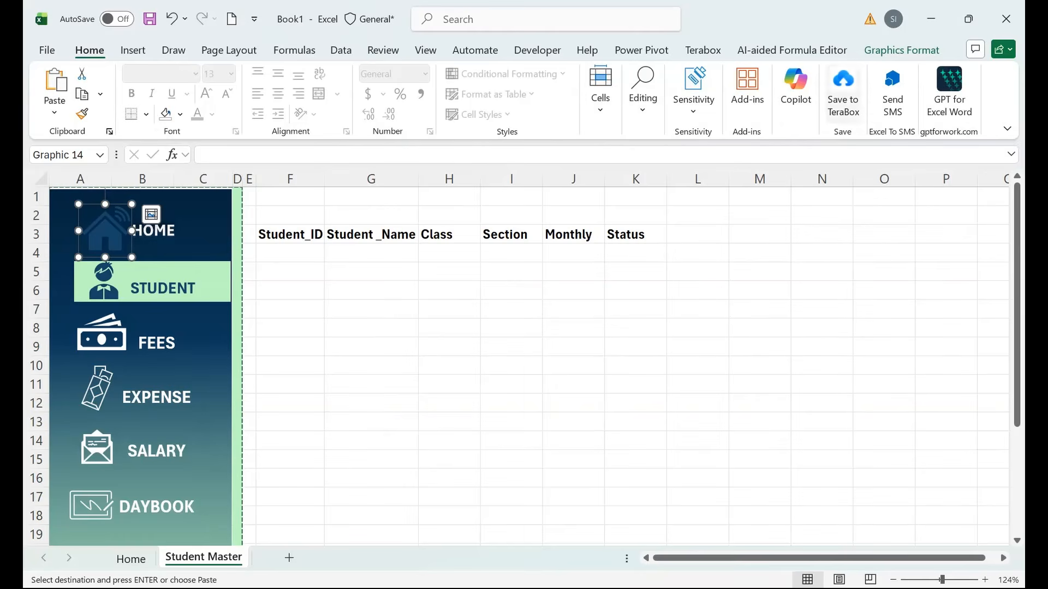
Give the HOME house icon in the sidebar a white graphics fill.
click(901, 50)
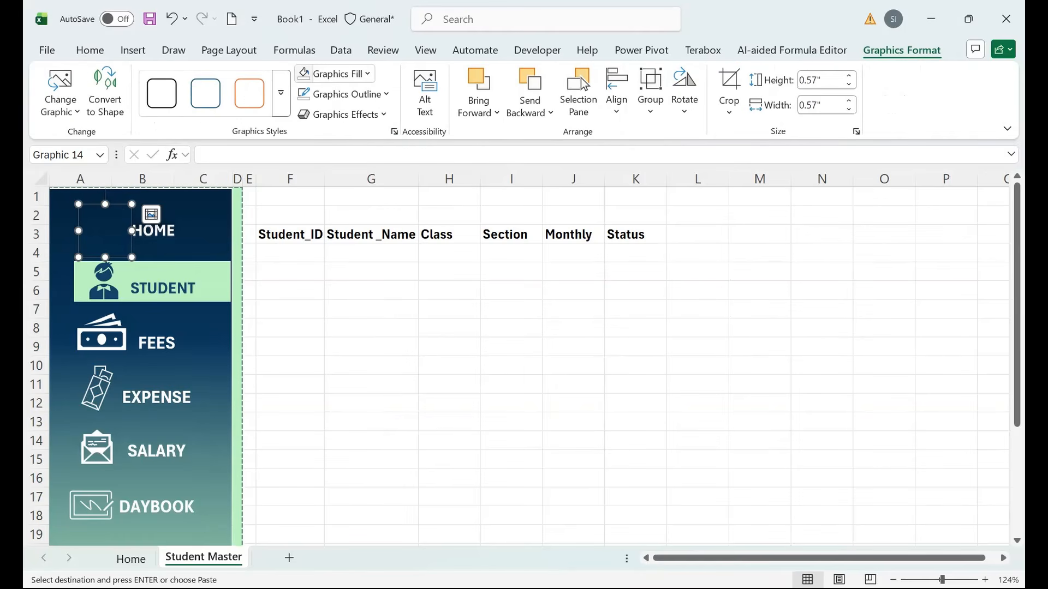
click(335, 73)
click(306, 175)
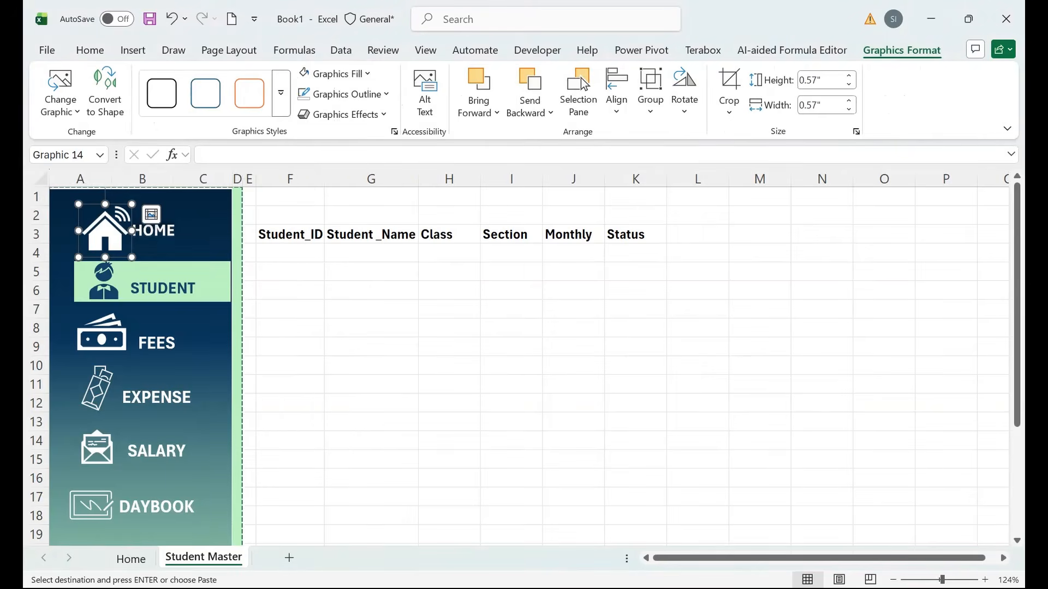
click(289, 347)
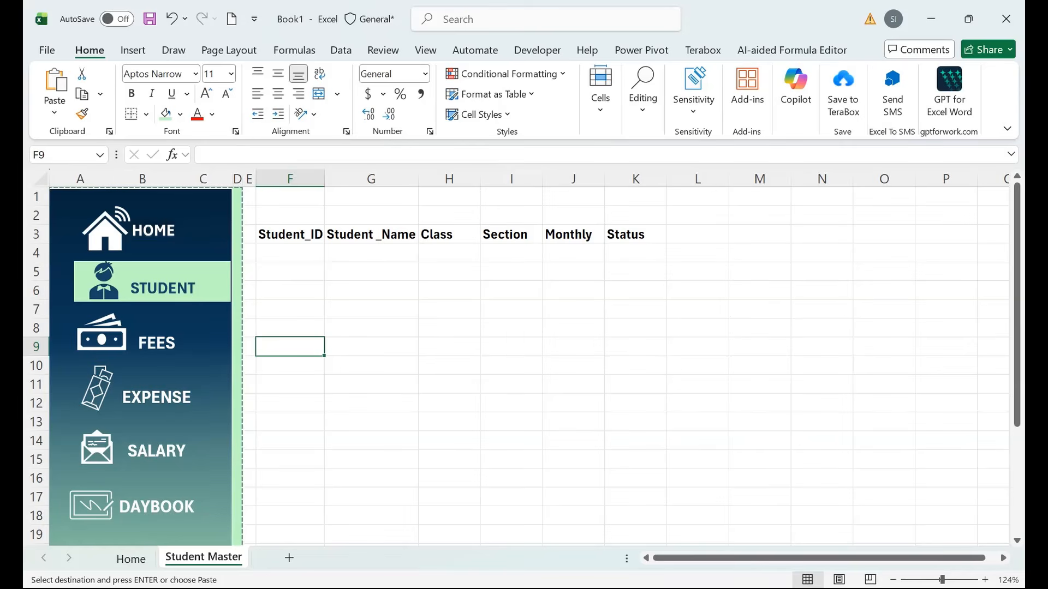
Make a copy of the Student Master sheet.
right_click(201, 556)
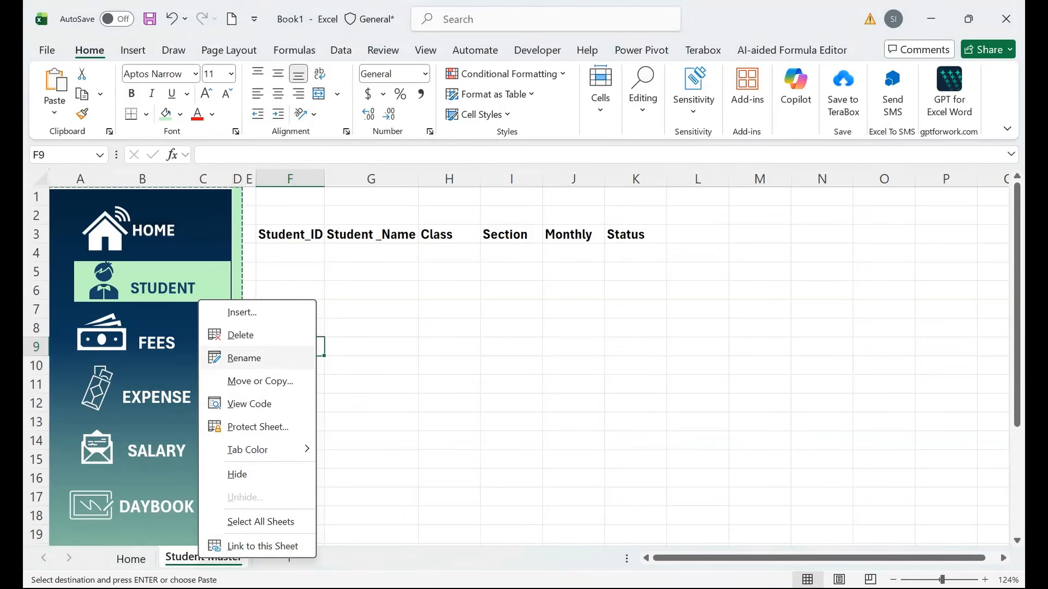
click(260, 381)
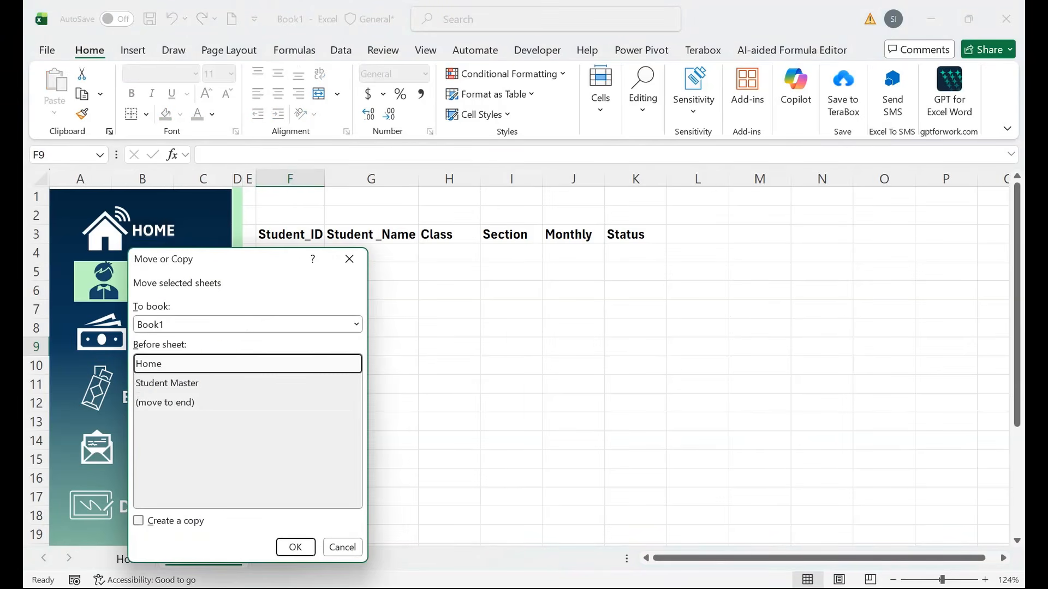
key(alt+c)
key(Return)
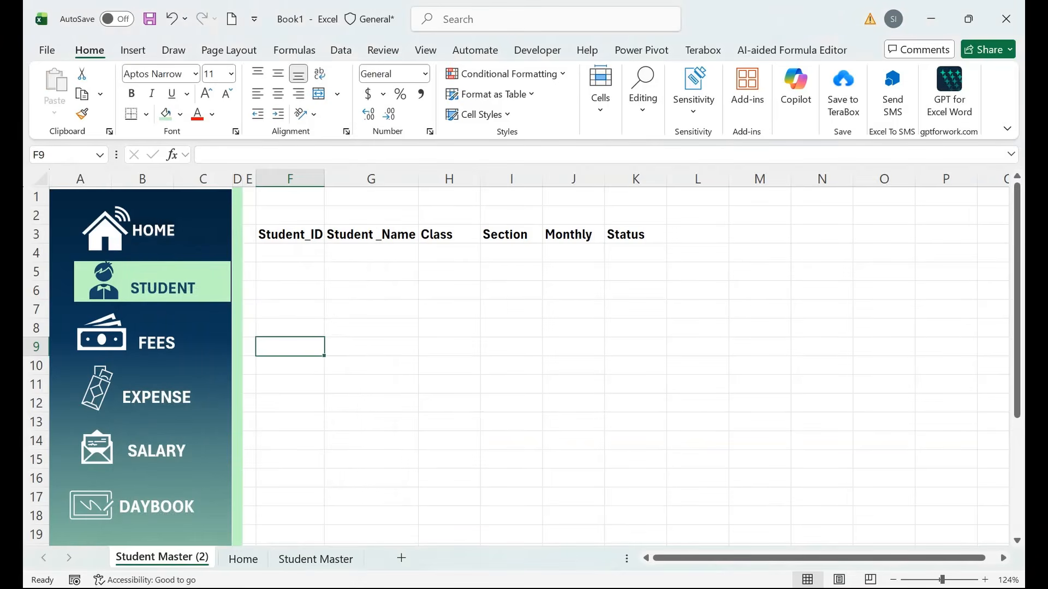
Rename the copied sheet FEES and move it after Student Master.
double_click(162, 557)
text(f)
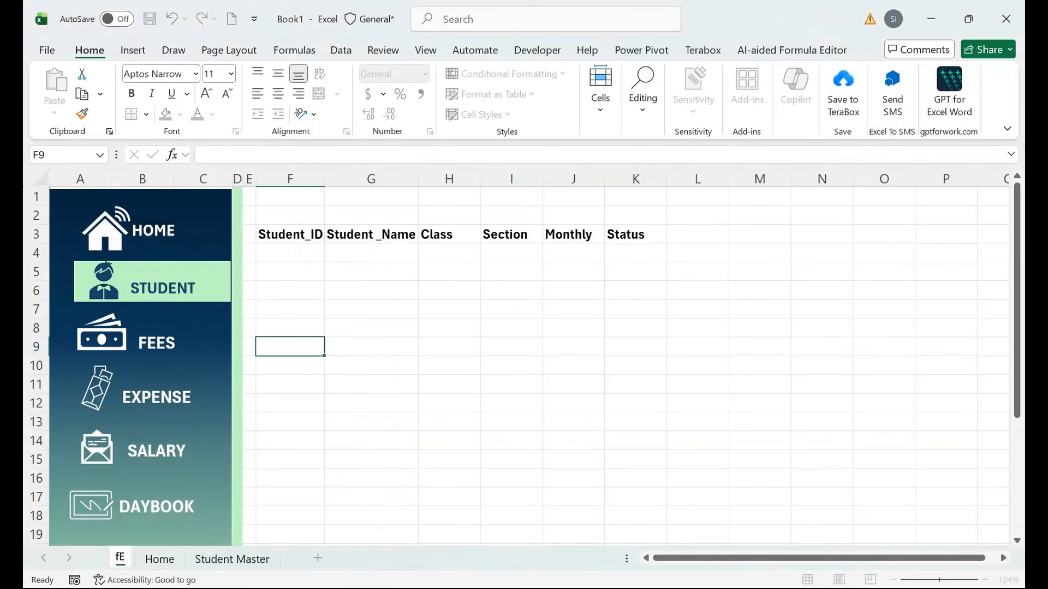
text(e)
key(BackSpace)
key(BackSpace)
text(FESS)
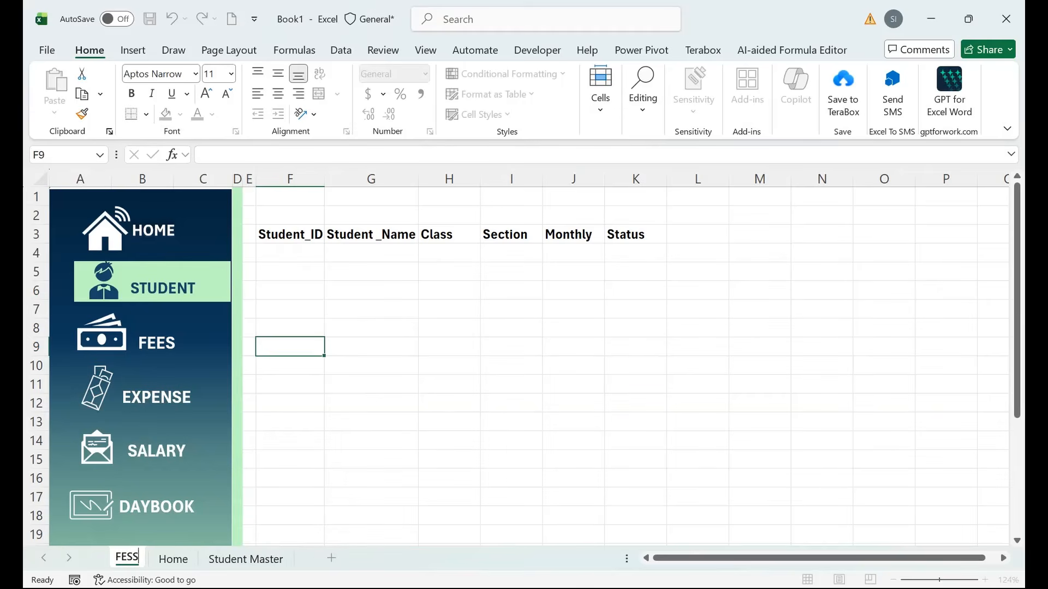
key(BackSpace)
key(BackSpace)
text(ES)
click(371, 422)
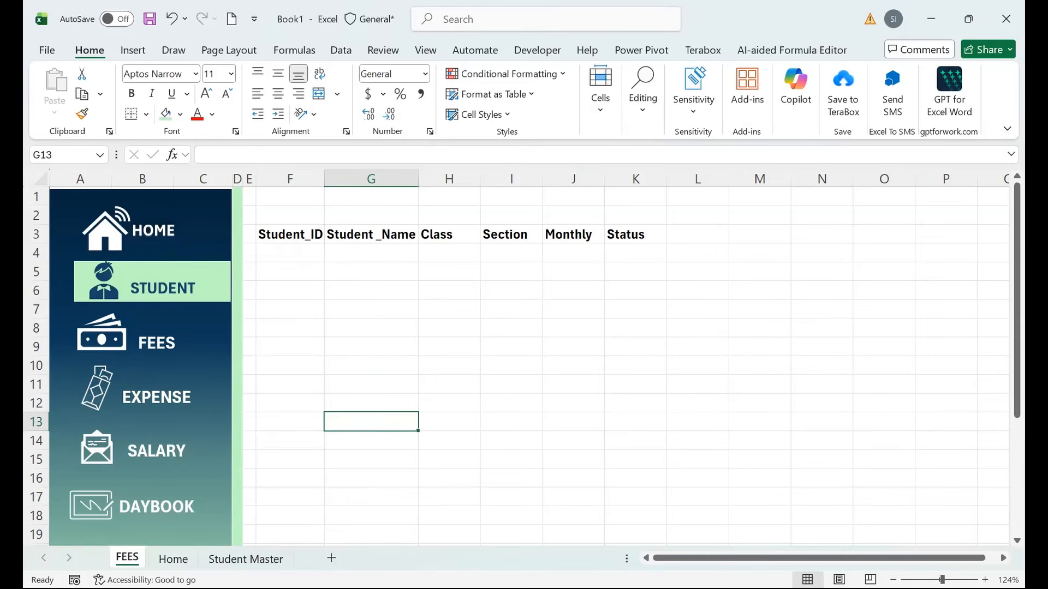
drag(127, 557, 289, 557)
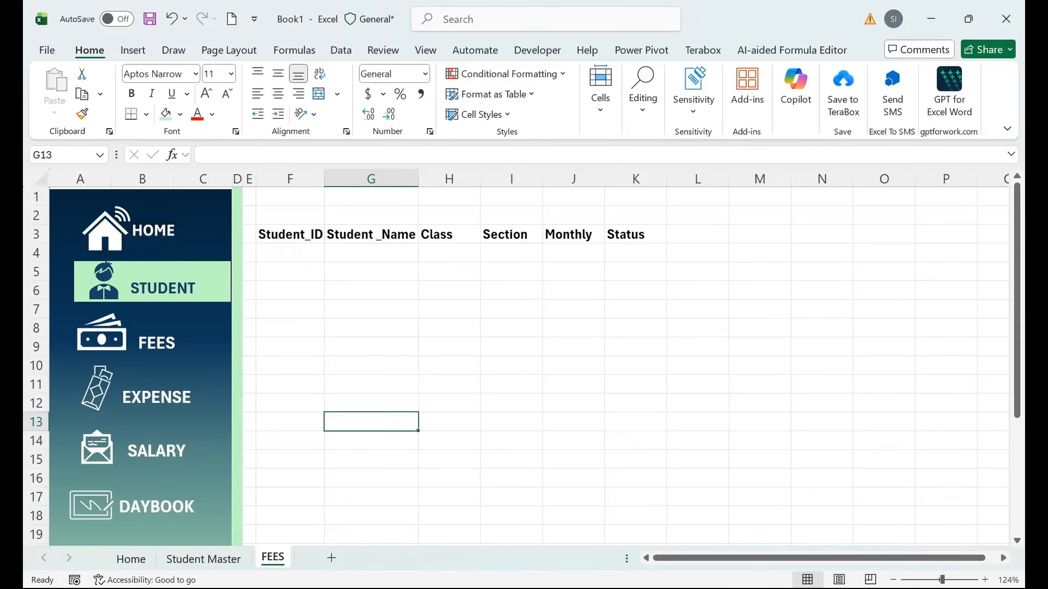
click(175, 343)
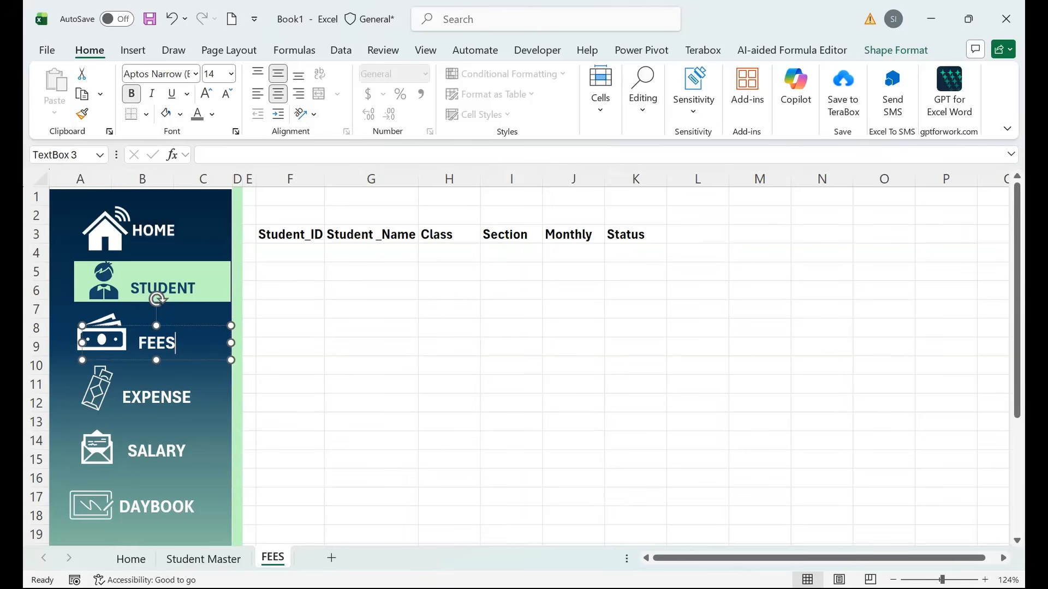
Move the green highlight bar down from STUDENT to the FEES row.
click(198, 288)
click(213, 268)
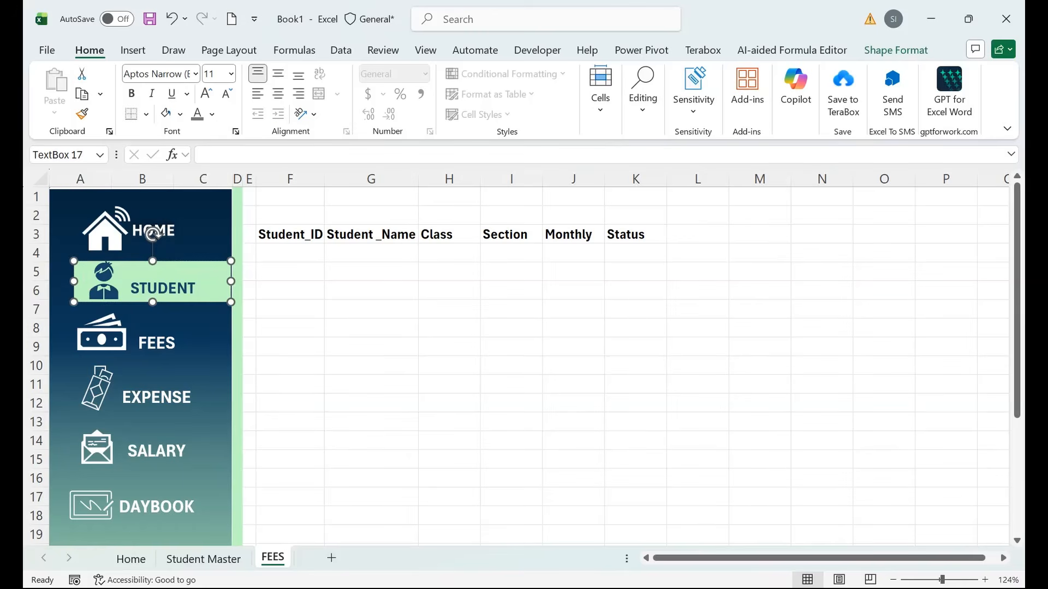
drag(213, 268, 213, 321)
Make the STUDENT icon and STUDENT label text white.
click(176, 288)
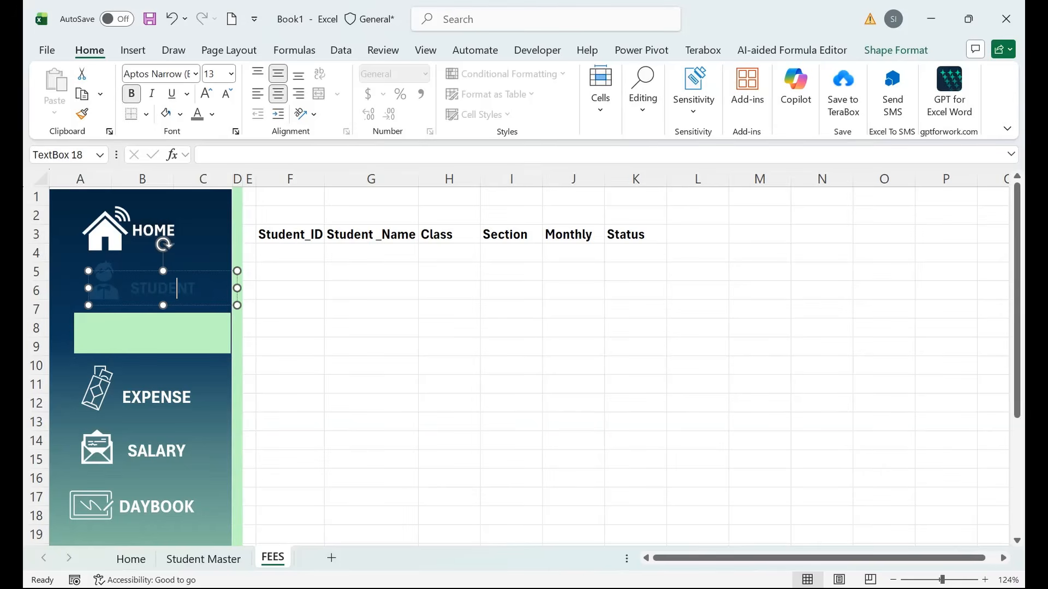
ctrl+click(103, 279)
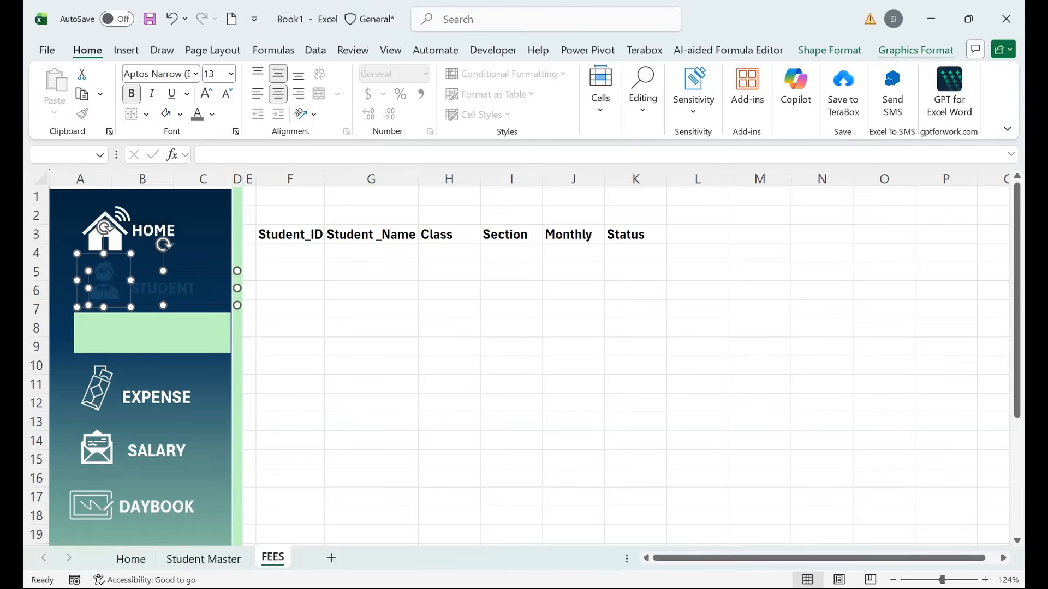
click(916, 50)
click(334, 73)
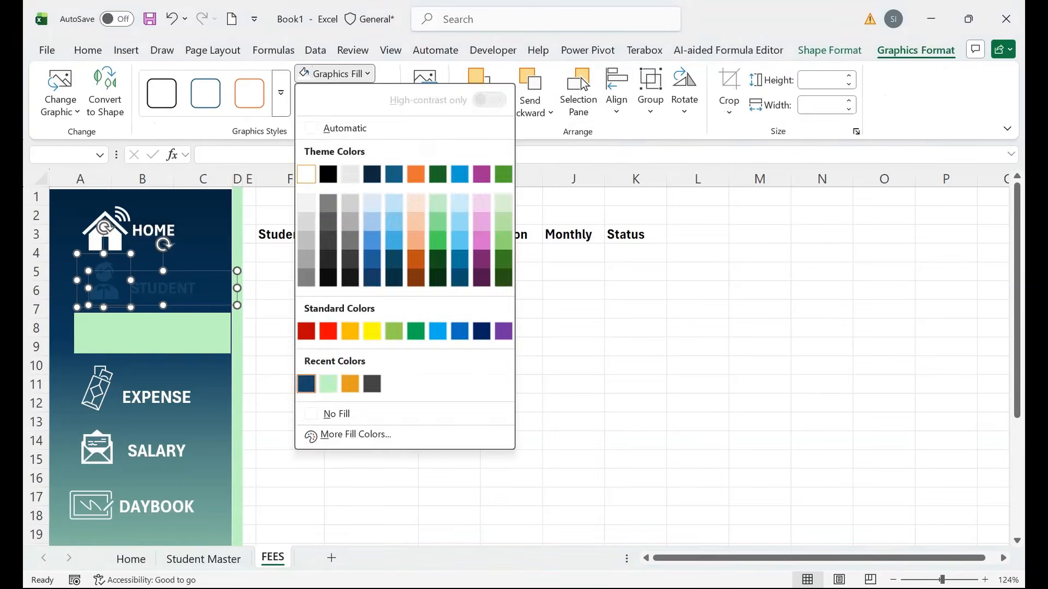
click(306, 174)
click(289, 328)
click(163, 289)
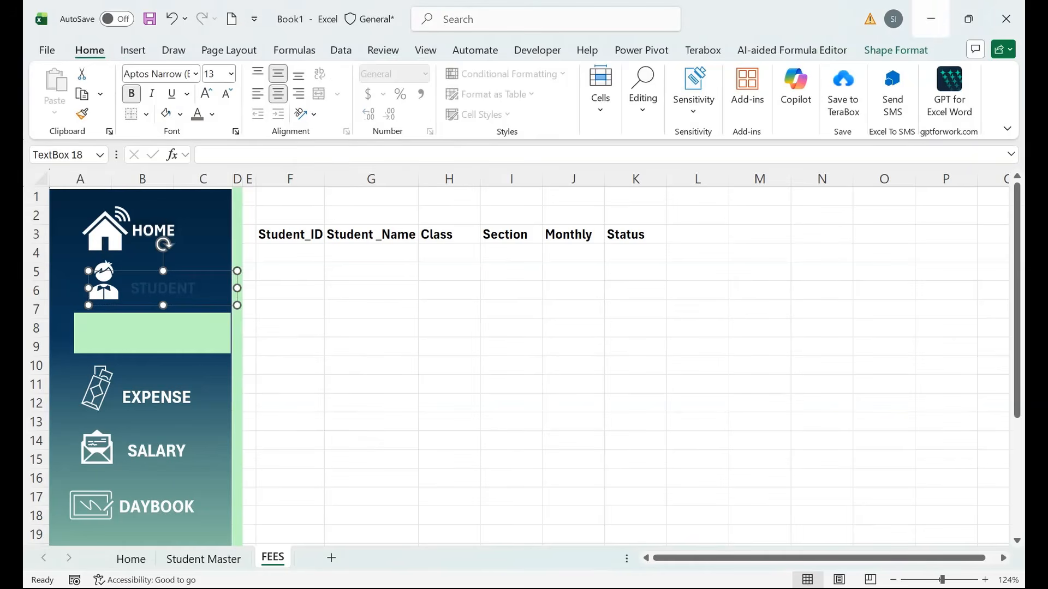
click(895, 50)
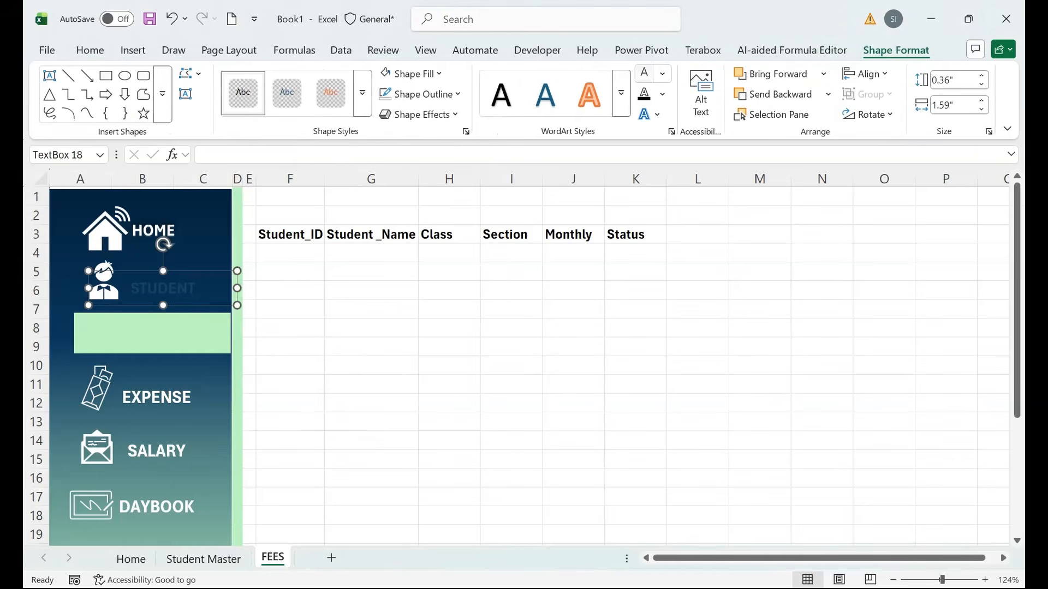
click(644, 73)
click(371, 366)
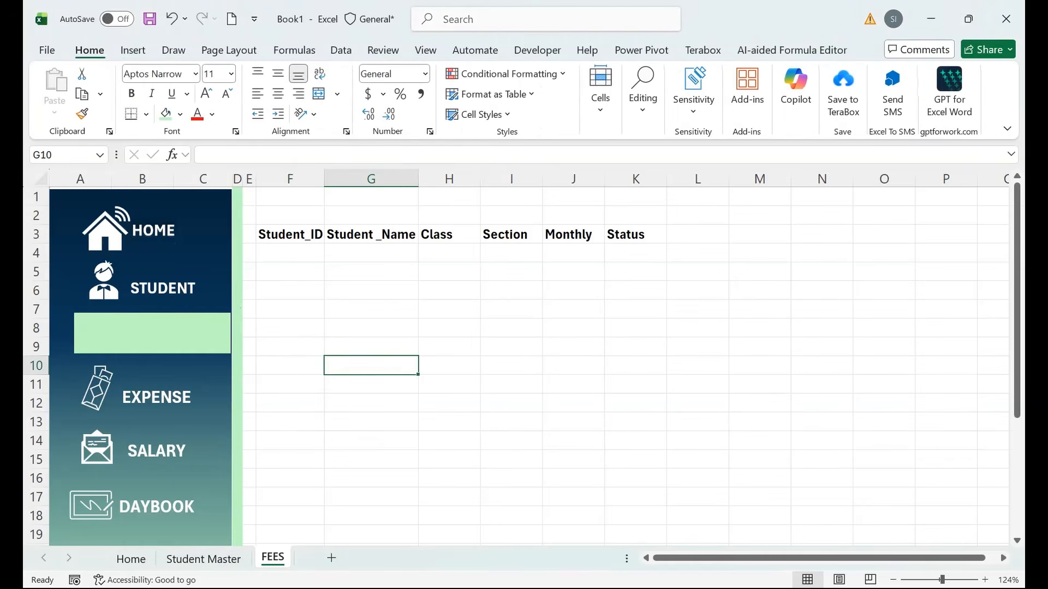
click(83, 327)
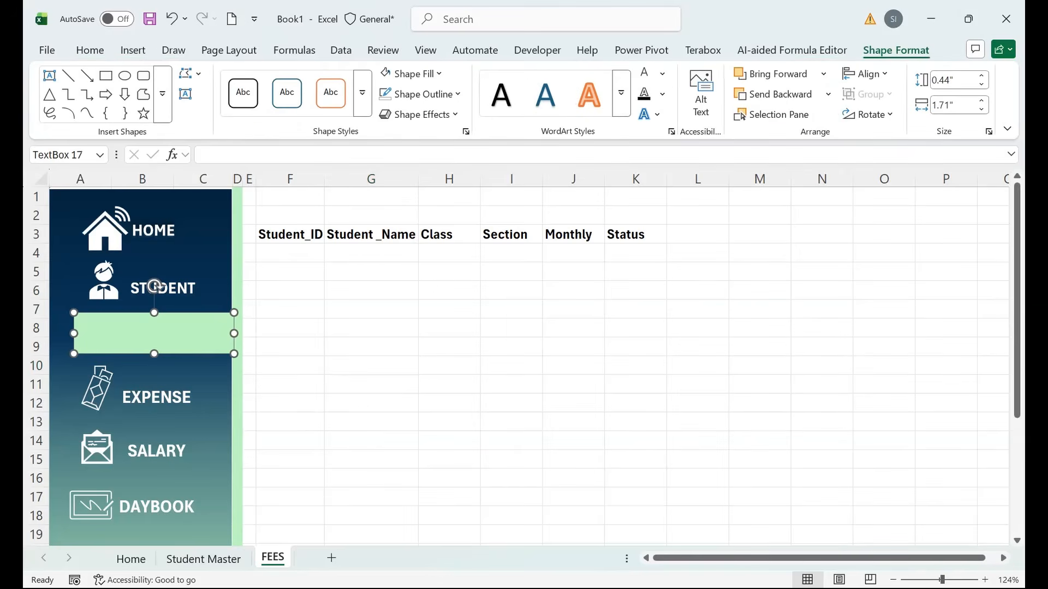
Using the Selection Pane, bring the hidden FEES label in front of the green bar.
click(90, 50)
click(643, 90)
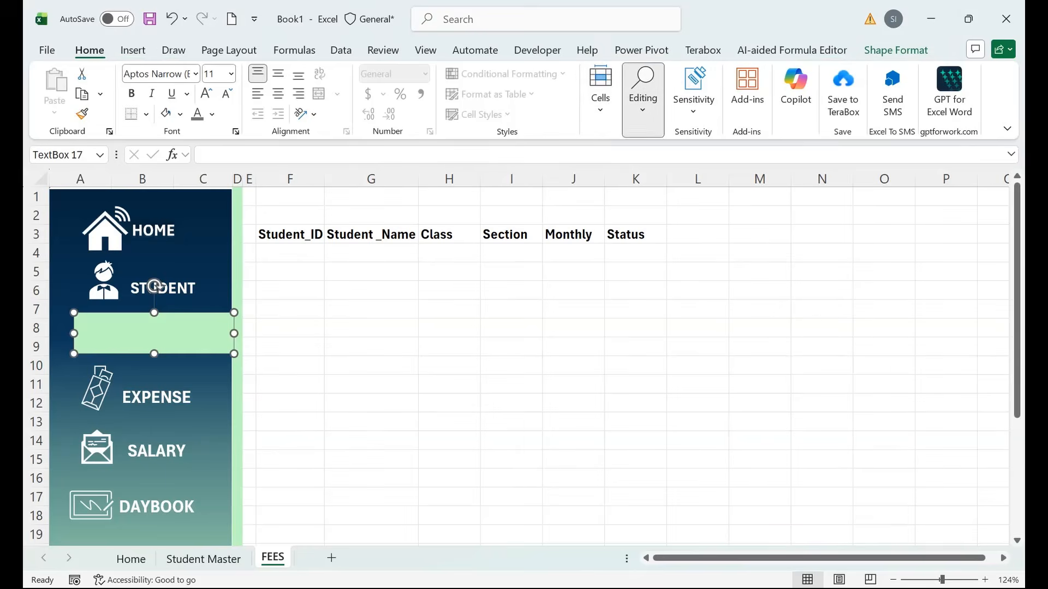
click(758, 164)
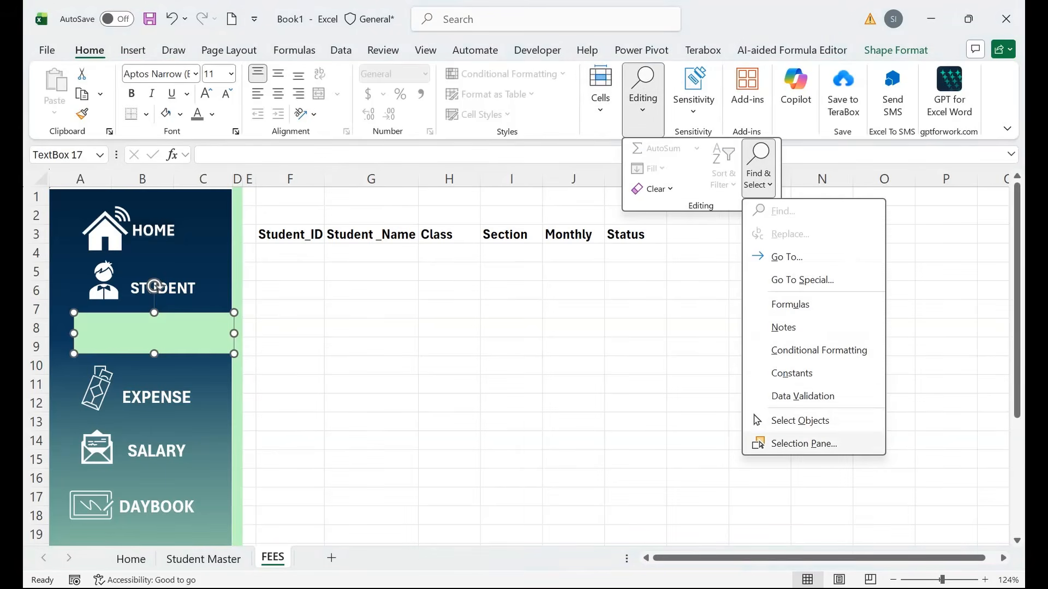
click(804, 443)
click(871, 513)
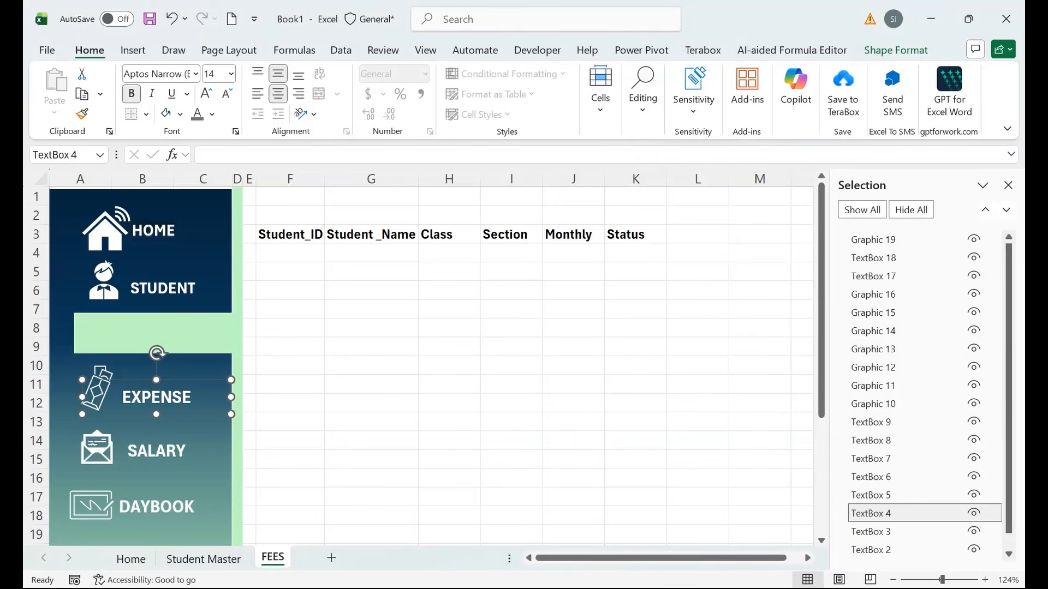
click(871, 531)
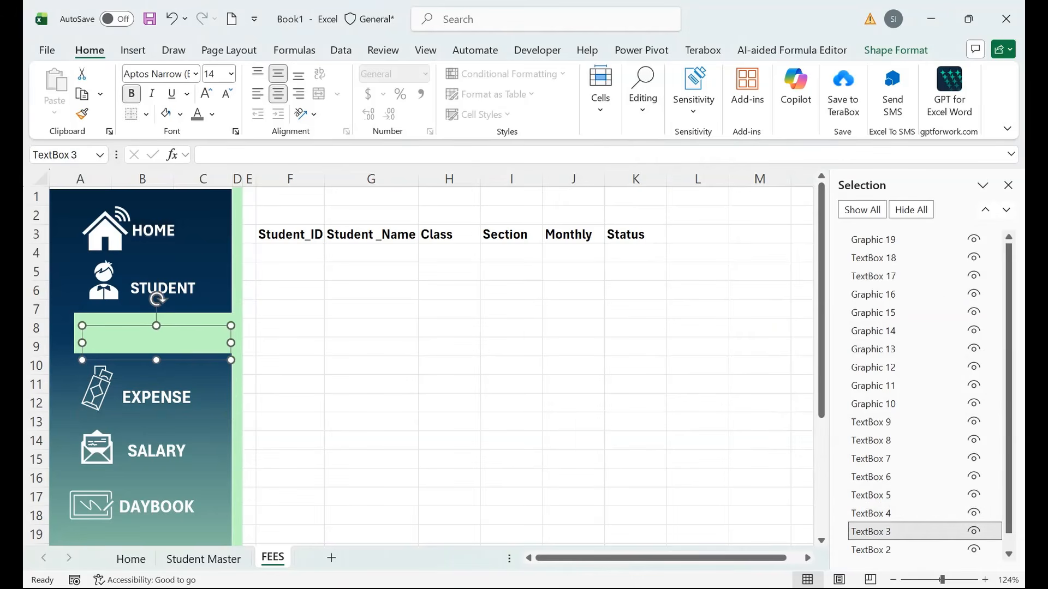
right_click(232, 343)
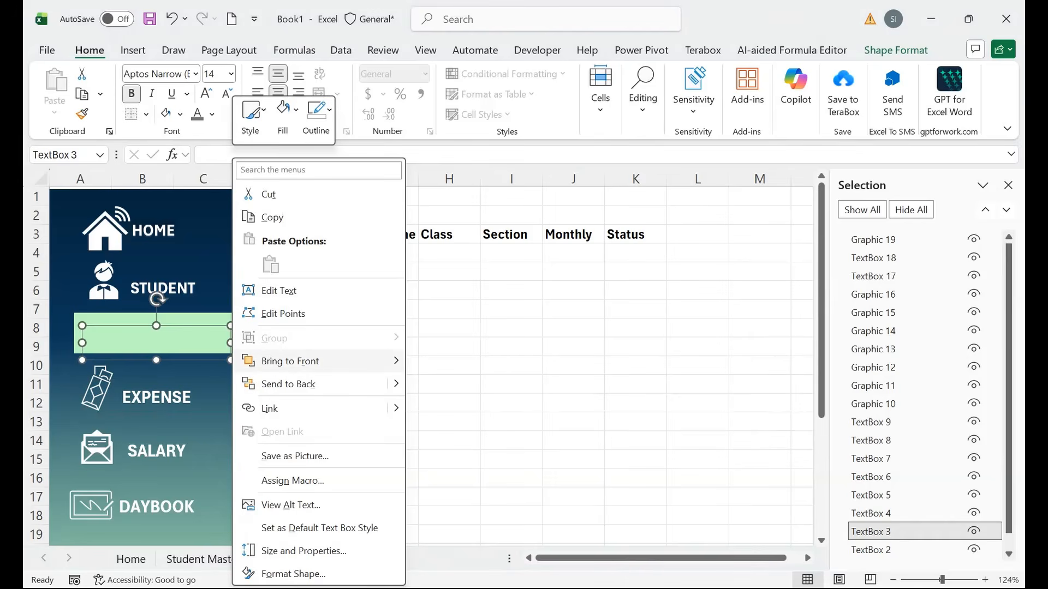
mouse_move(396, 361)
click(463, 362)
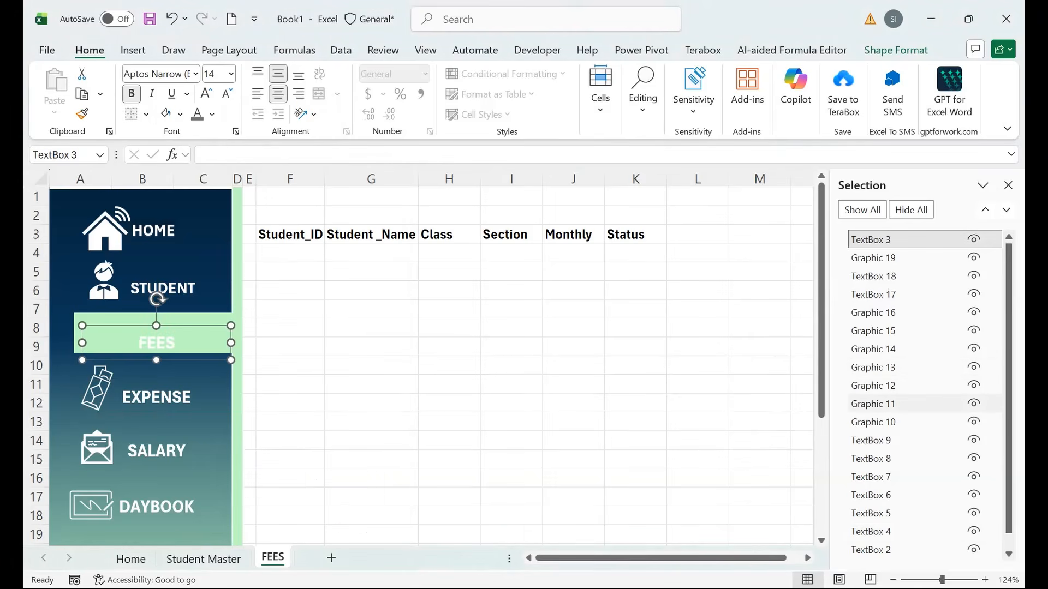
Bring the FEES money icon to the front and fill it dark blue.
click(896, 386)
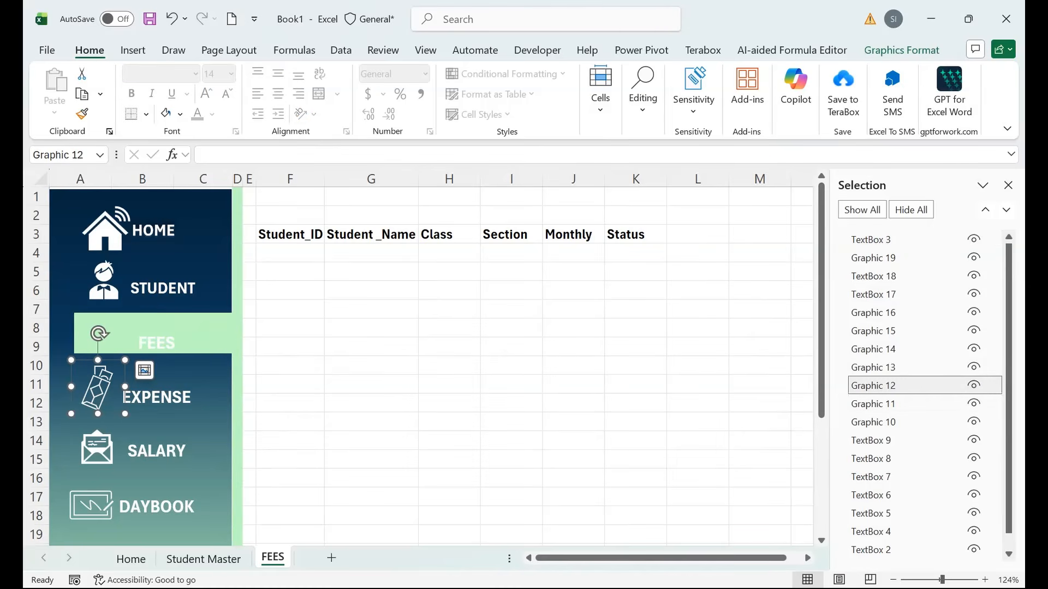
click(896, 404)
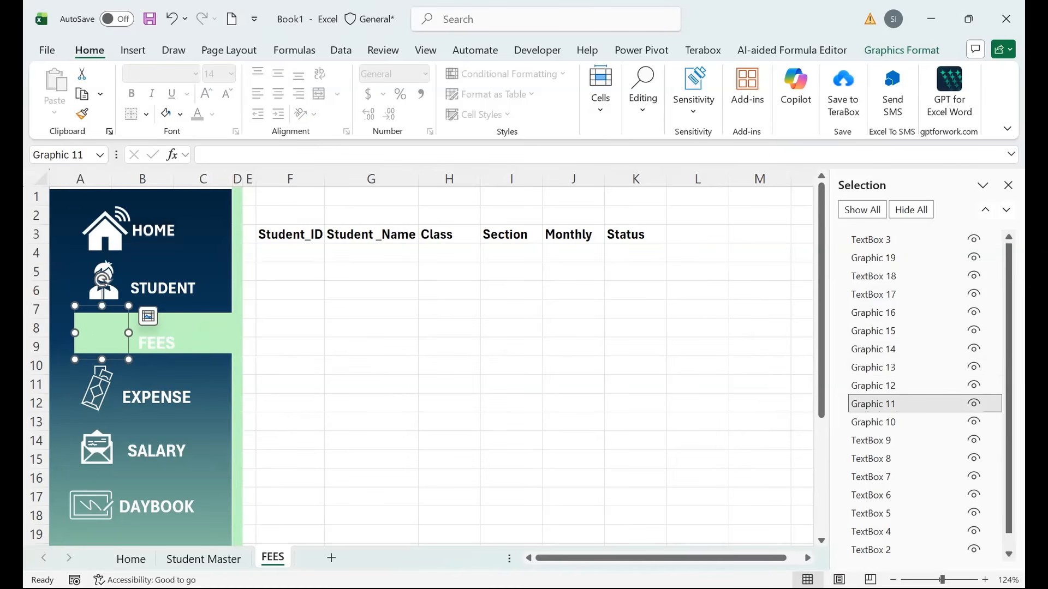
right_click(125, 334)
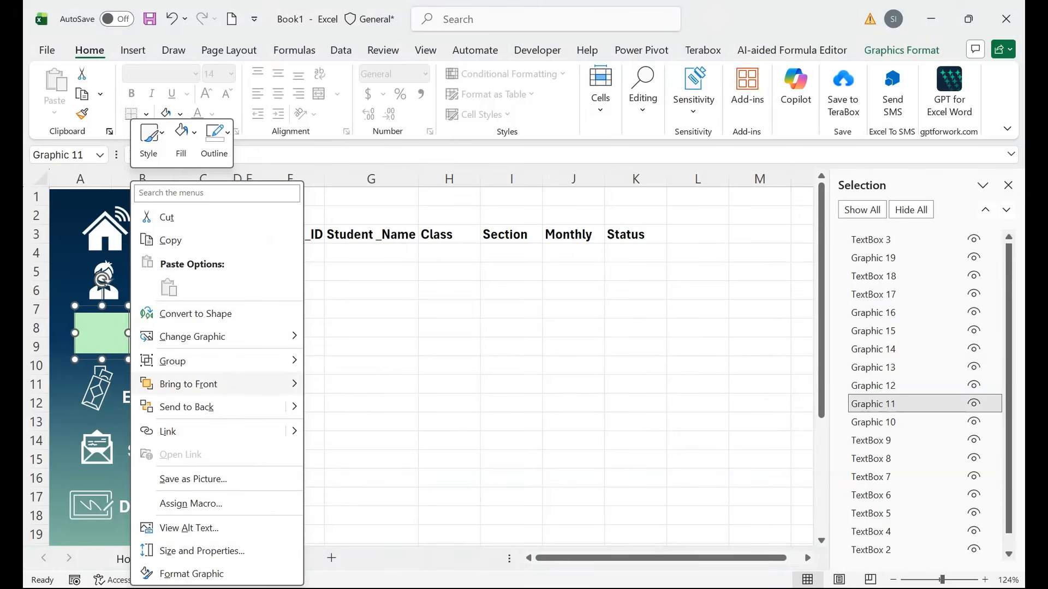
mouse_move(295, 384)
click(361, 385)
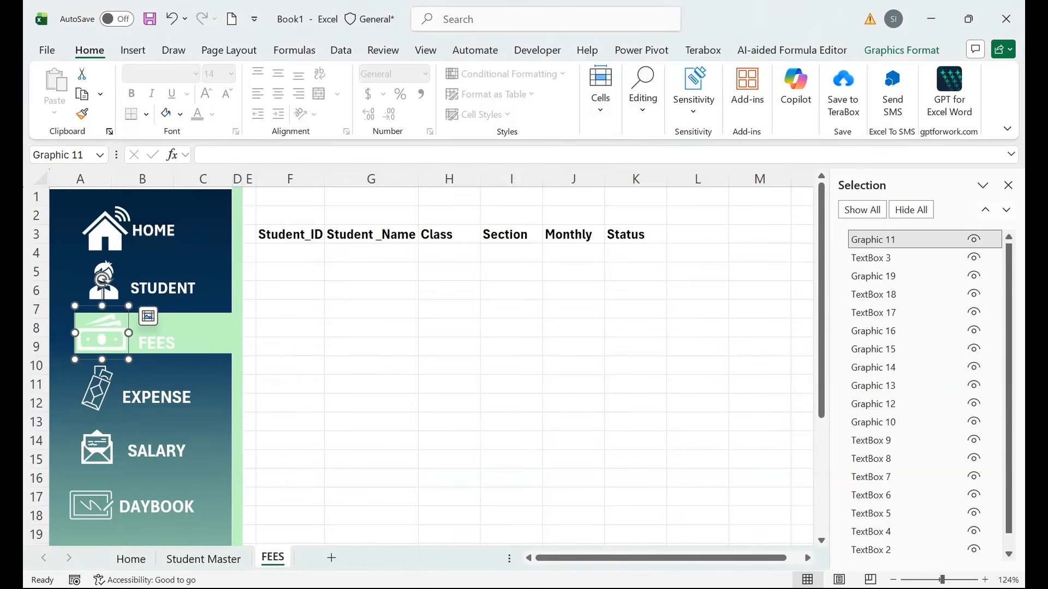
click(901, 49)
click(334, 73)
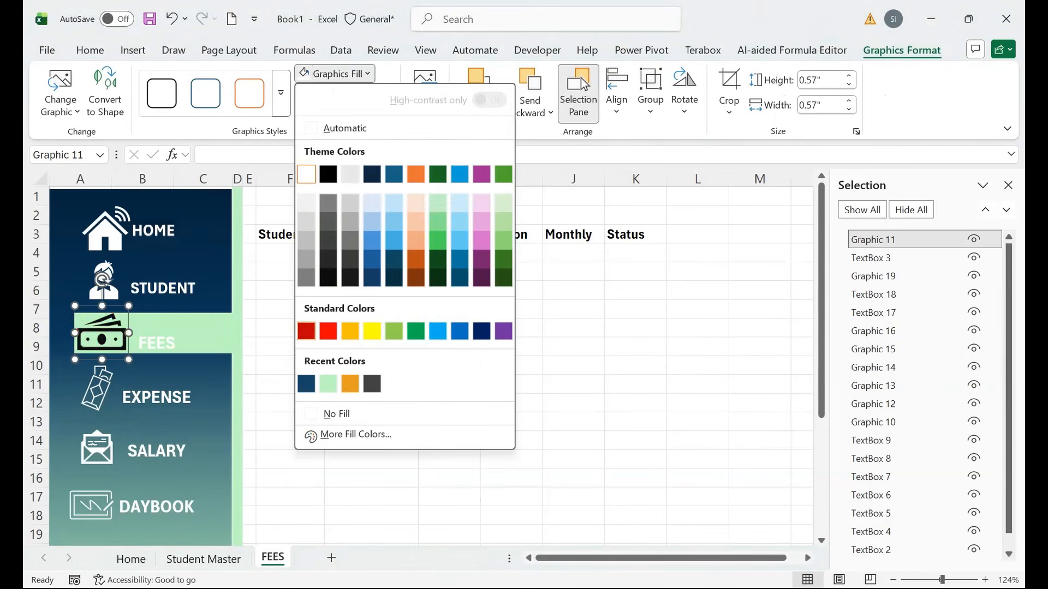
click(306, 384)
Colour the FEES label text dark blue and close the Selection Pane.
click(166, 342)
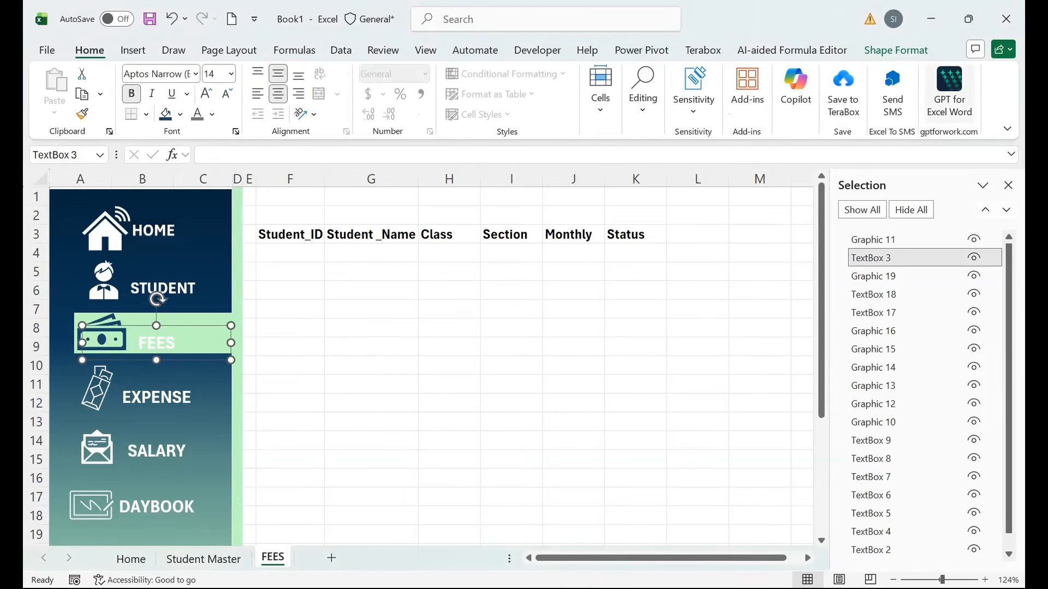
click(896, 50)
click(661, 74)
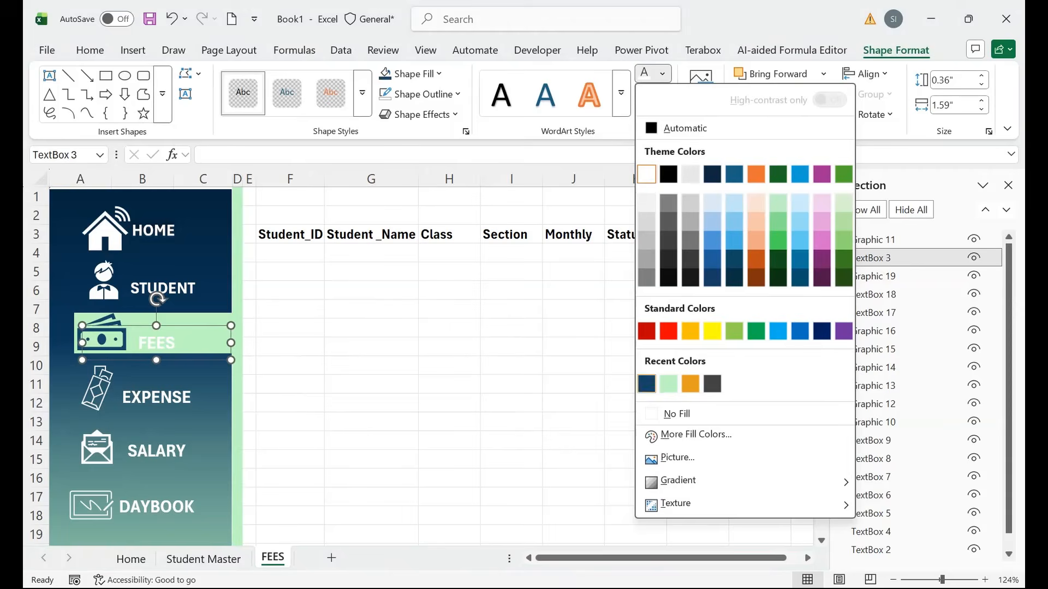
click(646, 382)
click(511, 384)
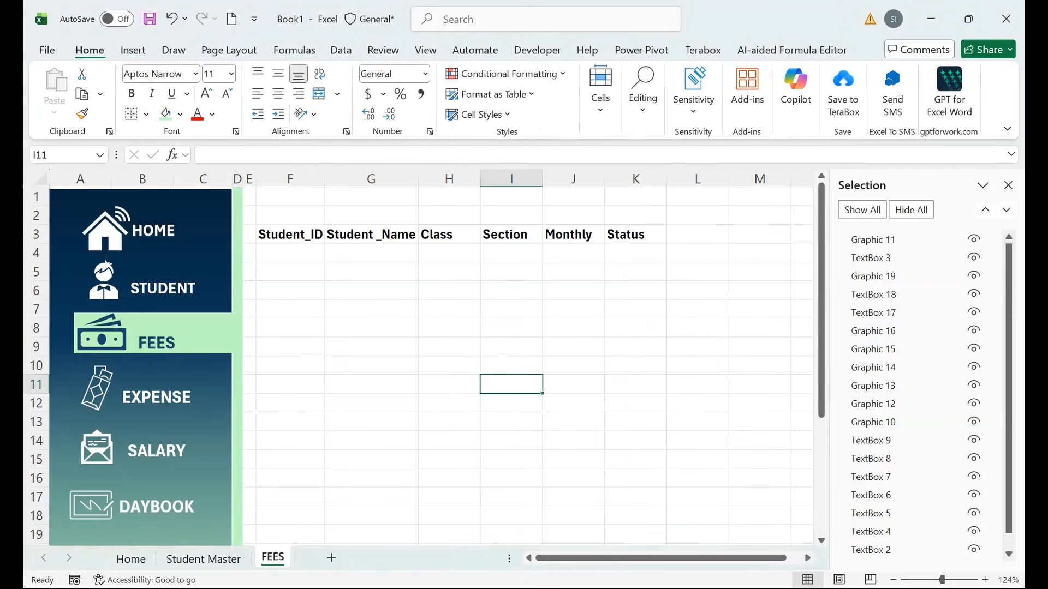
click(1008, 185)
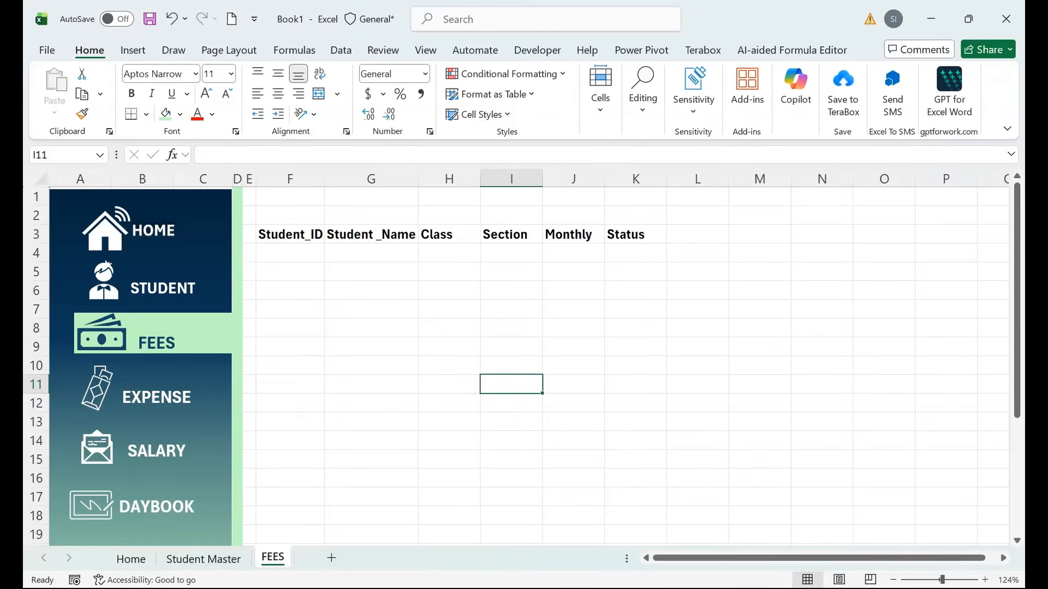
On Student Master, type the ST- student ID IF formula into F4.
click(203, 559)
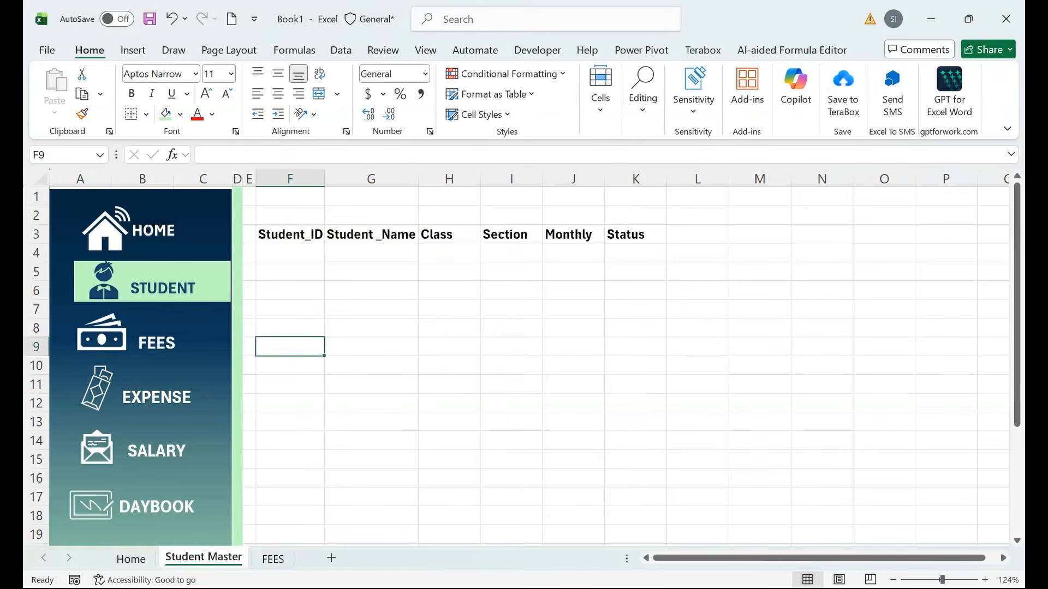
click(290, 254)
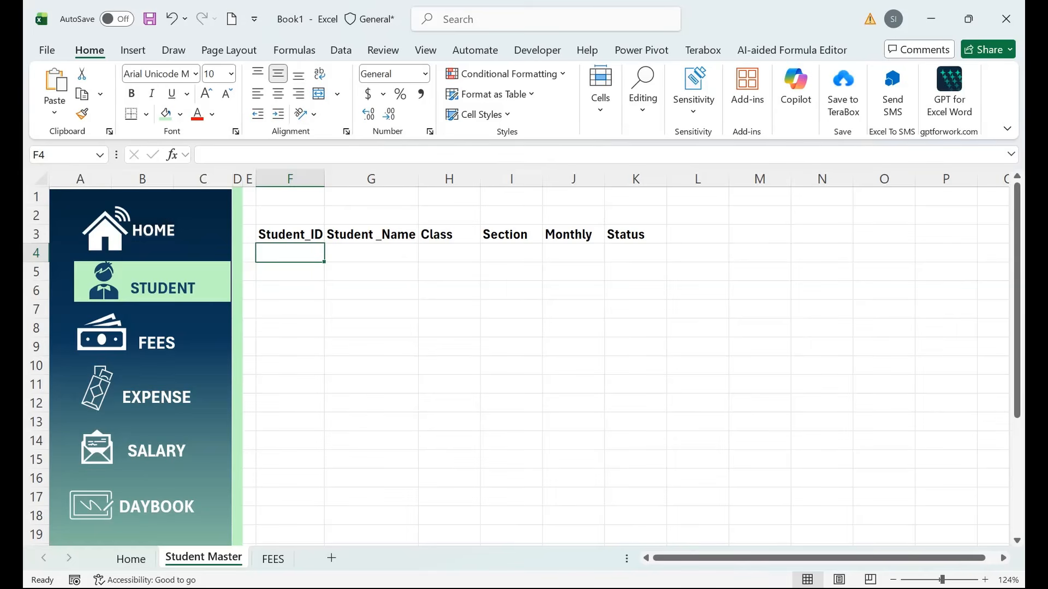
text(=IF()
key(Right)
text(=)
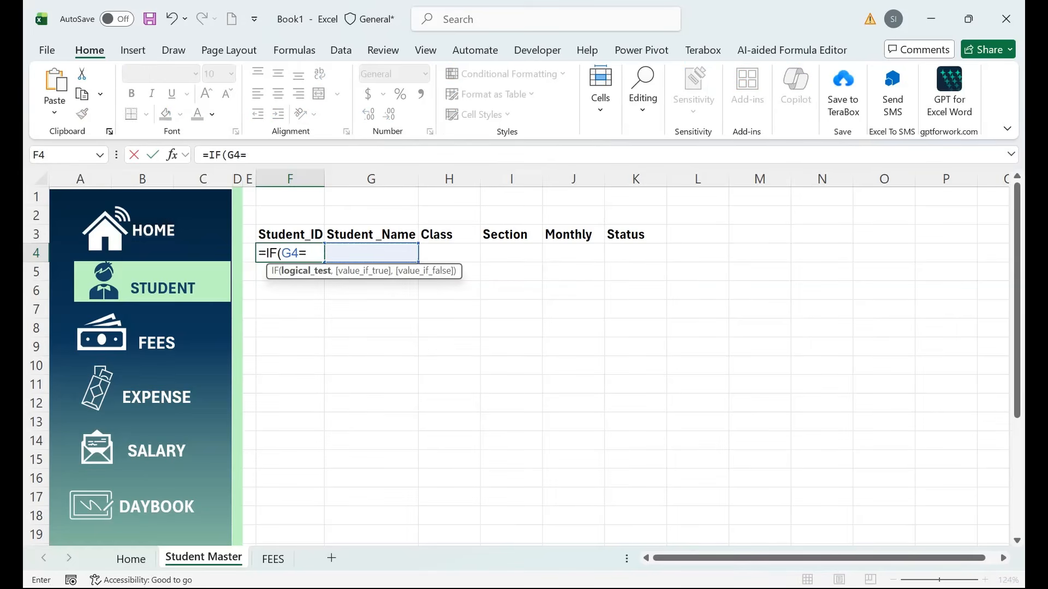
text("","")
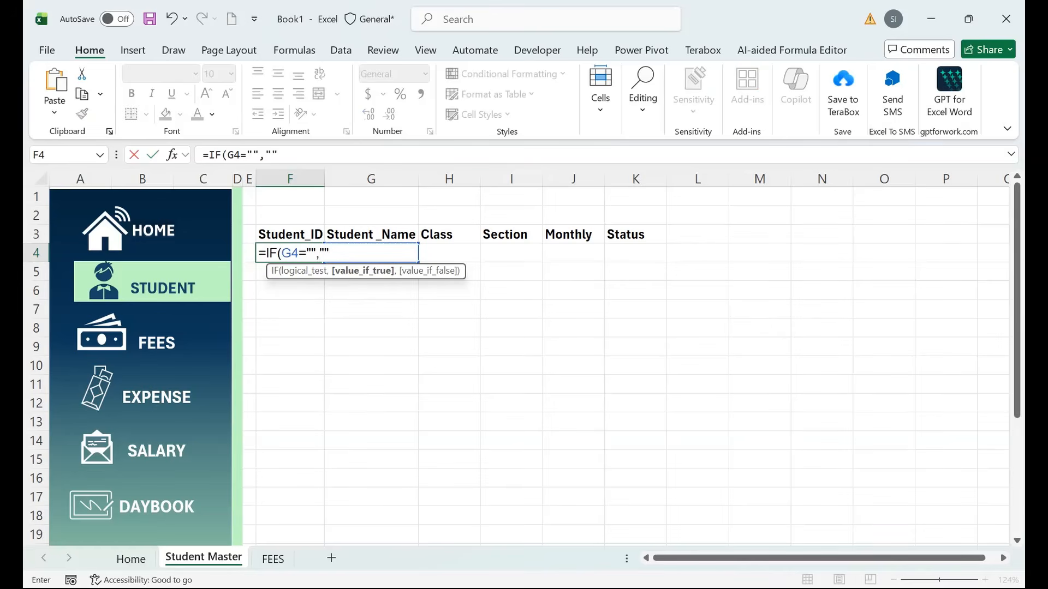
text(<)
key(BackSpace)
text(,)
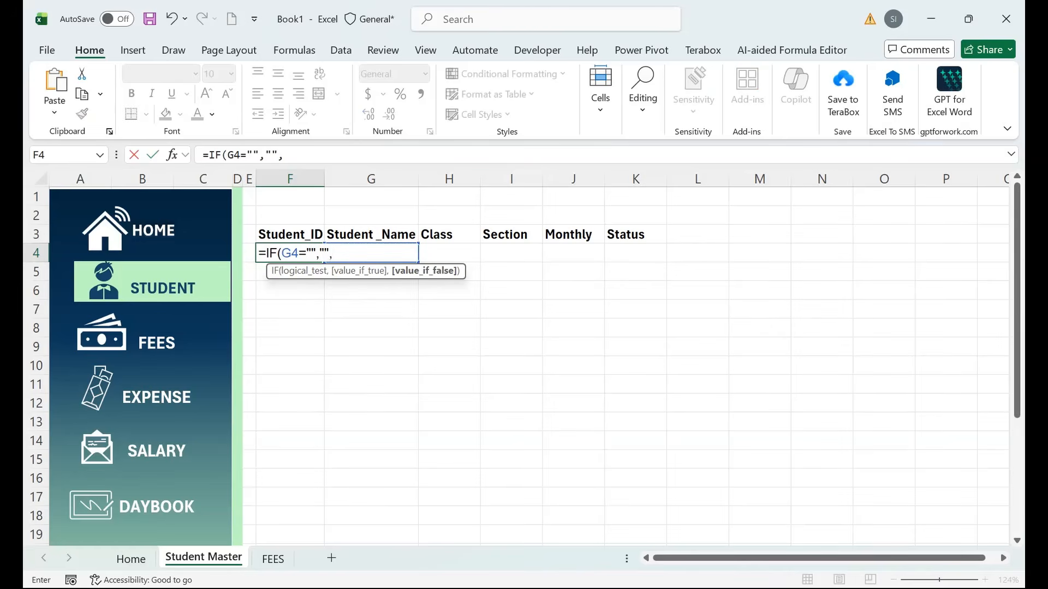
text(="ST-" & TEXT(ROW(A1),"000"))
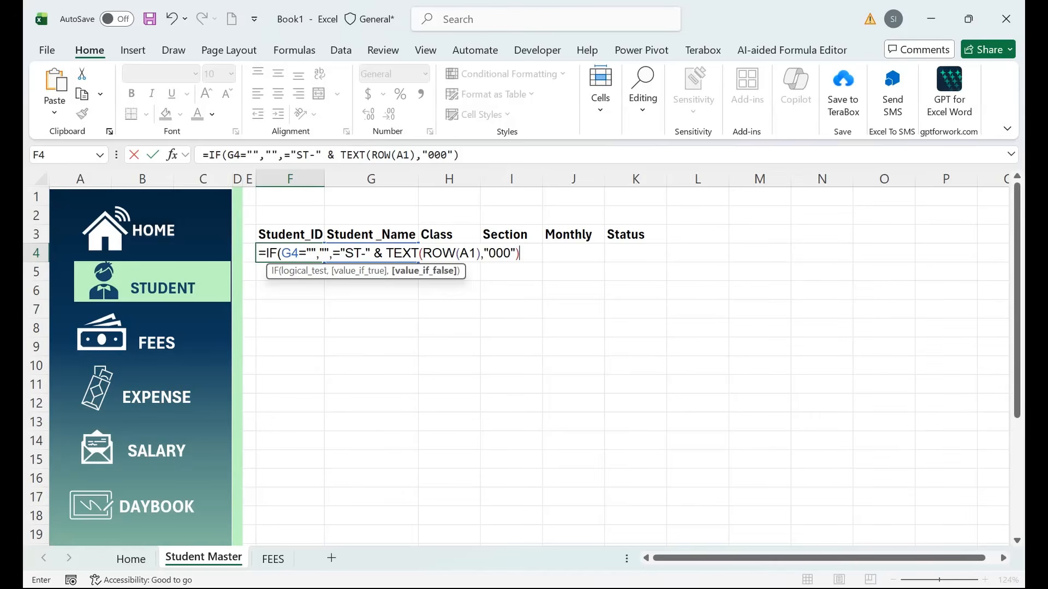
click(345, 253)
key(BackSpace)
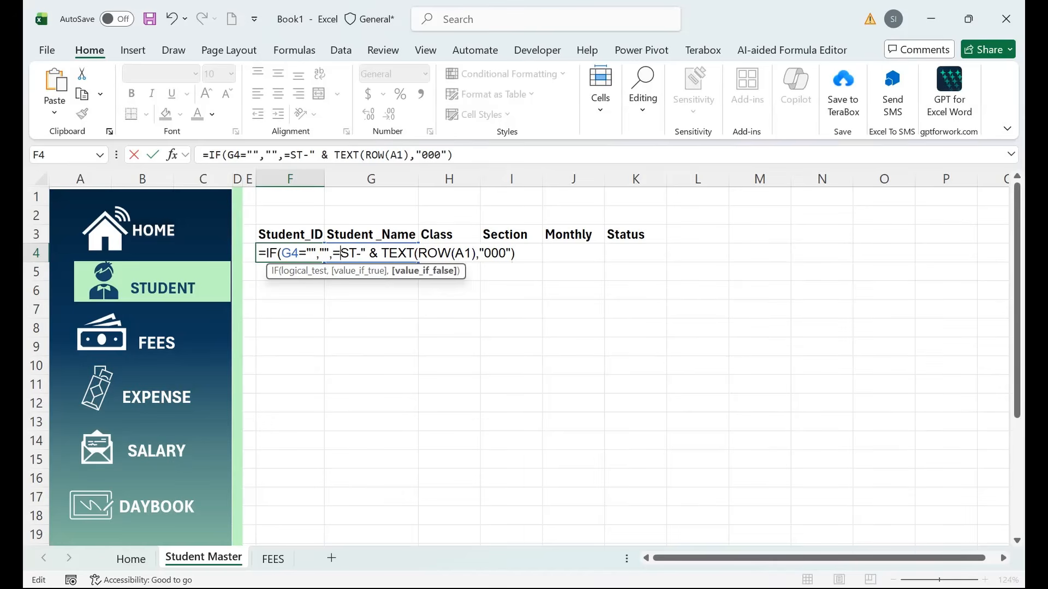
key(BackSpace)
text(")
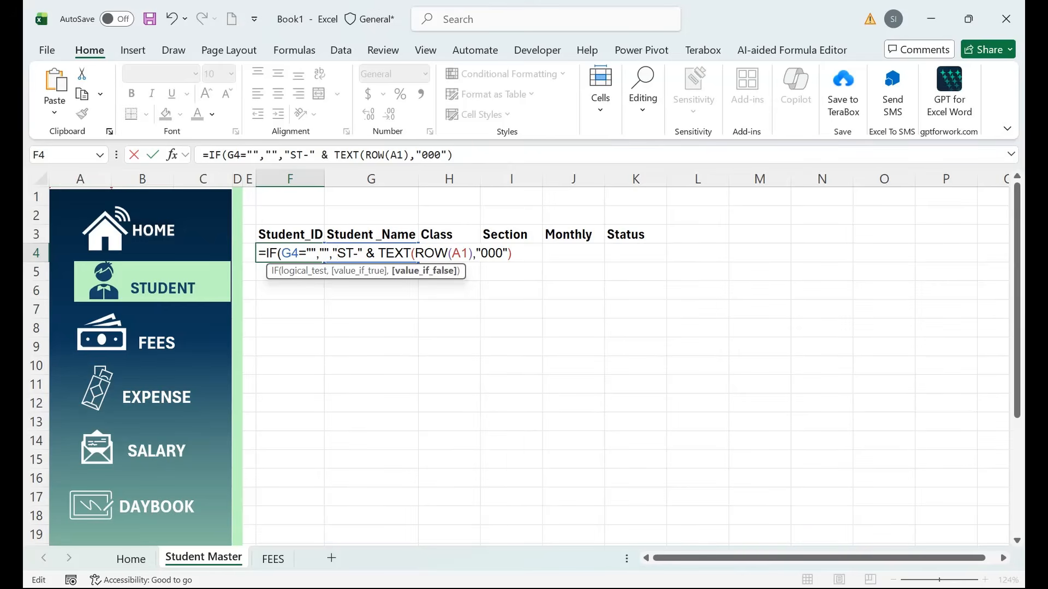
Fix the formula so F4 reads =IF(G4="","","ST-"&TEXT(ROW(A1),"000")), accepting Excel's correction.
drag(508, 253, 480, 253)
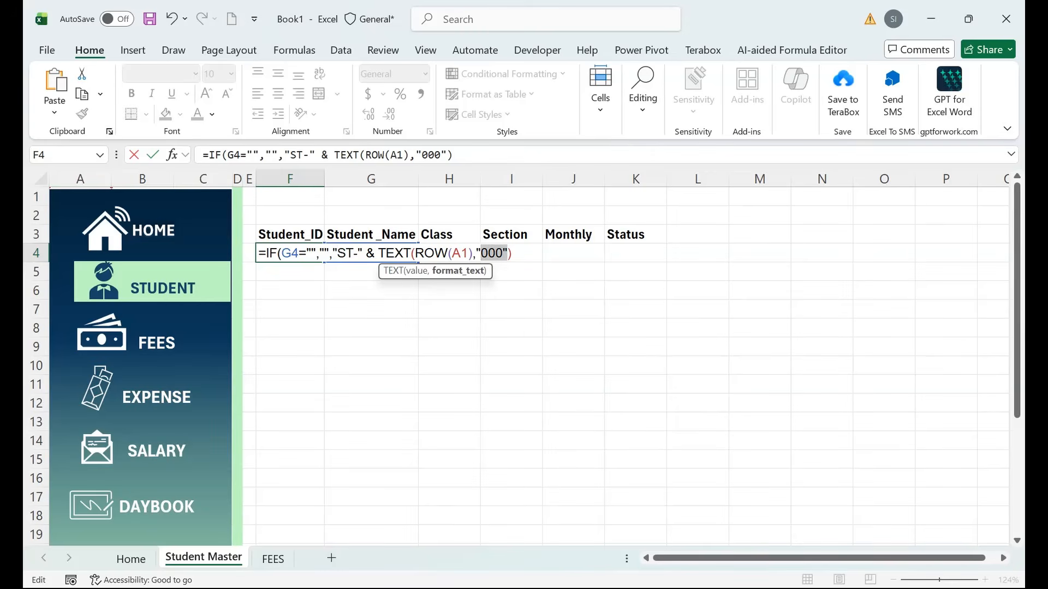
click(473, 254)
key(End)
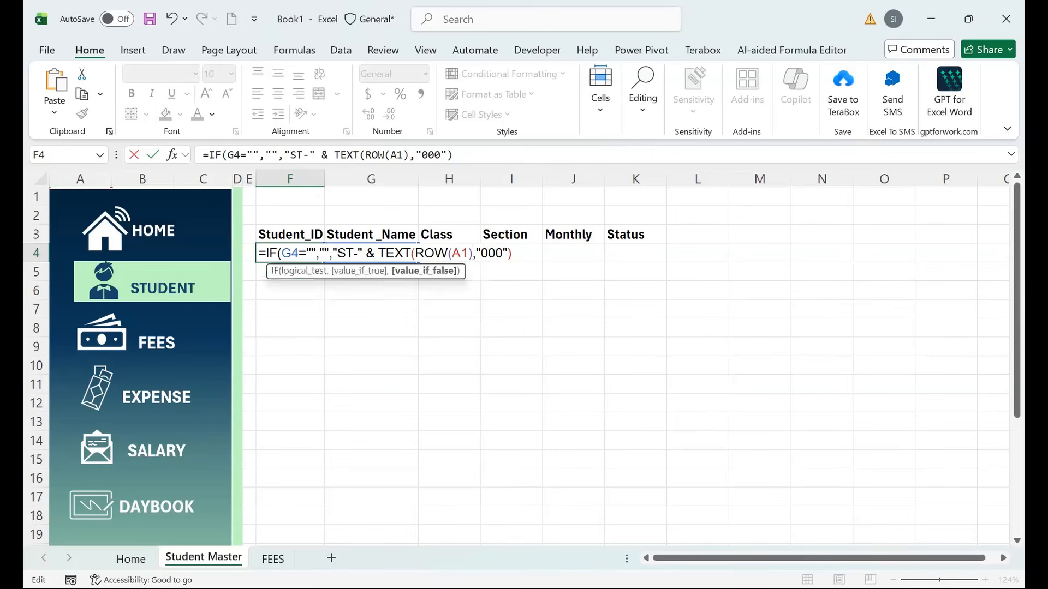
key(Return)
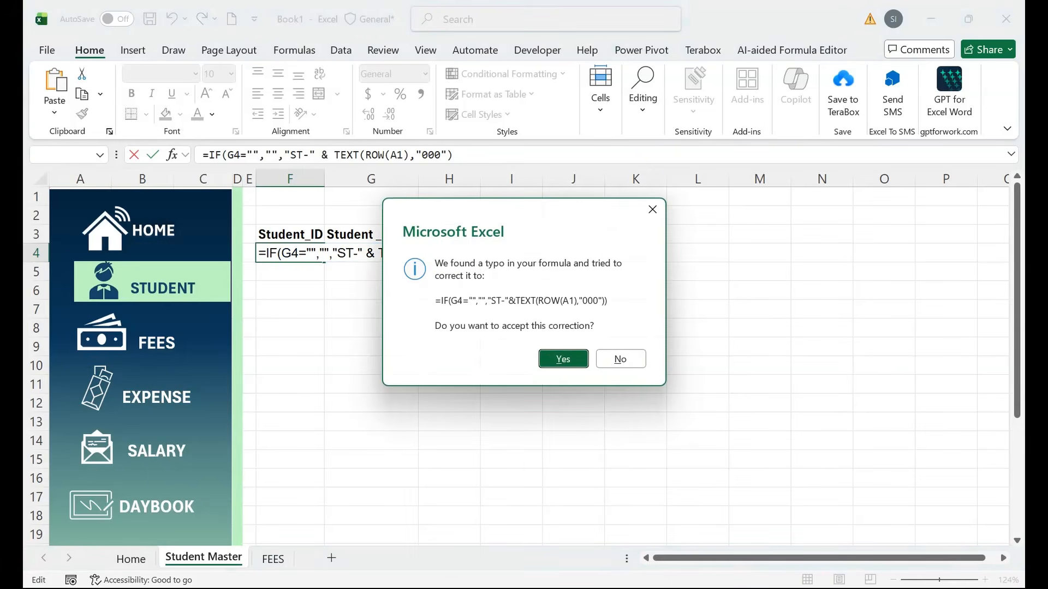
key(Return)
key(Up)
key(F2)
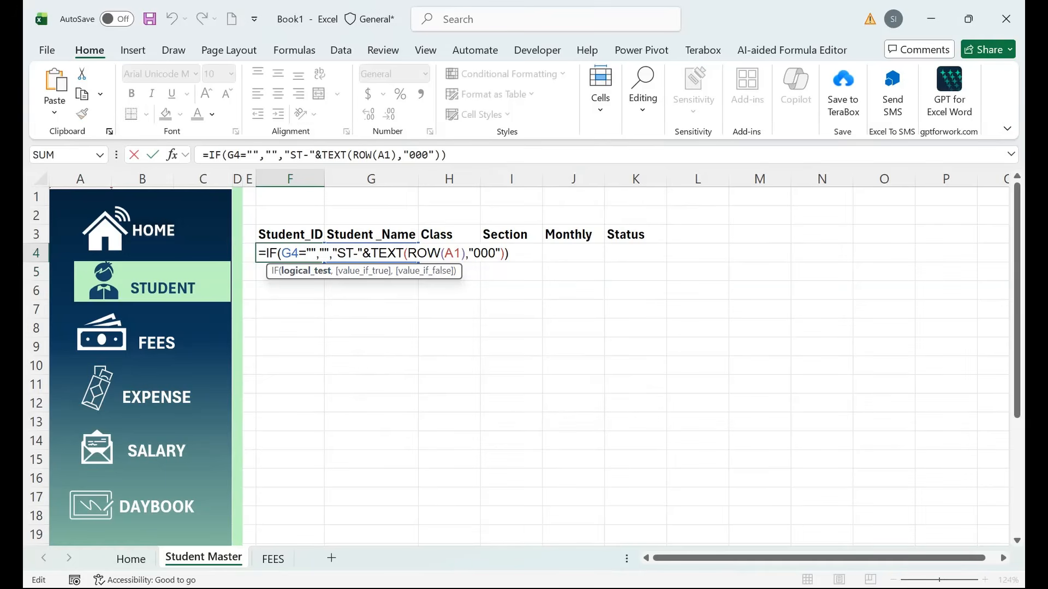
key(Return)
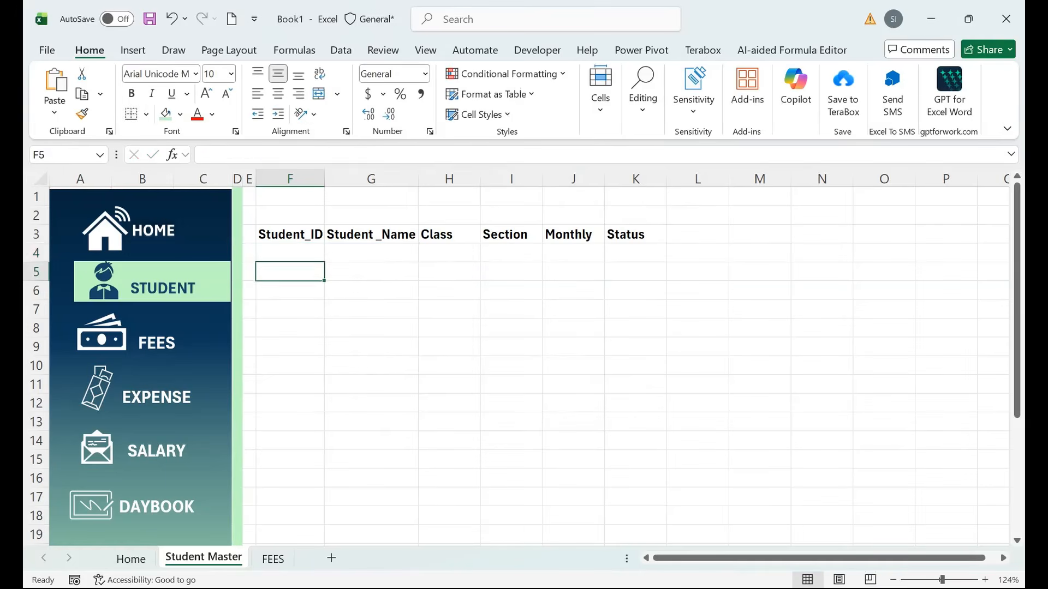
key(Up)
Fill the F4 ID formula down through F4:F100 with Ctrl+D.
drag(325, 262, 323, 524)
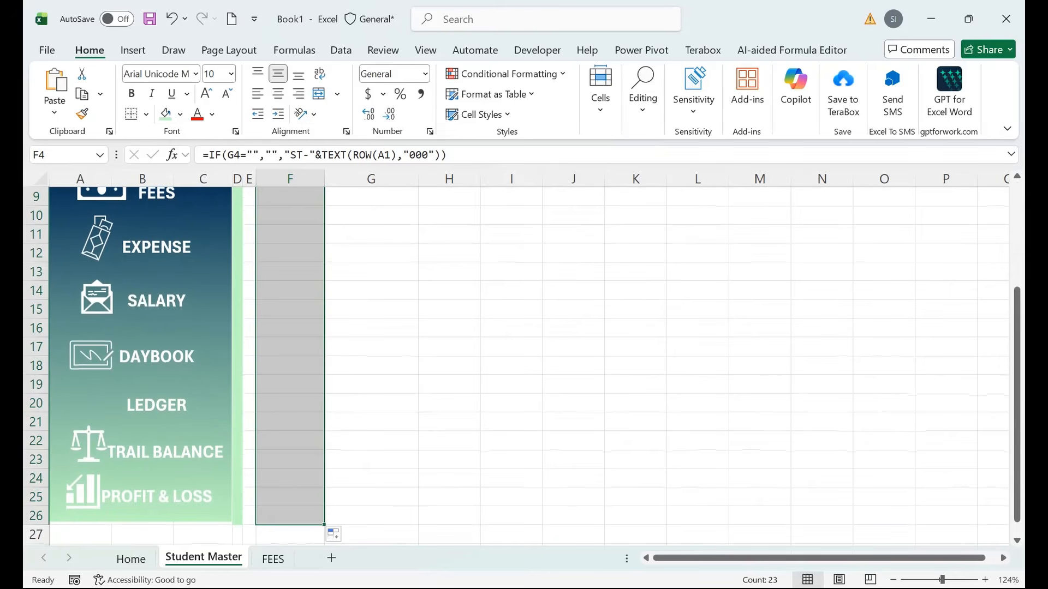
click(64, 155)
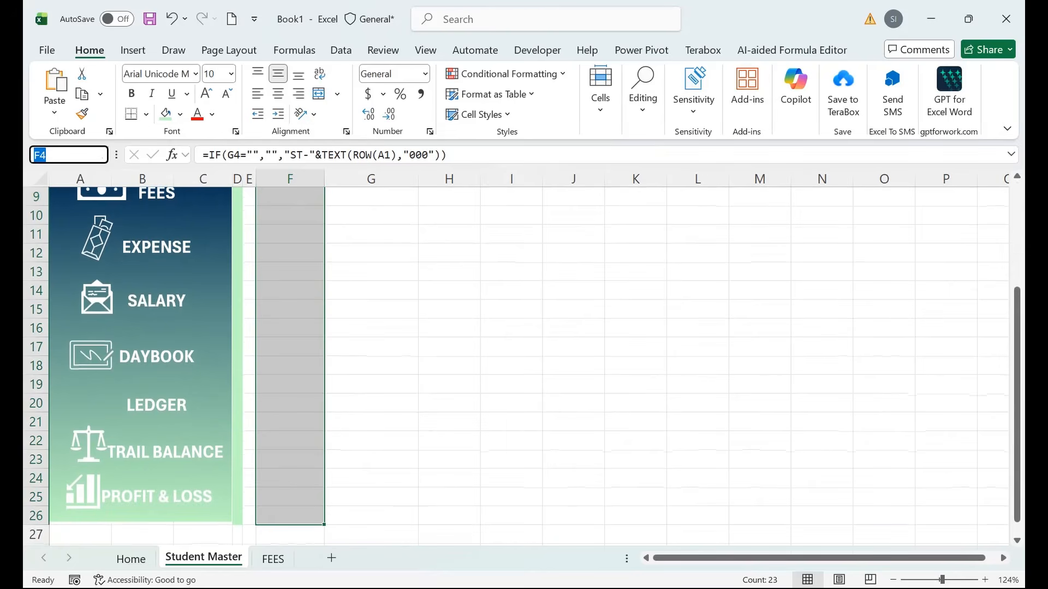
text(f100)
key(shift+Return)
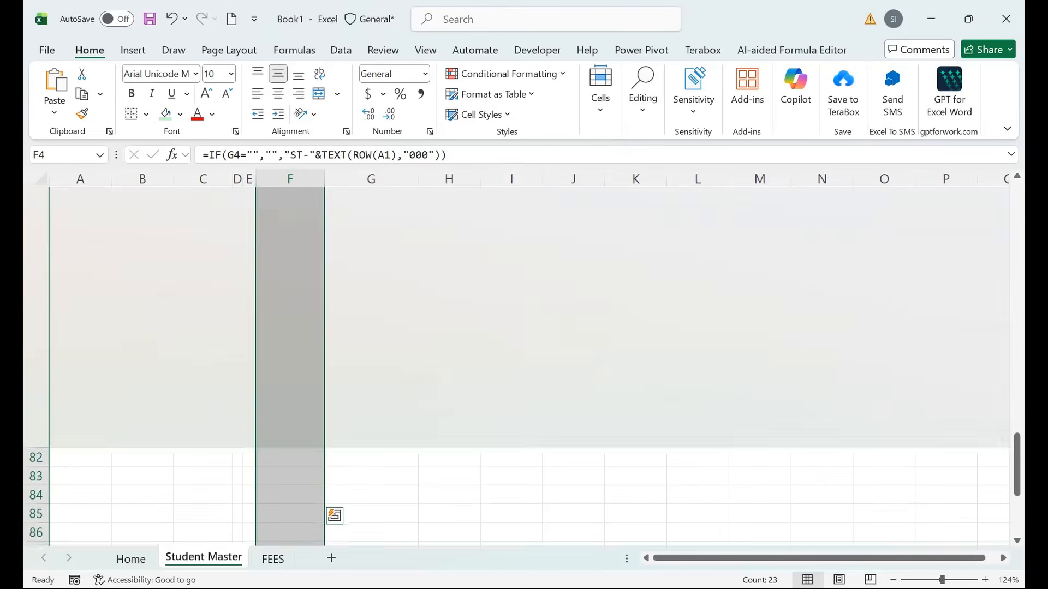
key(ctrl+d)
key(ctrl+Up)
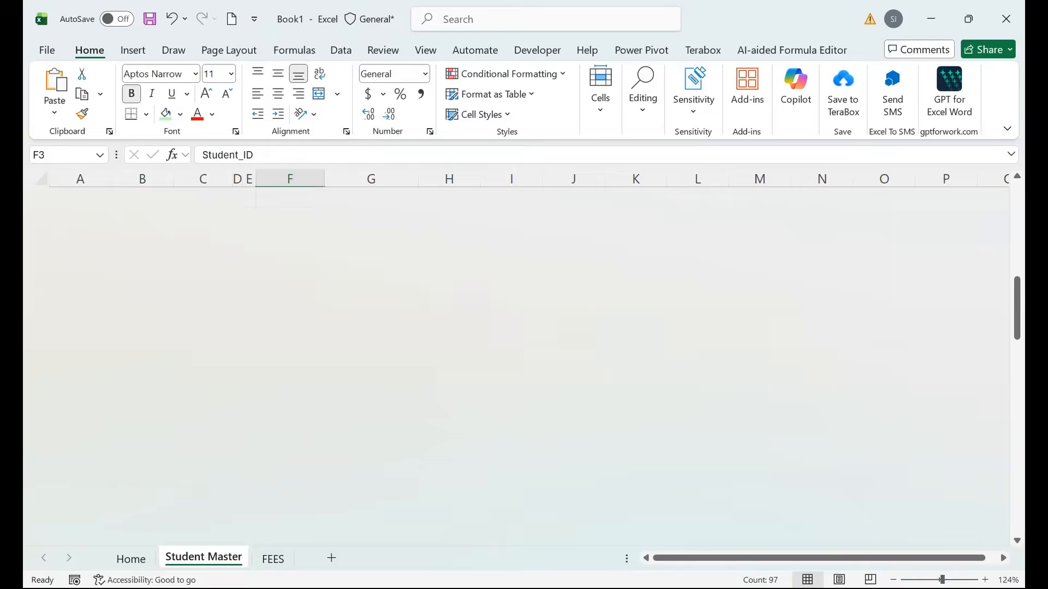
key(ctrl+Up)
key(Right)
key(ctrl+Down)
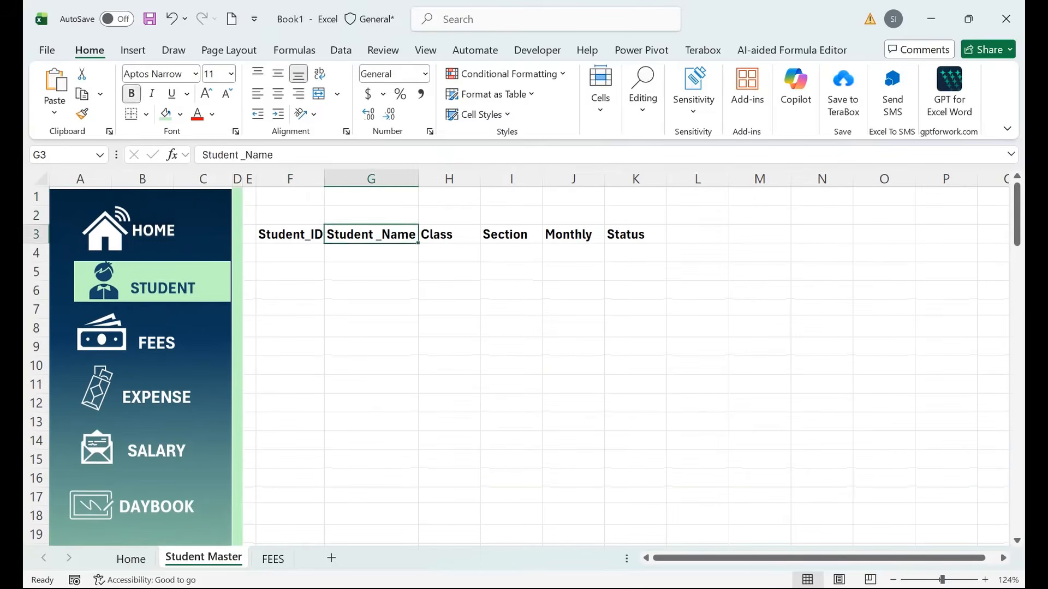
Enter the first student's name, class Five, section A and monthly fee 5000 in row 4.
key(Down)
text(aHMED)
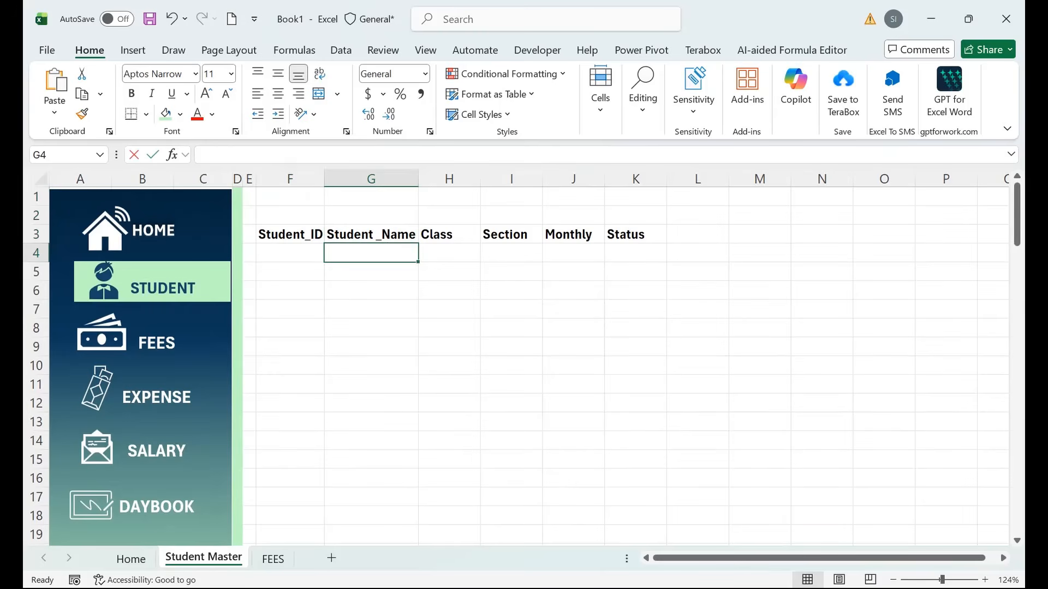
key(Return)
key(Up)
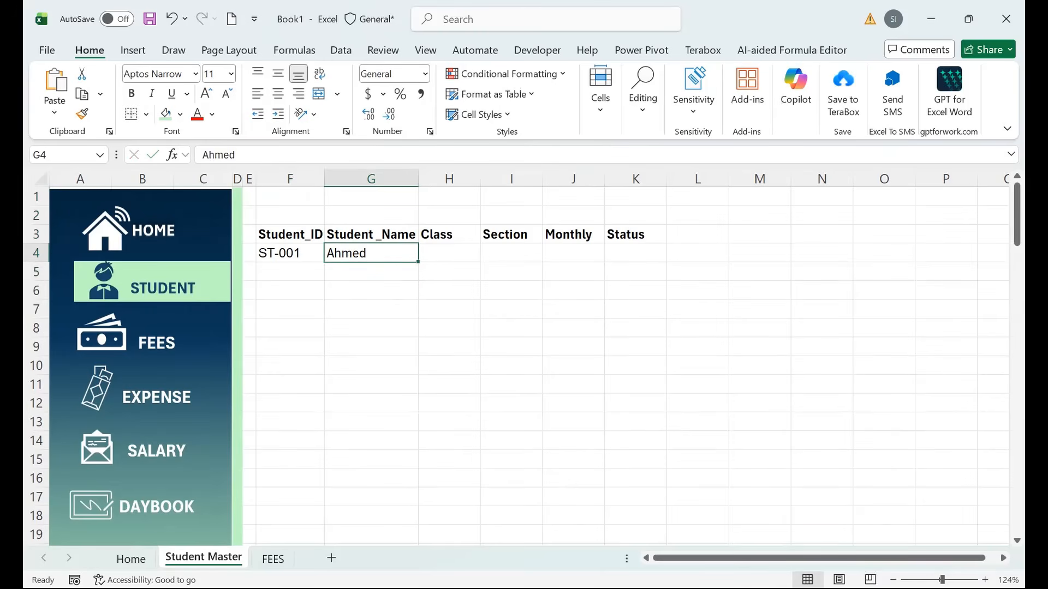
key(Right)
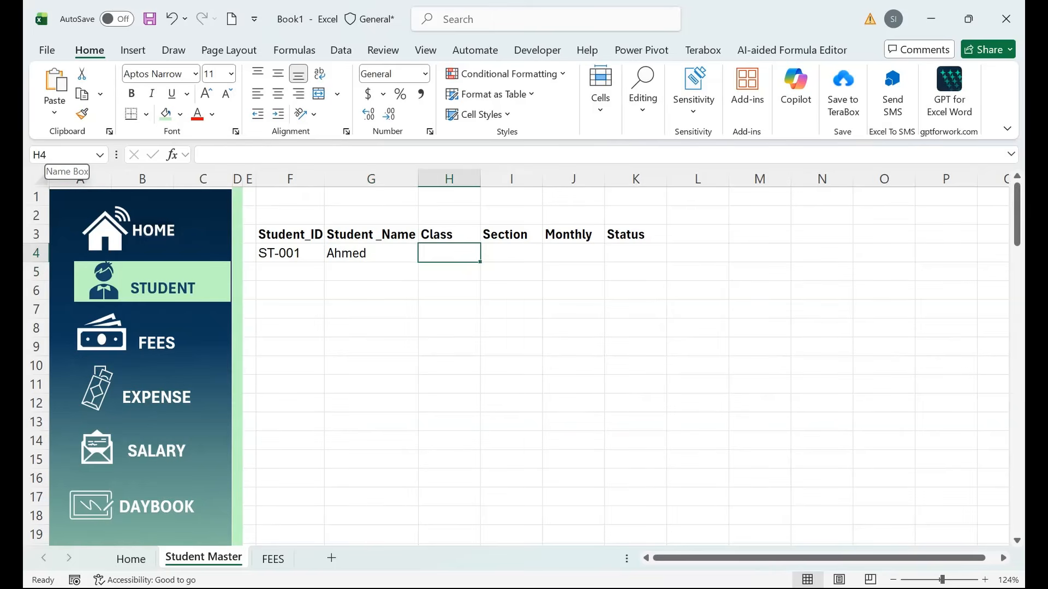
text(Five)
key(Tab)
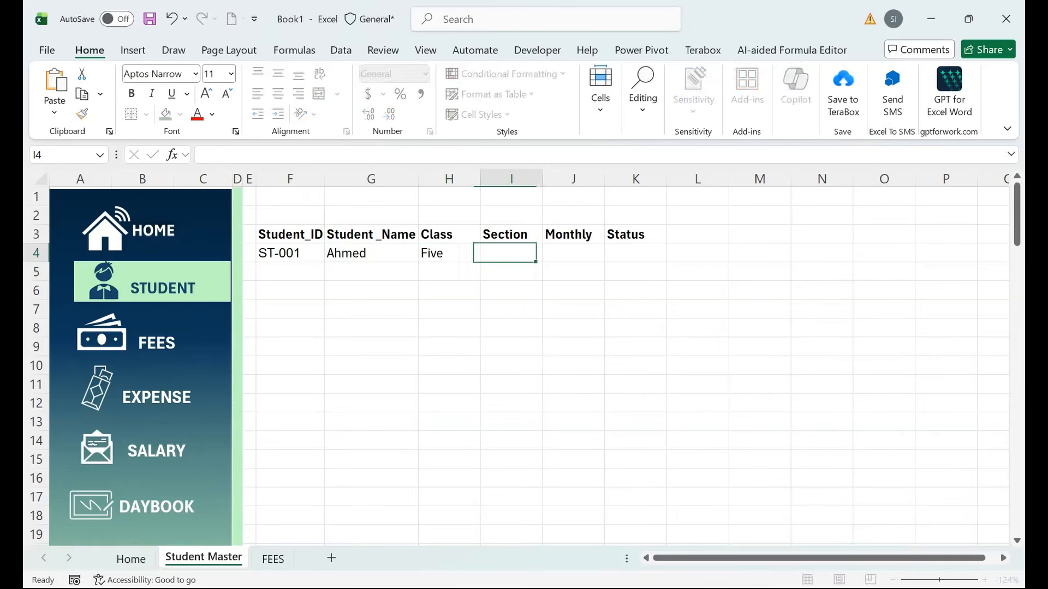
text(A)
key(Return)
key(Up)
key(Right)
key(Right)
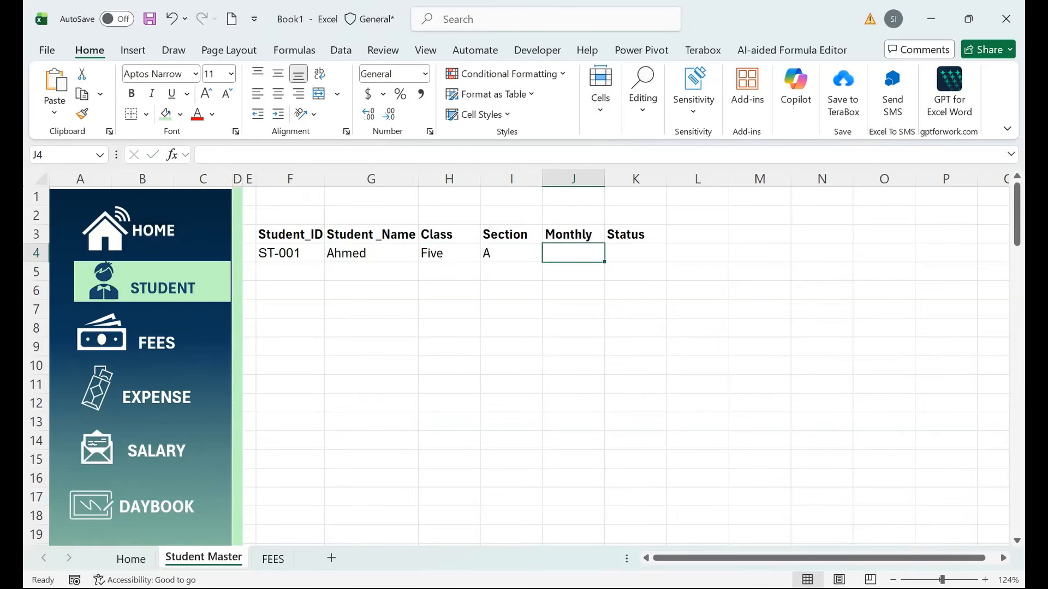
text(5000)
key(Return)
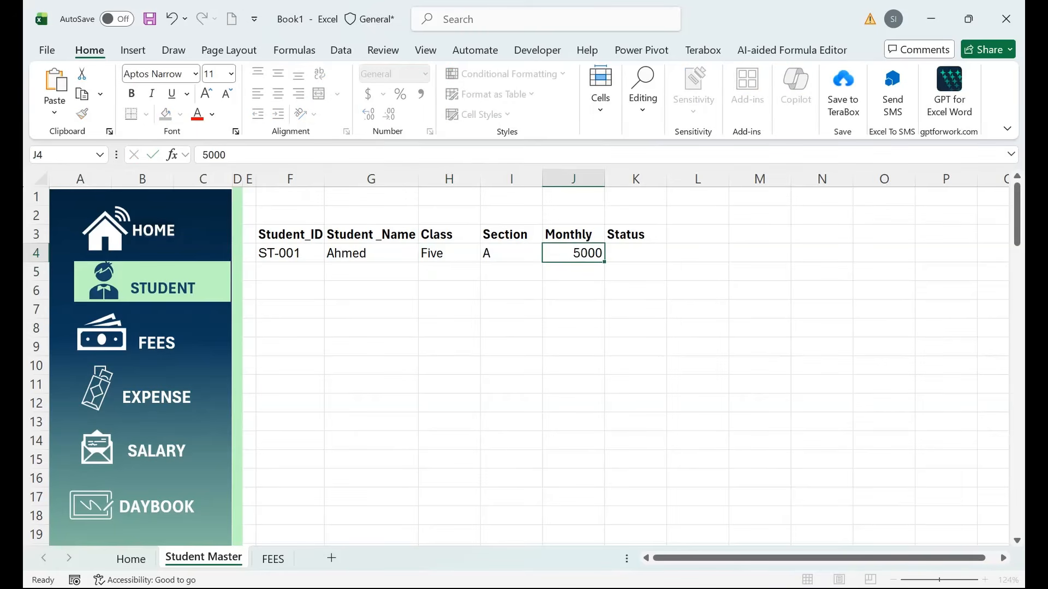
Type Active in Status cell K4, then clear it again.
key(Up)
key(Right)
text(Act)
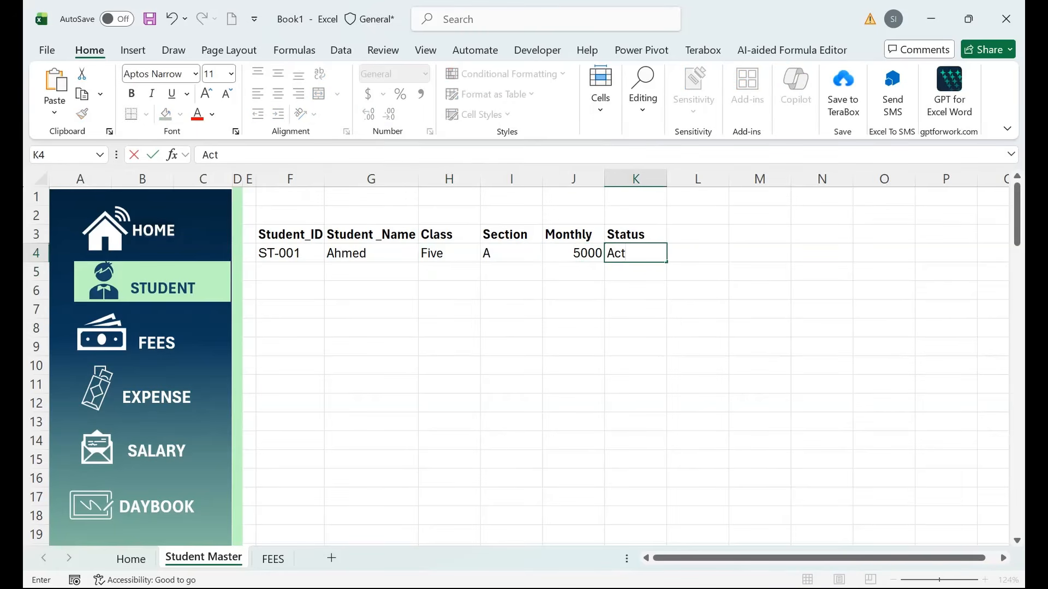
text(ive)
key(BackSpace)
text(e)
key(Return)
key(Up)
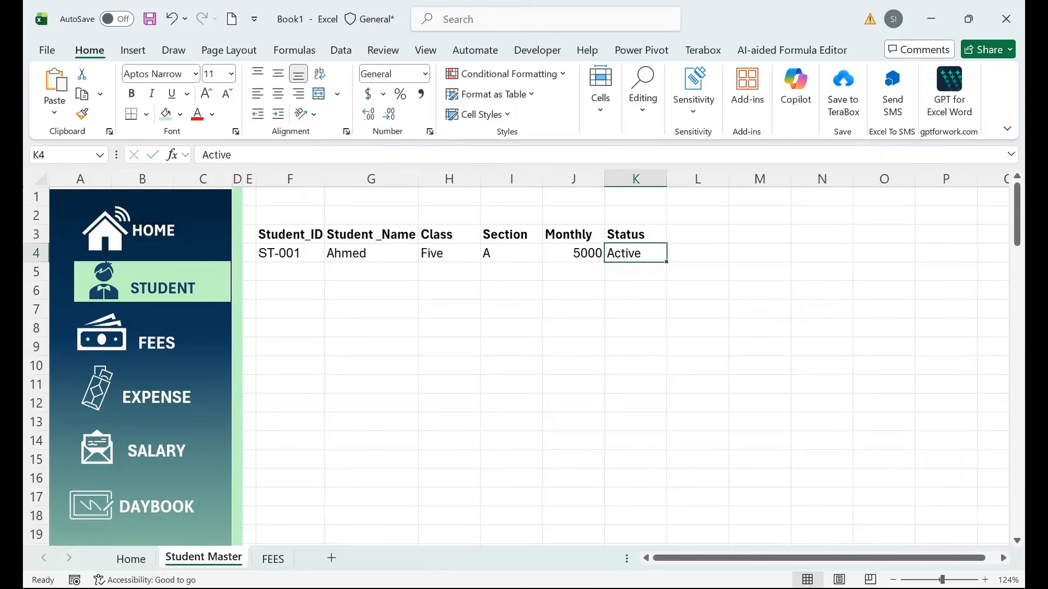
key(Delete)
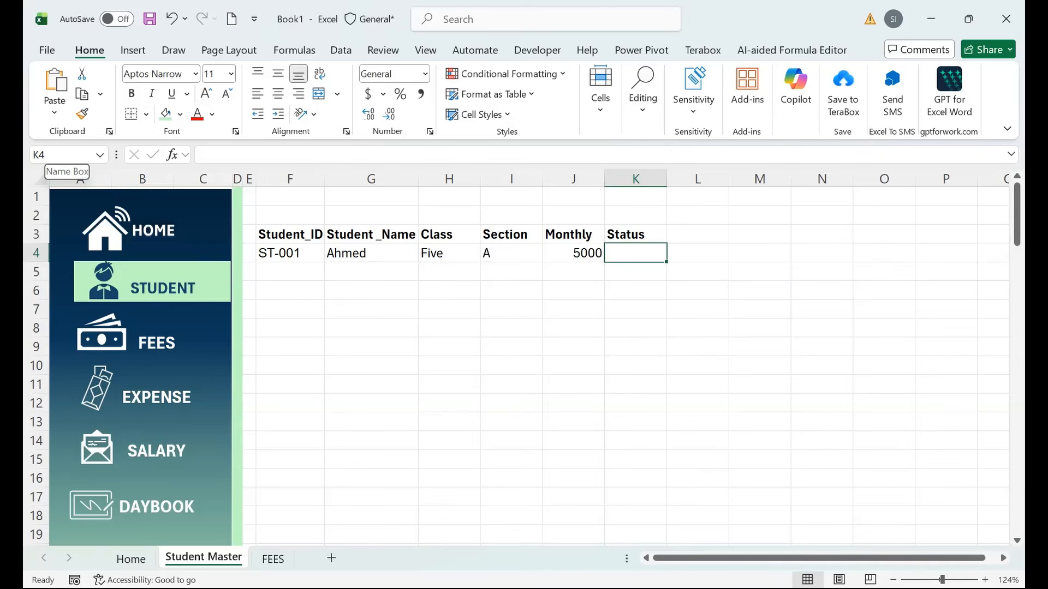
Restrict K4:K100 to a data validation list with source Active,inActive.
click(65, 155)
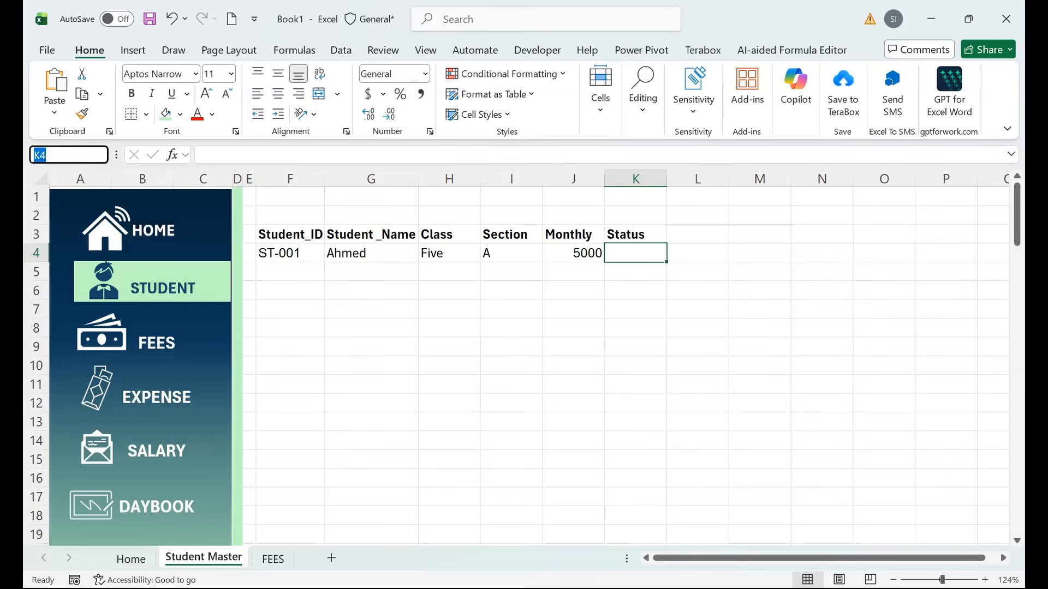
text(k2100)
key(BackSpace)
key(BackSpace)
key(BackSpace)
key(BackSpace)
text(100)
key(shift+Return)
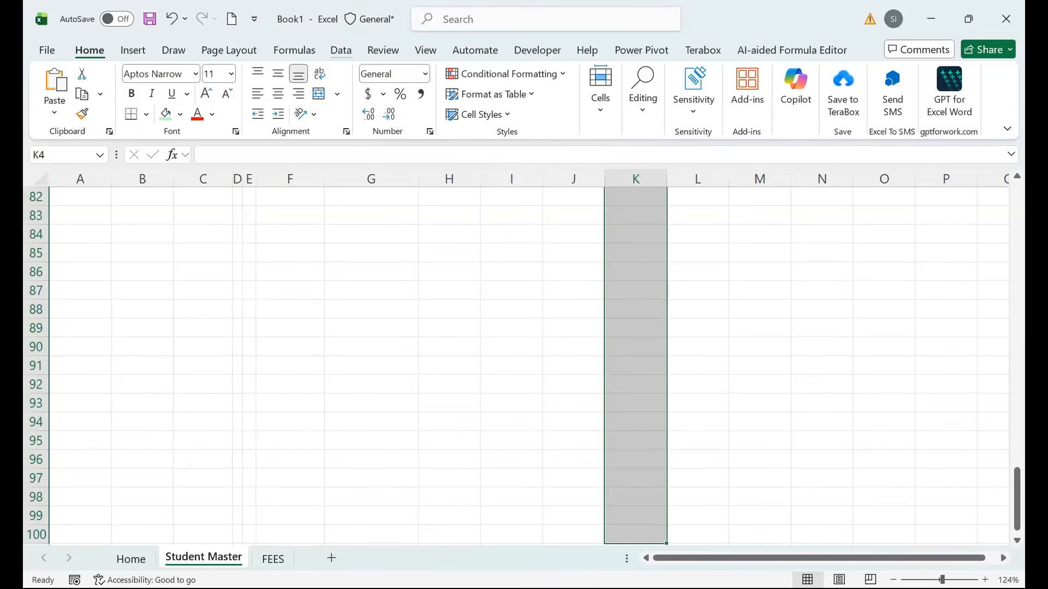
key(alt+a)
key(v)
key(v)
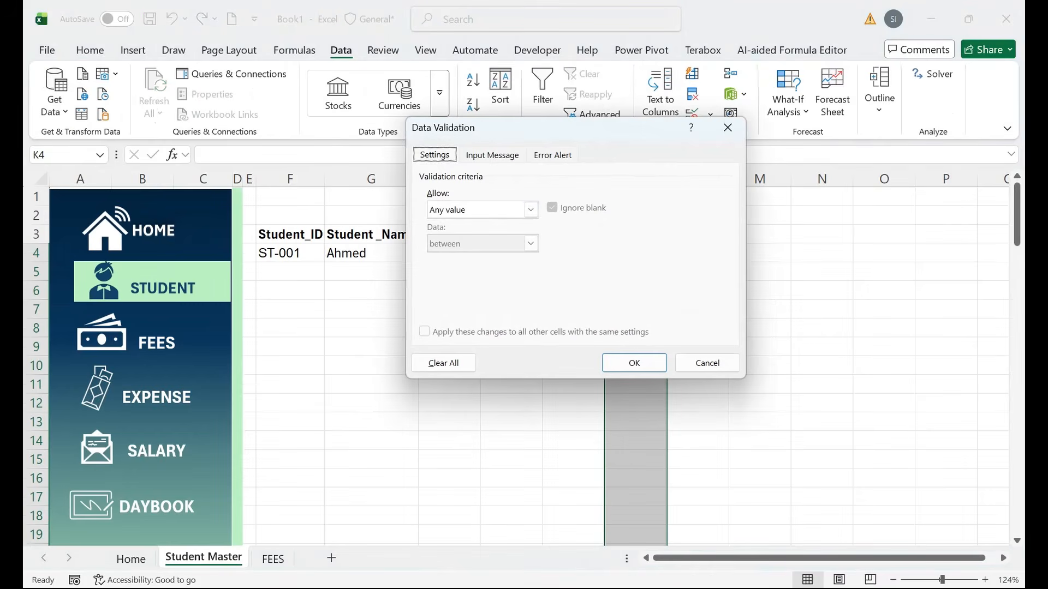
key(alt+Down)
key(Down)
key(Down)
key(Down)
key(Return)
key(alt+s)
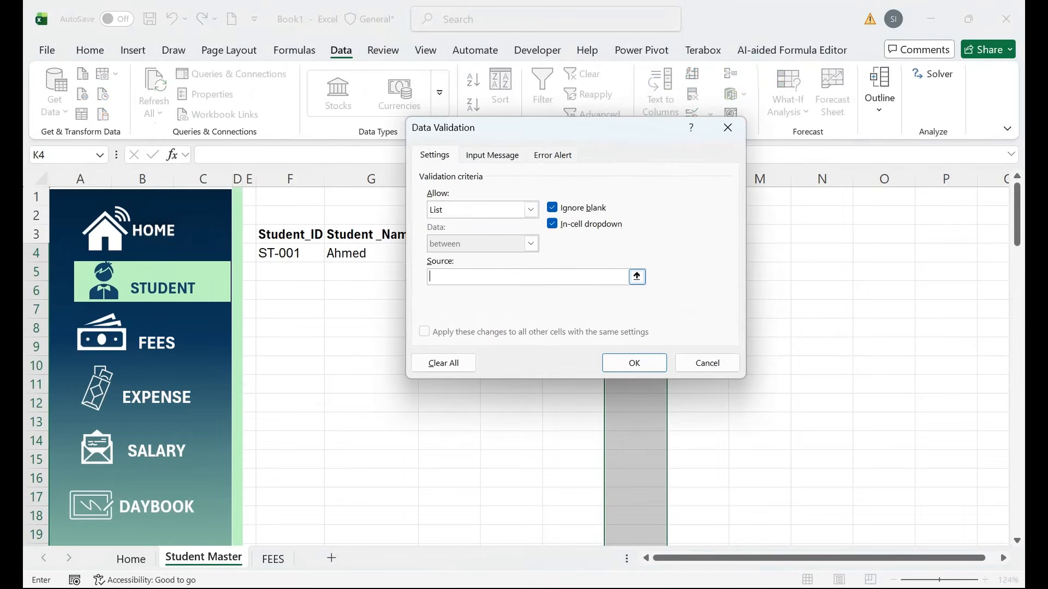
text(Activ)
text(er)
text(inAct)
text(iver)
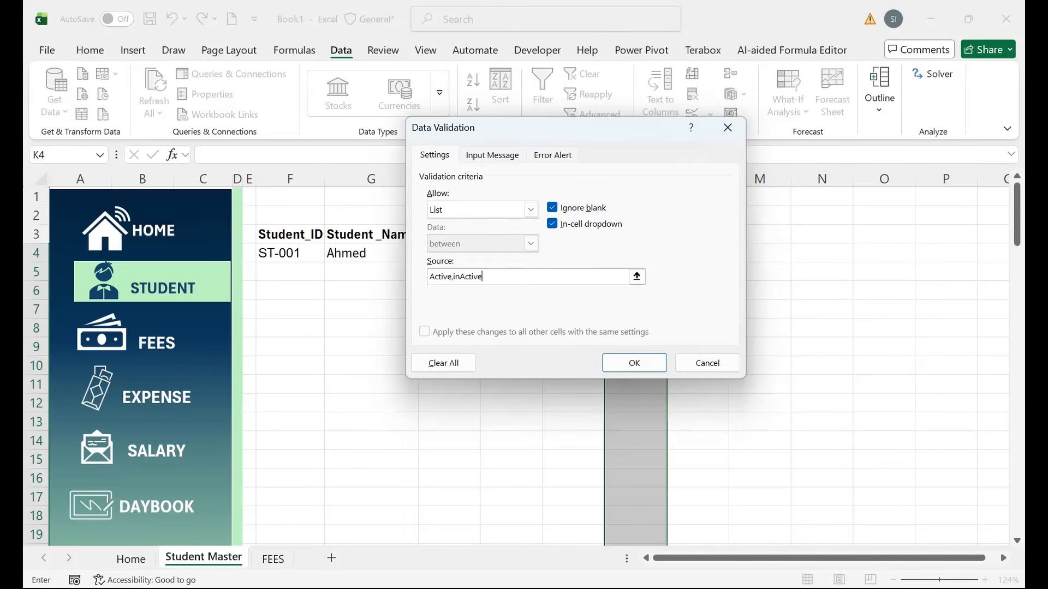
key(Return)
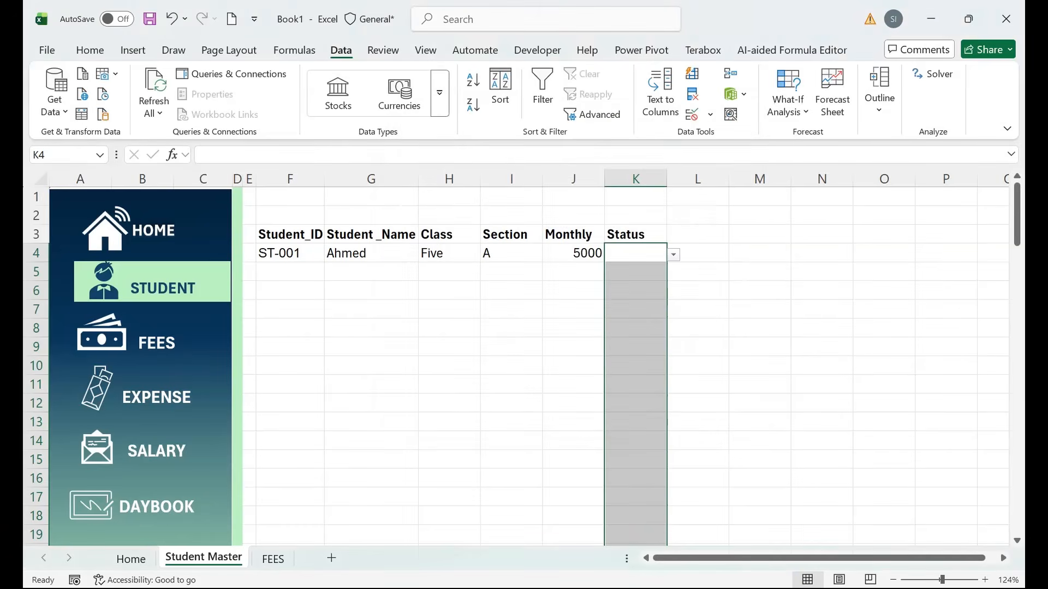
Choose Active from the dropdown list in K4.
key(alt+Down)
key(Down)
key(Return)
click(511, 271)
click(449, 253)
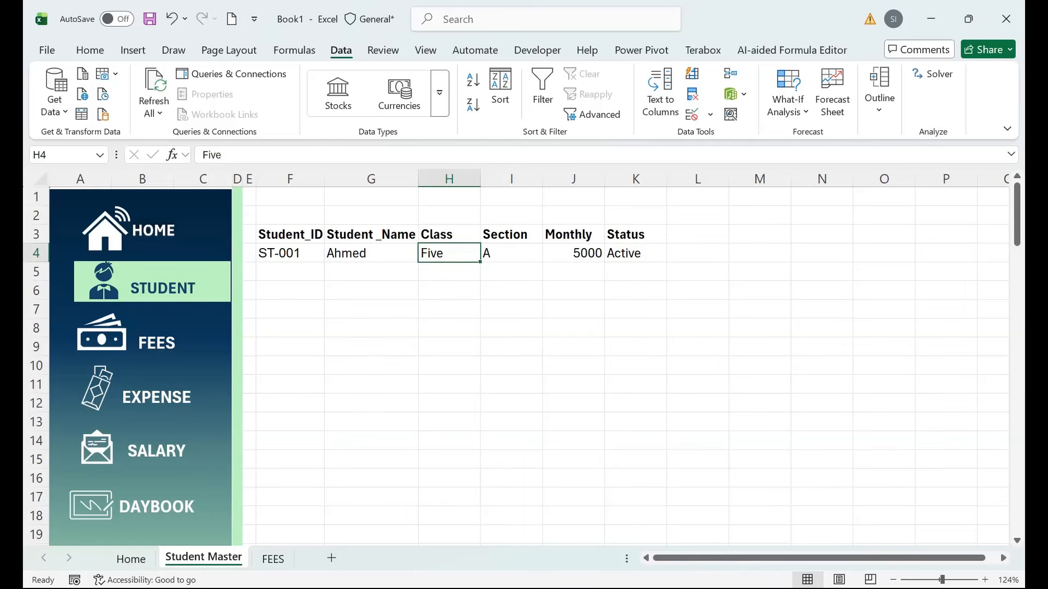
Enter the second student's name in G5, auto-filling ID ST-002.
click(371, 272)
text(Shja)
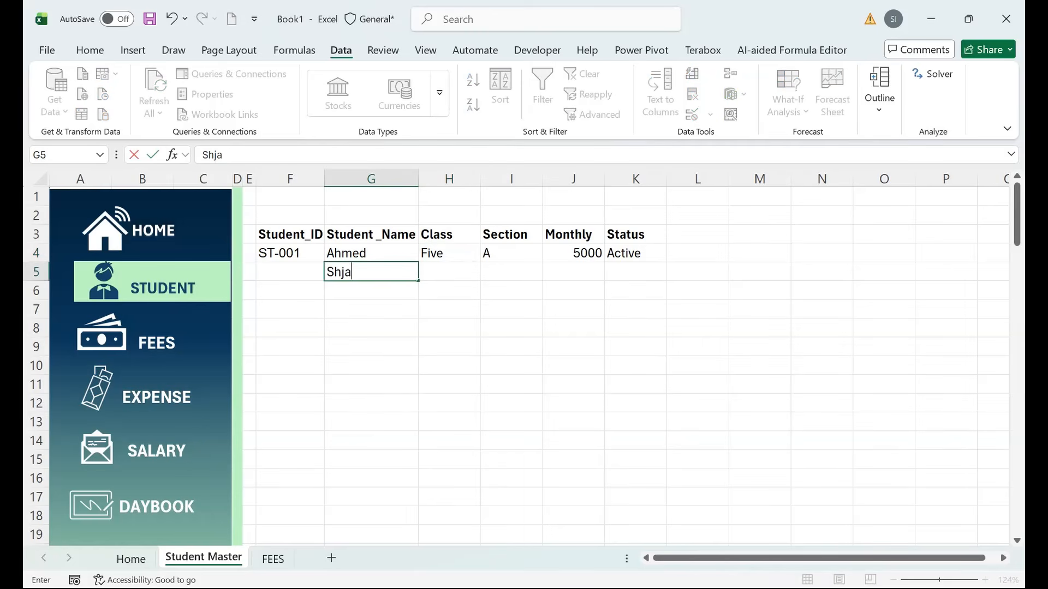
key(BackSpace)
key(BackSpace)
text(azaib)
key(Tab)
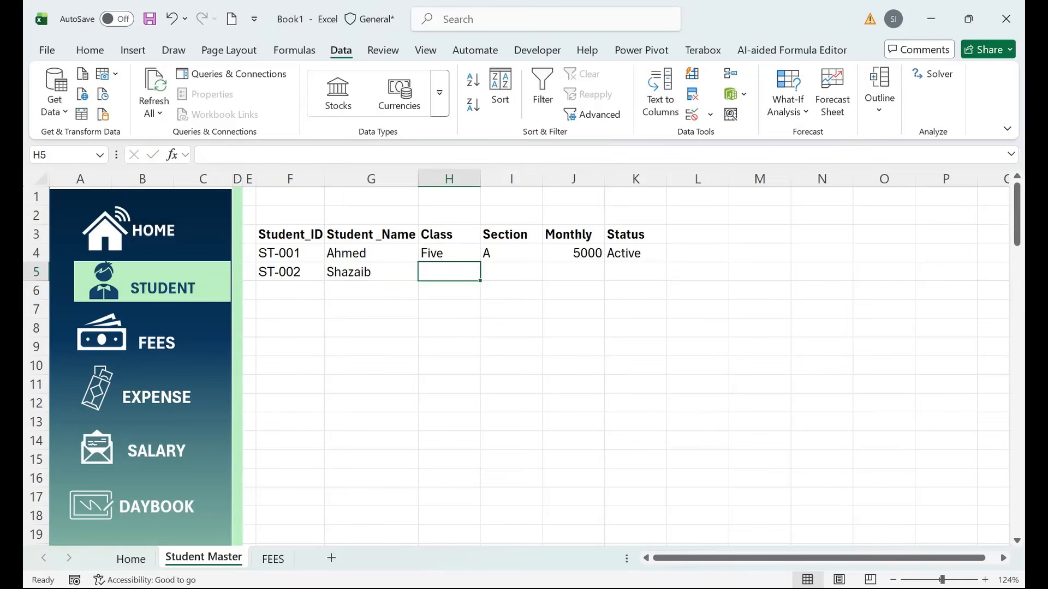
Fill in class Four, section B, monthly fee 5000 and status Active for ST-002.
text(Four)
key(Tab)
text(B)
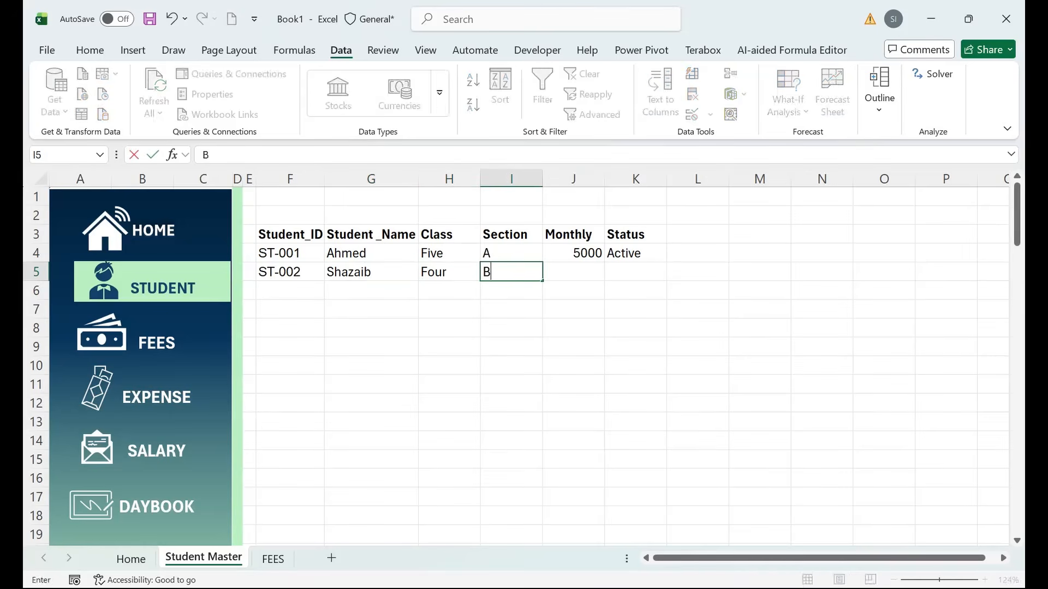
key(Tab)
text(5000)
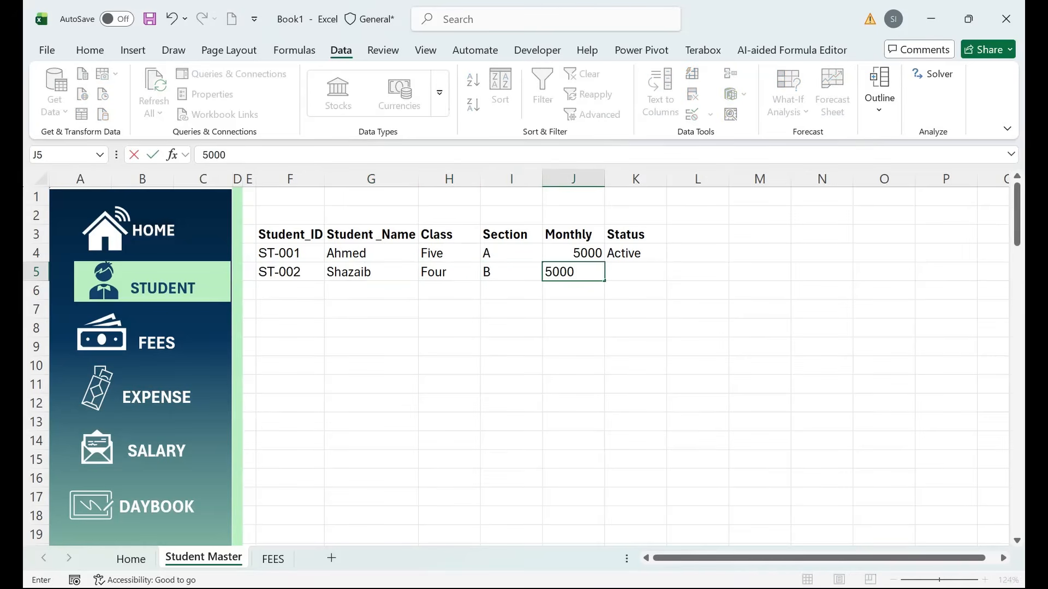
key(Tab)
text(s)
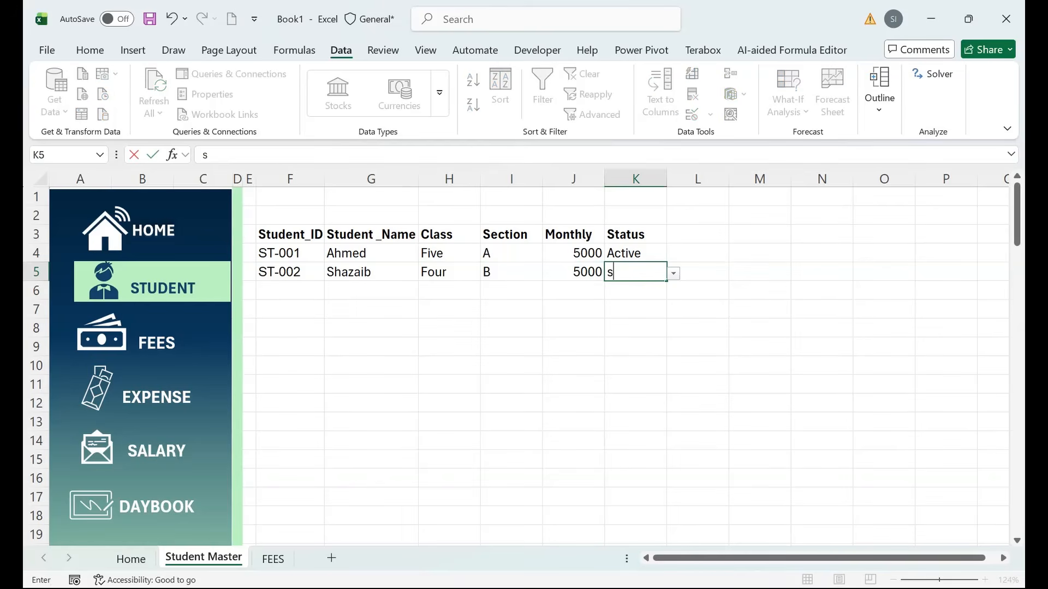
key(BackSpace)
text(Active)
key(Return)
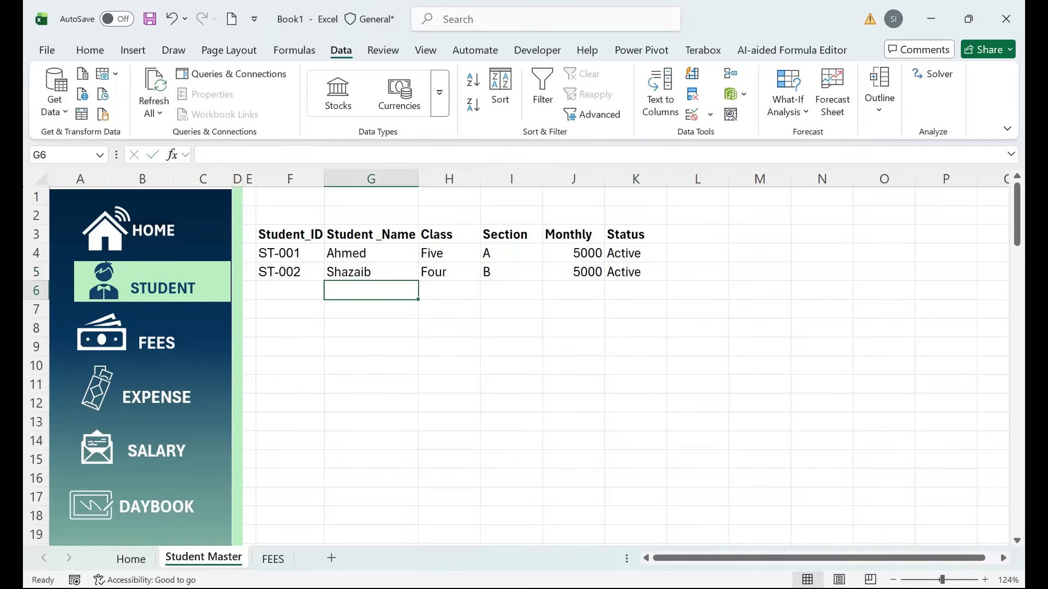
Check the ID formula in F6, then select the header row from Student_ID to Status.
key(Left)
key(Right)
drag(290, 234, 633, 234)
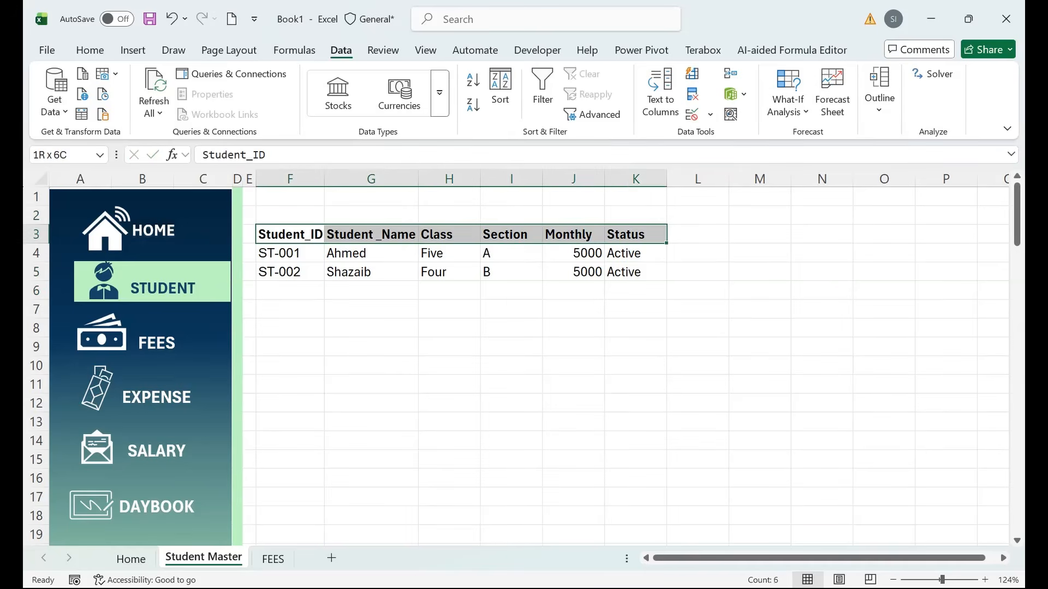
Give the header row a dark blue fill with light mint text.
click(89, 50)
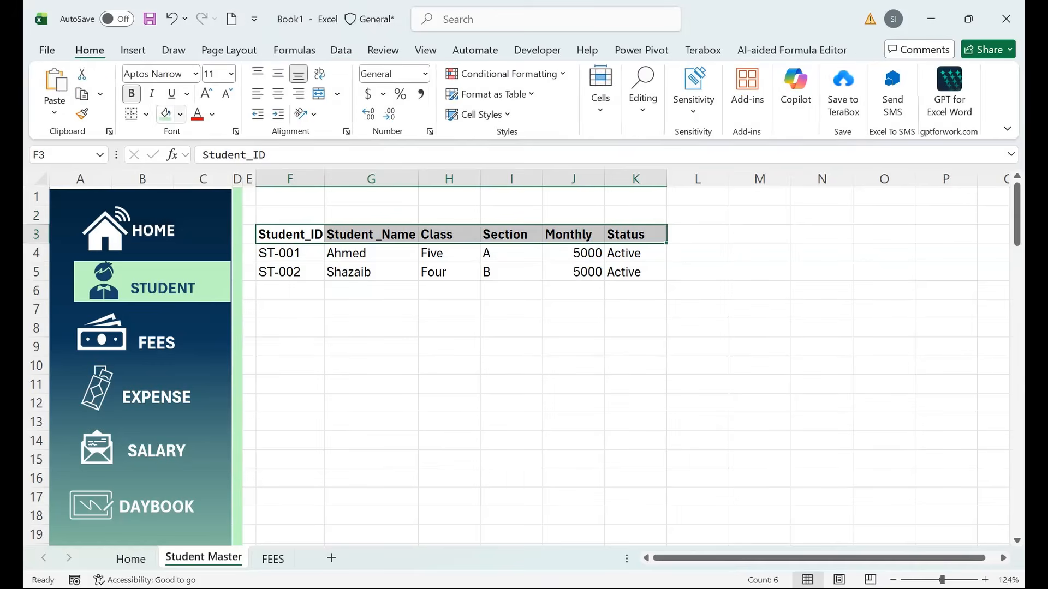
click(180, 114)
click(168, 401)
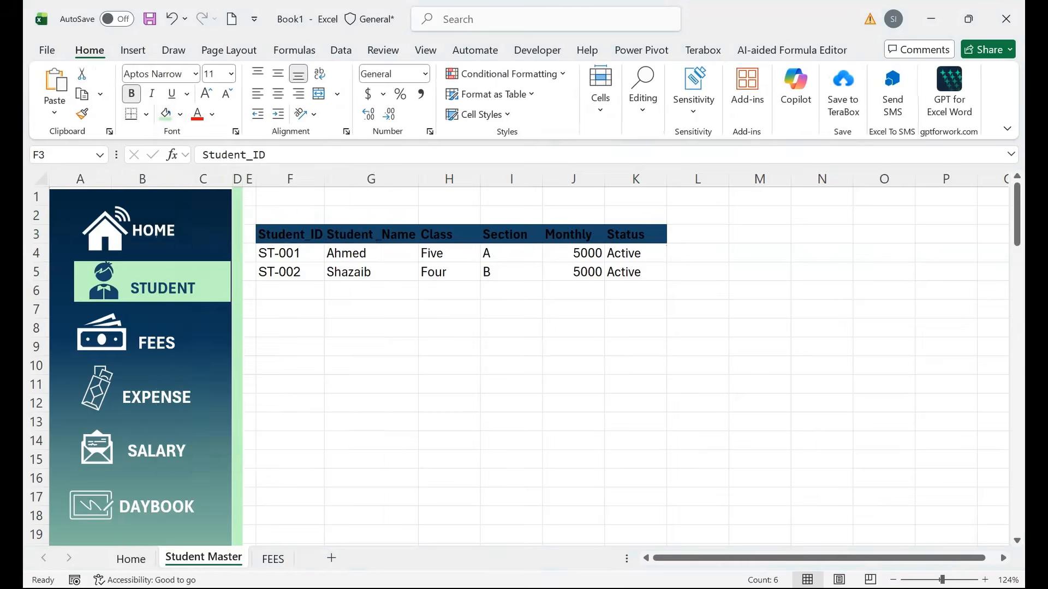
click(212, 114)
click(335, 234)
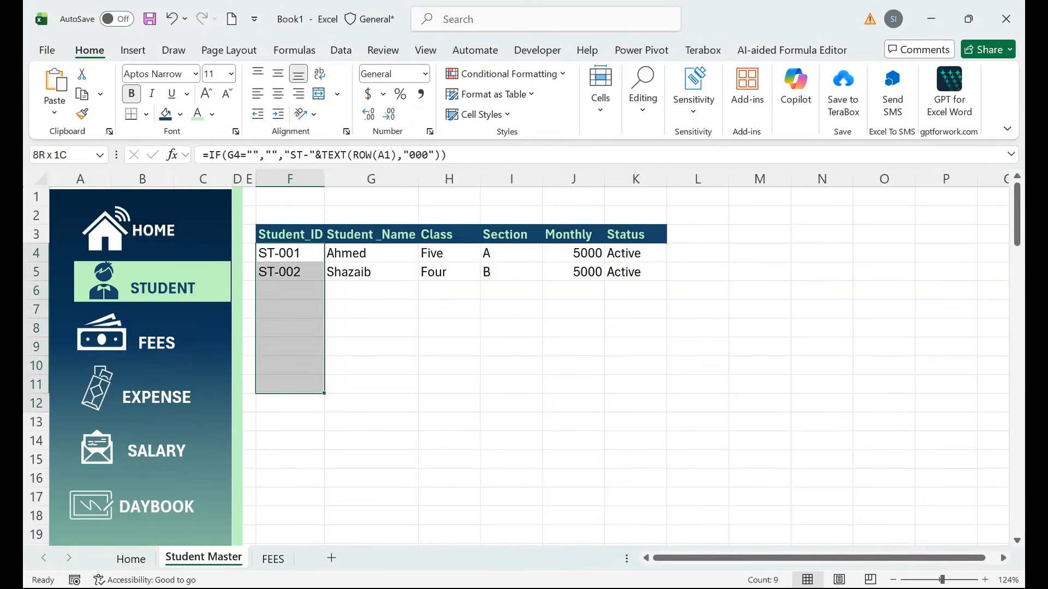
Deselect the header row and bring up the column H context menu.
click(290, 234)
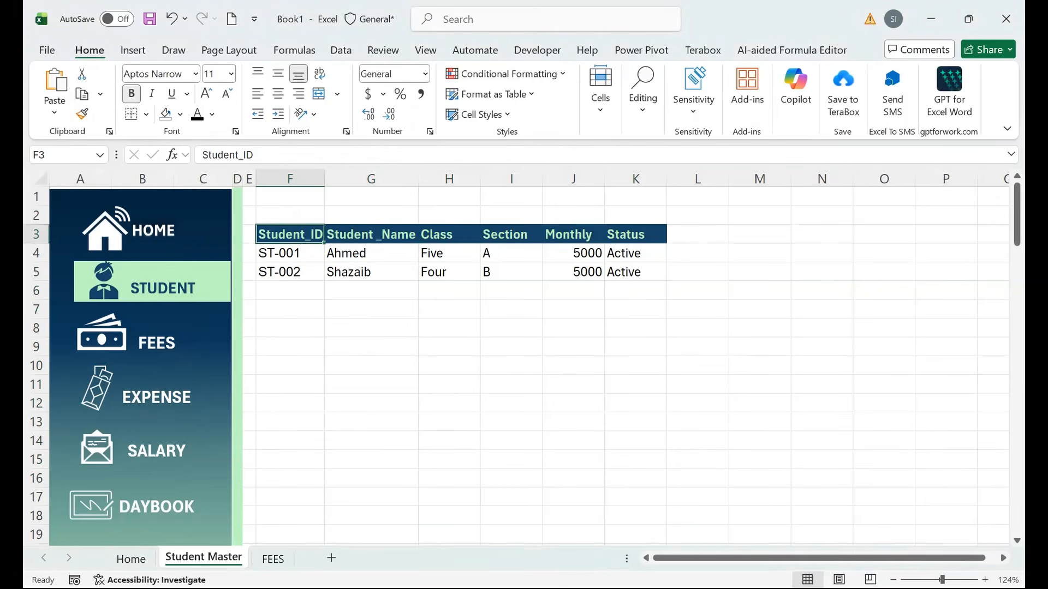
click(371, 290)
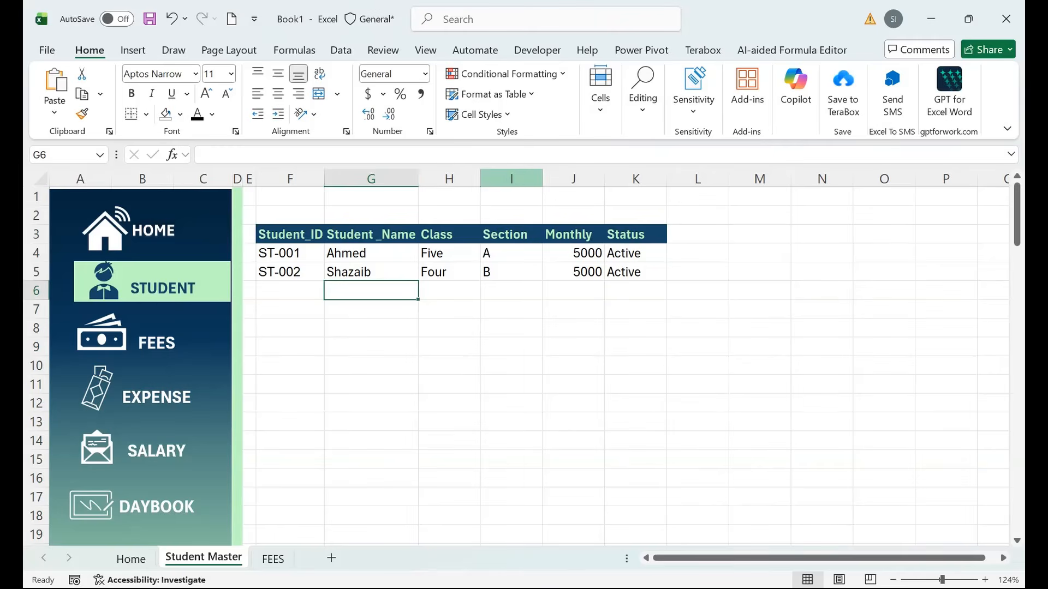
right_click(448, 179)
Insert two new columns before Class, headed Admission Date and Father Name.
click(475, 357)
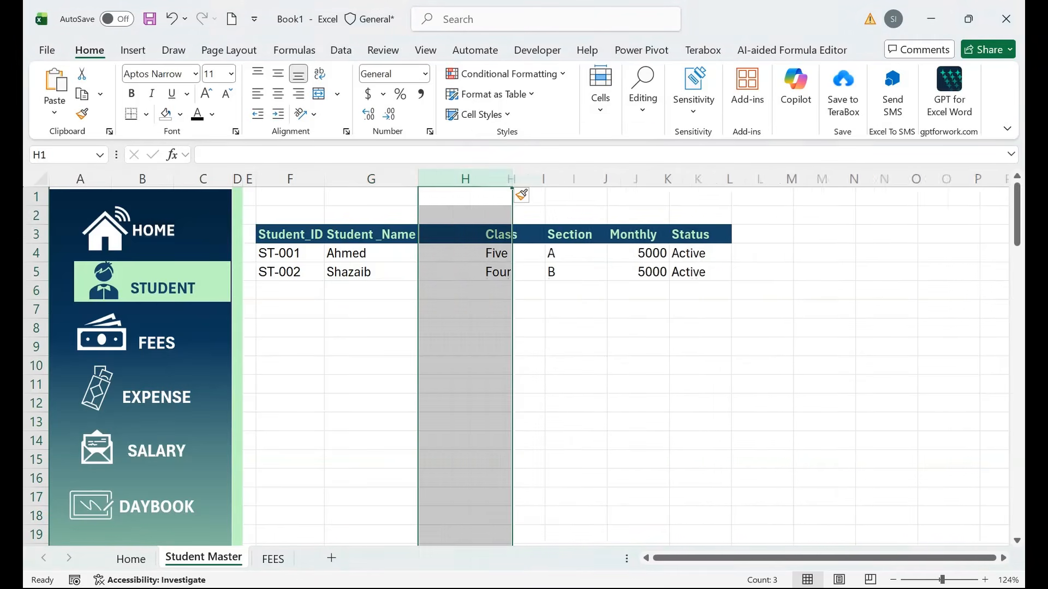
click(465, 235)
text(Adm)
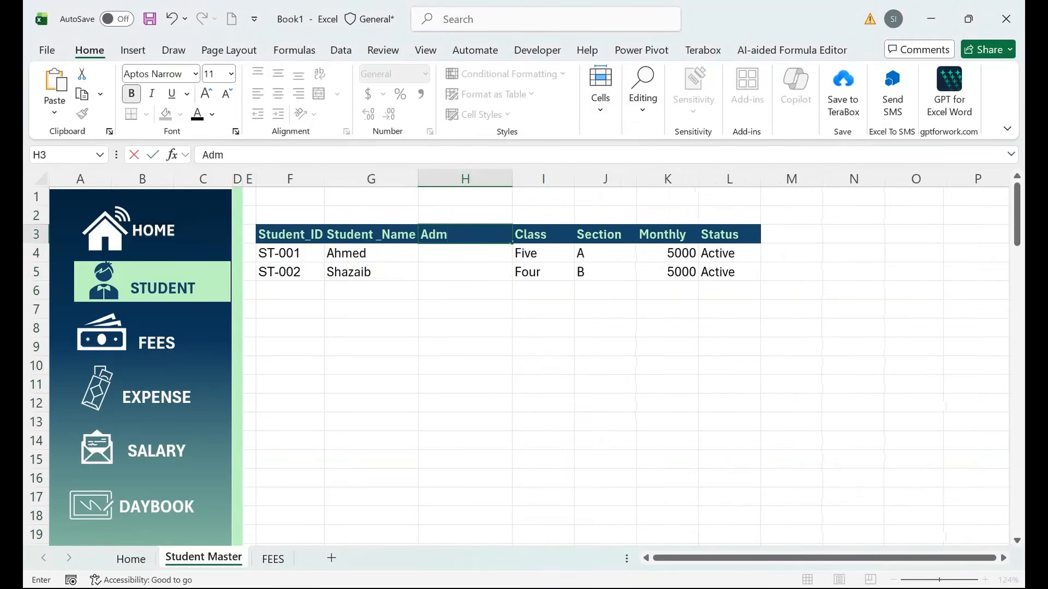
text(ission Date)
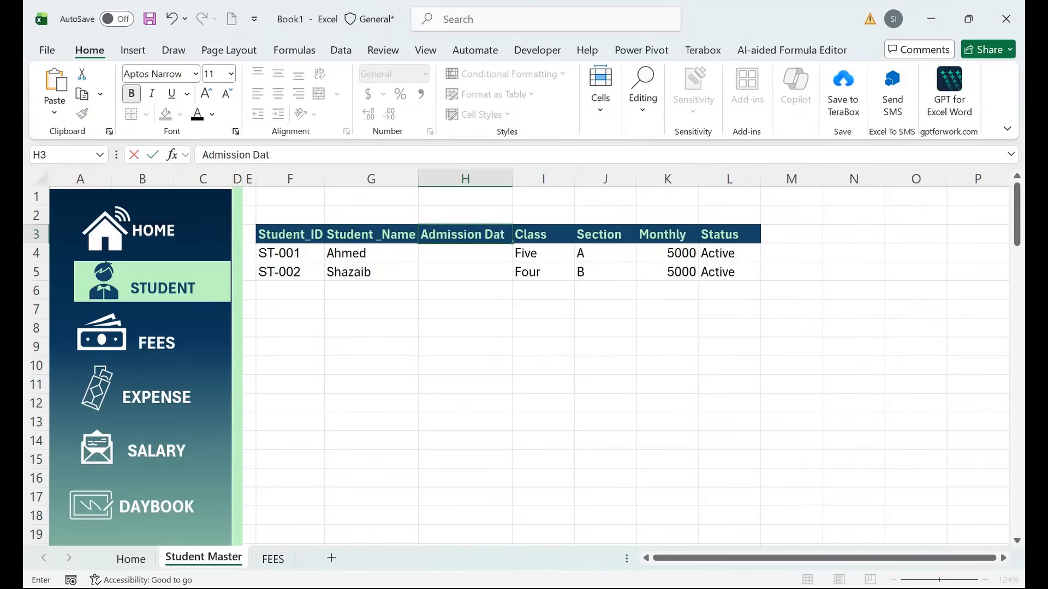
key(Tab)
right_click(465, 179)
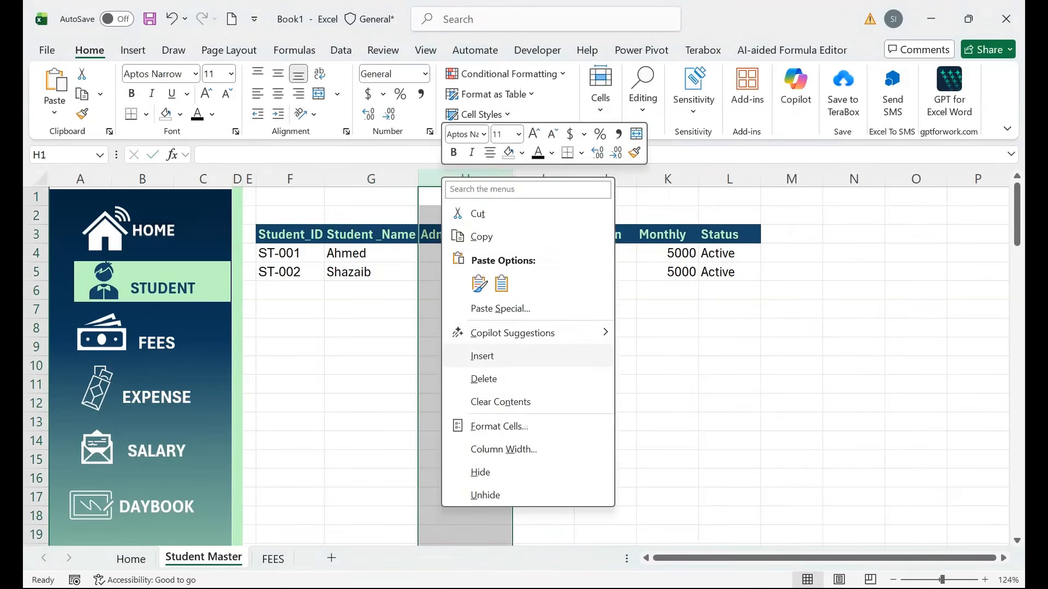
click(475, 357)
click(465, 234)
text(Fath)
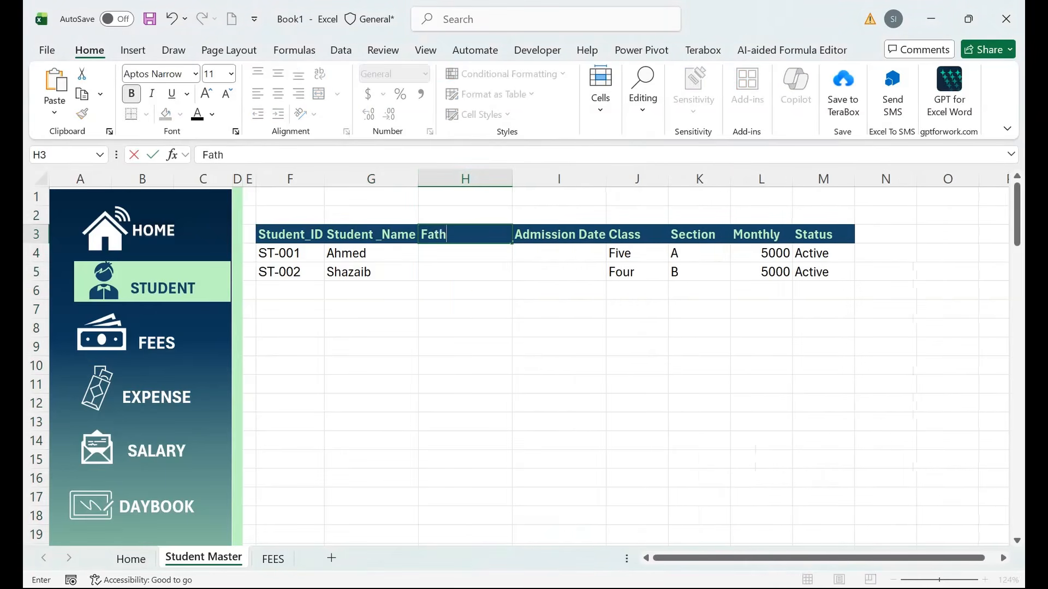
text(er Name)
key(Tab)
Insert a Contact column at column I, between Father Name and Admission Date.
right_click(521, 179)
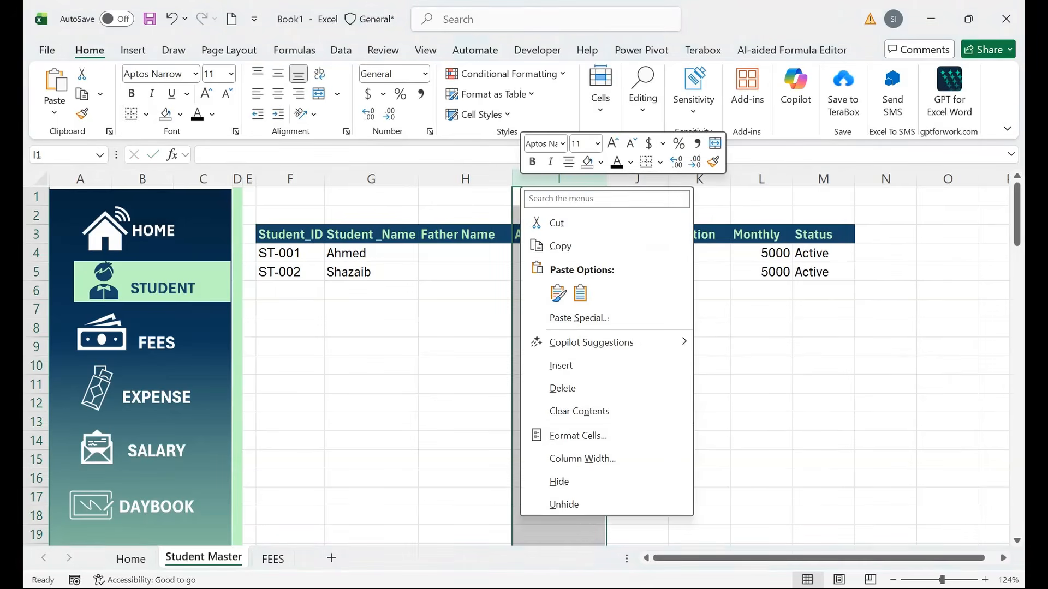
click(556, 365)
click(559, 234)
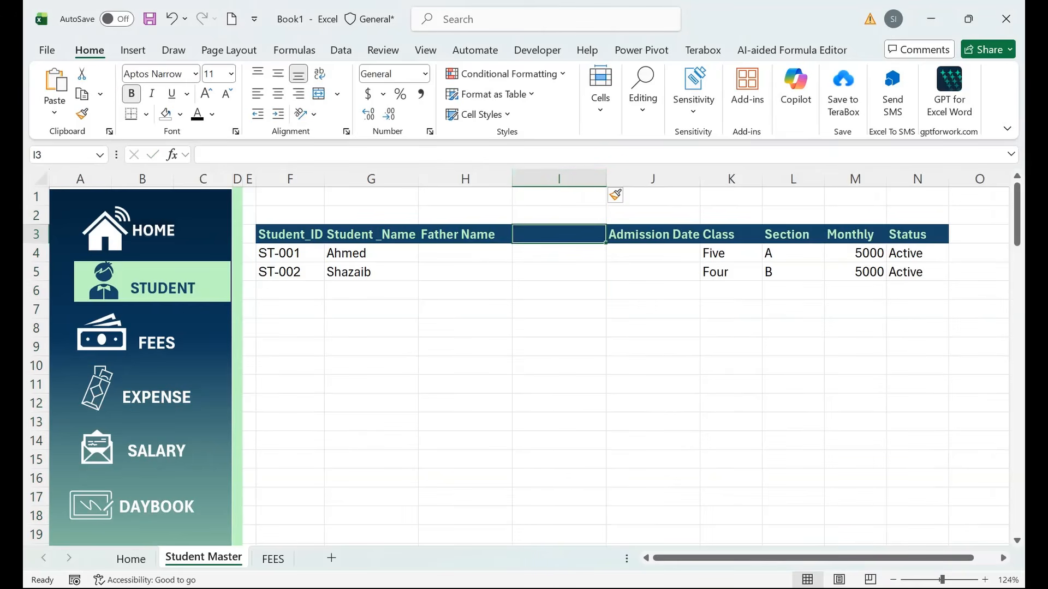
text(Contact)
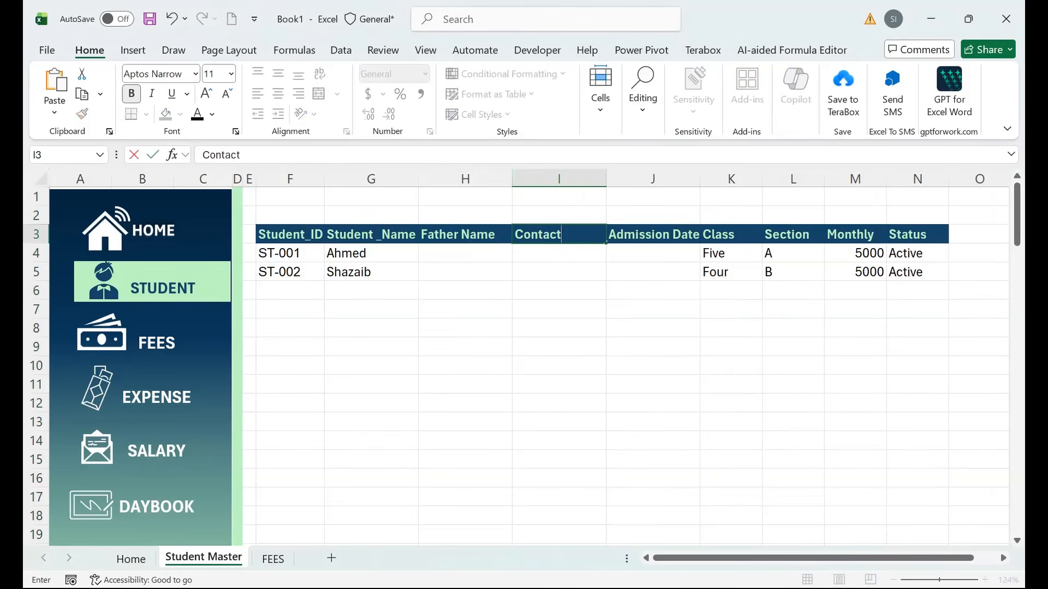
key(Tab)
Enter the first student's father name in H4.
click(465, 253)
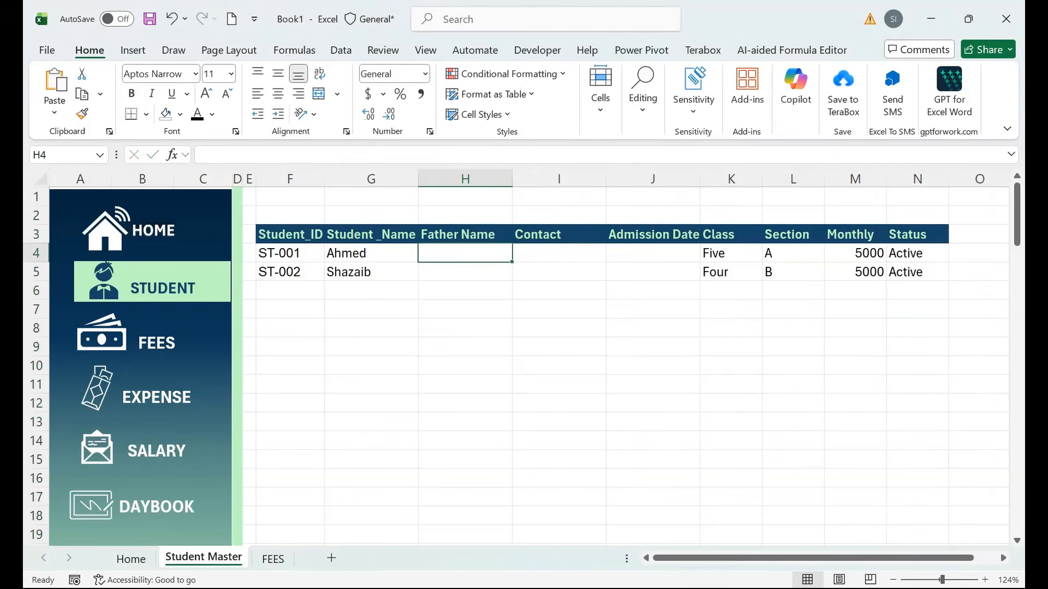
text(Shah)
key(Tab)
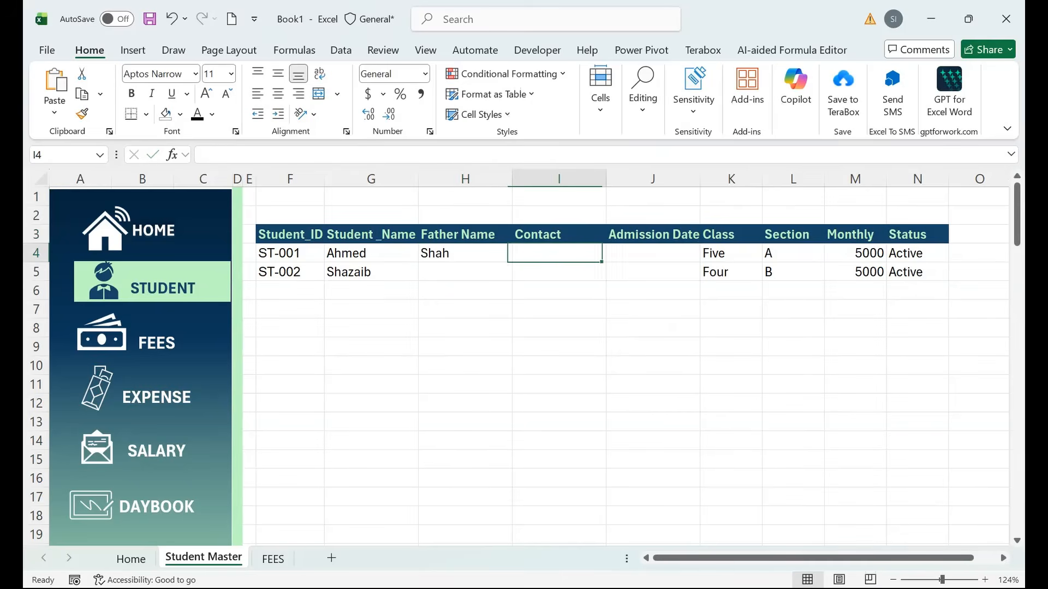
Enter contact numbers and admission dates 1-Mar and 5-Mar, plus the second father name.
text(0321-)
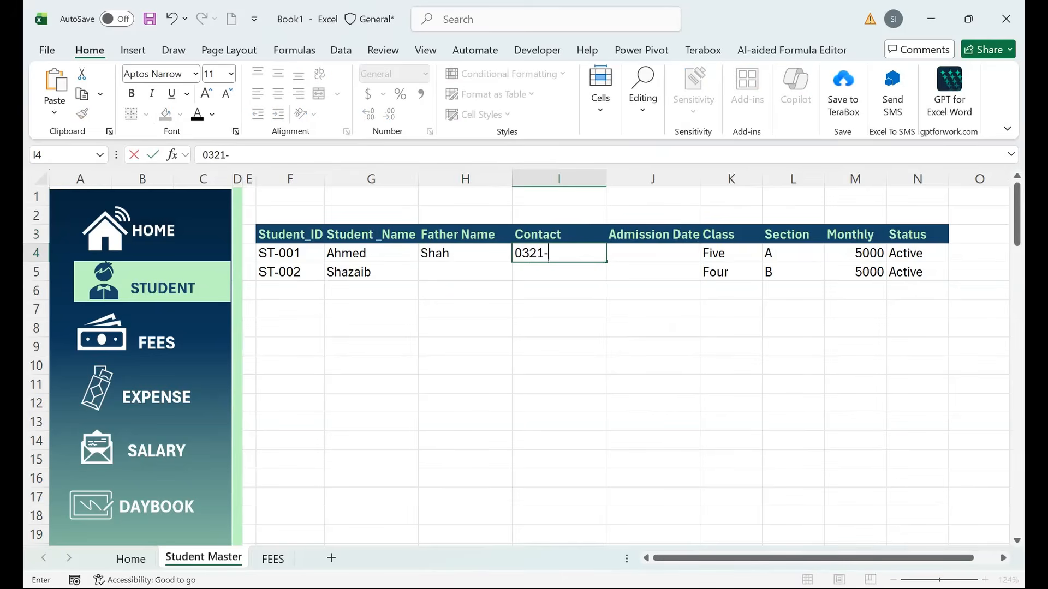
text(00000000)
key(Tab)
text(1-Mar)
key(Return)
text(Khan)
key(Tab)
key(Tab)
text(5-Mar)
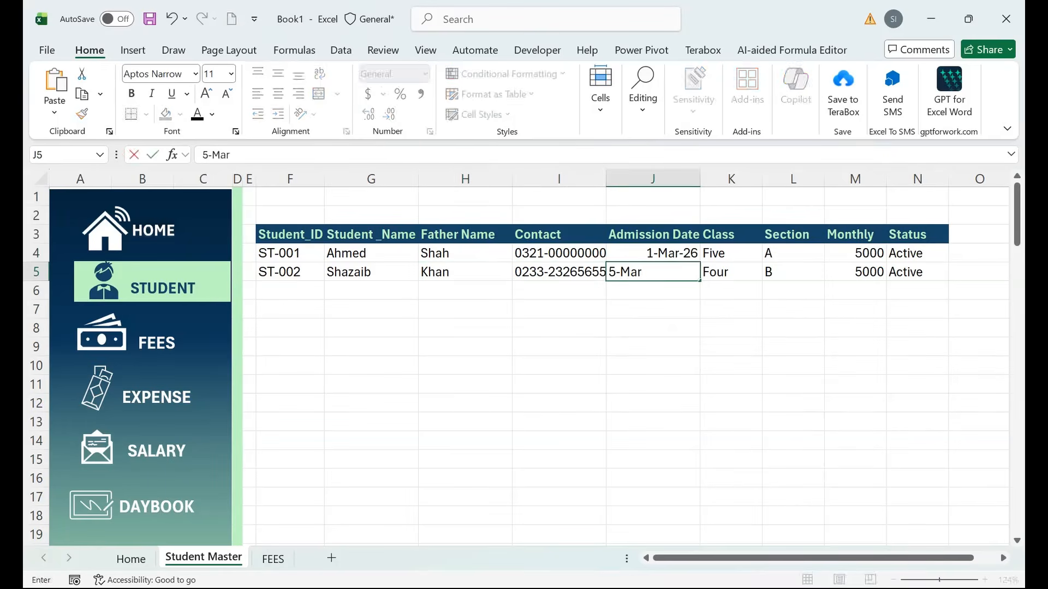
key(Return)
Type the title ABC SCHOOLING SYSYTEM in F1, then switch to the FEES sheet.
click(290, 196)
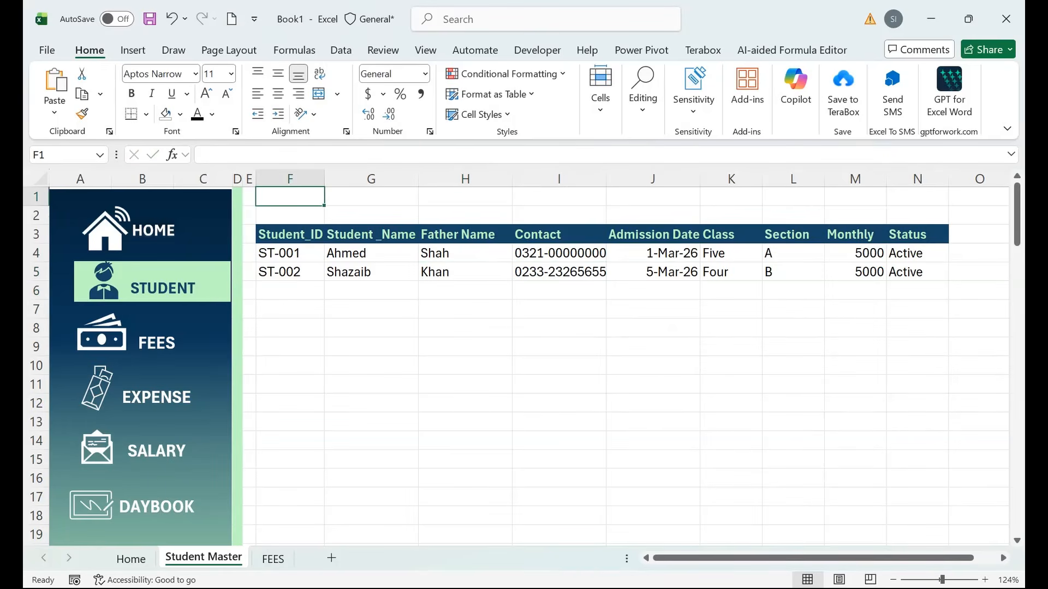
text(ABC SC)
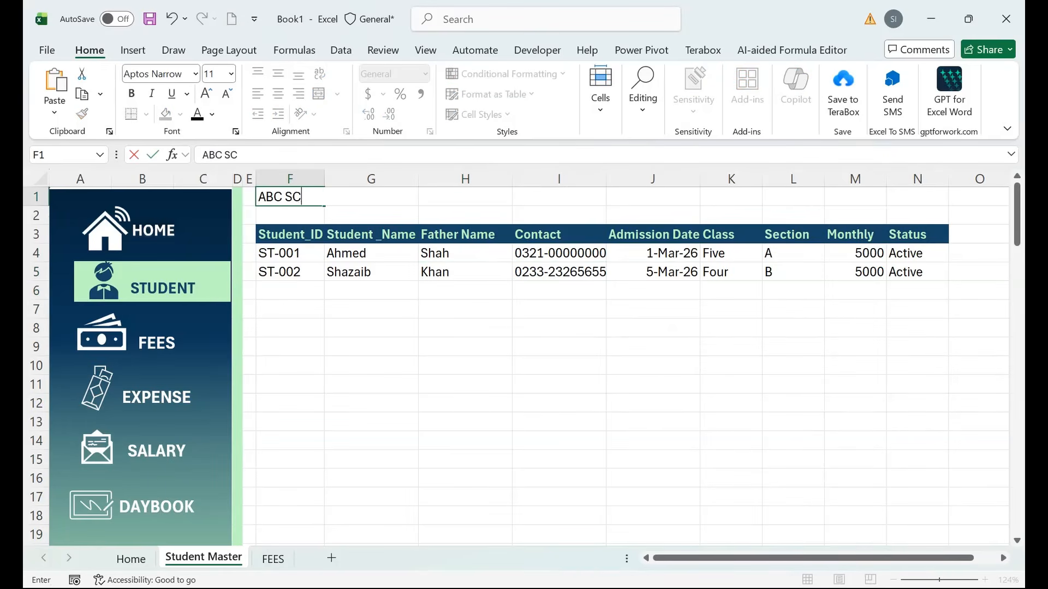
text(HOOLING SYSYTEM)
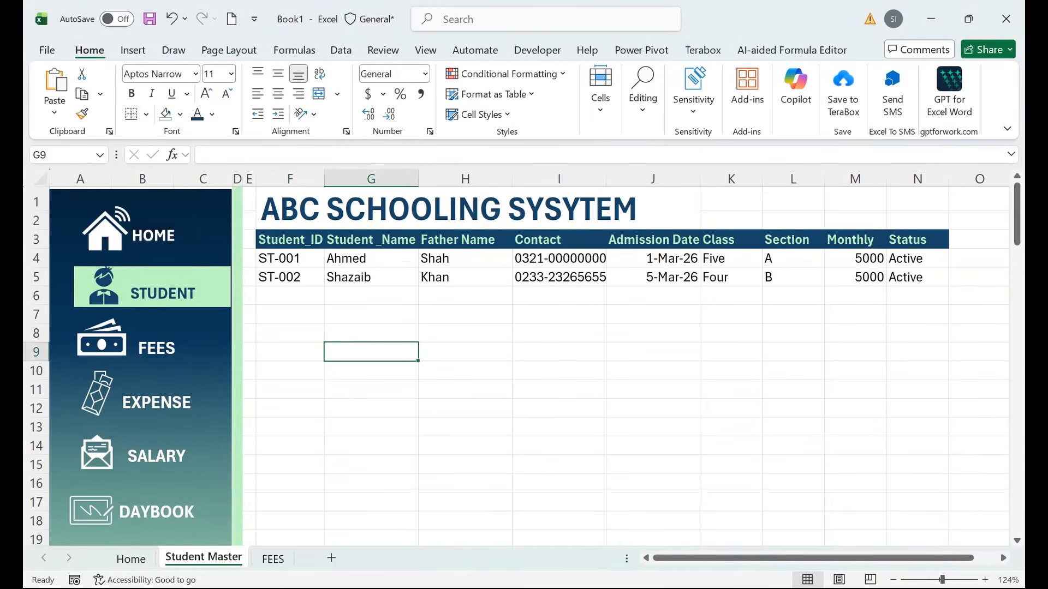
click(273, 559)
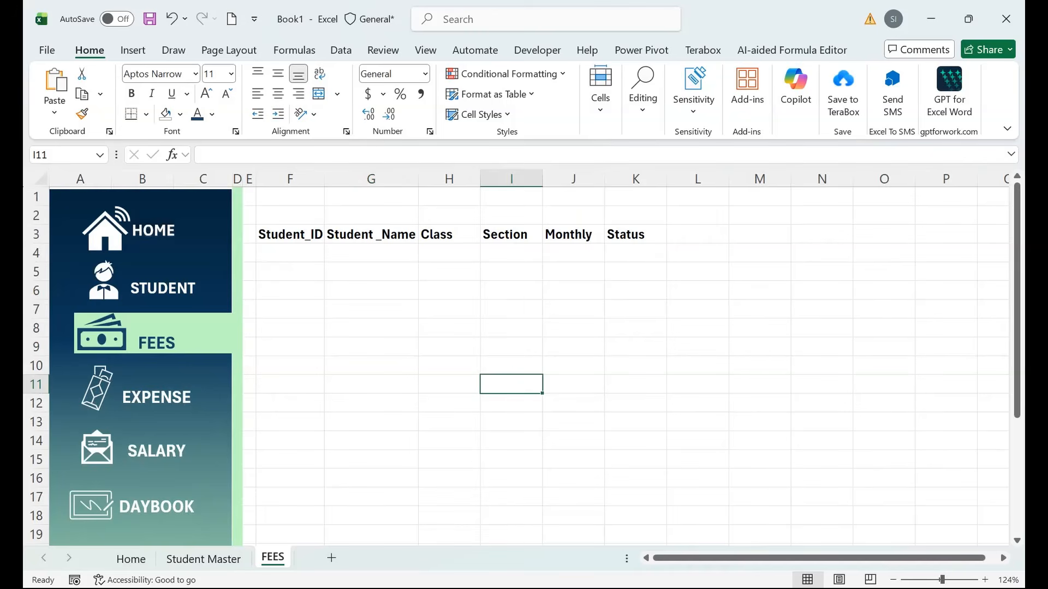
Link FEES cell F4 to the first Student_ID in Student Master F4.
click(290, 253)
text(=)
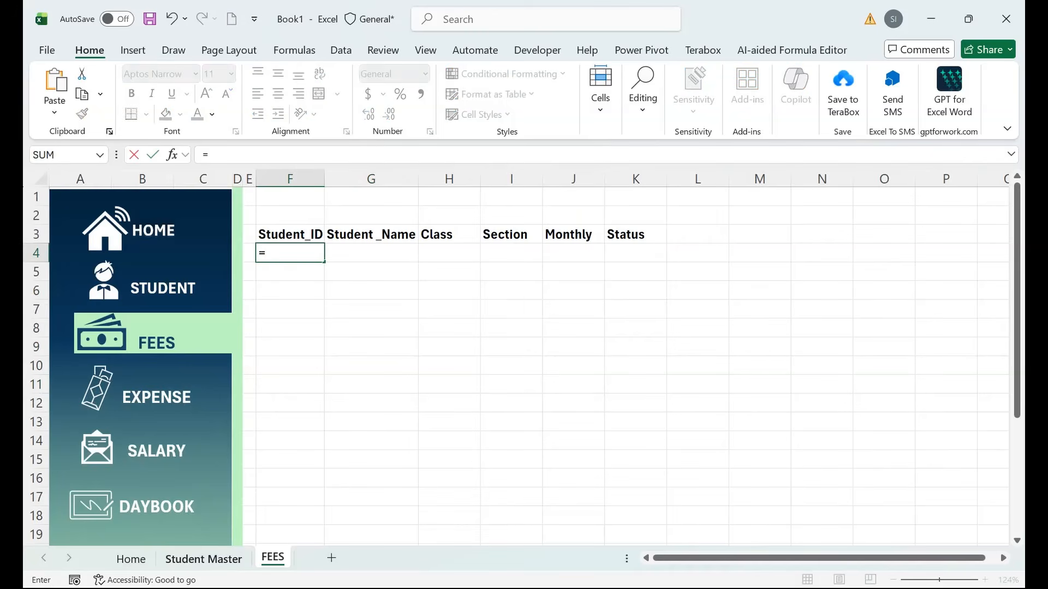
click(204, 557)
click(290, 258)
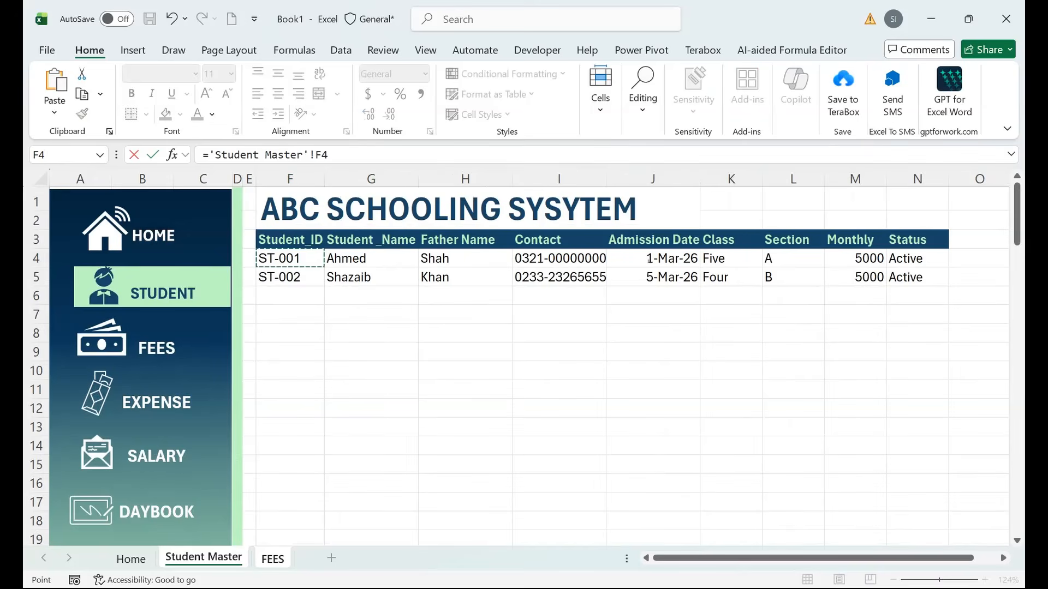
key(Return)
Copy the ID link formula down column F and select F4:F100.
click(290, 253)
drag(324, 262, 325, 487)
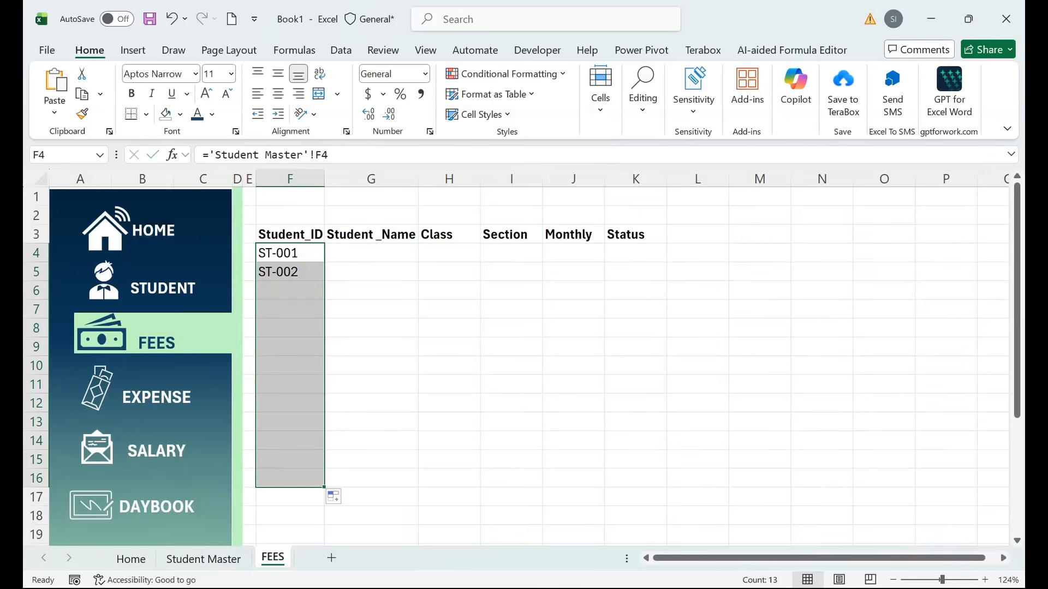
click(290, 253)
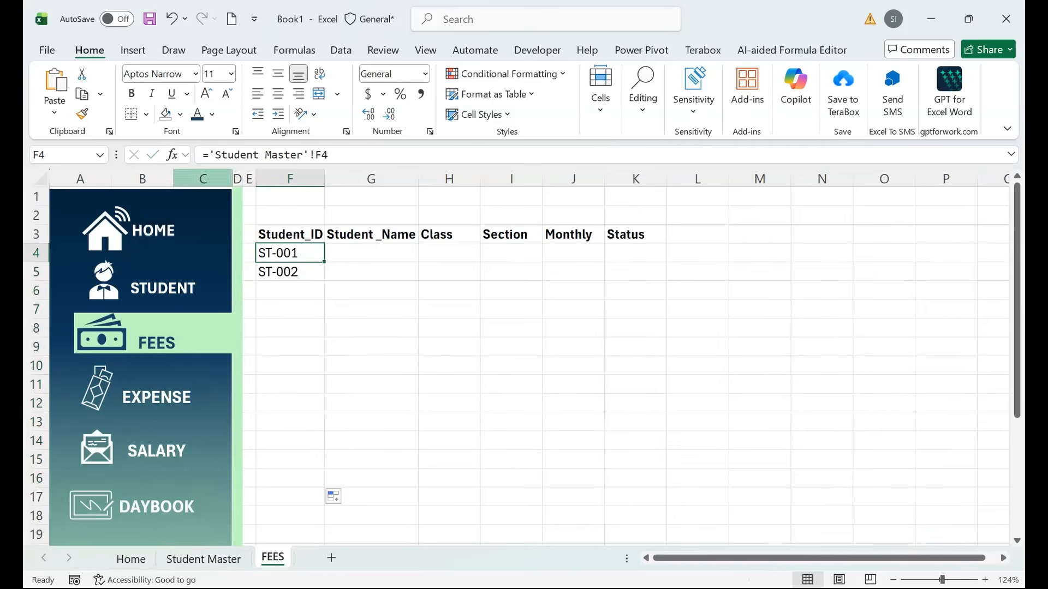
click(64, 155)
text(F4:F100)
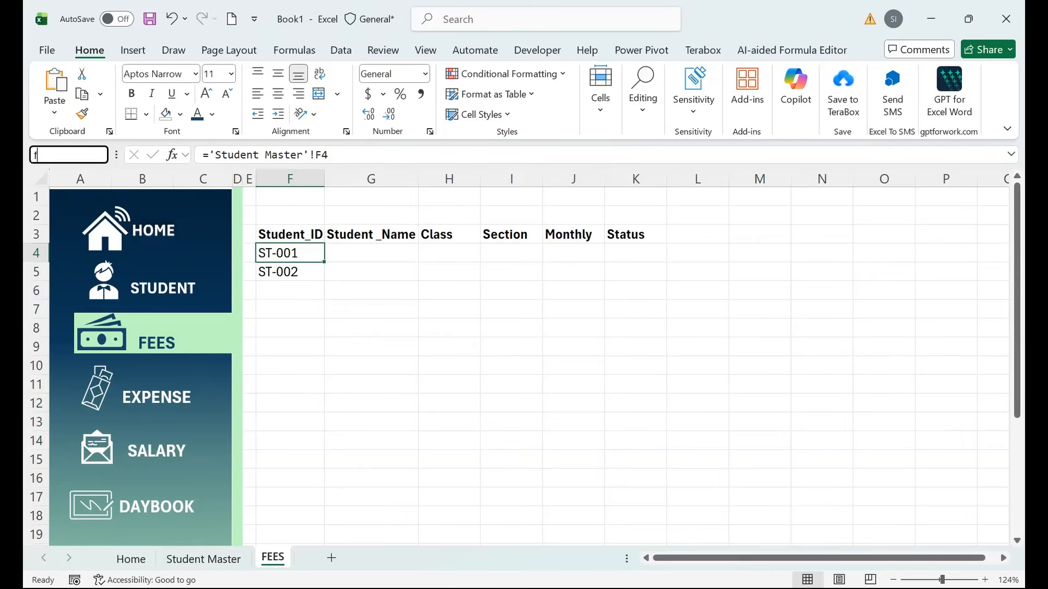
key(Return)
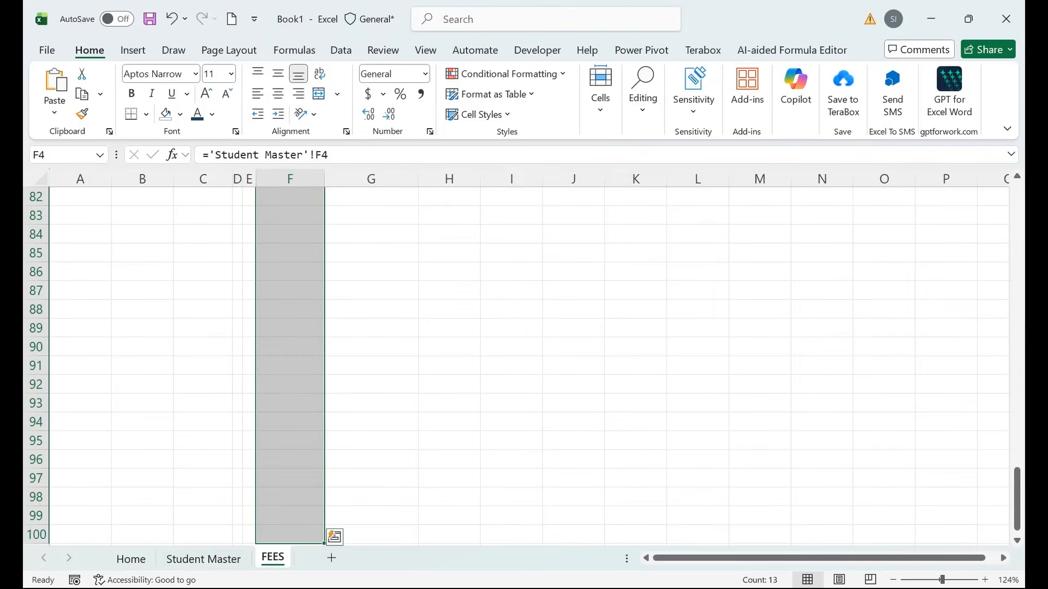
key(Up)
key(Down)
key(Down)
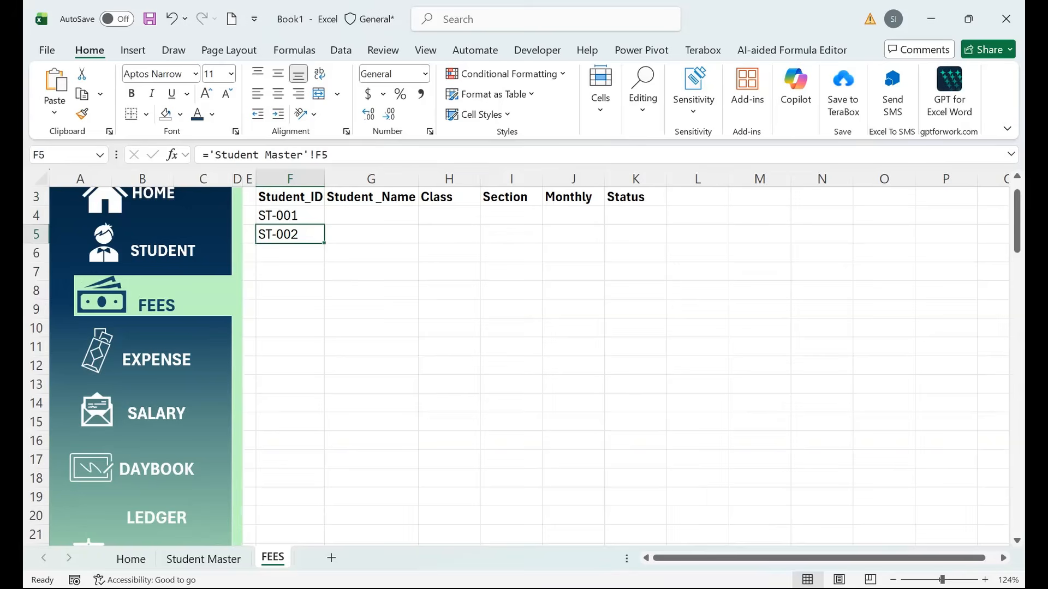
key(Up)
key(Up)
key(Up)
key(Up)
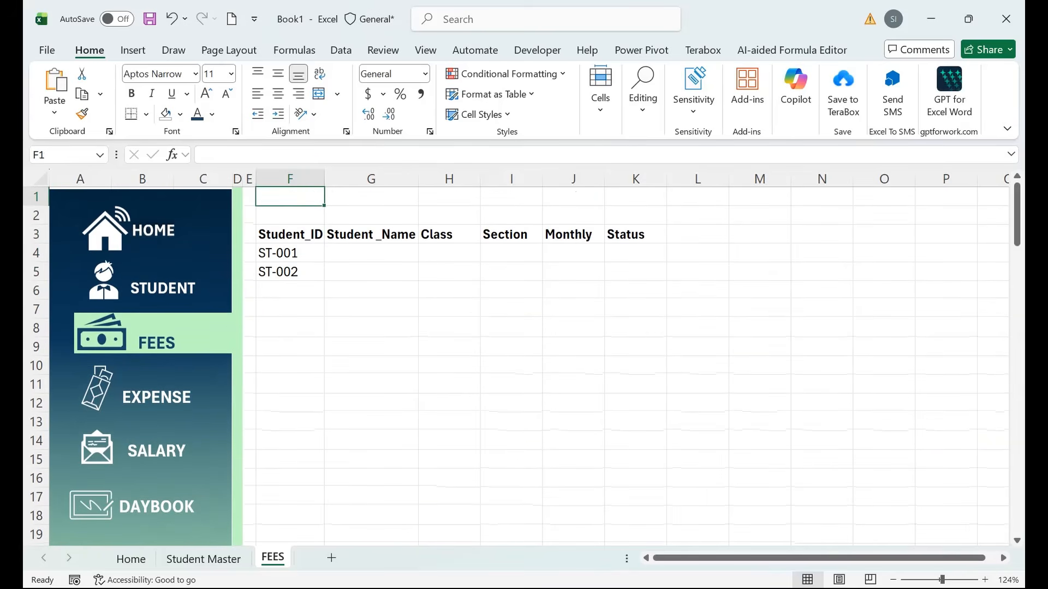
On Student Master, enter a third student's name in G6.
key(ctrl+Page_Up)
click(290, 277)
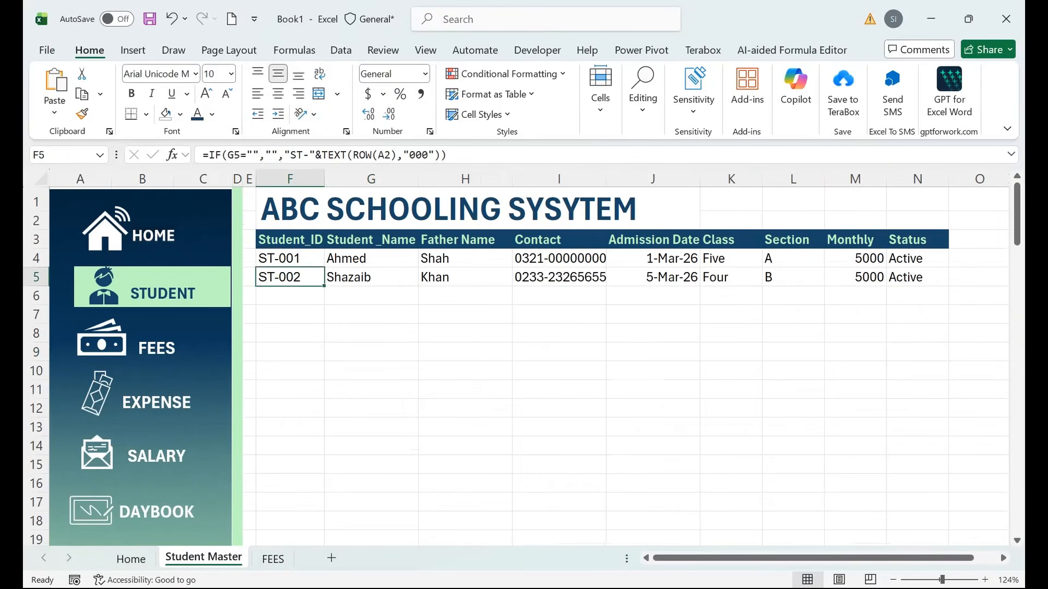
click(372, 296)
text(saD)
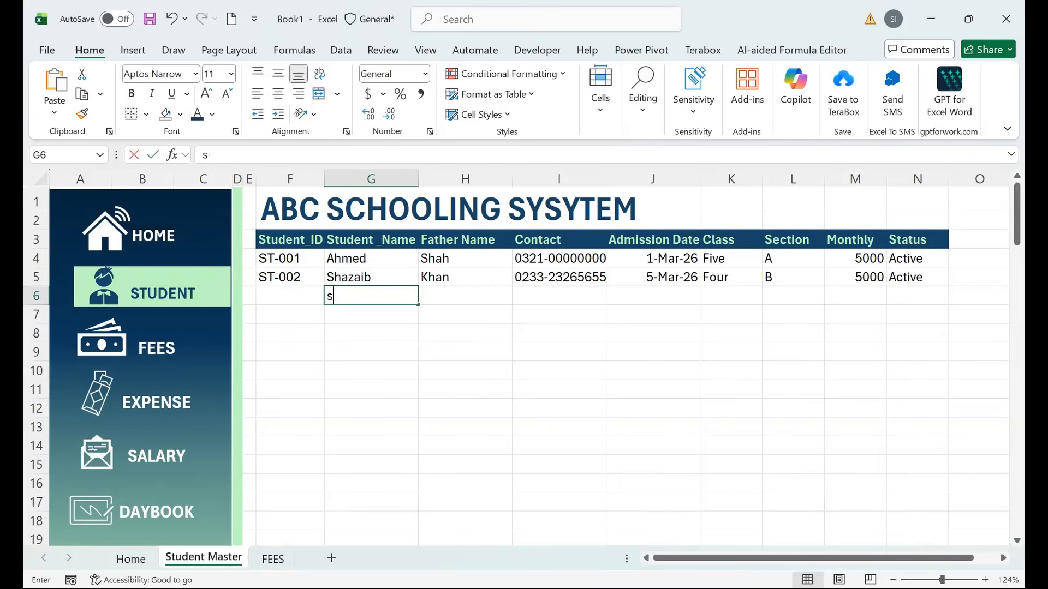
key(BackSpace)
key(BackSpace)
key(BackSpace)
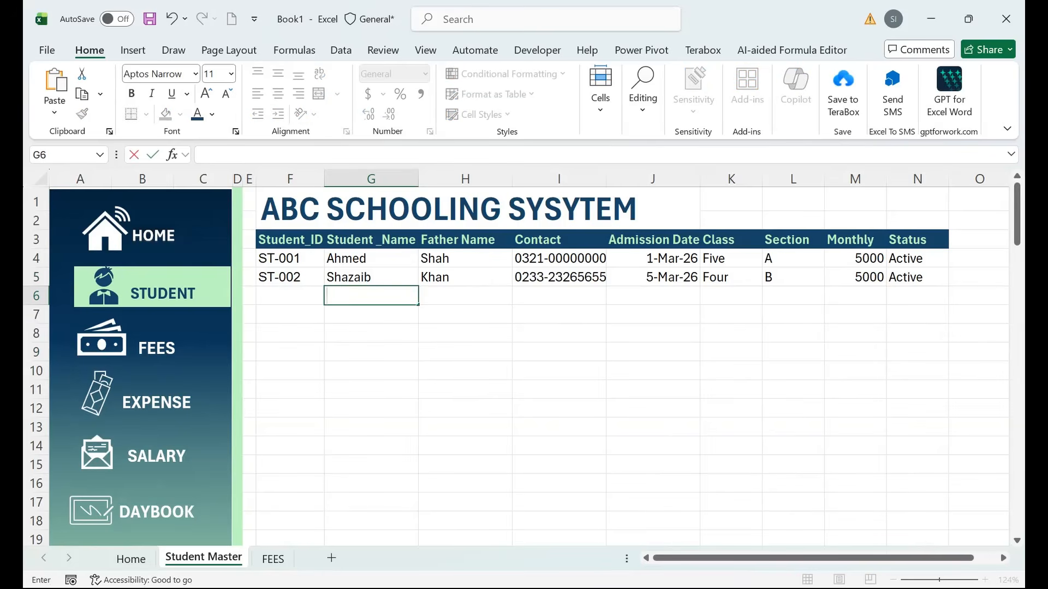
text(Asad)
key(Tab)
Complete ST-003 with father name, contact, 5-Mar-26, class Five, section A, 5000, Active; select FEES F4:F6.
text(Qureshi)
key(Tab)
text(0213-55555555)
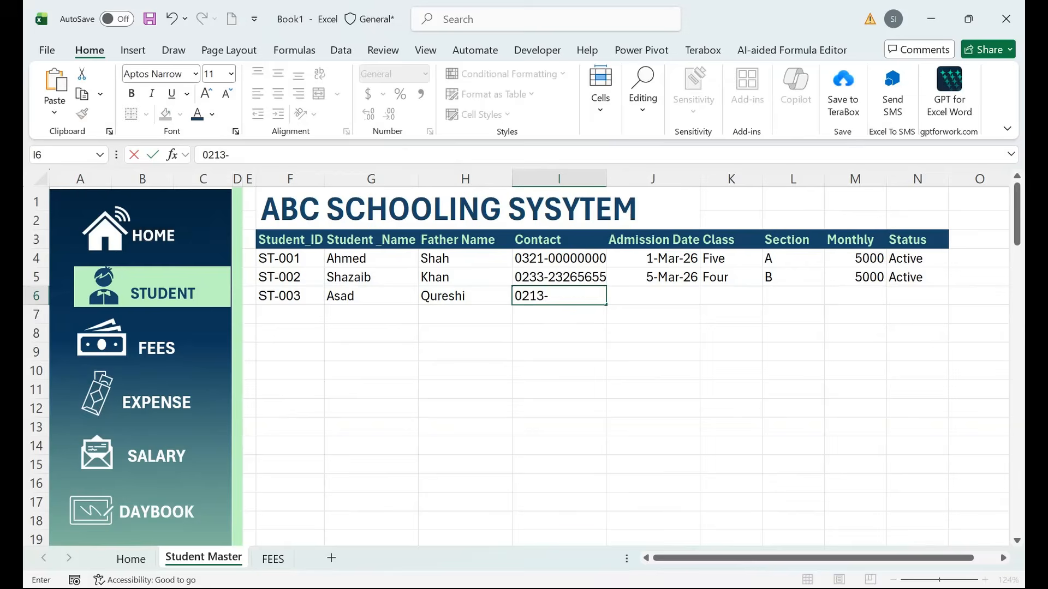
key(Tab)
text(5-Mar-26	Five	A	5000	Active)
key(Down)
key(Left)
key(Left)
key(Left)
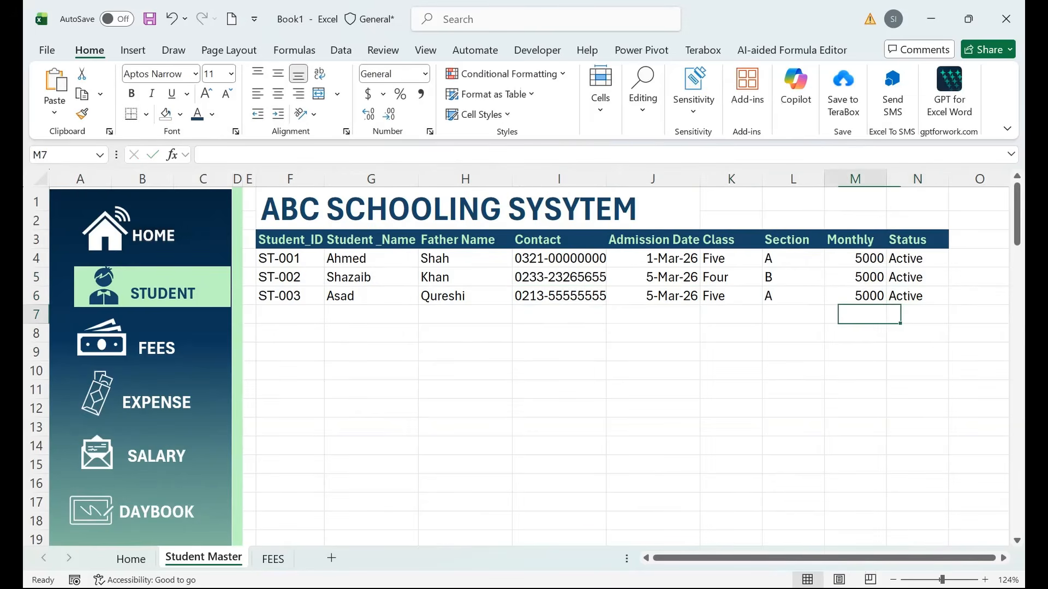
key(Left)
key(ctrl+Page_Down)
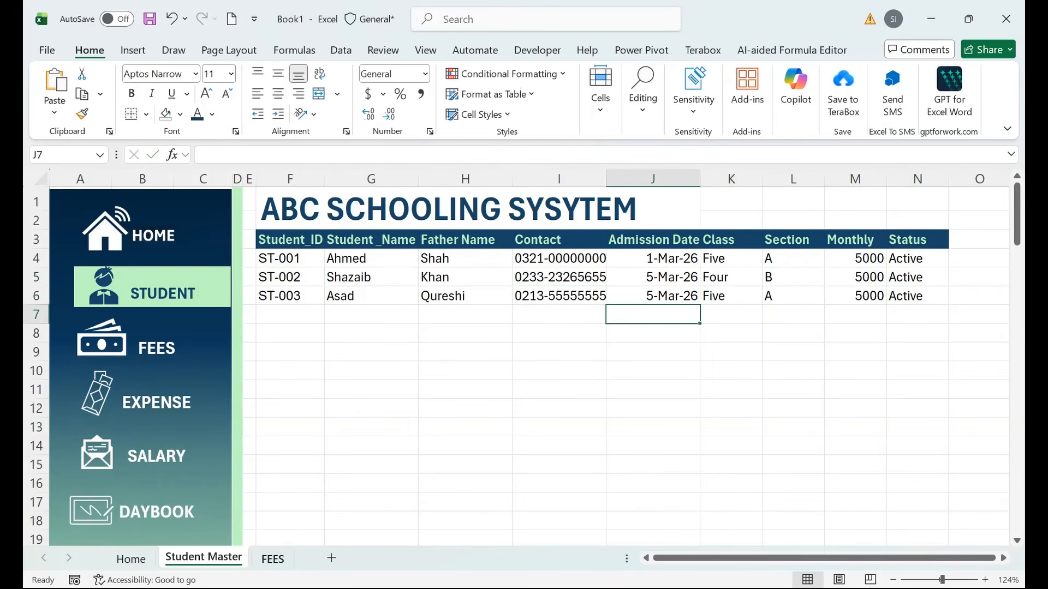
drag(290, 253, 290, 291)
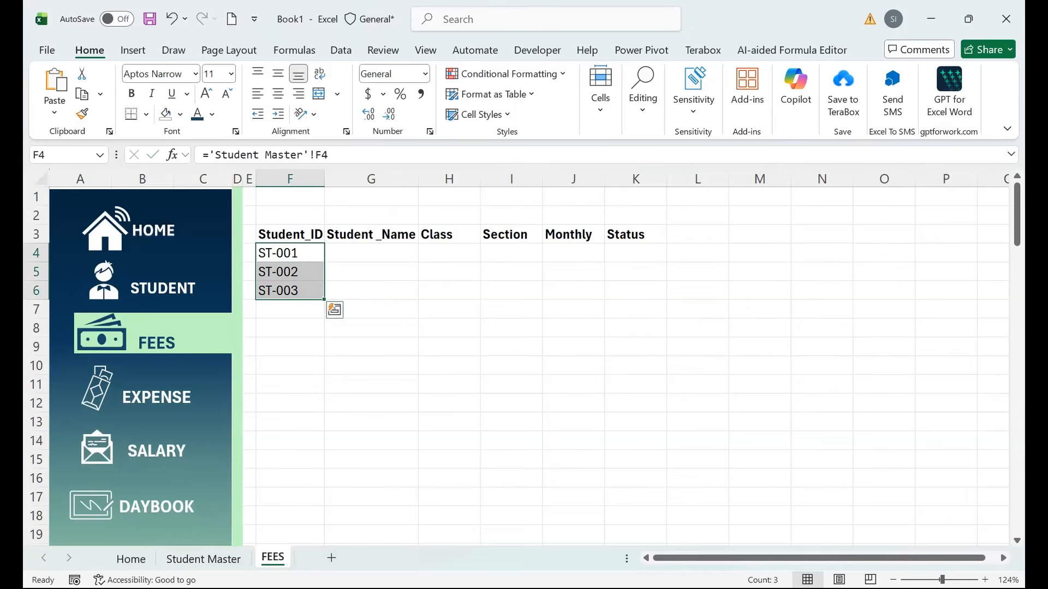
Delete the empty Class and Section columns from the FEES sheet.
click(371, 254)
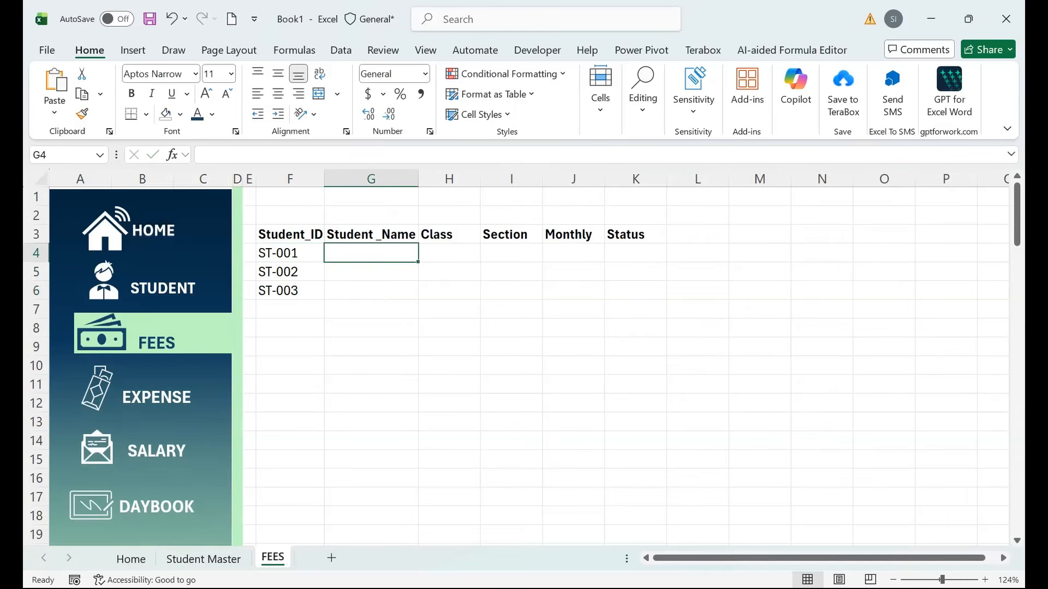
drag(449, 178, 511, 179)
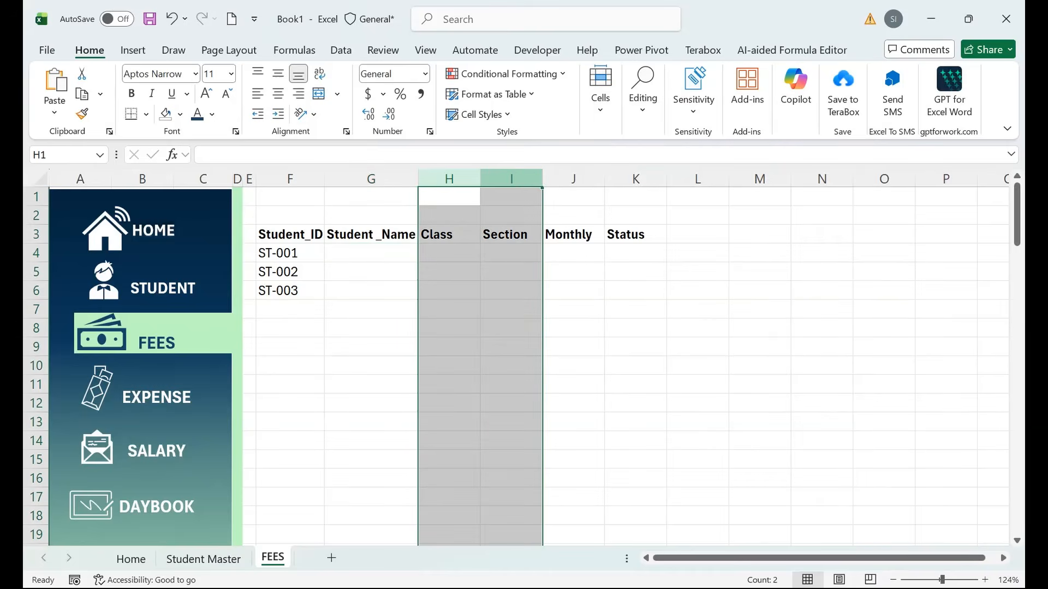
right_click(507, 178)
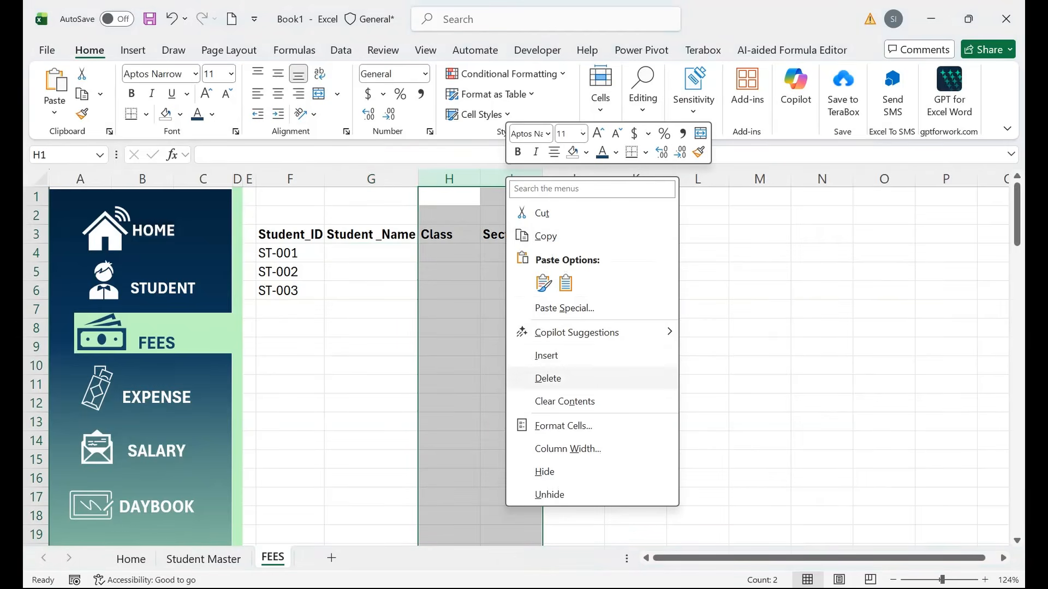
click(548, 378)
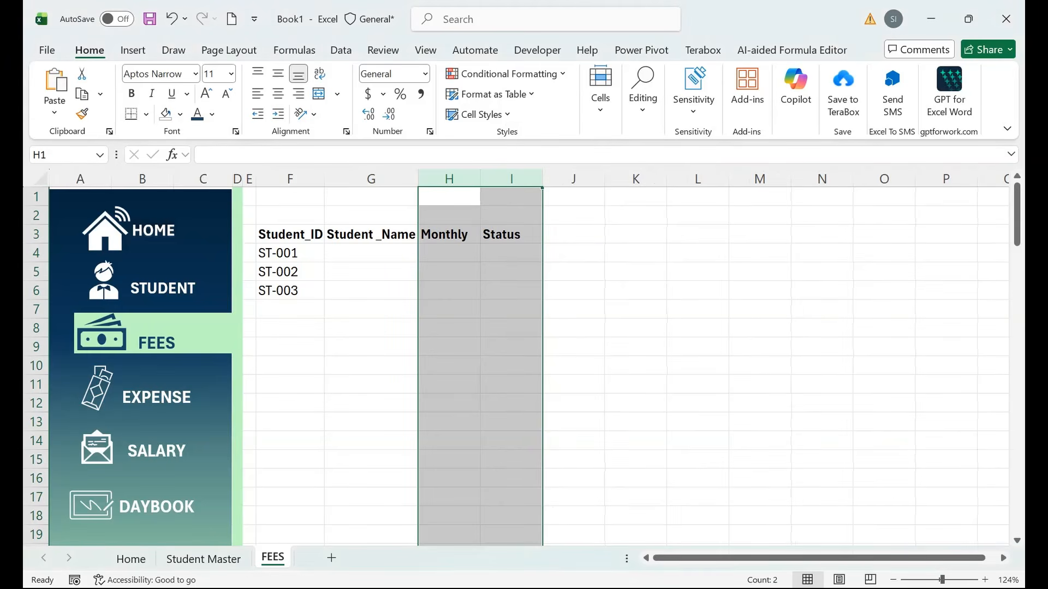
Rename the Monthly header to Fess and begin an XLOOKUP formula in G4.
click(512, 179)
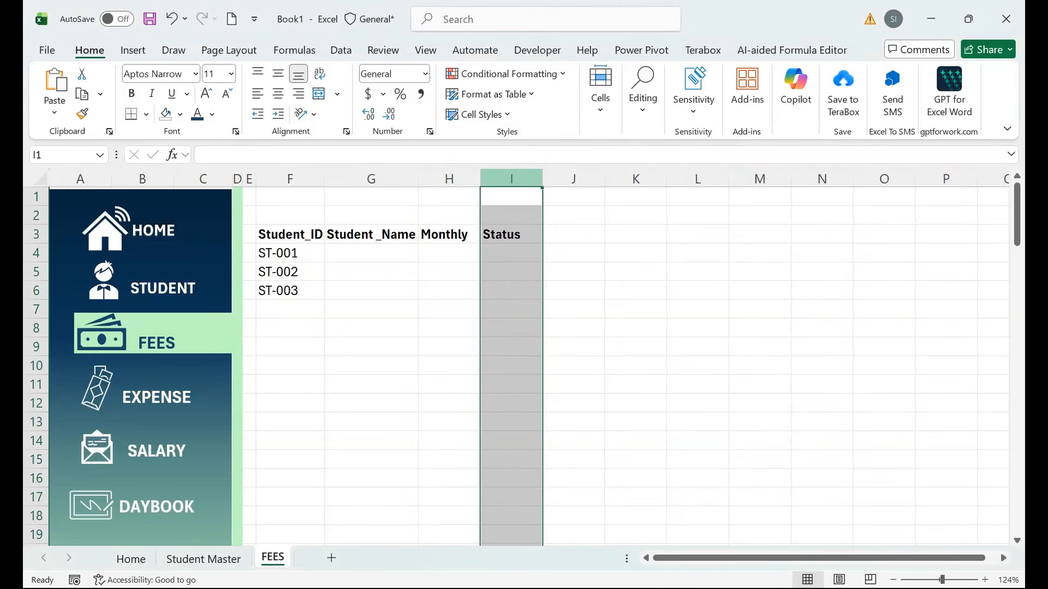
click(449, 179)
click(449, 234)
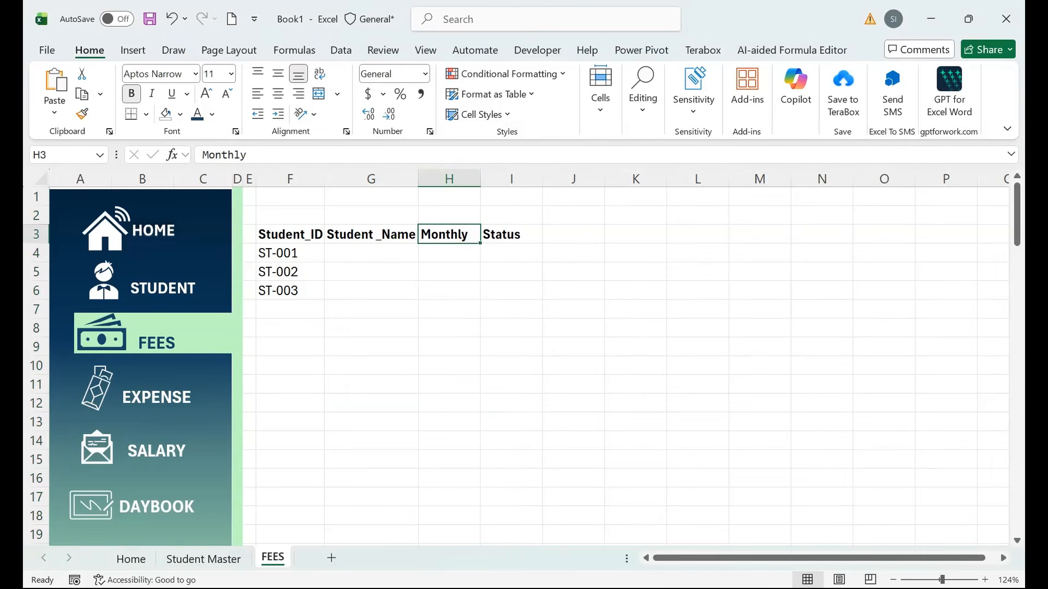
text(Fess)
key(Return)
key(Left)
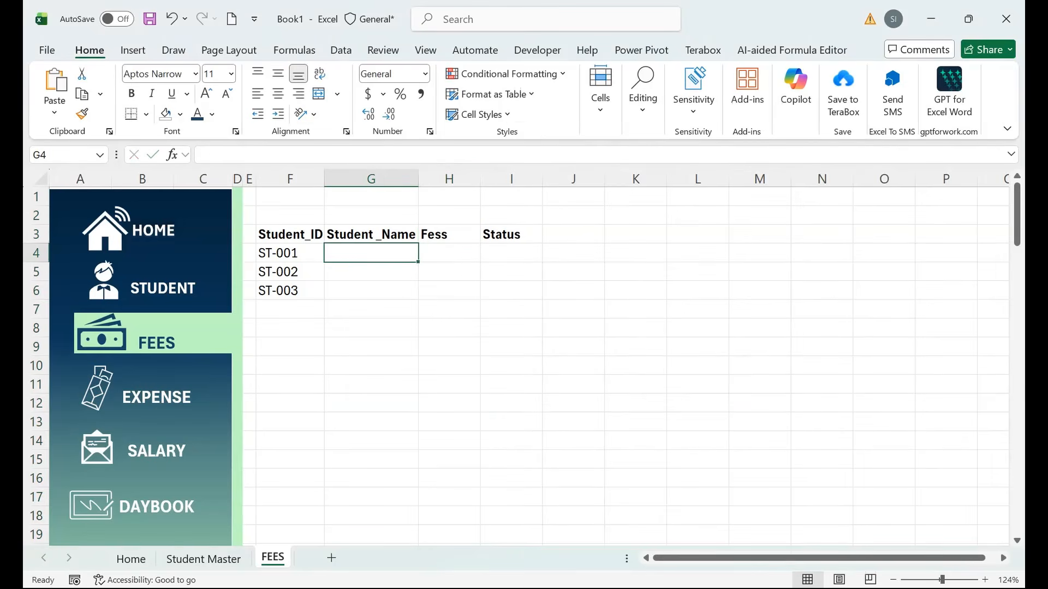
text(=XLOOKUP()
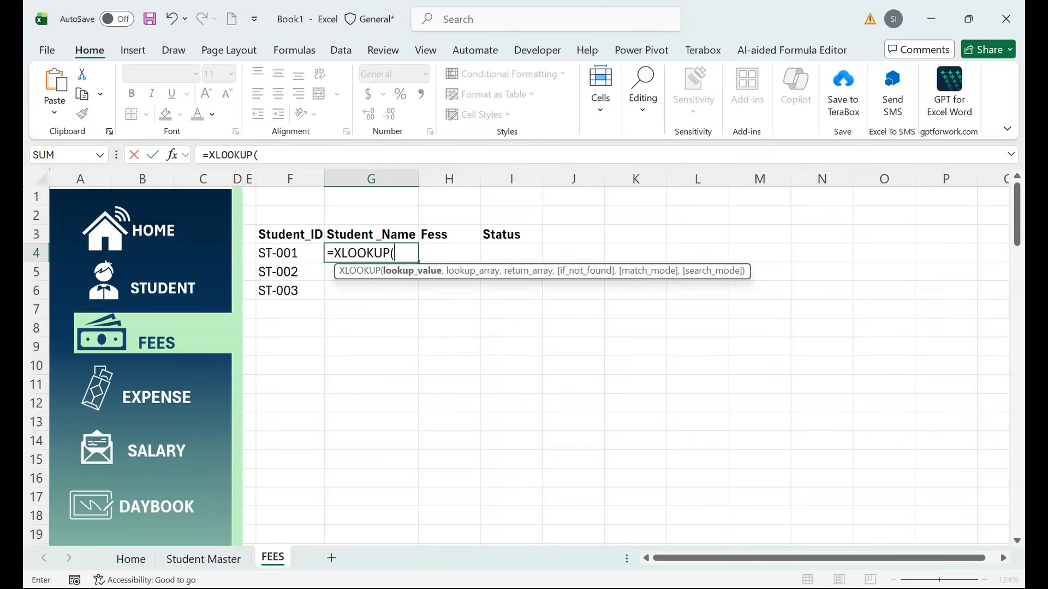
Make the XLOOKUP look up F4 in Student Master column F:F.
click(290, 253)
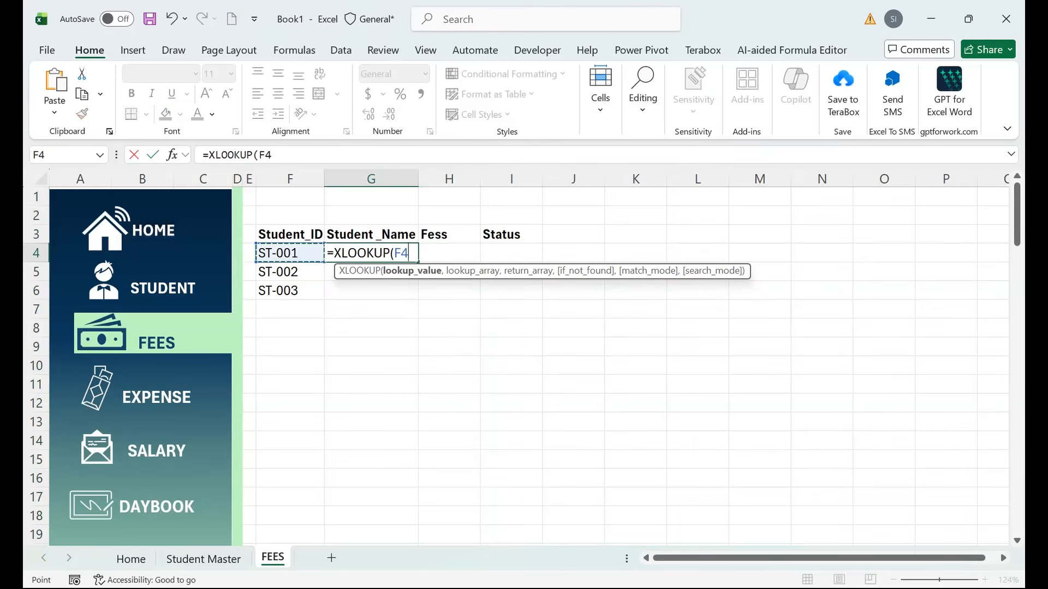
text(,)
click(203, 559)
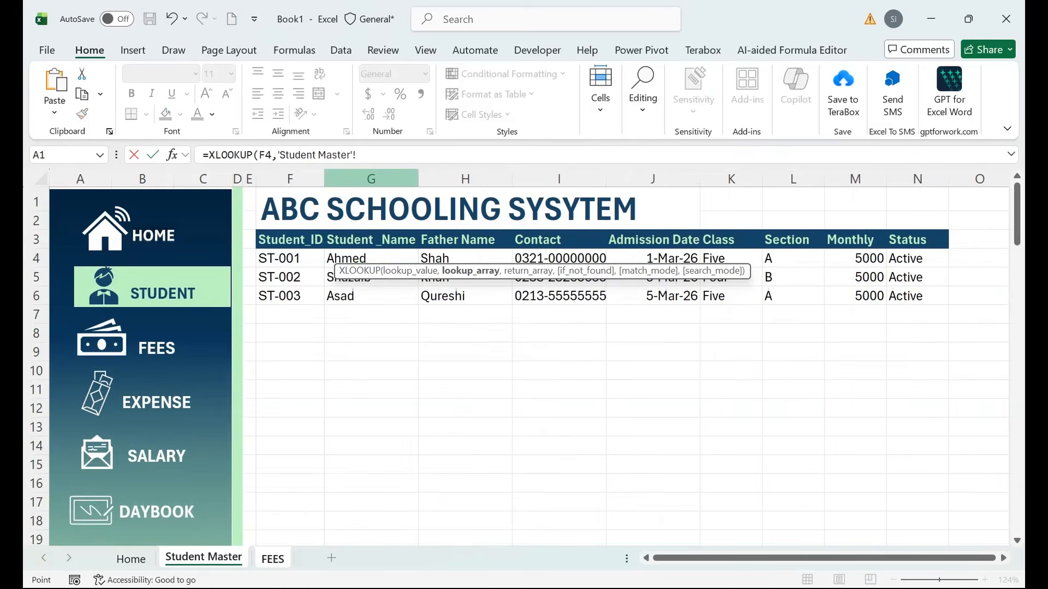
drag(290, 179, 653, 178)
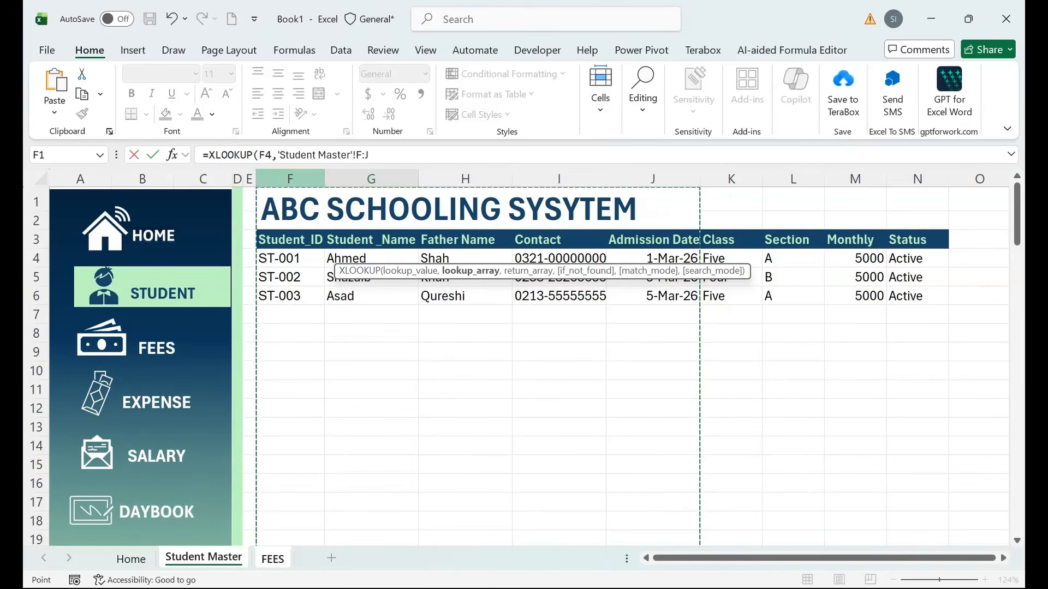
drag(271, 155, 369, 155)
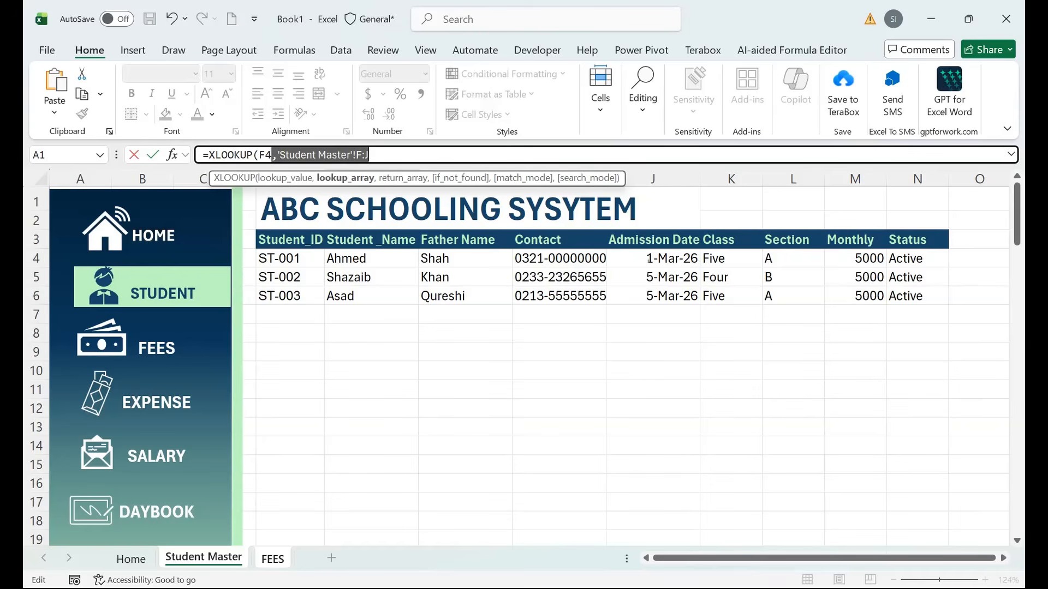
click(369, 155)
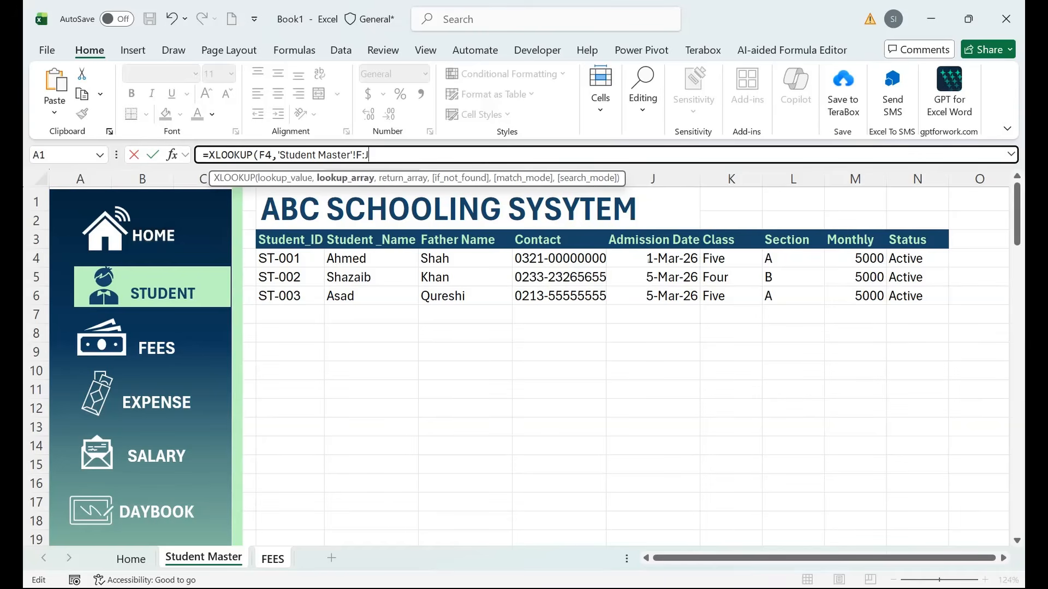
key(BackSpace)
text(F)
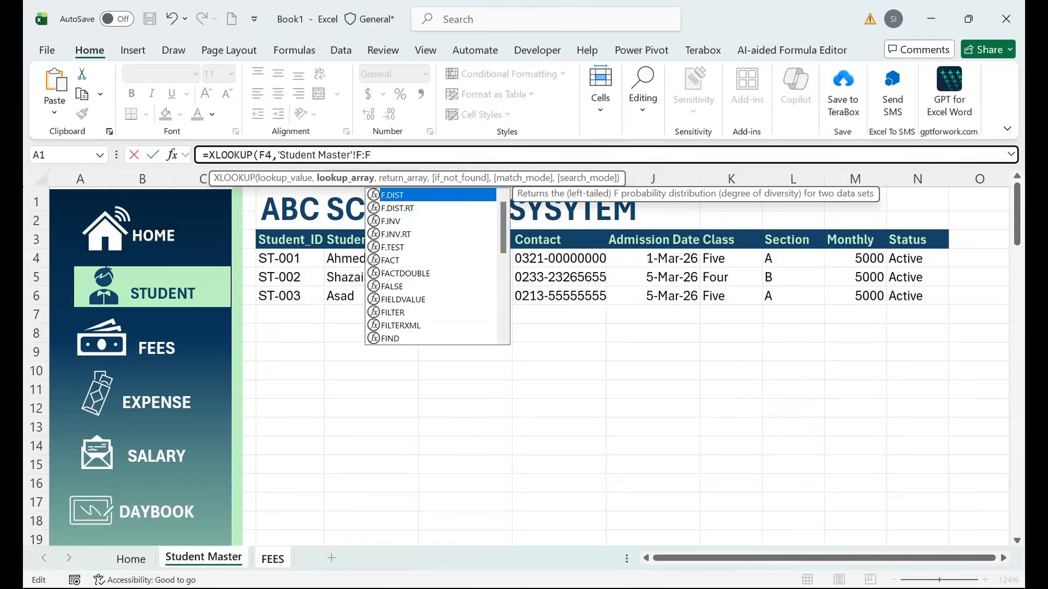
text(,)
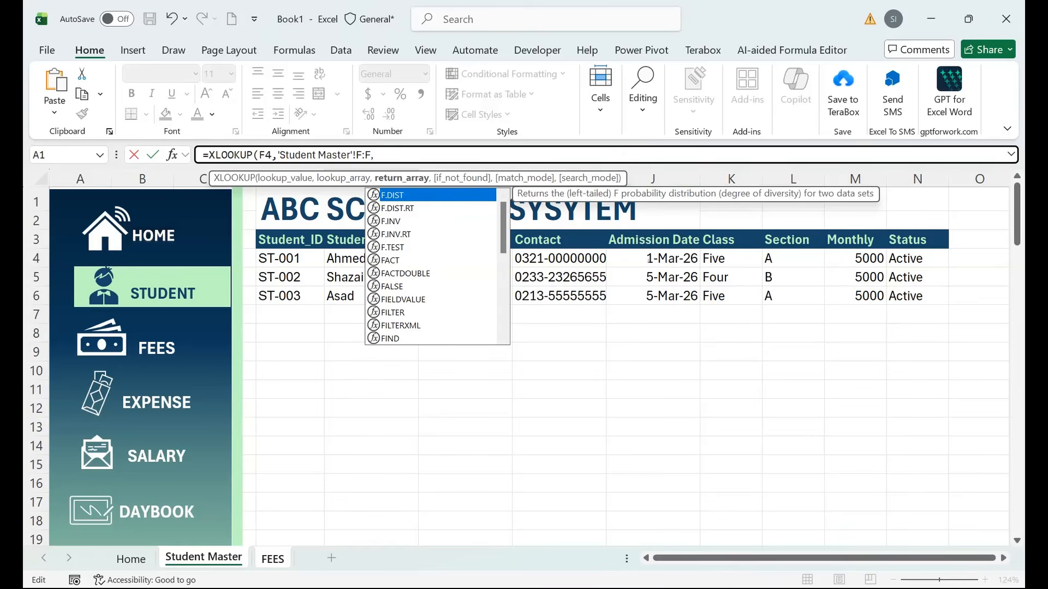
Return names from Student Master column G:G and copy the lookup down to row 10.
click(661, 179)
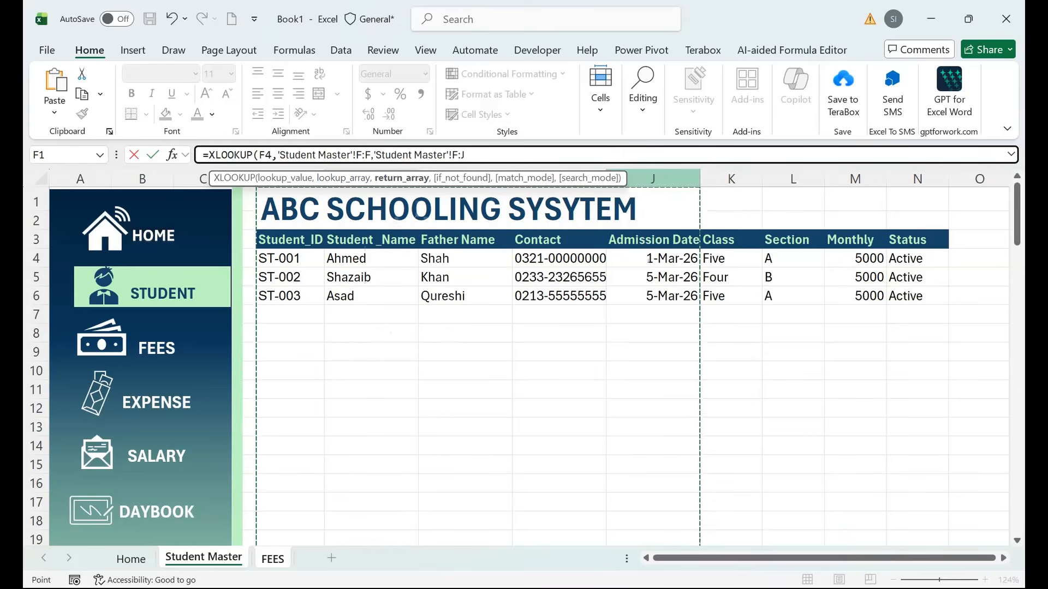
click(371, 258)
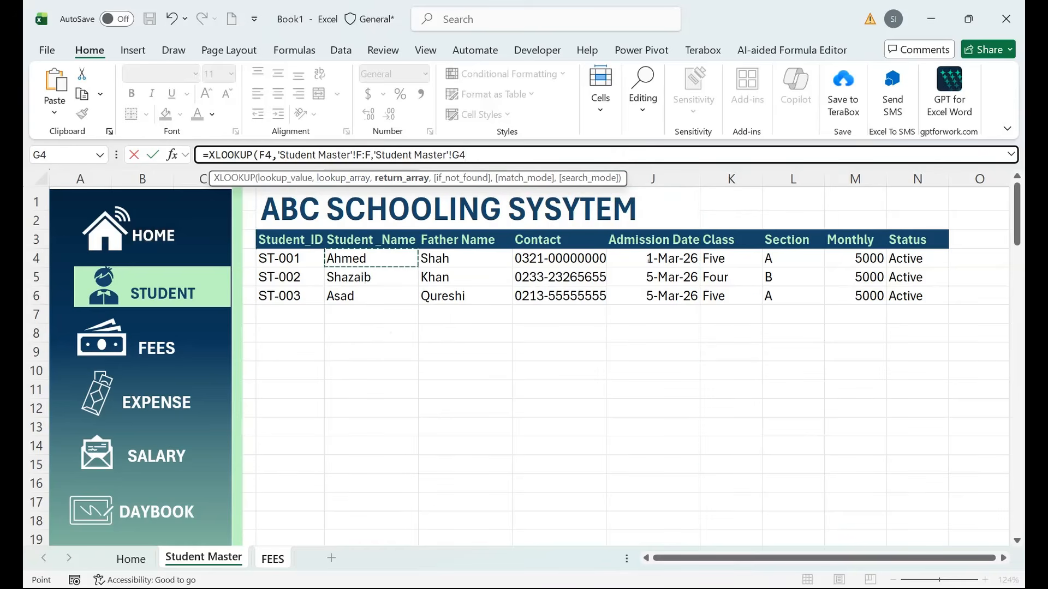
drag(466, 155, 460, 155)
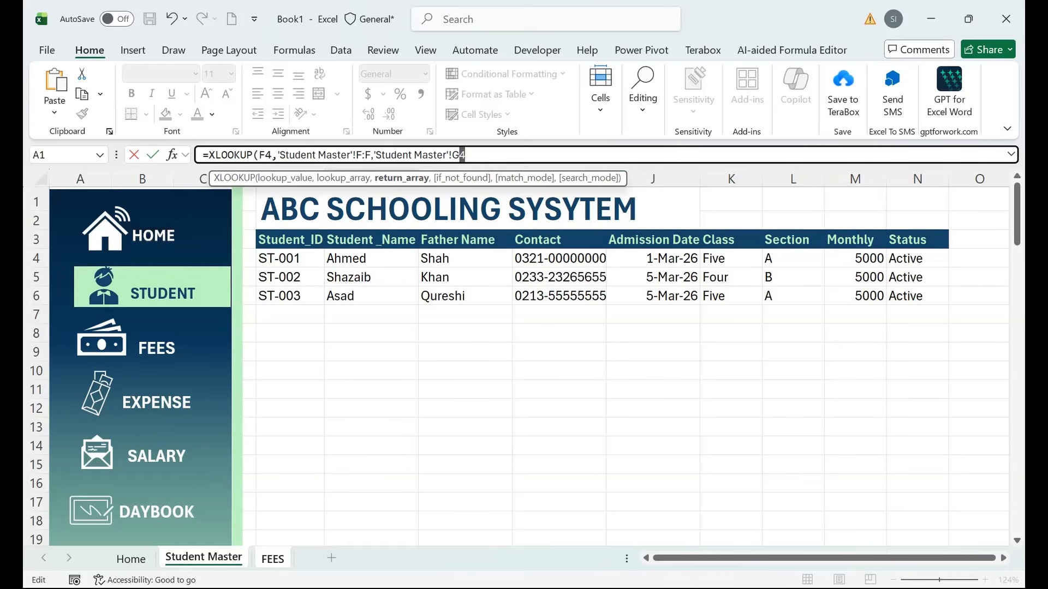
text(:G))
key(Return)
key(Up)
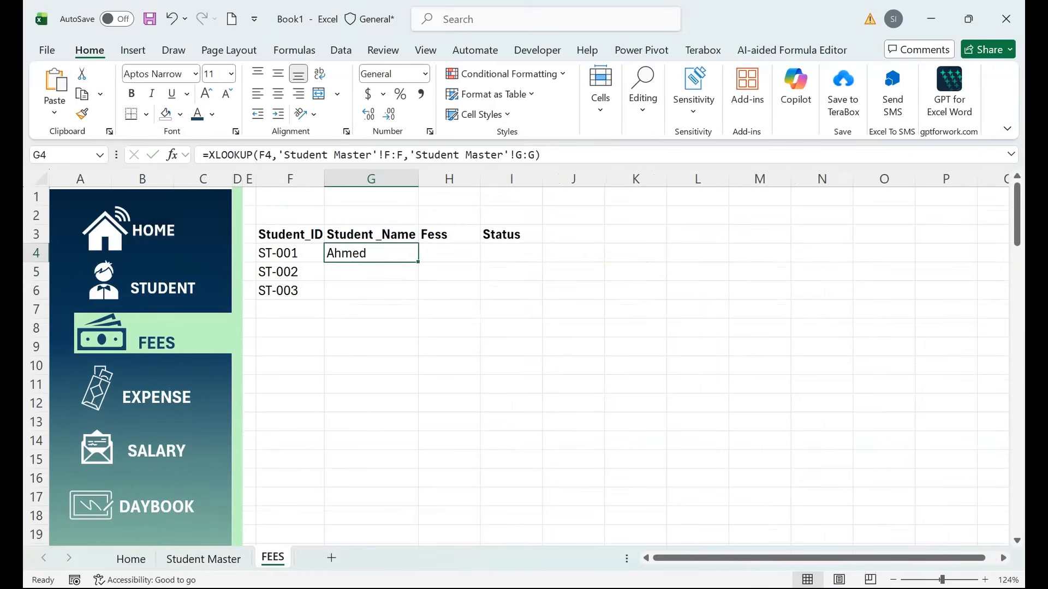
drag(418, 262, 418, 375)
click(371, 253)
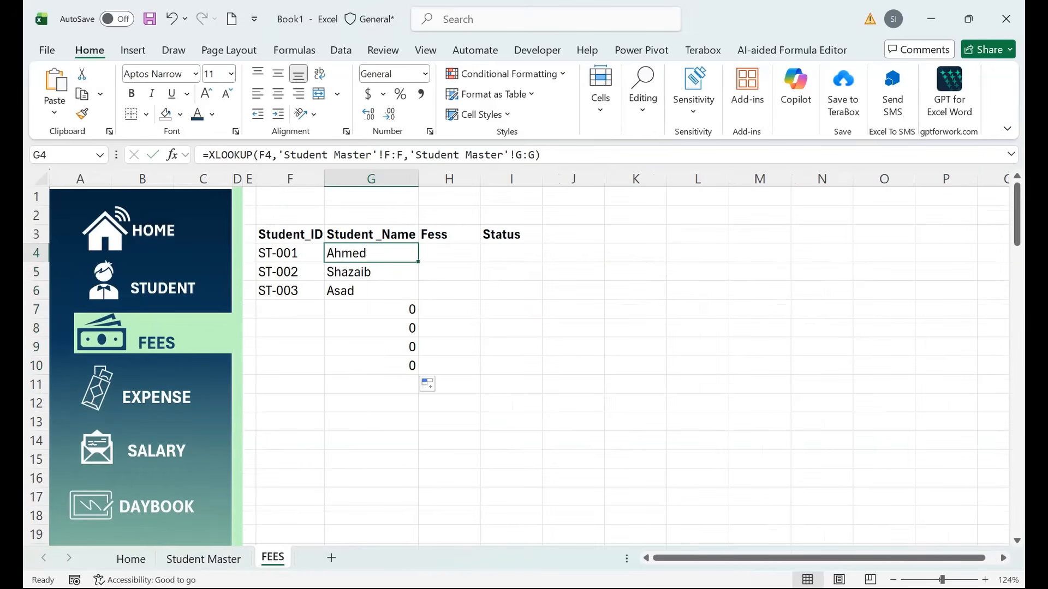
Wrap G4's lookup in IF(...=0,"",...) so missing IDs show blank.
double_click(341, 254)
key(Left)
text(IF()
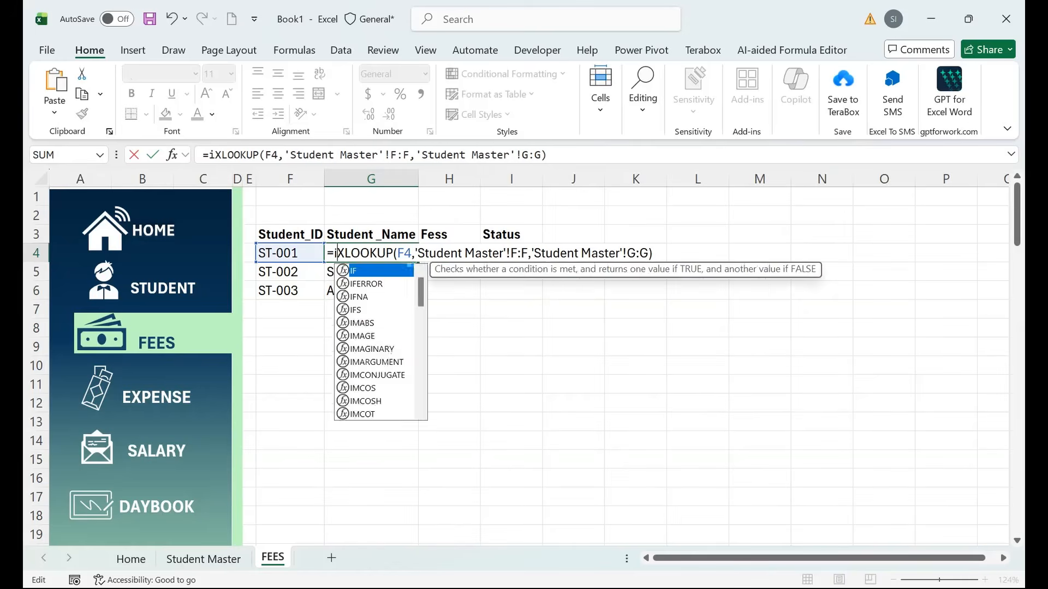
drag(349, 253, 664, 253)
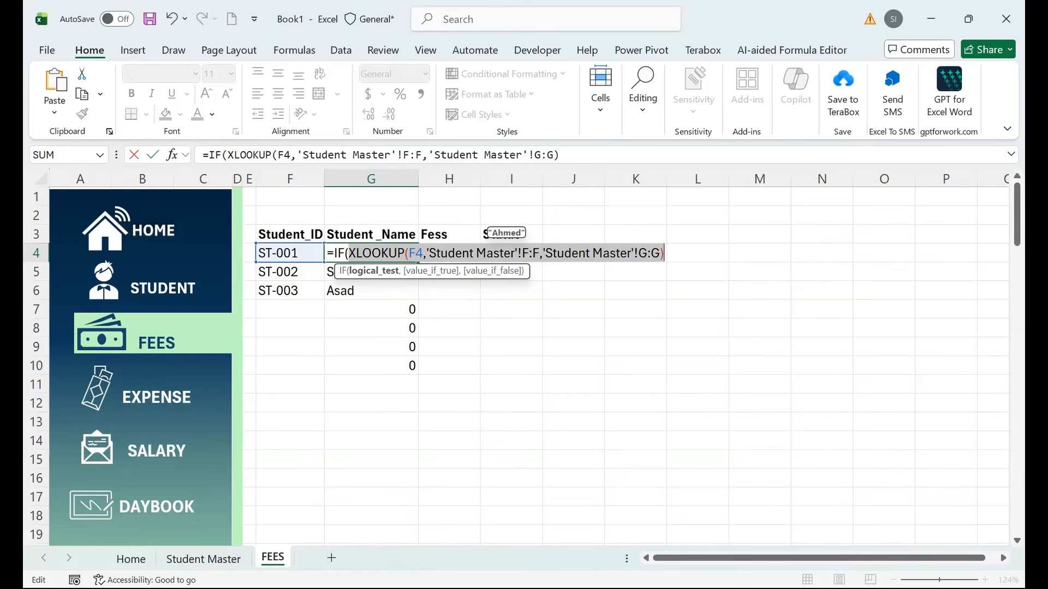
click(665, 254)
text(=0)
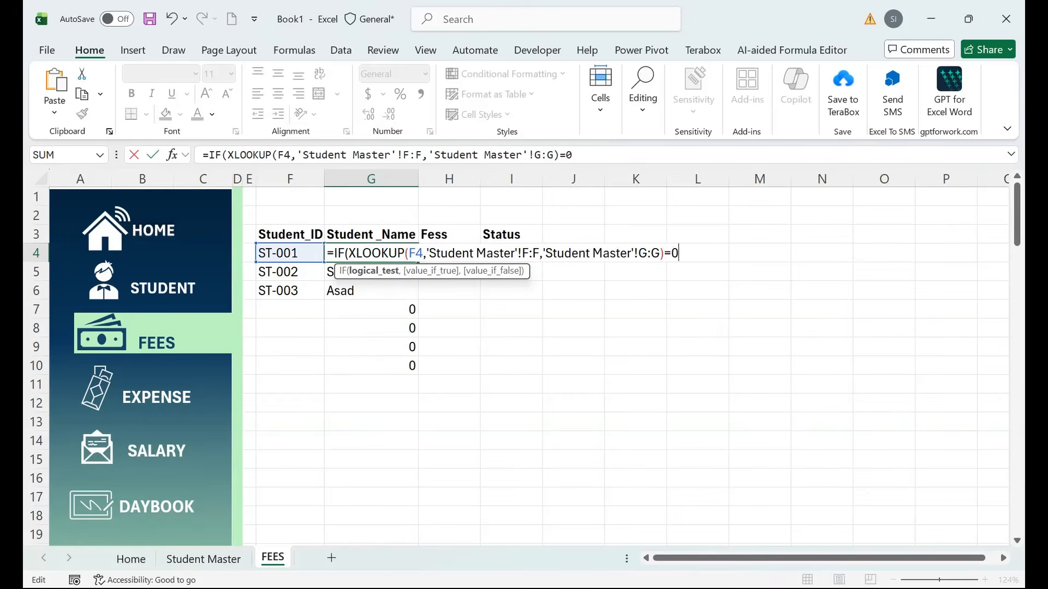
text(,"",)
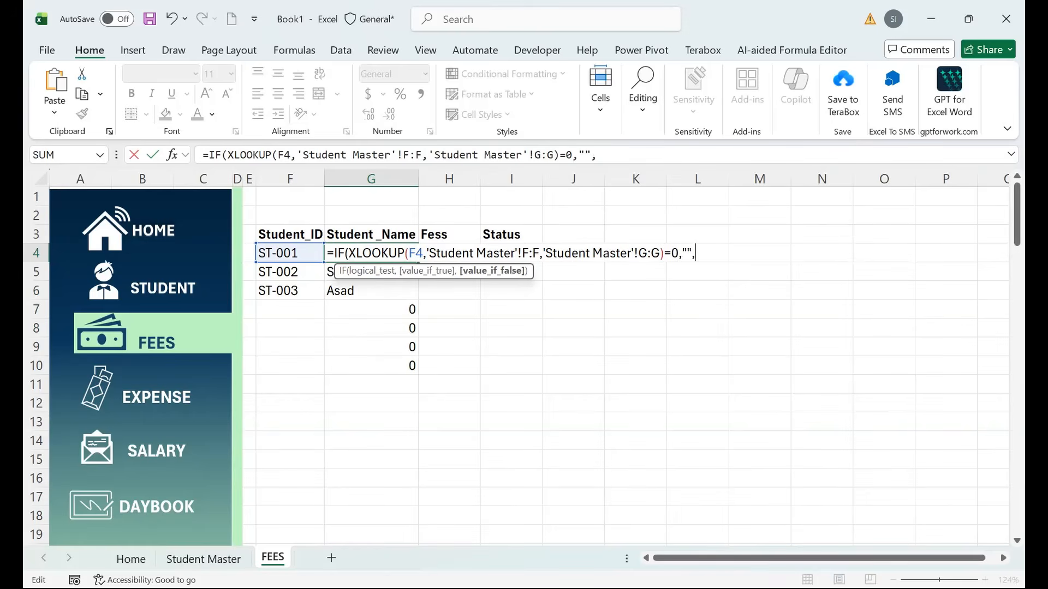
key(ctrl+v)
key(Return)
key(Return)
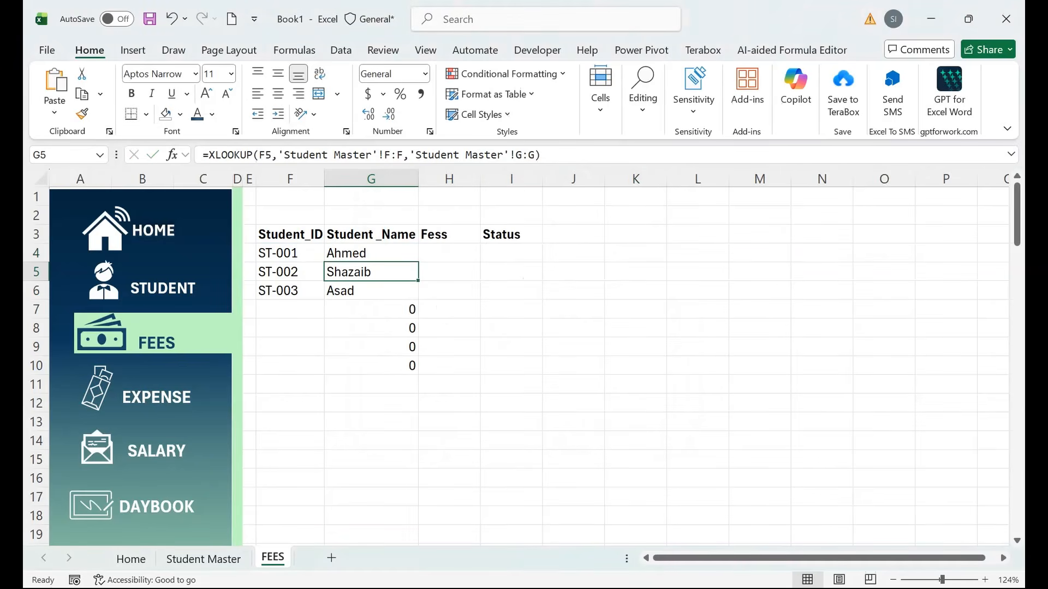
Fill the blank-if-zero name formula down column G, then go to Student Master.
click(371, 253)
double_click(418, 262)
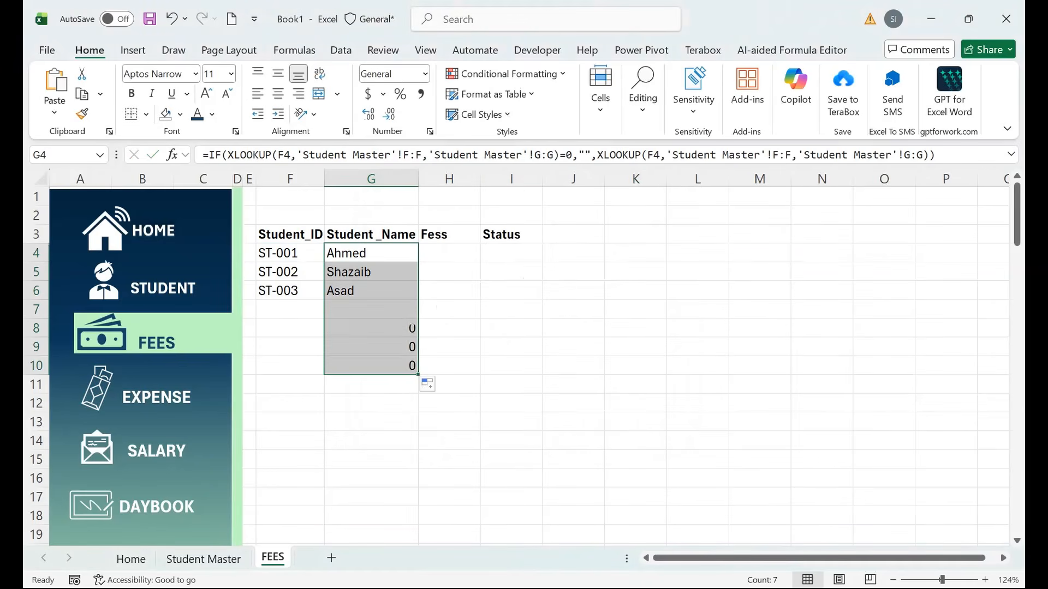
drag(371, 272, 371, 366)
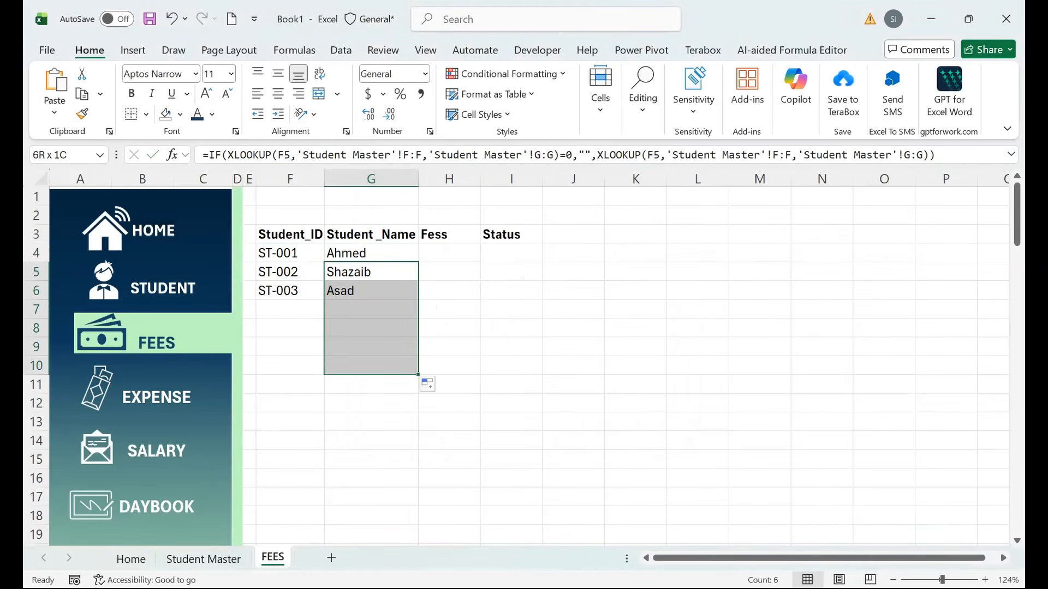
key(Delete)
click(371, 254)
double_click(418, 262)
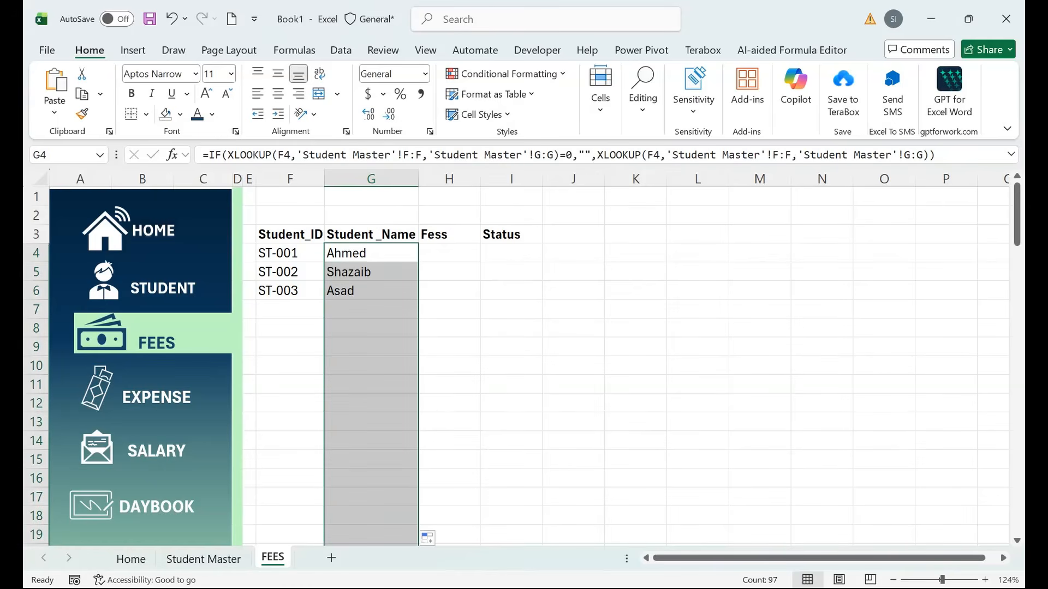
click(449, 253)
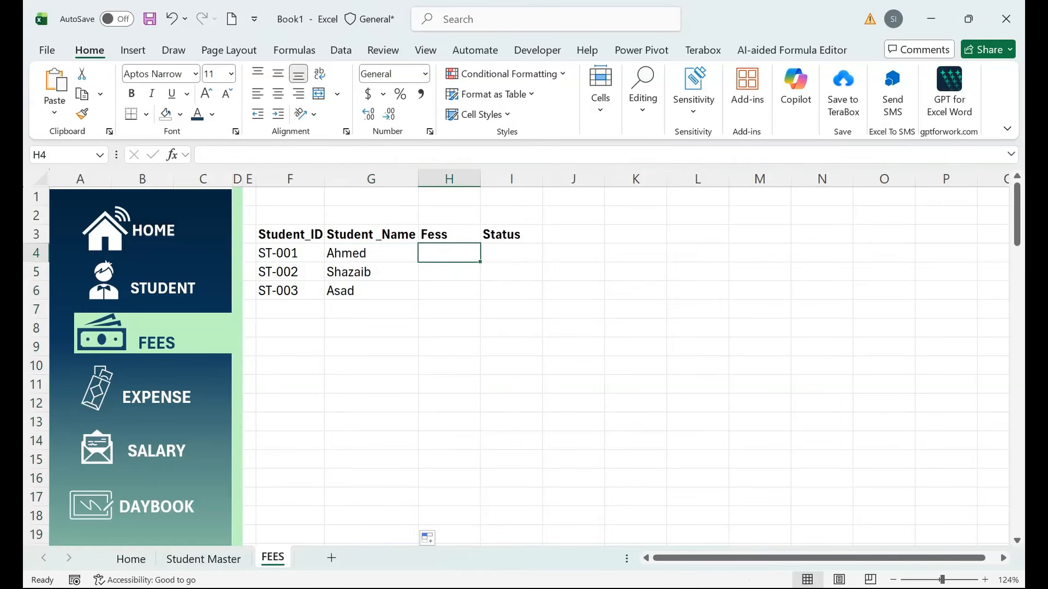
click(203, 559)
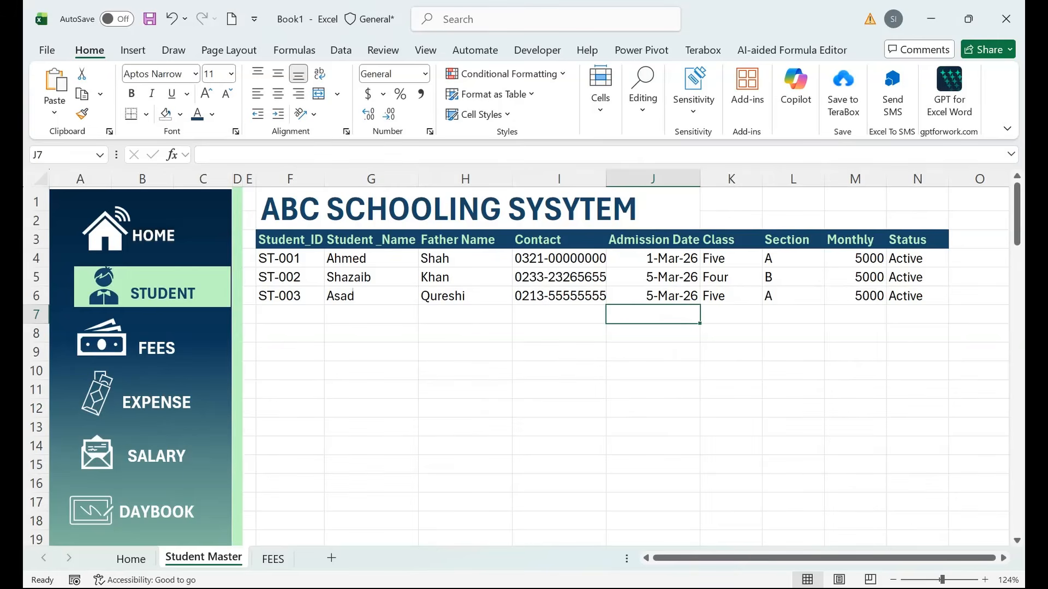
Copy G4's student-name XLOOKUP formula on the FEES sheet into Fess cell H4.
click(273, 559)
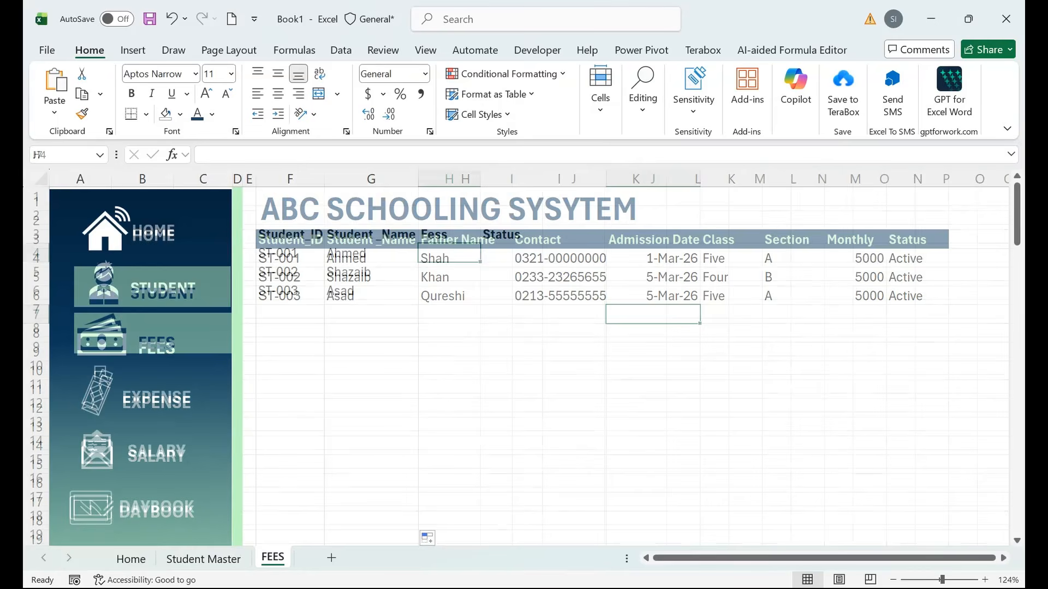
click(371, 253)
double_click(381, 253)
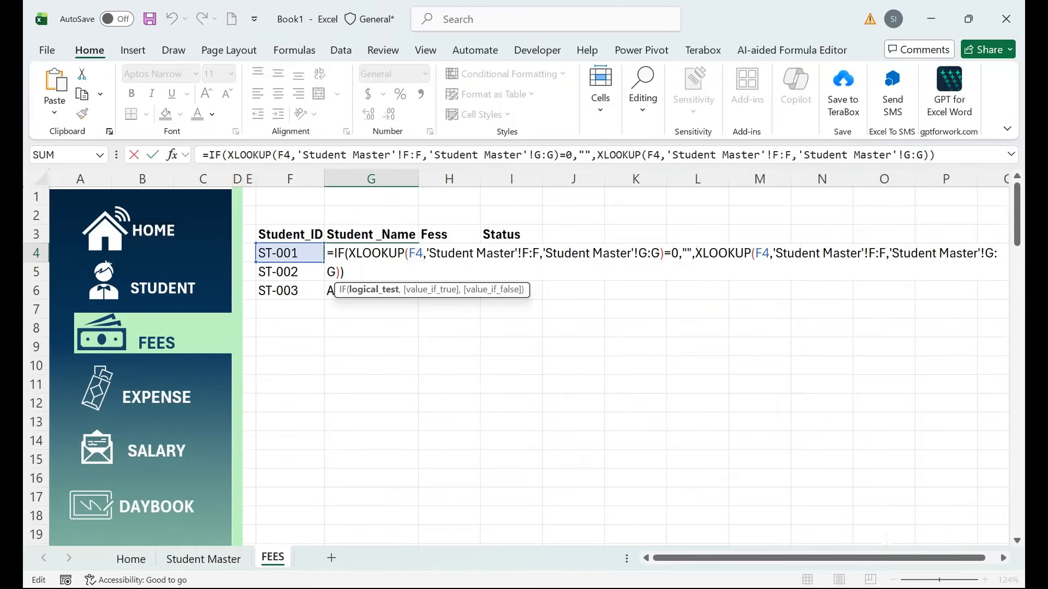
key(ctrl+a)
key(ctrl+c)
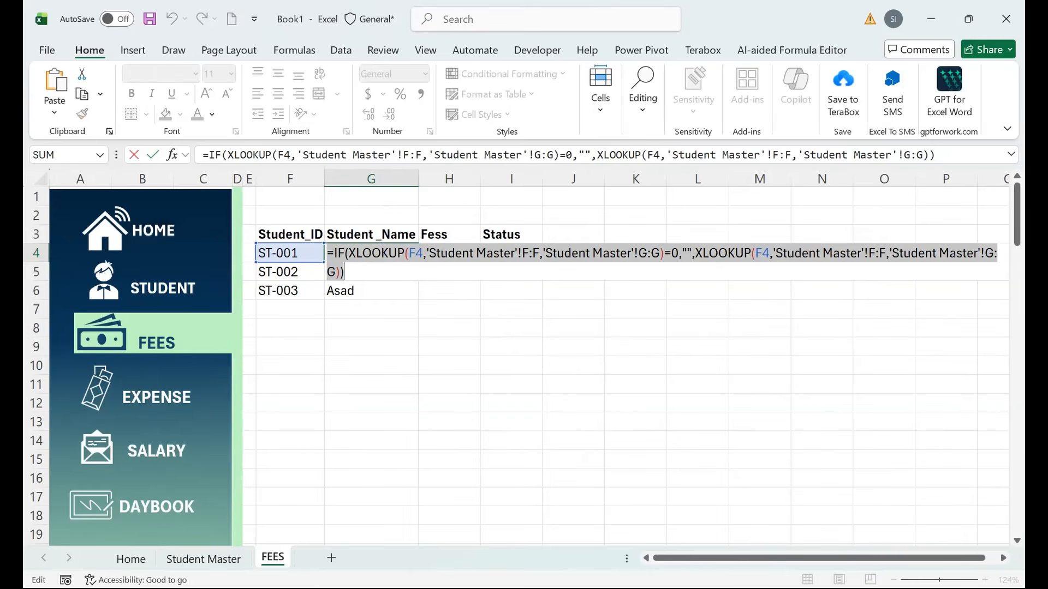
key(Return)
key(Right)
key(Up)
key(F2)
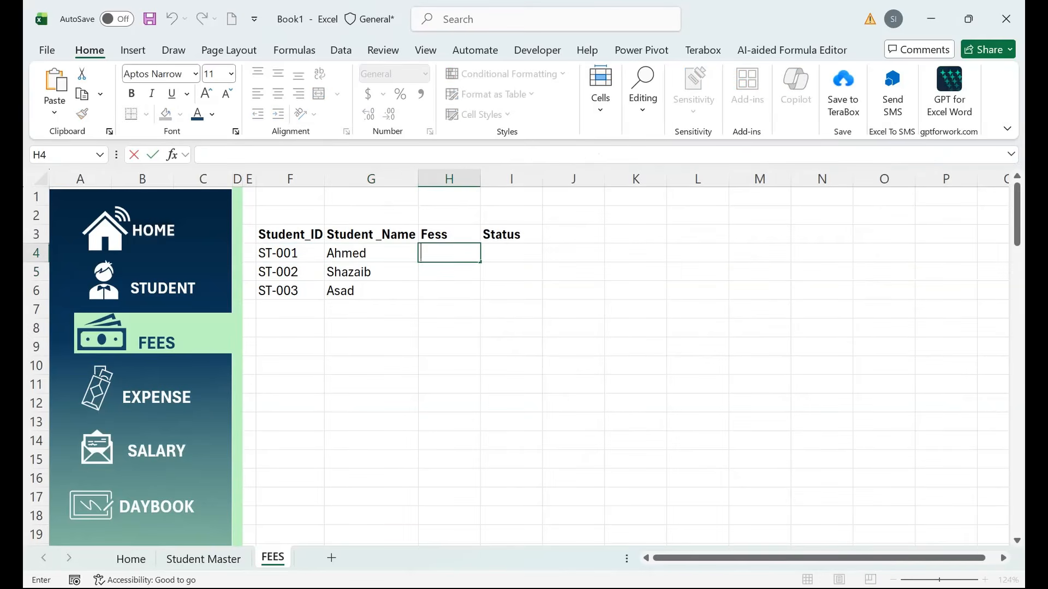
key(ctrl+v)
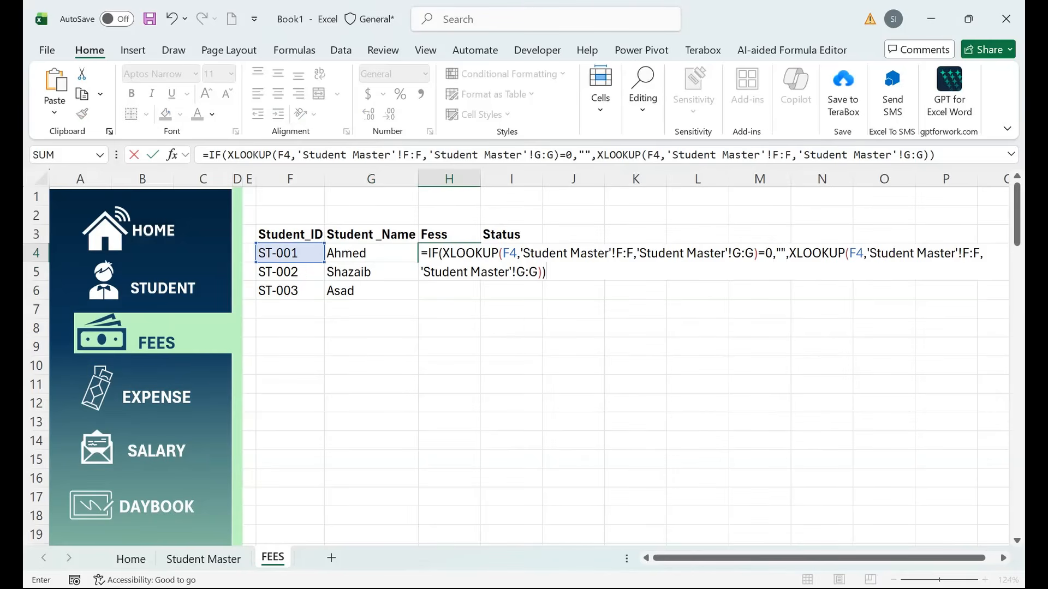
Change both XLOOKUP return ranges from G:G to M:M and fill the Fess formula down to H6.
drag(754, 253, 732, 253)
click(740, 254)
key(BackSpace)
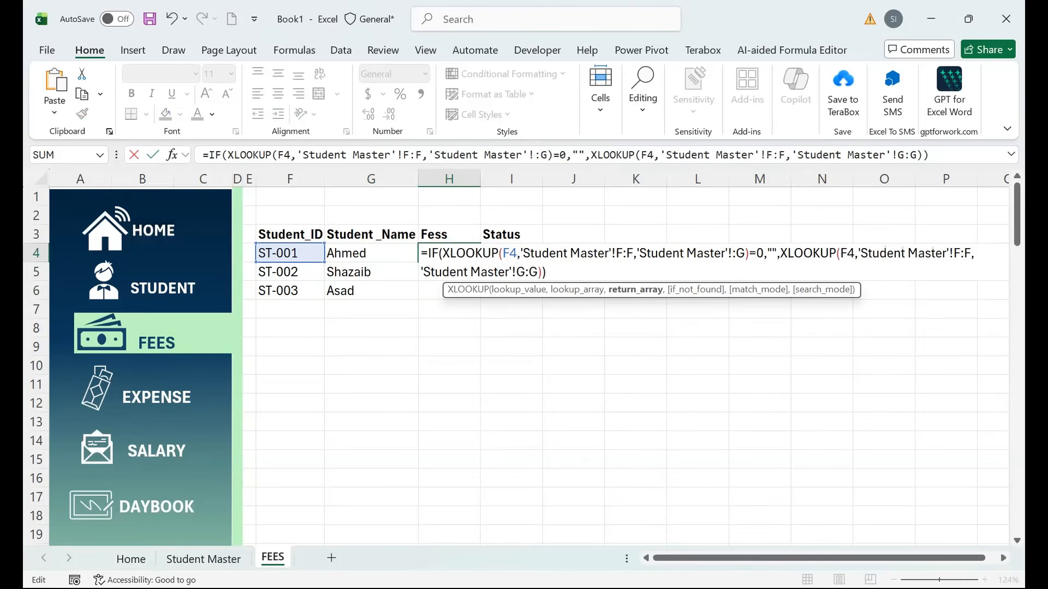
text(M)
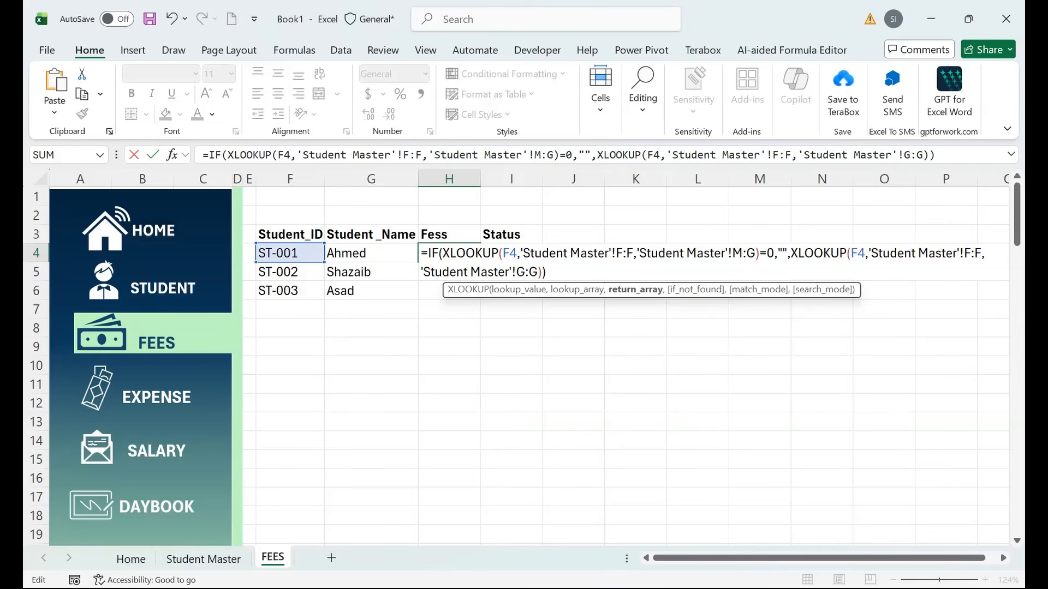
key(Right)
key(shift+Right)
text(M)
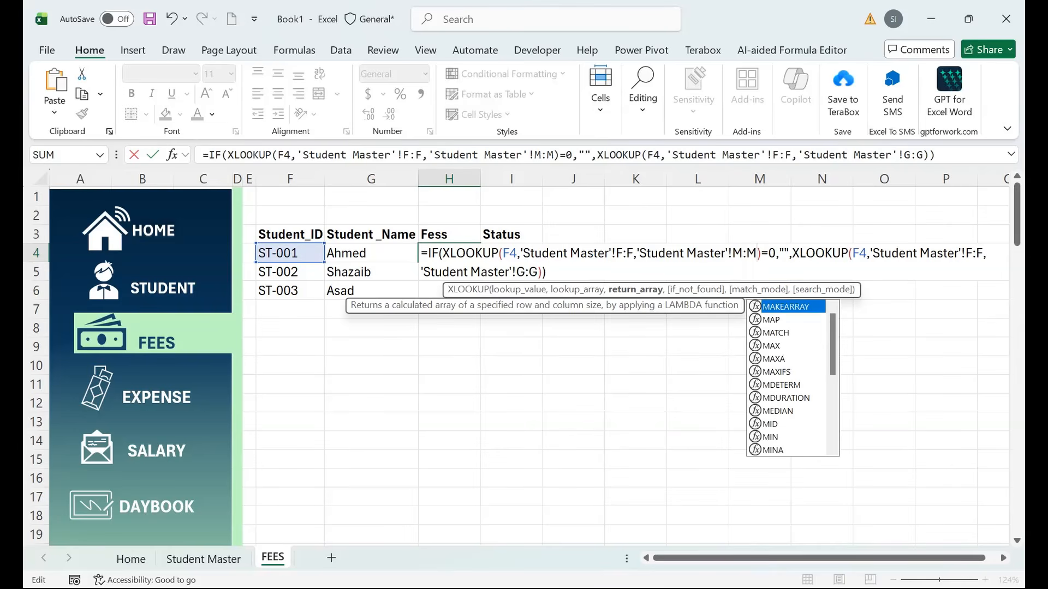
drag(526, 272, 516, 272)
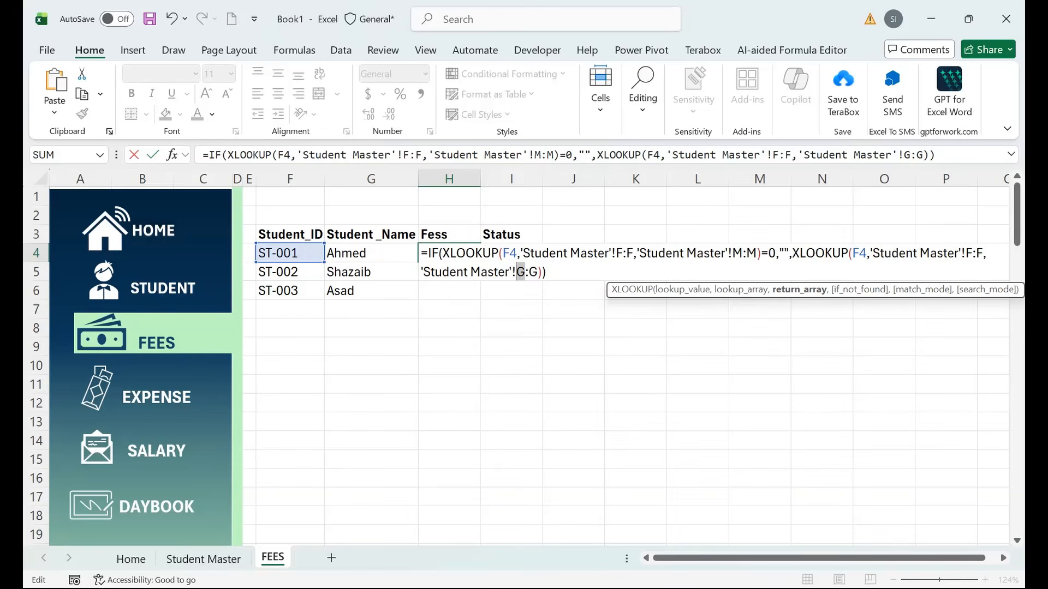
text(M)
key(shift+Right)
text(M)
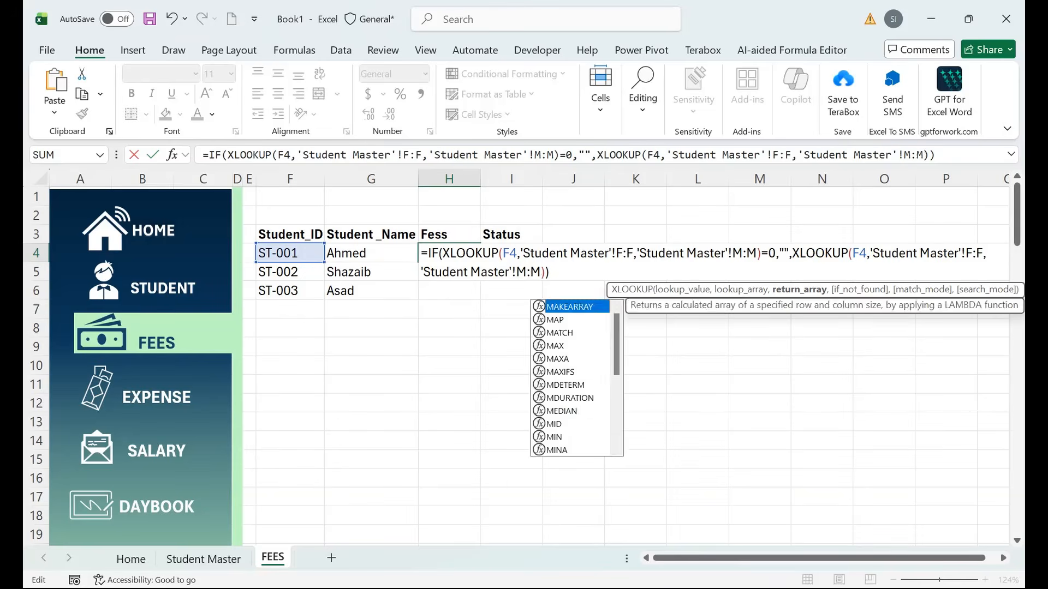
key(Return)
click(449, 253)
double_click(480, 262)
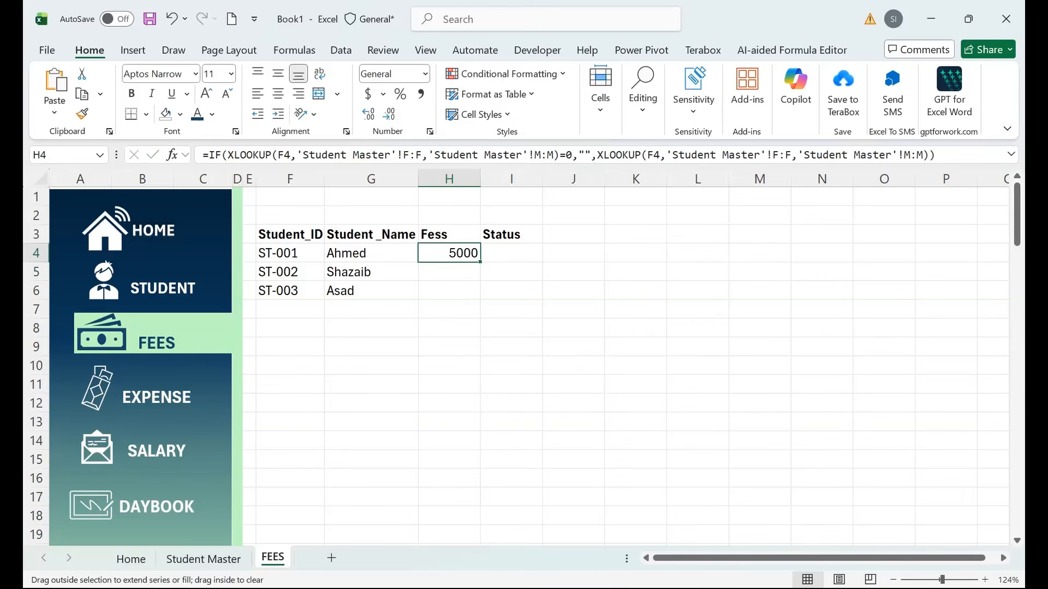
click(512, 234)
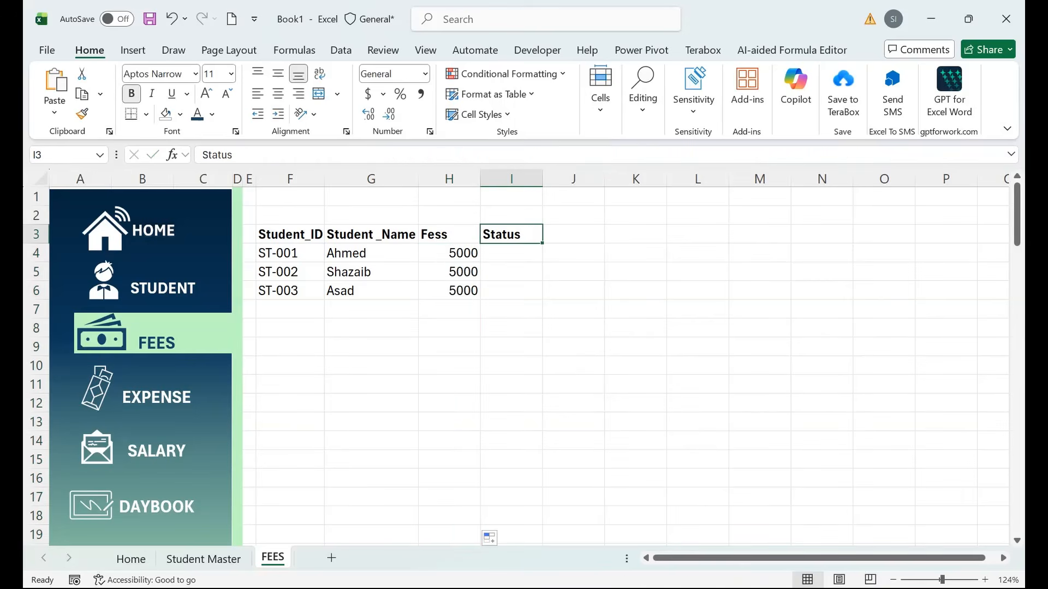
Fill month headers jan through dec across row 3 and centre them.
text(jan)
key(Tab)
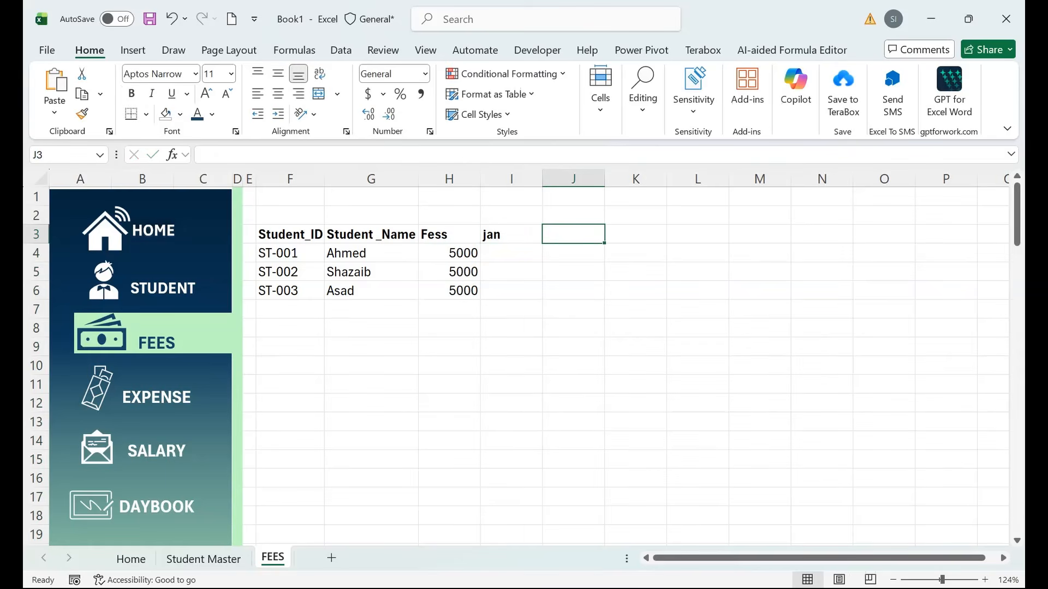
click(512, 234)
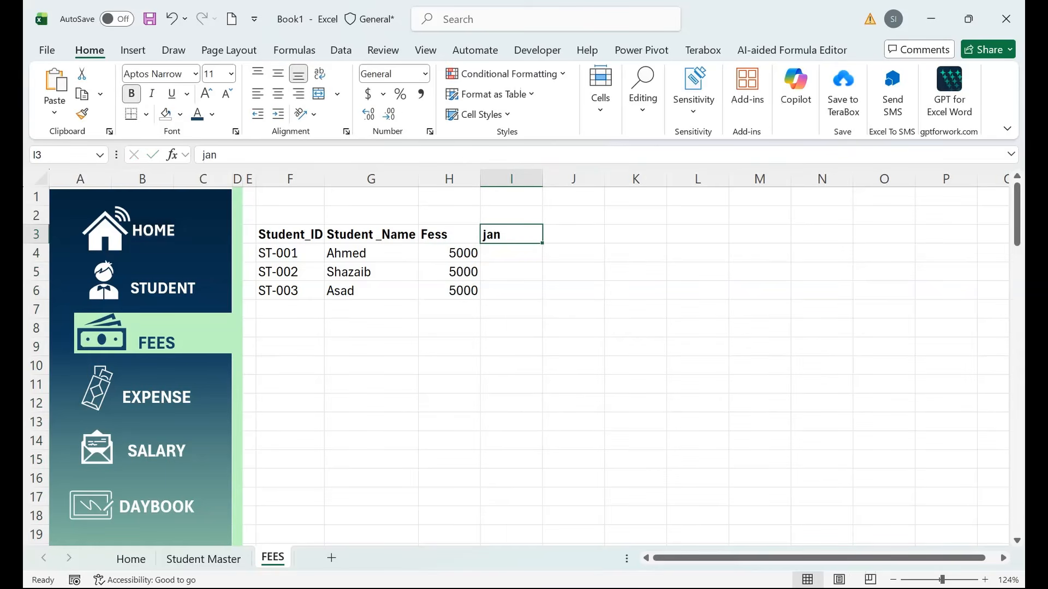
drag(542, 242, 928, 240)
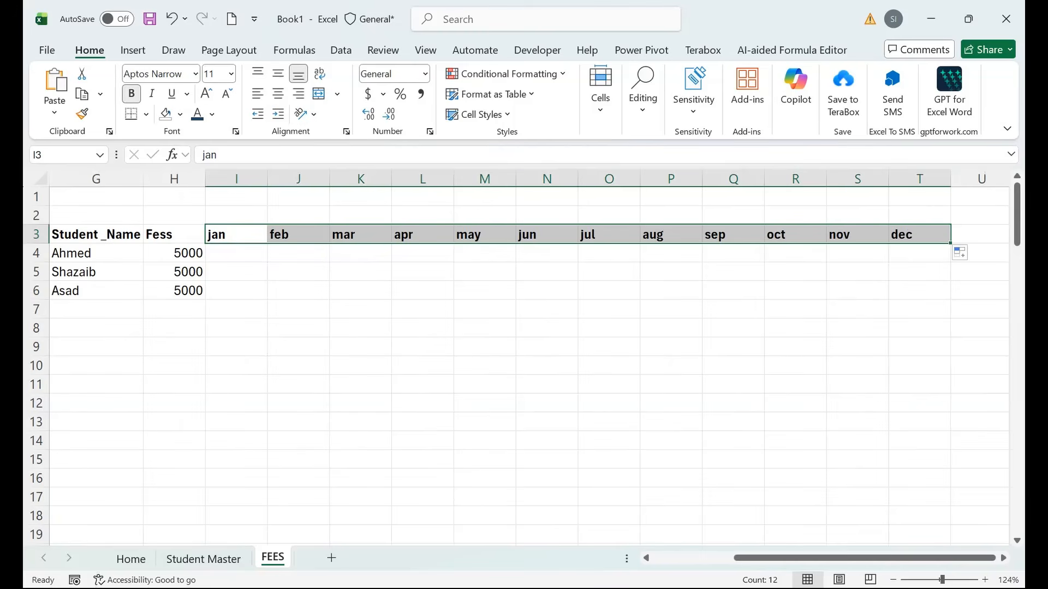
click(278, 93)
click(278, 73)
click(236, 254)
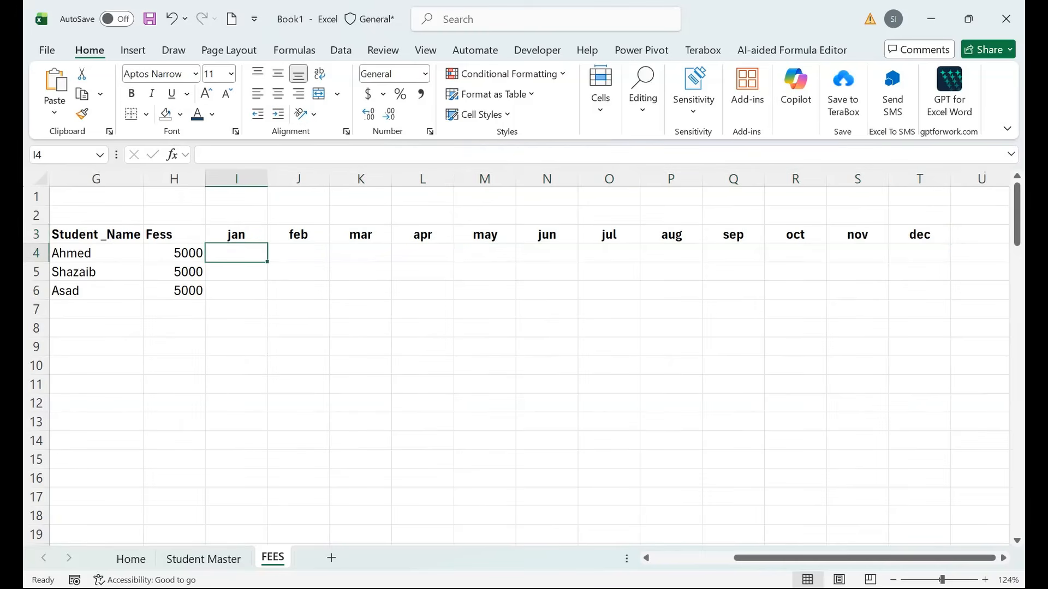
drag(868, 559, 787, 558)
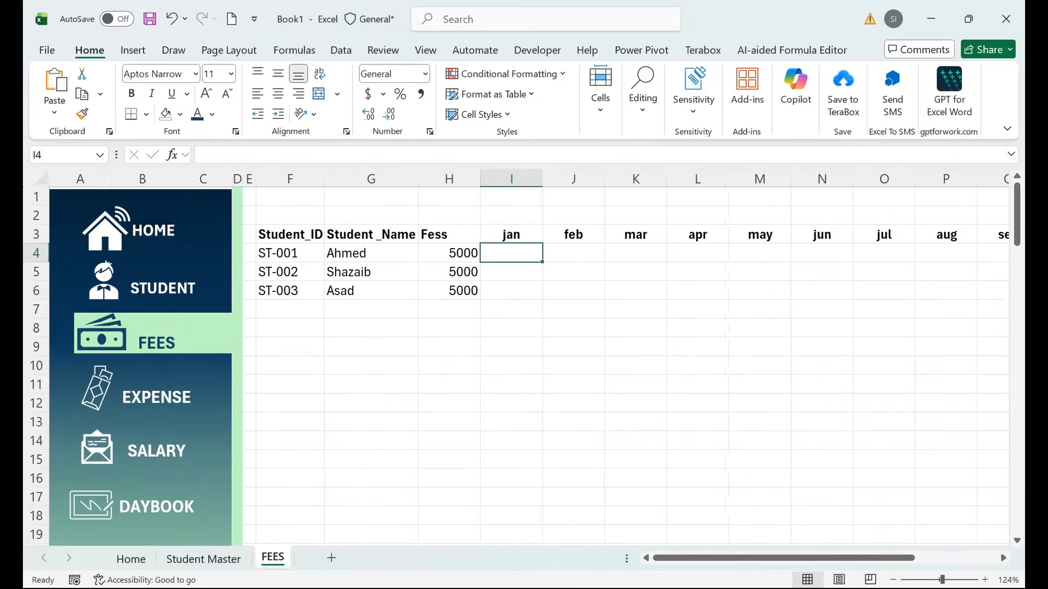
Insert a new column I headed Received, replacing Status, before the month columns.
right_click(512, 178)
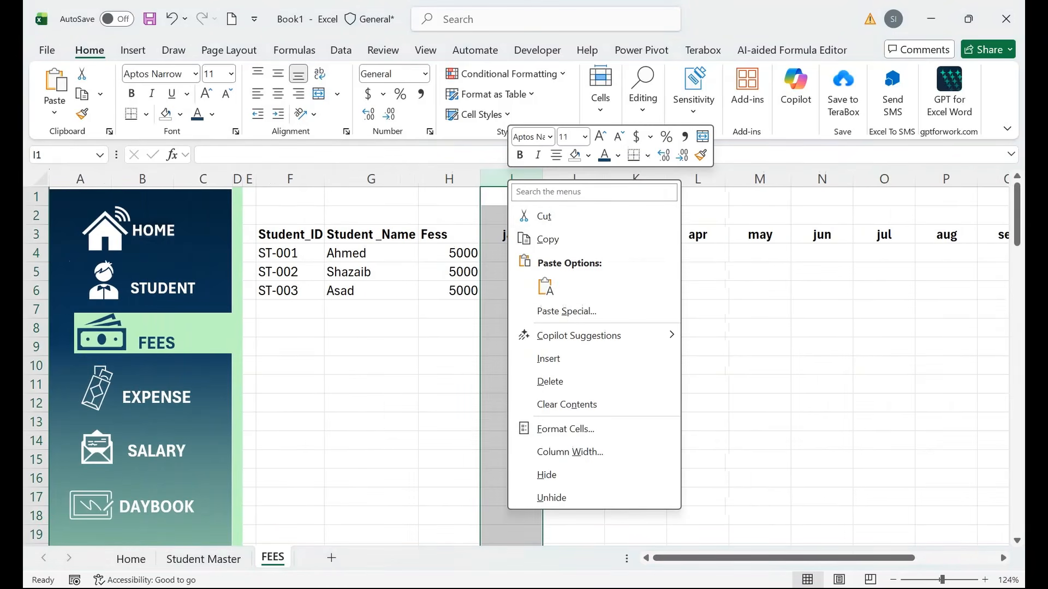
click(549, 359)
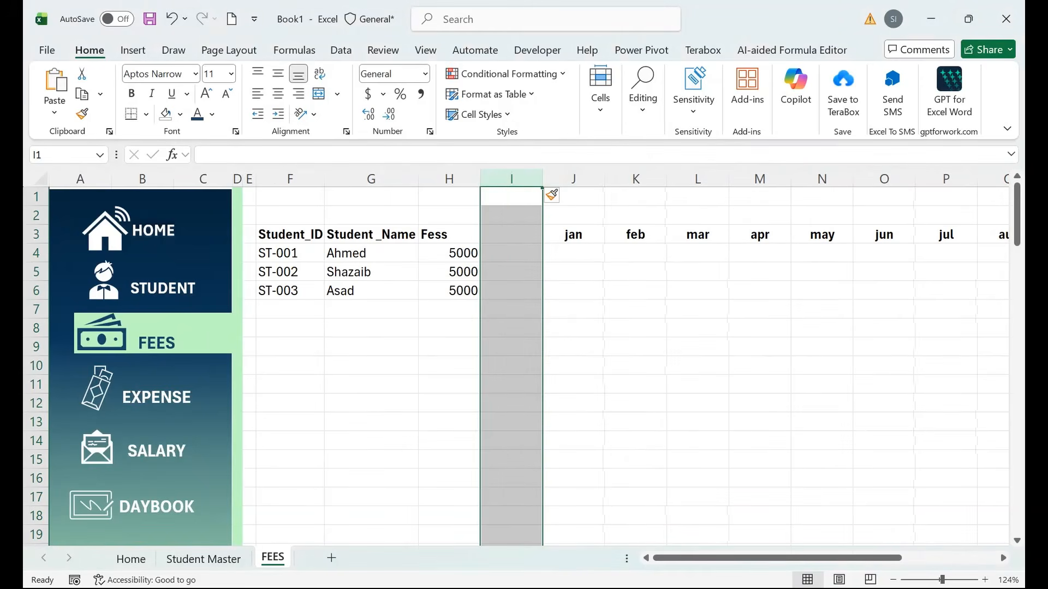
click(511, 234)
text(Rec)
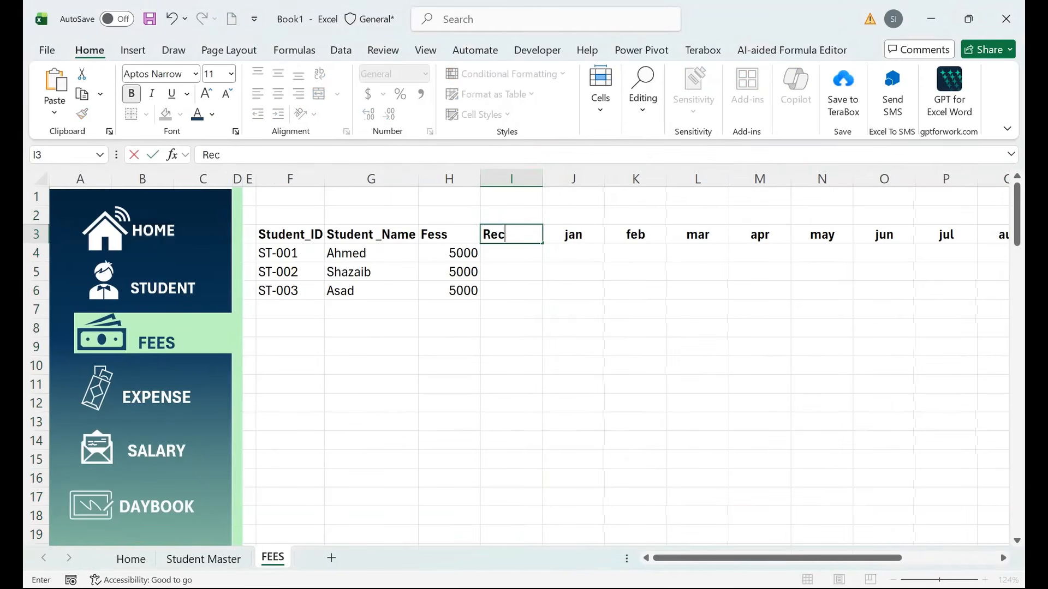
text(eived)
key(Tab)
key(Down)
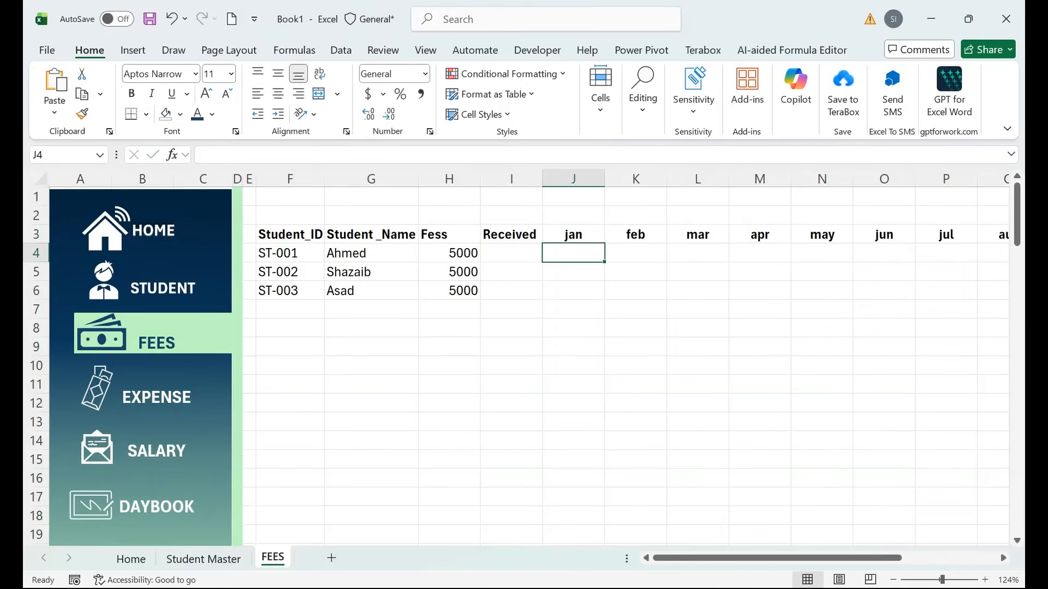
key(Left)
key(Down)
key(Down)
key(Down)
key(Left)
key(Left)
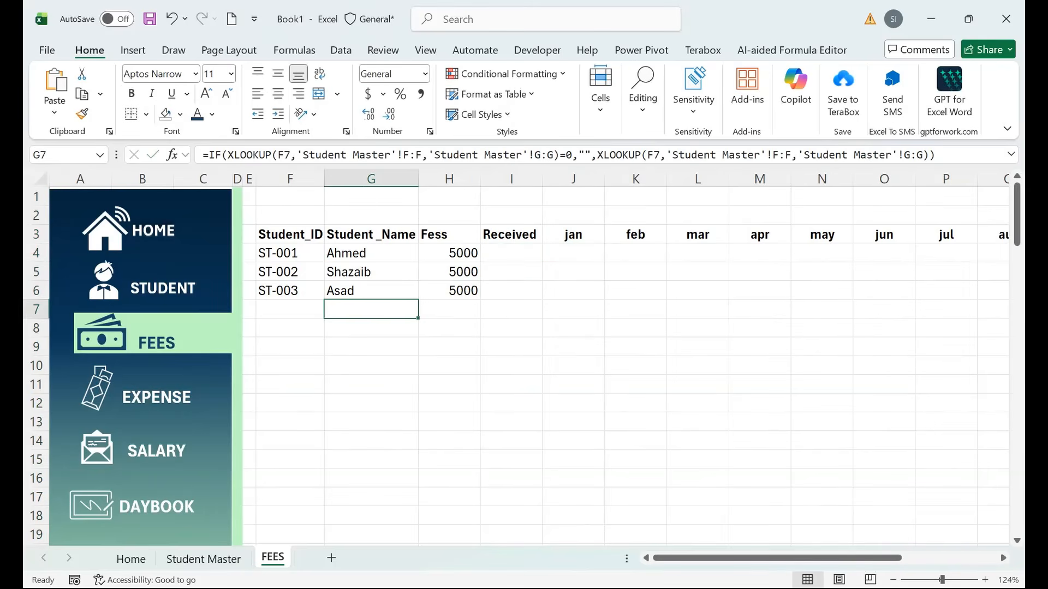
key(Up)
key(Up)
key(Up)
key(Up)
key(Right)
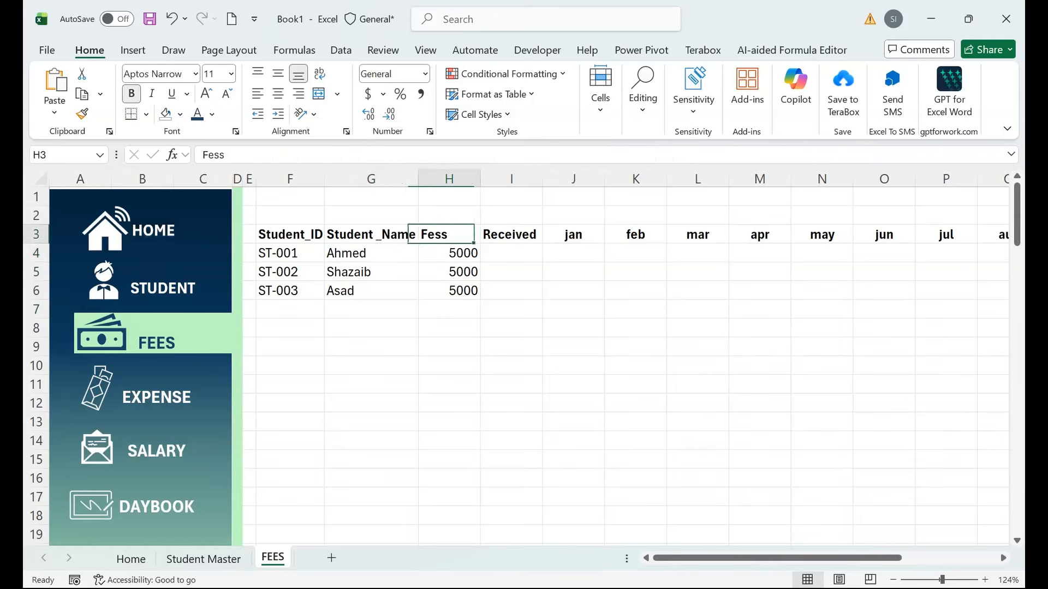
key(Down)
key(Right)
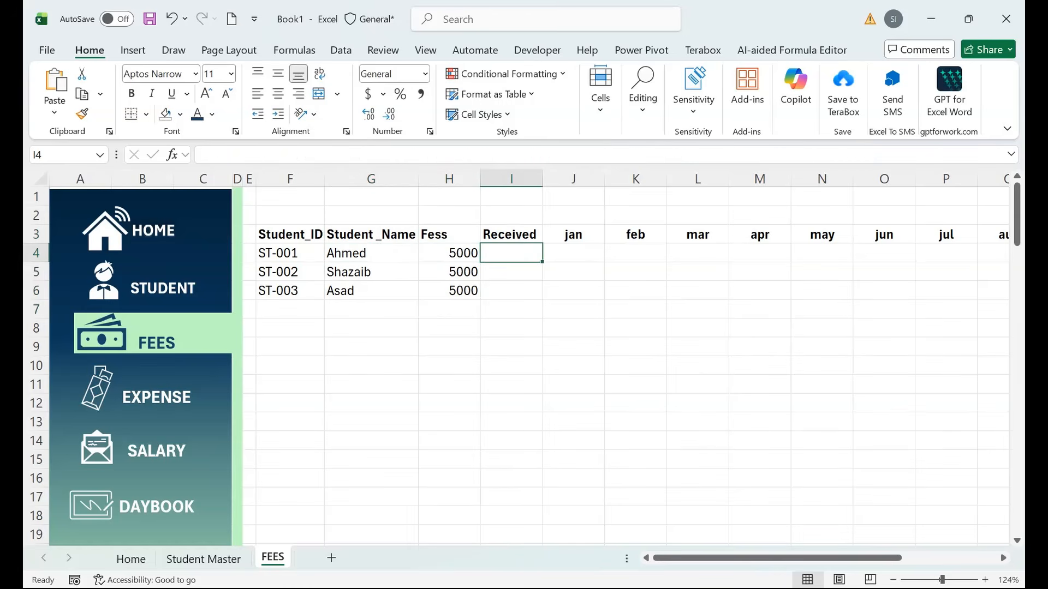
Fill the student rows from column I through the months, down to row 100, with checkboxes.
mouse_move(777, 558)
mouse_down()
mouse_move(872, 558)
mouse_move(777, 558)
mouse_up()
click(62, 155)
text(I100)
key(shift+Return)
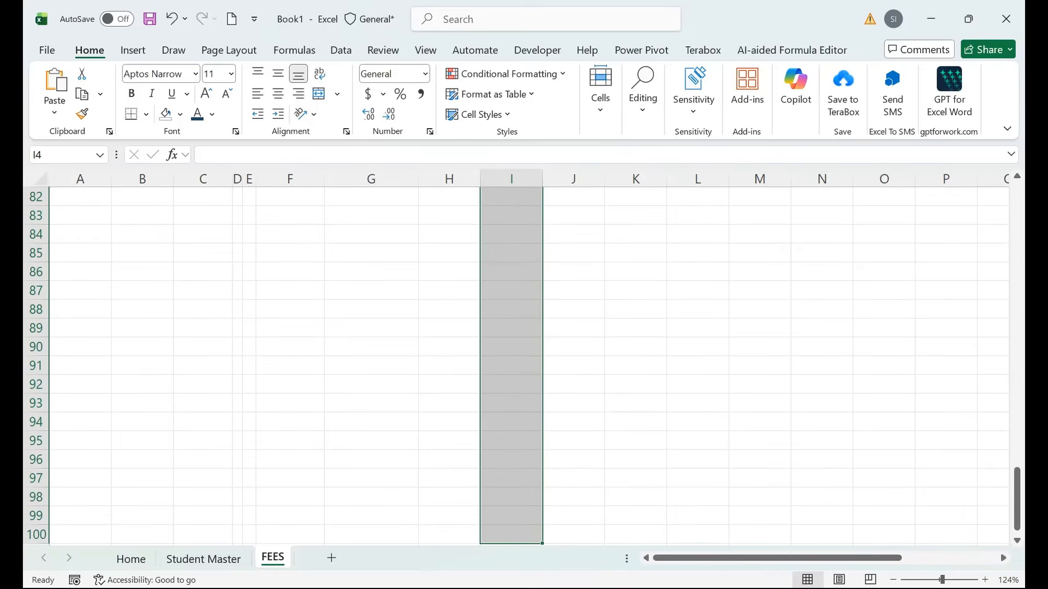
drag(542, 544, 919, 544)
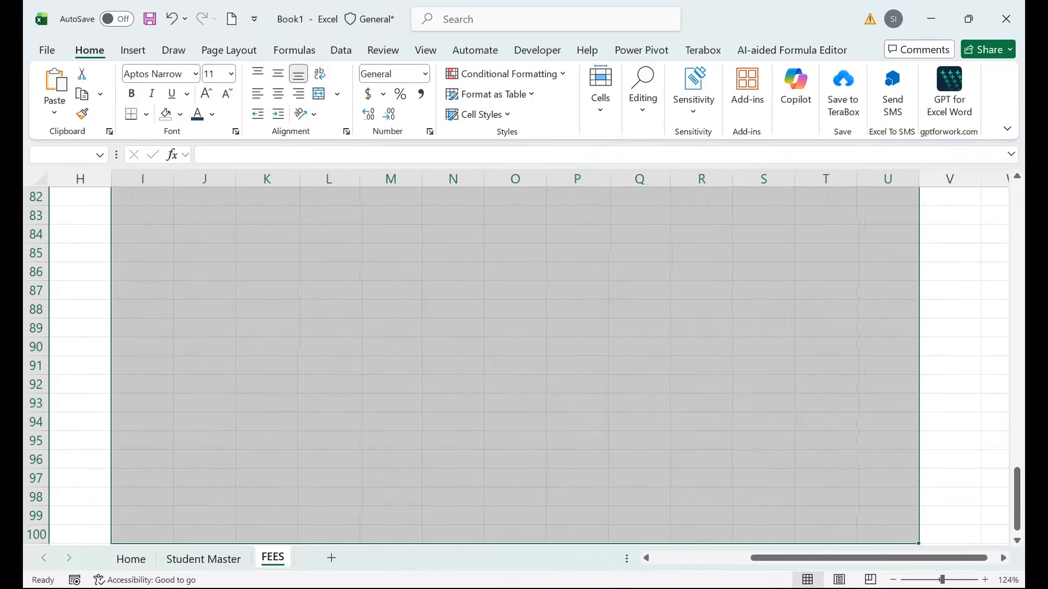
click(133, 50)
click(317, 90)
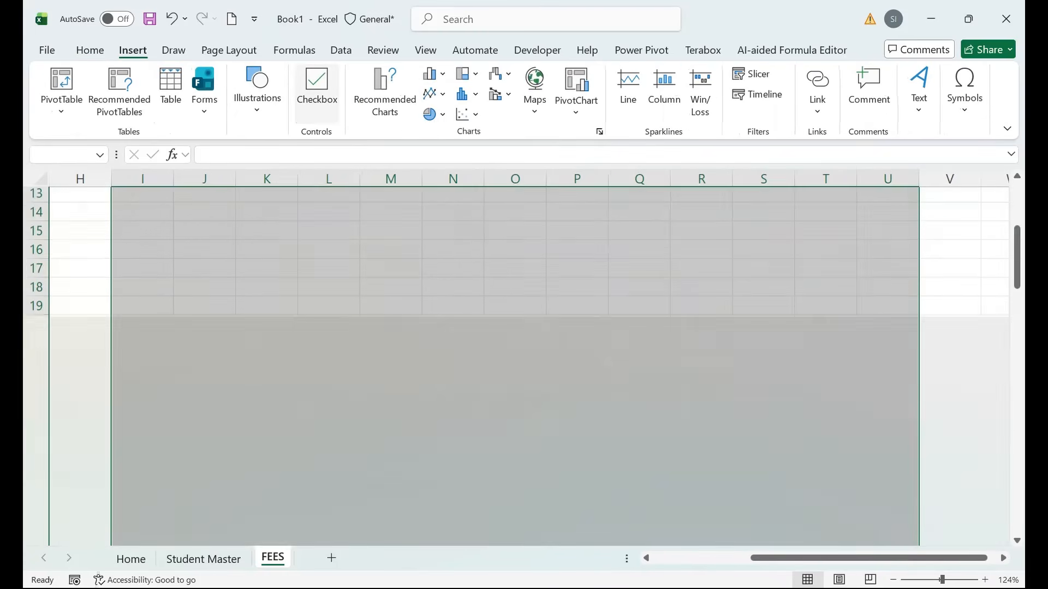
drag(391, 308, 81, 328)
drag(81, 365, 37, 366)
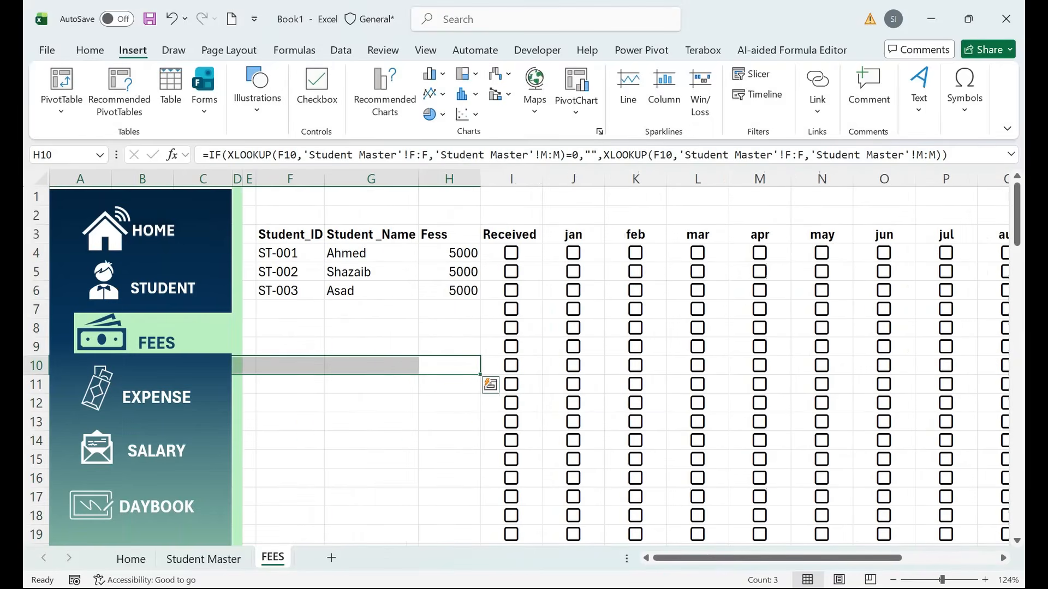
Remove the checkboxes from the Received column, I4 down to row 100.
click(450, 291)
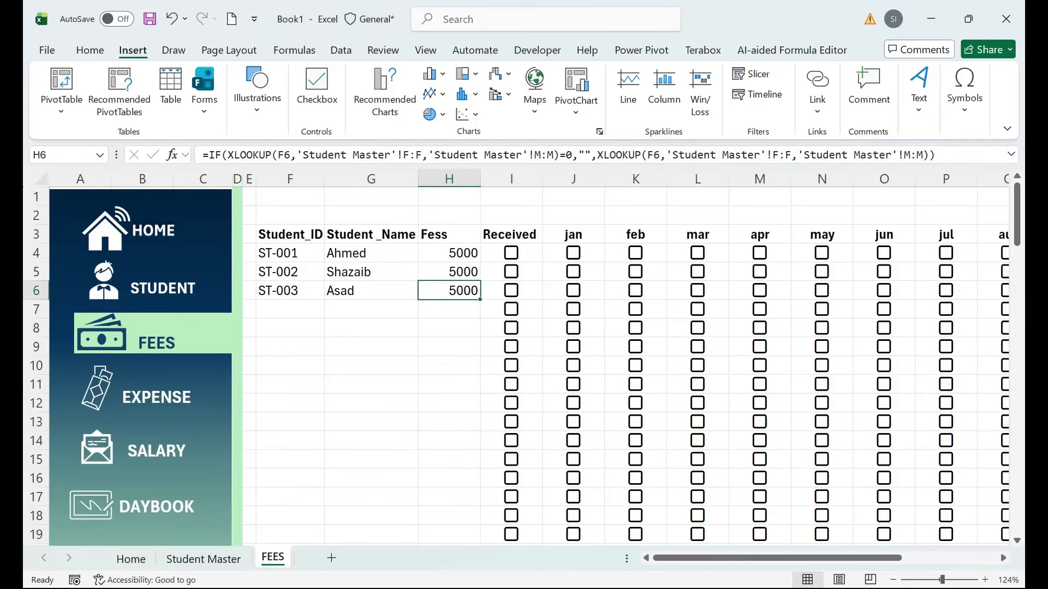
click(527, 254)
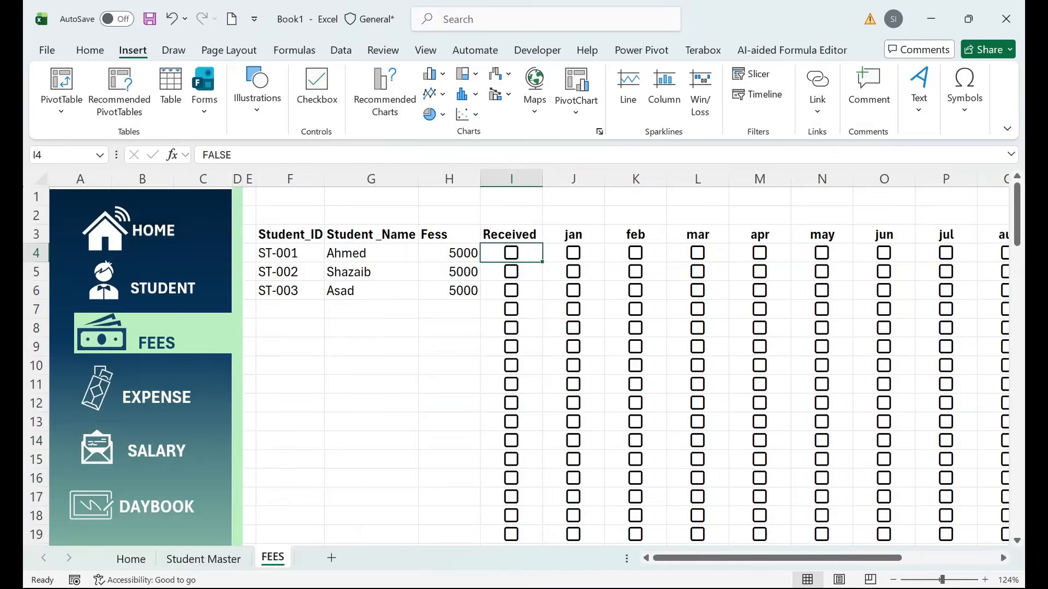
key(ctrl+shift+Down)
key(Delete)
click(512, 254)
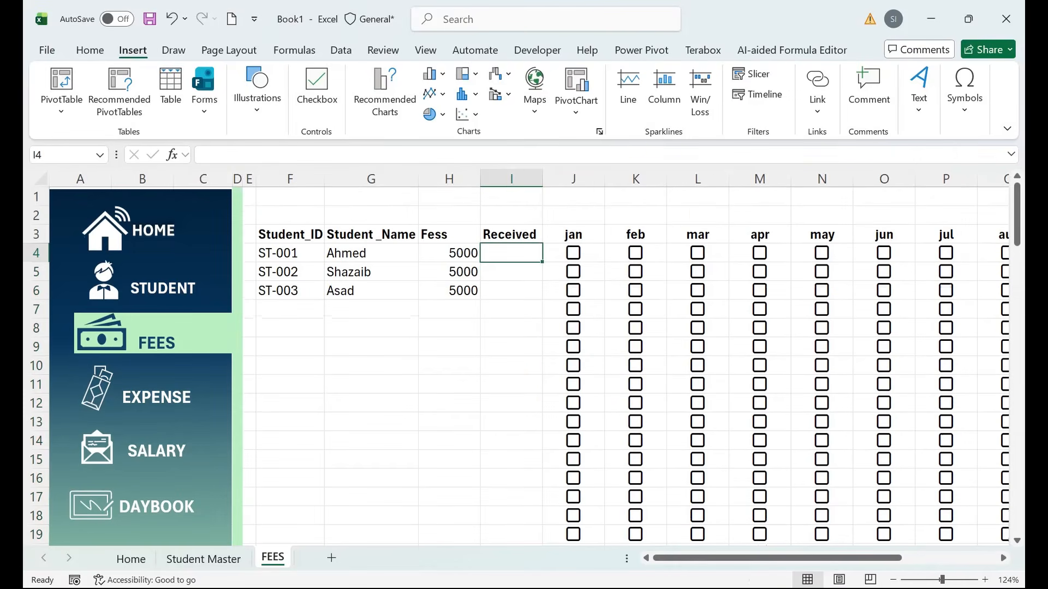
Test the first student's jan checkbox by ticking and unticking it.
click(573, 253)
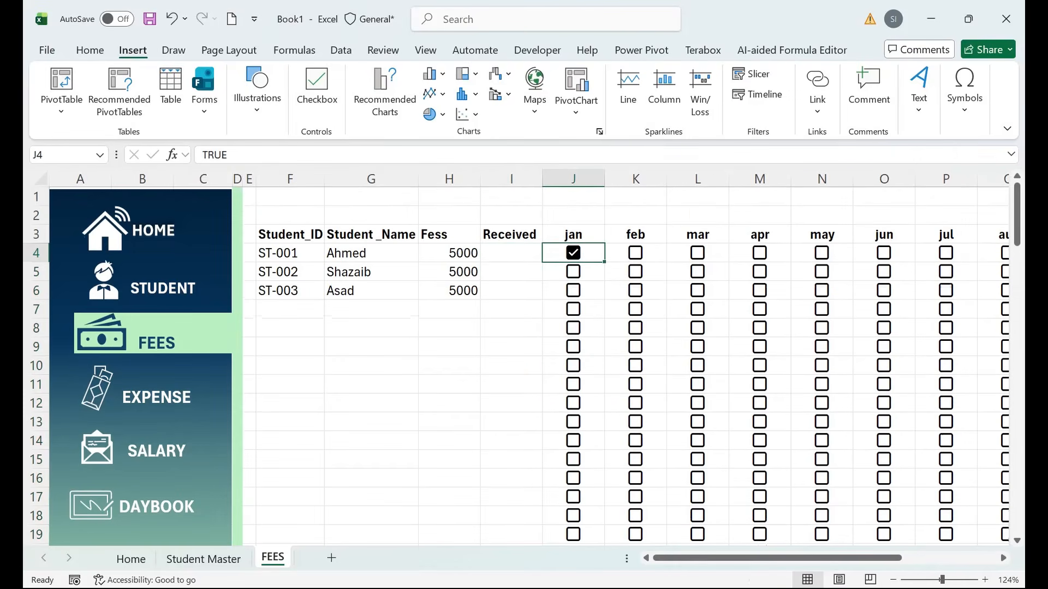
click(511, 253)
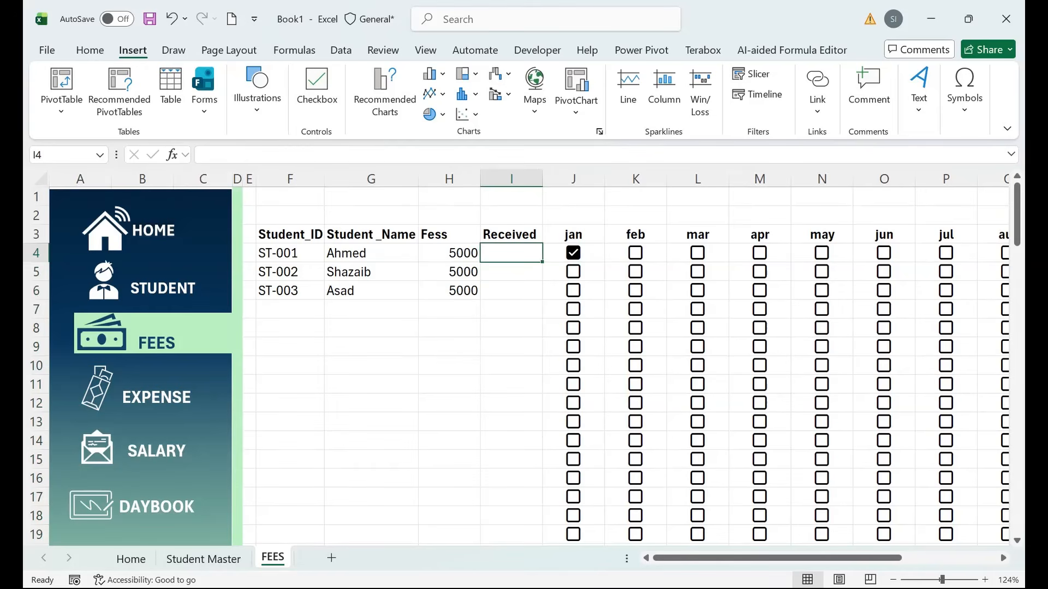
click(589, 254)
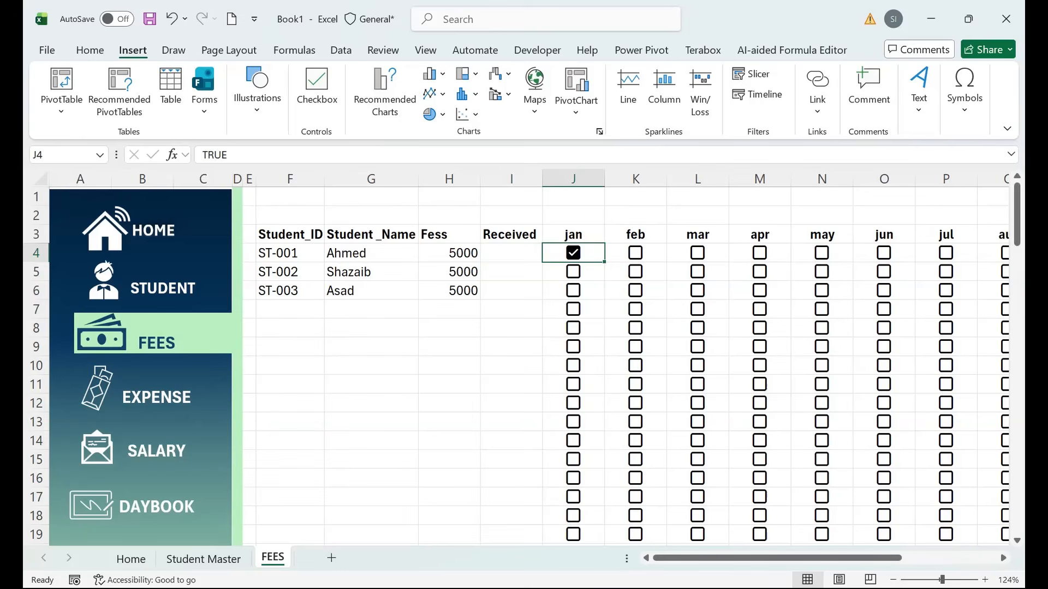
key(space)
key(Left)
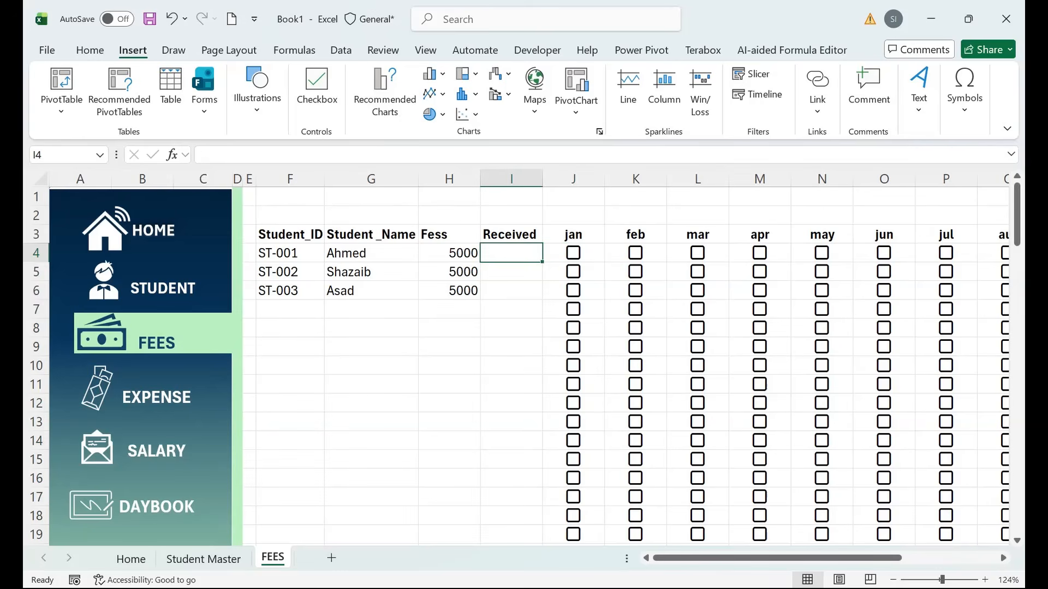
Enter =COUNTIF(J4:U4,"true") in I4 to count the ticked months.
text(=countif)
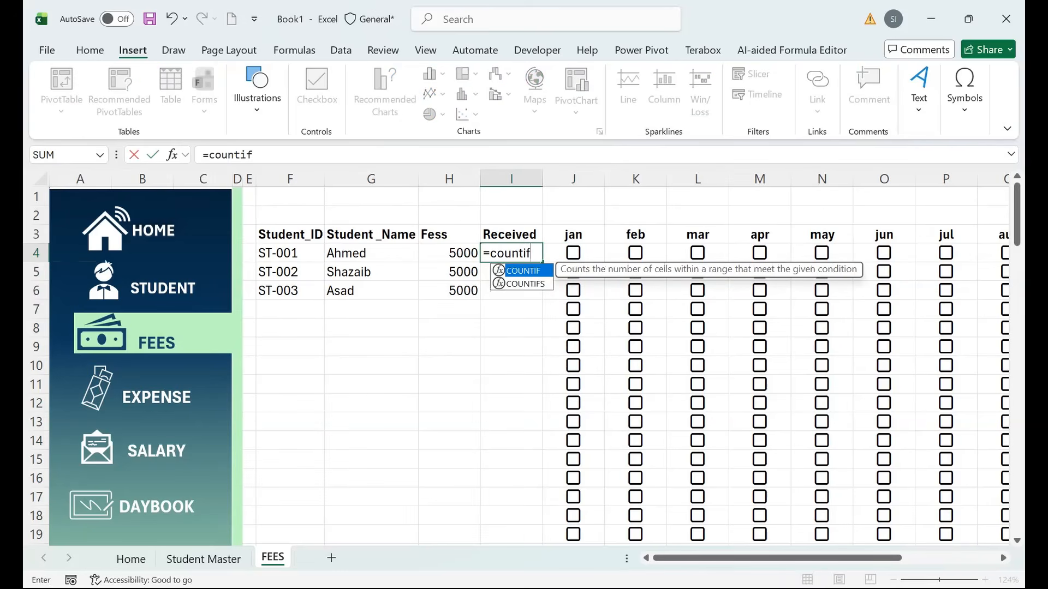
key(Tab)
key(Right)
key(ctrl+shift+Right)
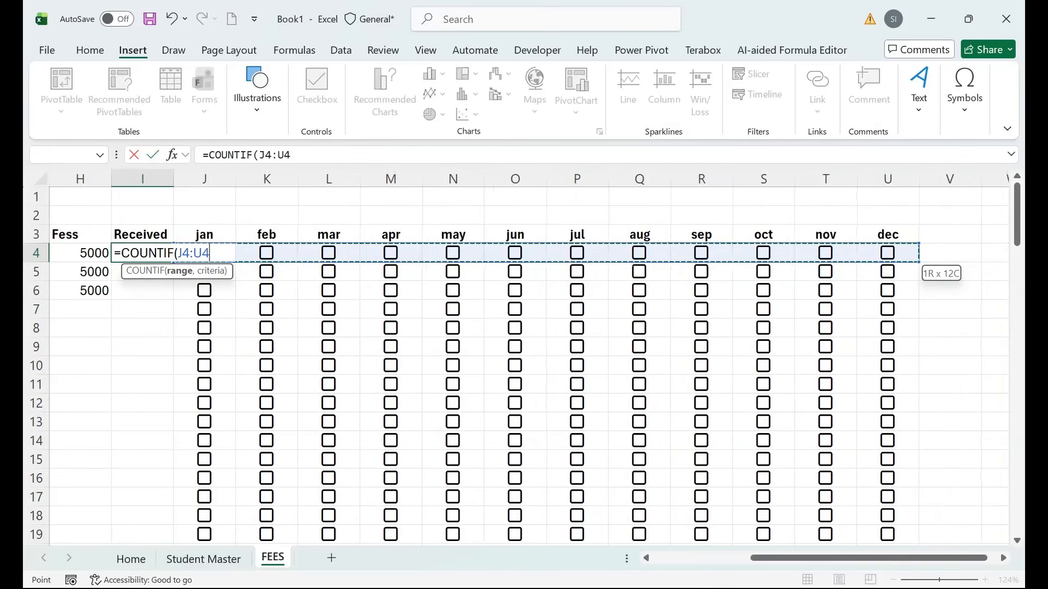
text(,"true)
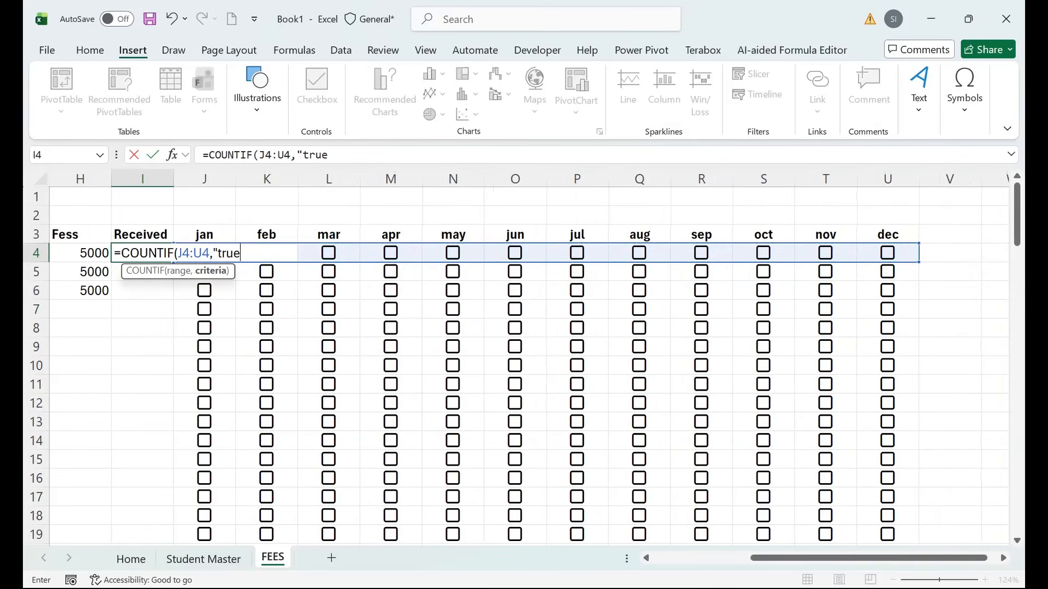
text("))
key(BackSpace)
text())
key(ctrl+Return)
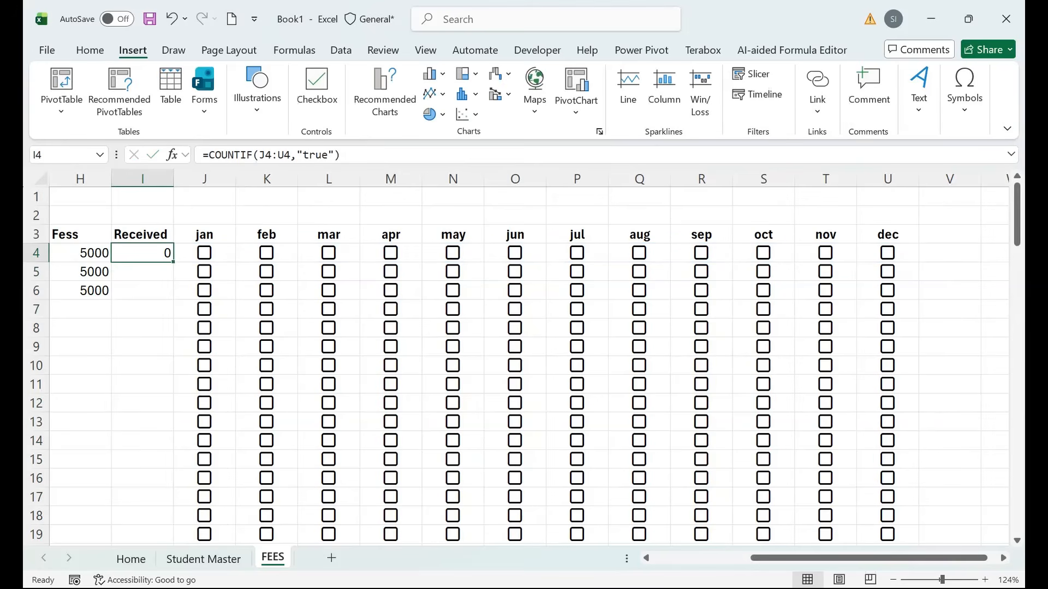
Wrap it as =IF(COUNTIF(J4:U4,"true")=0,"",COUNTIF(J4:U4,"true")) to show blank when none are ticked.
click(209, 155)
text(IF()
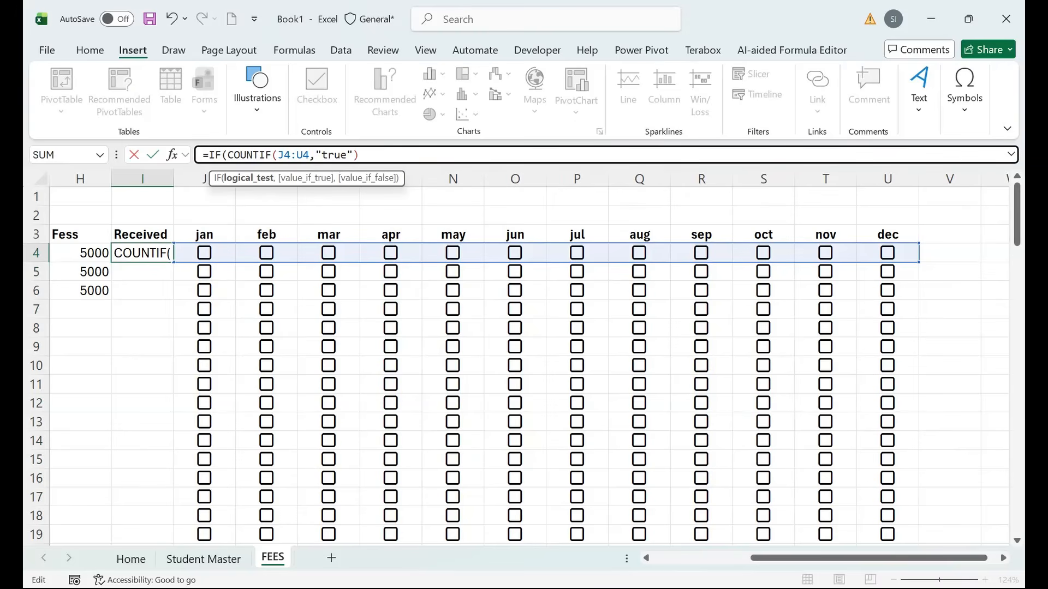
drag(228, 155, 359, 155)
key(ctrl+c)
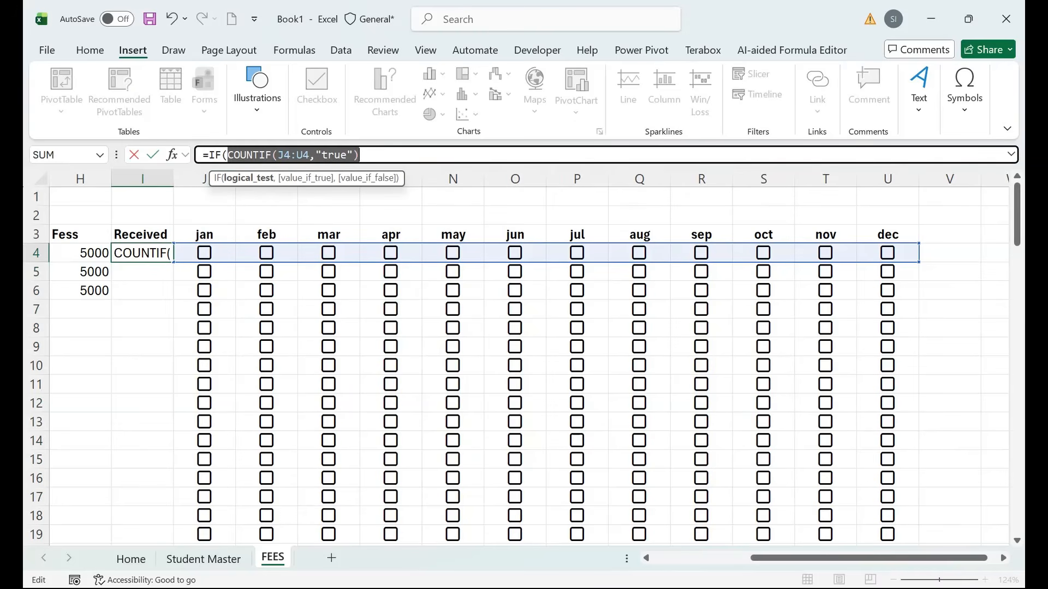
click(361, 155)
text(=)
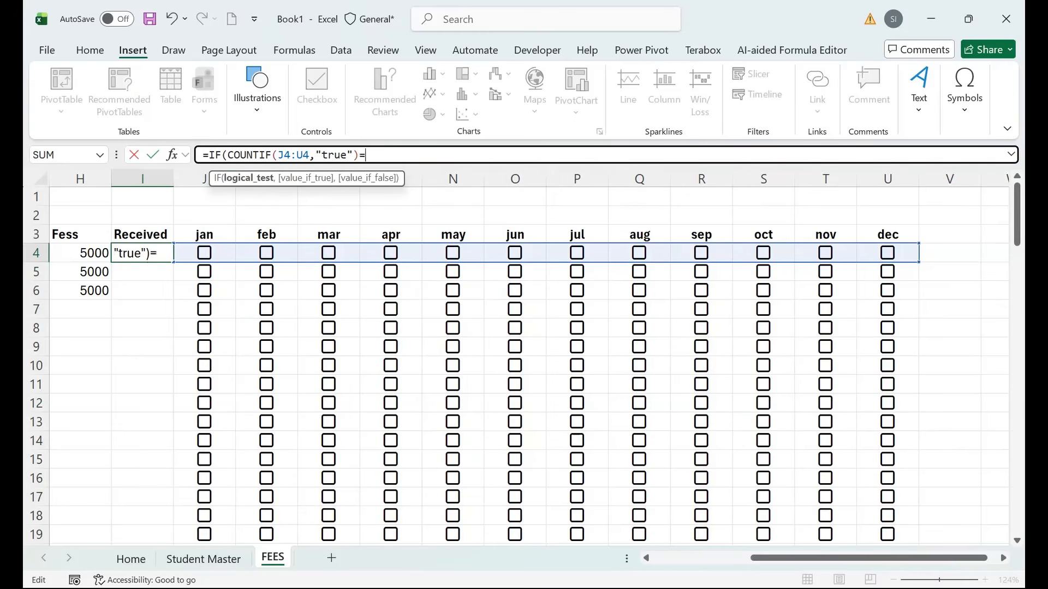
text(0"",)
key(BackSpace)
key(BackSpace)
key(BackSpace)
text(,"")
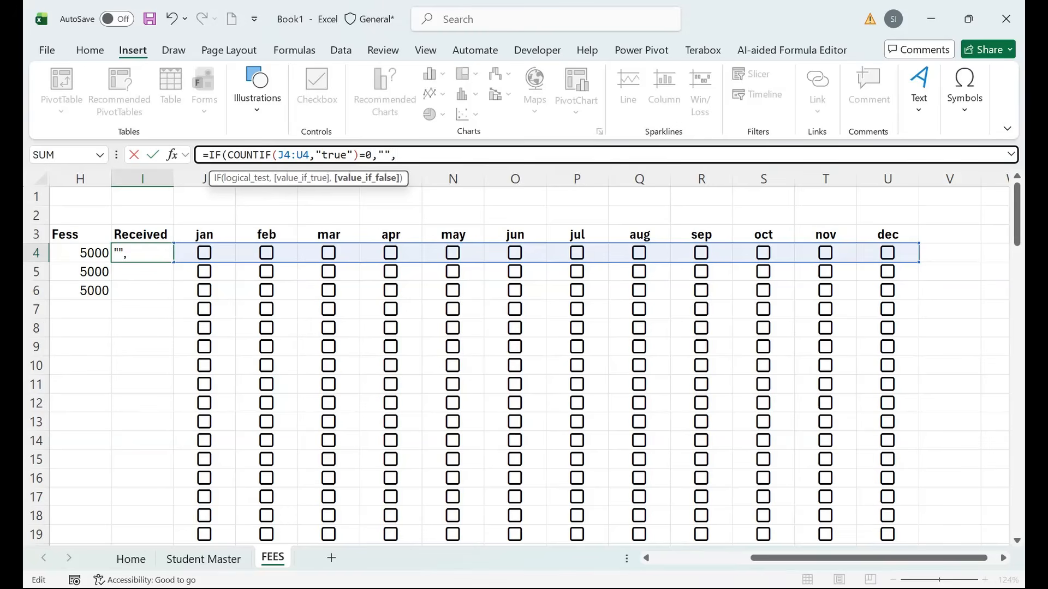
text(,)
key(ctrl+v)
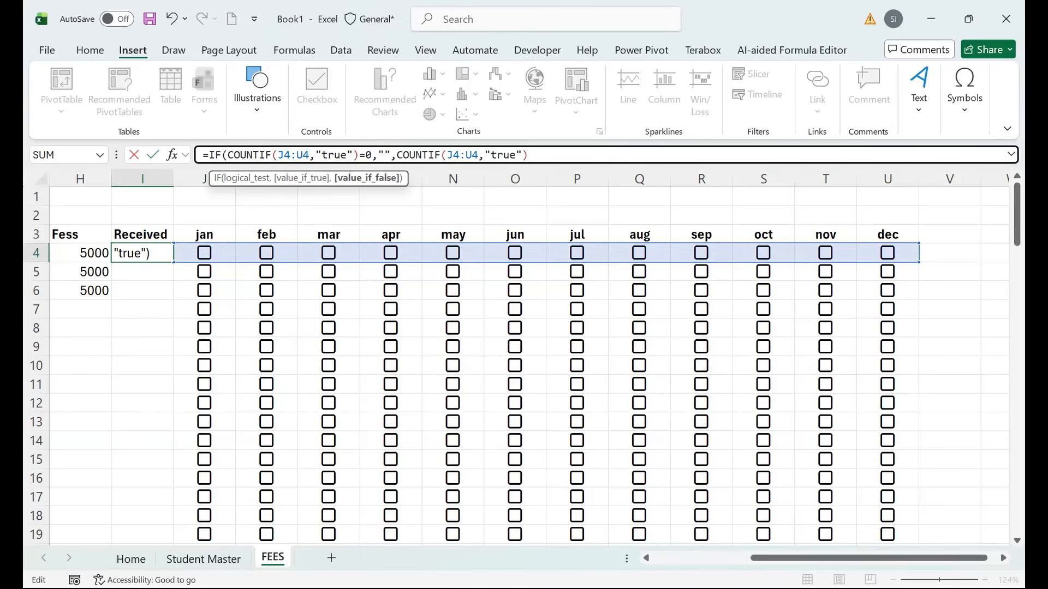
text())
key(Return)
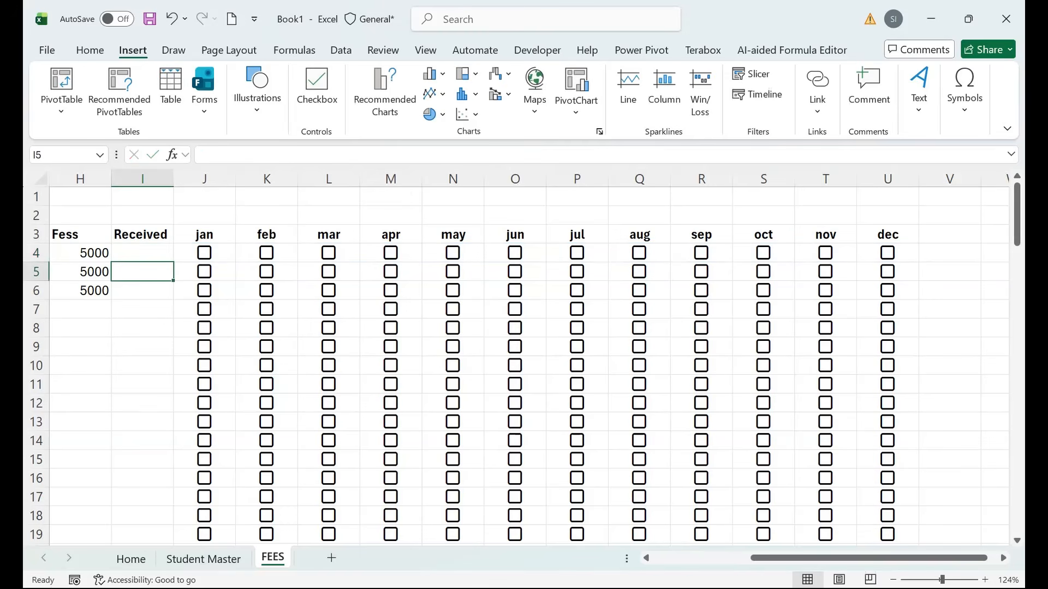
Copy the Received formula down the column and check the copied rows.
click(142, 254)
double_click(173, 262)
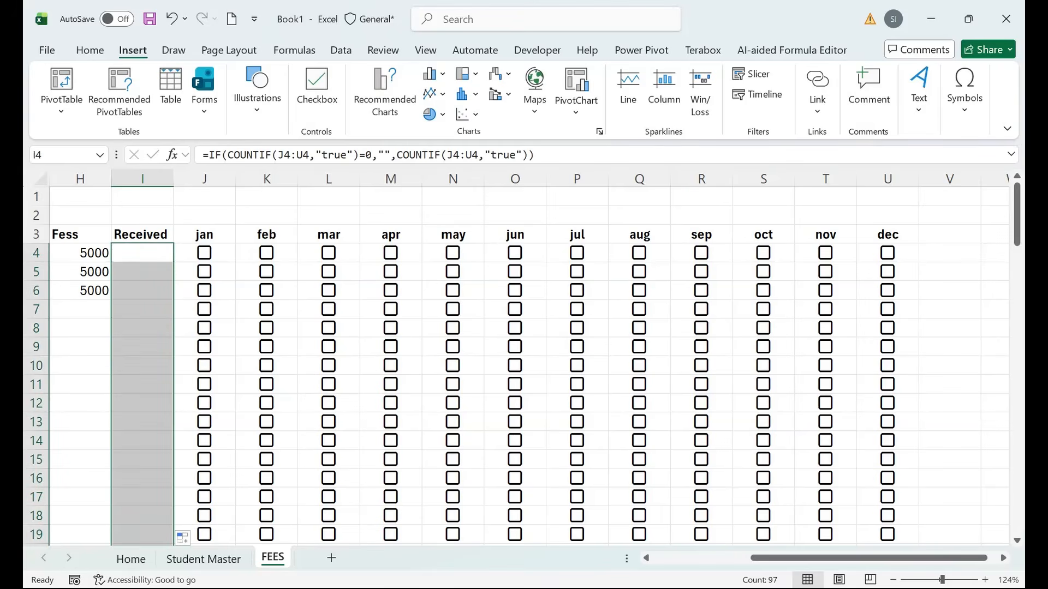
drag(218, 271, 36, 254)
click(512, 328)
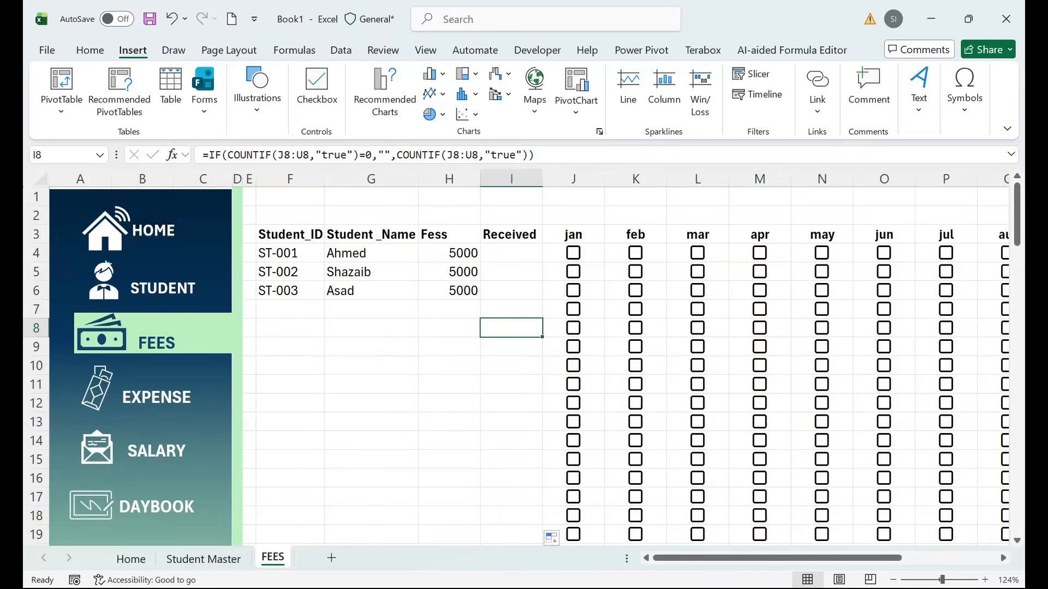
Multiply the Received count by the fee in H4 and fill the formula down.
click(573, 253)
click(511, 179)
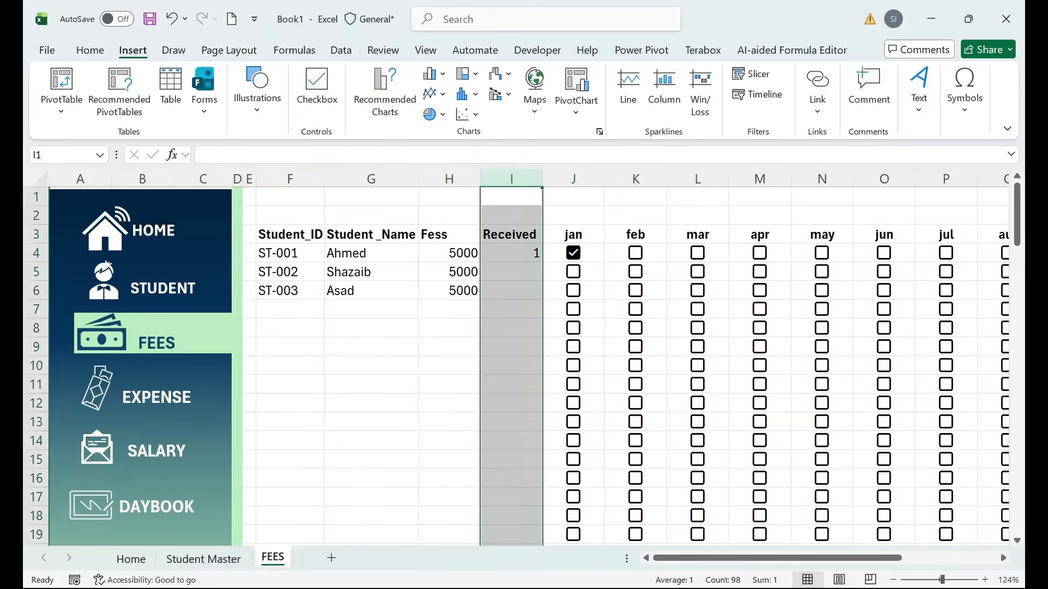
double_click(501, 253)
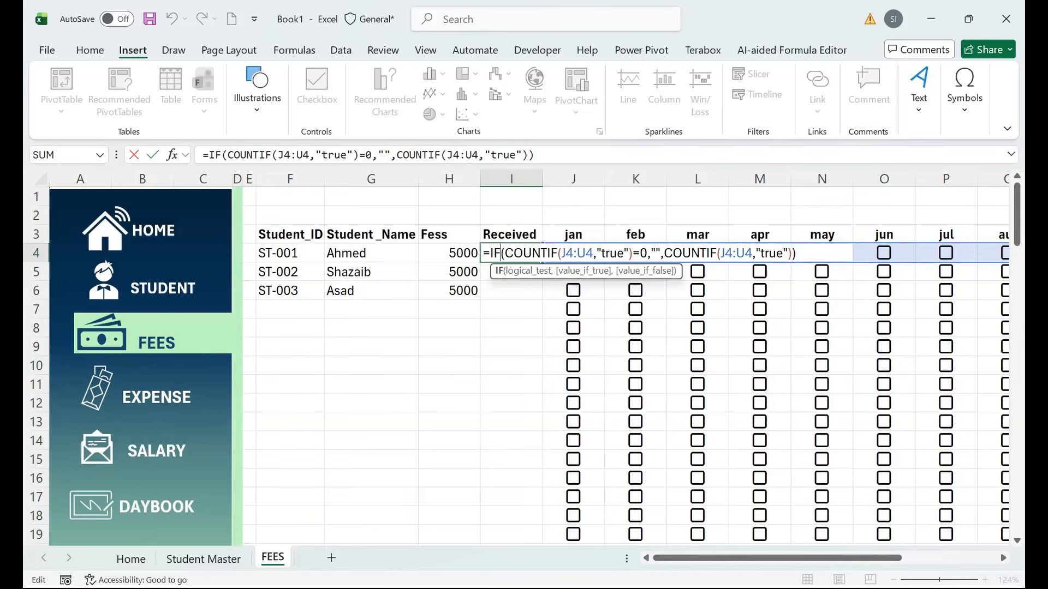
click(792, 254)
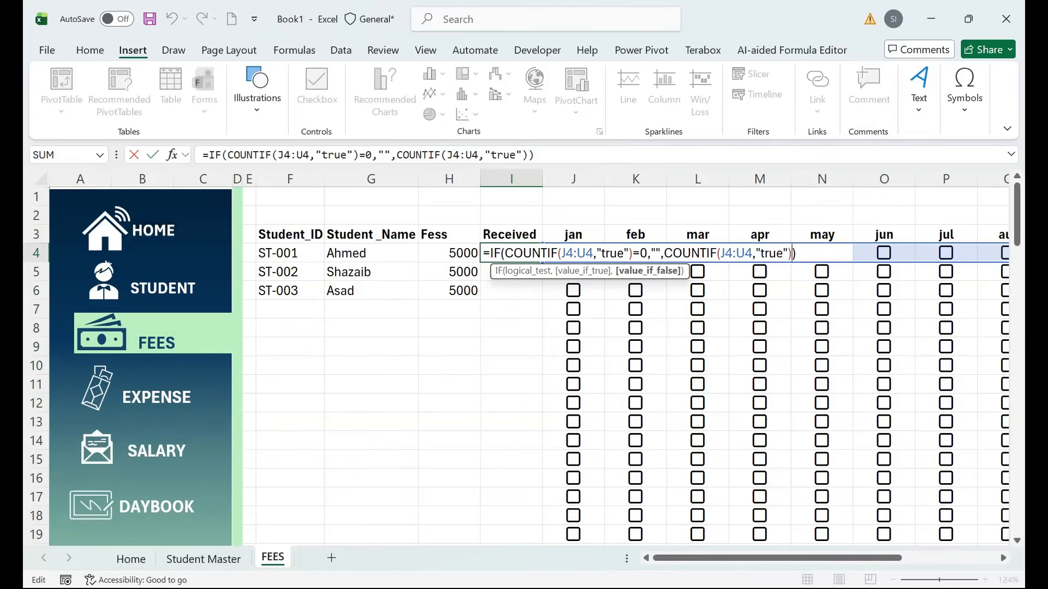
text(-)
key(BackSpace)
text(*H4)
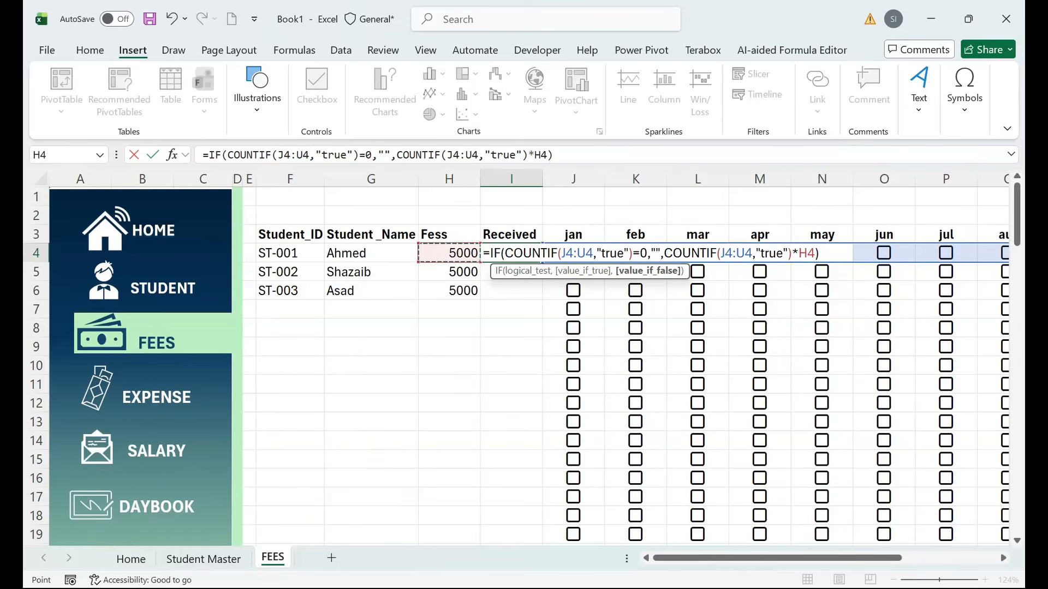
key(ctrl+Return)
double_click(543, 262)
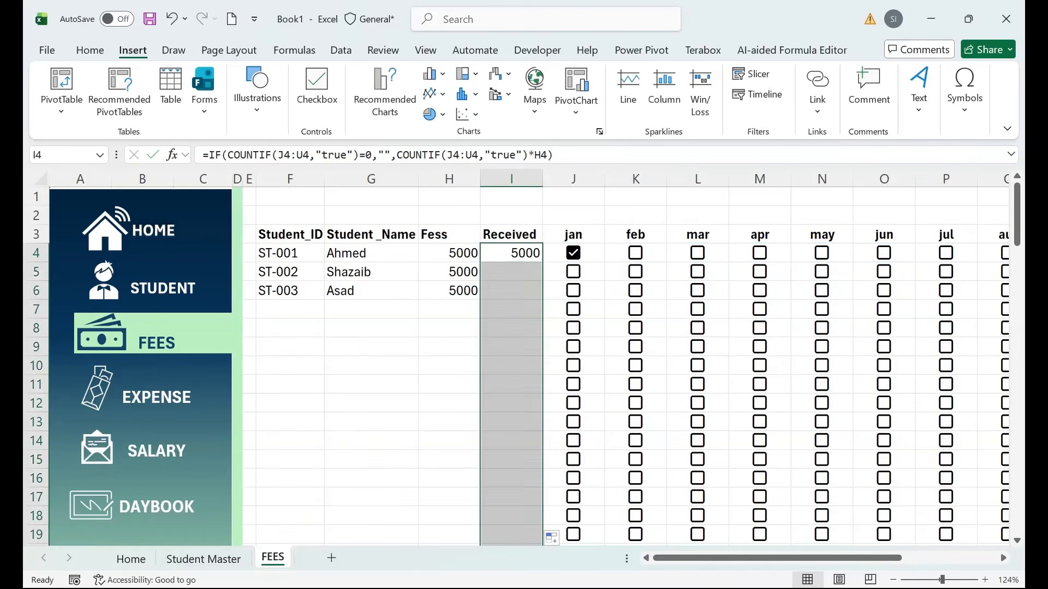
Tick month checkboxes for the three students so Received shows 20000, 25000 and 20000.
click(635, 252)
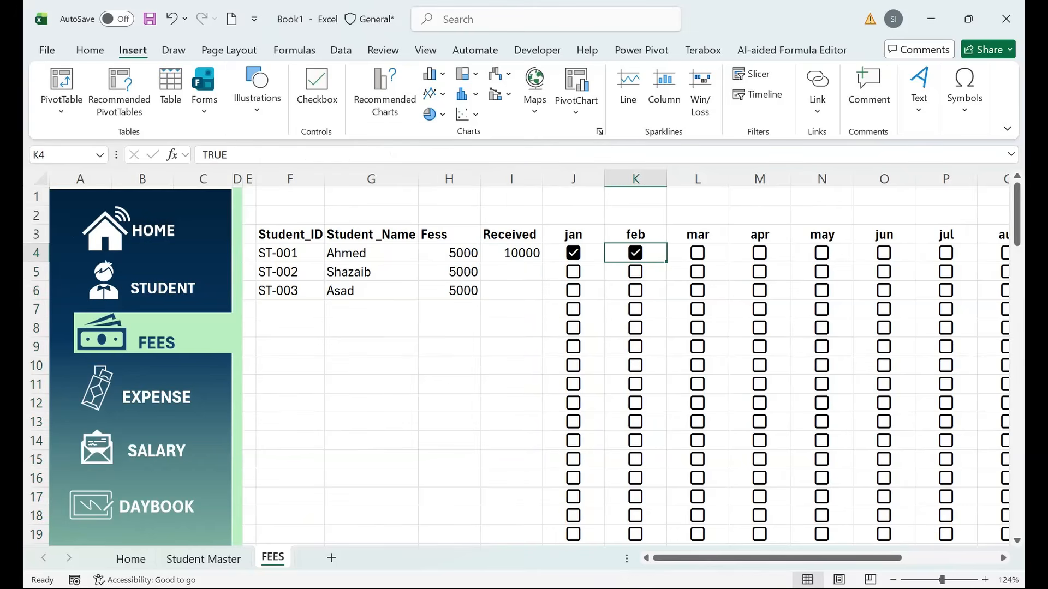
click(512, 254)
click(573, 272)
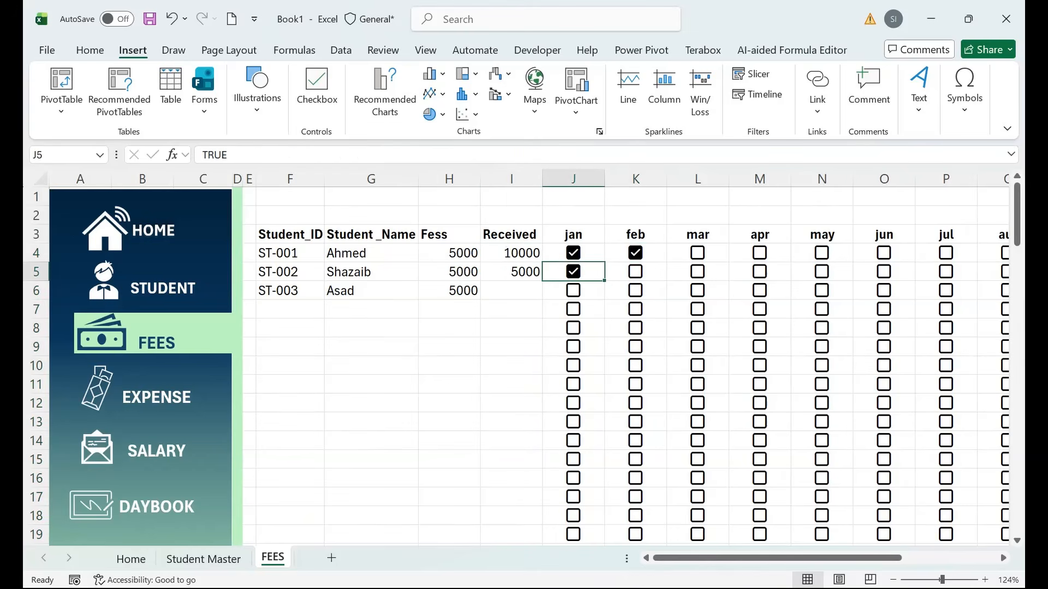
click(635, 272)
click(698, 271)
click(573, 290)
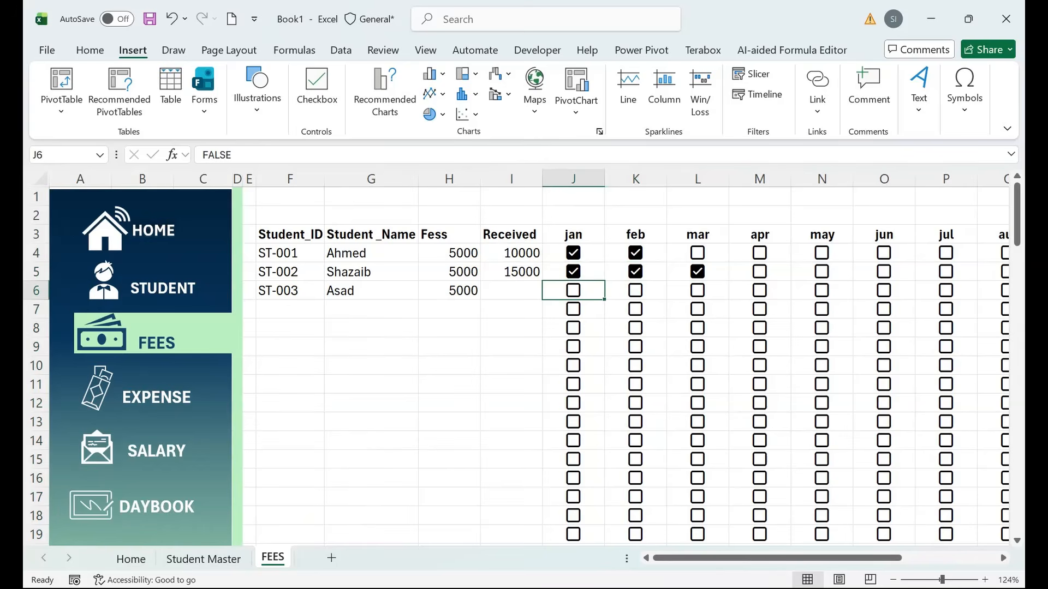
click(636, 290)
click(698, 290)
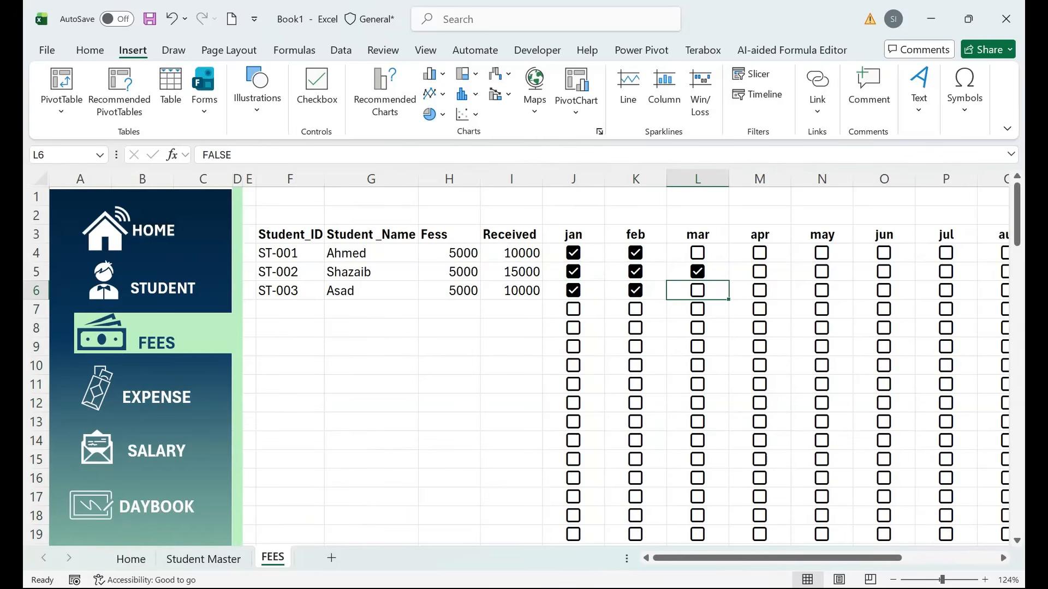
key(space)
key(Right)
key(space)
key(Up)
key(Up)
key(space)
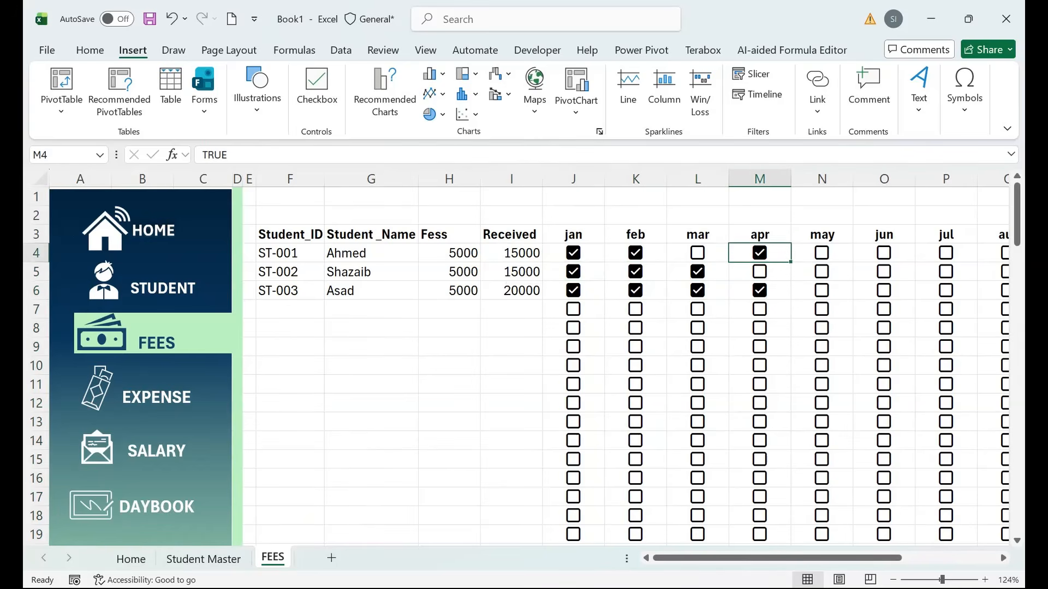
key(Down)
key(space)
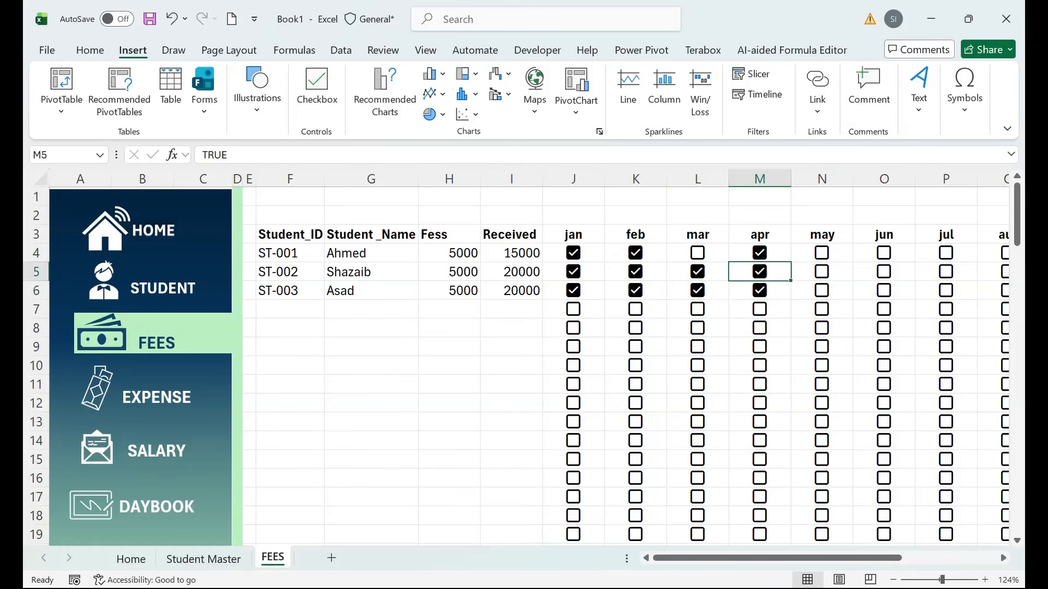
key(Up)
key(Left)
key(space)
key(Down)
key(Right)
key(Right)
key(space)
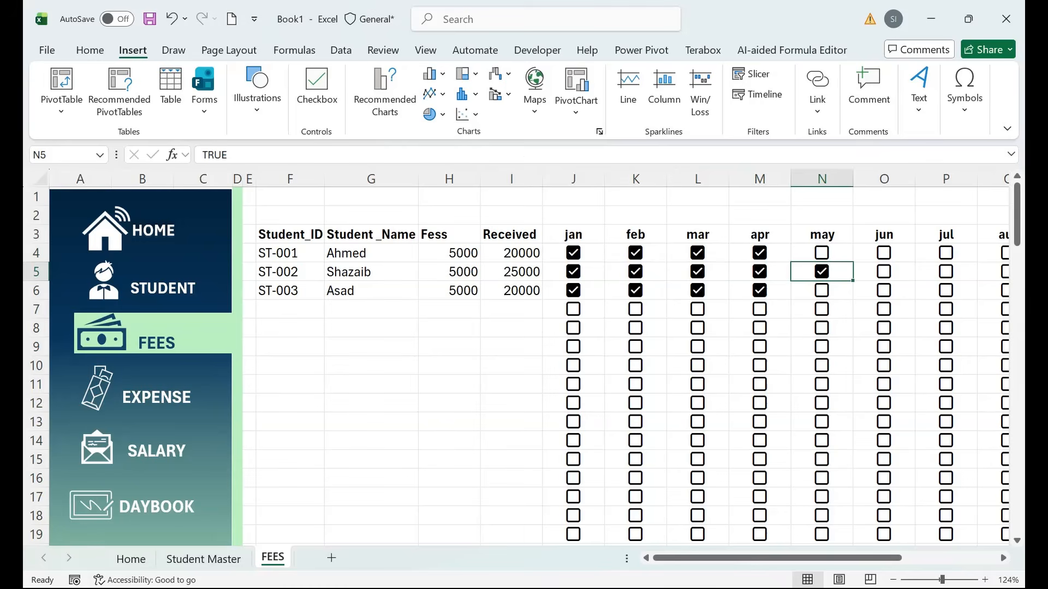
Create a copy of the FEES sheet via Move or Copy.
right_click(272, 557)
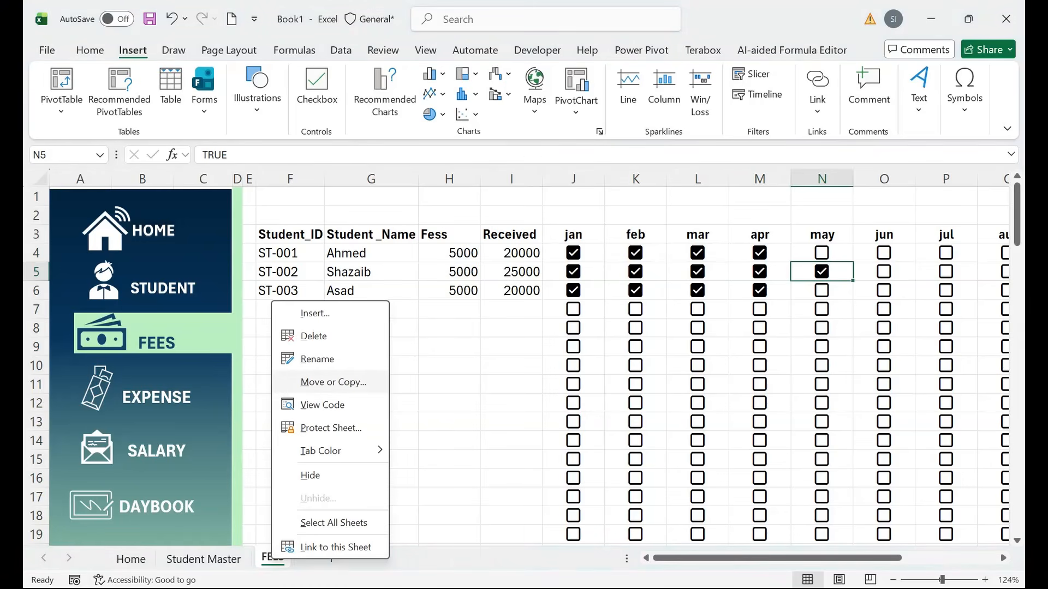
click(333, 382)
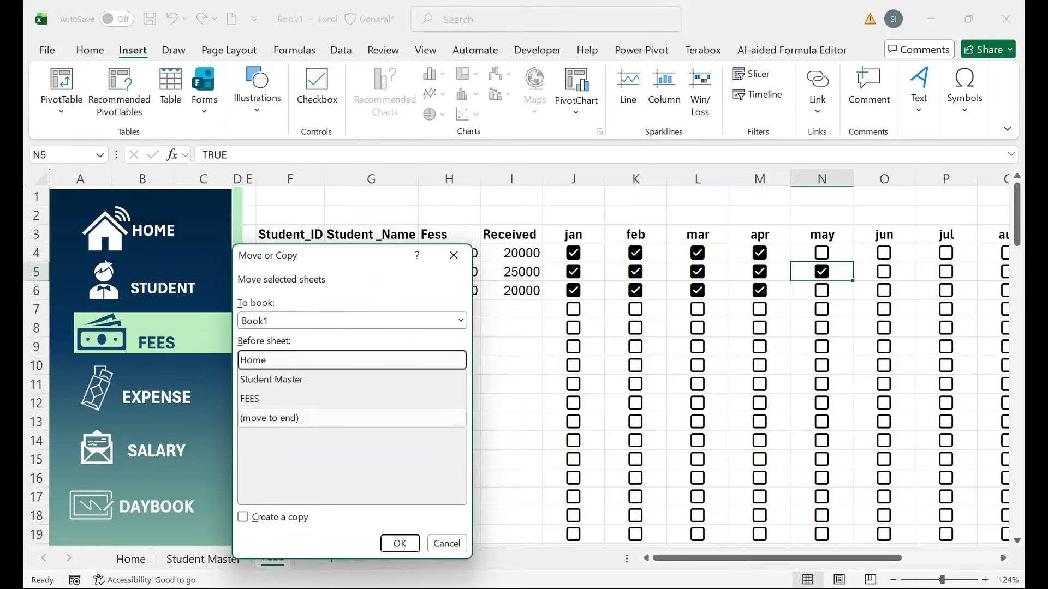
click(270, 418)
click(243, 517)
click(399, 544)
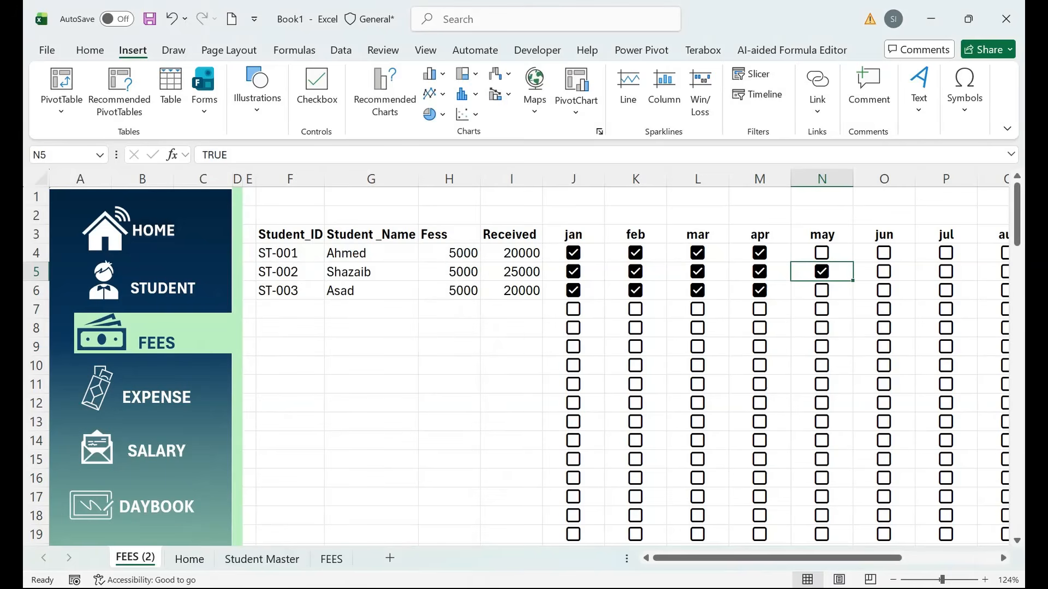
Rename the copied sheet Expense and place it after FEES.
double_click(134, 557)
text(Es)
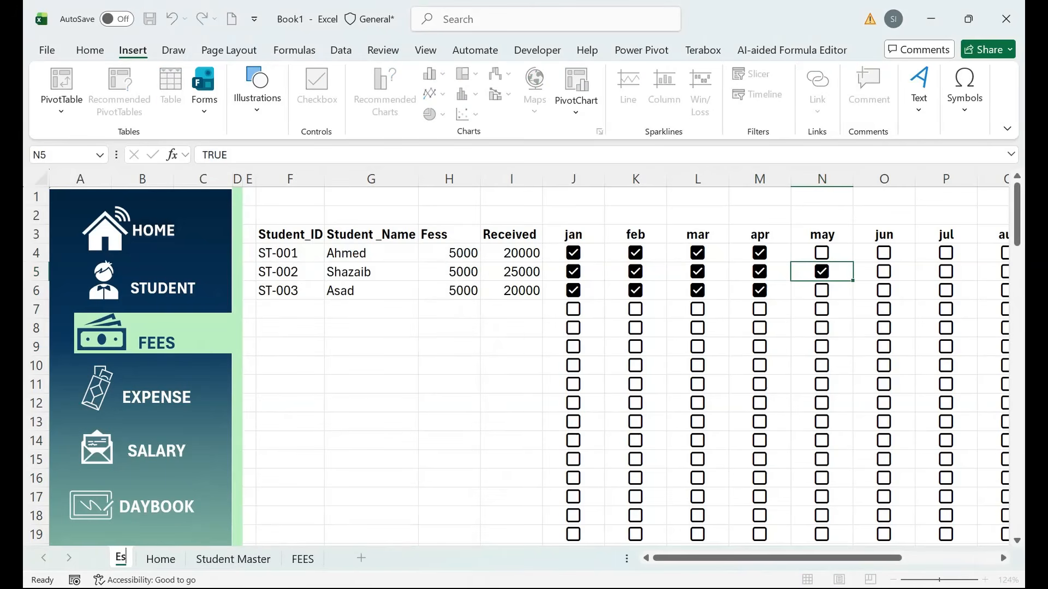
key(BackSpace)
text(xpes)
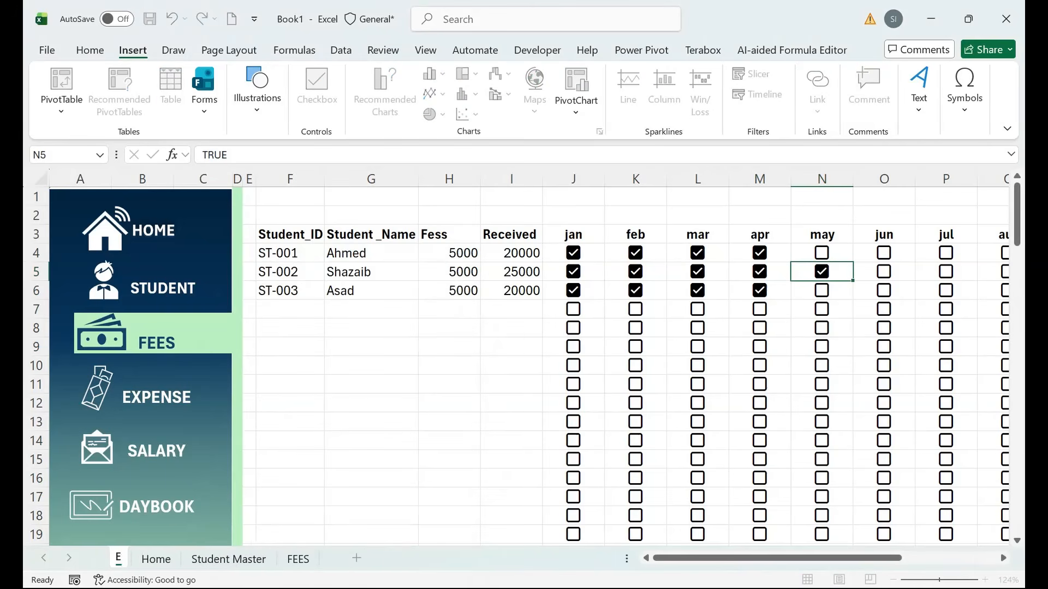
key(BackSpace)
text(nse)
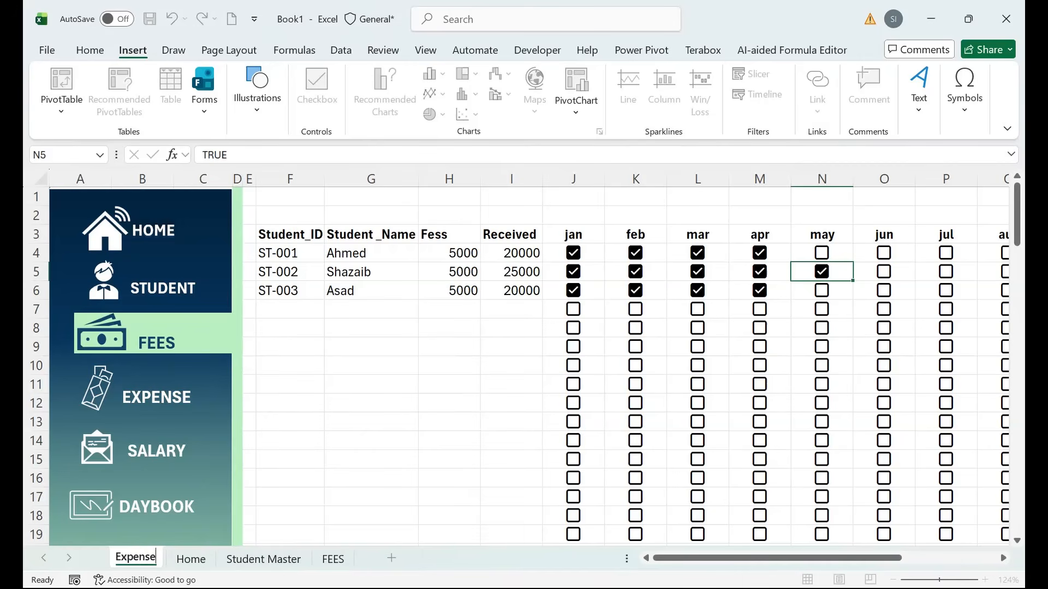
drag(371, 482, 371, 495)
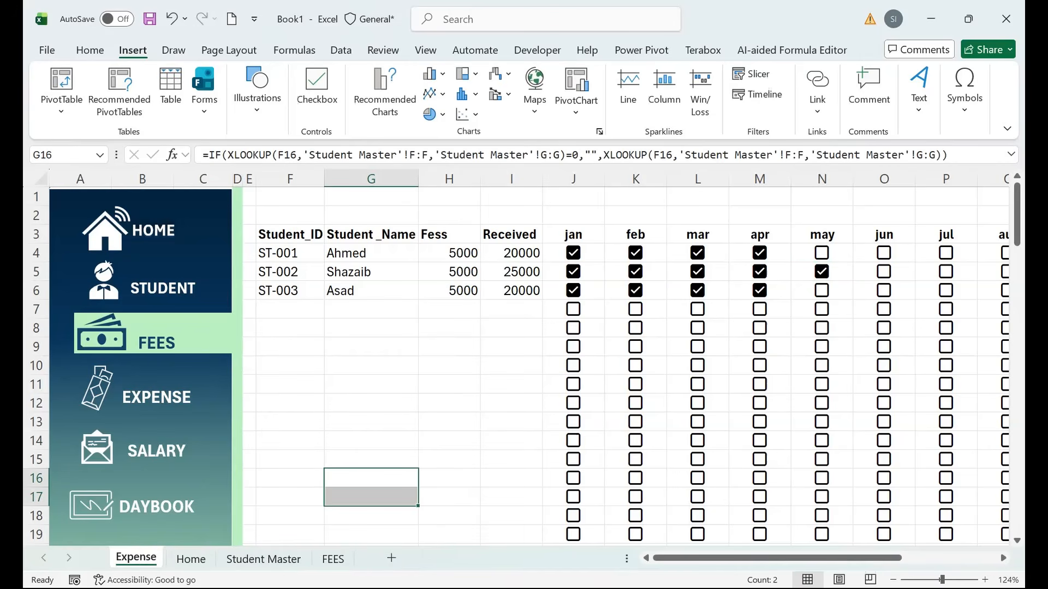
drag(136, 558, 354, 557)
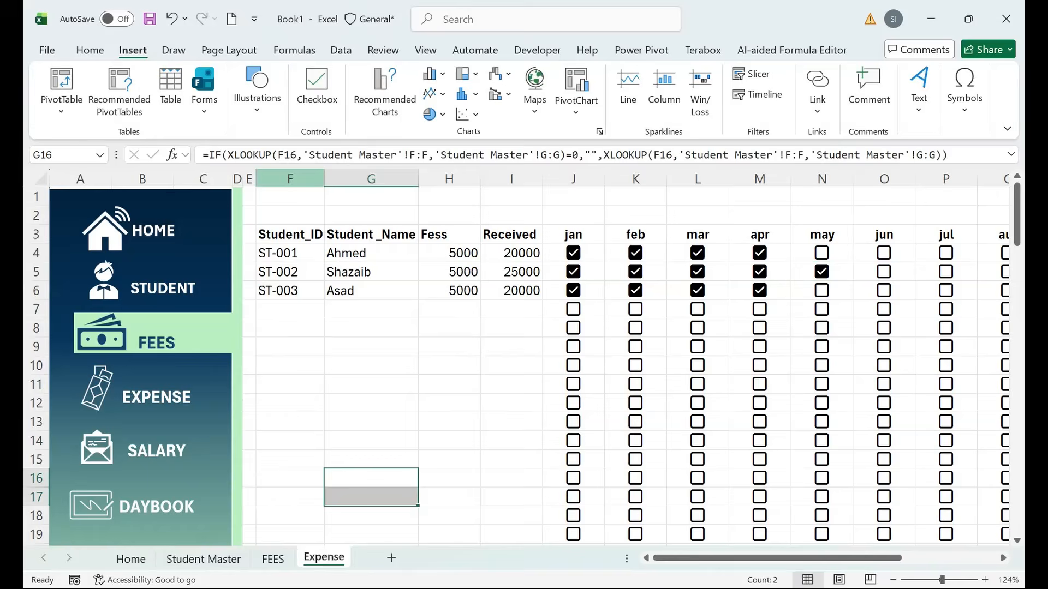
Delete every column from F onward on the Expense sheet.
click(290, 178)
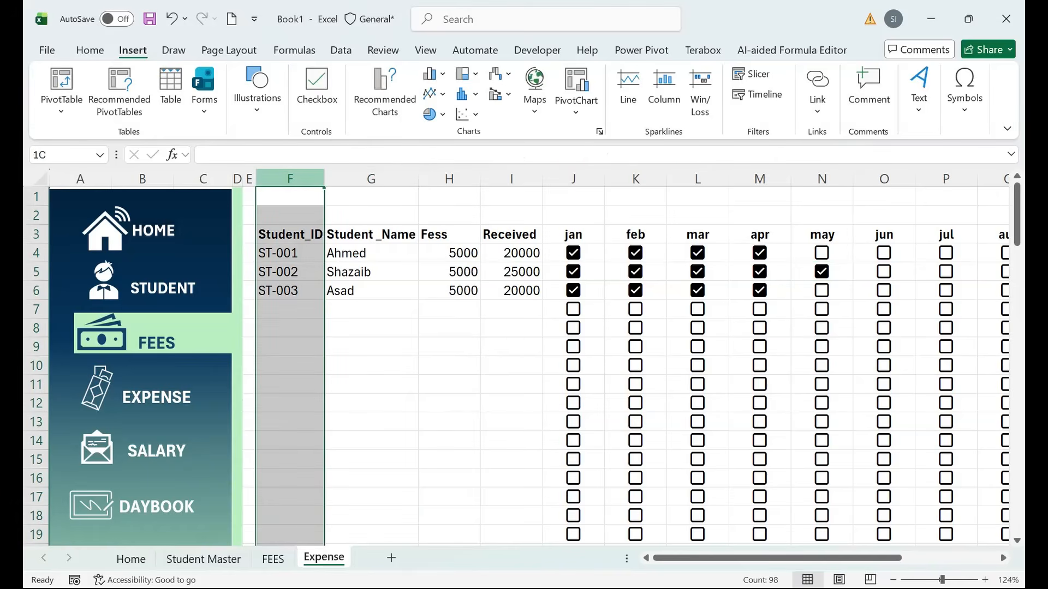
key(ctrl+shift+Right)
key(ctrl+BackSpace)
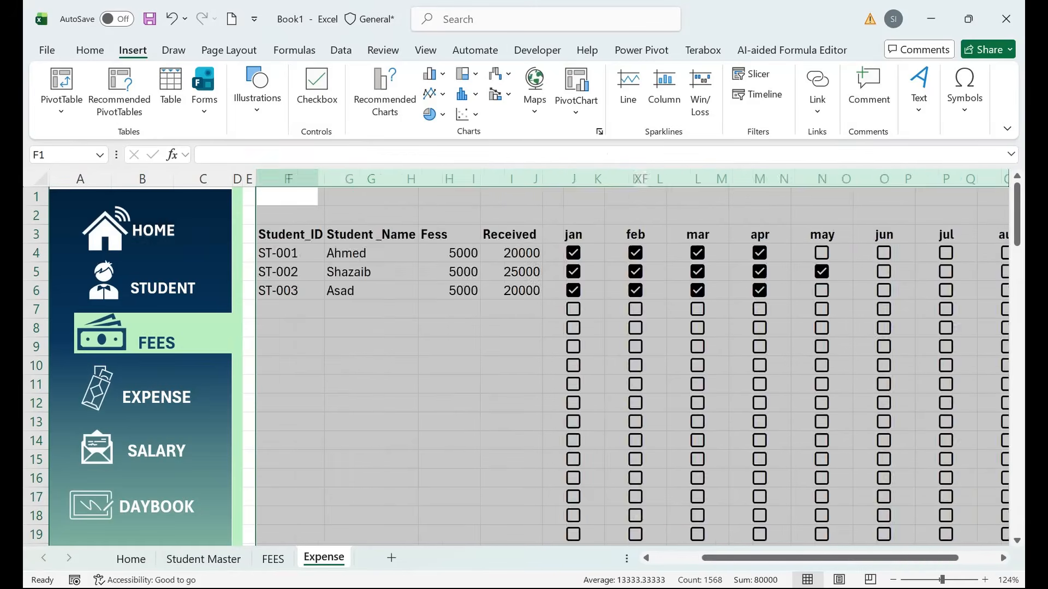
key(ctrl+minus)
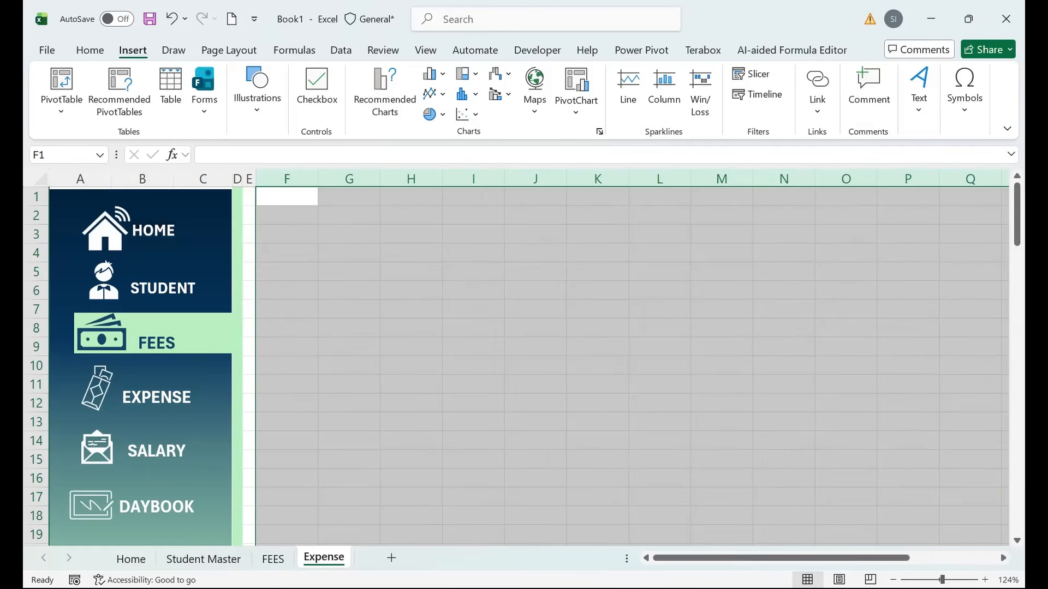
Give the F3:I3 header a dark navy fill with light mint text, and widen columns I and G.
click(286, 252)
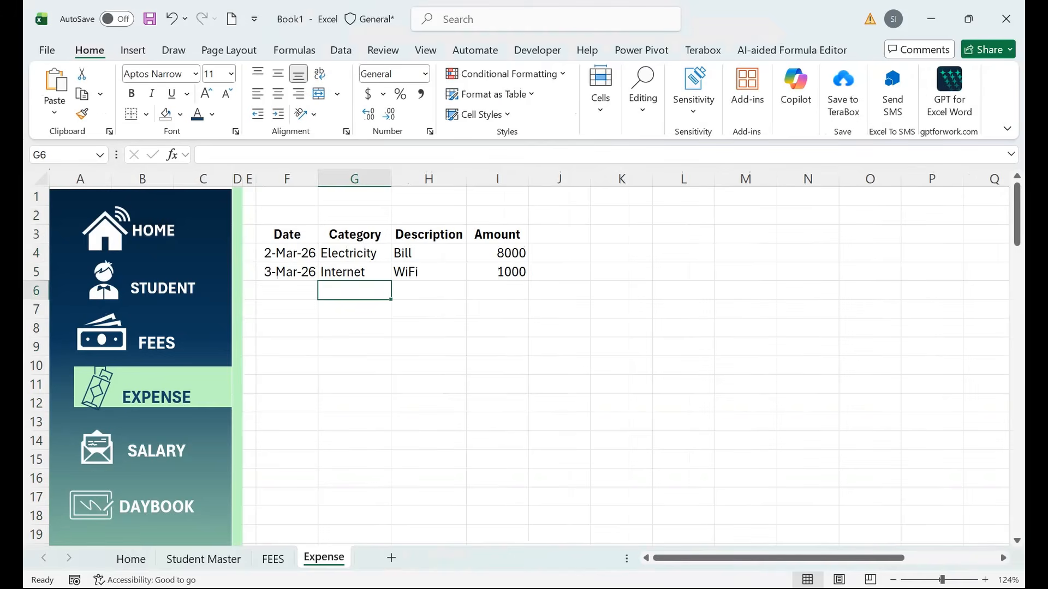
drag(287, 234, 497, 234)
click(180, 114)
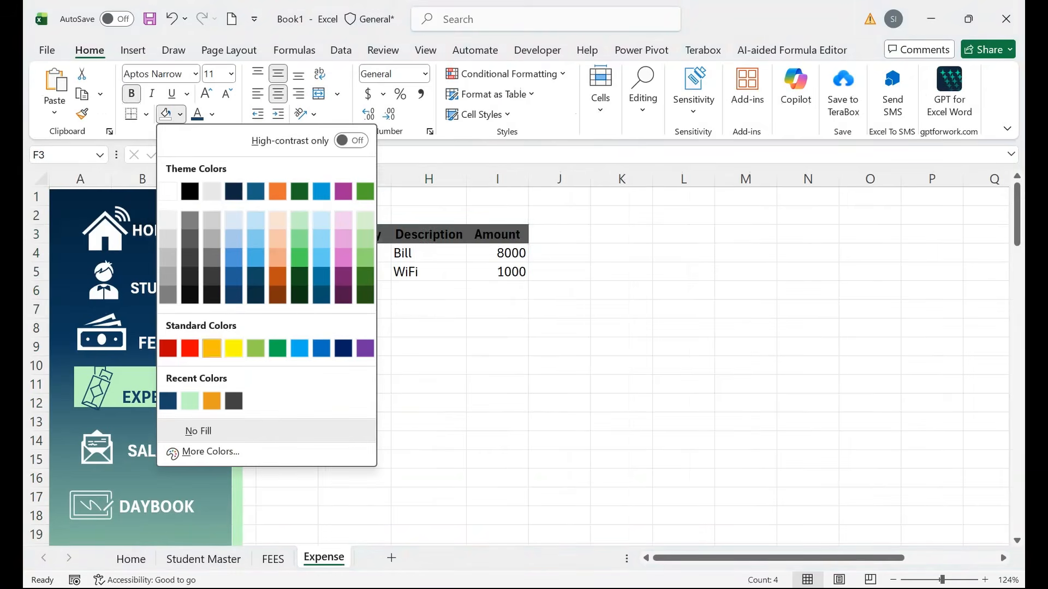
click(169, 401)
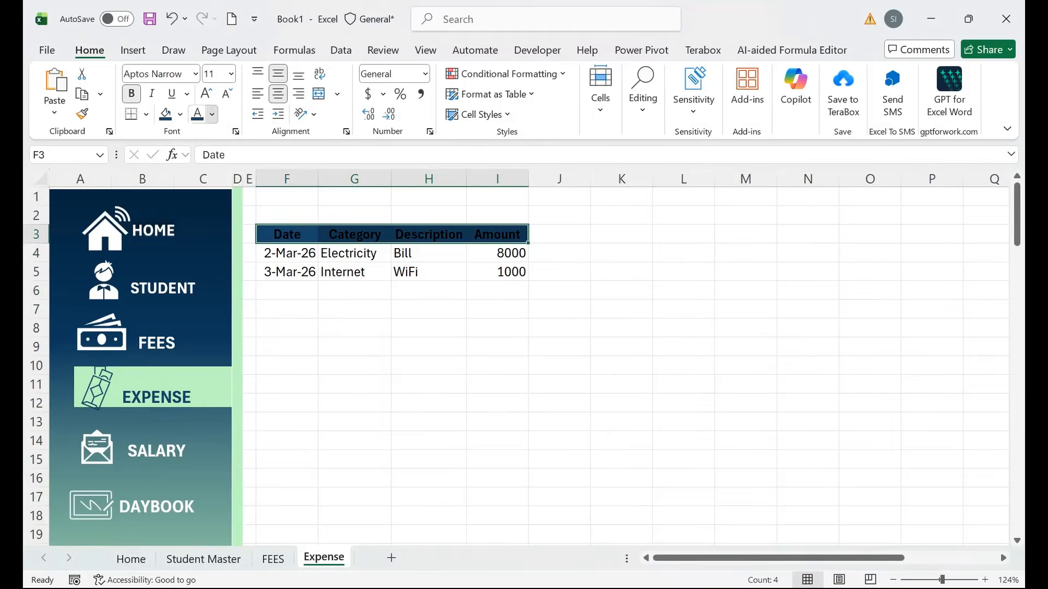
click(212, 114)
click(222, 424)
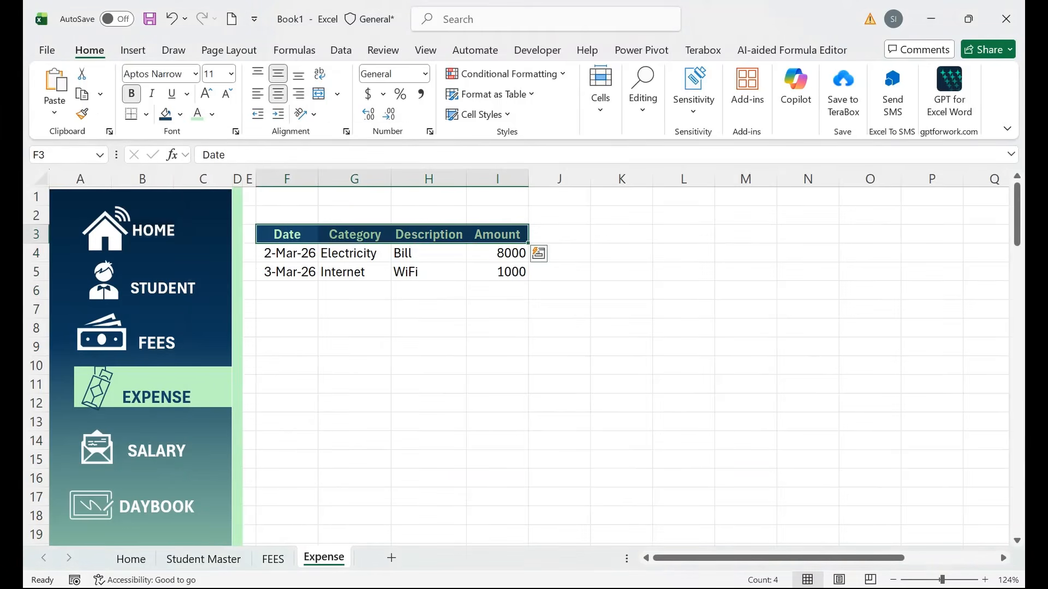
drag(529, 179, 546, 179)
drag(390, 179, 402, 179)
Check the Electricity Bill and Internet WiFi entries and their Amount cells.
key(Down)
key(Down)
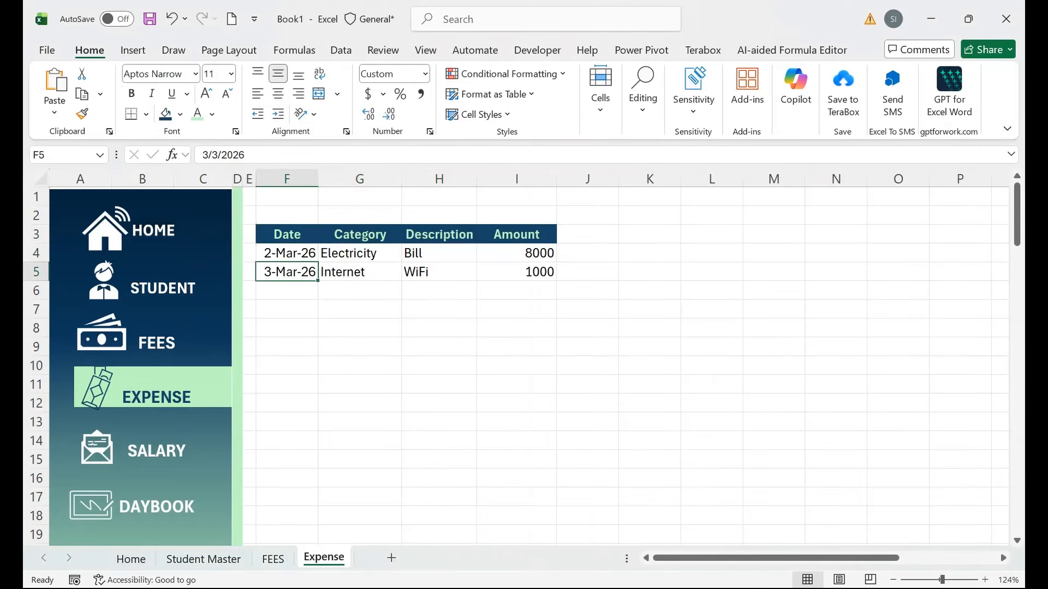
click(359, 253)
click(439, 253)
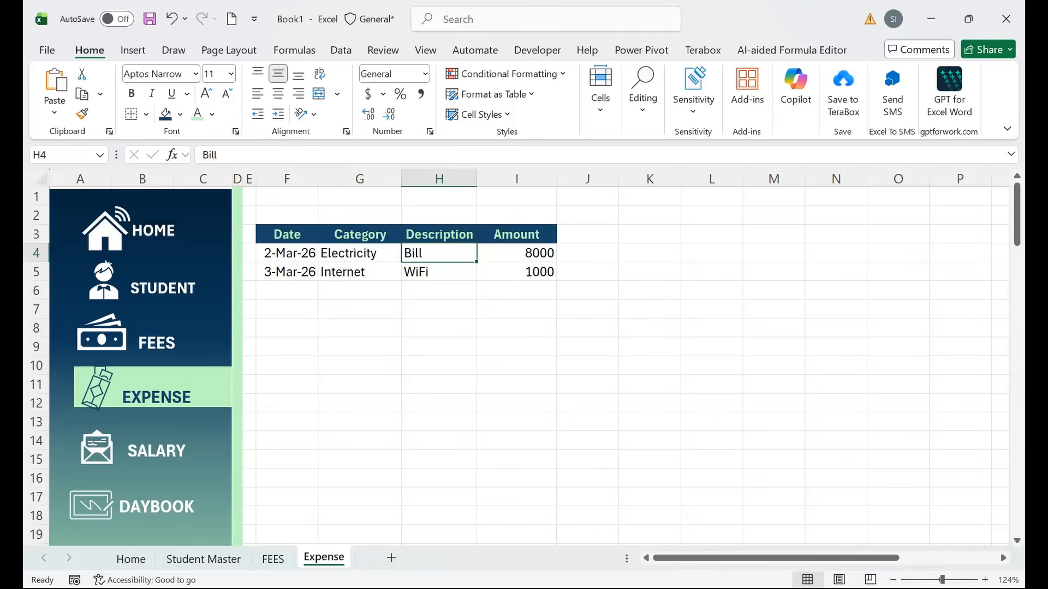
drag(516, 253, 516, 384)
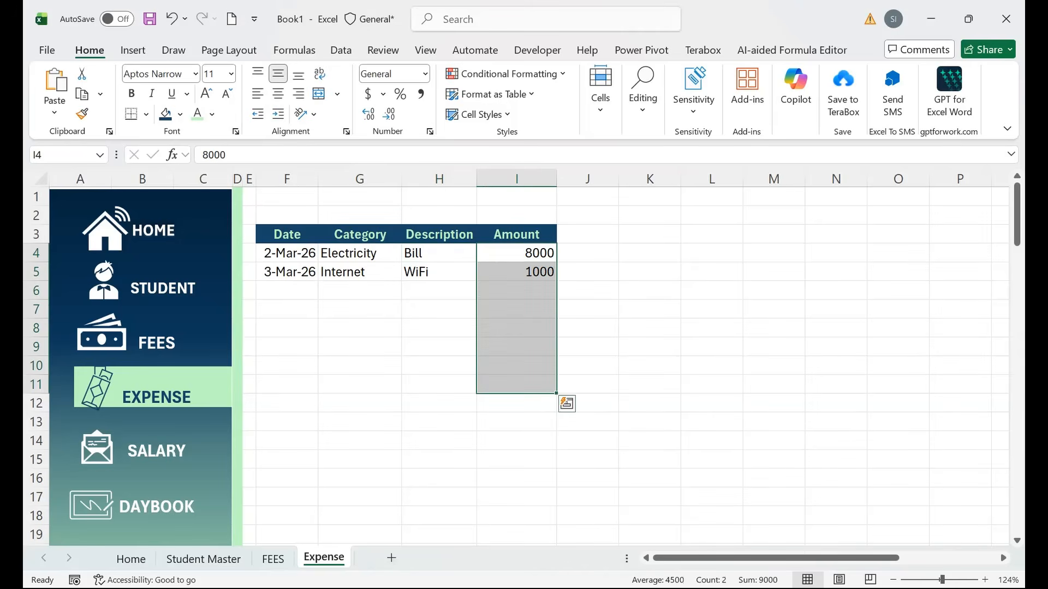
drag(287, 290, 287, 366)
click(359, 272)
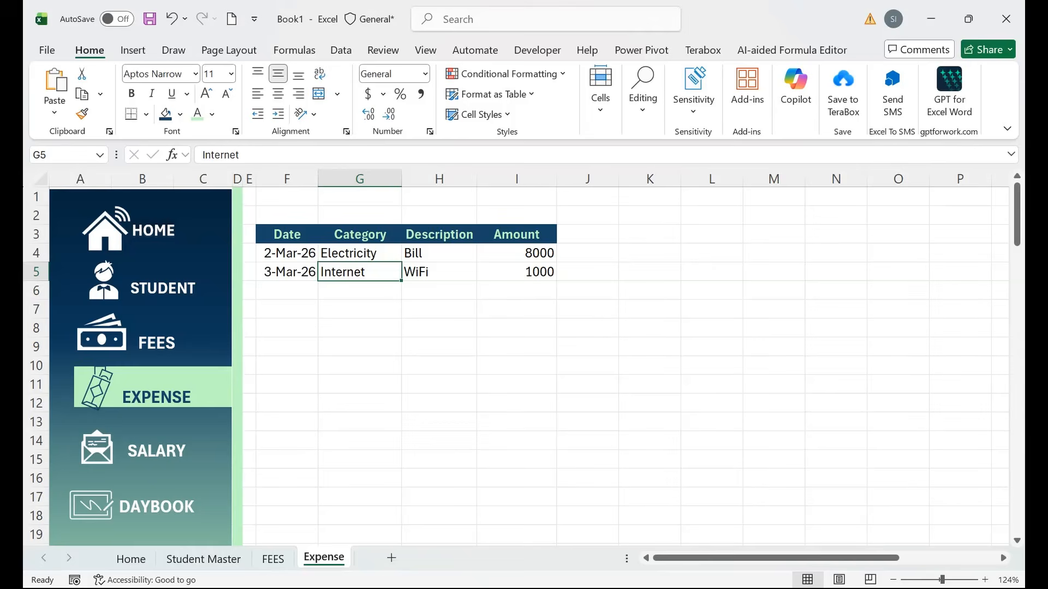
Copy the Expense sheet, move the copy to the end, and rename it SALARY.
right_click(327, 558)
key(Escape)
key(alt+c)
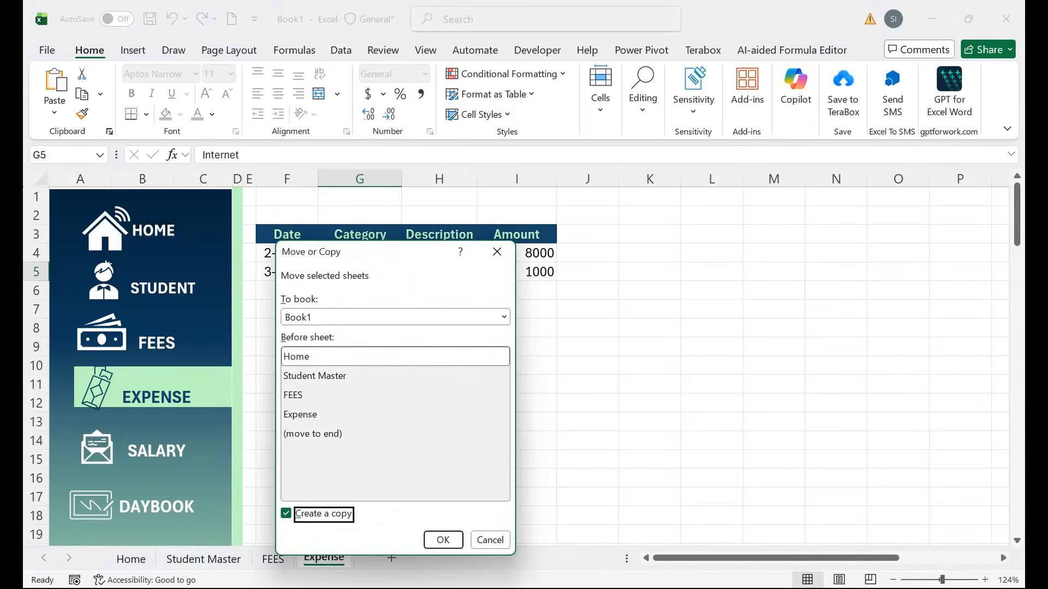
key(Return)
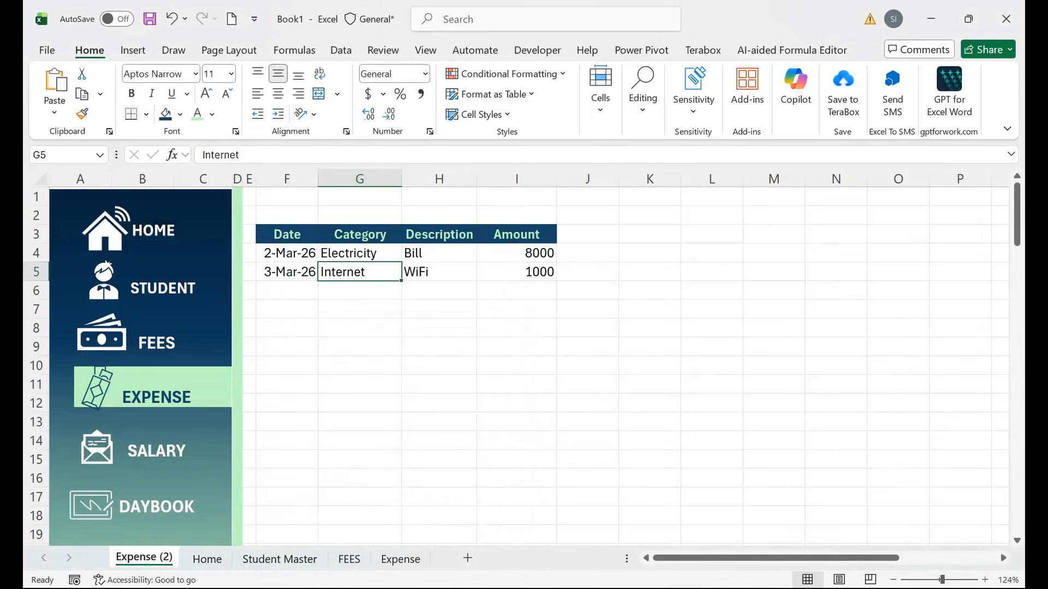
drag(144, 557, 428, 559)
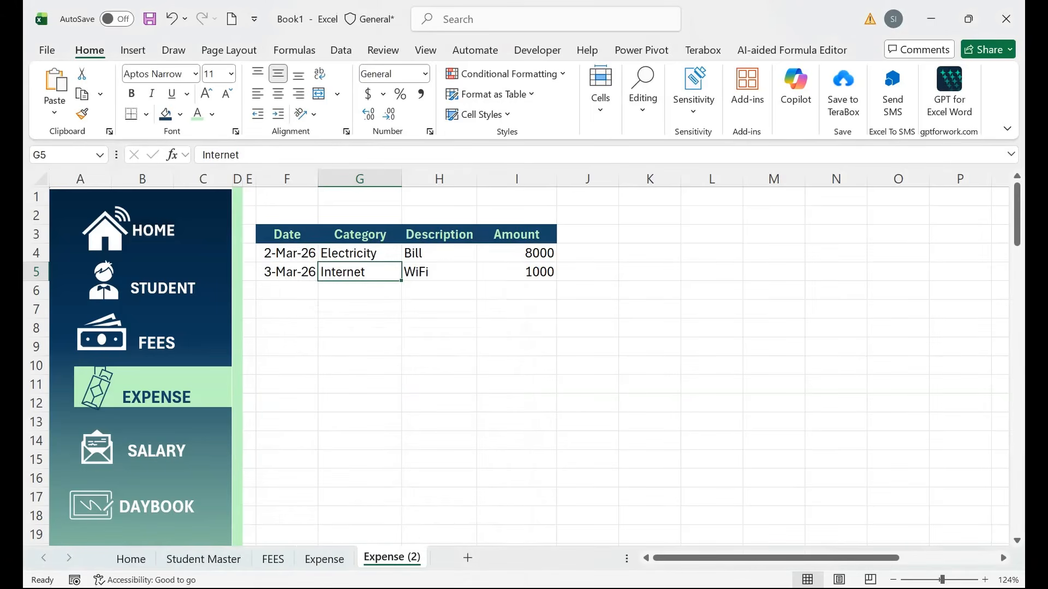
double_click(392, 557)
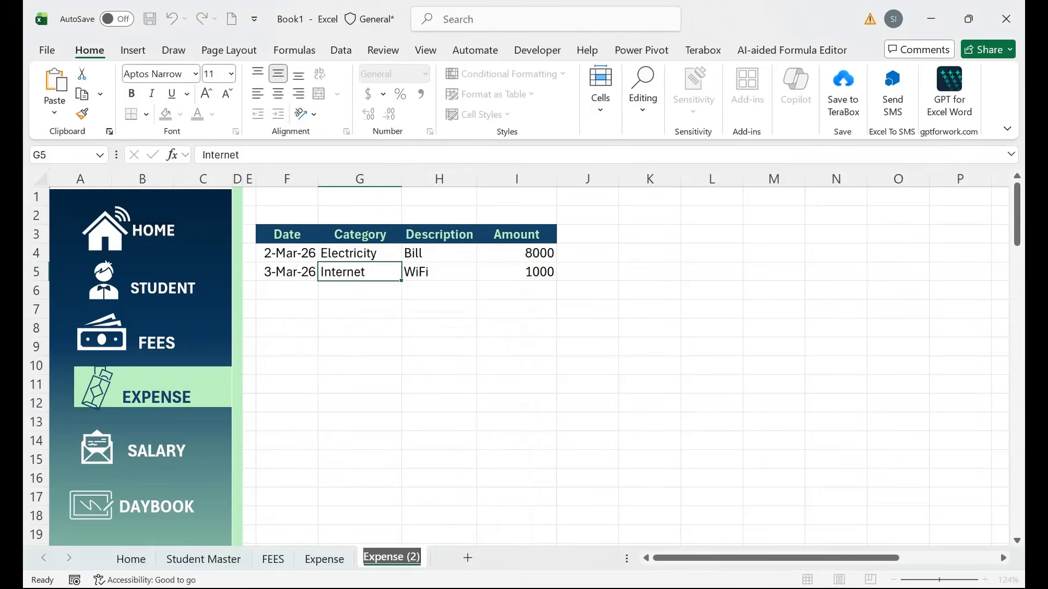
text(SALARY)
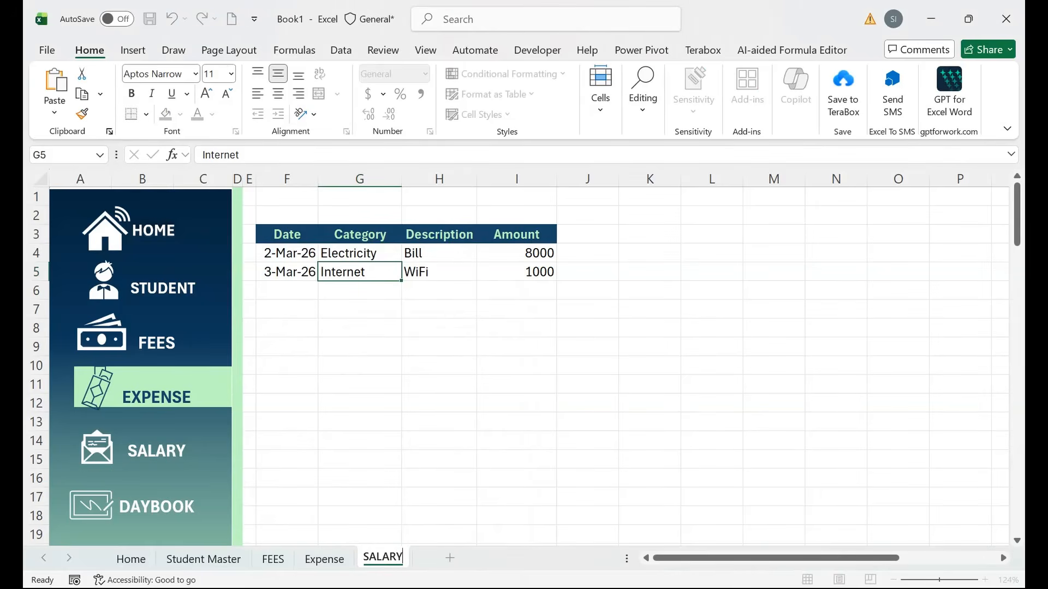
key(Return)
click(287, 440)
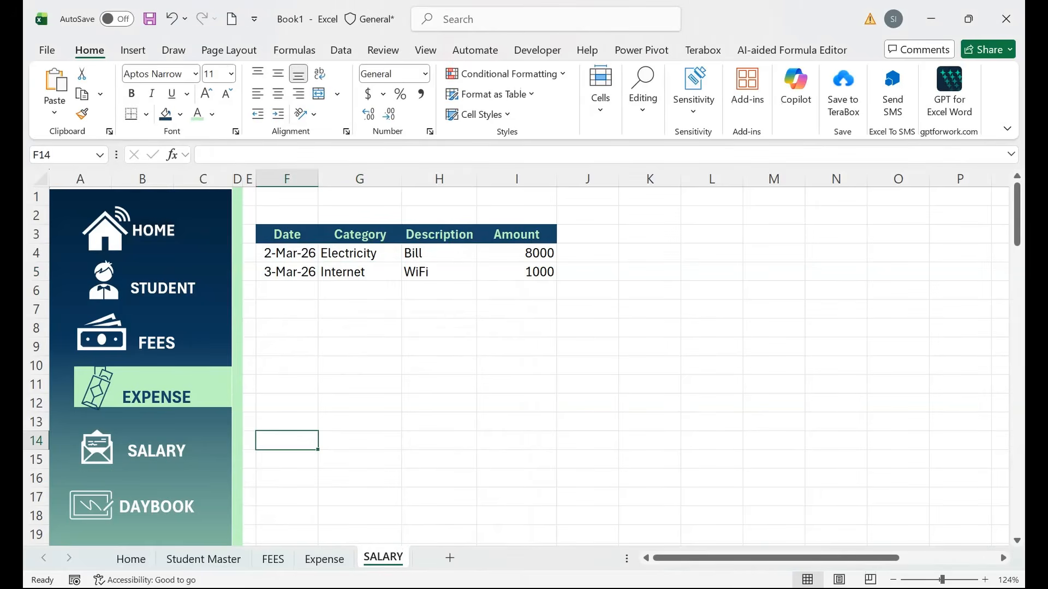
Clear All on the copied table F2:I6, leaving the sidebar with SALARY selected.
drag(287, 215, 524, 291)
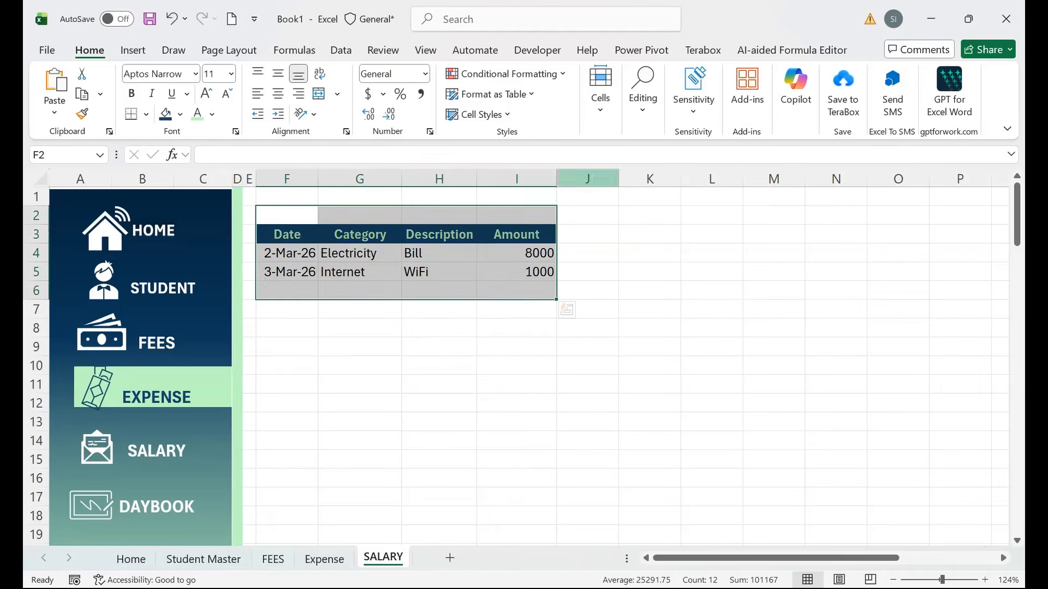
click(643, 98)
click(655, 189)
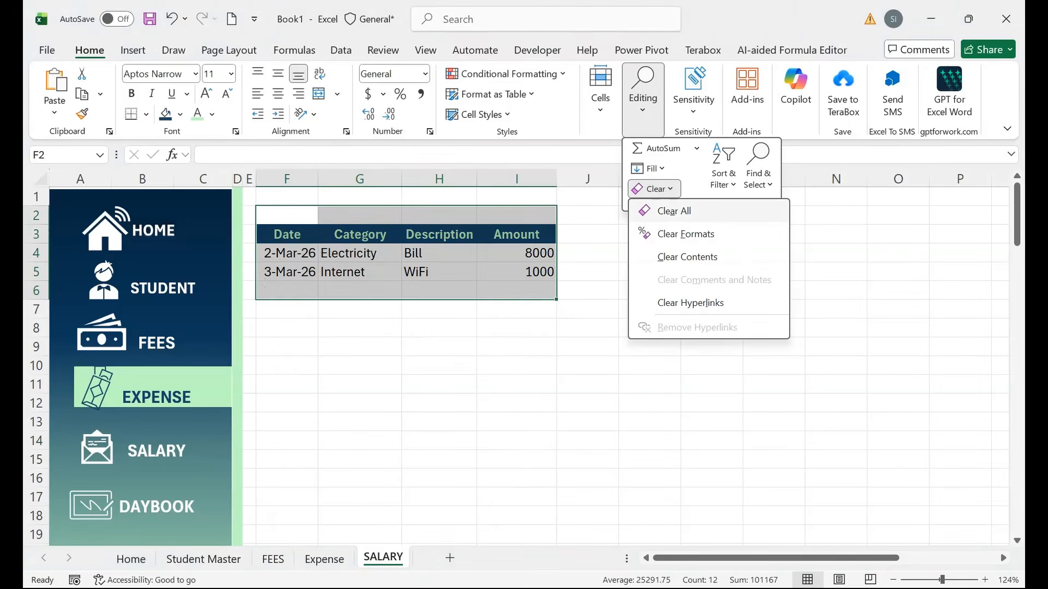
click(677, 211)
click(157, 445)
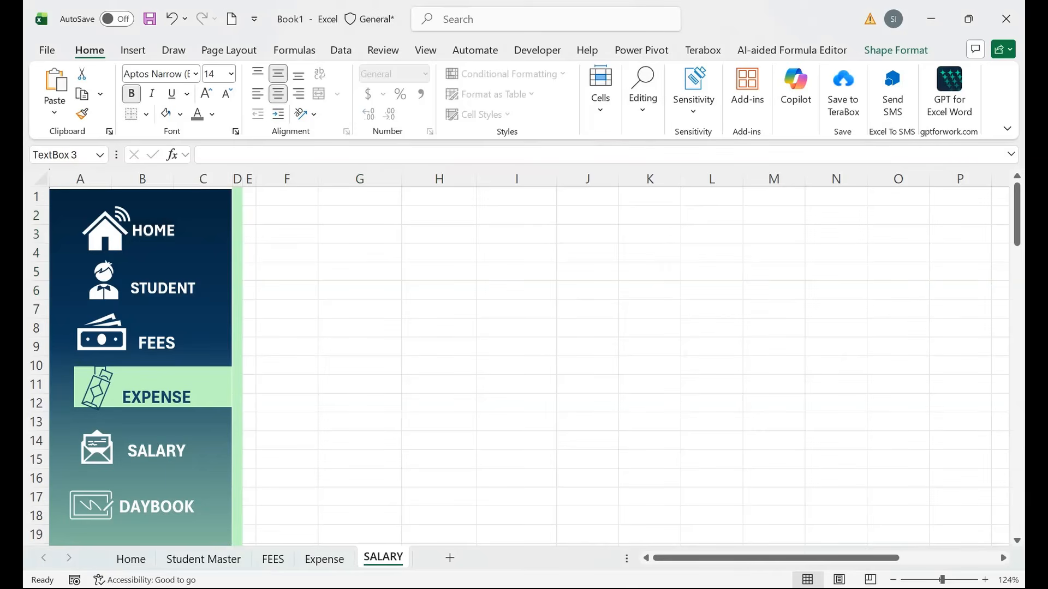
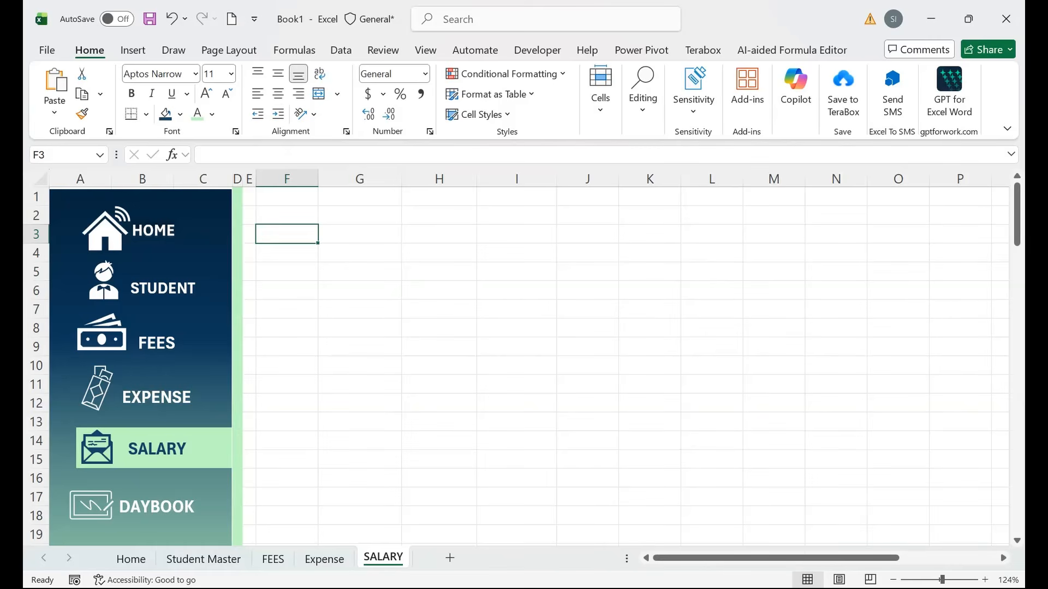
Enter the headers Name, Designation, DOJ and Salary across F3:I3.
text(nAME)
key(BackSpace)
key(BackSpace)
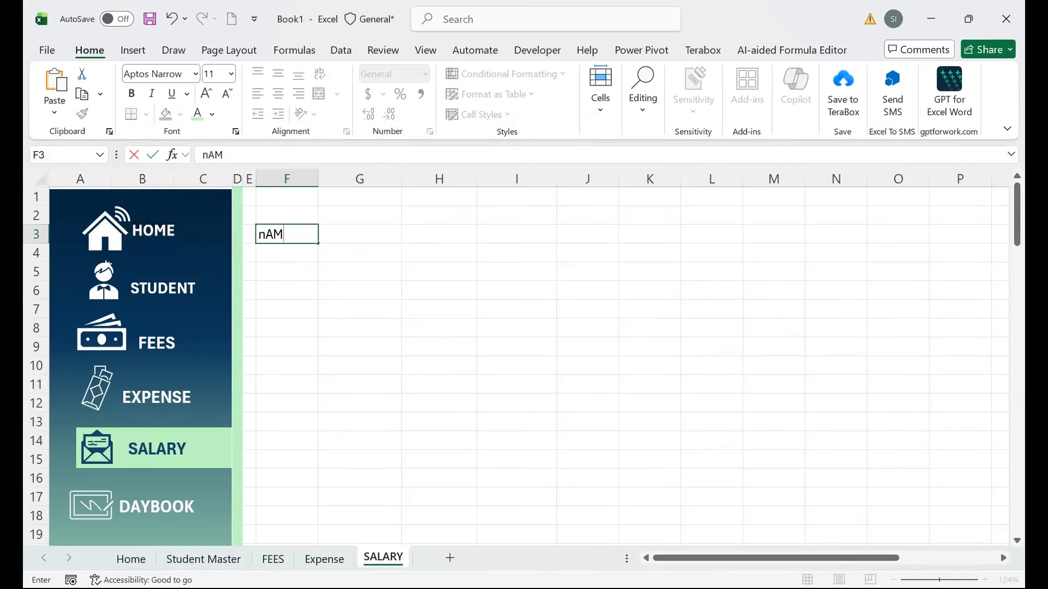
key(BackSpace)
key(BackSpace)
text(Name)
key(Tab)
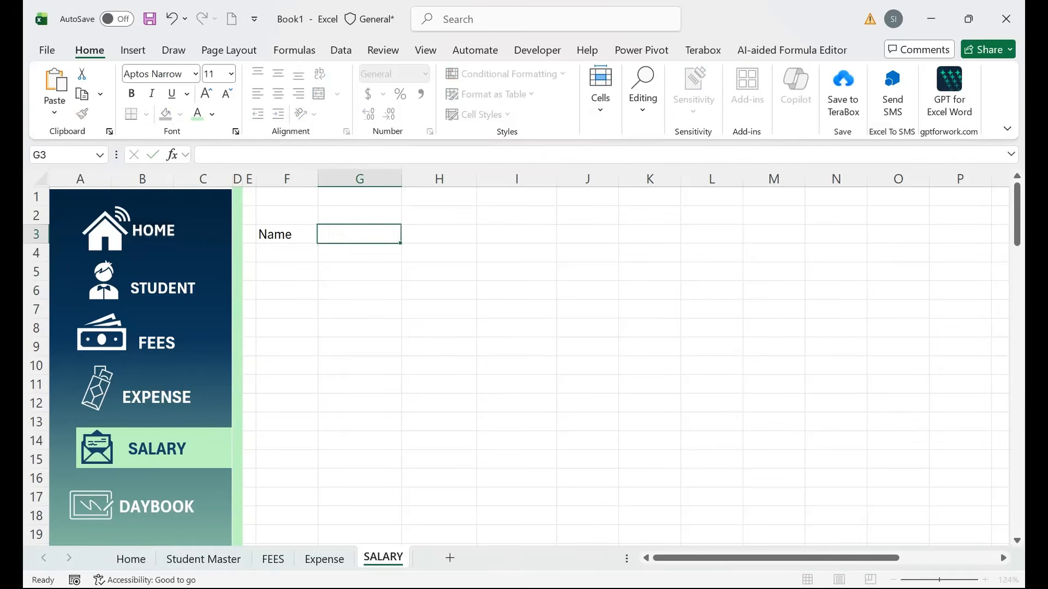
text(Des)
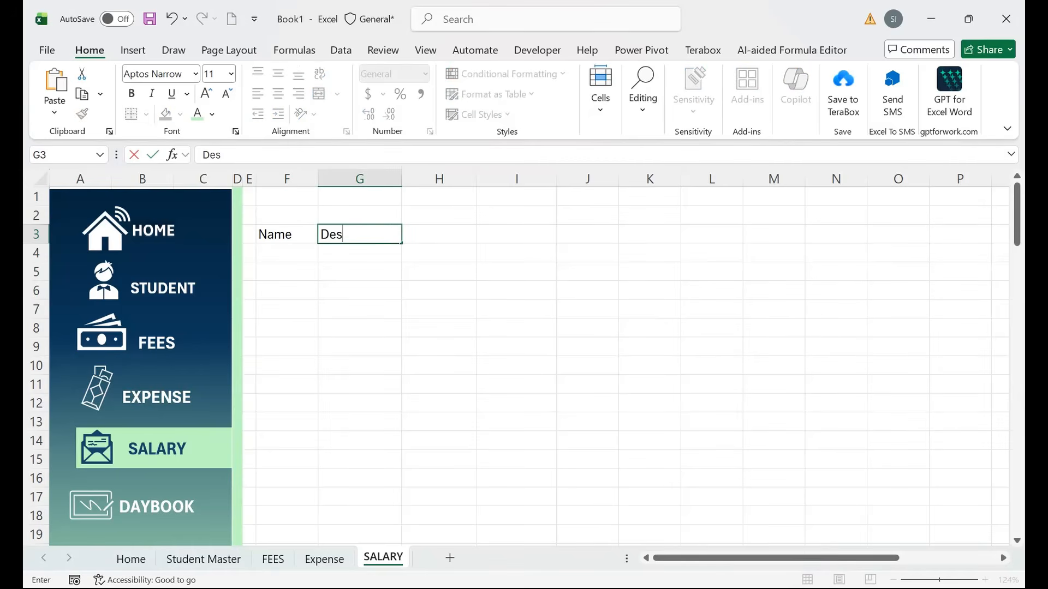
text(ignation)
key(Tab)
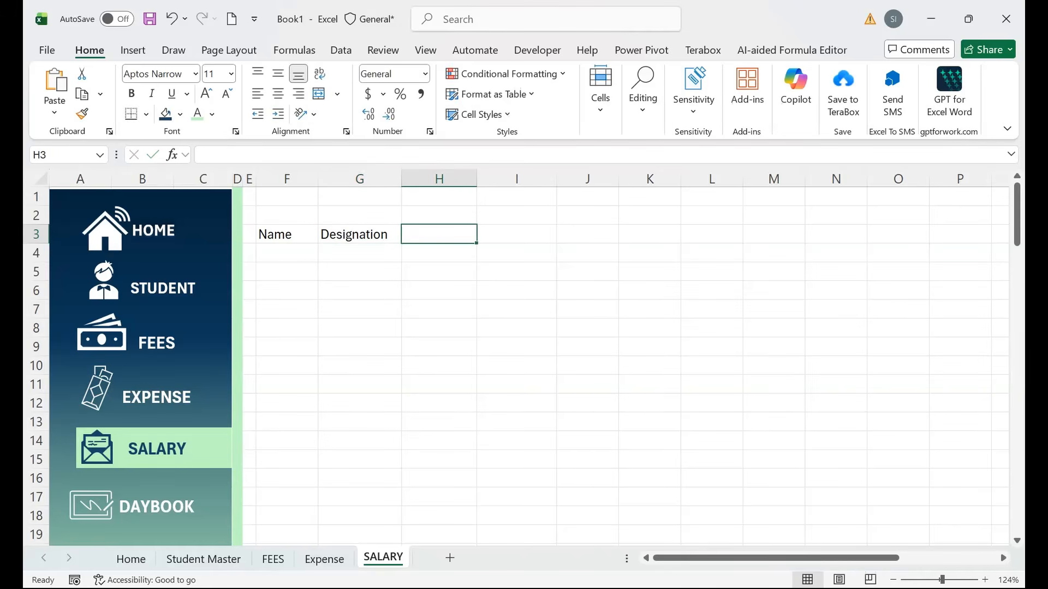
text(ID)
key(BackSpace)
key(BackSpace)
text(D)
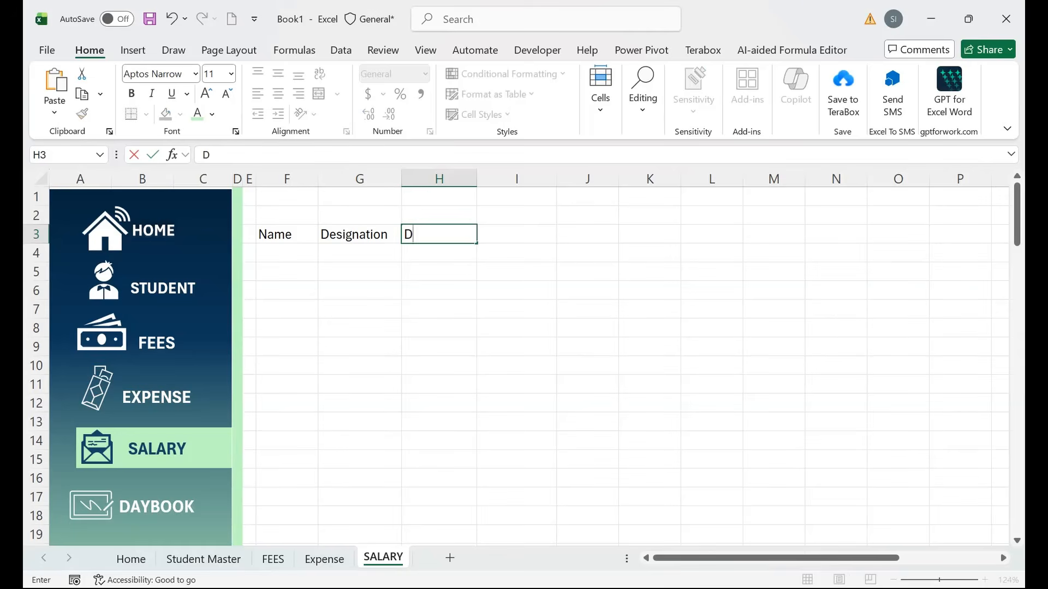
text(OJ)
key(Tab)
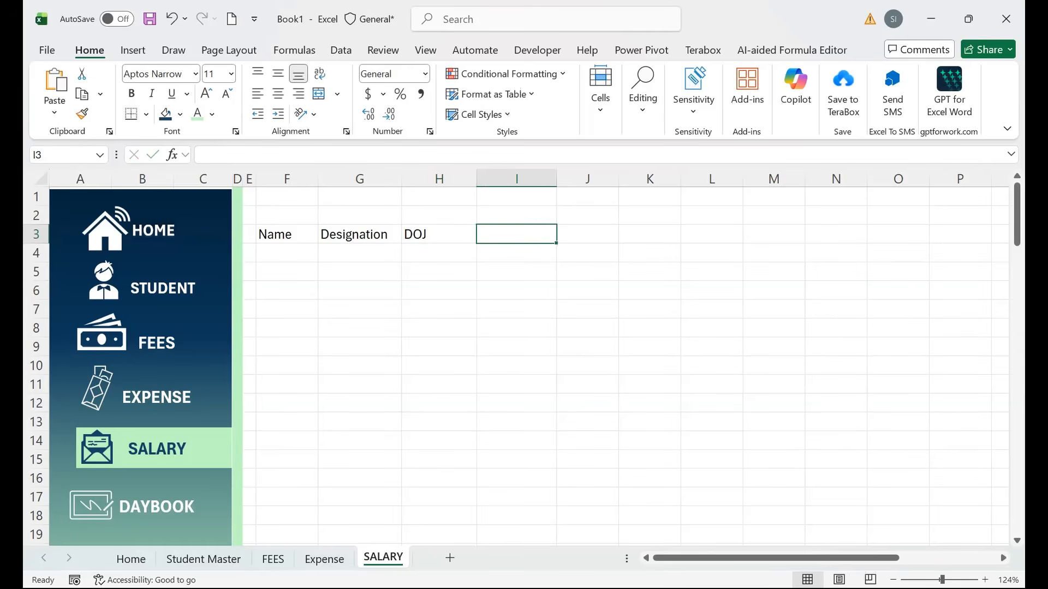
text(Sa)
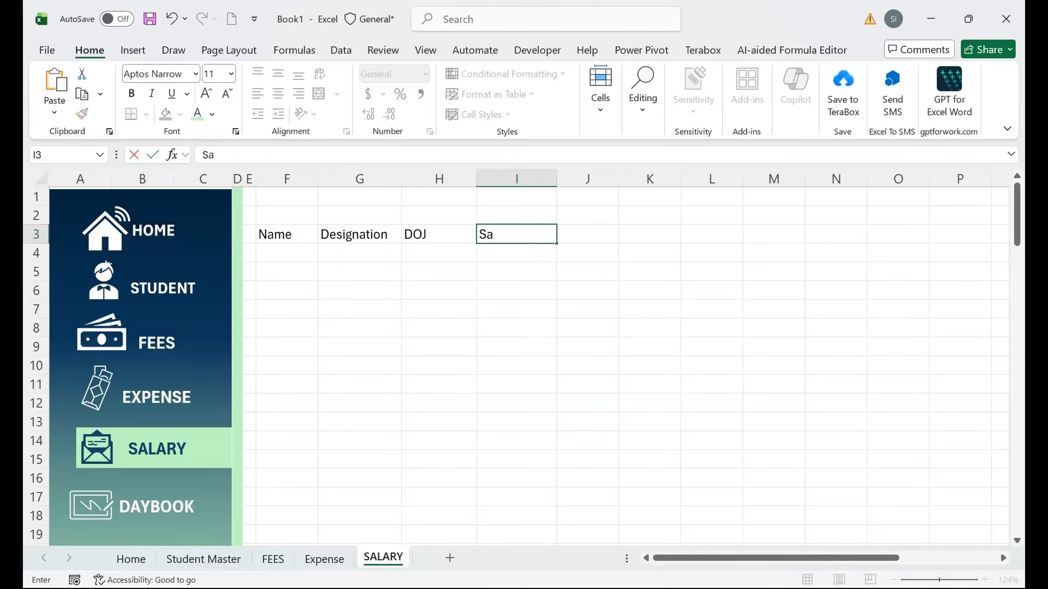
text(lary)
key(Tab)
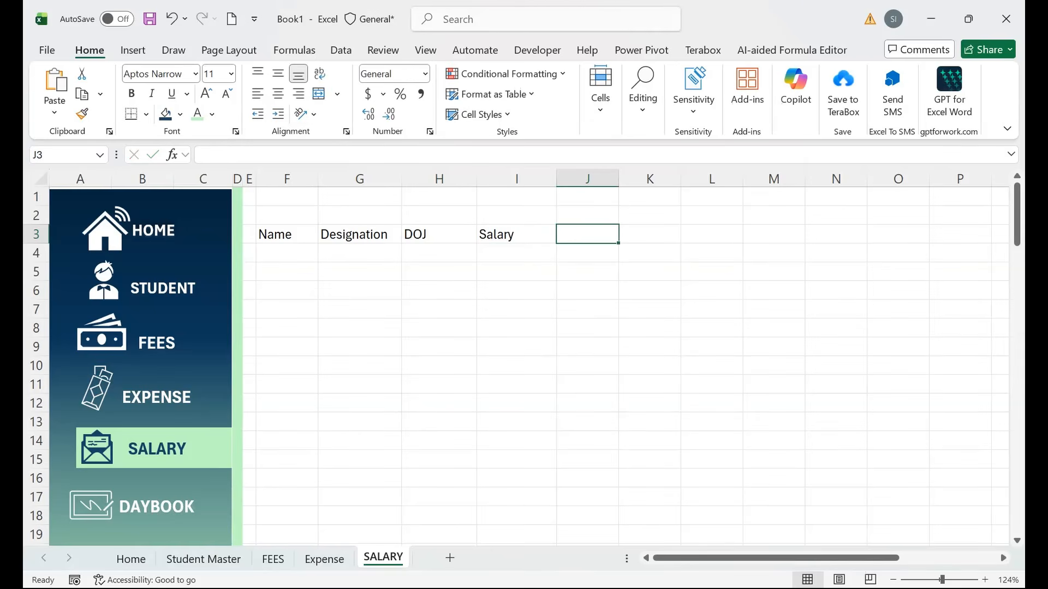
Enter Ahmed as the first staff name and fill the Name column down to row 12.
key(Left)
key(Left)
key(Left)
key(Left)
key(Down)
text(Ahmed)
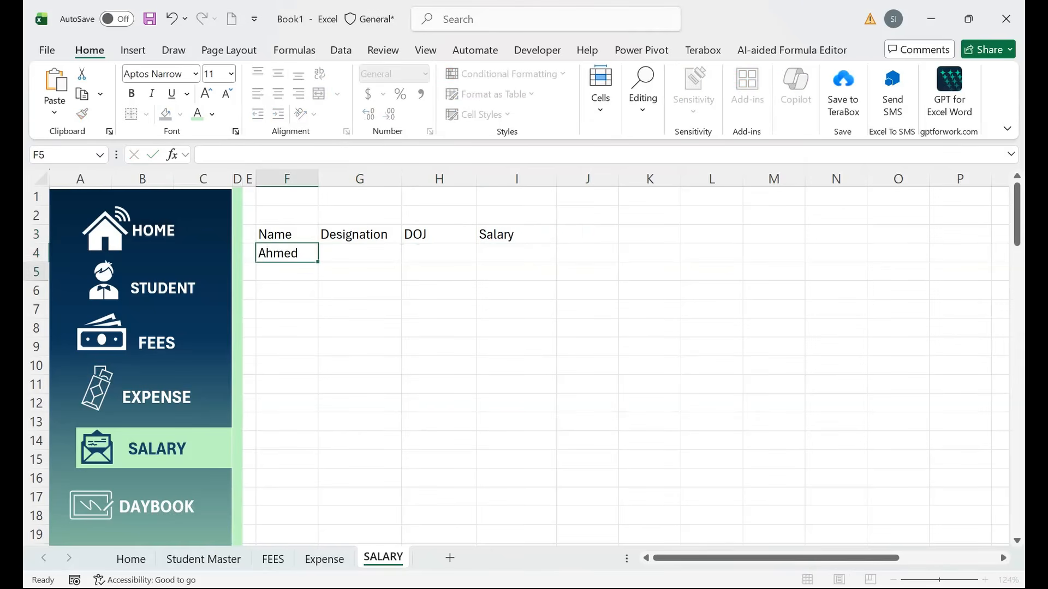
key(Return)
key(Up)
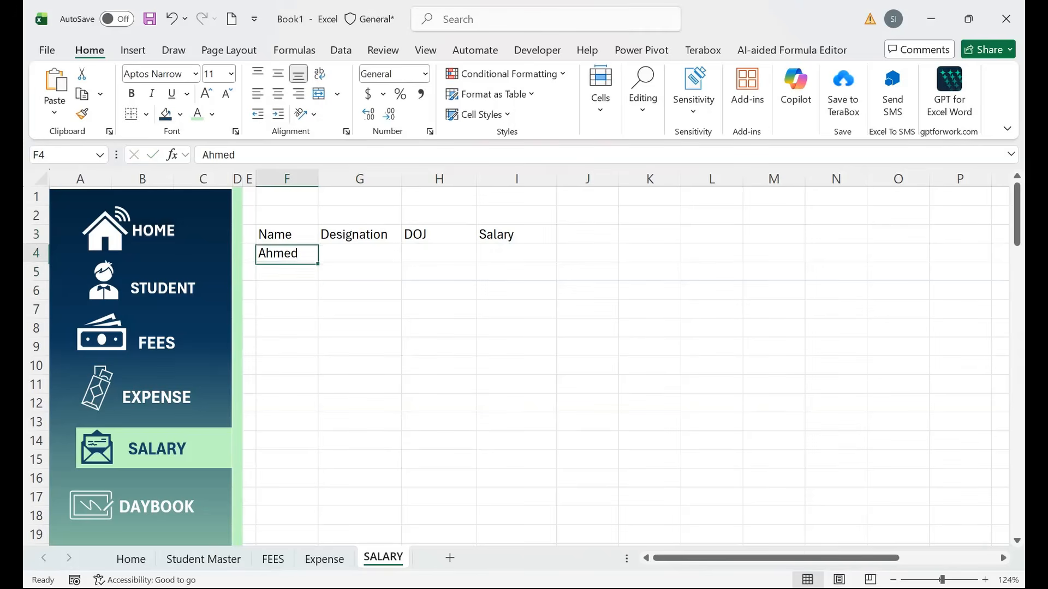
drag(317, 262, 319, 410)
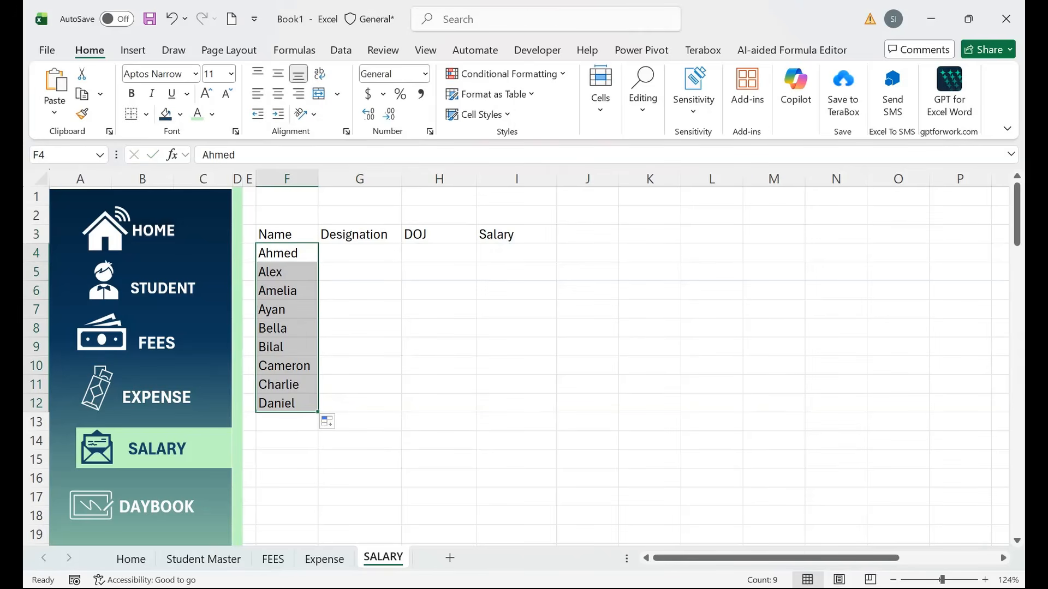
Enter Teacher 1 as the first designation and fill Teacher 2 through Teacher 6 below it.
key(Right)
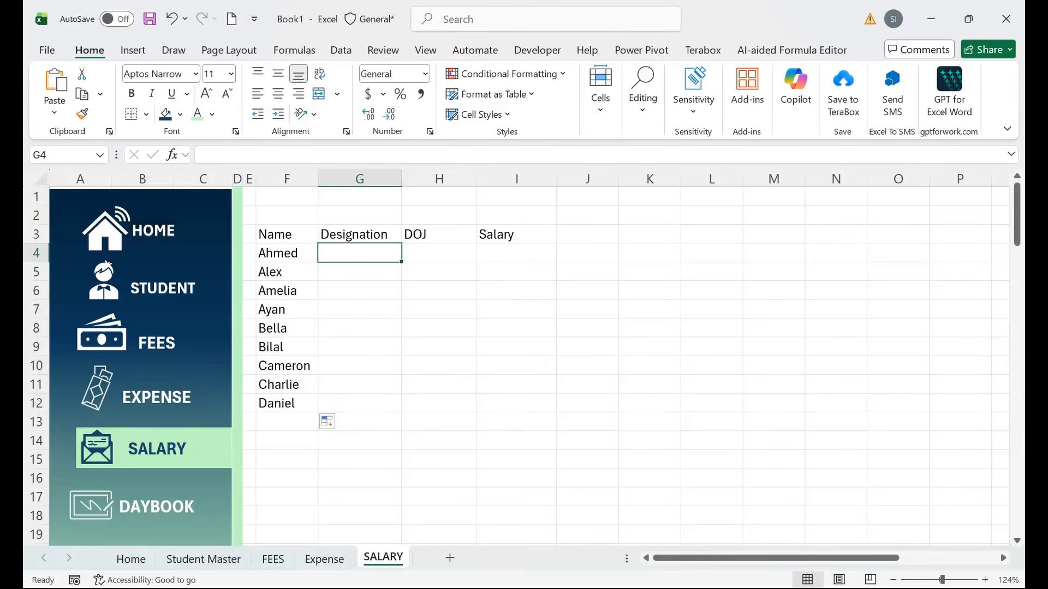
text(Teach)
key(BackSpace)
key(BackSpace)
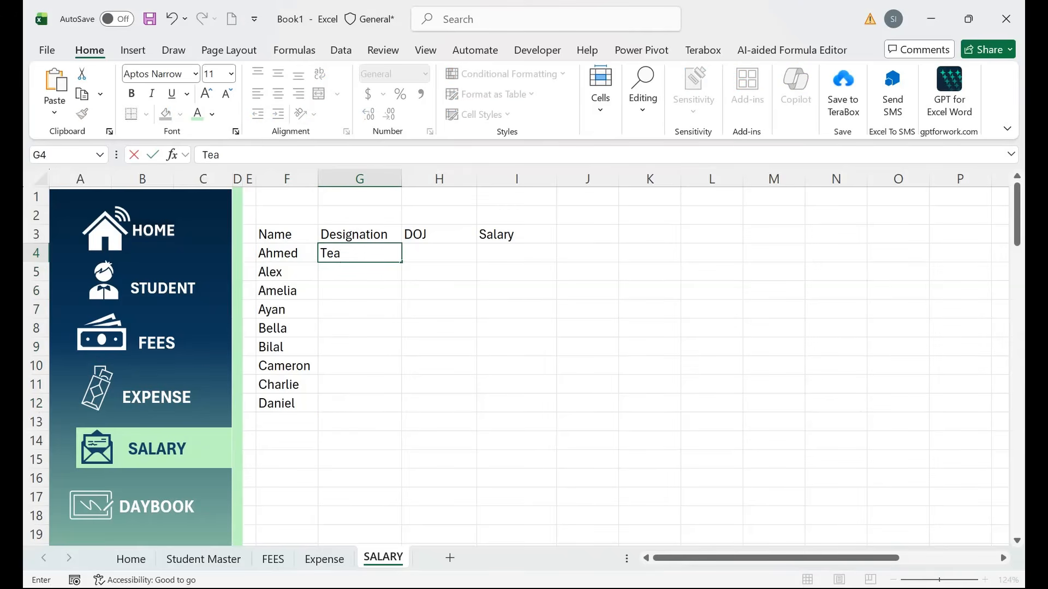
text(cher)
key(Return)
key(Up)
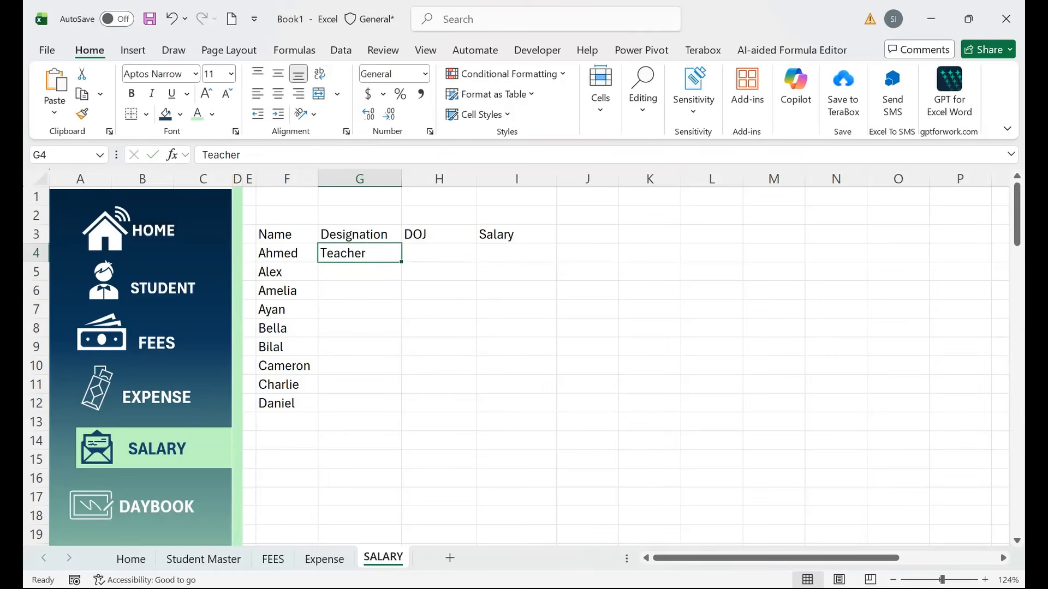
key(F2)
text(1)
key(Return)
key(Up)
drag(401, 262, 405, 353)
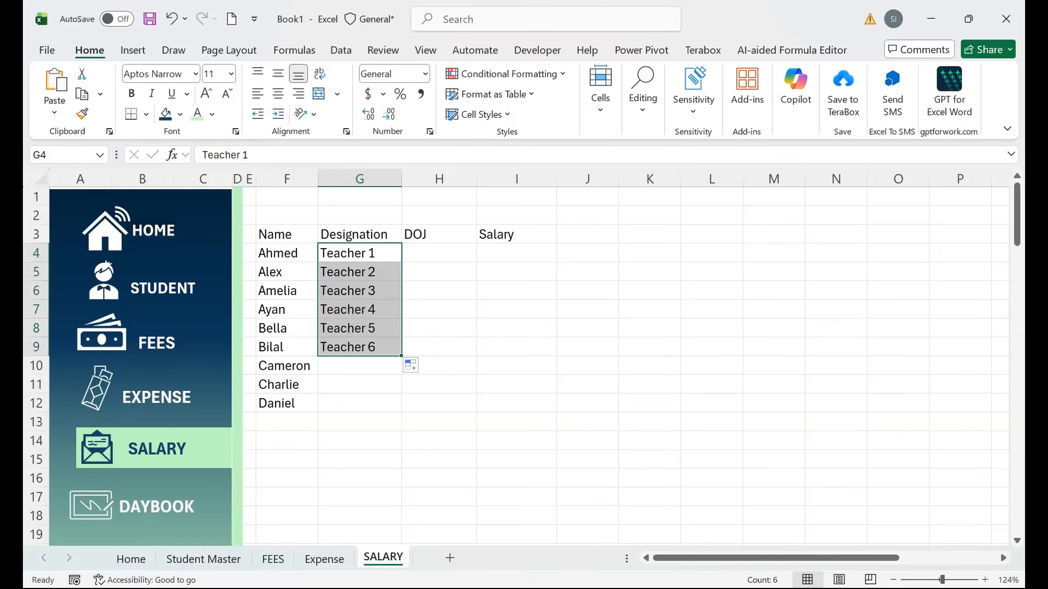
Add the designations Accountant, Peon and Admin for the last three staff.
click(360, 366)
text(Accou)
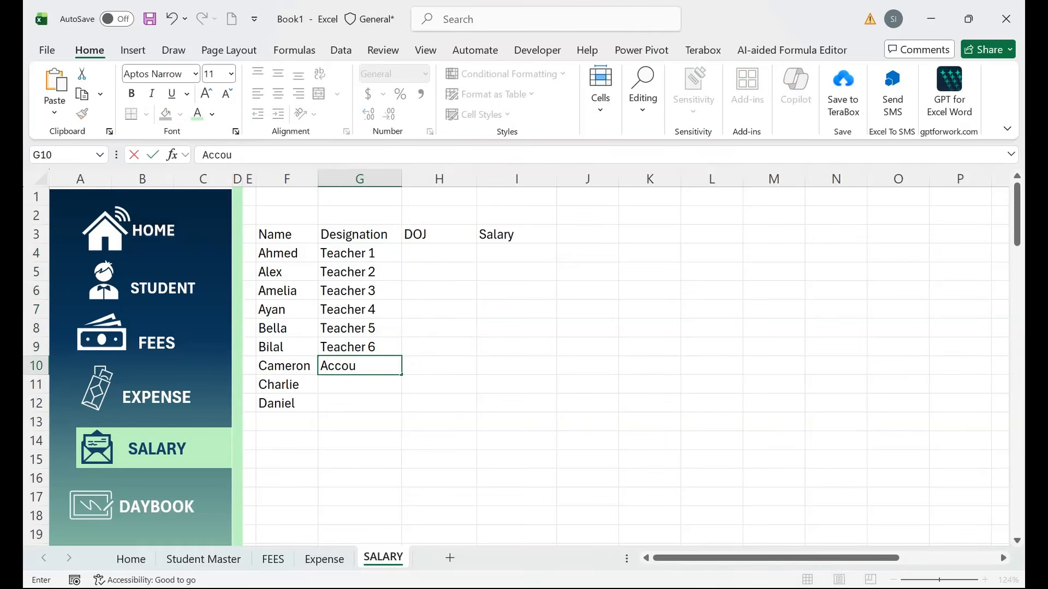
text(ntant)
key(Return)
text(Peon)
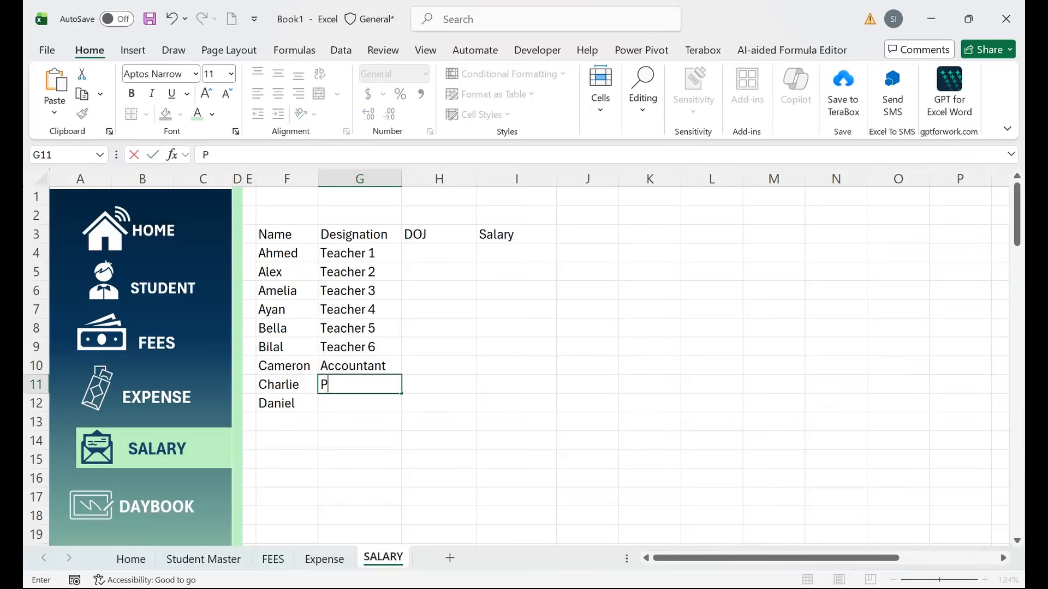
key(Return)
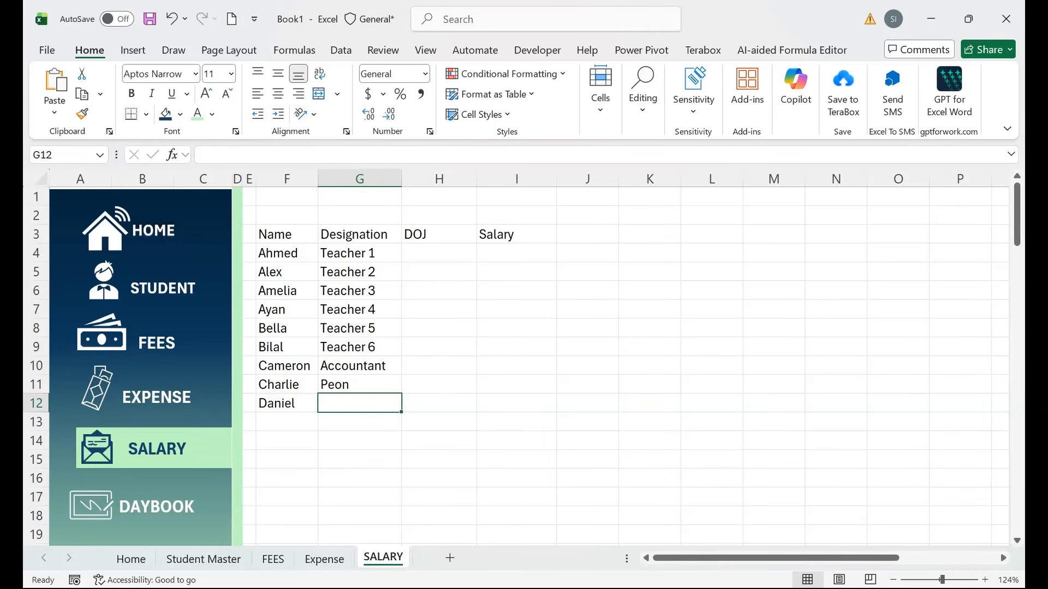
text(Admin)
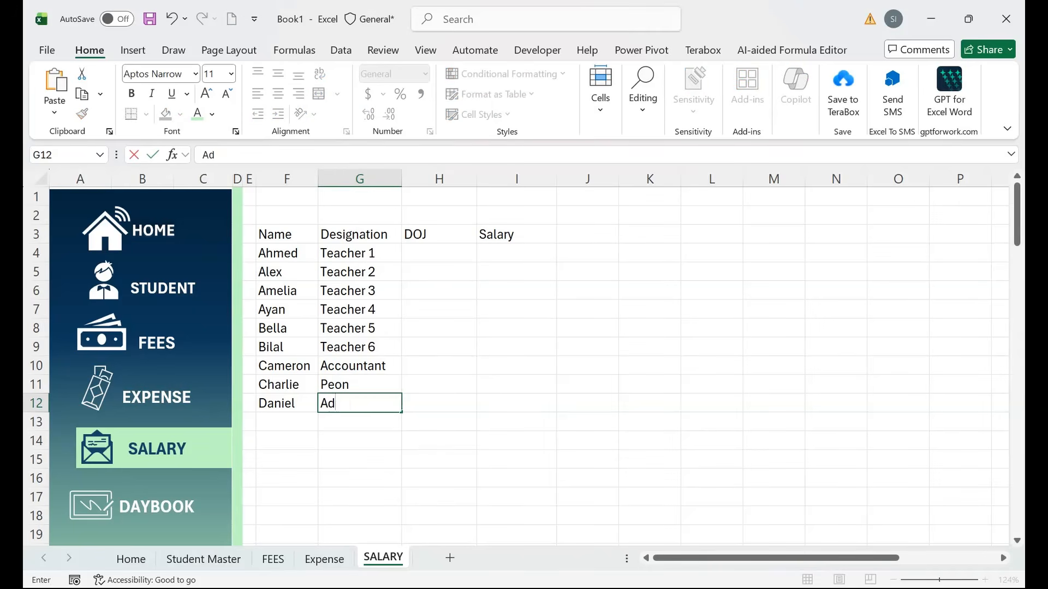
key(Tab)
Give every staff row the joining date 1-Jan-2020.
key(Up)
key(Up)
key(Up)
key(Up)
key(Up)
key(Up)
key(Up)
key(Up)
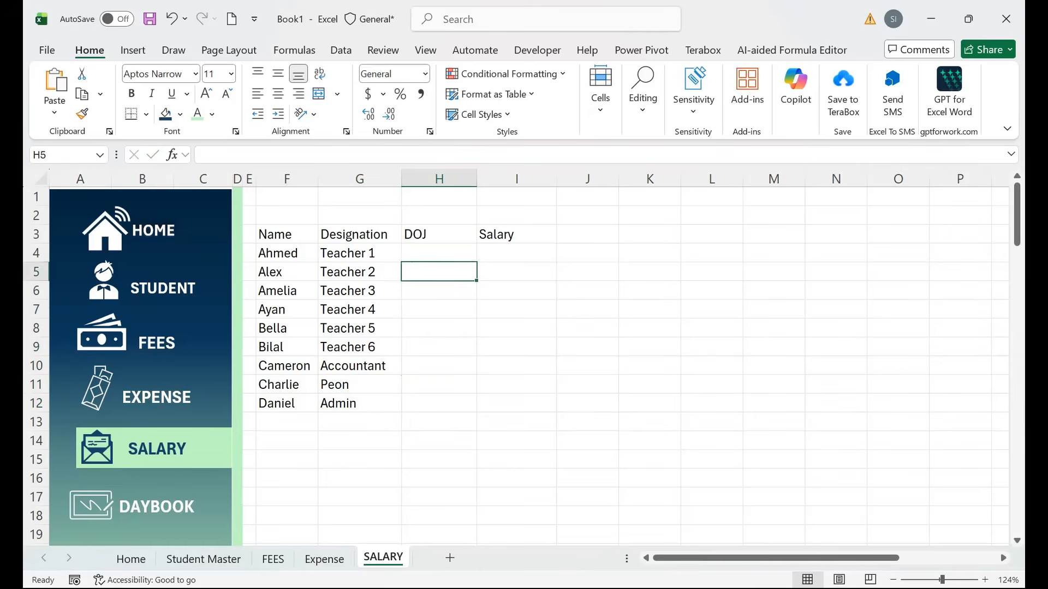
text(1-JA)
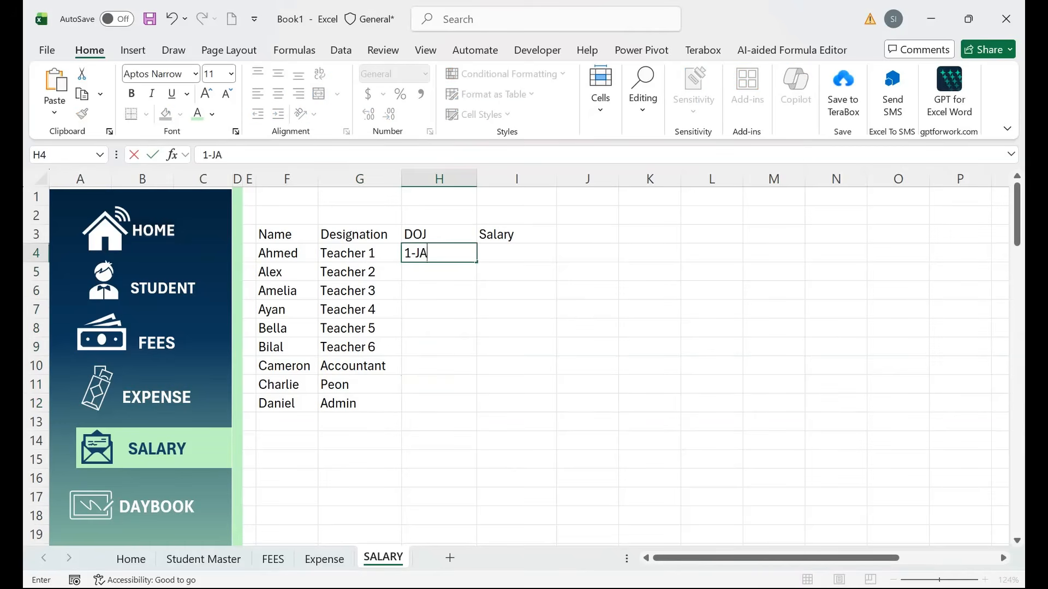
text(n-2020)
key(Return)
drag(439, 253, 439, 404)
key(ctrl+d)
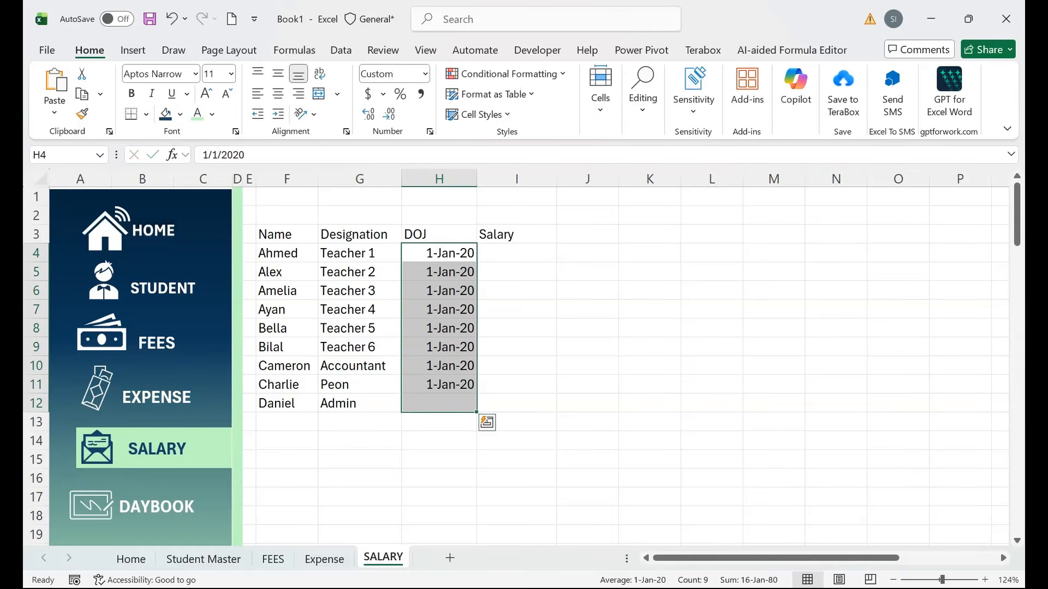
Enter the salaries 50000, 25000, 35000, 15000 and 40000, and put Jan in J3.
click(516, 253)
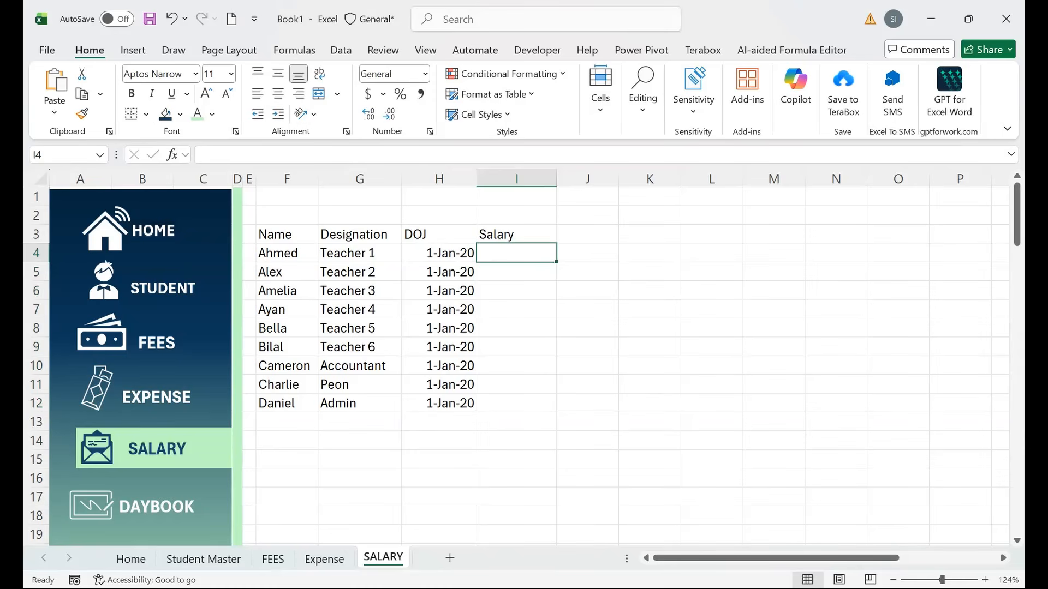
text(50000)
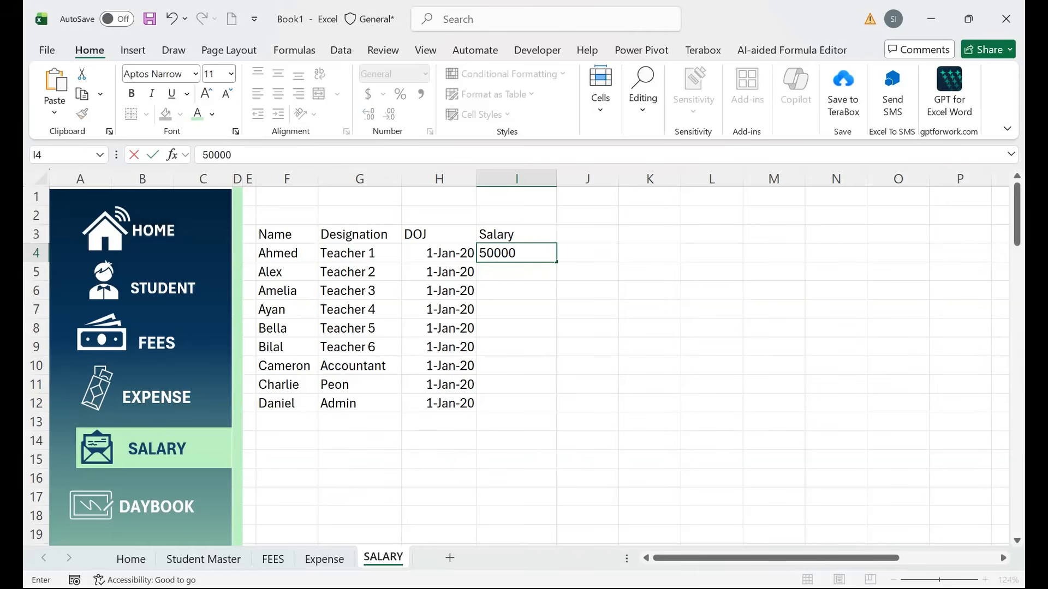
key(Return)
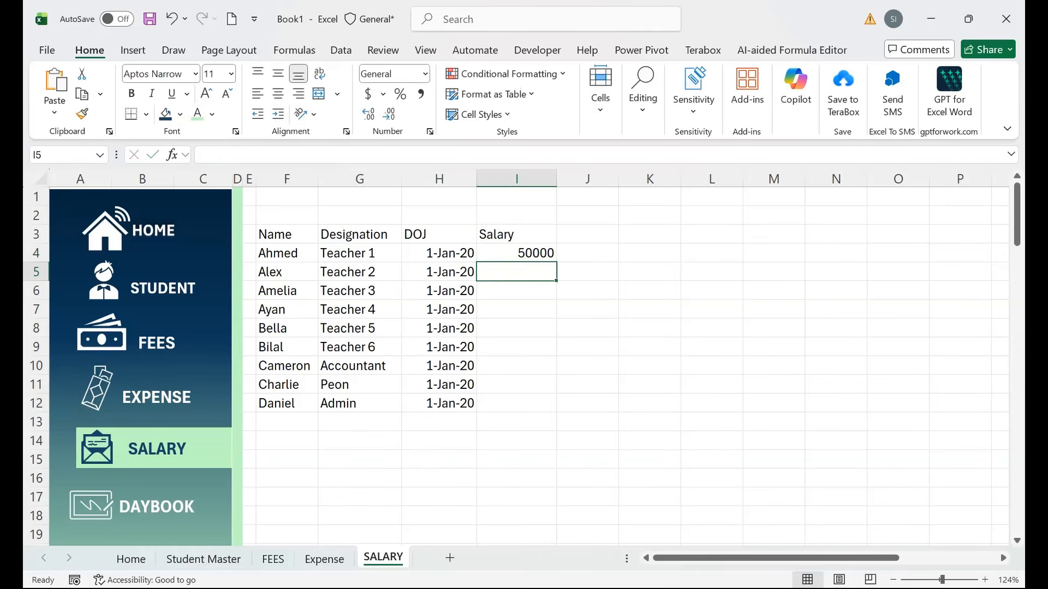
key(Up)
text(25000)
key(ctrl+d)
text(35000)
key(Return)
text(1500040000)
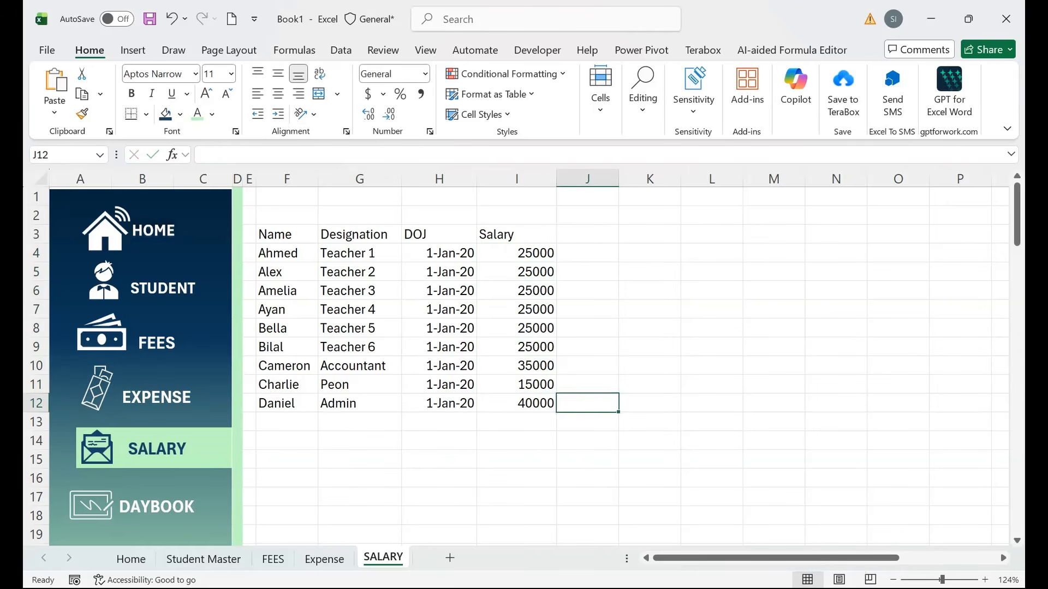
text(Jan)
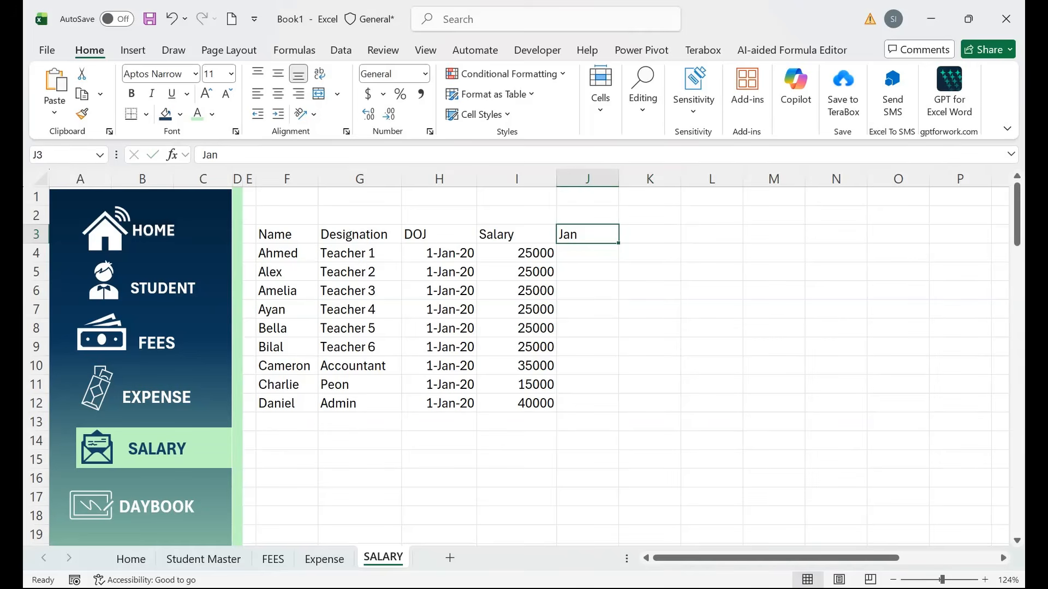
Extend the month headers Jan to Dec, centre them, and insert checkboxes in J4:U12.
drag(619, 243, 876, 243)
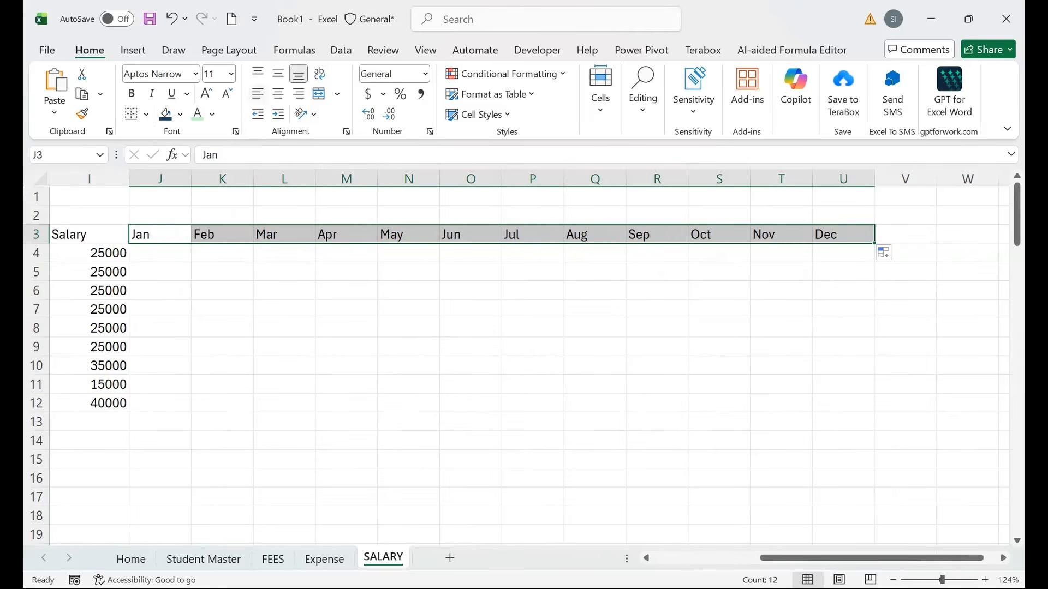
click(278, 93)
drag(843, 252, 160, 404)
click(132, 50)
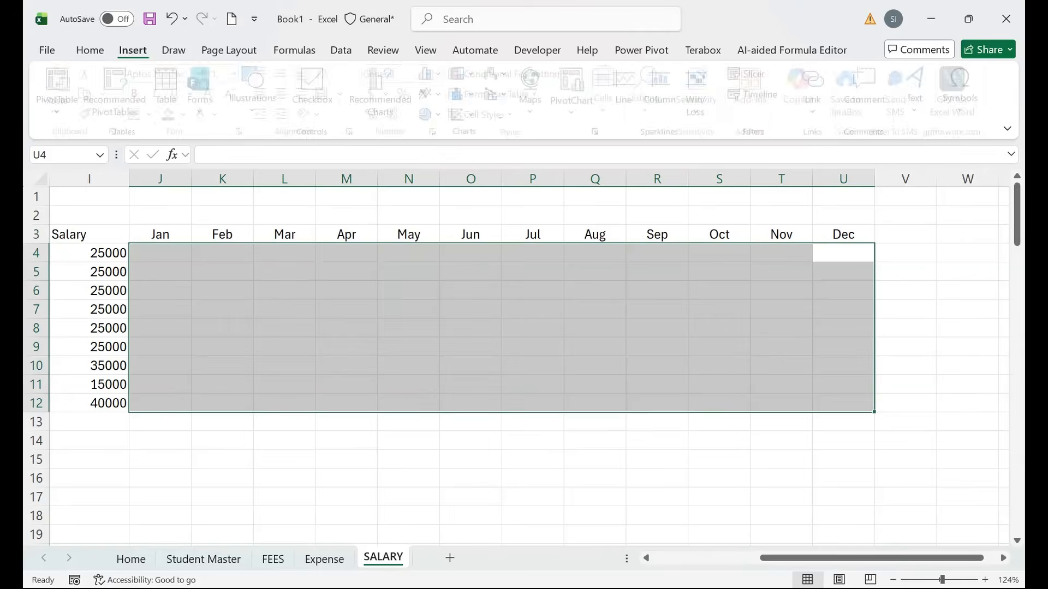
click(316, 90)
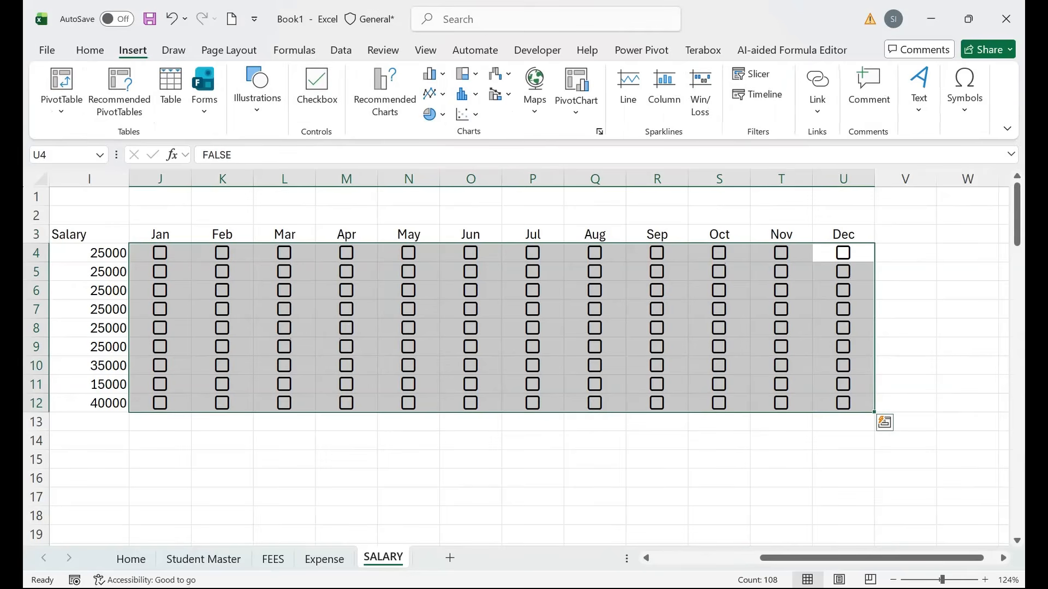
drag(868, 557, 756, 557)
click(517, 290)
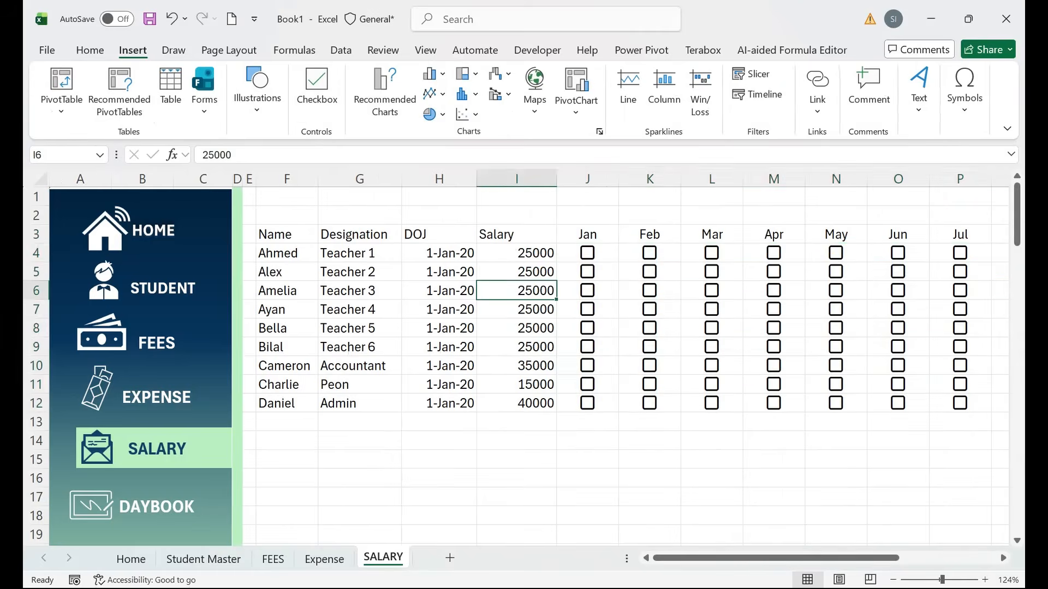
Test Ahmed's Jan and Mar checkboxes by ticking and unticking them.
click(587, 252)
click(711, 253)
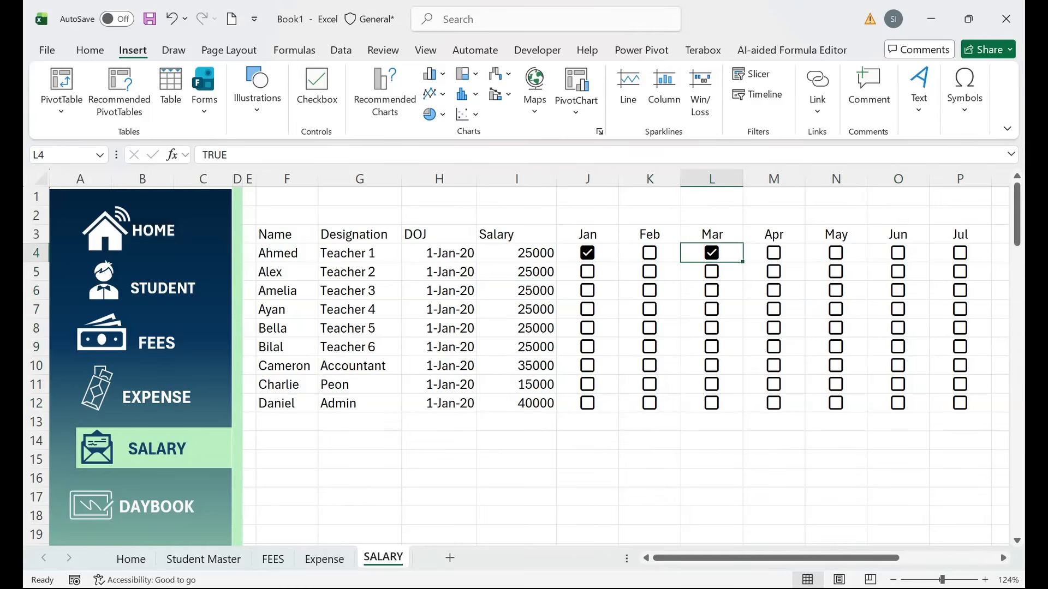
click(711, 253)
click(587, 253)
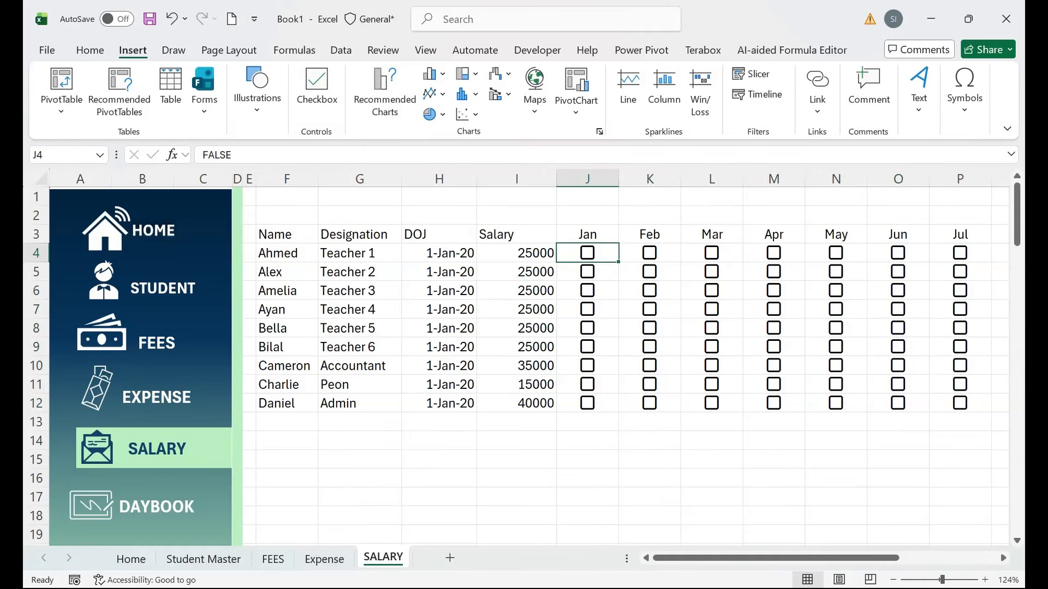
drag(439, 272, 650, 309)
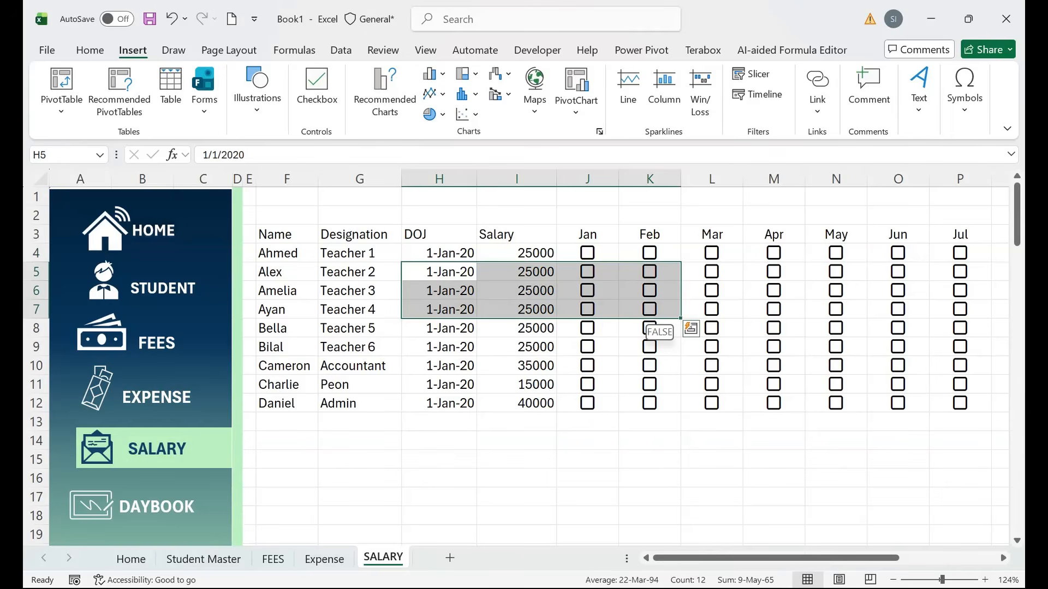
right_click(588, 179)
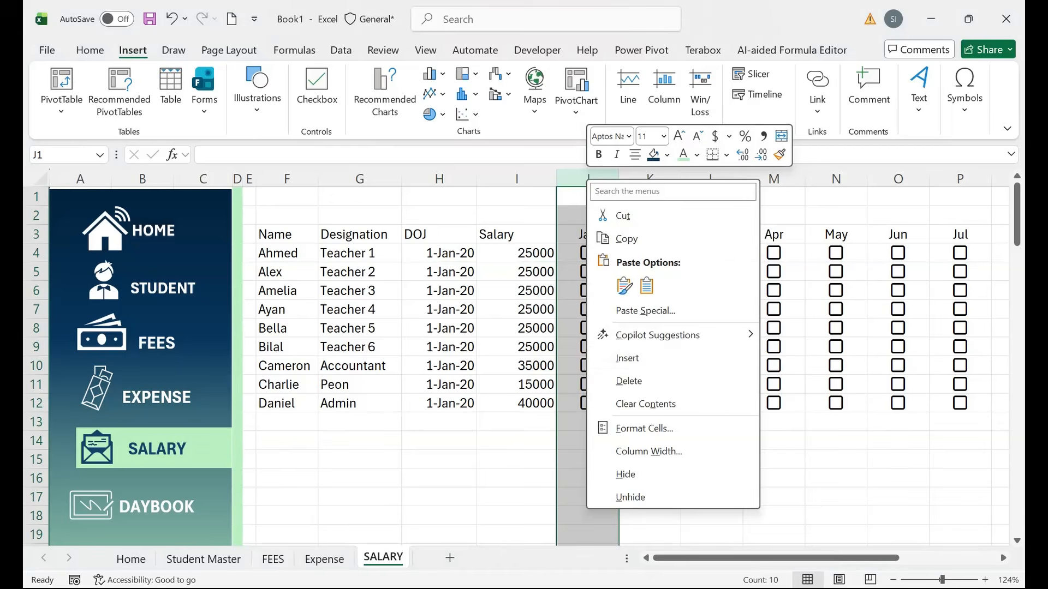
key(Escape)
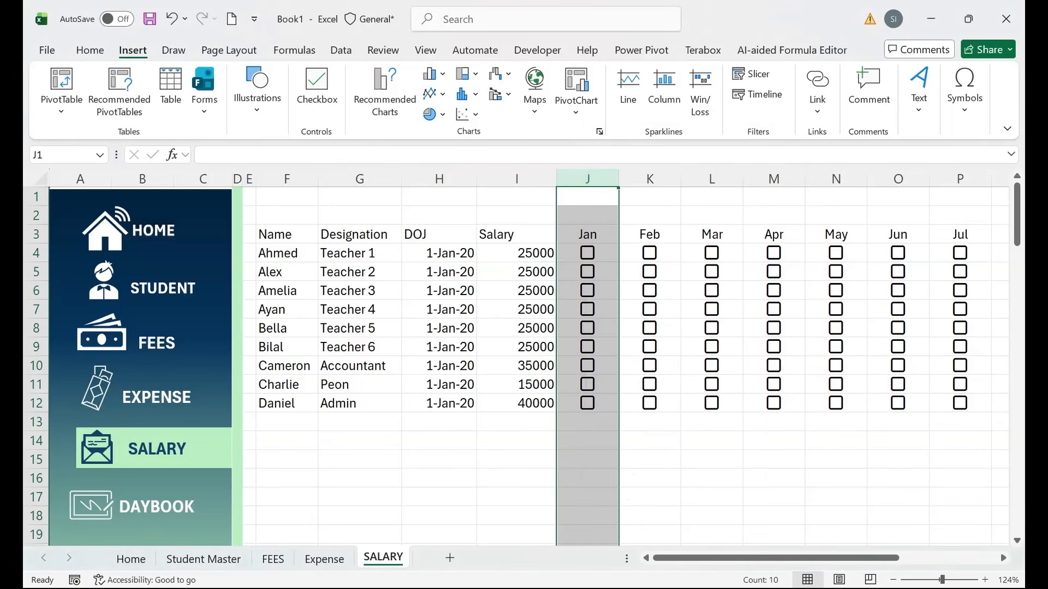
click(360, 367)
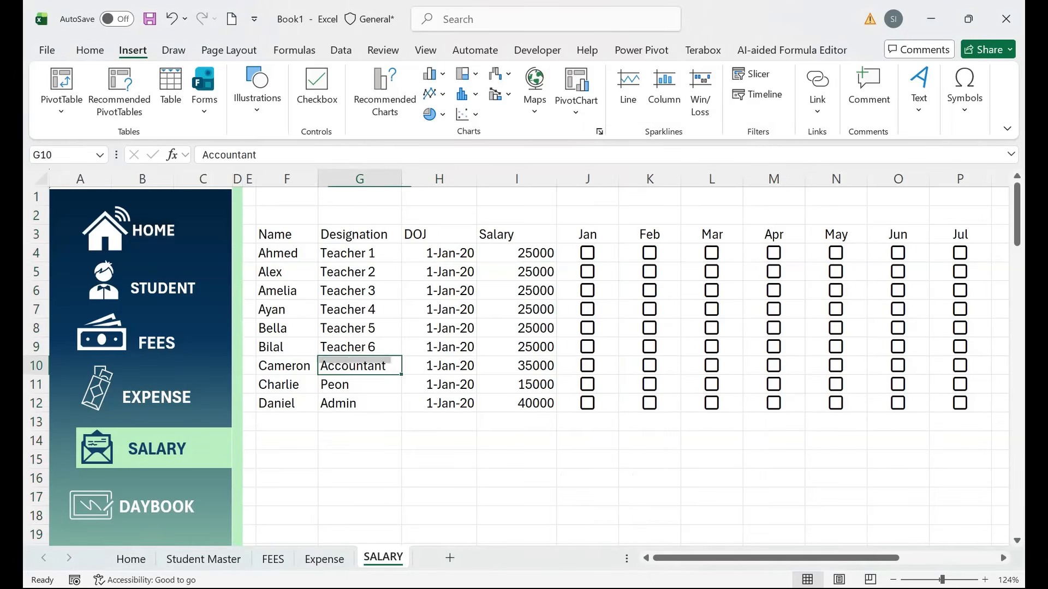
Duplicate the SALARY sheet with Move or Copy and Create a copy.
right_click(393, 556)
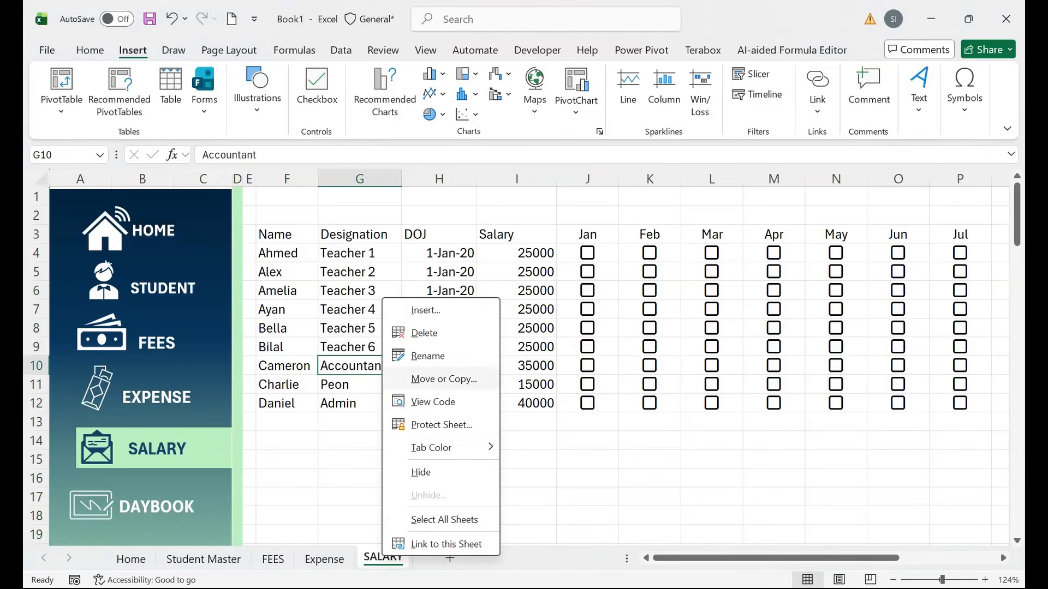
click(436, 376)
click(323, 515)
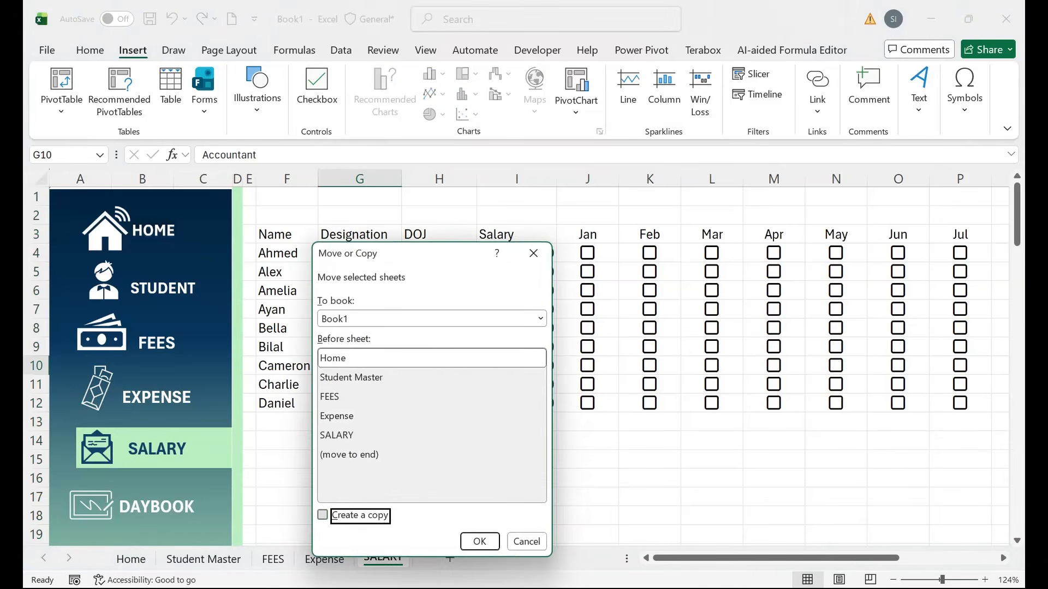
click(480, 542)
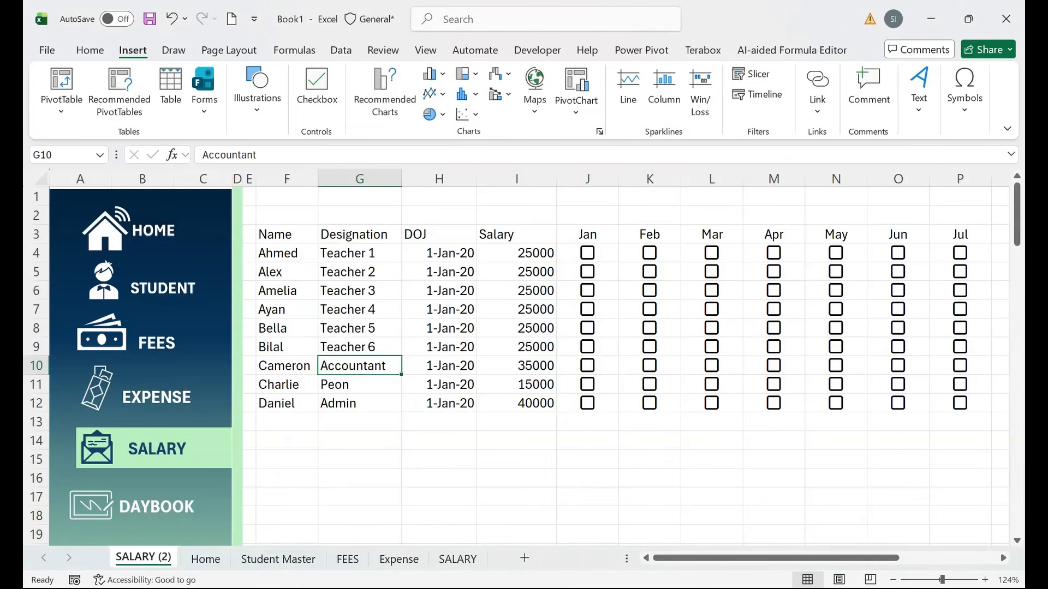
Rename the copied sheet to daybook and move it after SALARY.
double_click(143, 557)
text(sybo)
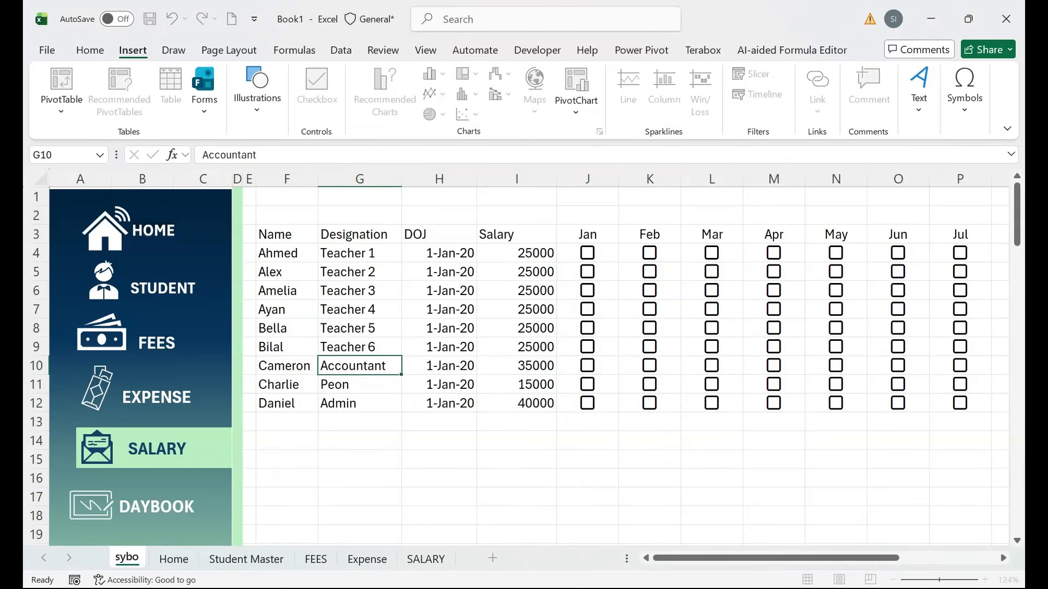
text(ok)
key(BackSpace)
key(BackSpace)
key(BackSpace)
key(BackSpace)
key(BackSpace)
key(BackSpace)
text(d)
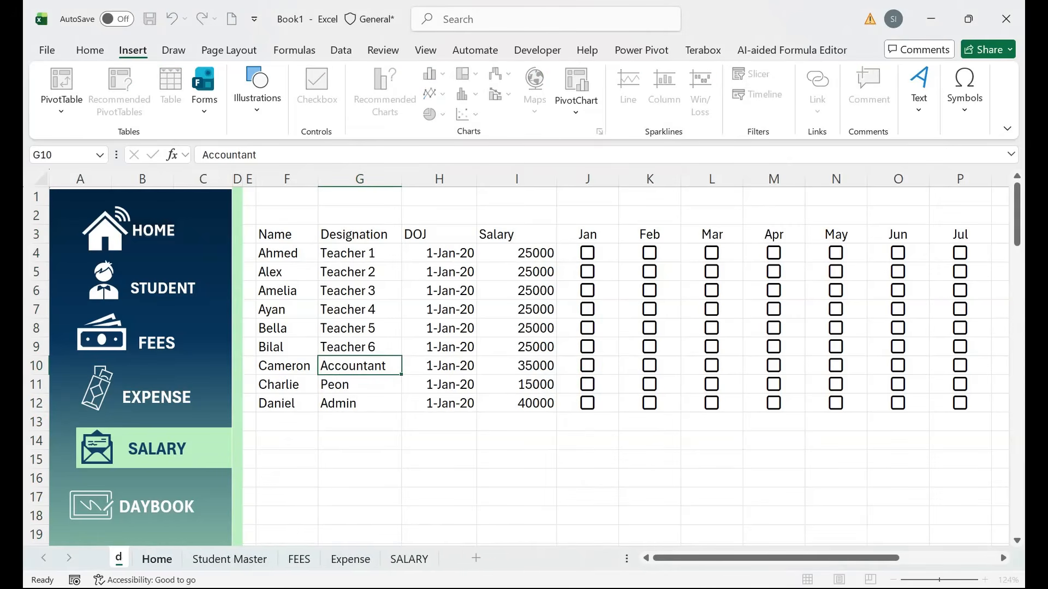
text(aybook)
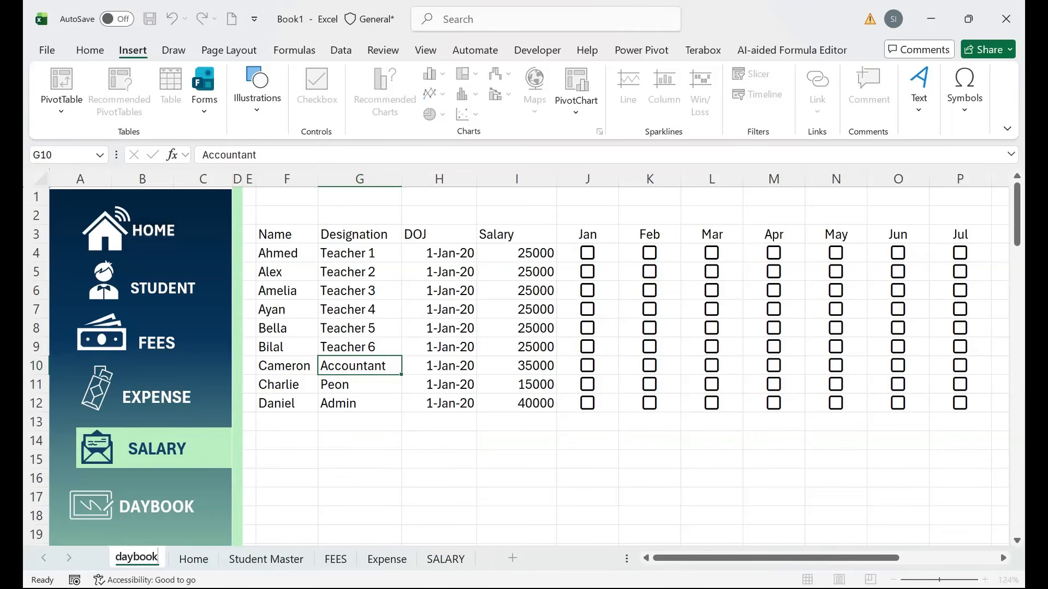
click(286, 535)
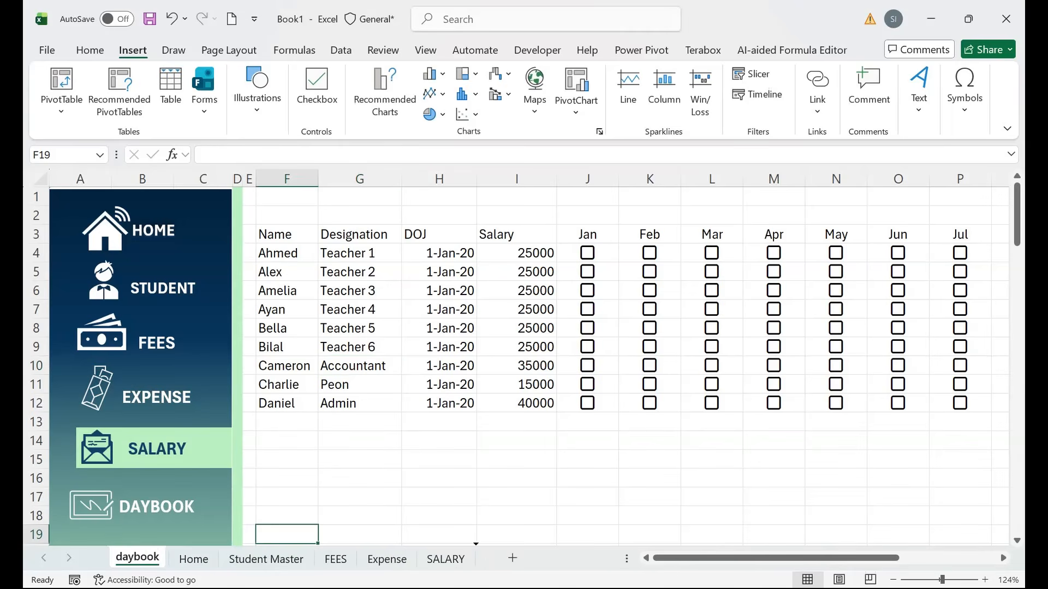
drag(138, 557, 470, 558)
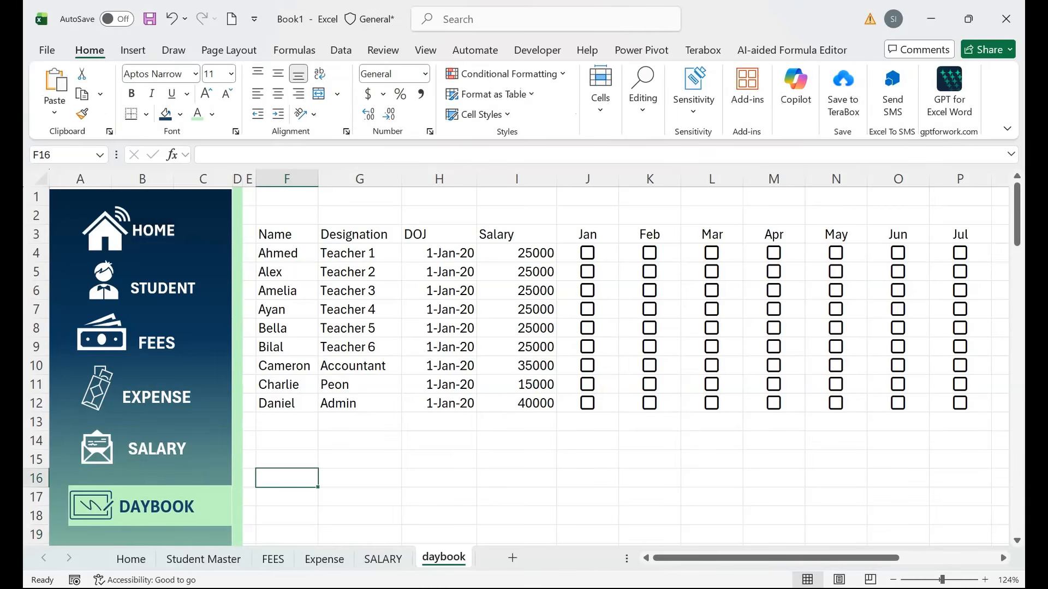
right_click(186, 507)
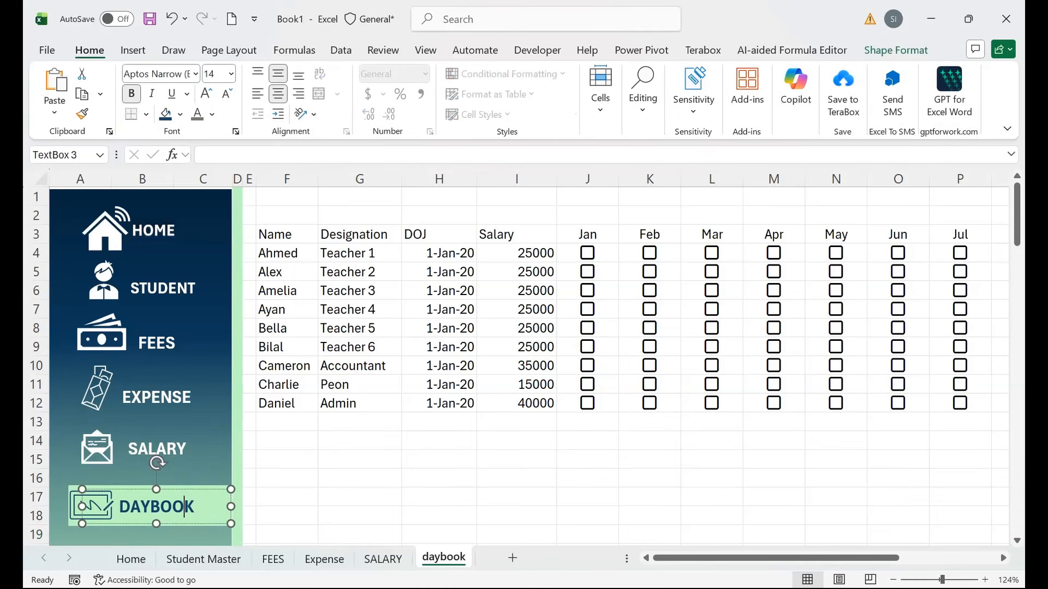
Delete the copied salary and checkbox columns F:U from the daybook sheet.
drag(286, 179, 867, 178)
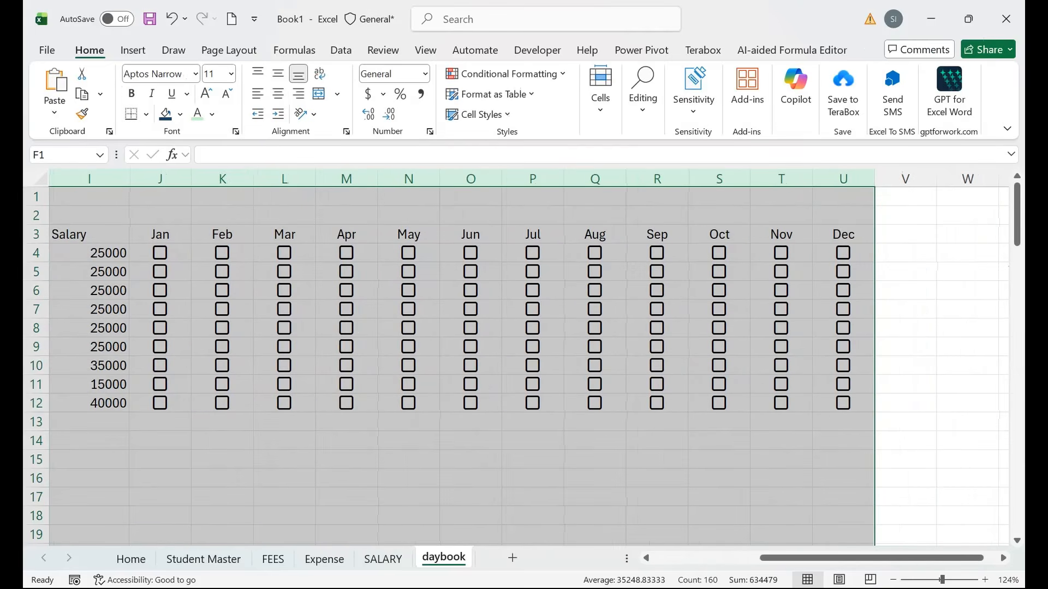
right_click(786, 179)
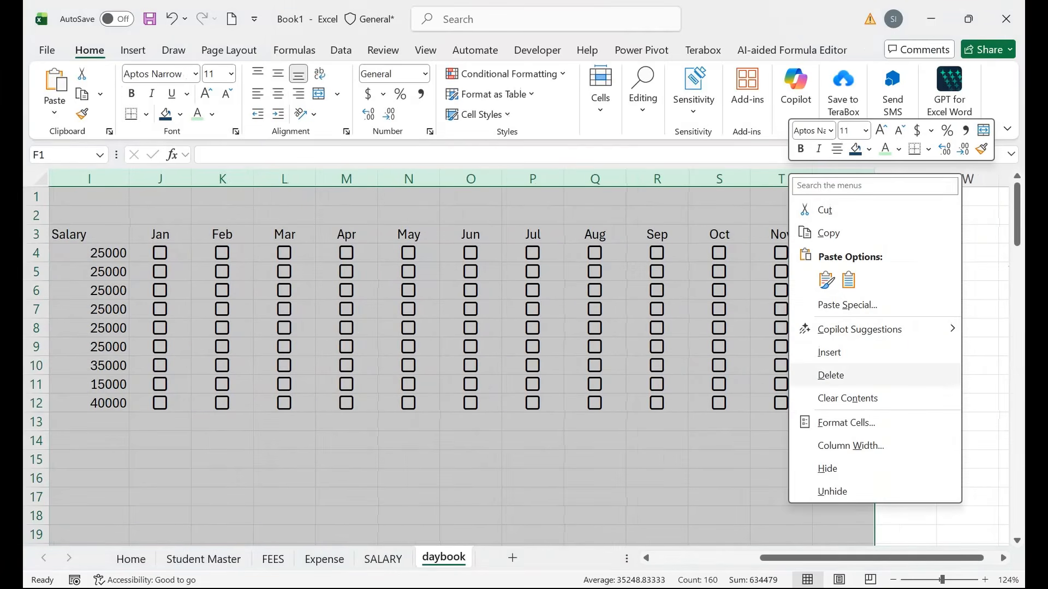
click(830, 375)
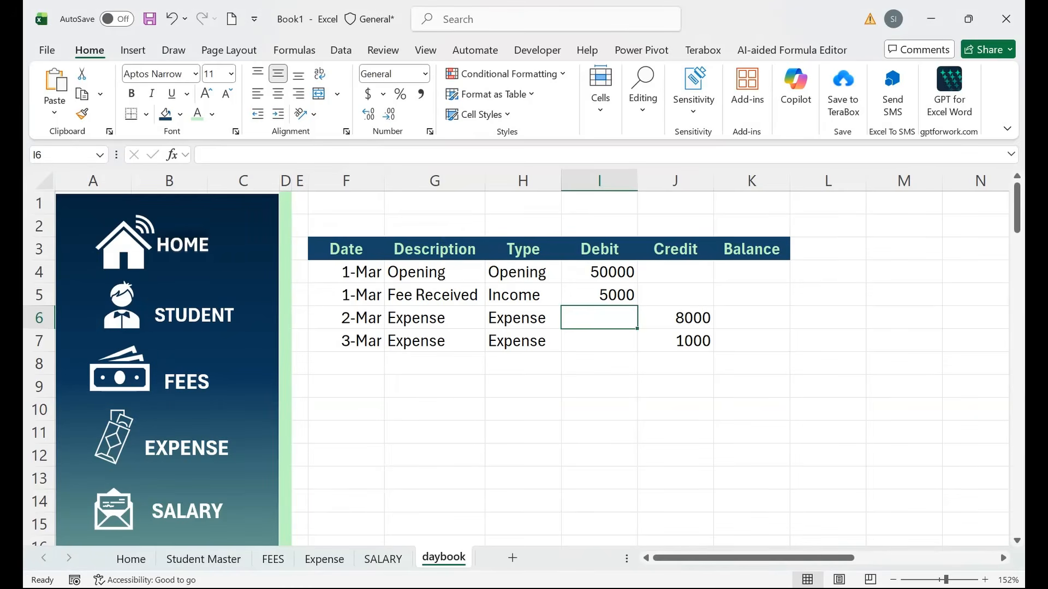
drag(522, 273, 599, 295)
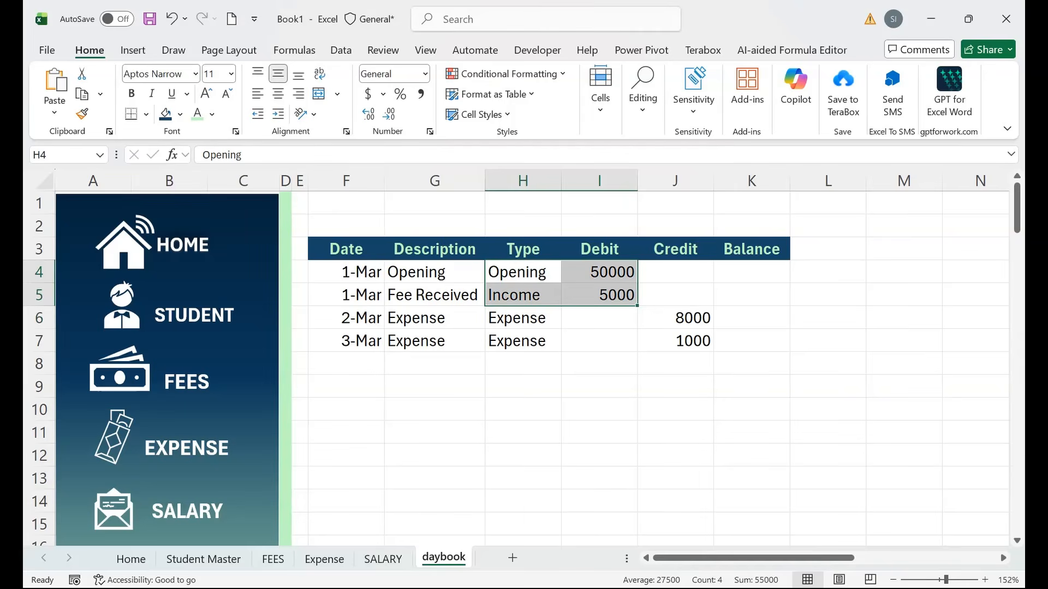
click(752, 272)
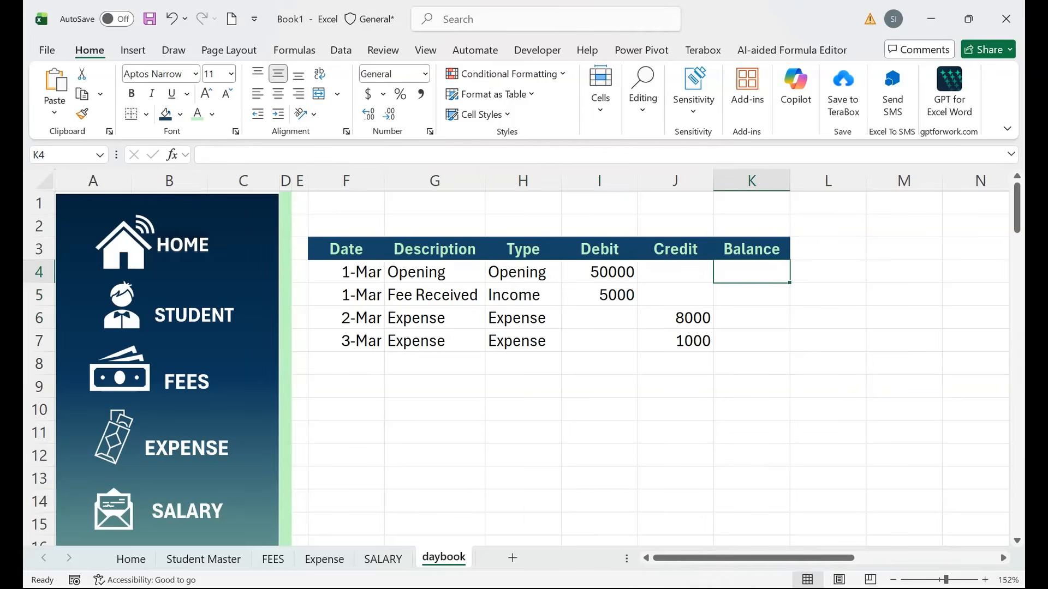
Set K4 to the opening balance =I4 and K5 to =IF(G5="","",K4+I5-J5).
text(=)
key(Left)
key(Left)
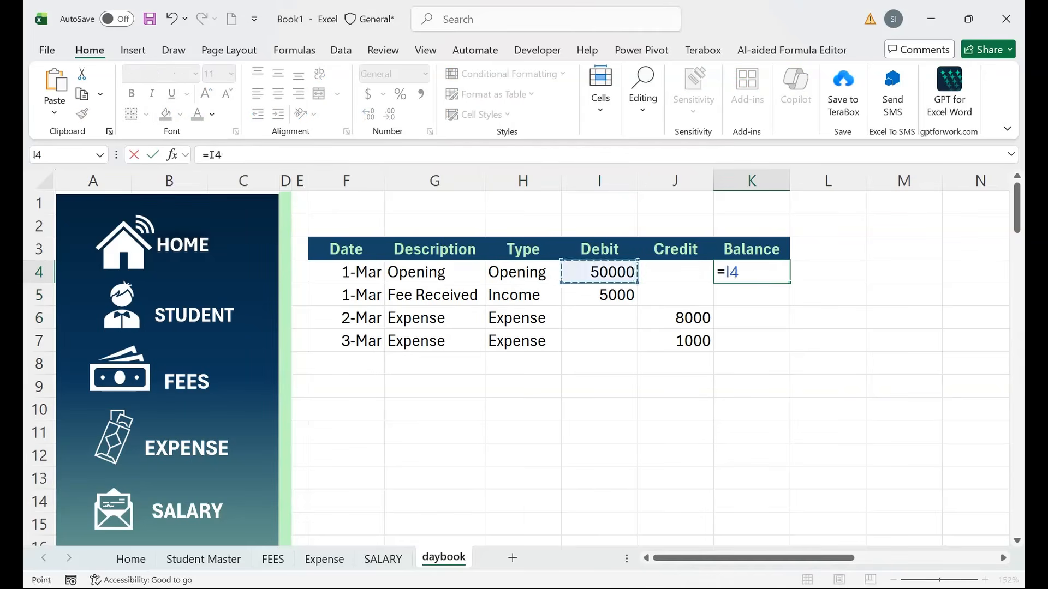
key(Return)
text(=IF()
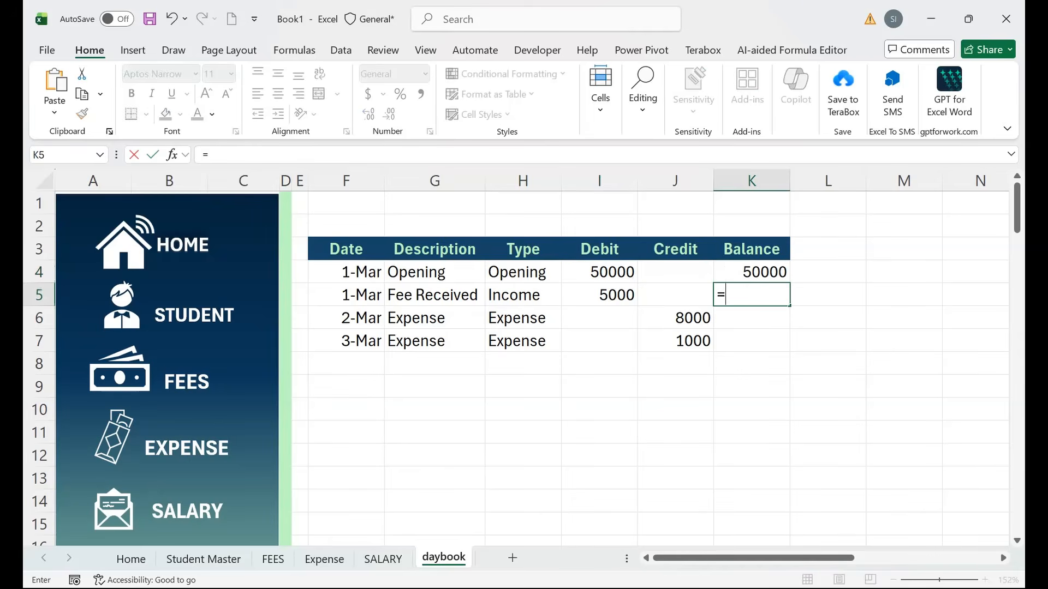
key(Left)
key(Left)
key(Left)
key(Left)
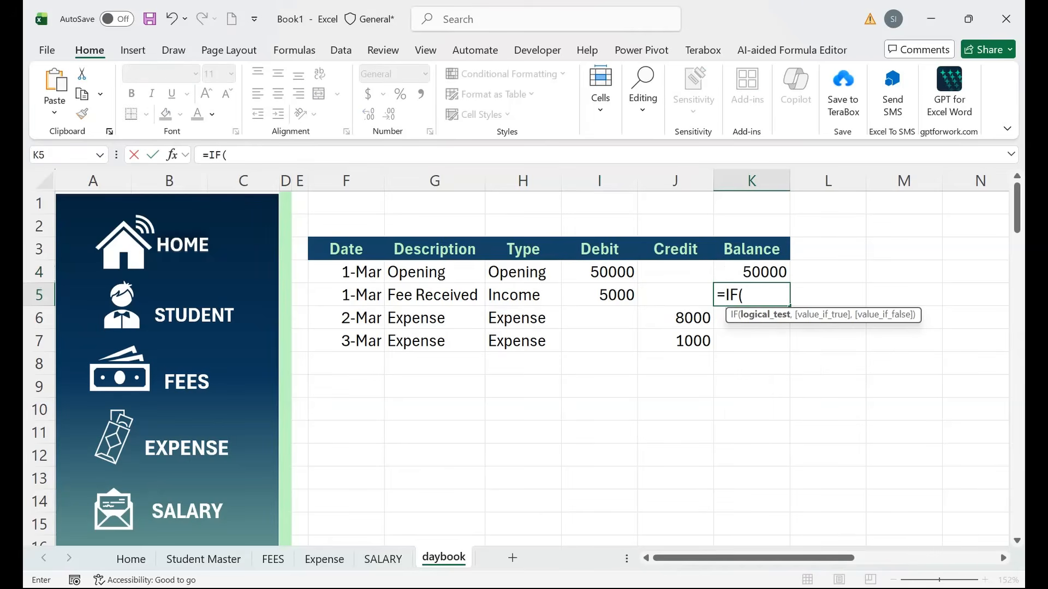
text(=)
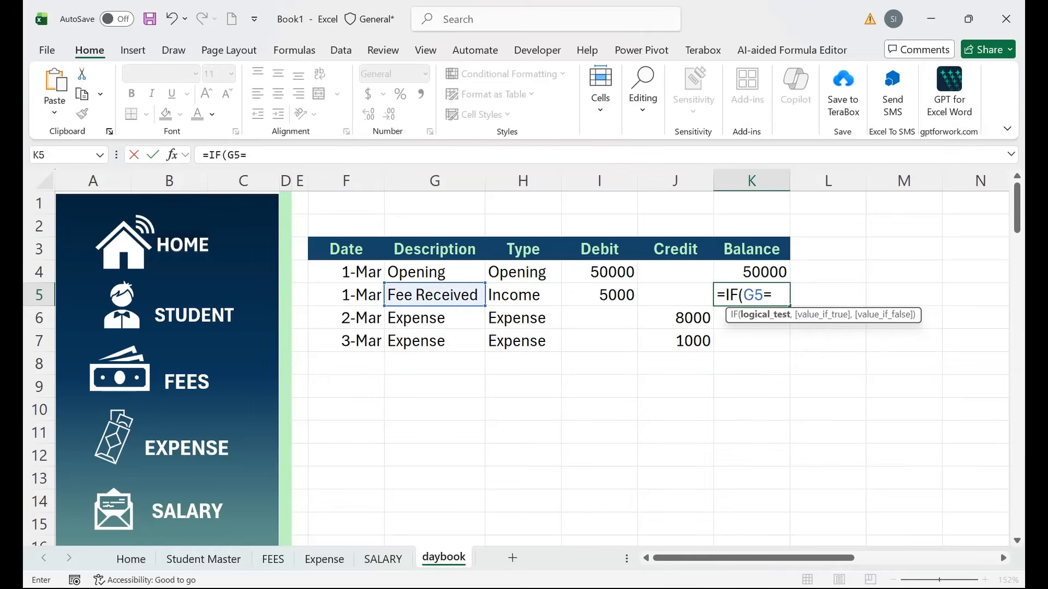
text("","",)
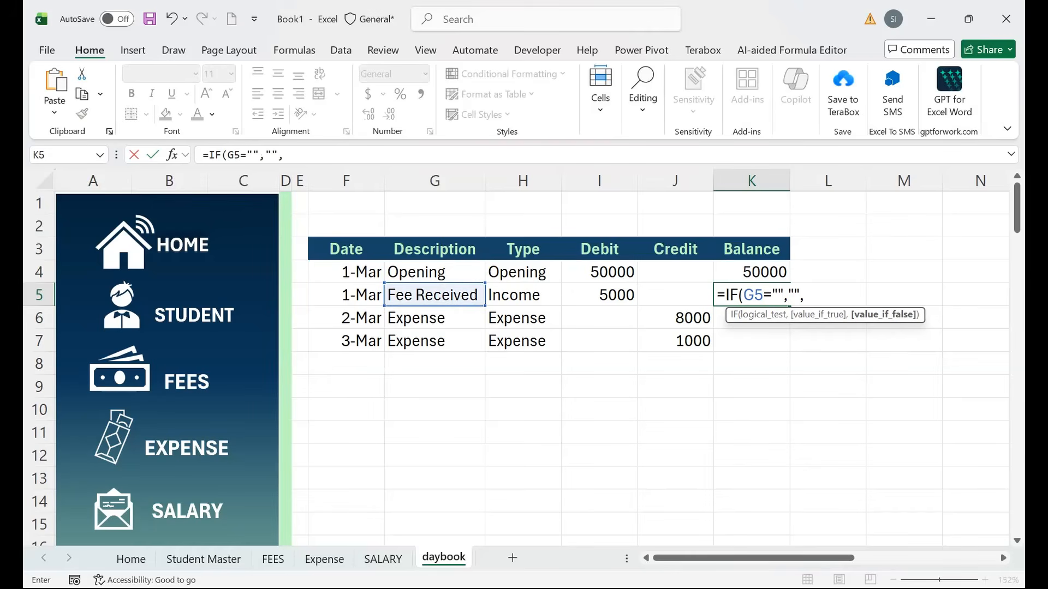
key(Up)
text(+)
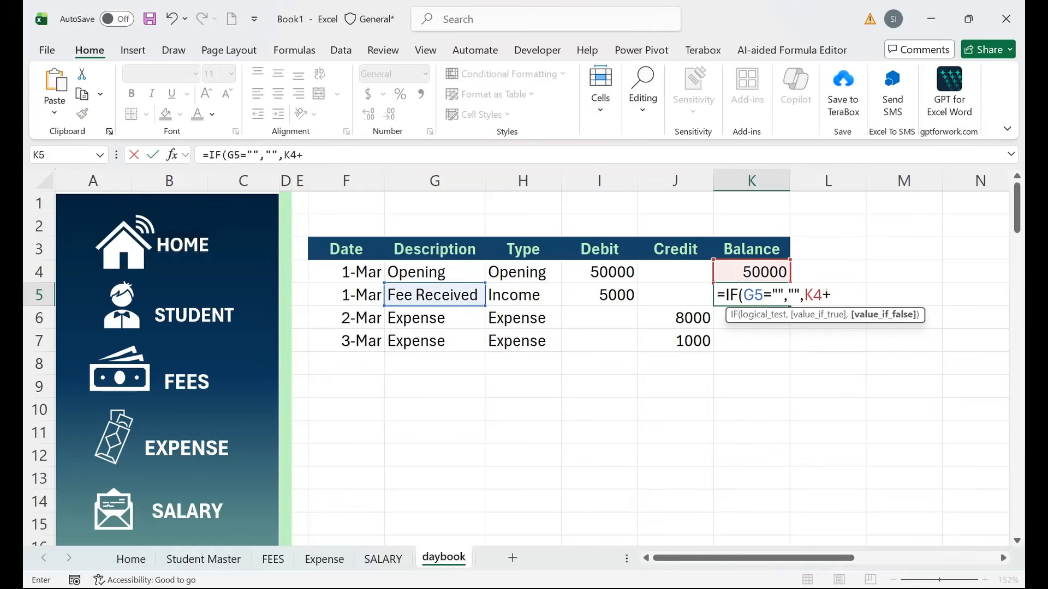
key(Left)
key(Left)
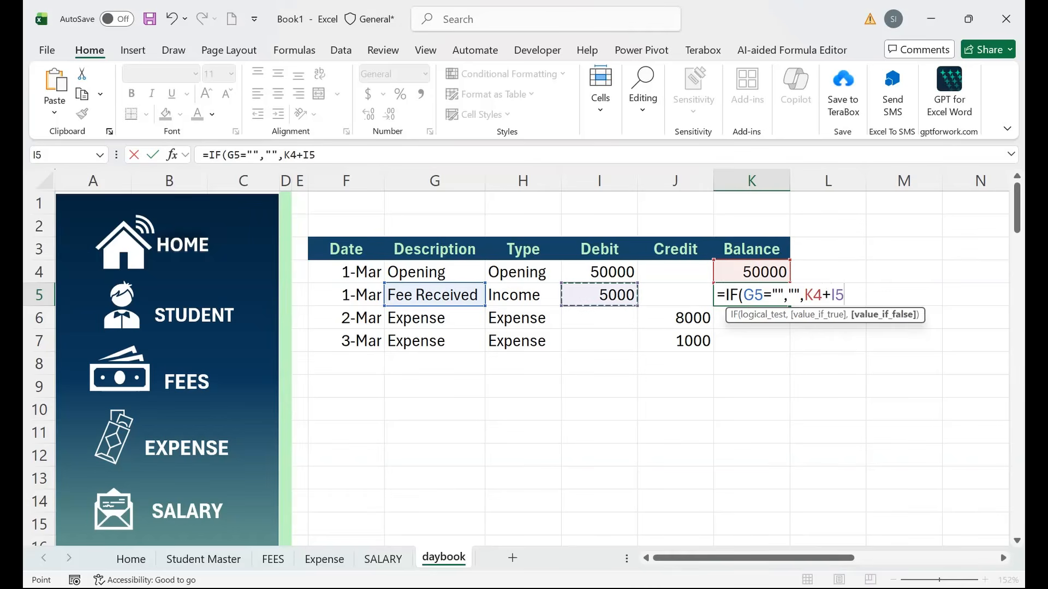
text(-)
key(Left)
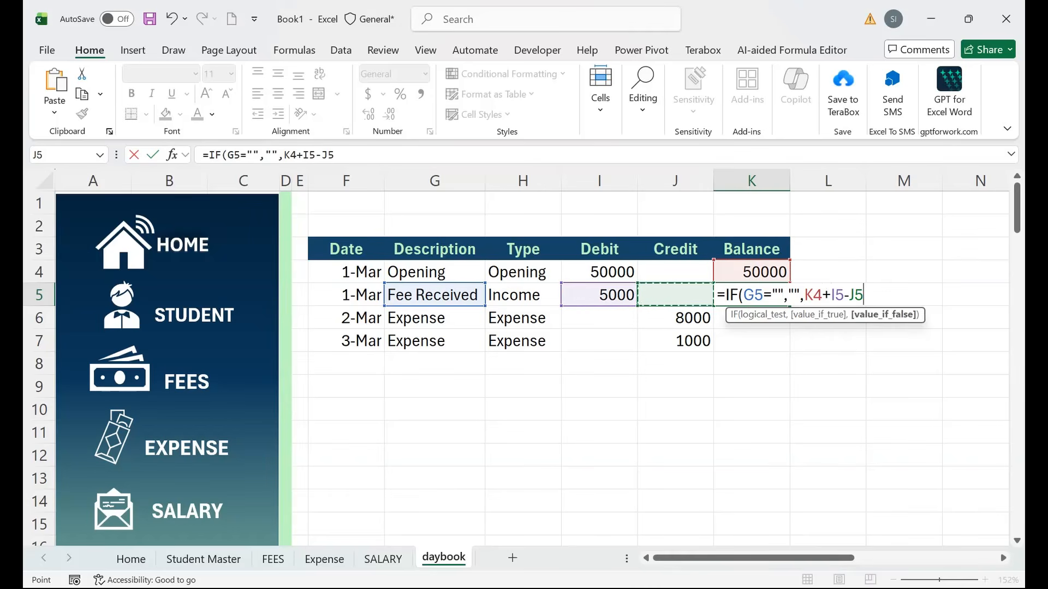
text())
key(Return)
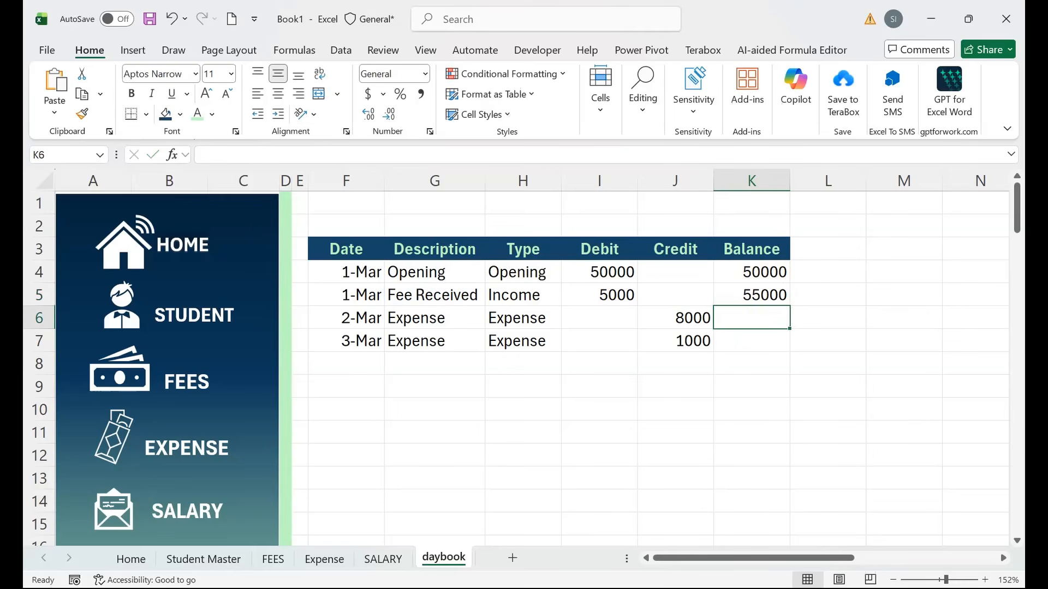
Fill the K5 running-balance formula down to K100 using the Name Box and Ctrl+D.
key(Up)
drag(790, 305, 787, 505)
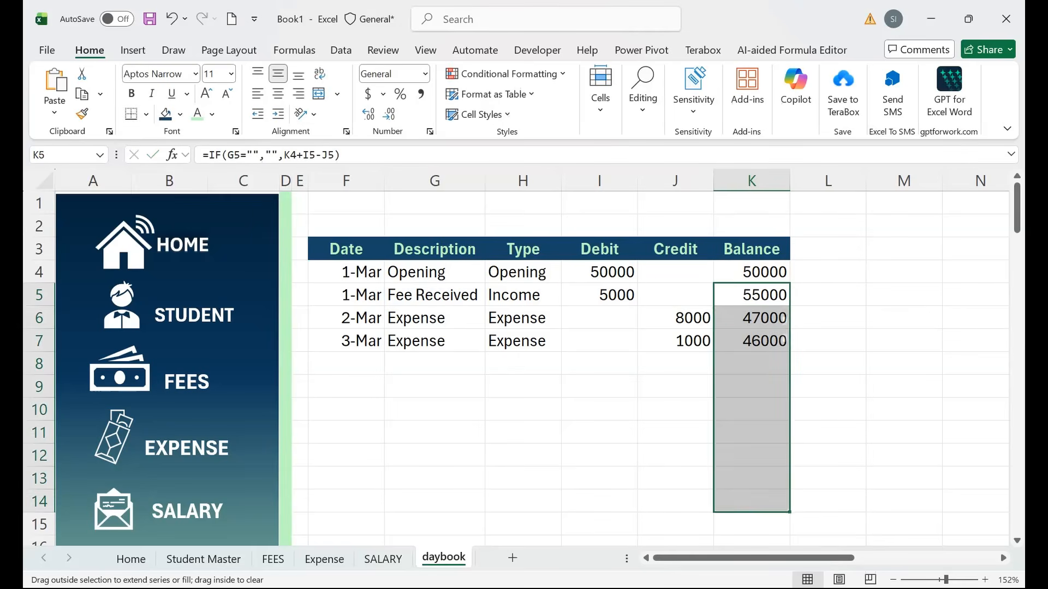
click(751, 296)
click(66, 155)
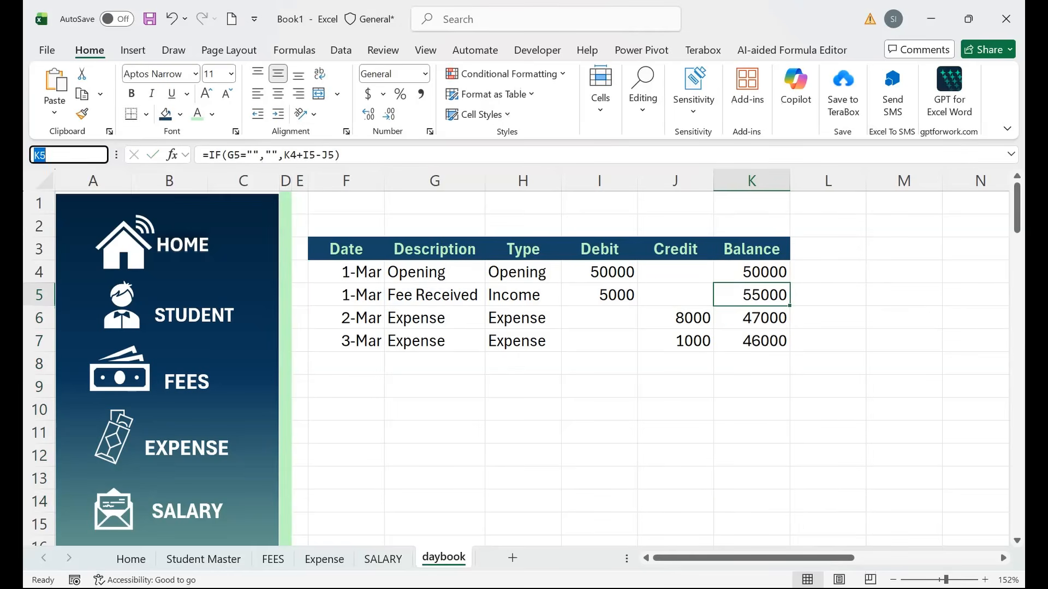
text(K100)
key(shift+Return)
key(ctrl+d)
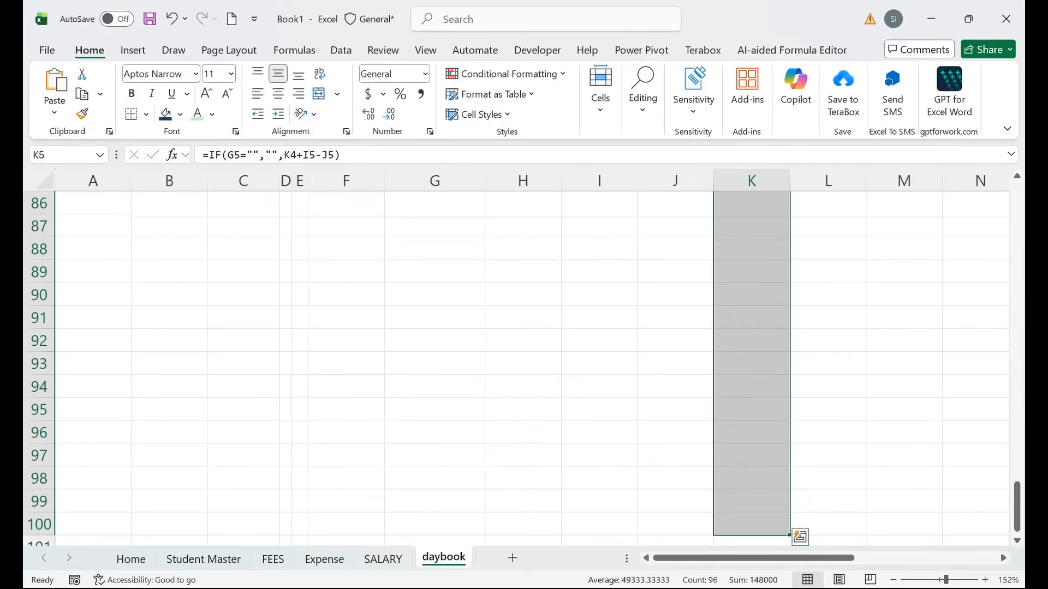
key(ctrl+Up)
key(ctrl+Up)
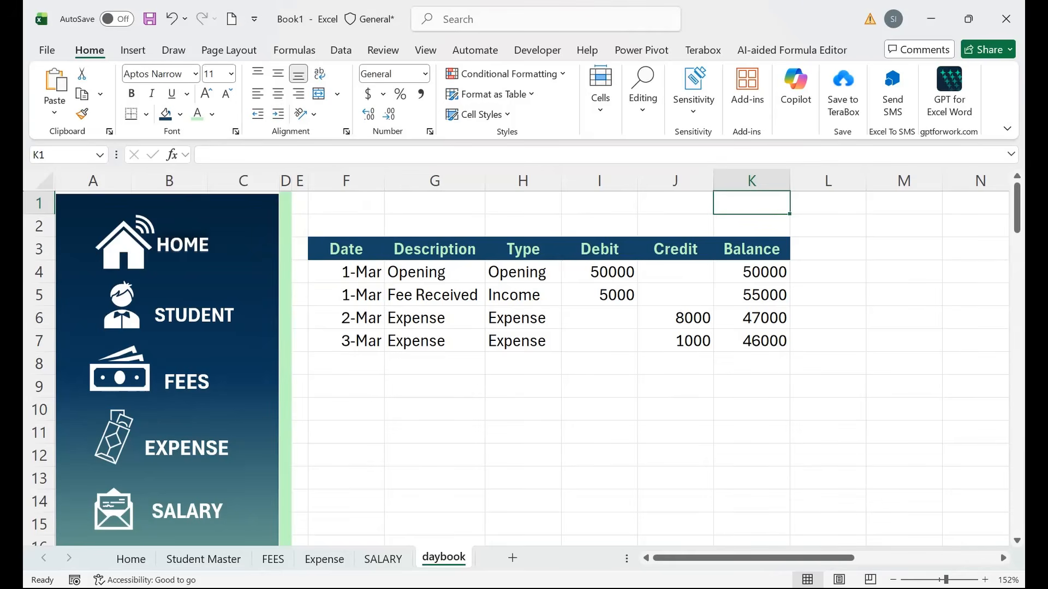
click(435, 364)
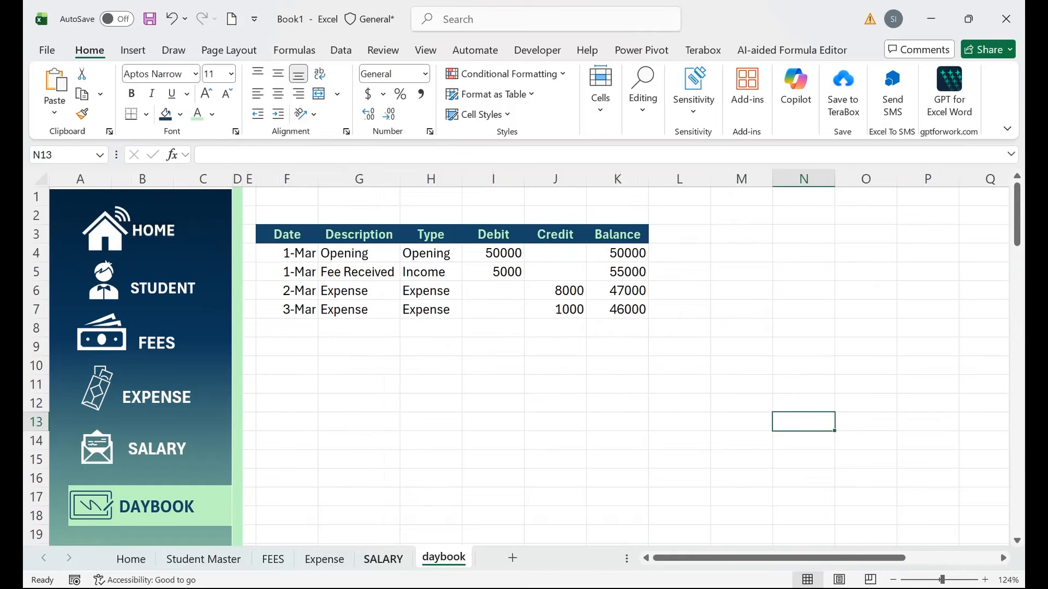
click(383, 558)
key(ctrl+Page_Up)
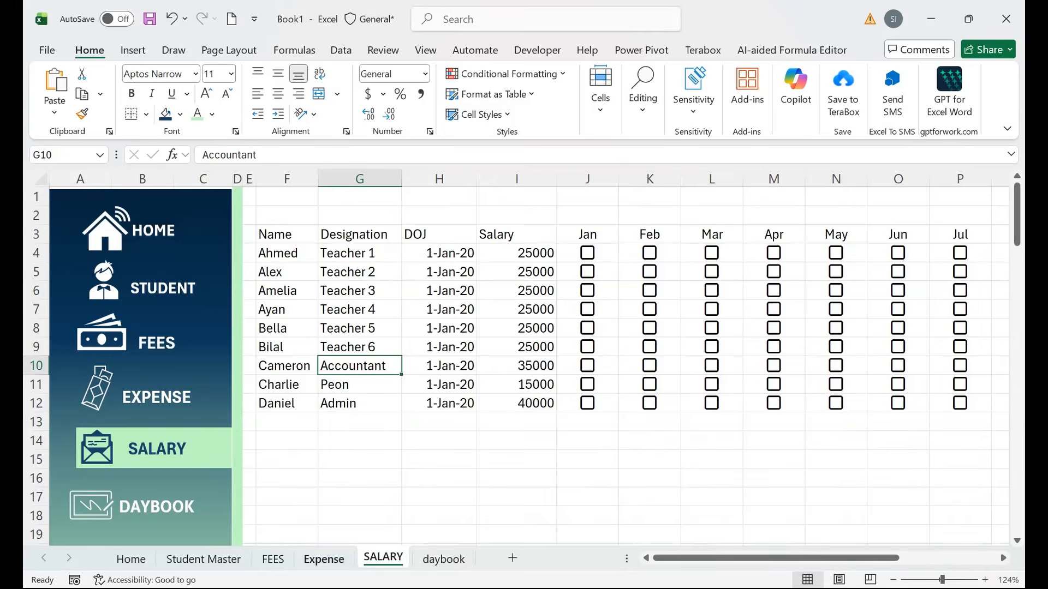
click(159, 397)
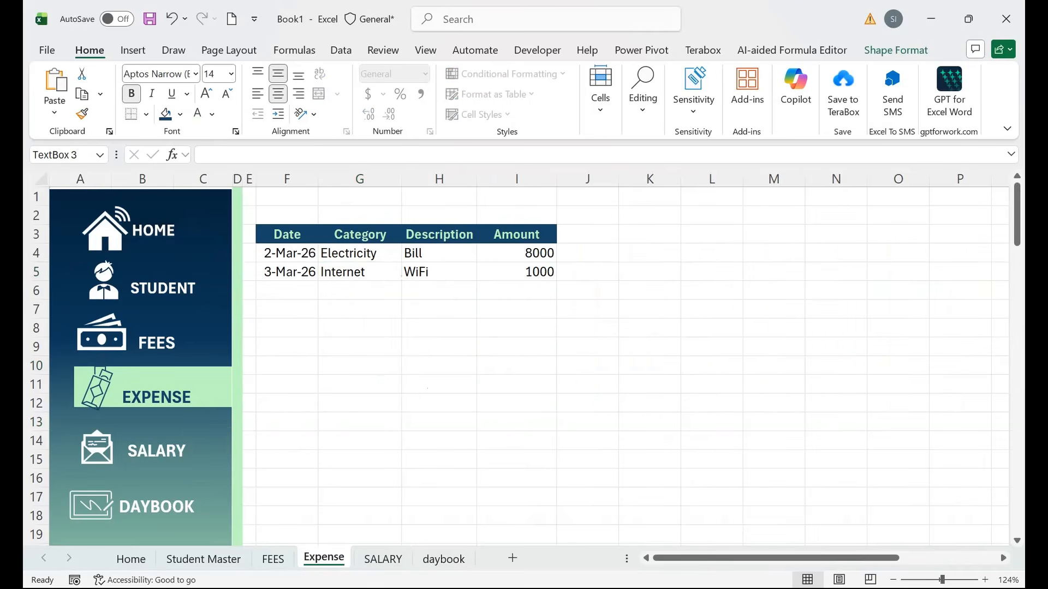
drag(181, 380, 183, 374)
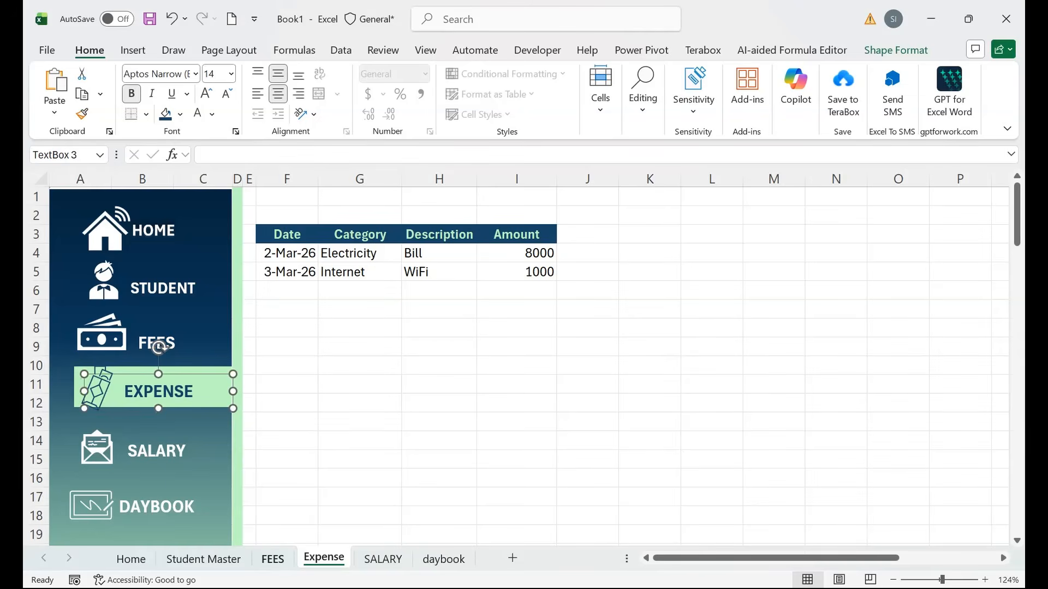
click(273, 559)
click(156, 398)
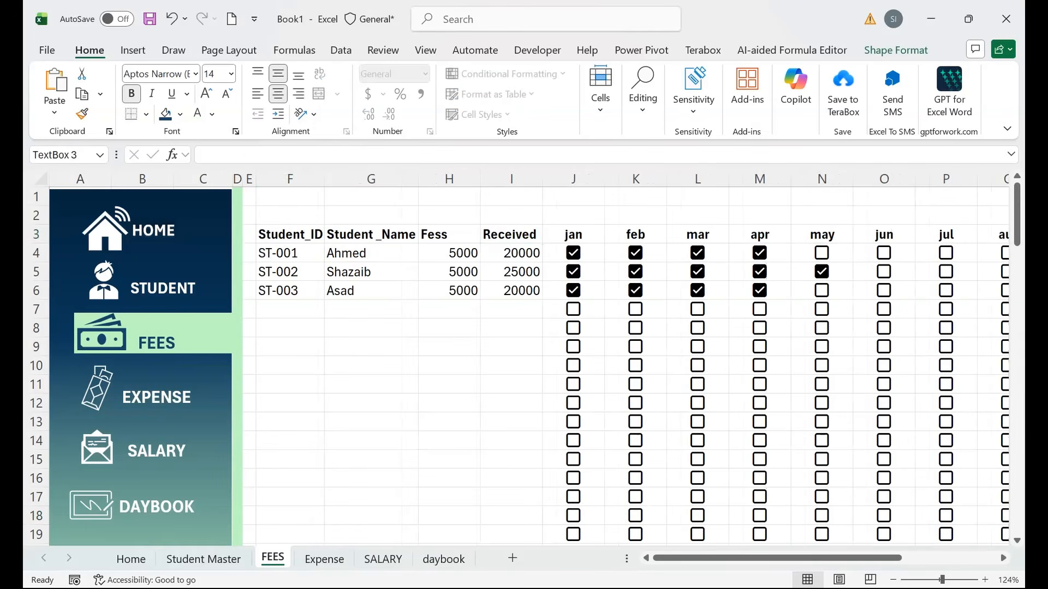
drag(205, 325, 206, 321)
click(371, 460)
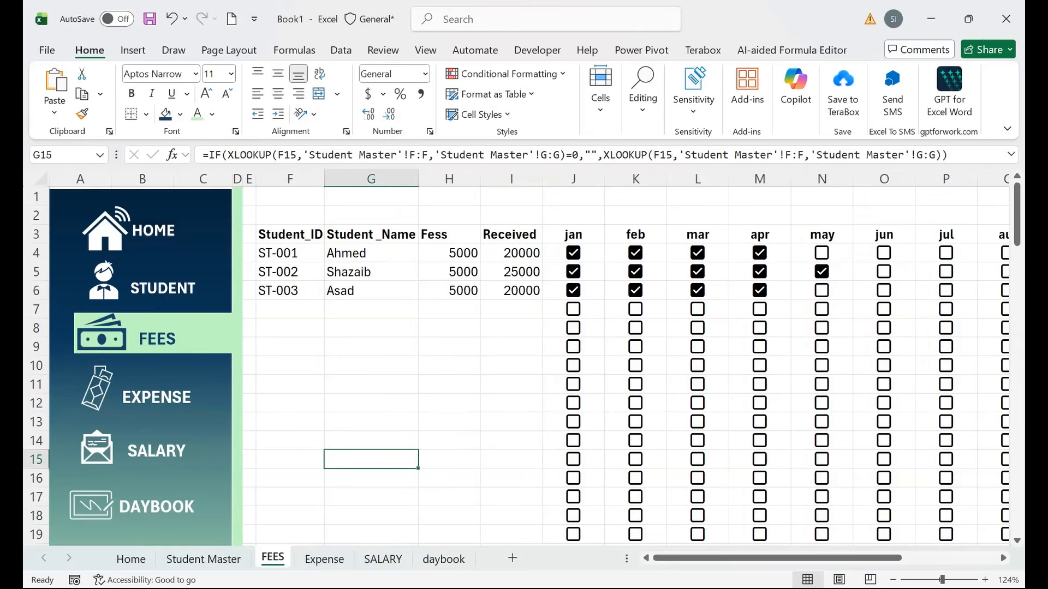
click(203, 559)
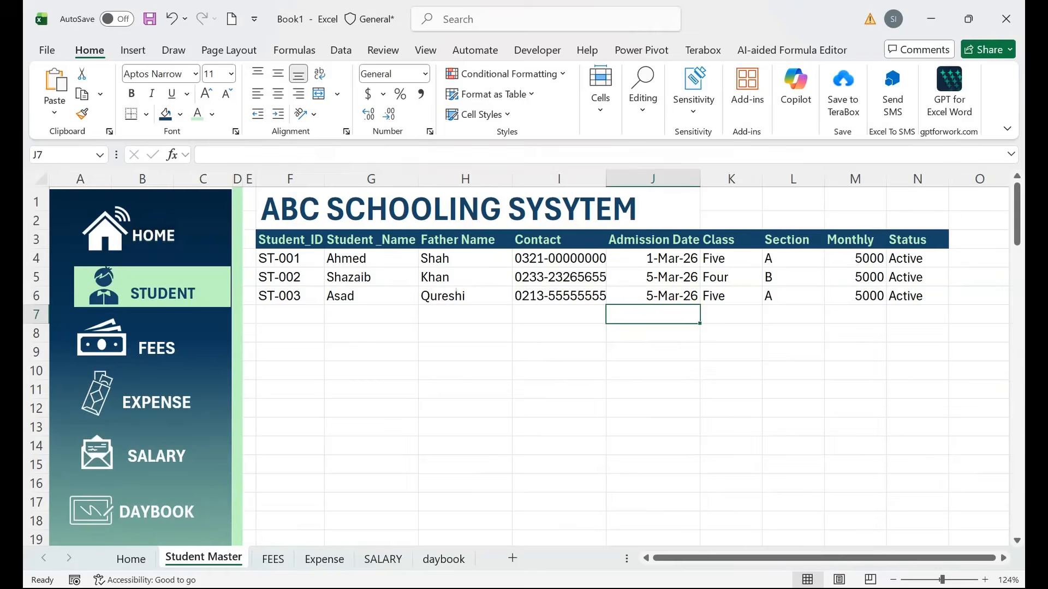
click(131, 559)
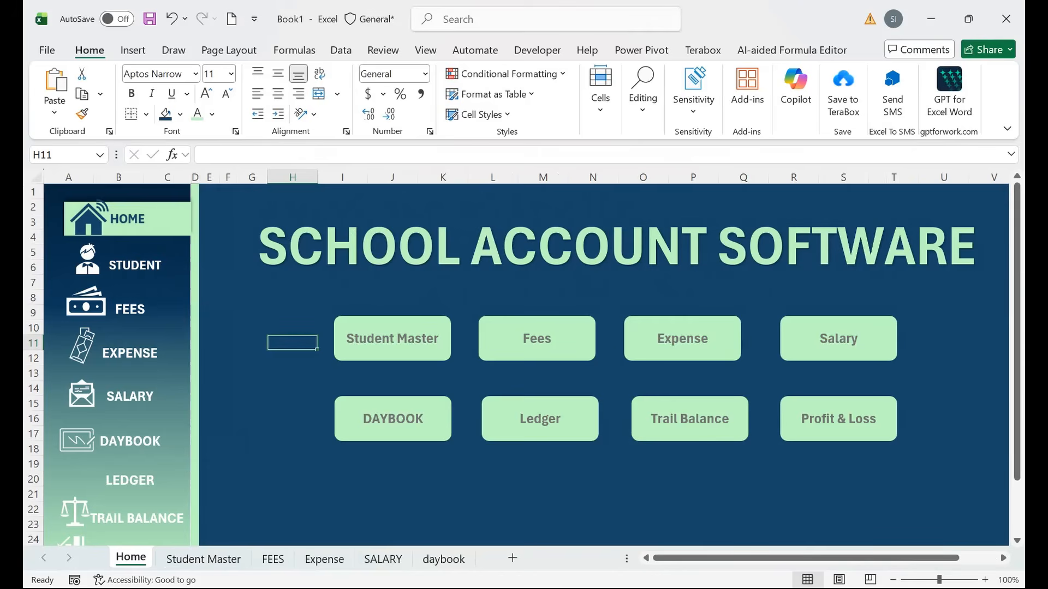
click(443, 559)
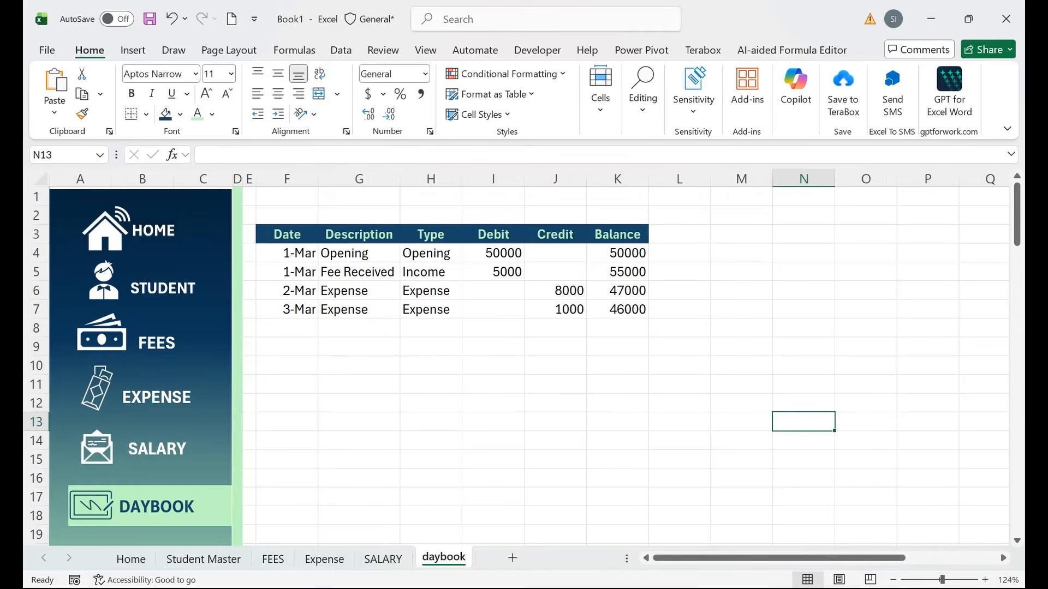
click(431, 365)
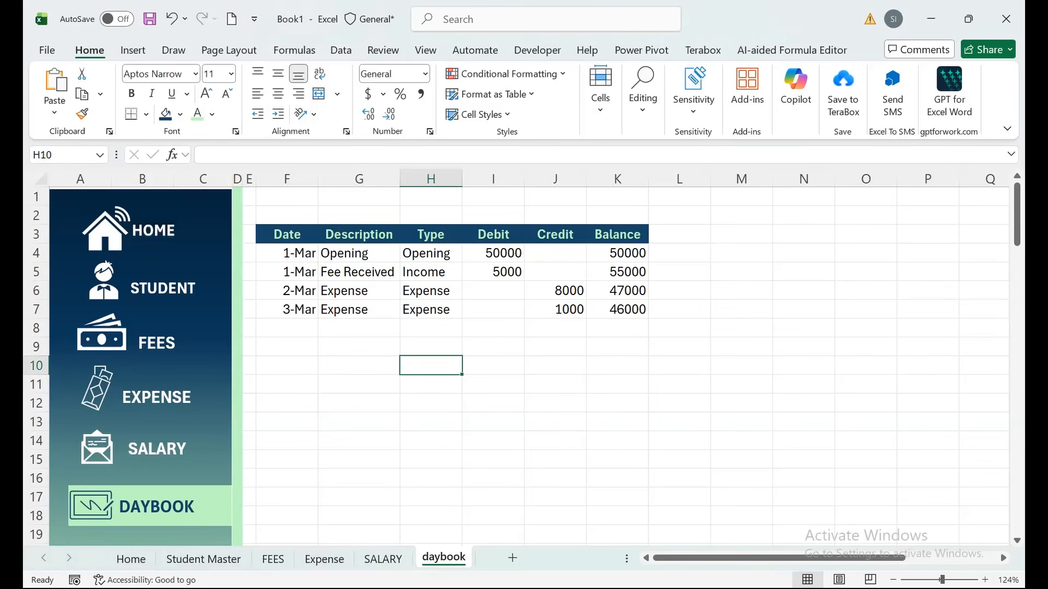
Insert a new column I before Debit with the header Account.
right_click(493, 178)
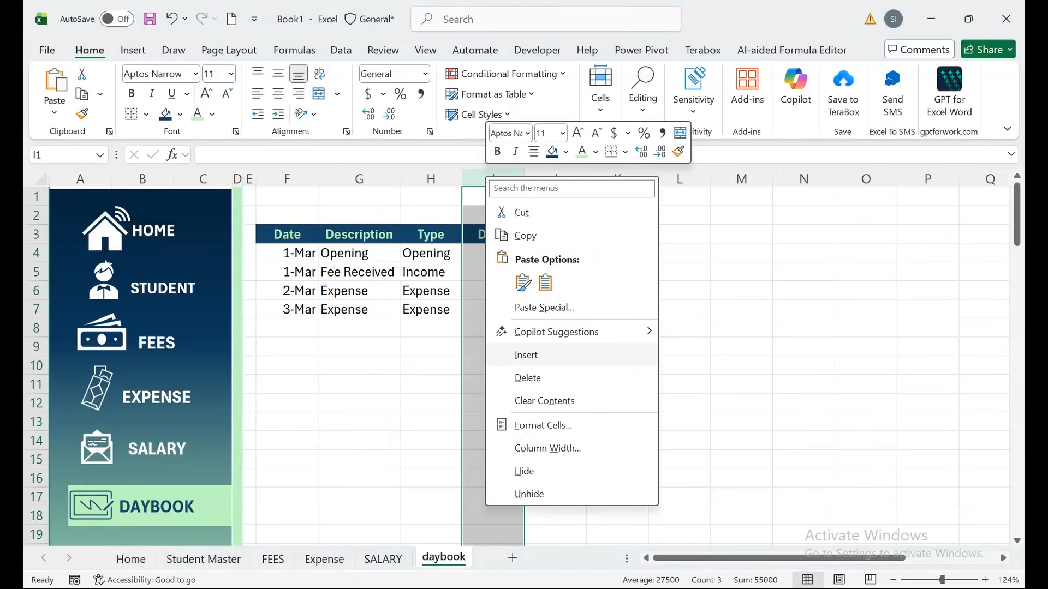
click(518, 354)
click(493, 234)
text(Account)
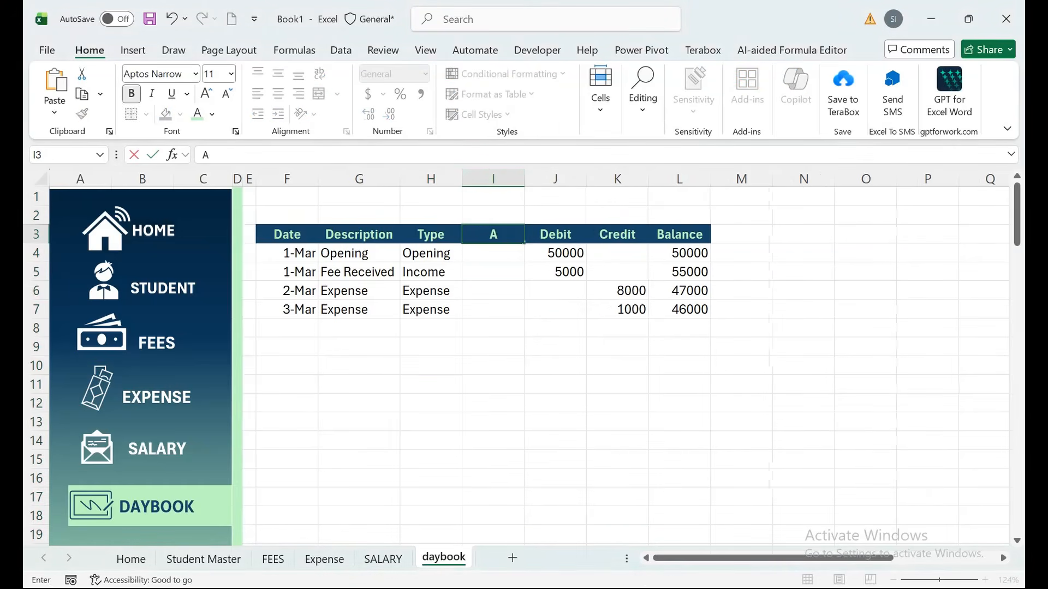
key(Return)
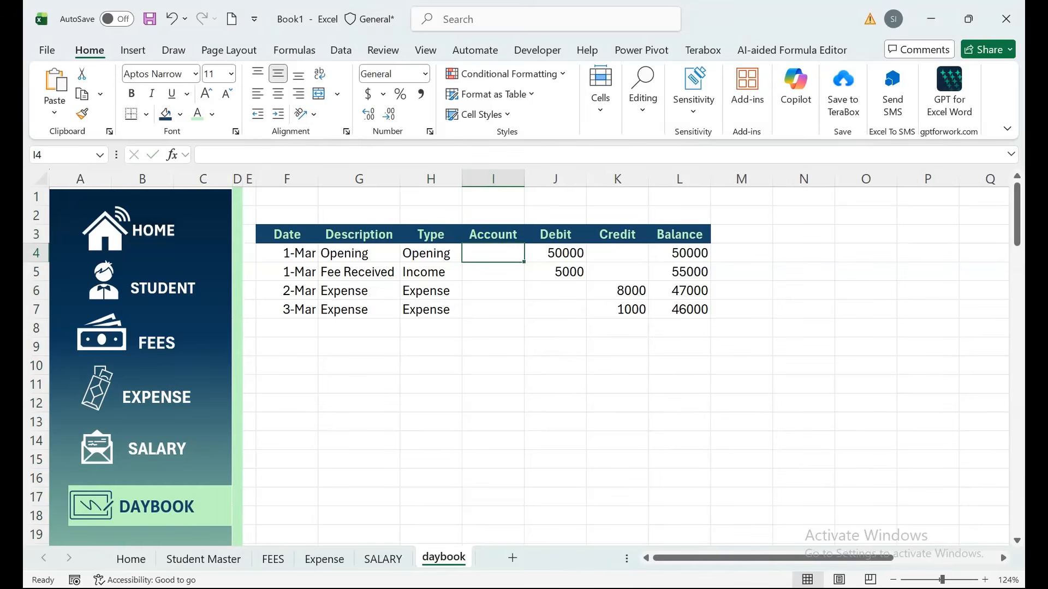
Enter Fee Income as the account in I5 and AutoFit column I.
key(Down)
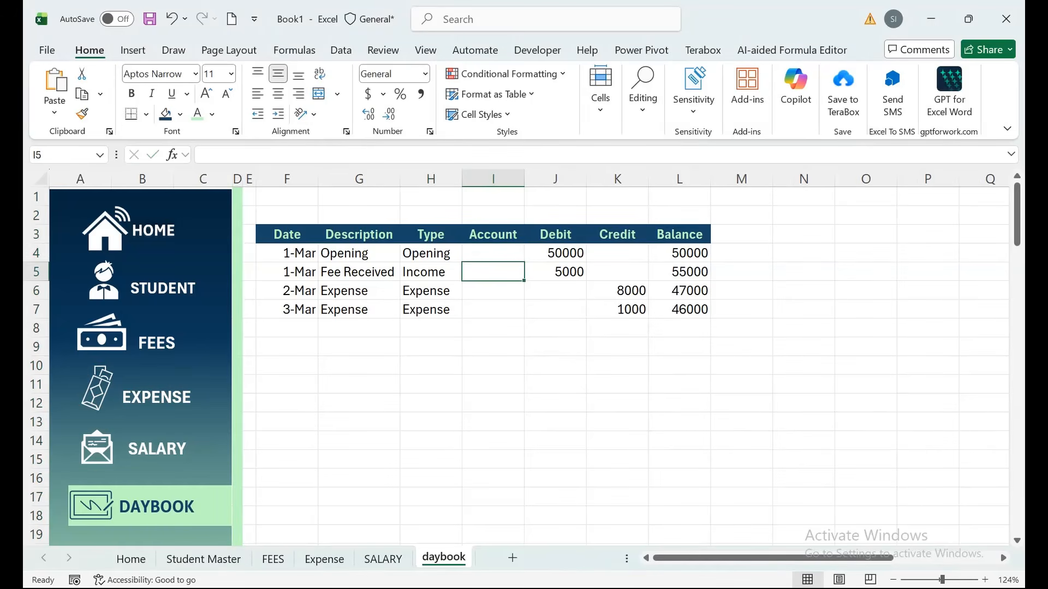
text(Fe)
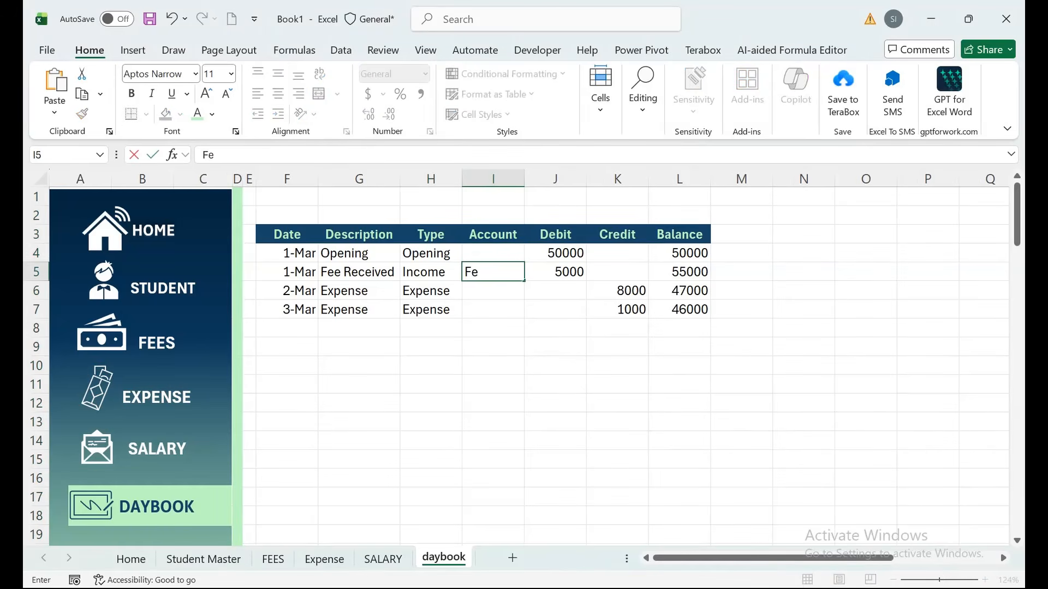
text(e Inome)
key(Return)
key(Up)
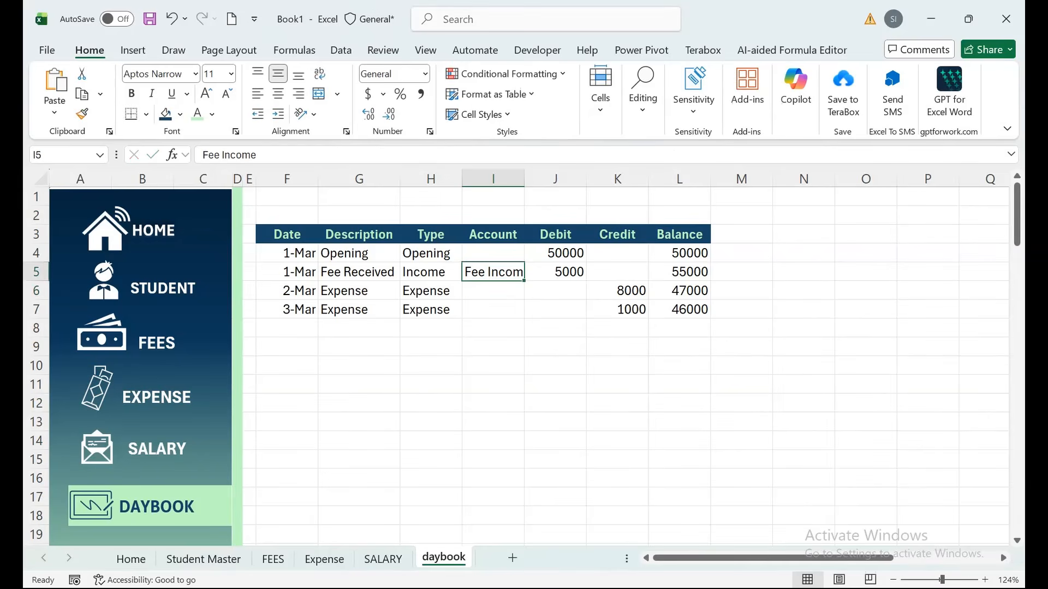
key(alt+o)
key(c)
key(a)
Change the expense descriptions in G6:G7 to Electricity Bill and Internet.
click(358, 291)
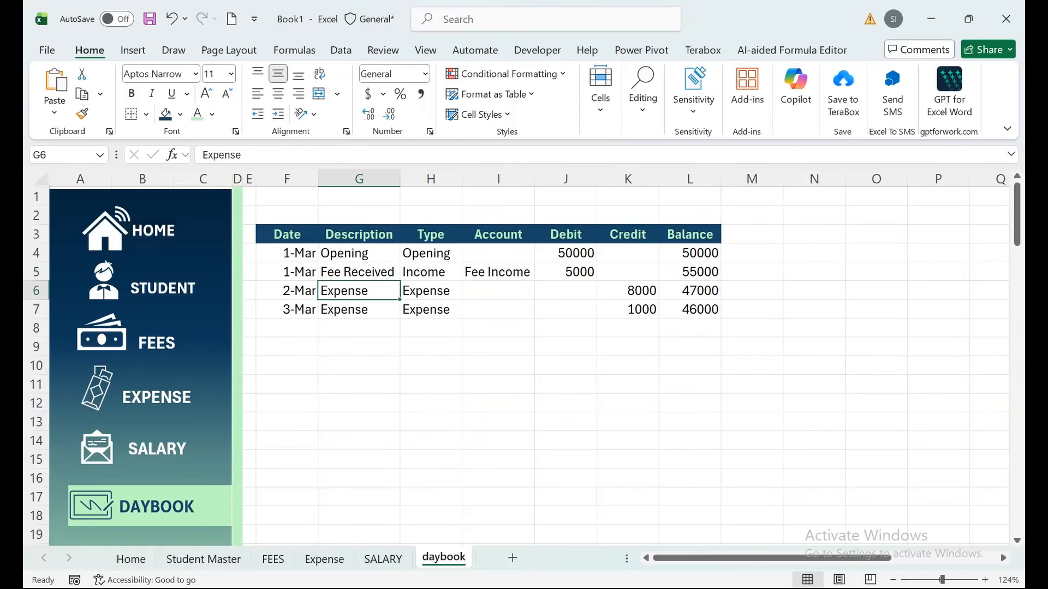
text(Electr)
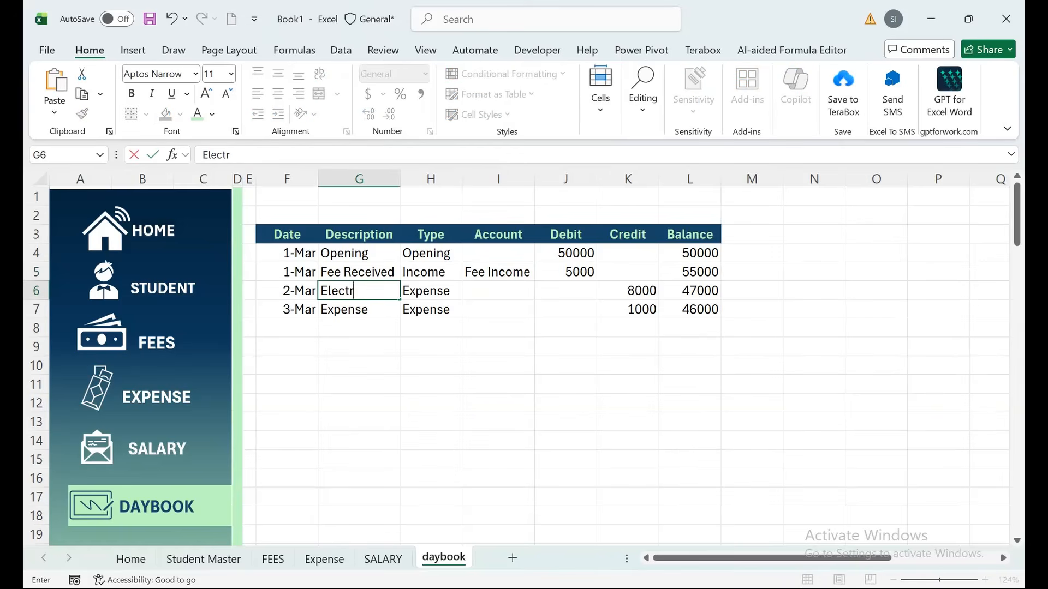
text(icity)
text( Bill)
key(Return)
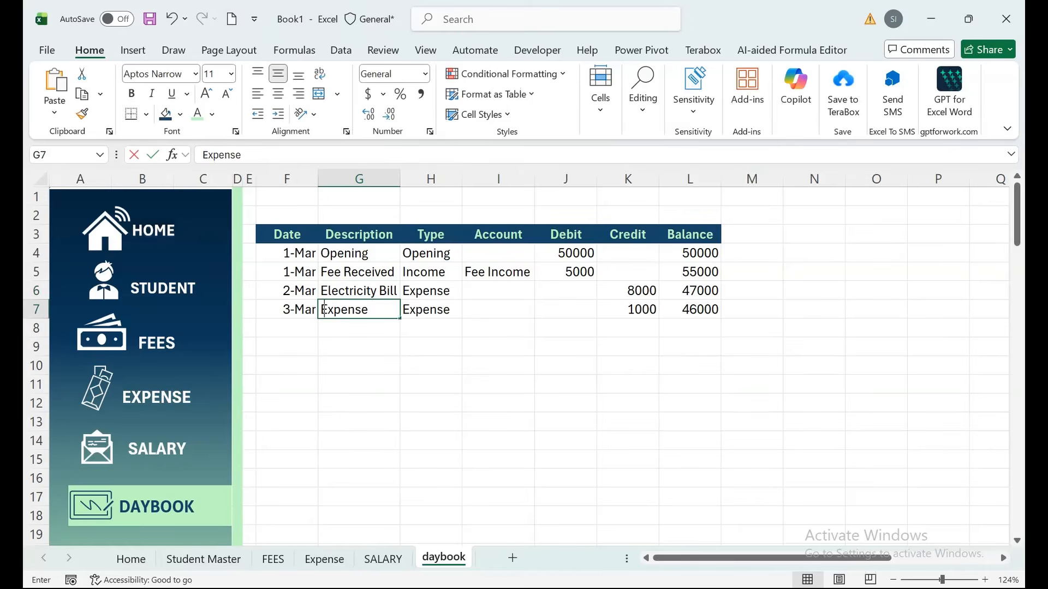
text(Interne)
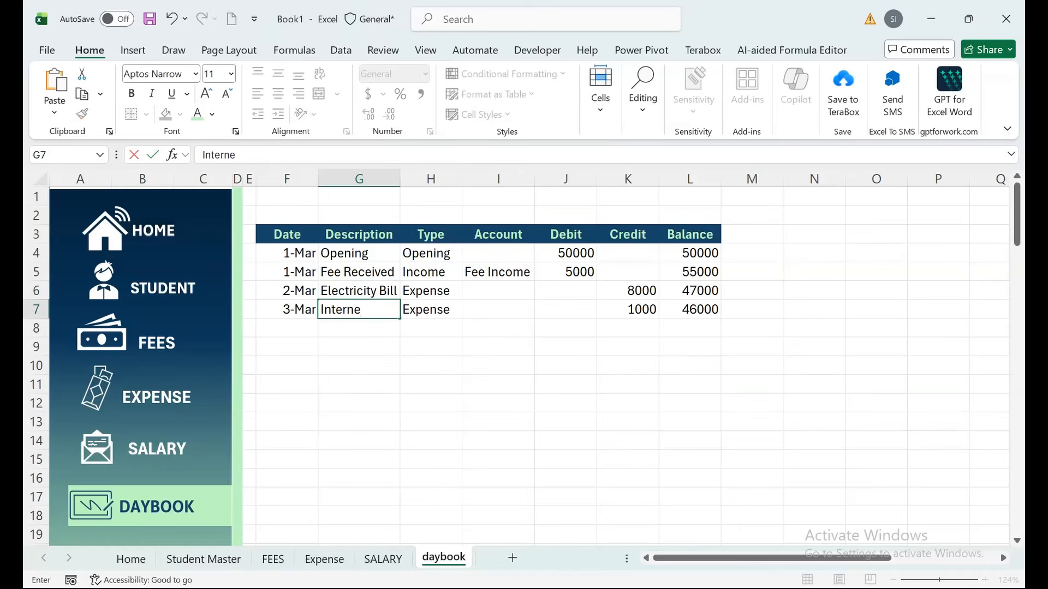
text(t)
key(Return)
Enter the accounts Electricity and Internet in I6:I7.
click(497, 291)
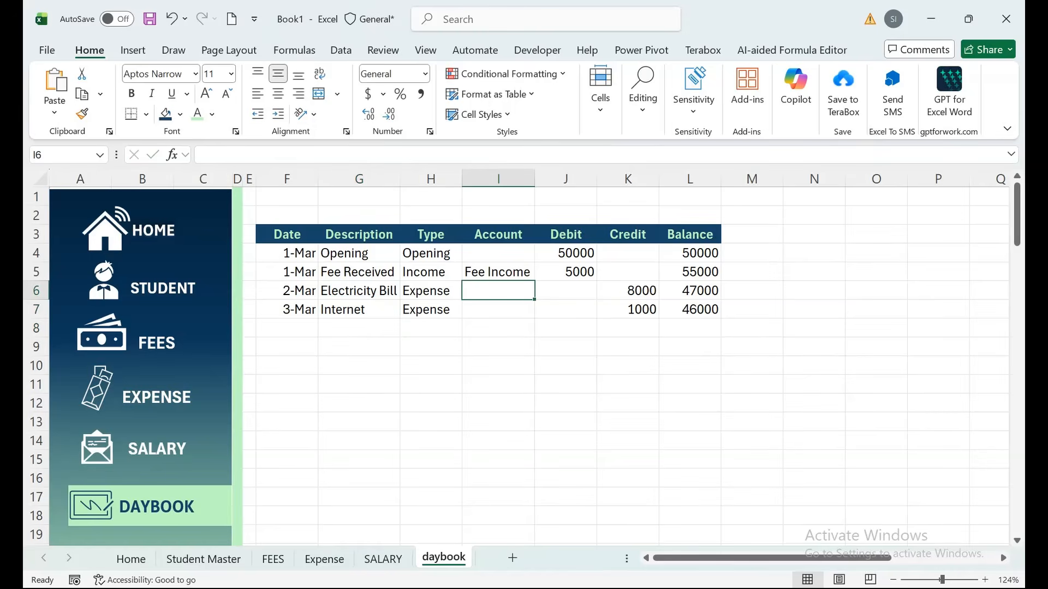
text(Electricity)
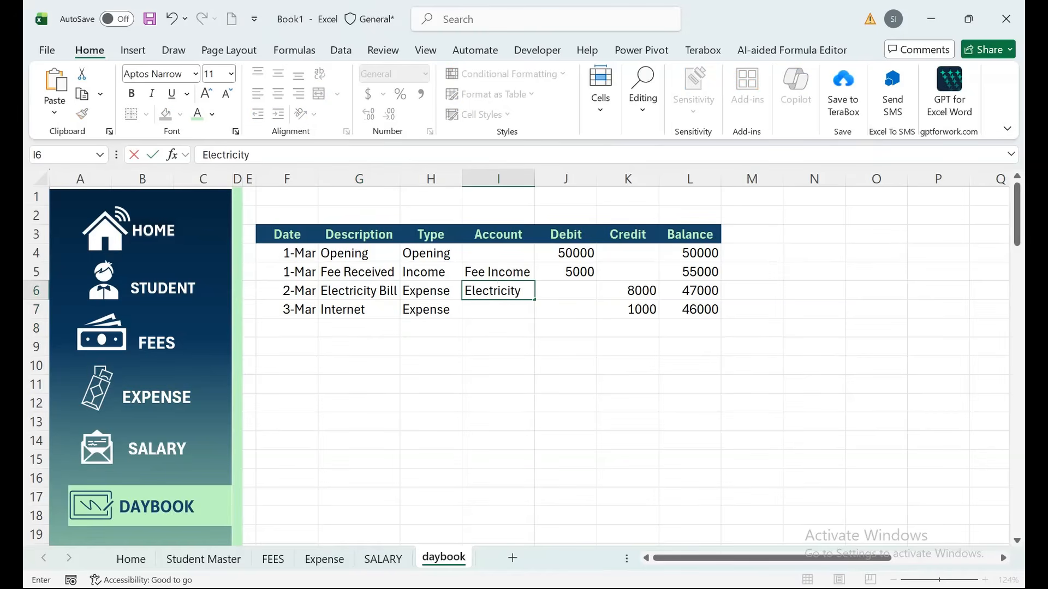
key(Return)
text(Internet)
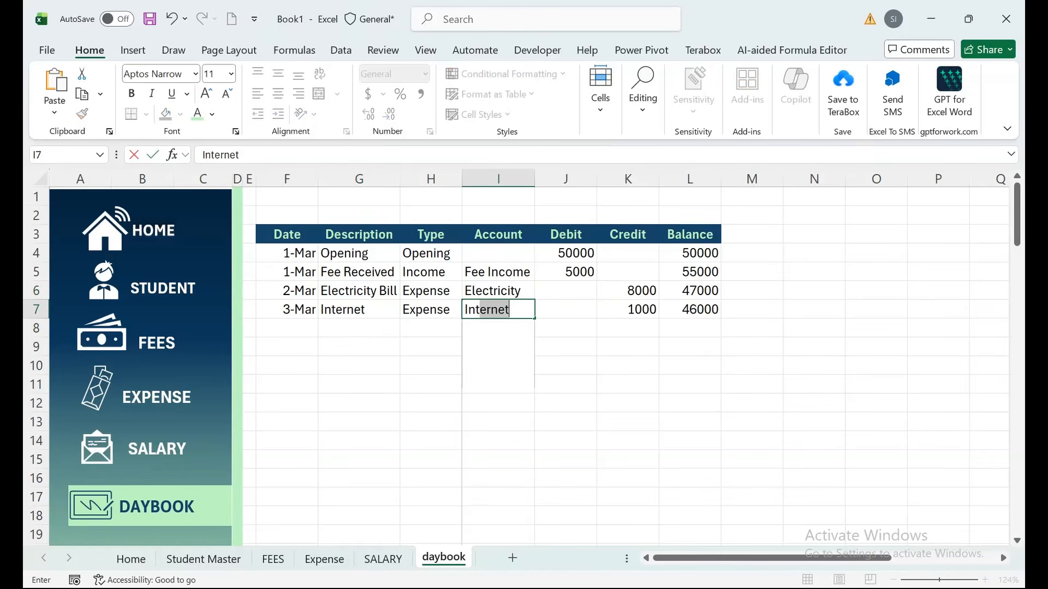
key(Return)
key(Up)
key(Left)
key(Left)
key(Left)
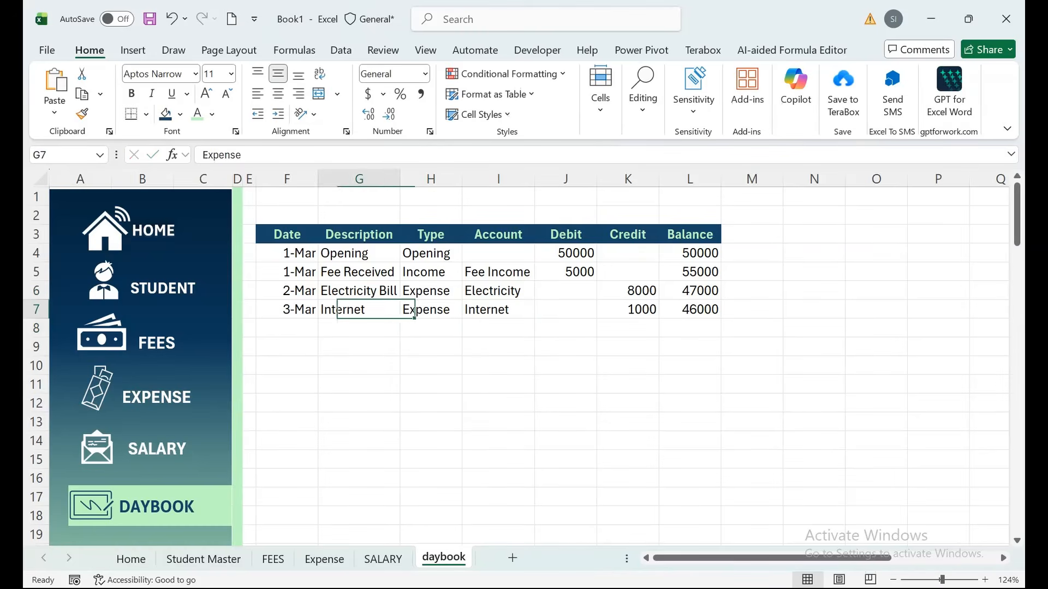
key(Down)
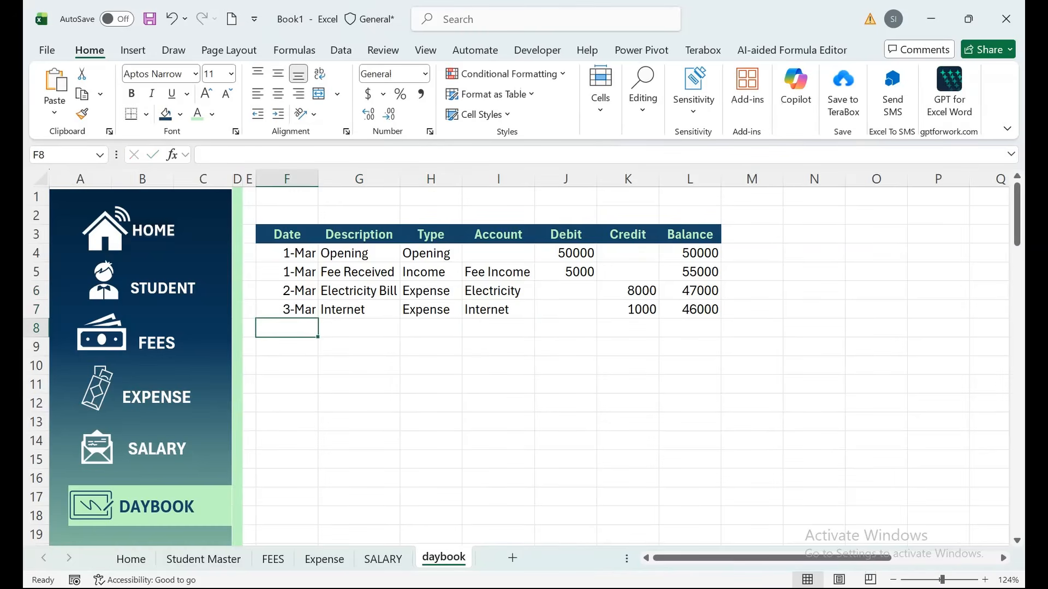
right_click(436, 558)
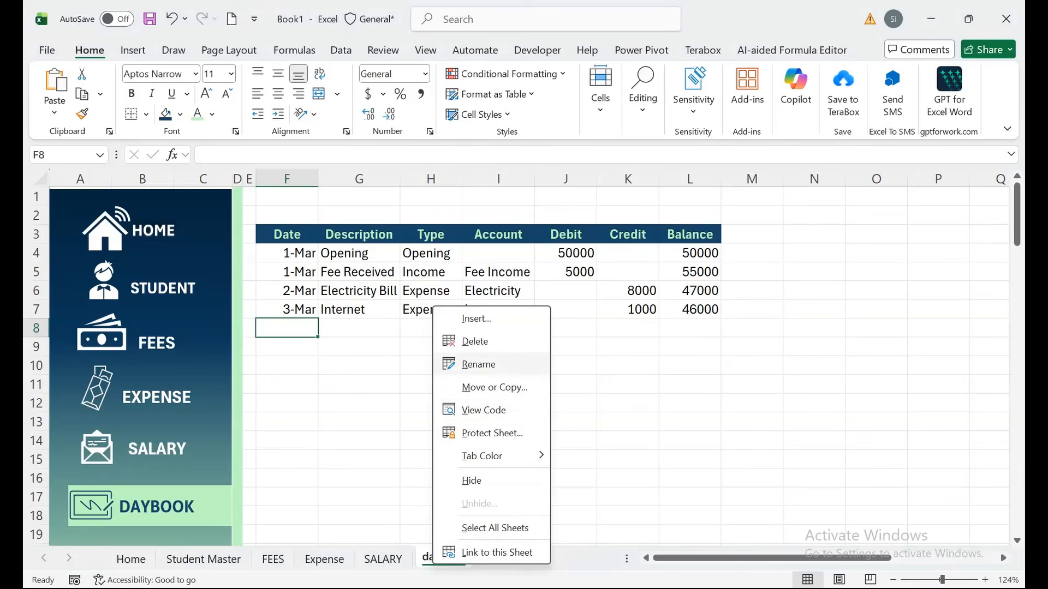
Copy the daybook sheet, place the copy after daybook, and rename it Ledger.
click(494, 387)
click(372, 517)
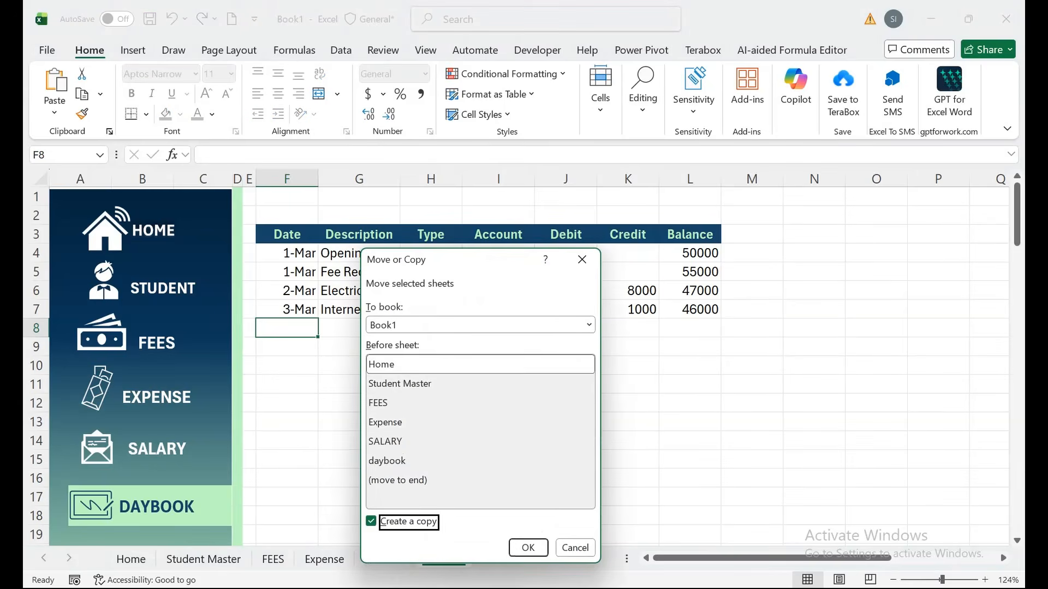
click(525, 543)
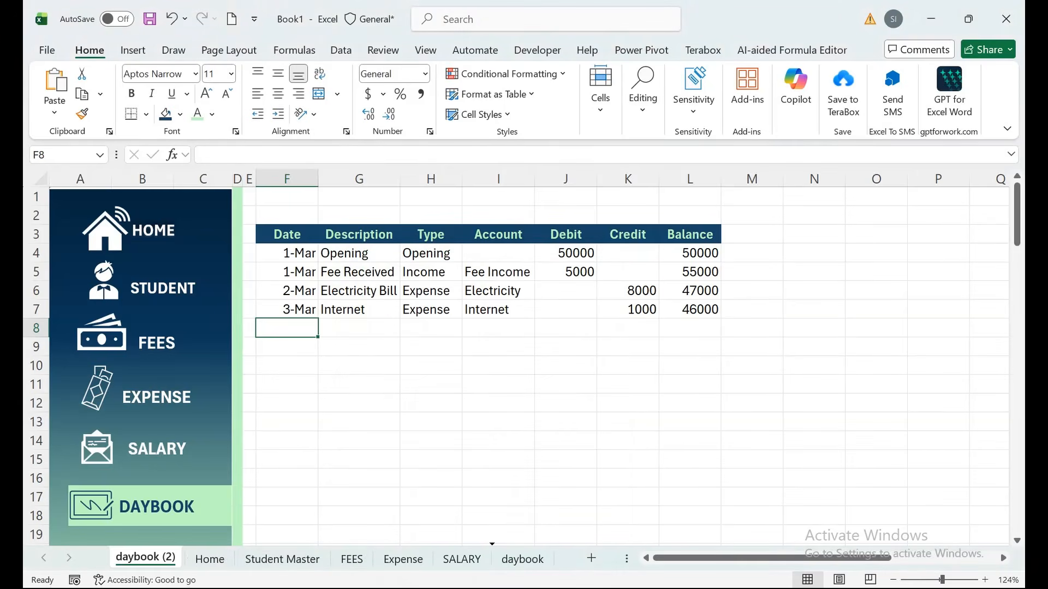
drag(145, 557, 546, 558)
double_click(515, 558)
text(L)
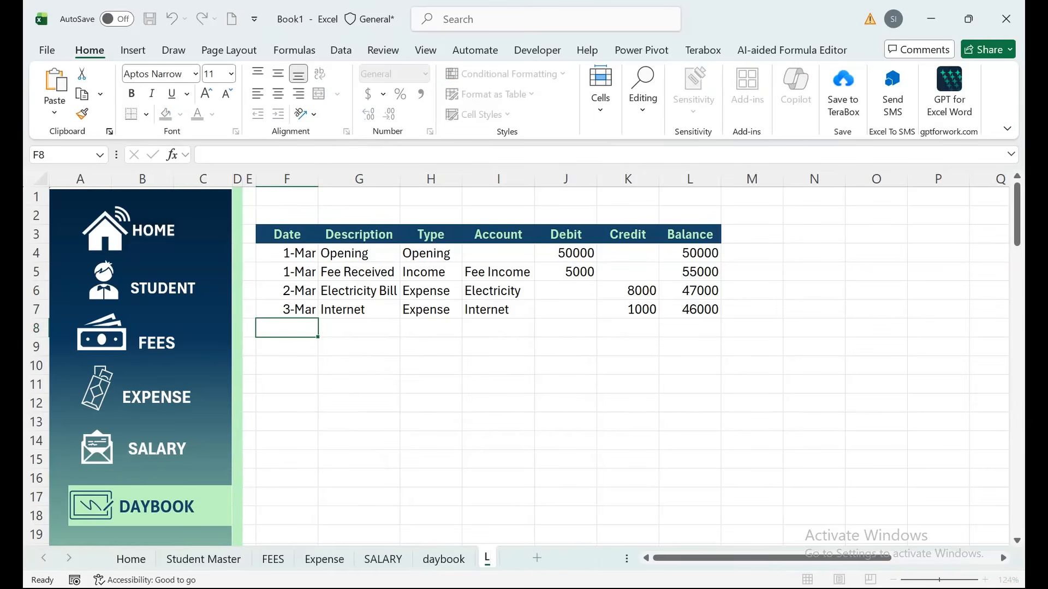
text(edger)
Move the green side-menu highlight from DAYBOOK down onto LEDGER.
drag(359, 478, 286, 516)
scroll(491, 327, down, 1)
click(144, 480)
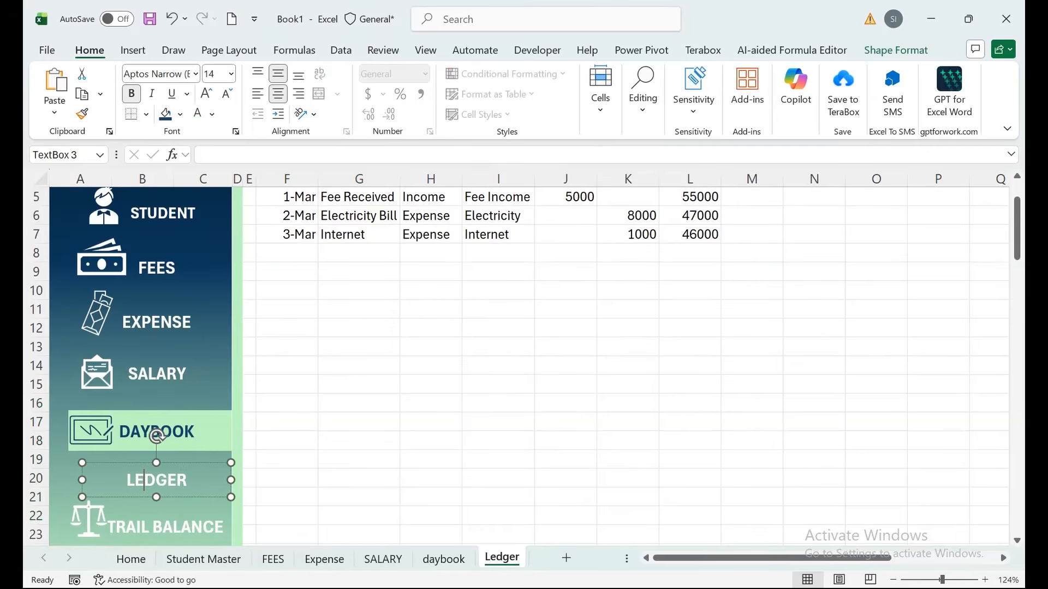
click(75, 479)
click(195, 432)
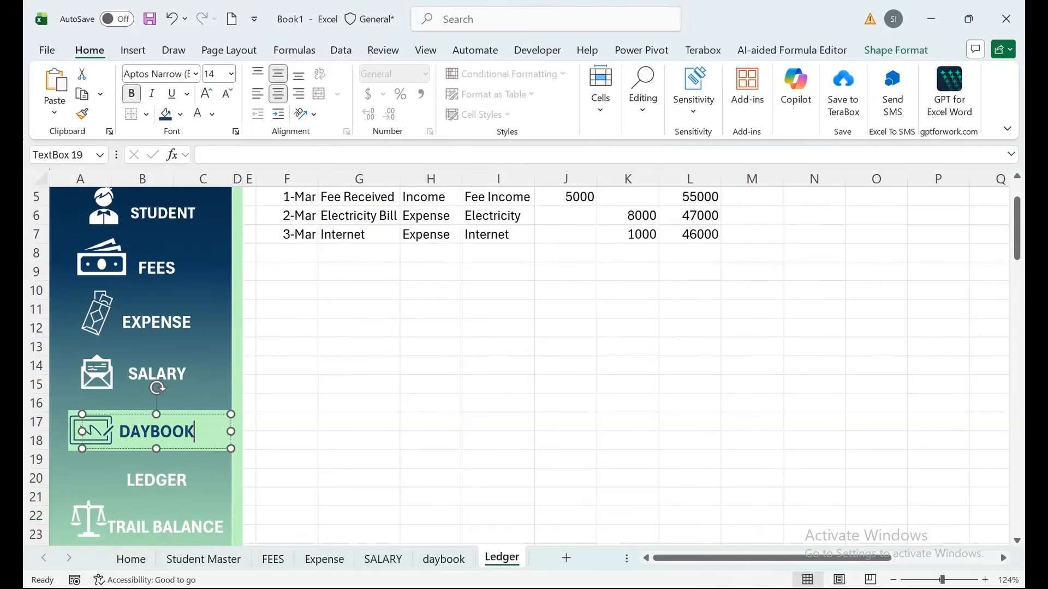
click(78, 419)
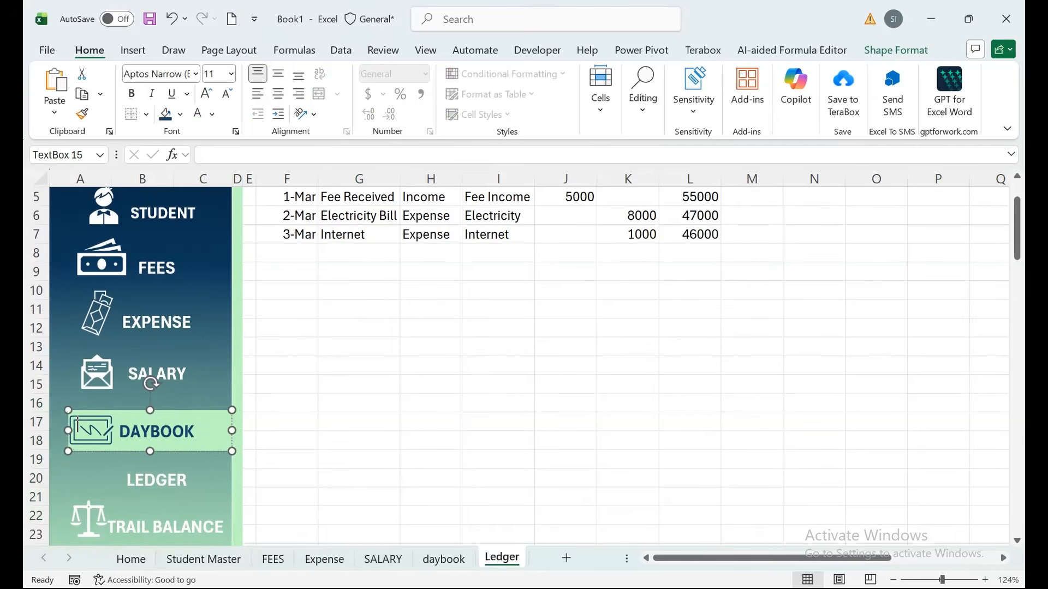
drag(99, 411, 99, 461)
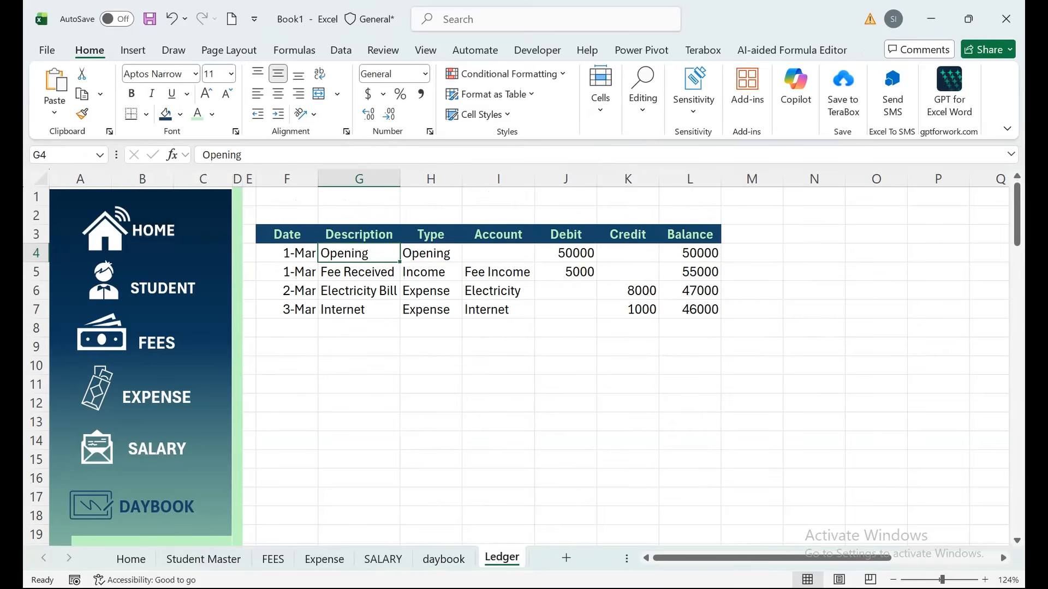
drag(290, 479, 358, 523)
Delete the copied entries F4:L9 from Ledger and return to the daybook sheet.
drag(498, 348, 498, 197)
click(359, 347)
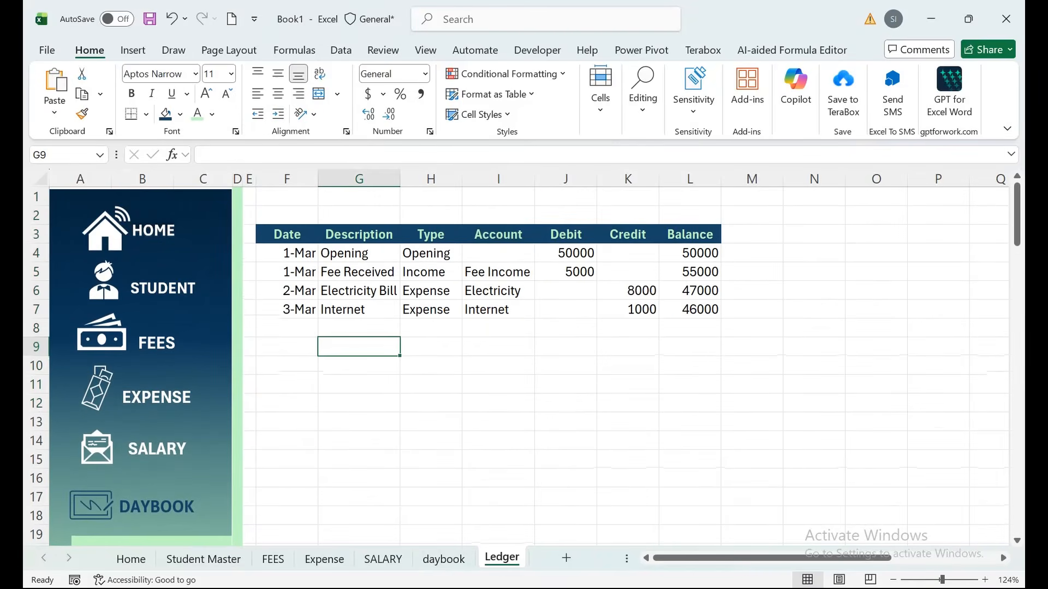
drag(287, 252, 691, 347)
key(Delete)
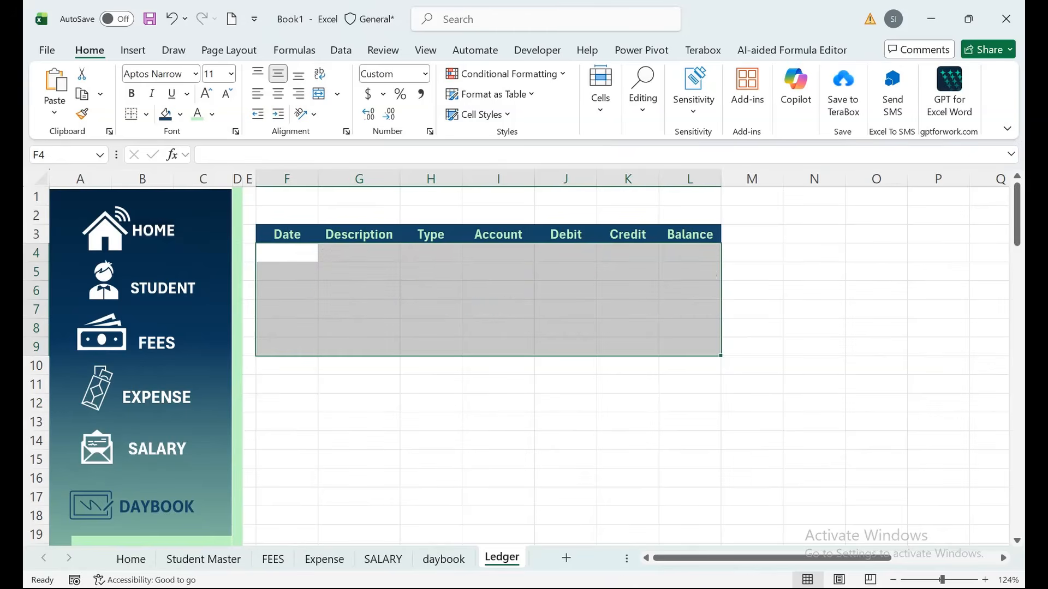
click(287, 253)
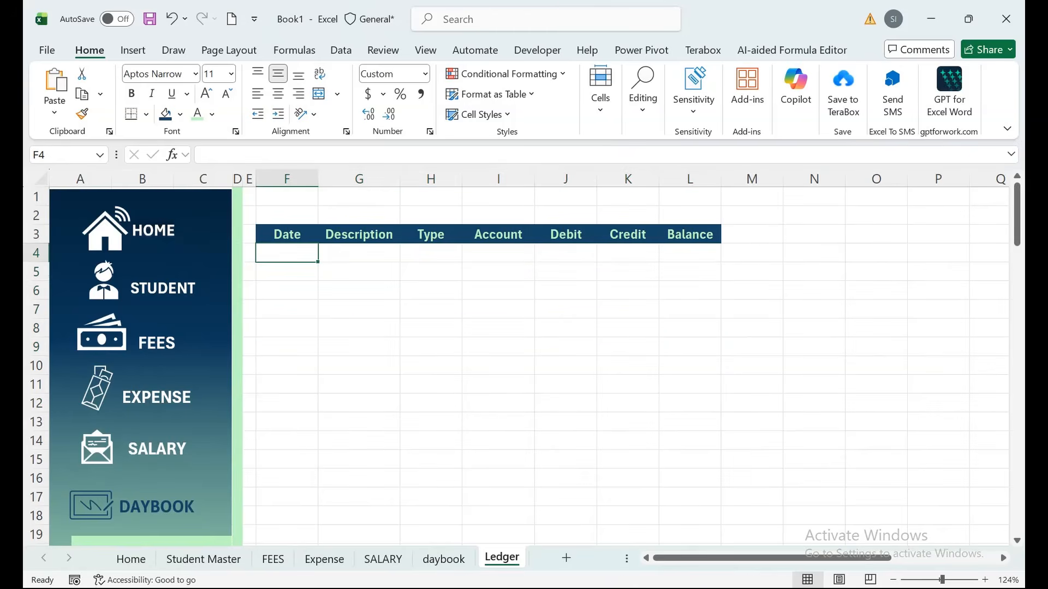
click(444, 559)
drag(430, 272, 431, 535)
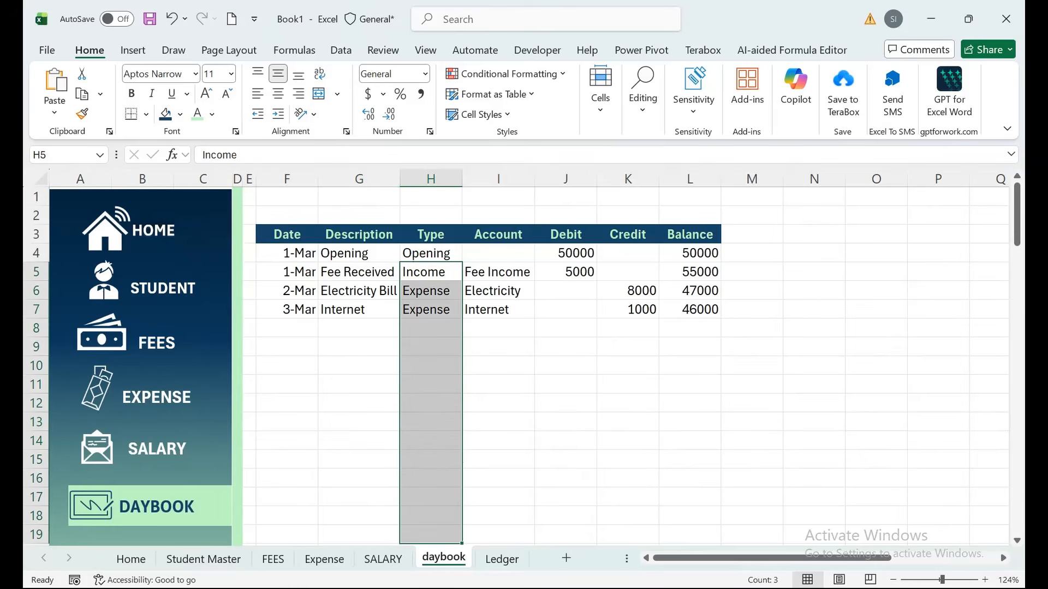
Select the daybook Type range H5:H100 and open Data Validation.
click(63, 155)
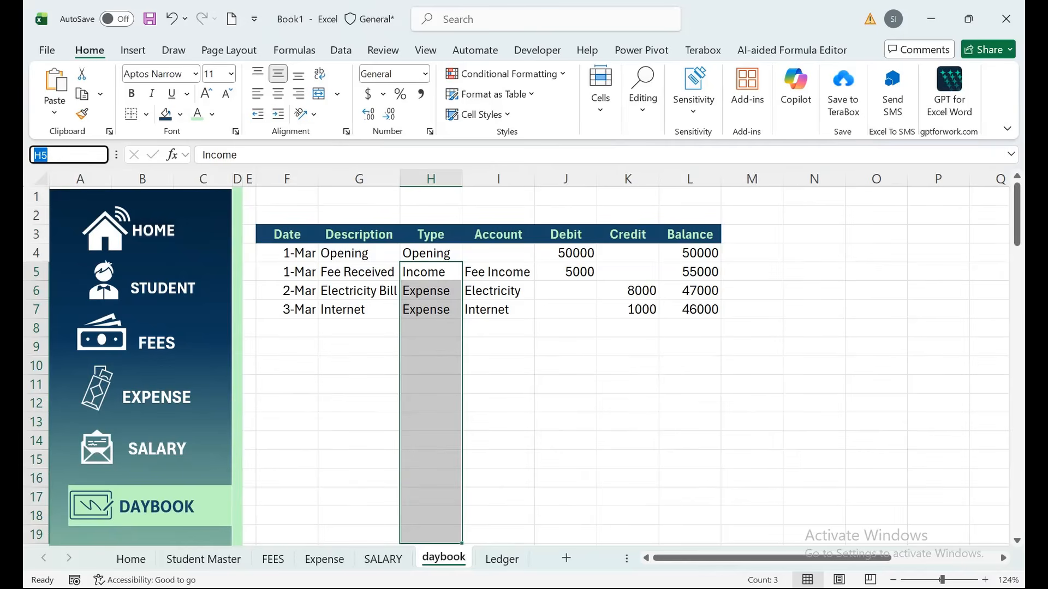
text(H5:H100)
key(Return)
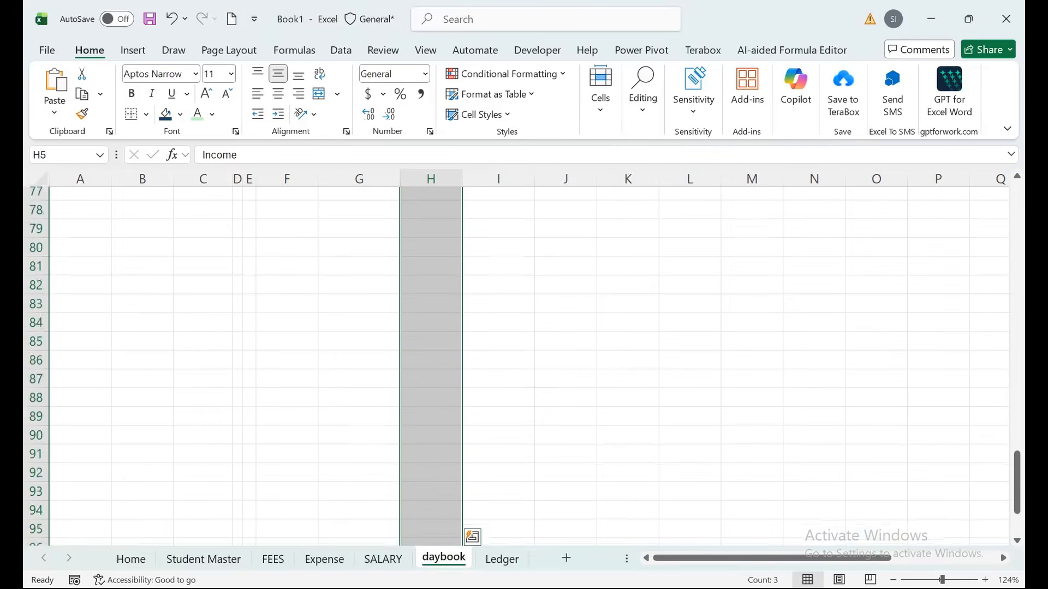
click(341, 50)
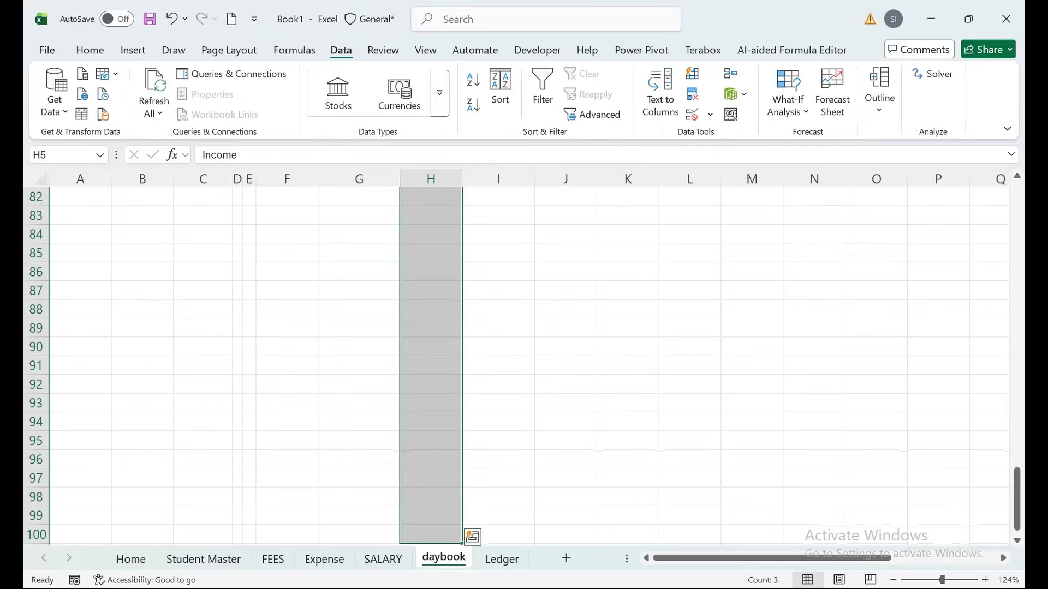
click(710, 115)
click(747, 136)
Restrict the range to a List with source Income,Expense.
click(531, 210)
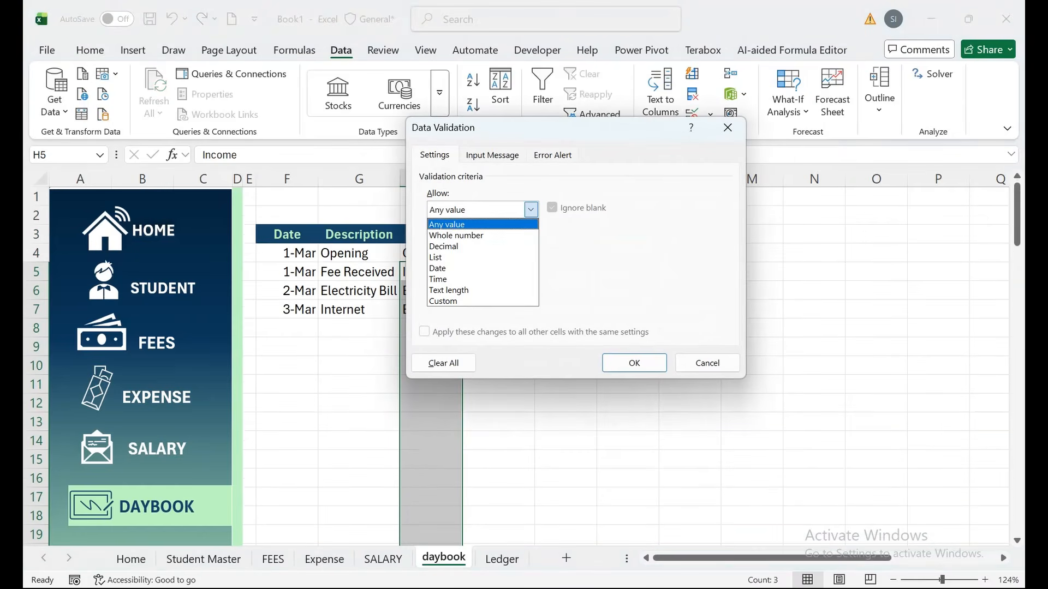
click(524, 128)
drag(524, 128, 691, 151)
click(697, 233)
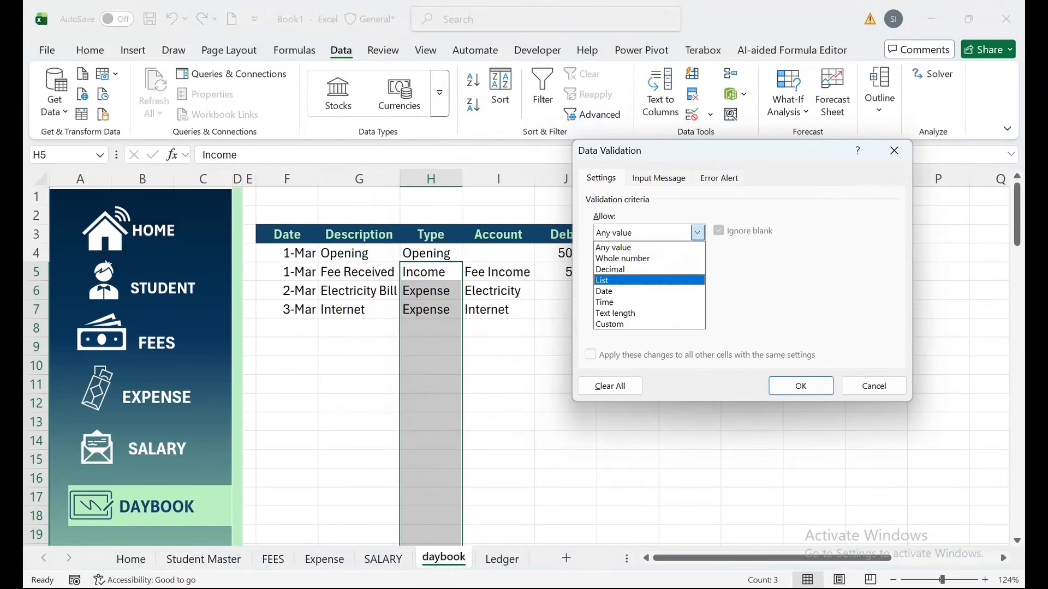
click(648, 280)
click(682, 299)
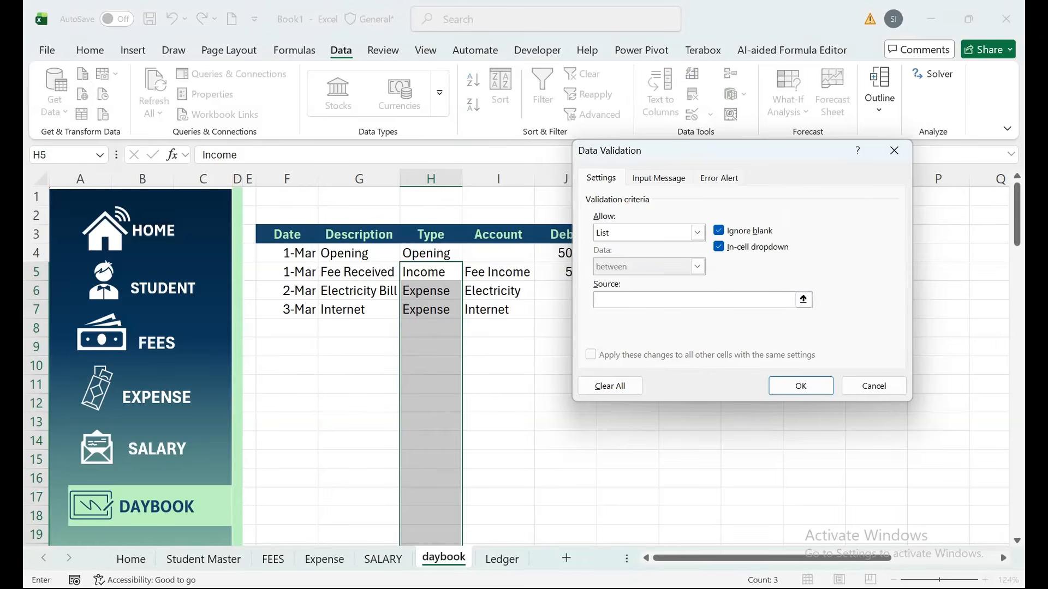
text(Income,Expense)
click(800, 386)
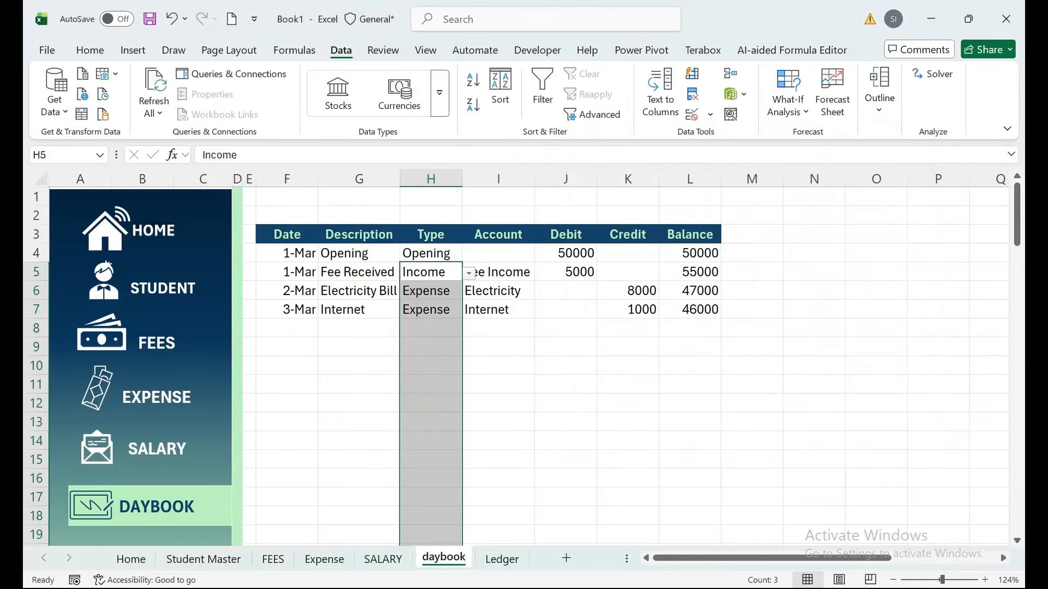
click(498, 272)
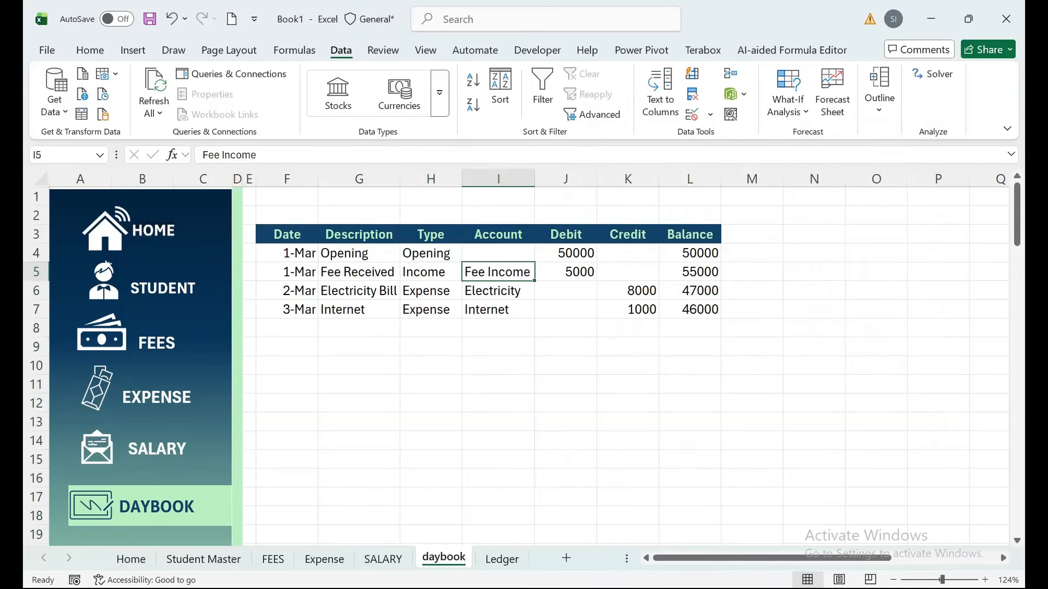
Select the daybook Account range I5:I100 via the Name Box.
click(66, 155)
text(I200)
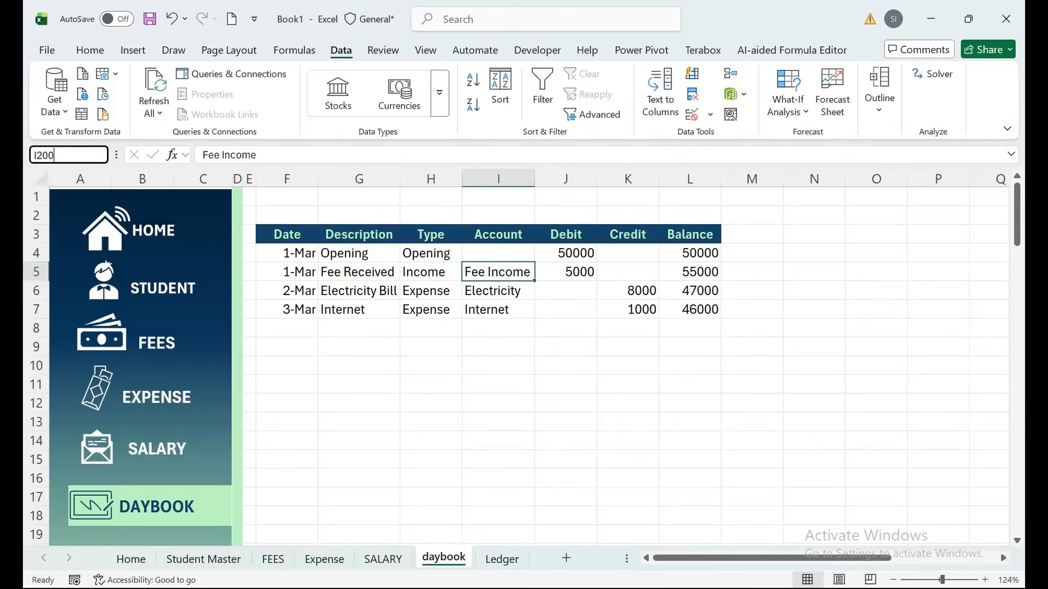
key(BackSpace)
key(BackSpace)
key(BackSpace)
text(100)
key(shift+Return)
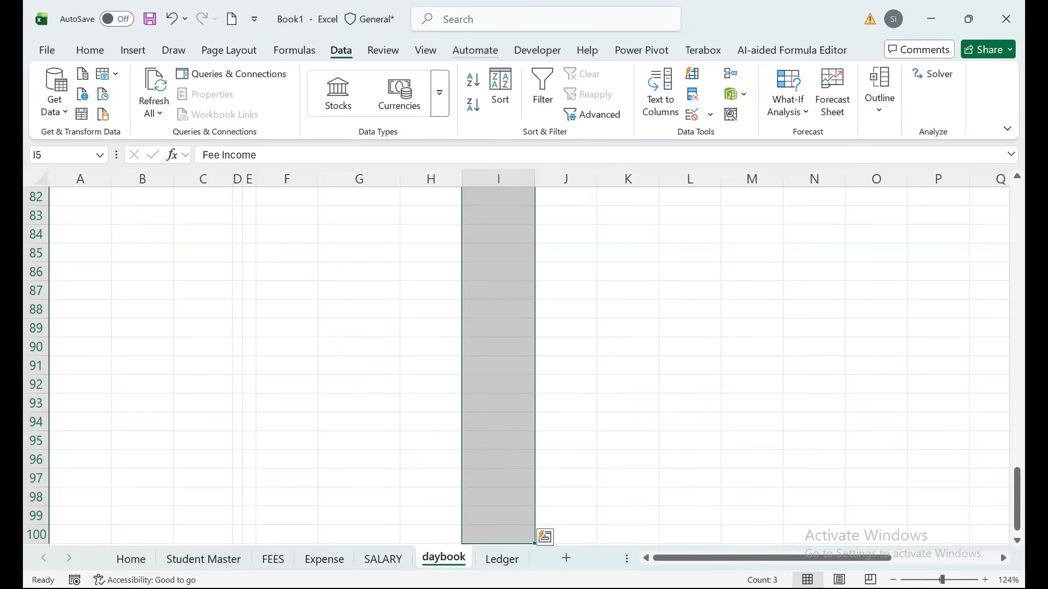
Give the Account range a List validation of Fee Income, Electricty, Internet.
click(709, 115)
click(745, 137)
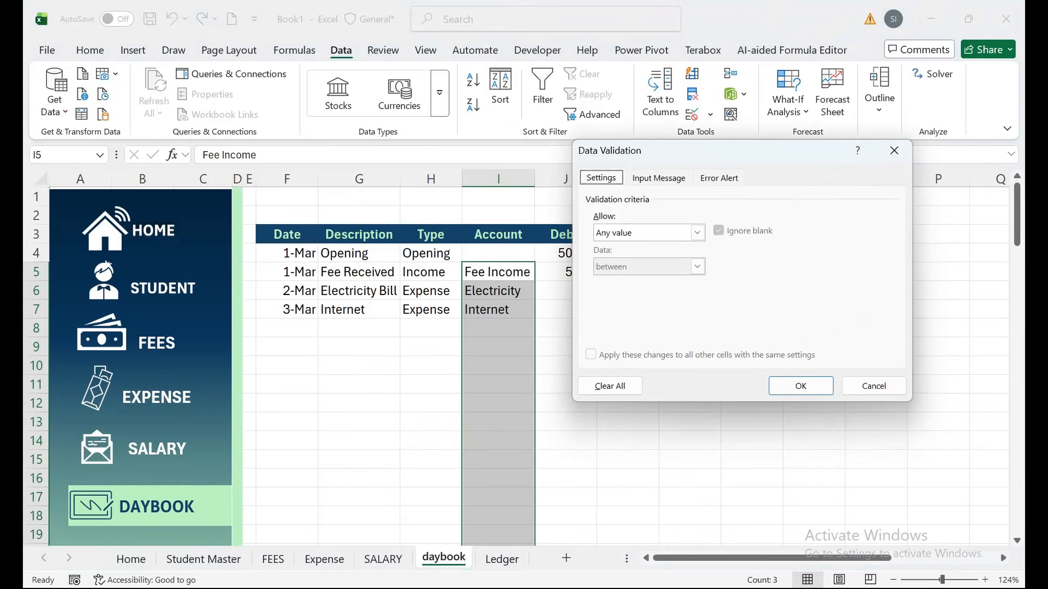
click(697, 233)
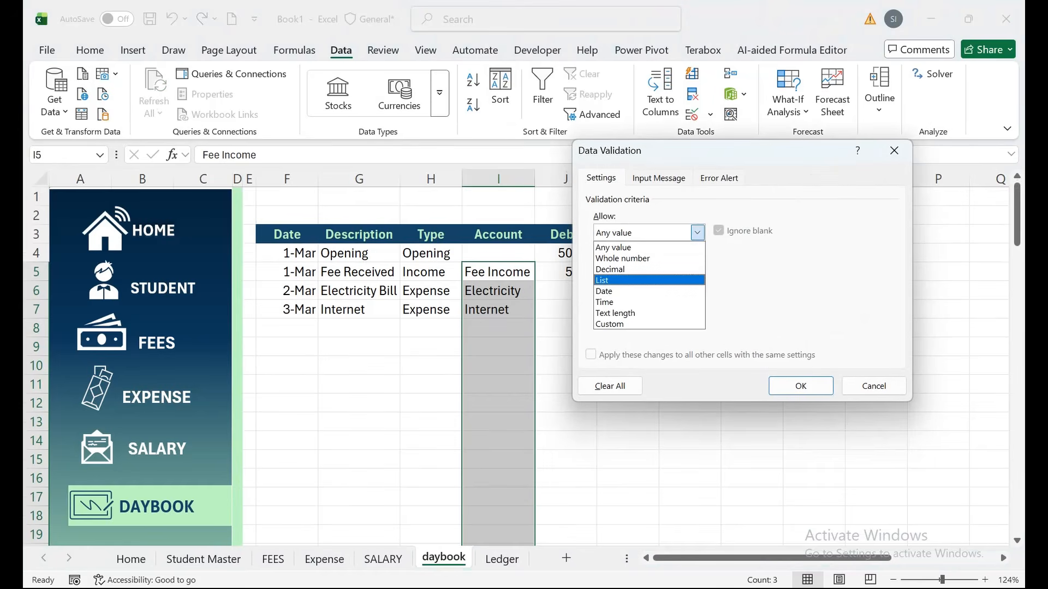
click(644, 279)
click(655, 299)
text(Fee)
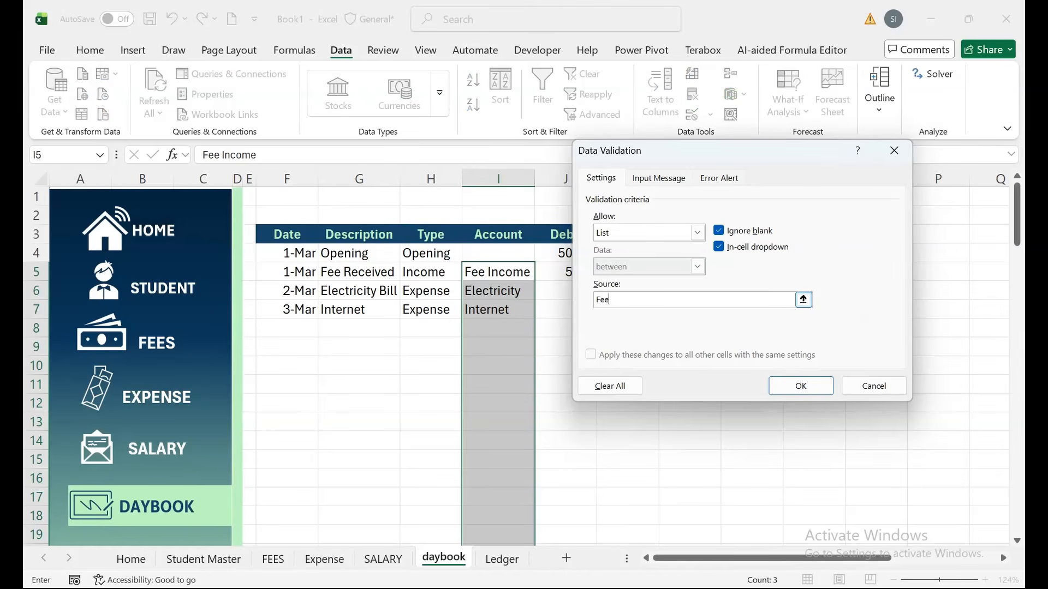
text( Income,Electricty,Internet)
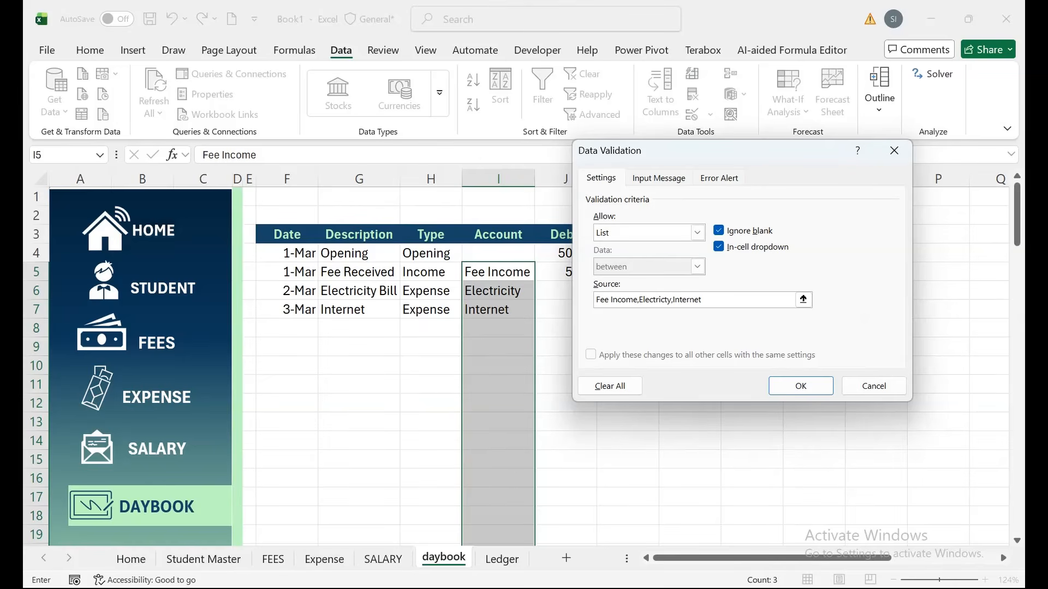
key(Return)
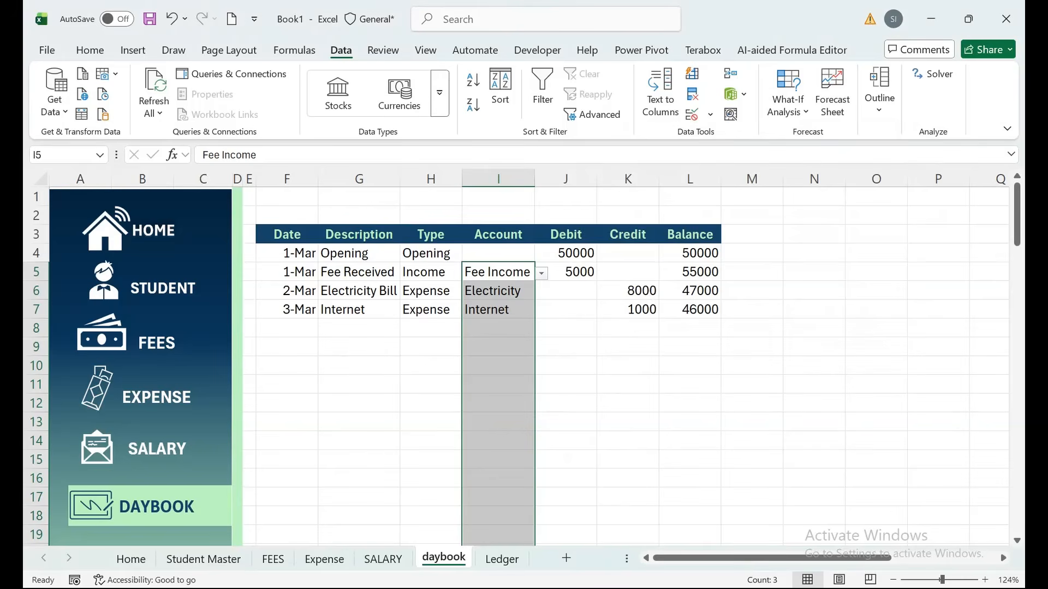
Add Salary to the end of the Account list validation.
click(710, 114)
click(746, 136)
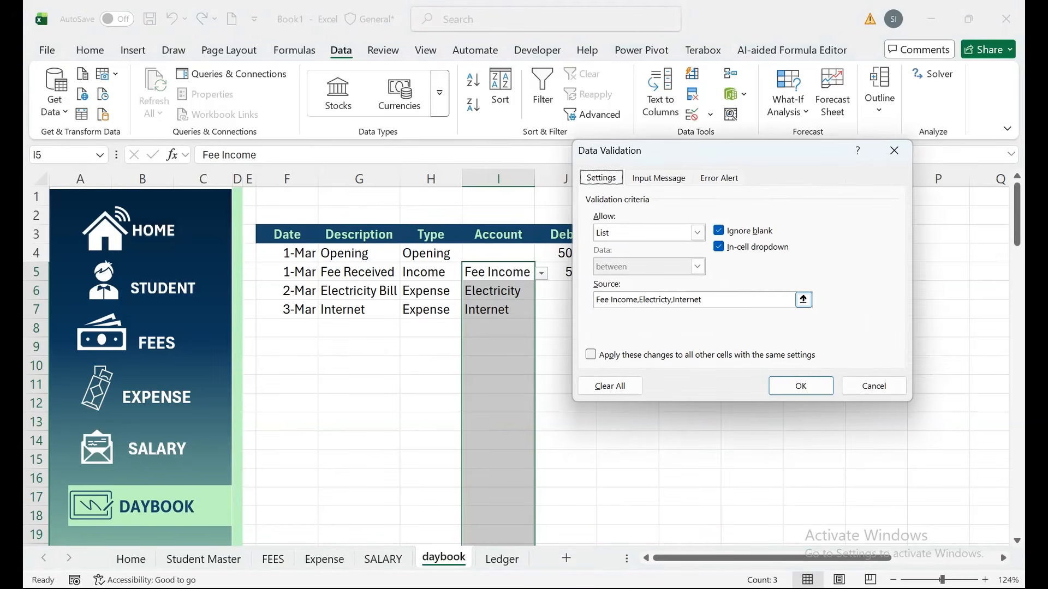
click(756, 300)
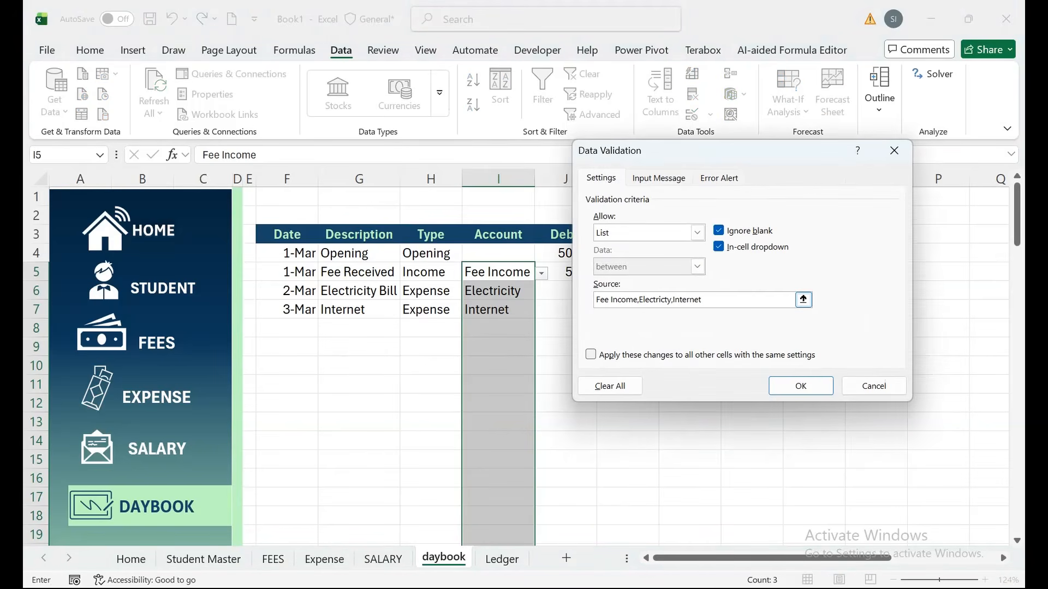
text(,Salary)
key(Return)
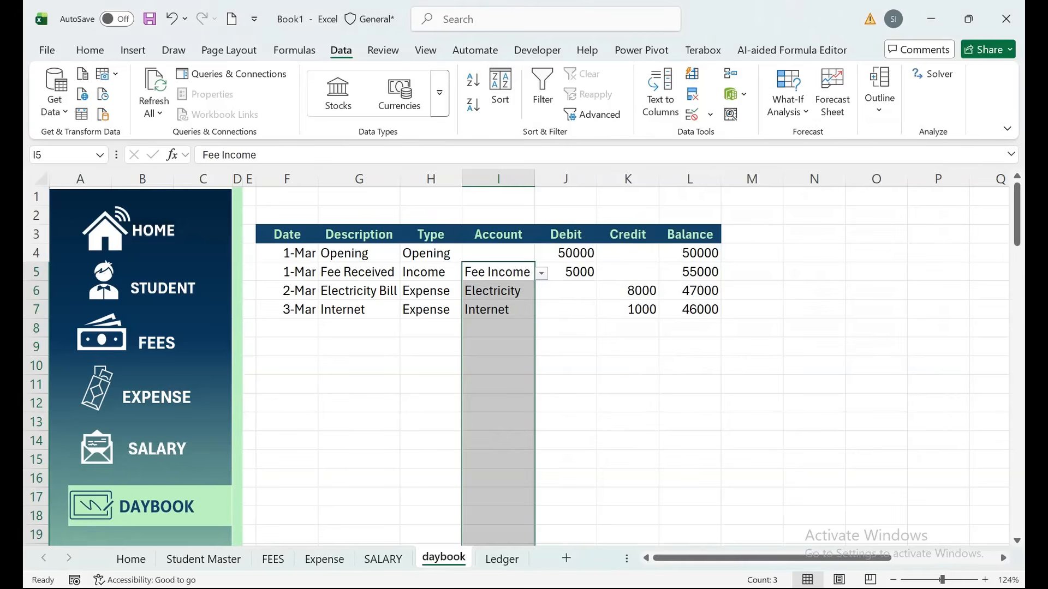
Choose Salary in I8 and fill Expense down from H7 into H8.
click(498, 329)
click(541, 329)
click(481, 384)
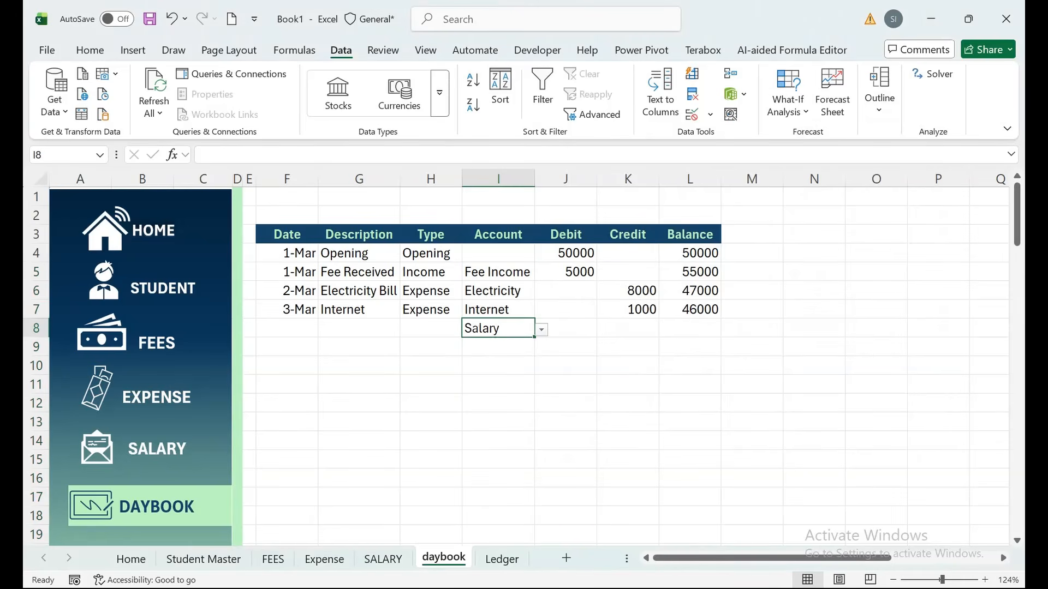
click(430, 329)
drag(431, 309, 431, 329)
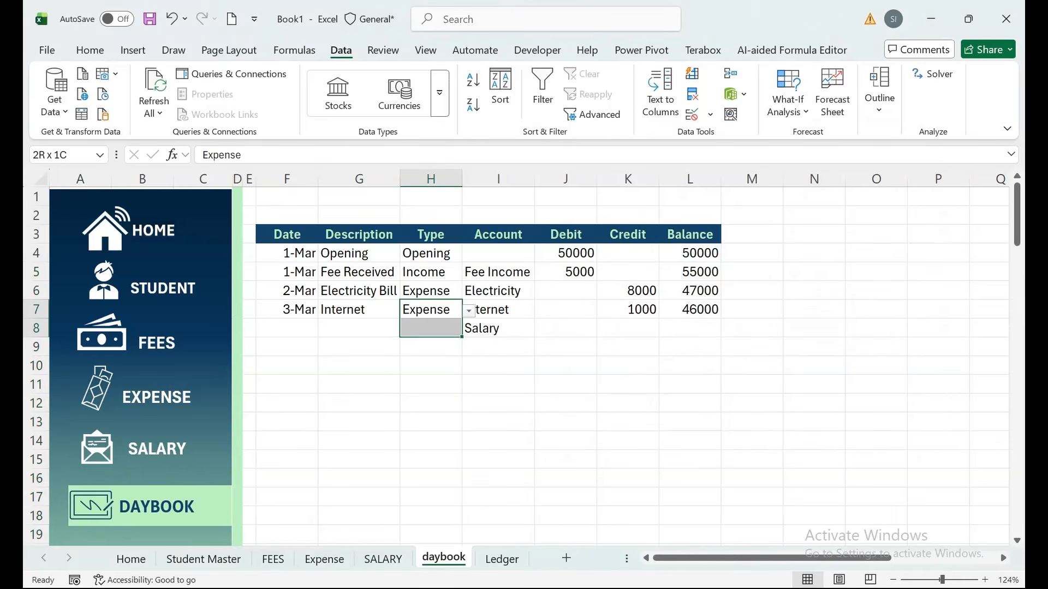
key(ctrl+d)
click(359, 329)
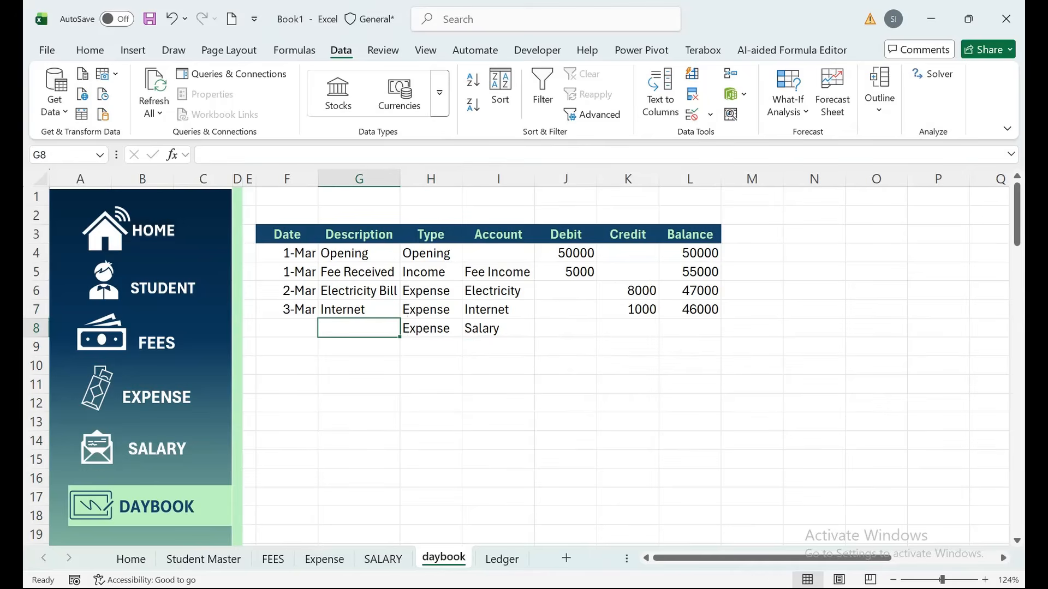
Enter the row 8 description 'Staff Salary'.
text(Satff)
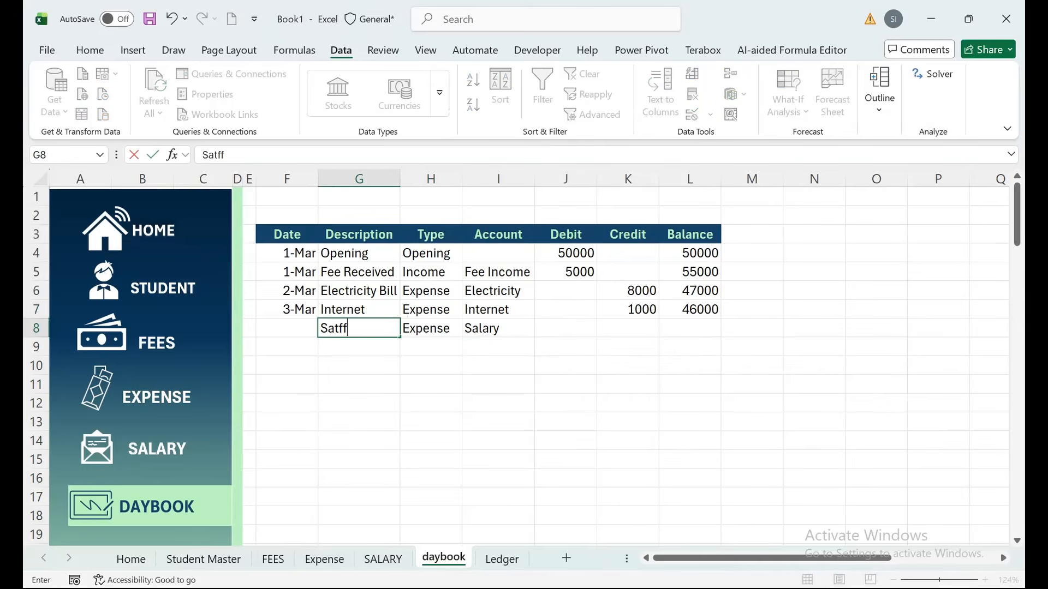
key(BackSpace)
key(BackSpace)
key(BackSpace)
text(taf)
text(f Saalry)
key(BackSpace)
key(BackSpace)
key(BackSpace)
key(BackSpace)
text(lary)
key(Return)
Enter 6-Mar-26 as the row 8 date and give it the 3-Mar date format with Format Painter.
key(Up)
key(Left)
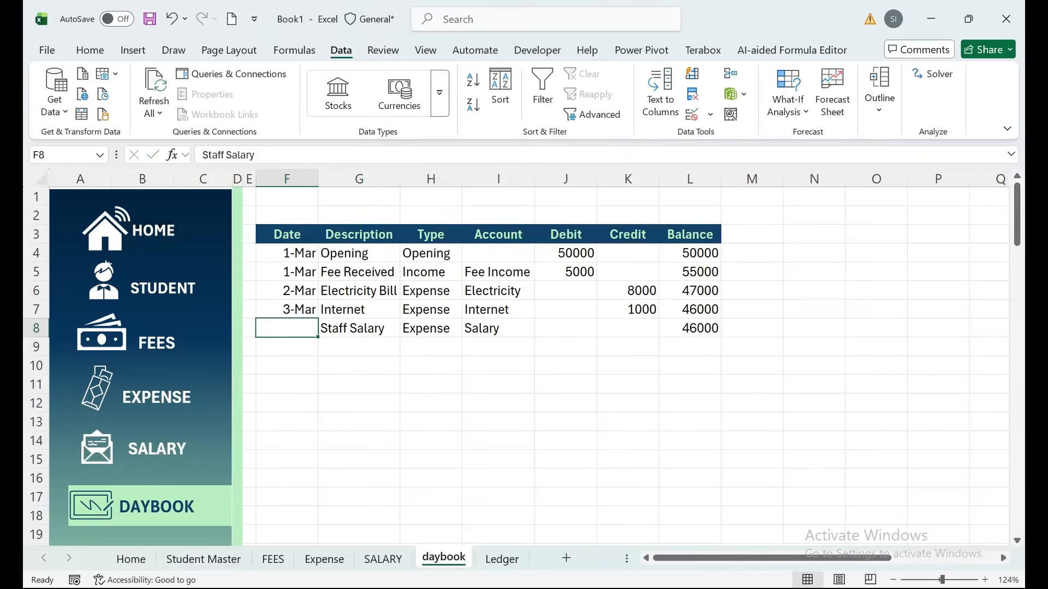
text(6-)
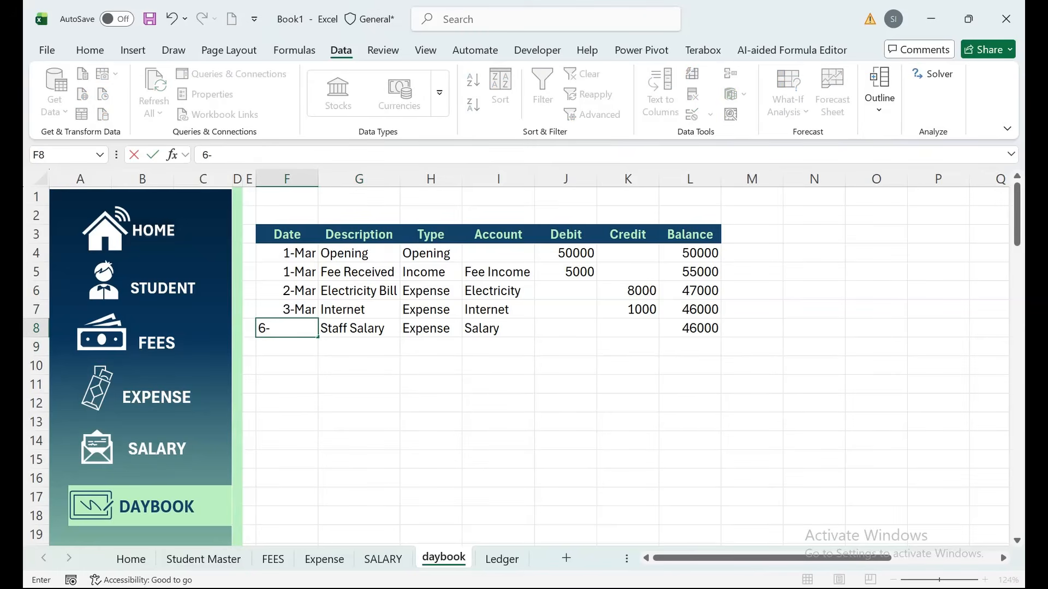
text(MAr-26)
key(Return)
key(Up)
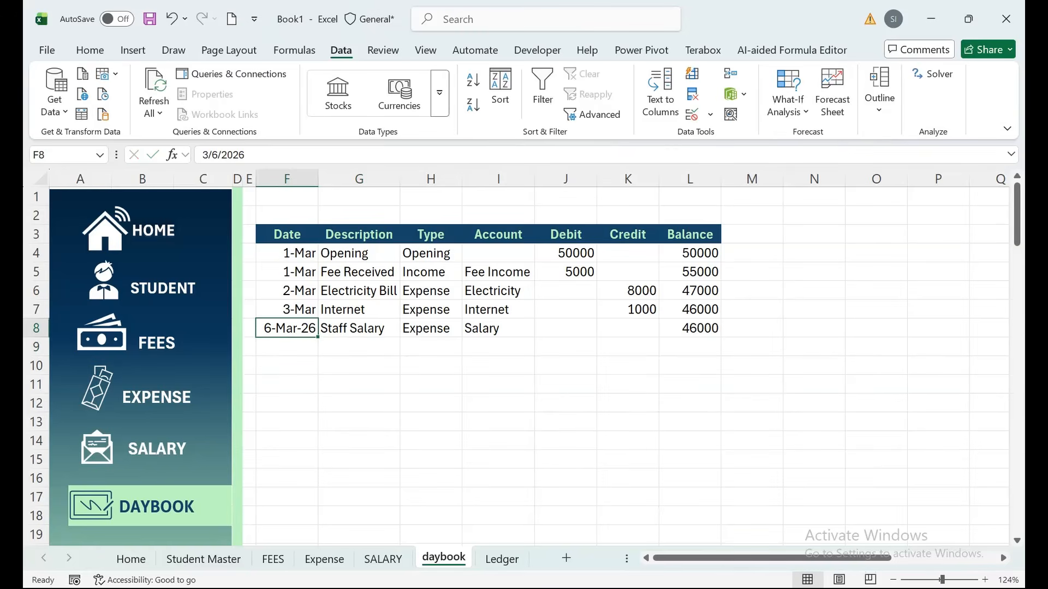
key(Up)
click(90, 50)
click(82, 114)
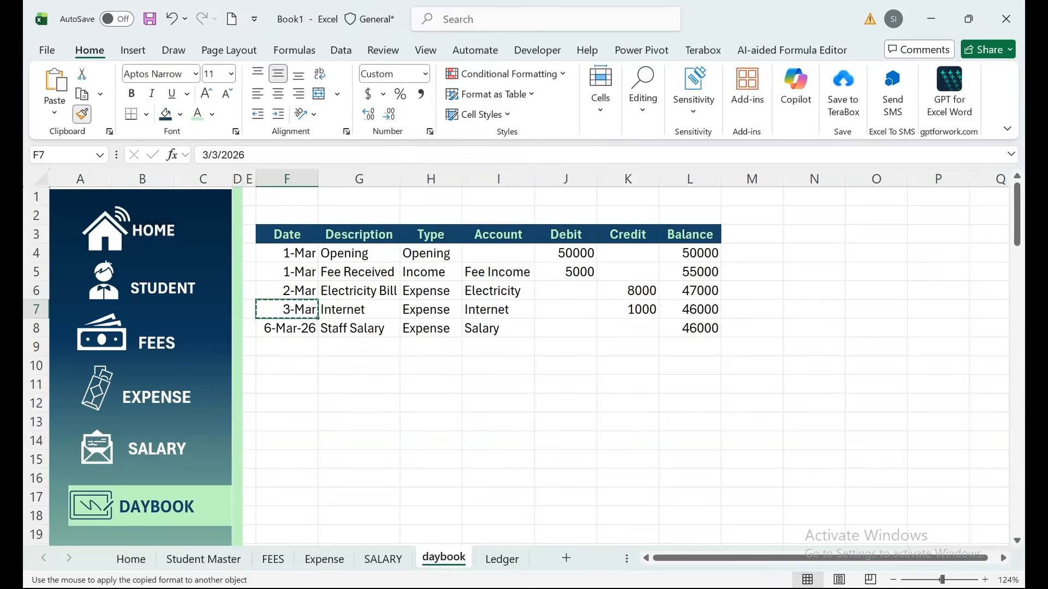
click(287, 328)
Change the row 8 description to 'Salary Paid'.
click(566, 329)
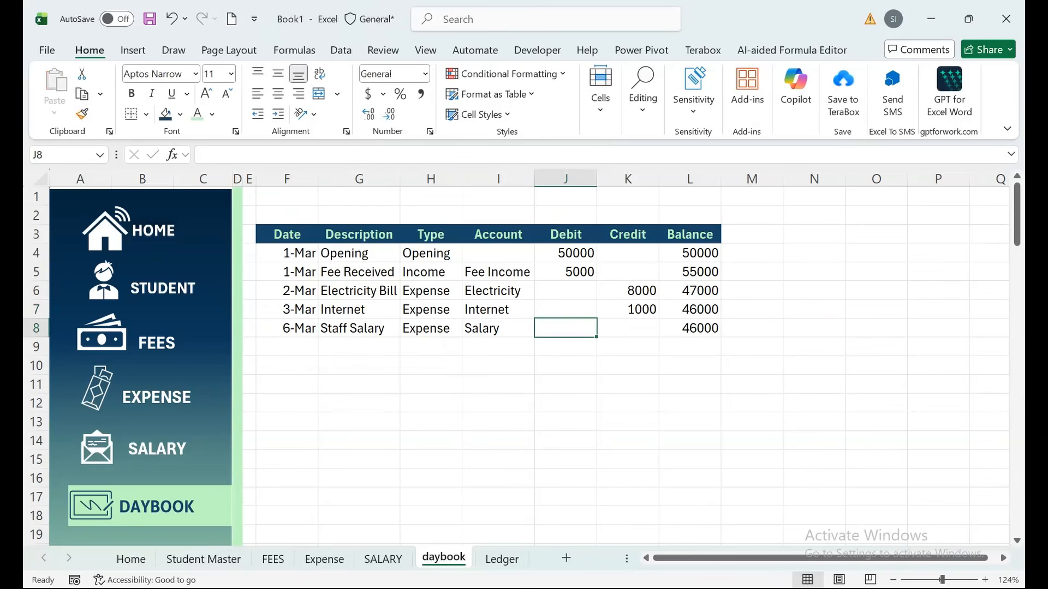
click(628, 328)
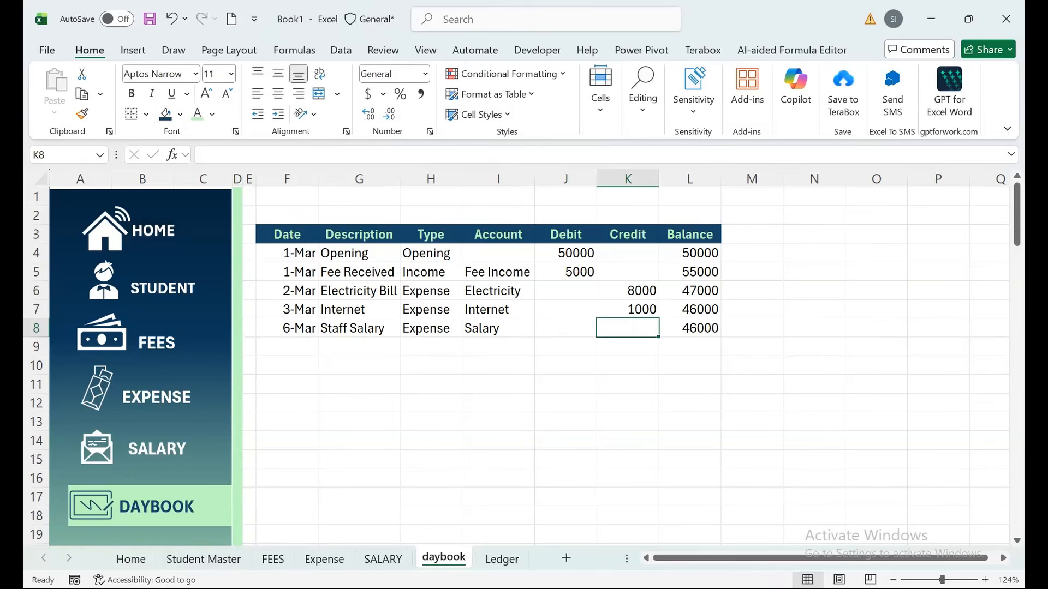
double_click(388, 328)
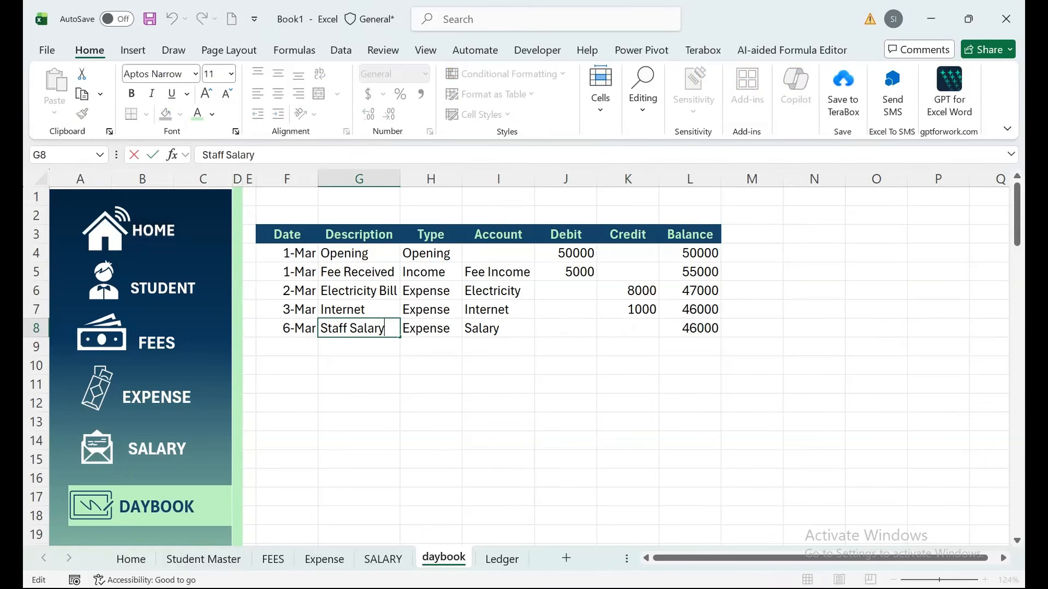
drag(350, 328, 320, 328)
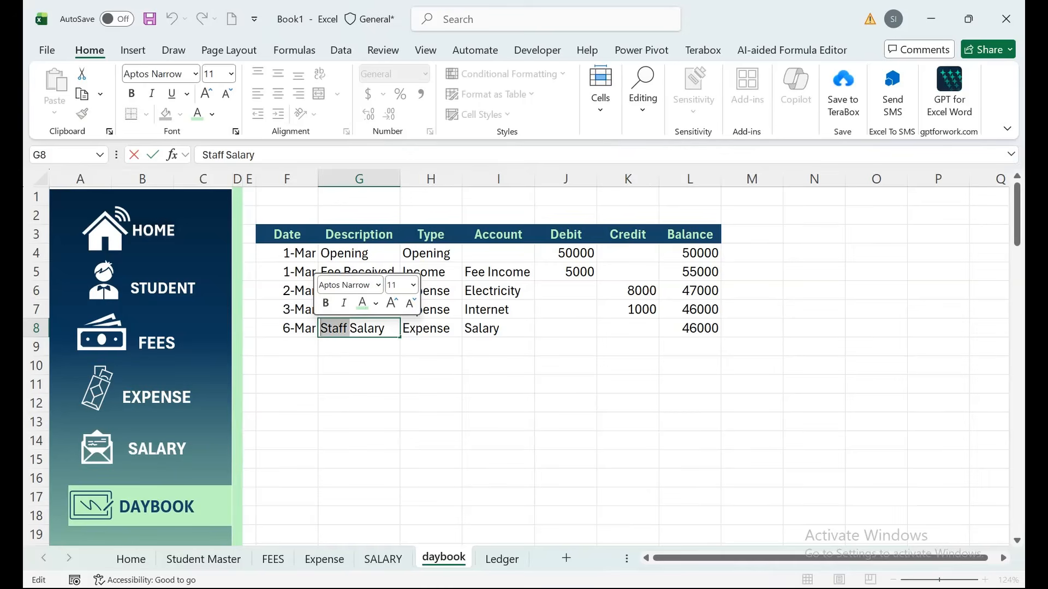
key(BackSpace)
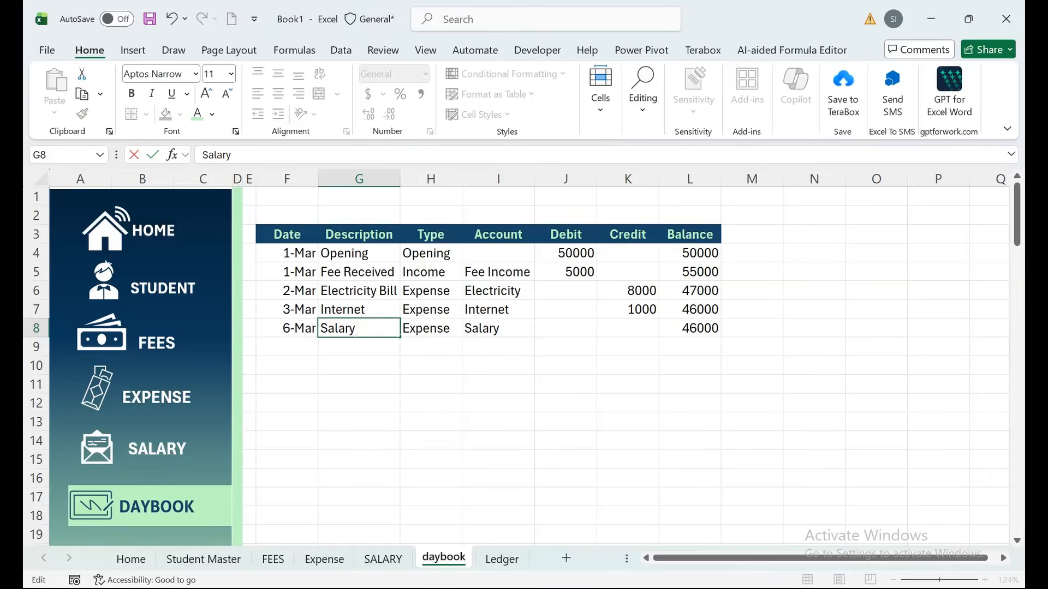
text(Paid)
key(Return)
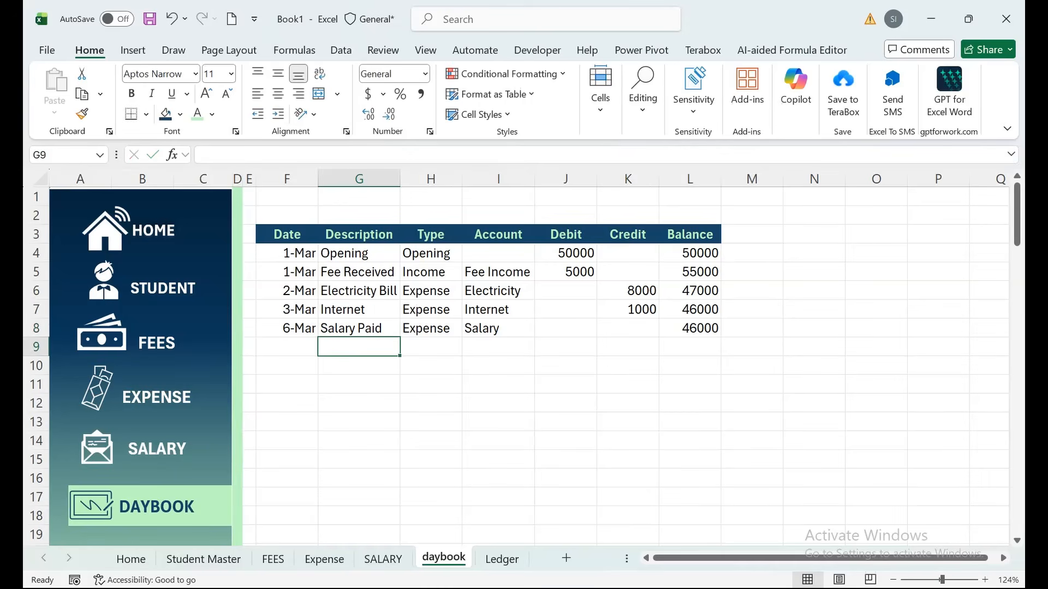
Enter a 20000 credit in K8, dropping the balance to 26000.
click(628, 328)
text(20000)
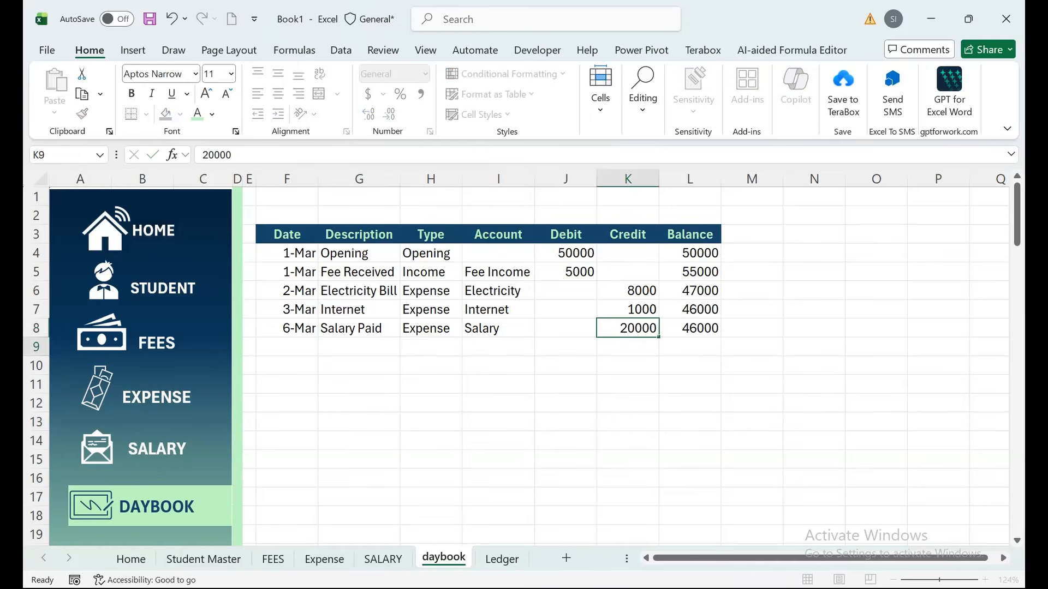
key(ctrl+Return)
key(Right)
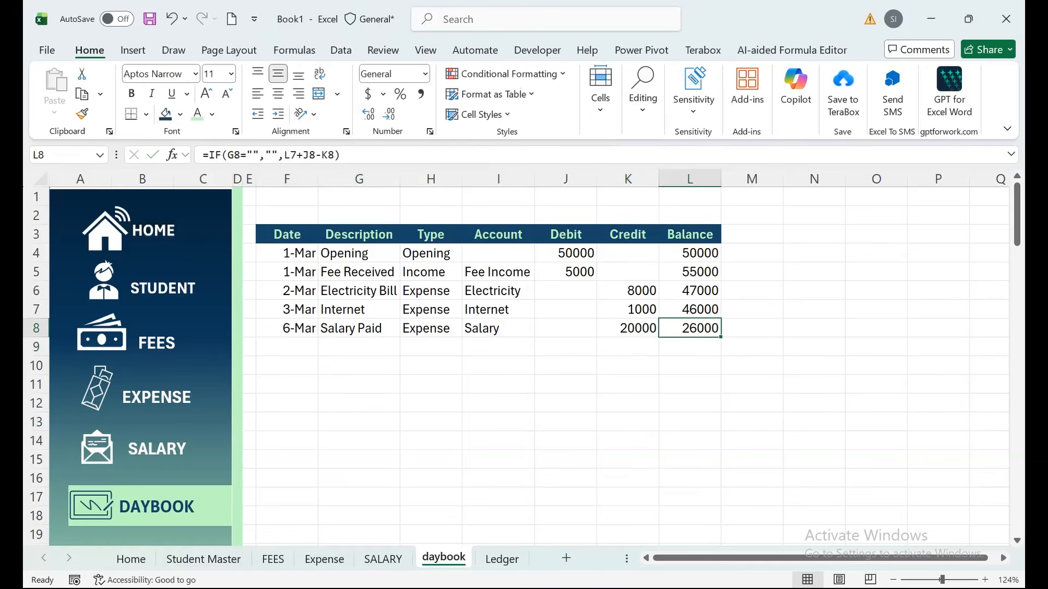
key(Left)
key(Left)
key(Left)
key(Left)
key(Down)
key(Down)
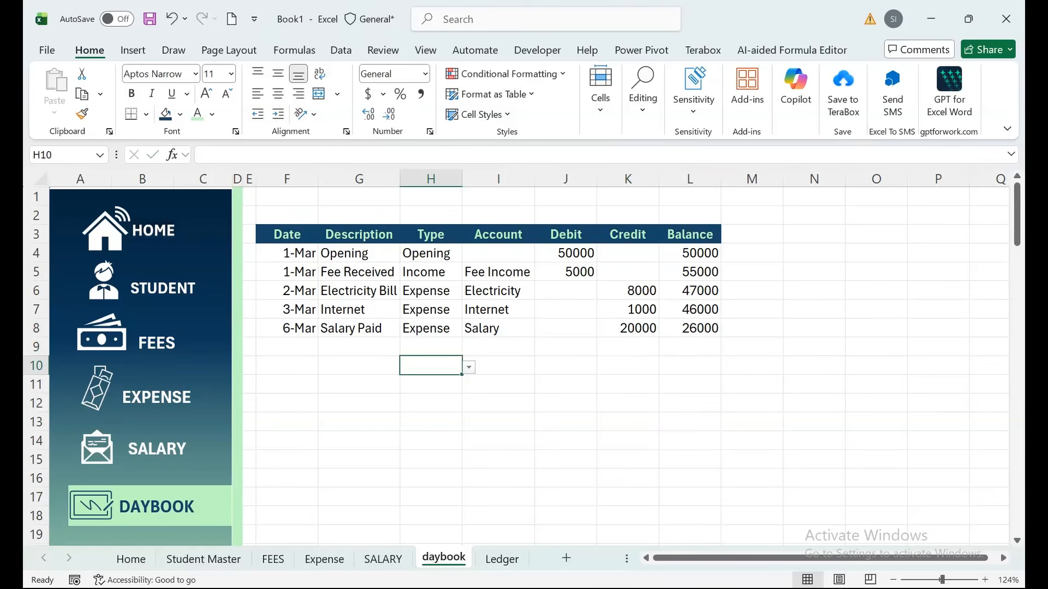
click(497, 403)
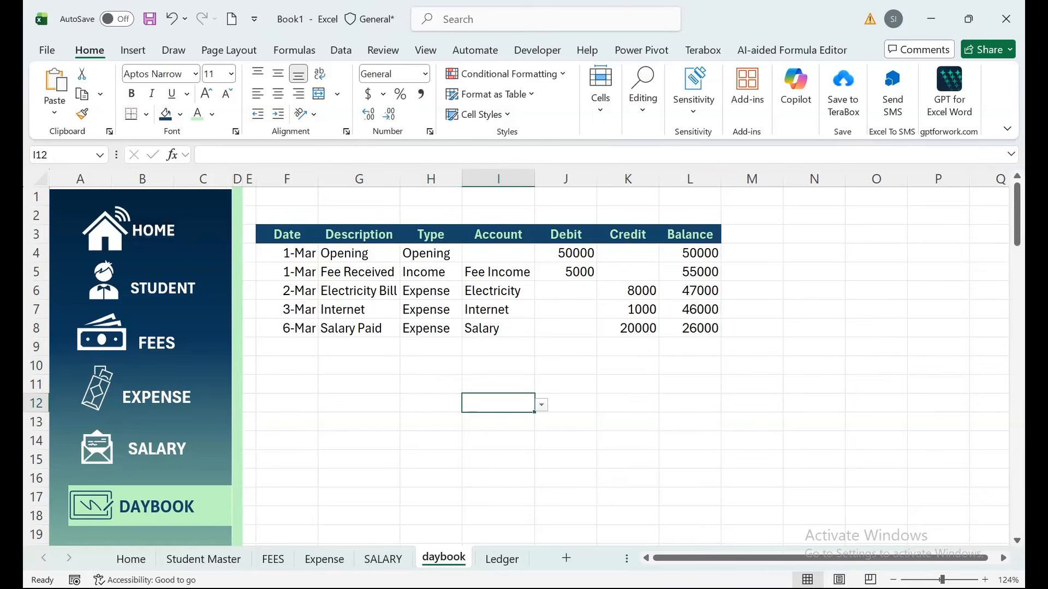
click(501, 559)
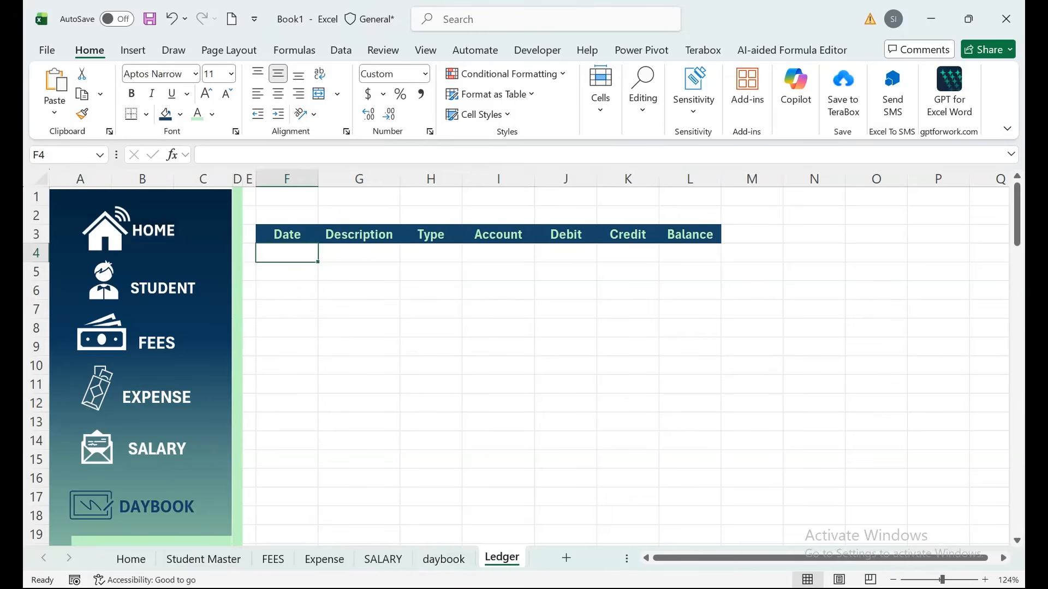
Delete the Description and Type columns from Ledger and clear the leftover #REF! Balance cells.
drag(430, 178, 359, 178)
right_click(391, 178)
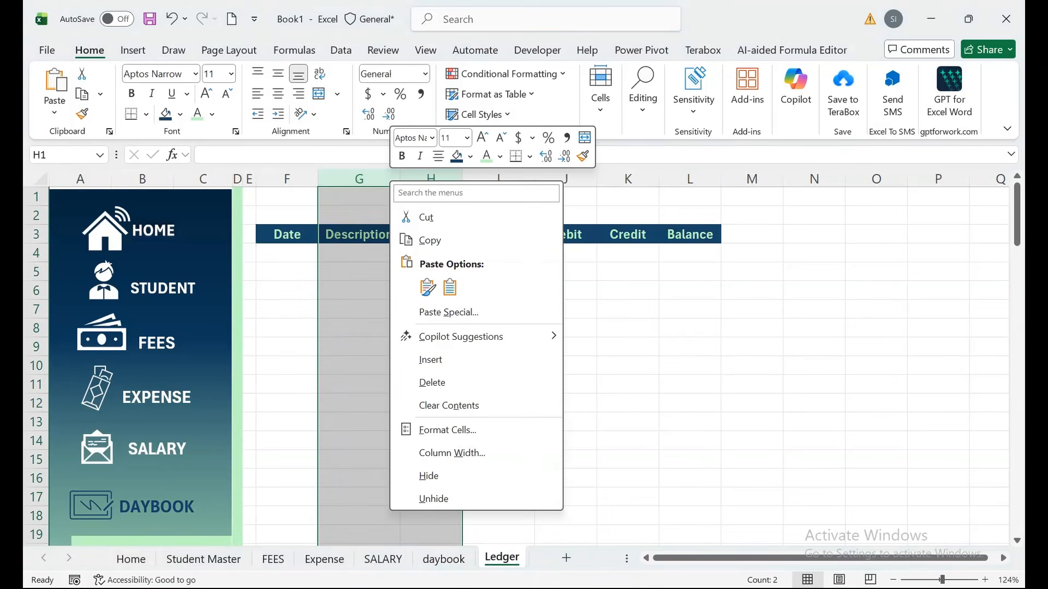
click(433, 382)
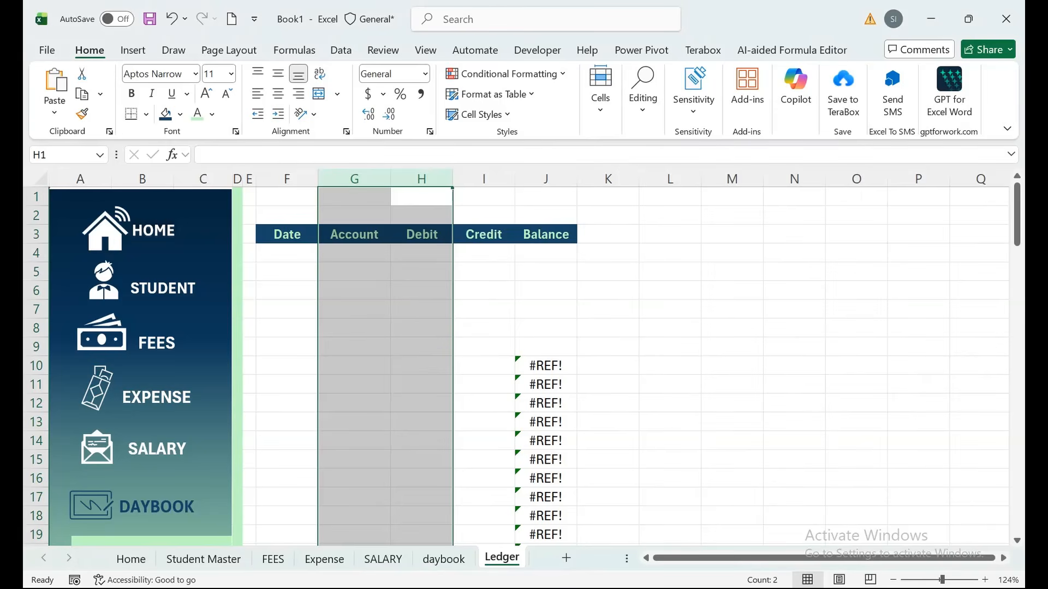
click(546, 365)
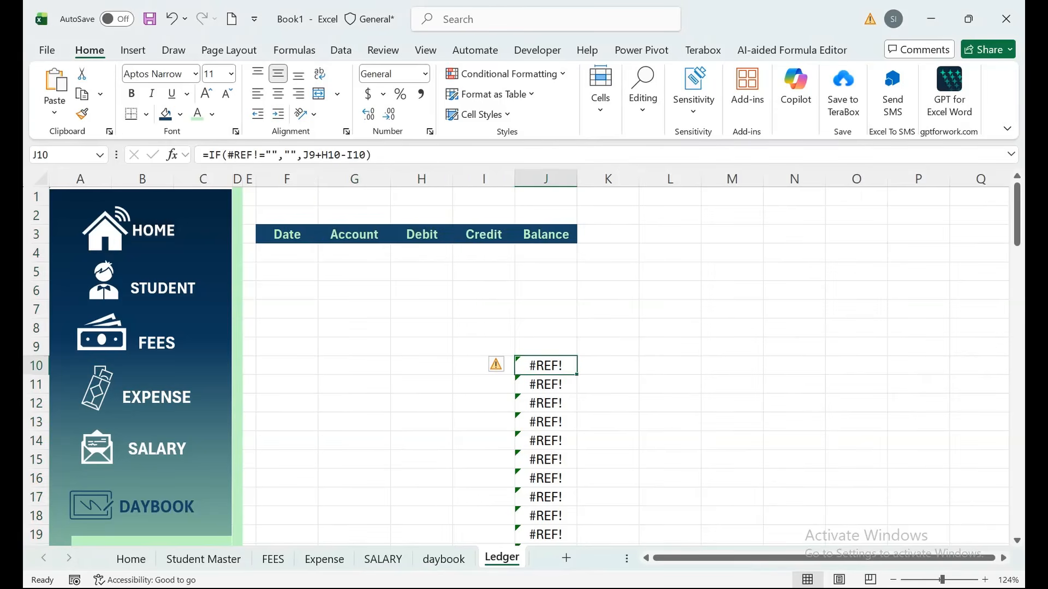
key(ctrl+shift+Down)
key(Delete)
key(Up)
key(Up)
key(Up)
key(Up)
key(Up)
key(Up)
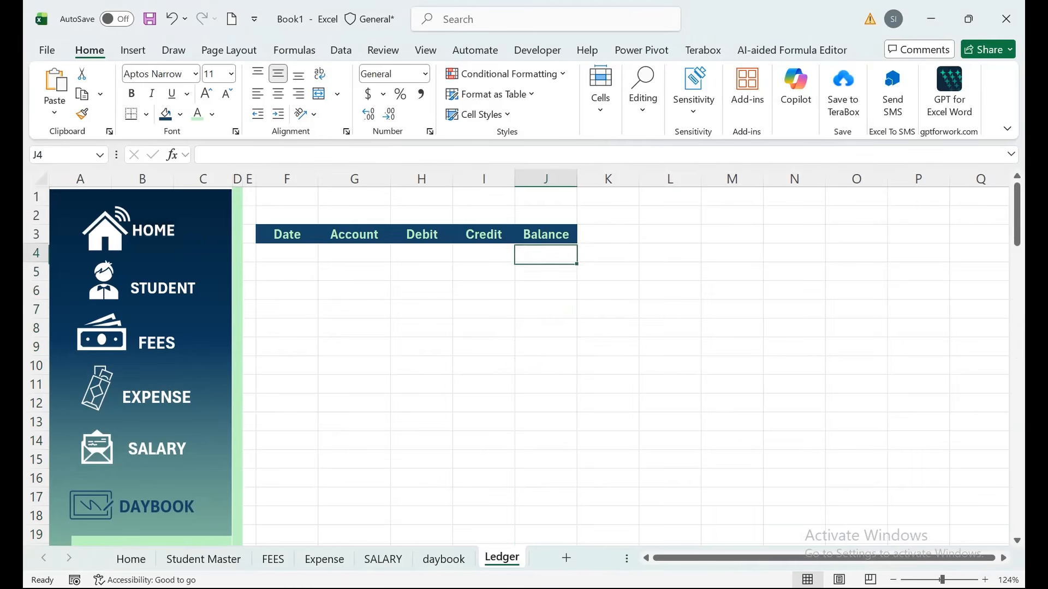
key(Left)
key(Left)
key(Left)
key(Left)
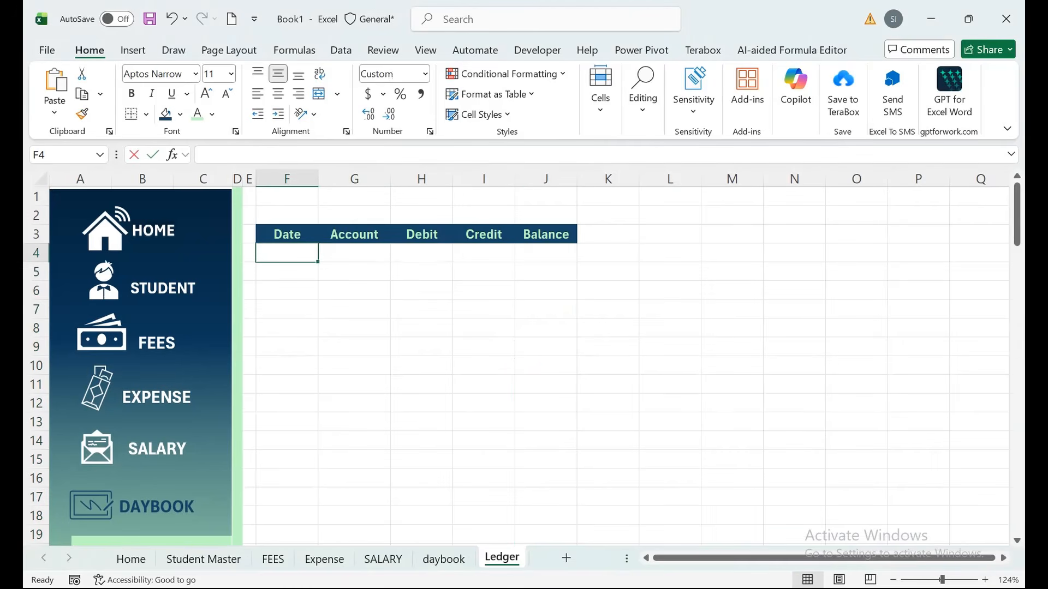
Begin the formula =FILTER(CHOOSE({1,2,3,4}, in Ledger cell F4.
text(=filter)
key(Tab)
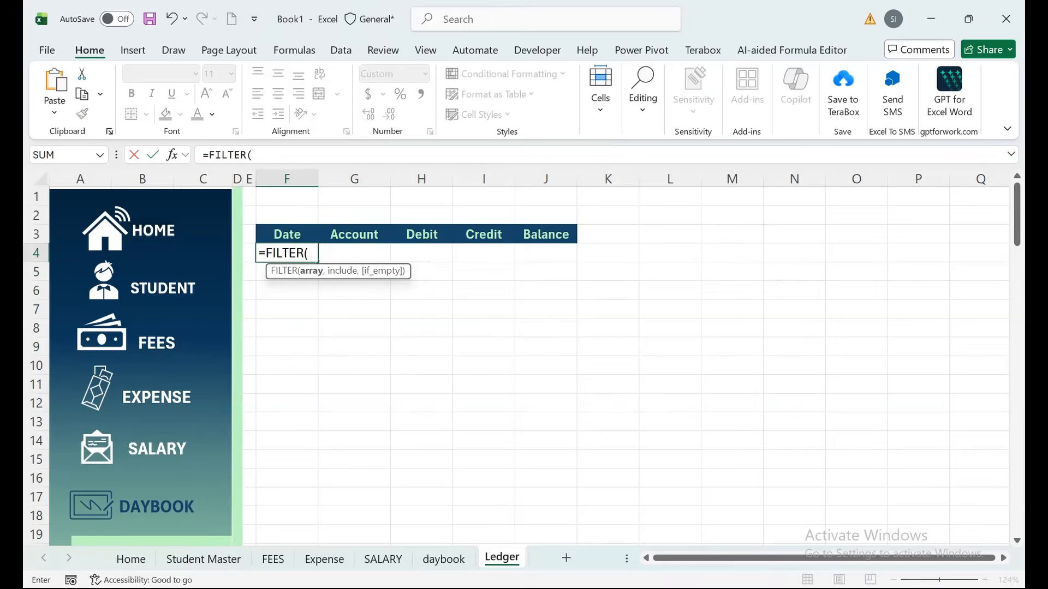
text(cho)
key(Tab)
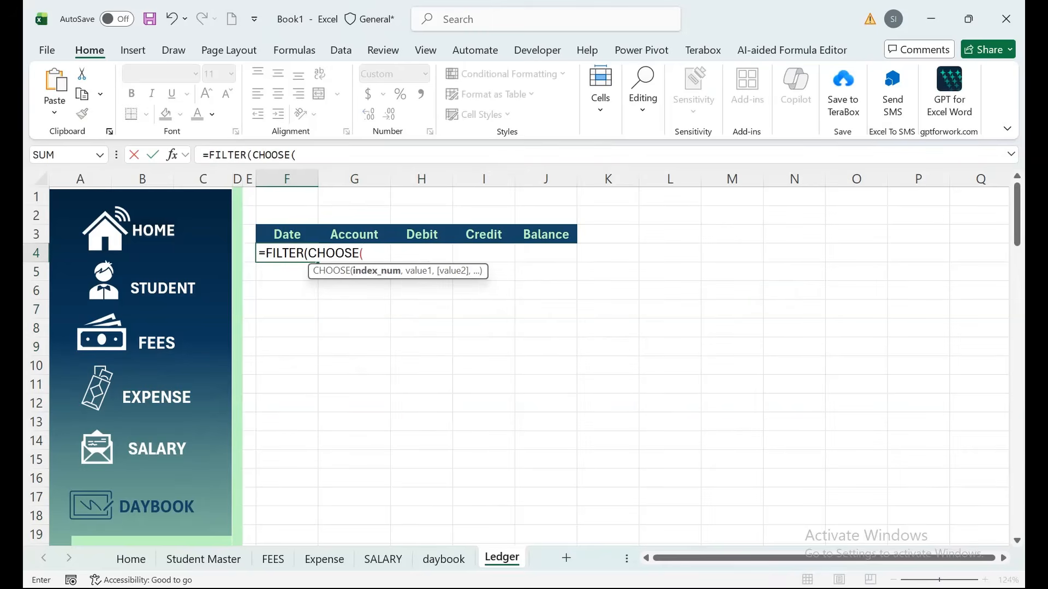
text({1,2,3,4})
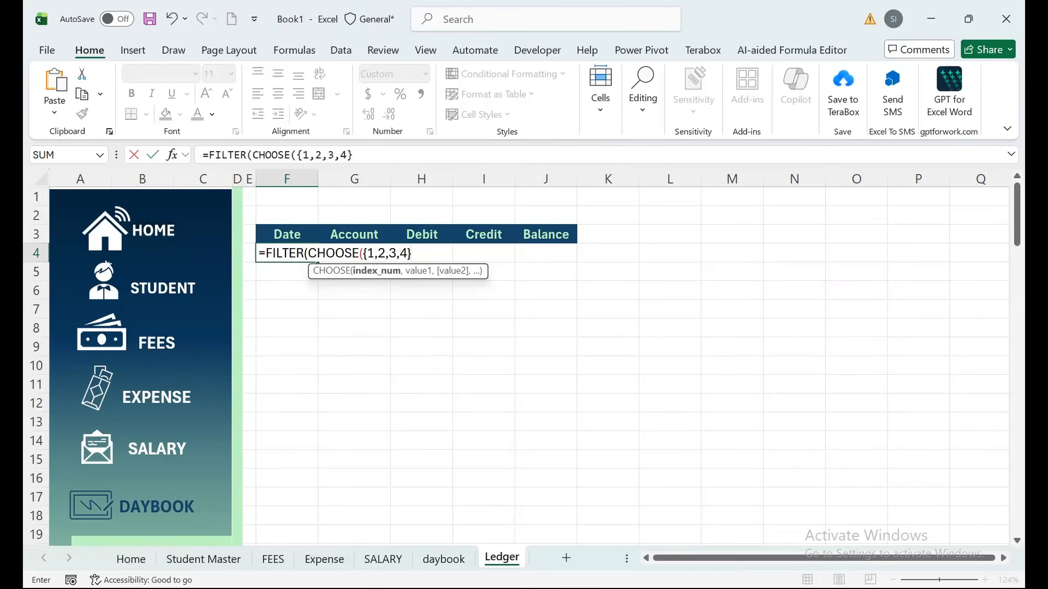
text(,)
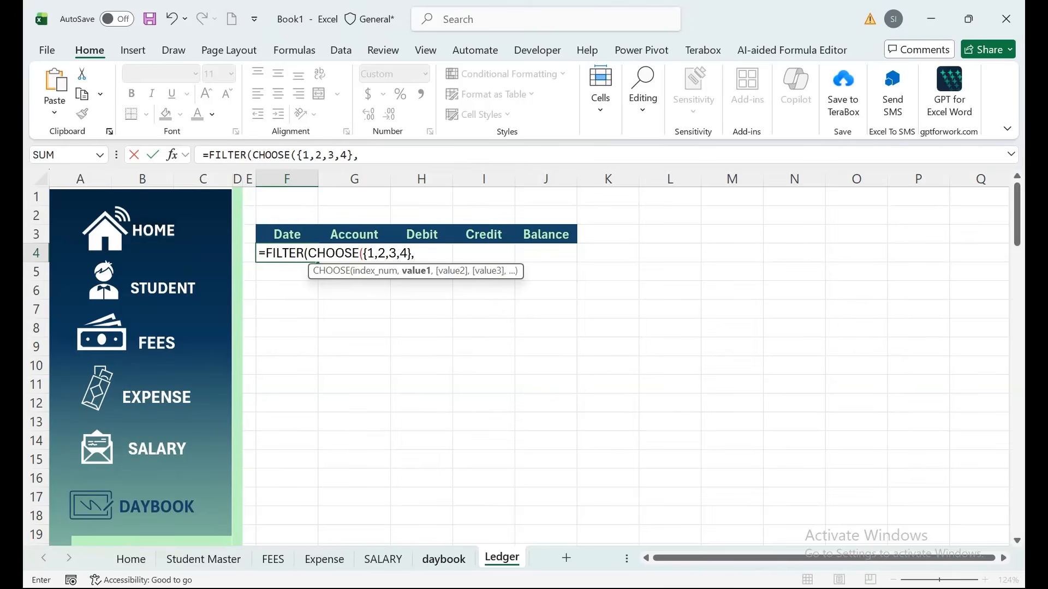
Add the daybook Date range F4:F100 as the first CHOOSE argument.
click(444, 559)
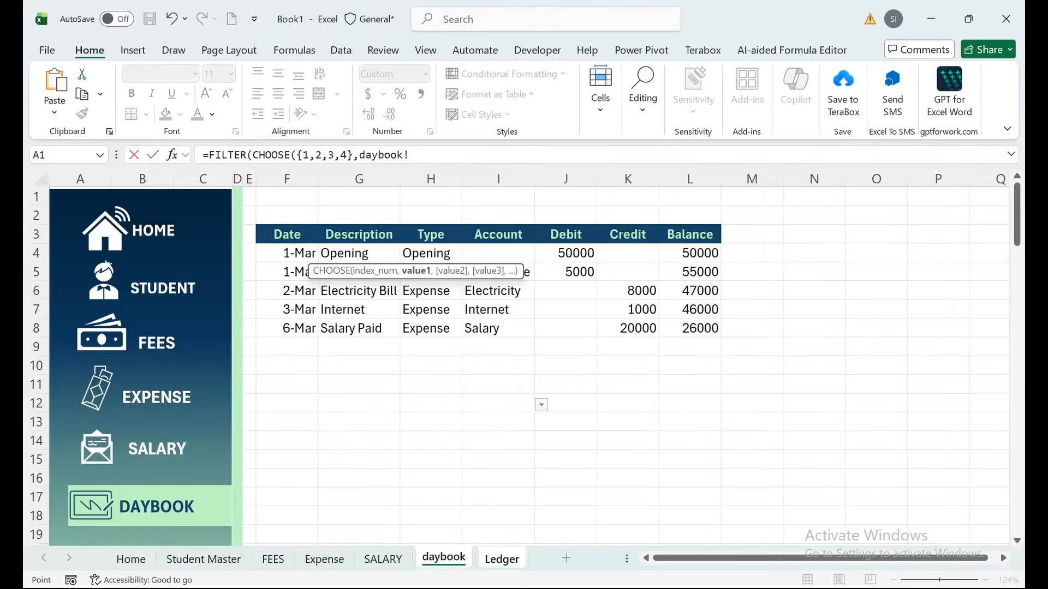
drag(287, 253, 286, 328)
key(ctrl+shift+Down)
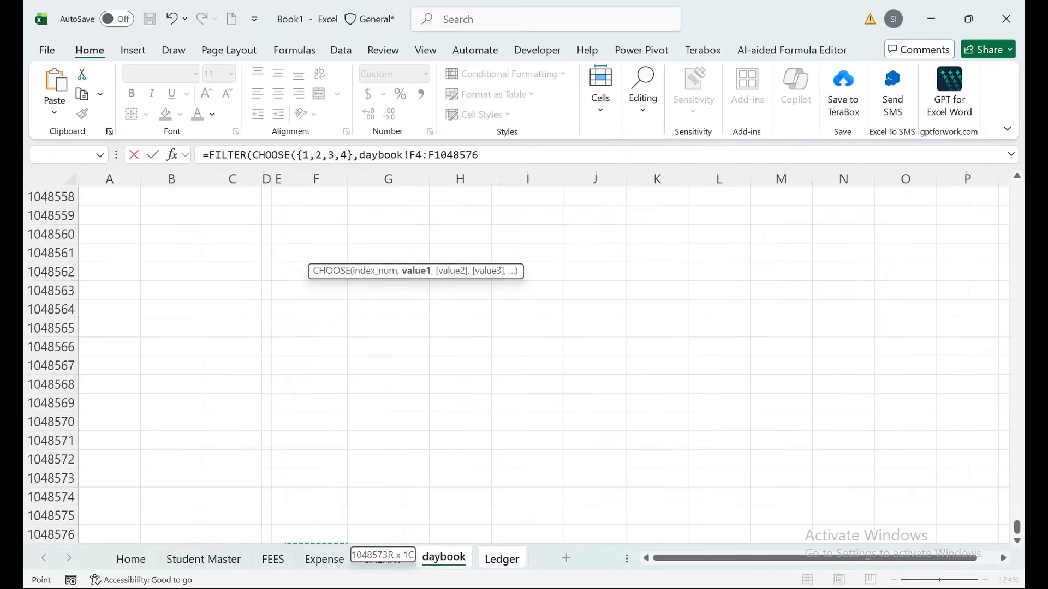
key(ctrl+Up)
key(Down)
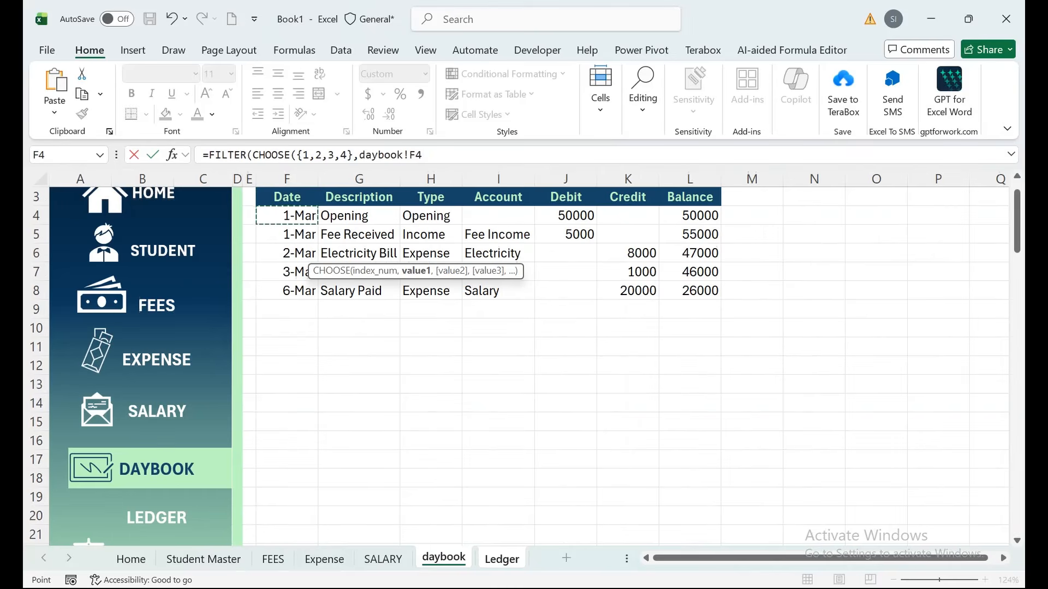
key(ctrl+shift+Down)
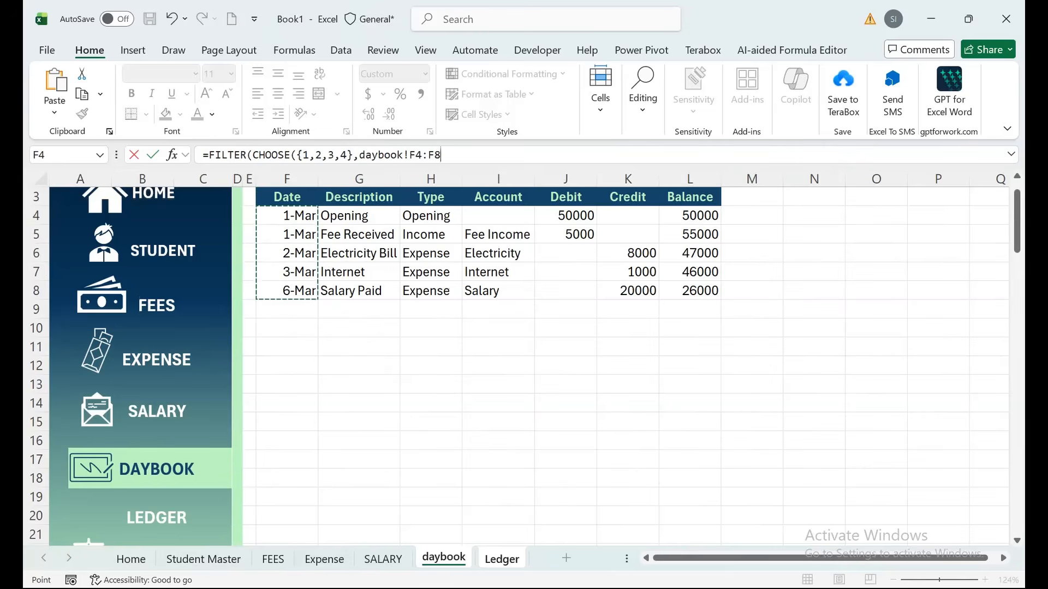
drag(441, 155, 434, 155)
text(100)
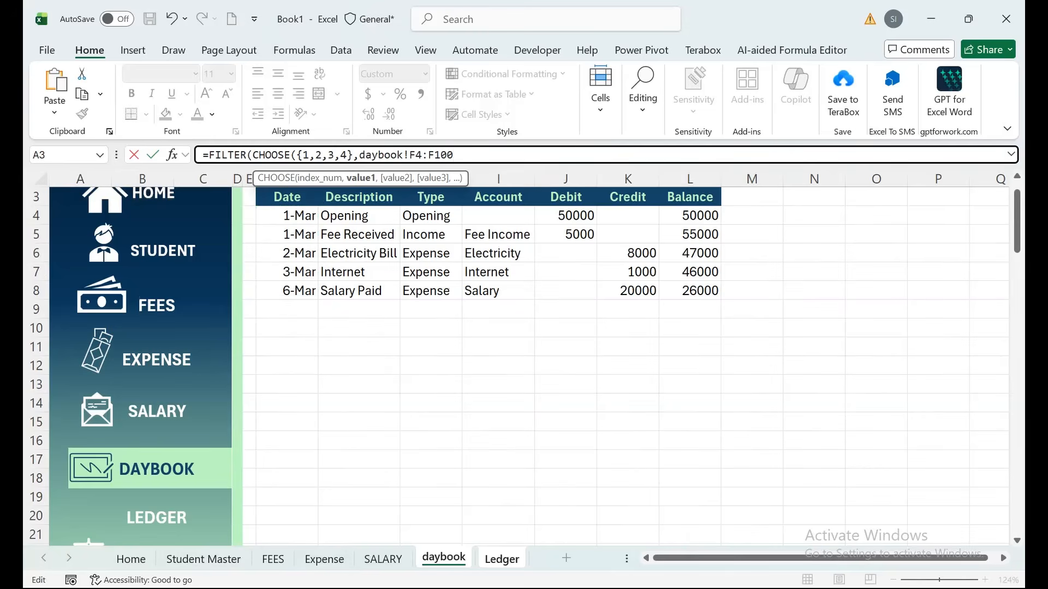
text(,)
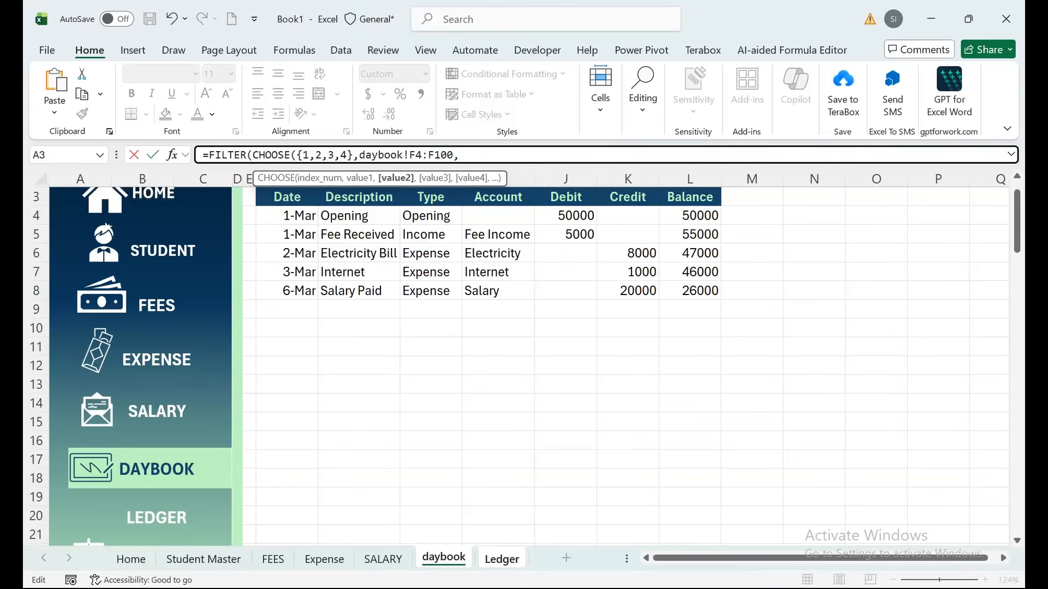
Add daybook ranges I4:I100, J4:J100 and K4:K100, closing the CHOOSE.
drag(498, 216, 523, 295)
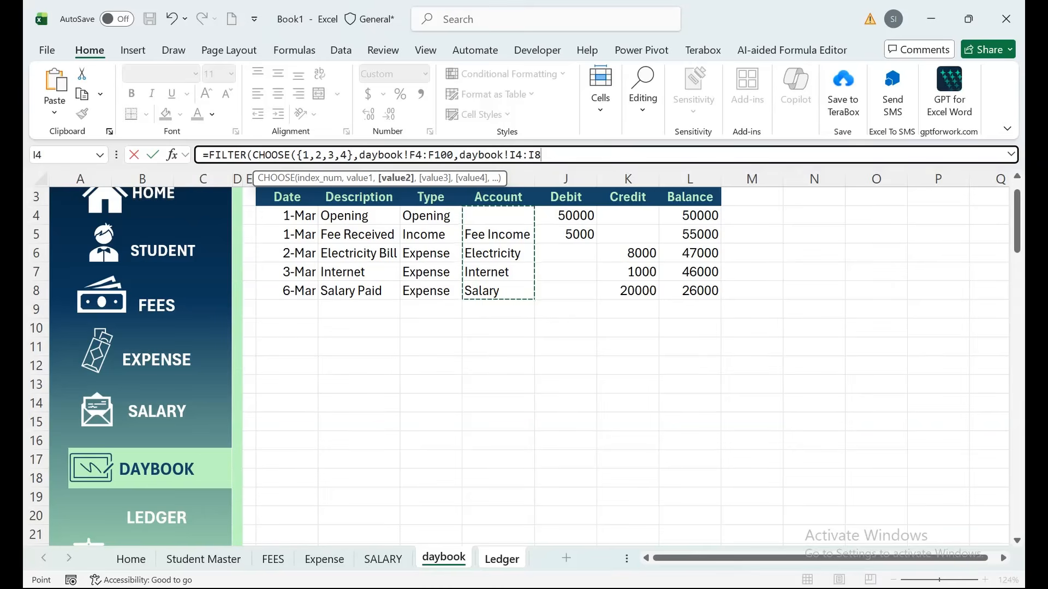
click(537, 155)
text(100,)
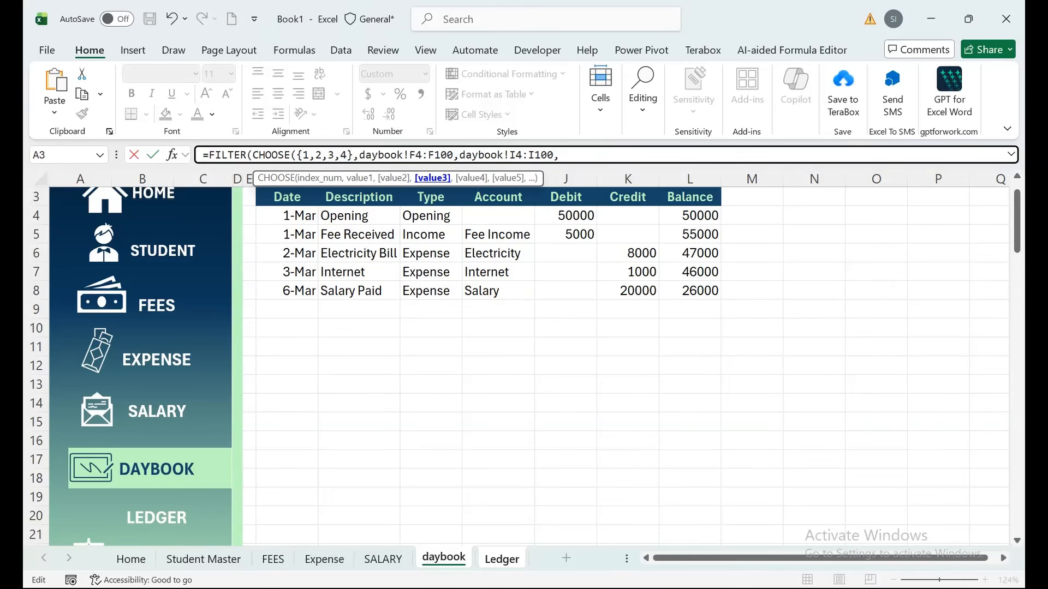
drag(566, 215, 573, 291)
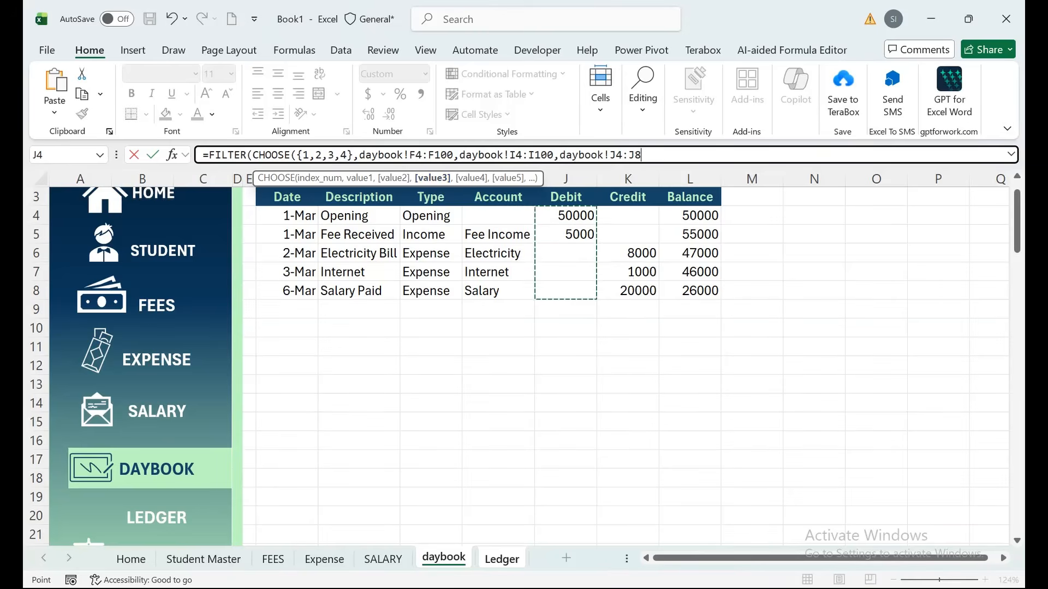
drag(641, 155, 635, 155)
text(0)
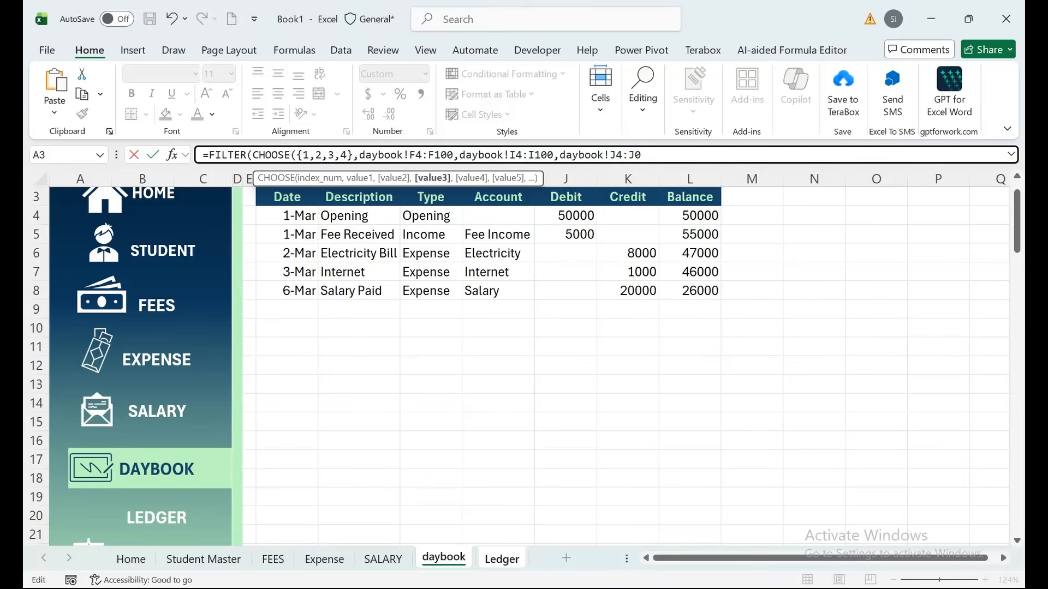
key(BackSpace)
text(100,)
drag(627, 215, 633, 291)
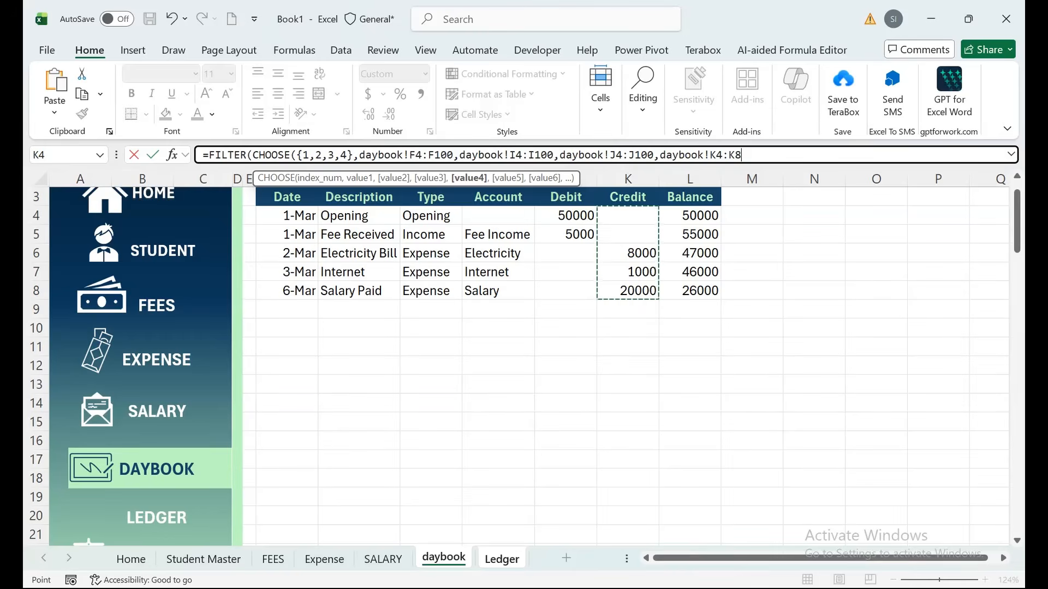
key(BackSpace)
text(100)
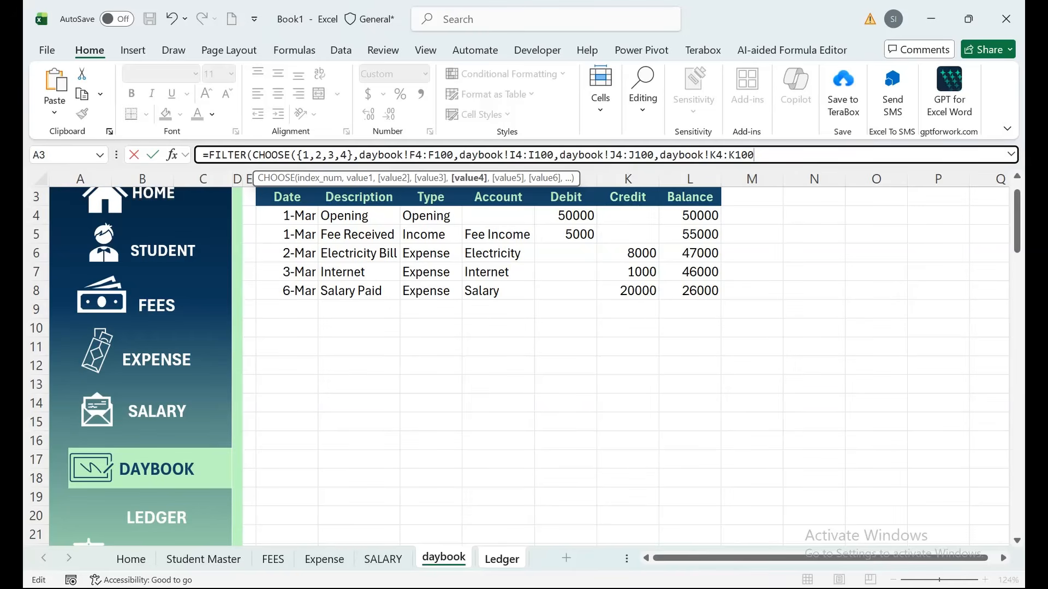
text())
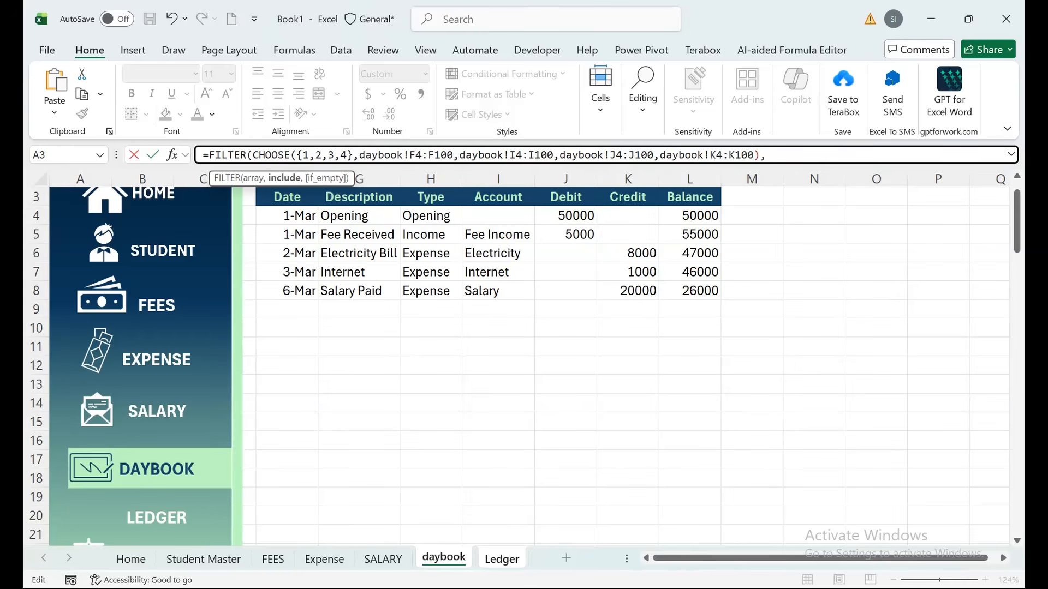
text(,)
Set the FILTER condition to daybook I4:I100<>"" and commit the formula.
drag(498, 215, 498, 290)
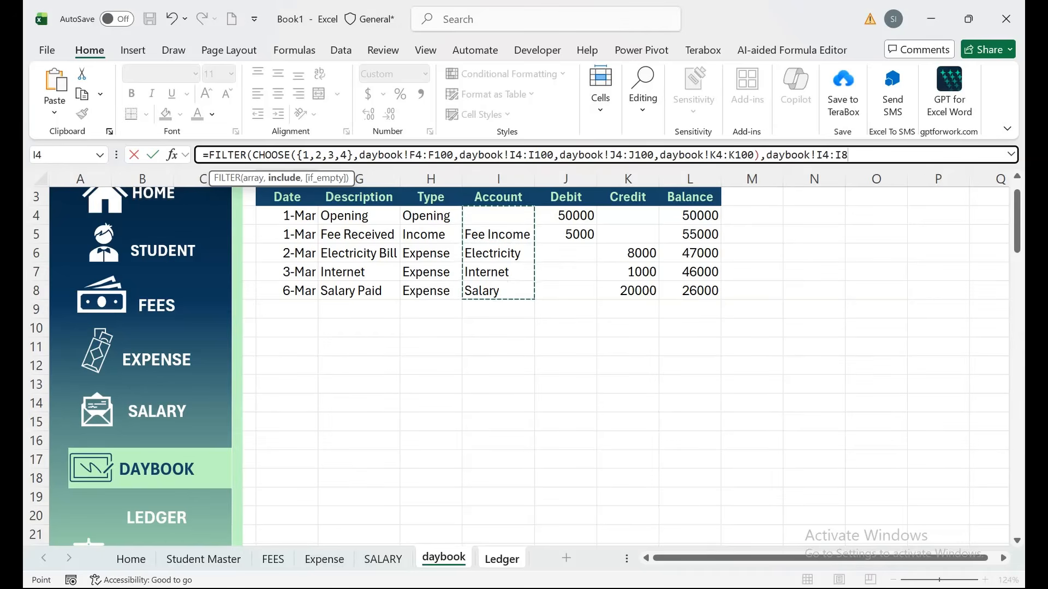
drag(848, 155, 841, 155)
text(100)
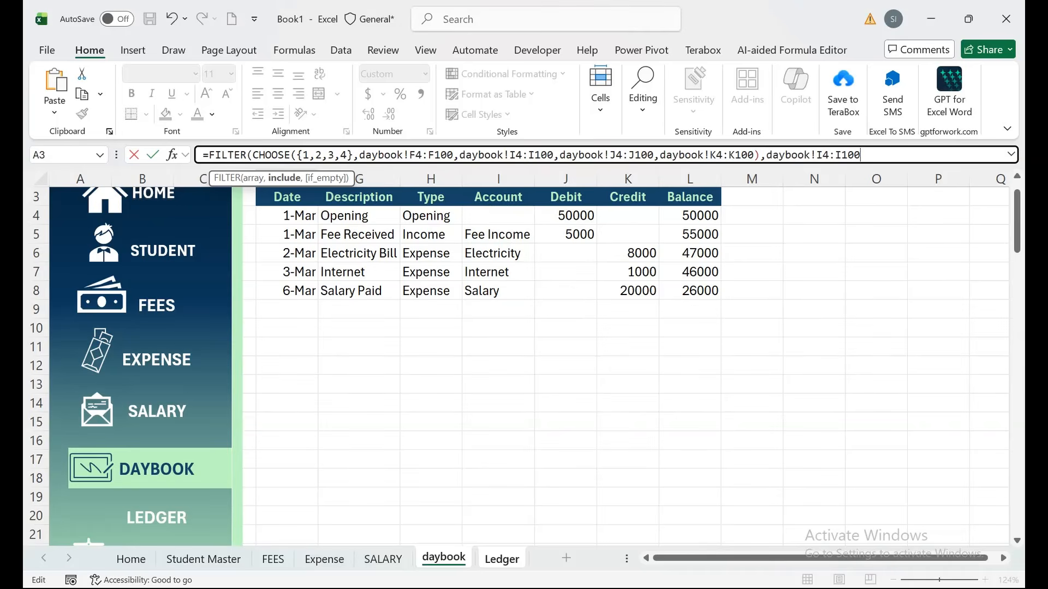
text(<>""))
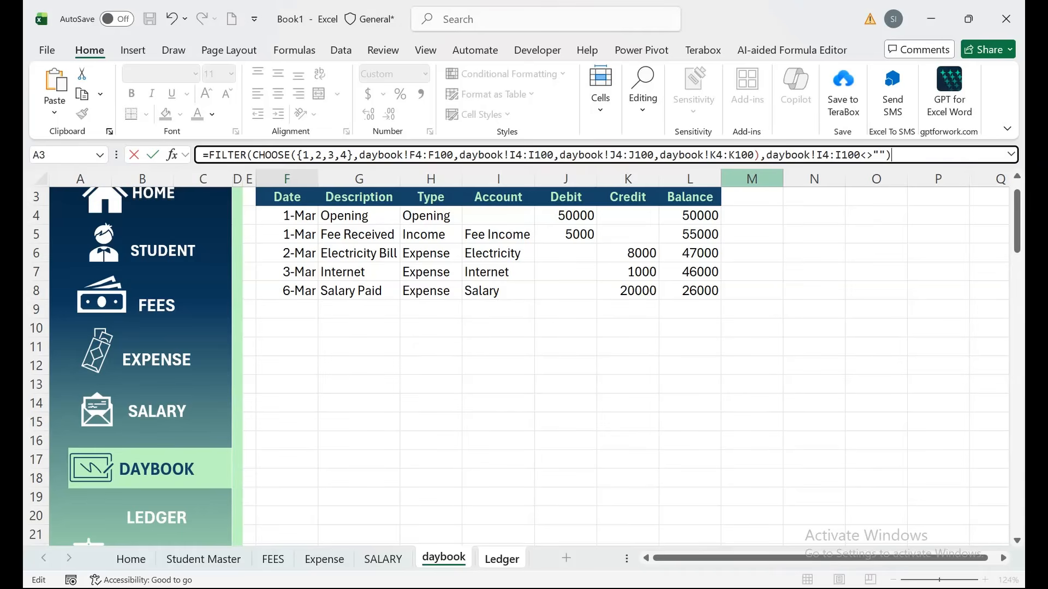
key(Return)
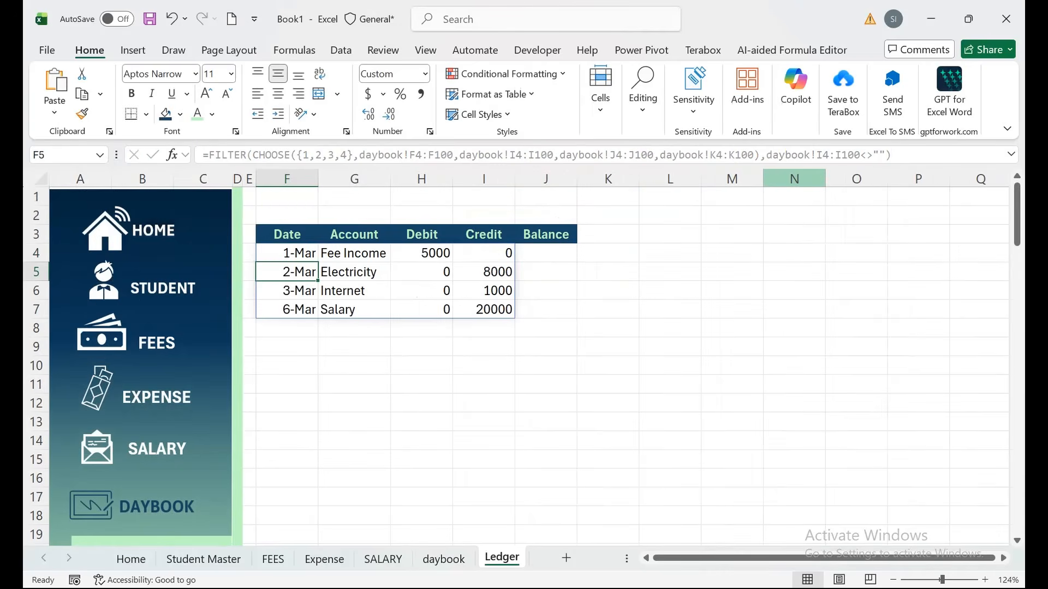
Compare the Ledger's dates and credits with the daybook's Description heading.
drag(286, 253, 286, 291)
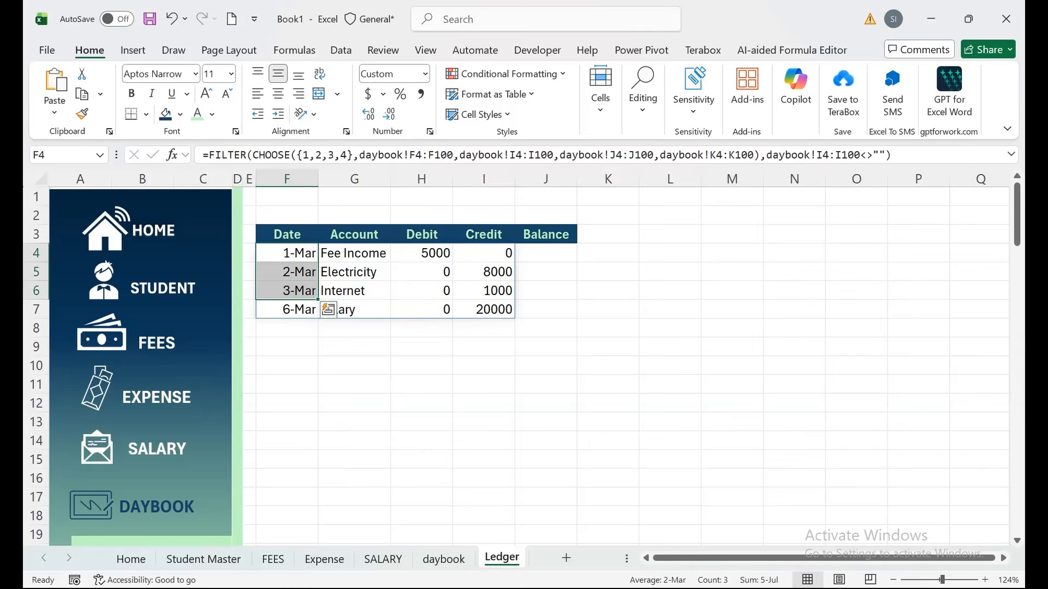
key(ctrl+Page_Up)
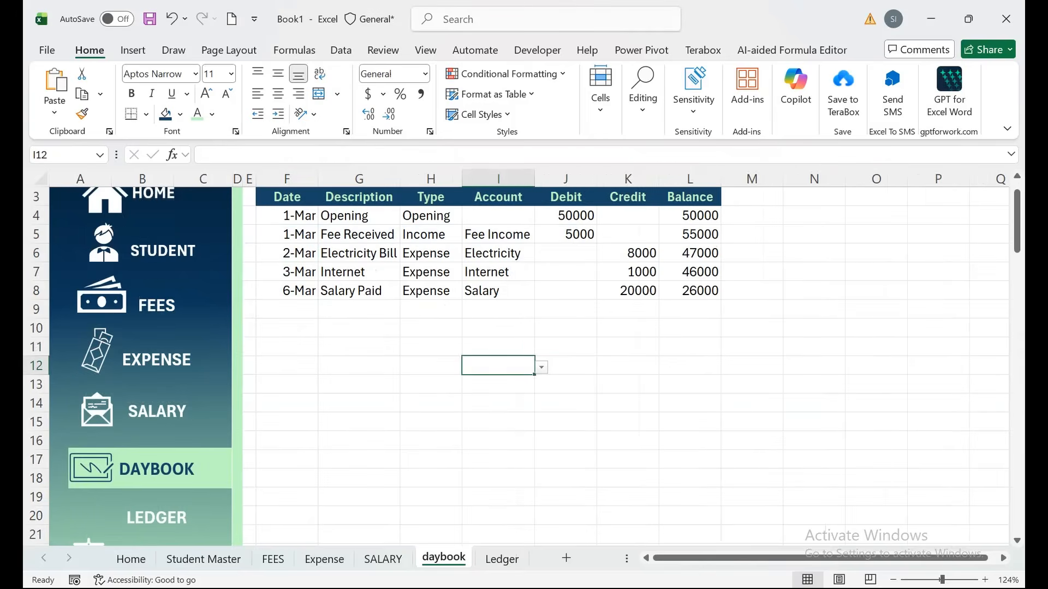
drag(566, 347, 431, 183)
click(358, 234)
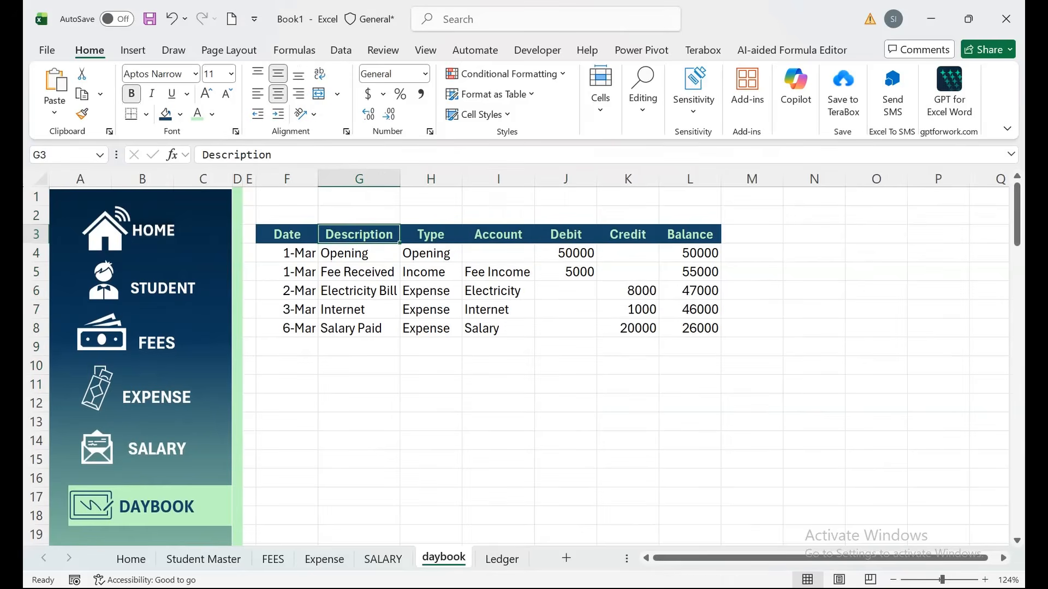
key(ctrl+Page_Down)
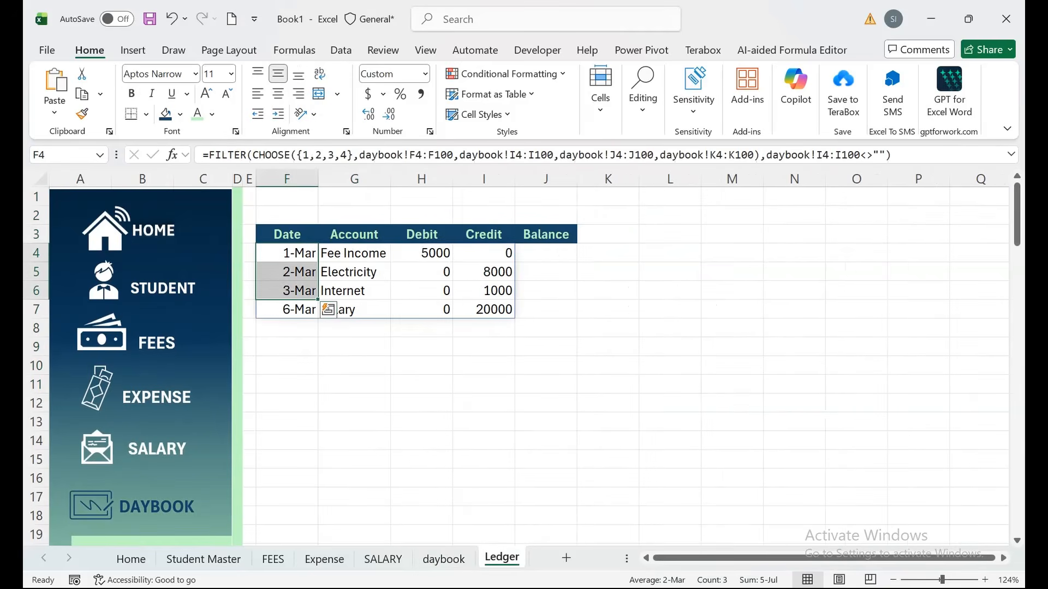
click(483, 272)
click(484, 253)
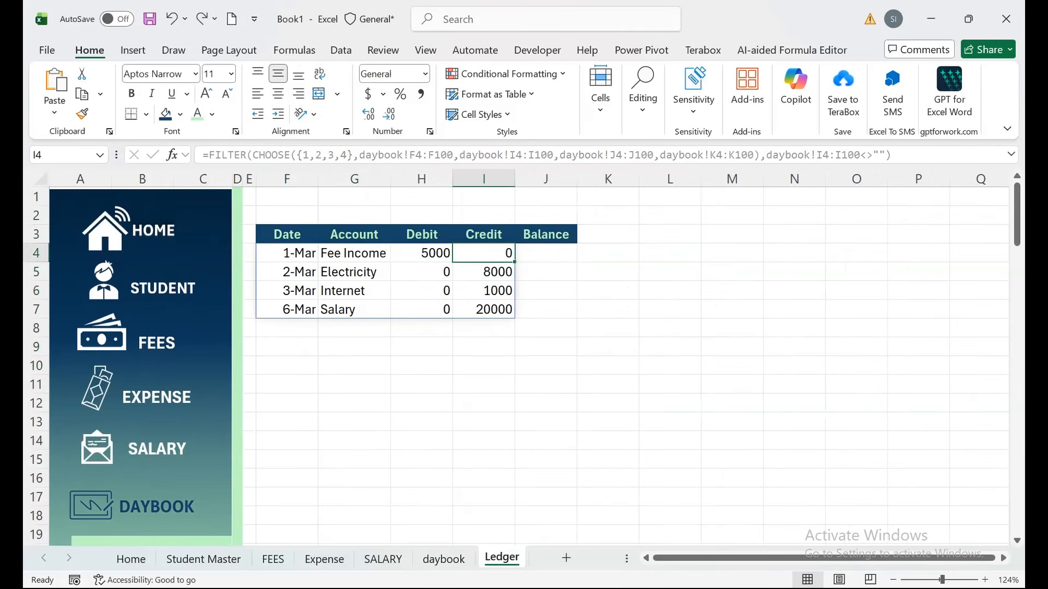
drag(483, 478, 483, 517)
Clear the Balance header from Ledger column J, then return to the daybook sheet.
drag(484, 347, 432, 184)
right_click(536, 178)
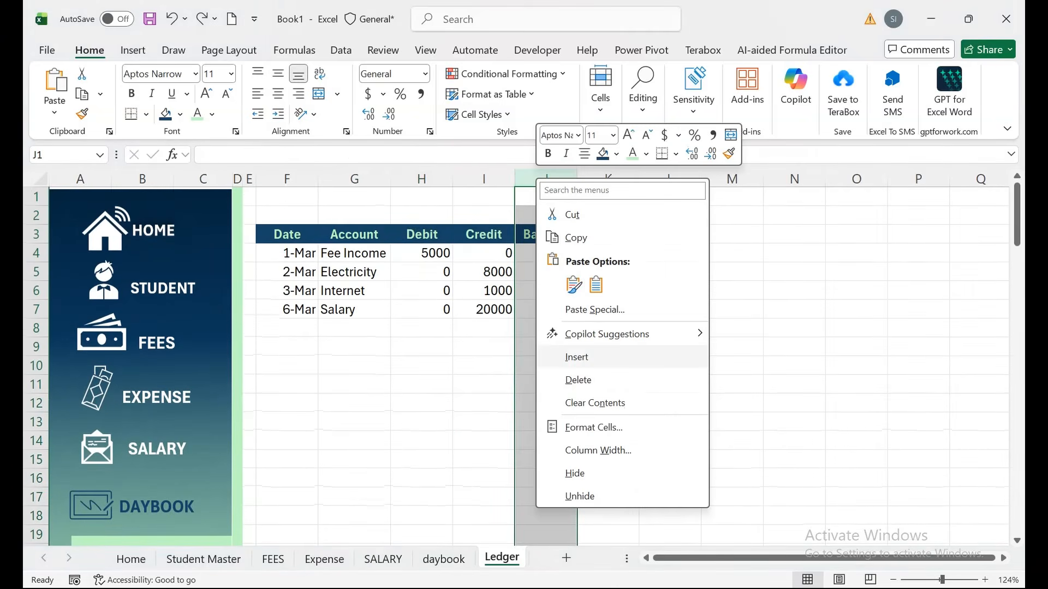
click(577, 380)
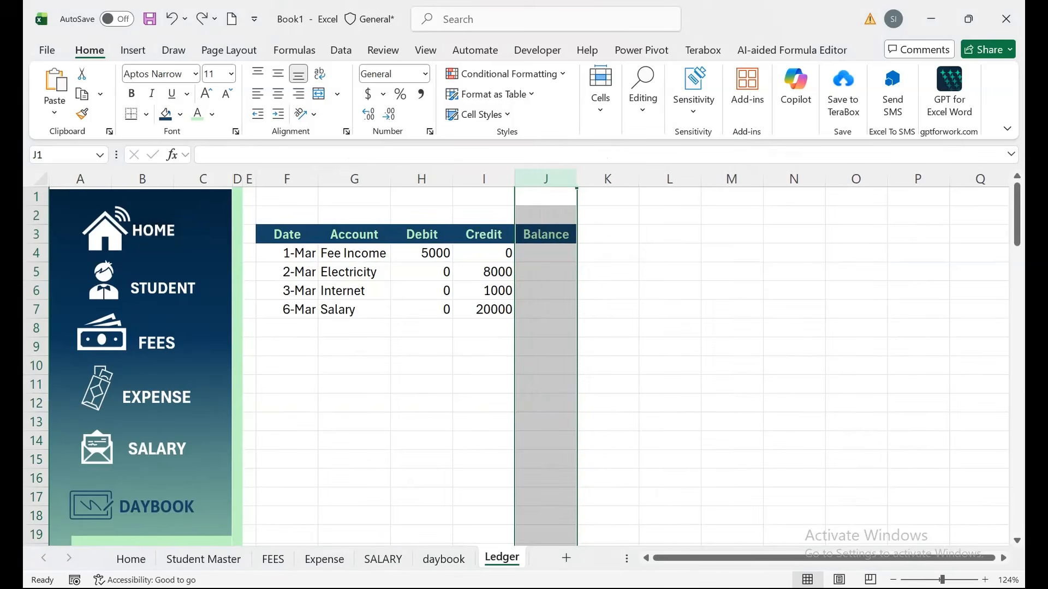
drag(1016, 214, 1016, 225)
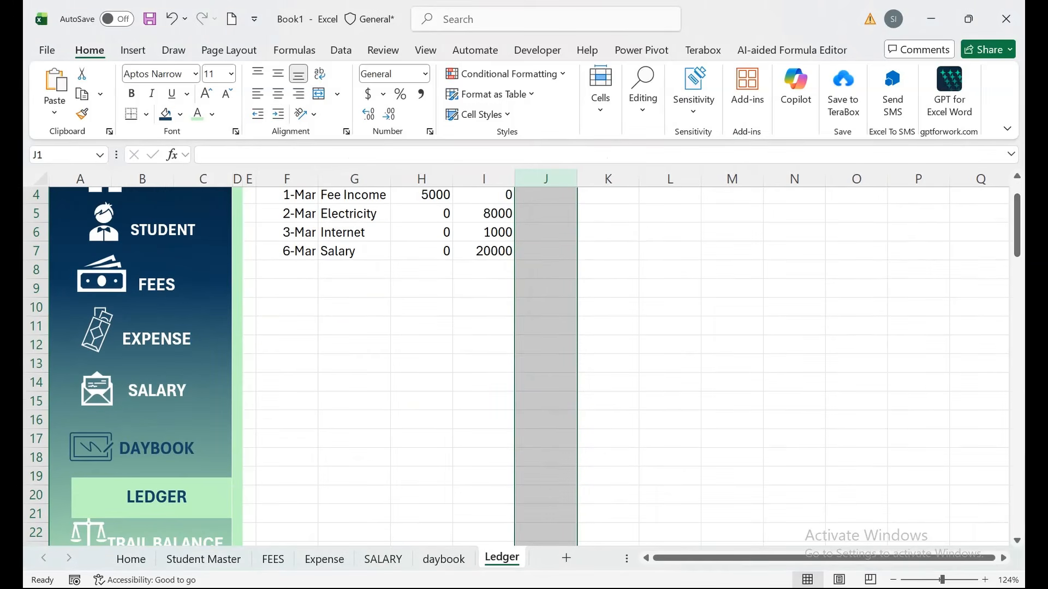
click(354, 419)
drag(1017, 225, 1016, 232)
drag(1017, 225, 1016, 214)
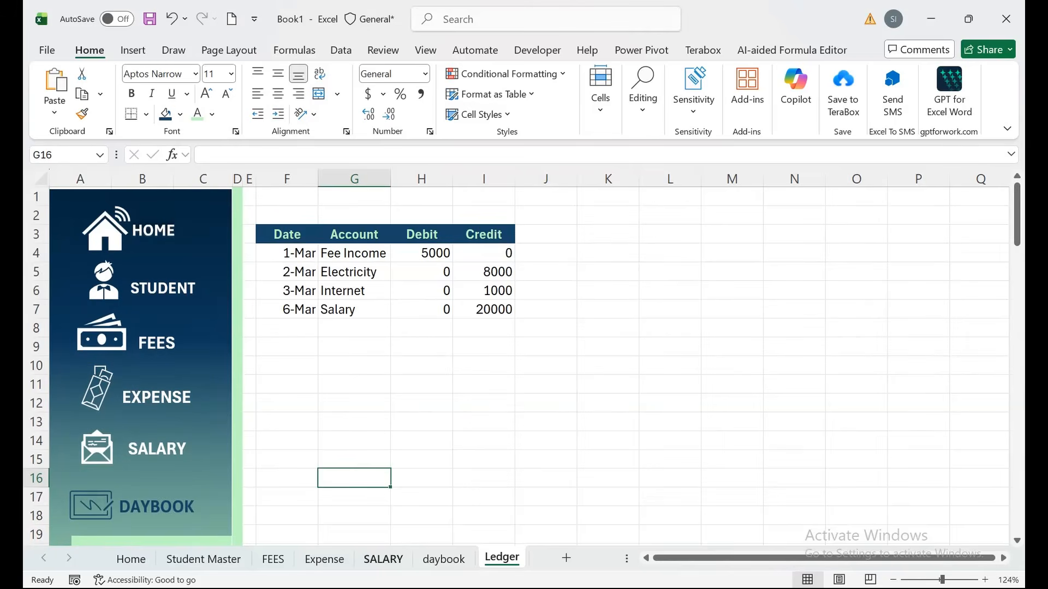
click(444, 558)
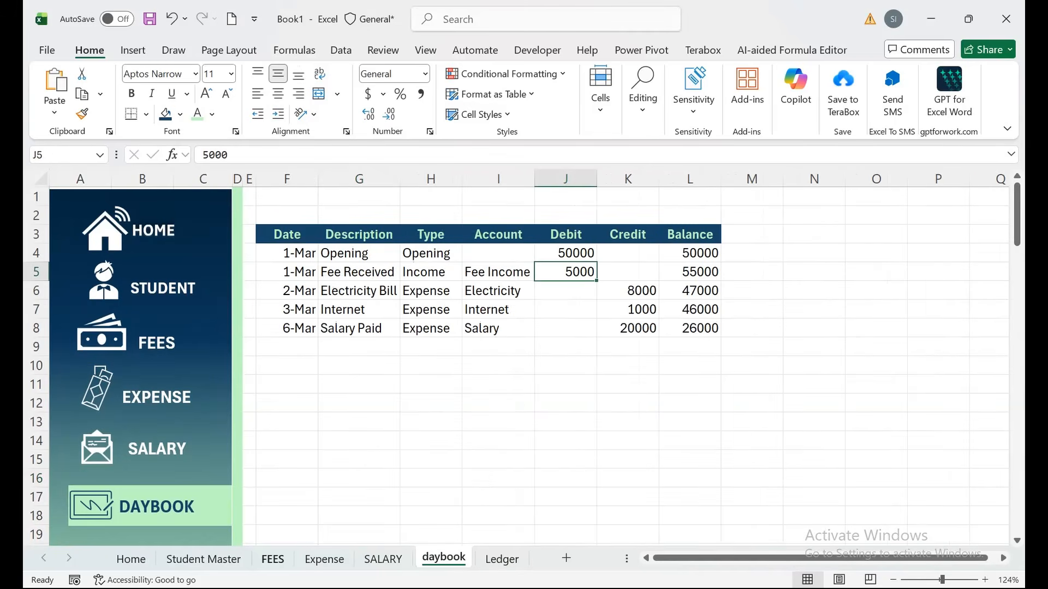
On FEES, untick April for ST-001 to ST-003 and May for ST-002.
click(273, 559)
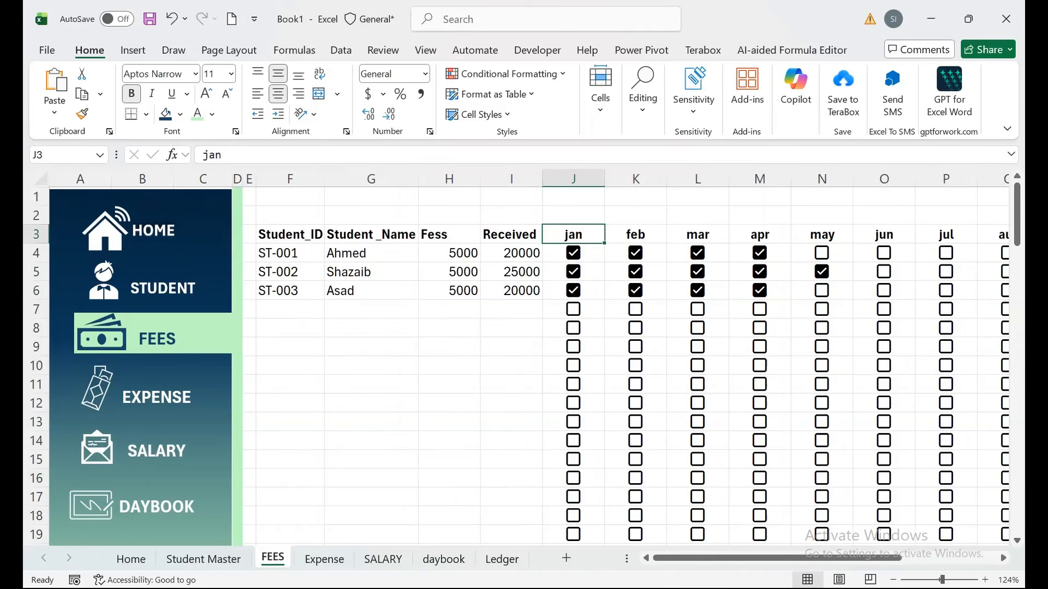
key(Right)
key(Right)
key(Right)
key(Down)
key(space)
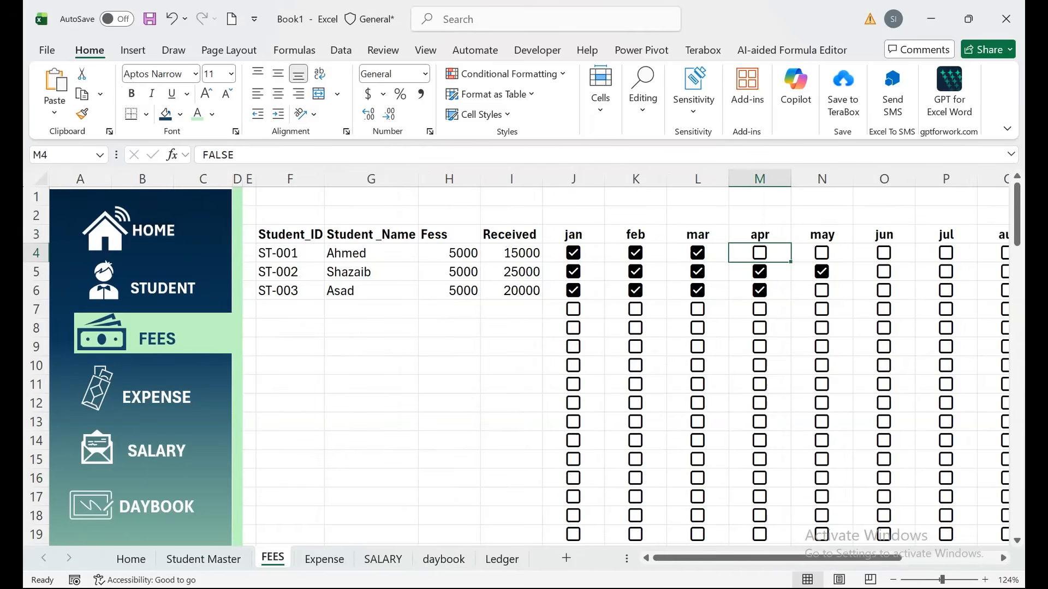
key(Down)
key(space)
key(Down)
key(space)
key(Right)
key(Up)
key(space)
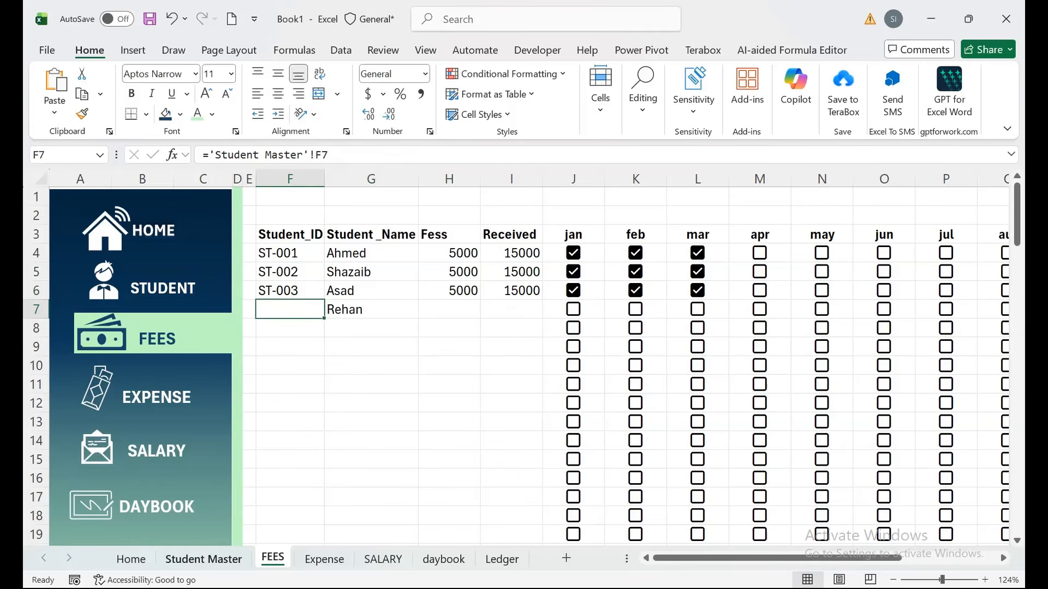
Enter the new student's name and father's name in row 7 of Student Master.
click(203, 559)
click(371, 315)
text(Rehan)
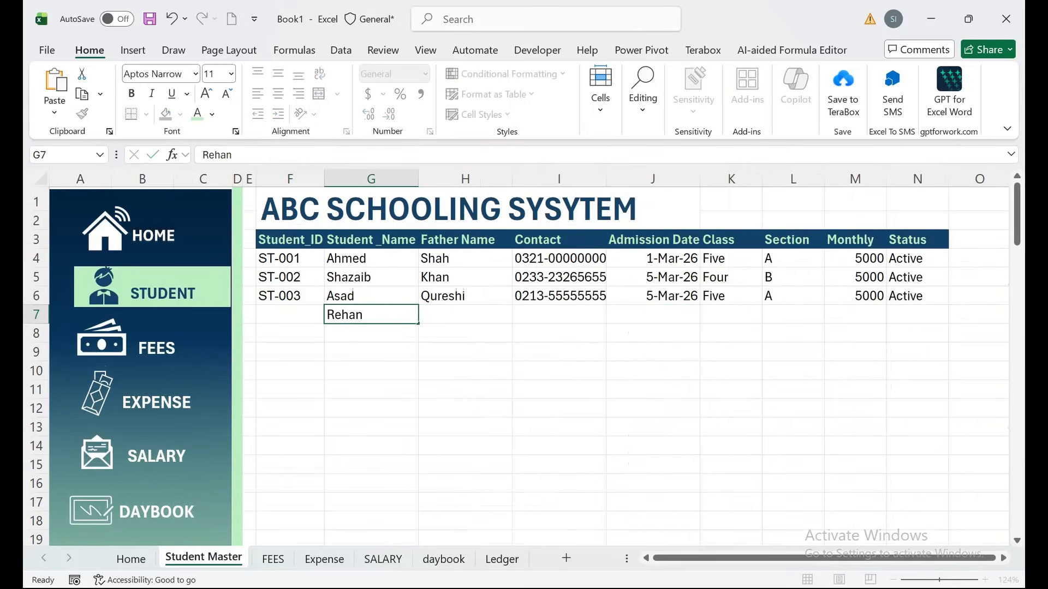
key(Tab)
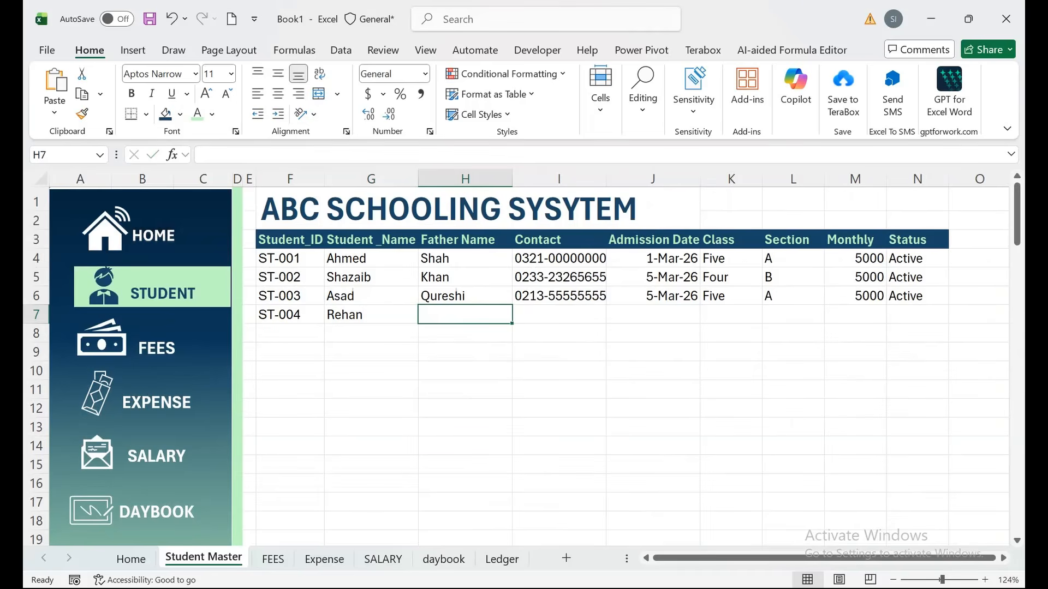
text(I)
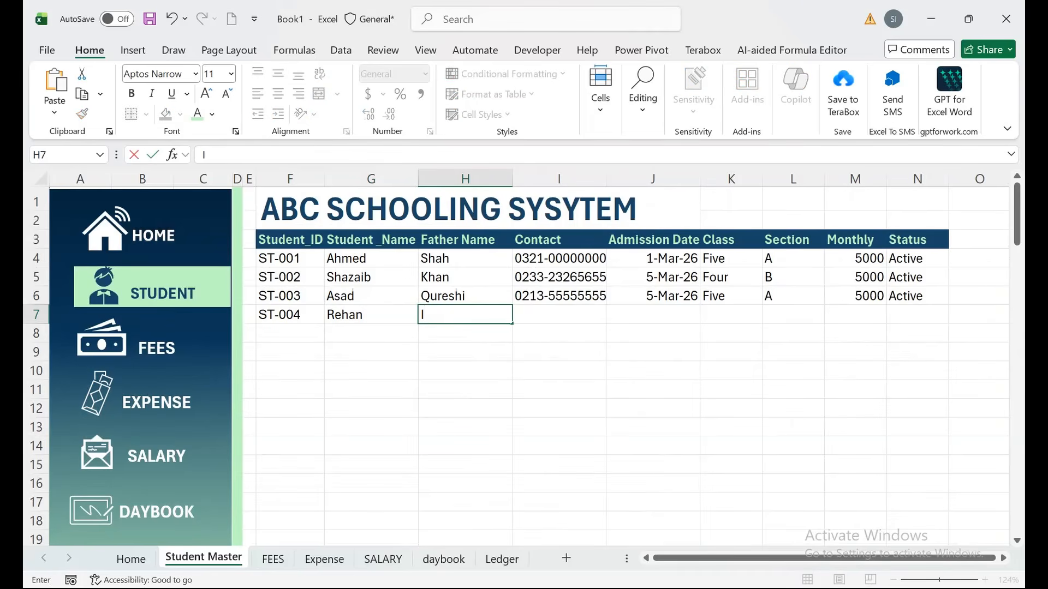
text(rtiza)
key(Tab)
Fill the new student's contact down from row 6 and change its last digits.
key(Up)
key(shift+Down)
key(ctrl+d)
key(Down)
key(F2)
key(BackSpace)
key(BackSpace)
text(22)
key(Tab)
key(Up)
key(shift+Down)
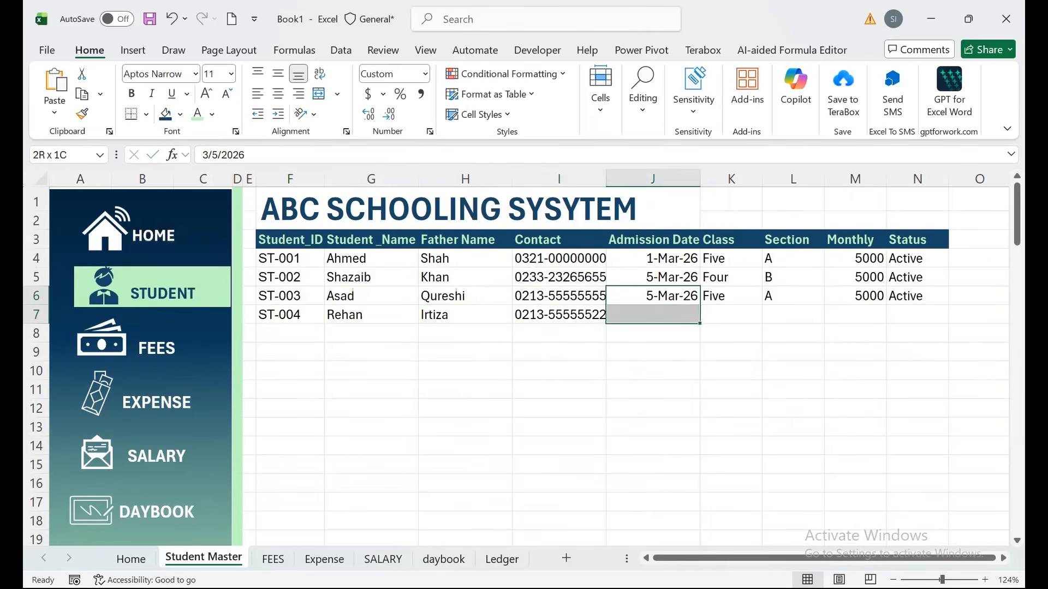
key(ctrl+d)
Fill the admission date, class, section, monthly fee and status down from row 6.
key(Right)
key(shift+Down)
key(ctrl+d)
key(Right)
key(shift+Down)
key(ctrl+d)
key(Right)
key(shift+Down)
key(ctrl+d)
key(Right)
key(shift+Down)
key(ctrl+d)
key(Down)
scroll(522, 357, right, 1)
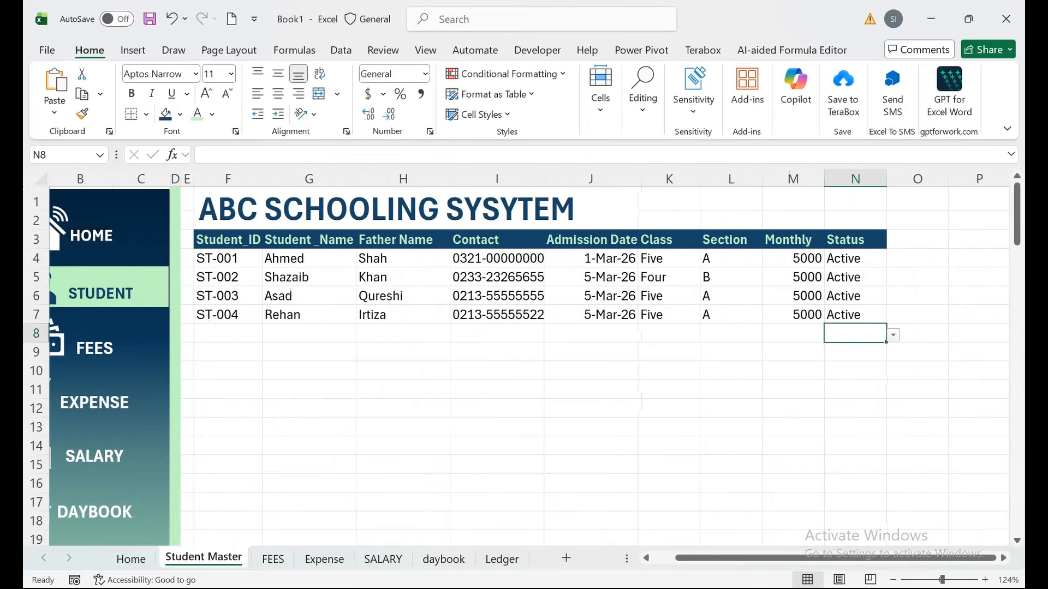
drag(497, 390, 44, 465)
click(371, 408)
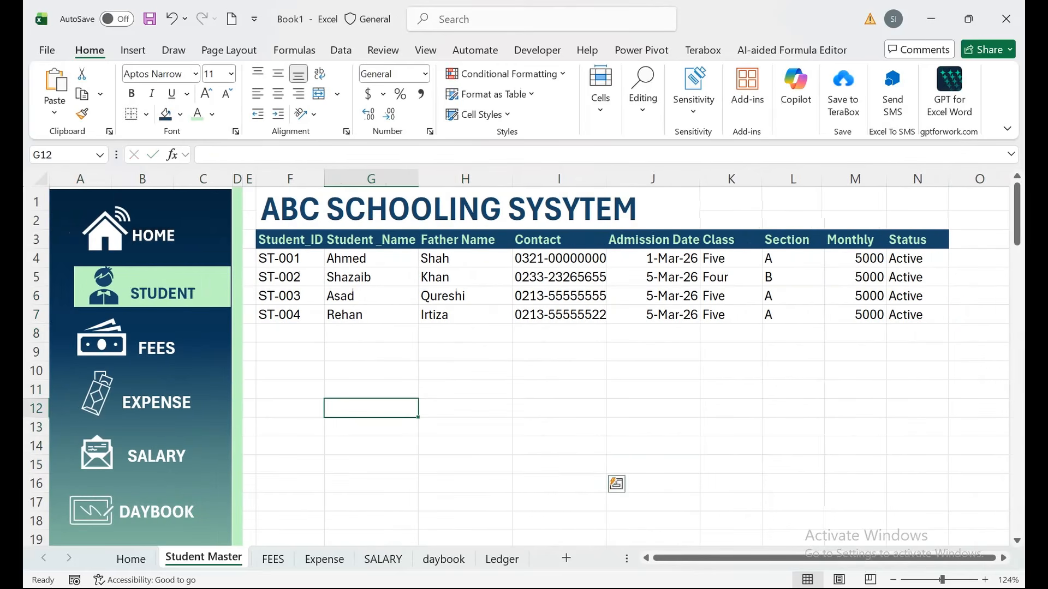
Tick ST-004's jan, feb and mar fees on FEES and clear the daybook's Fee Received debit.
key(ctrl+Page_Down)
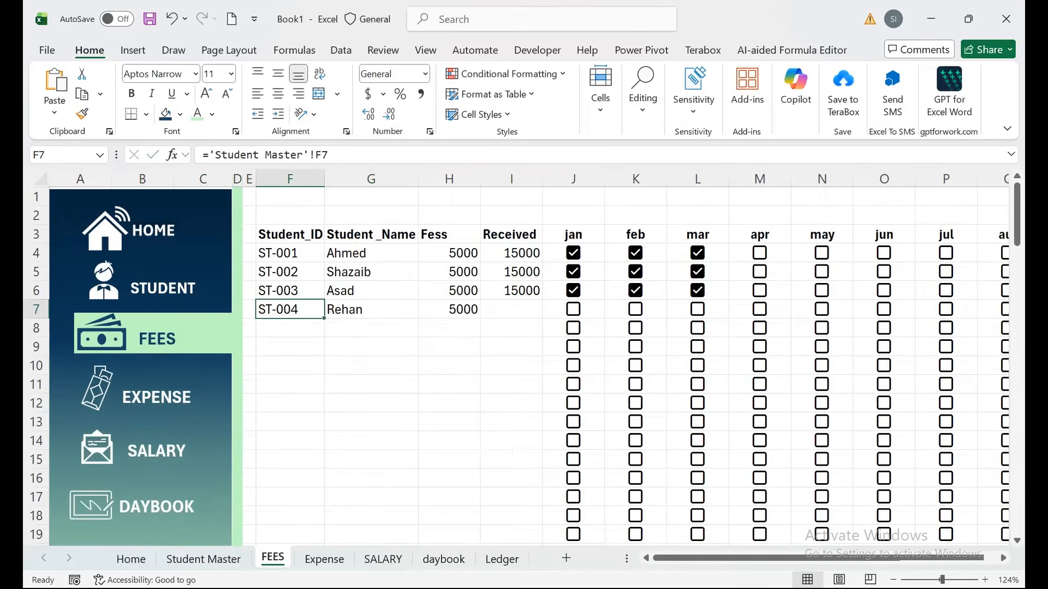
click(511, 309)
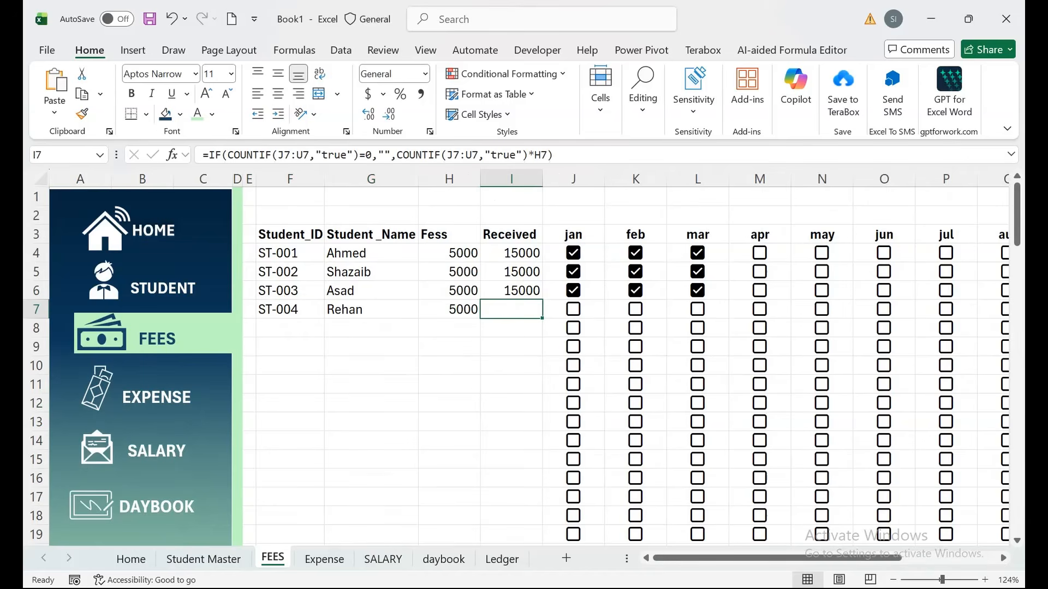
click(573, 310)
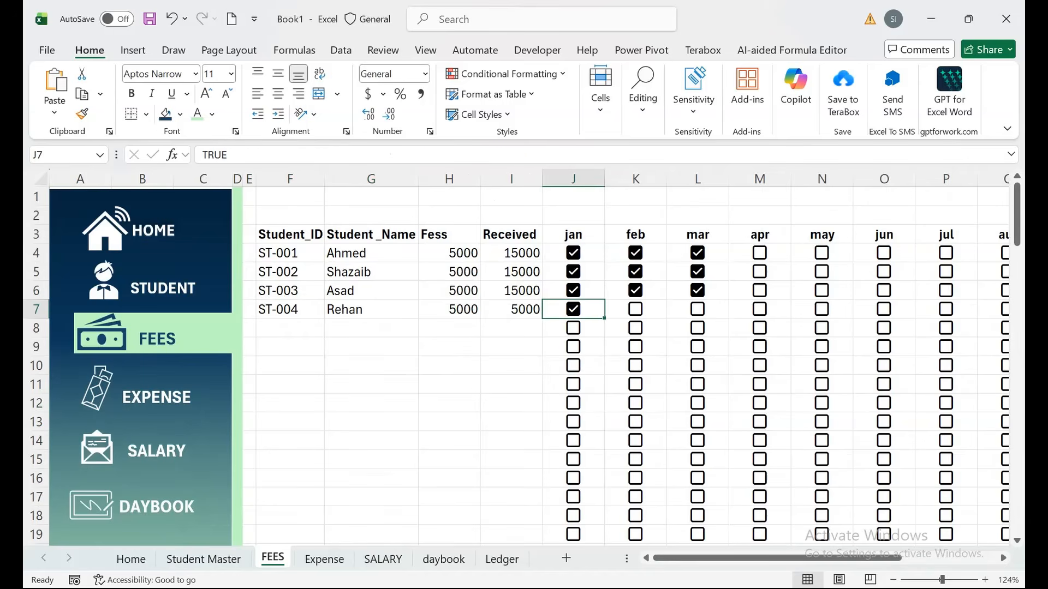
click(635, 309)
click(698, 310)
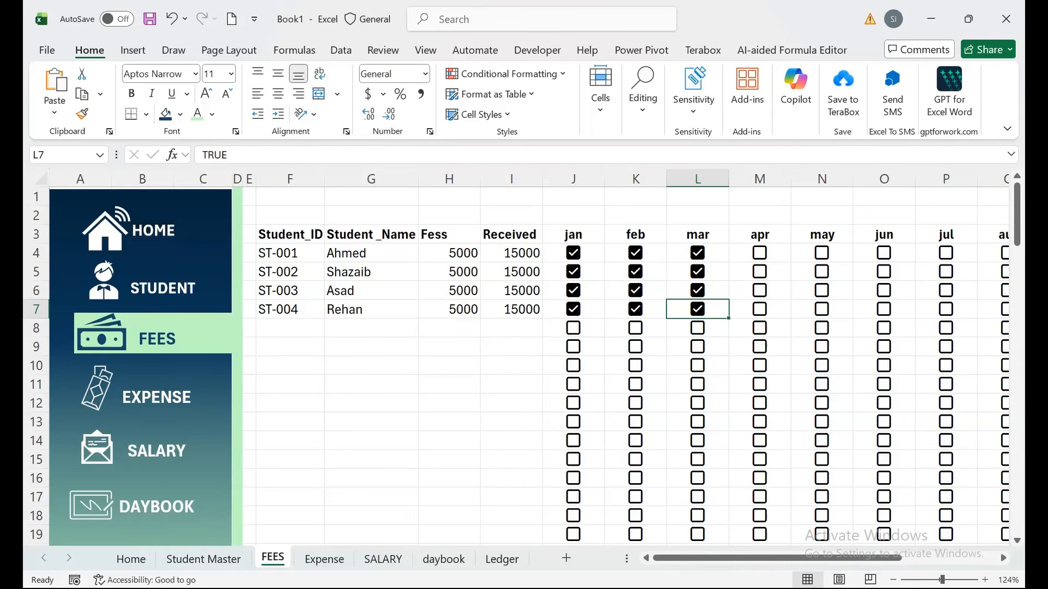
click(371, 328)
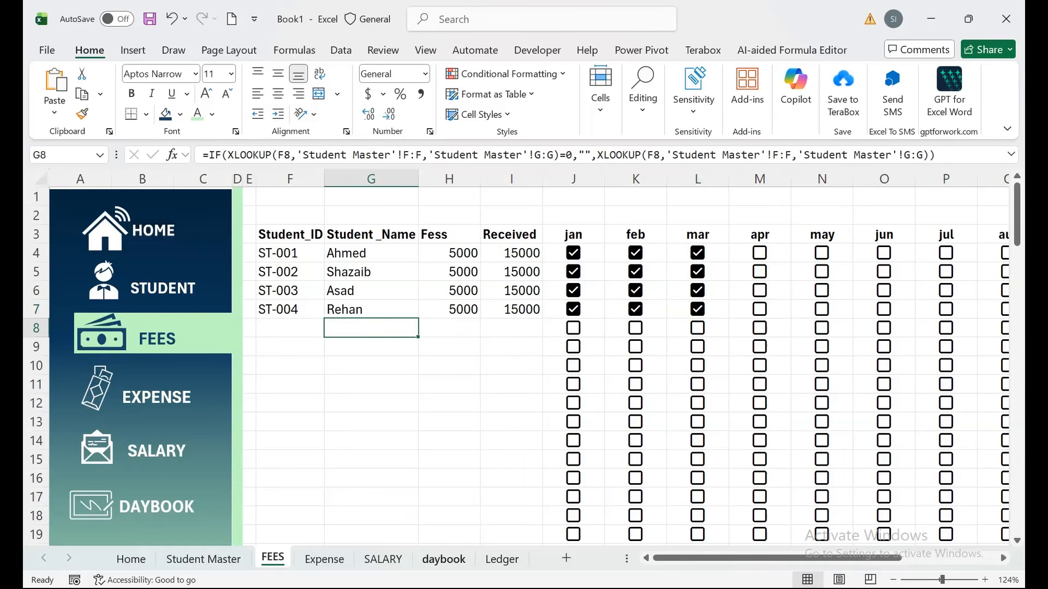
click(444, 559)
key(Delete)
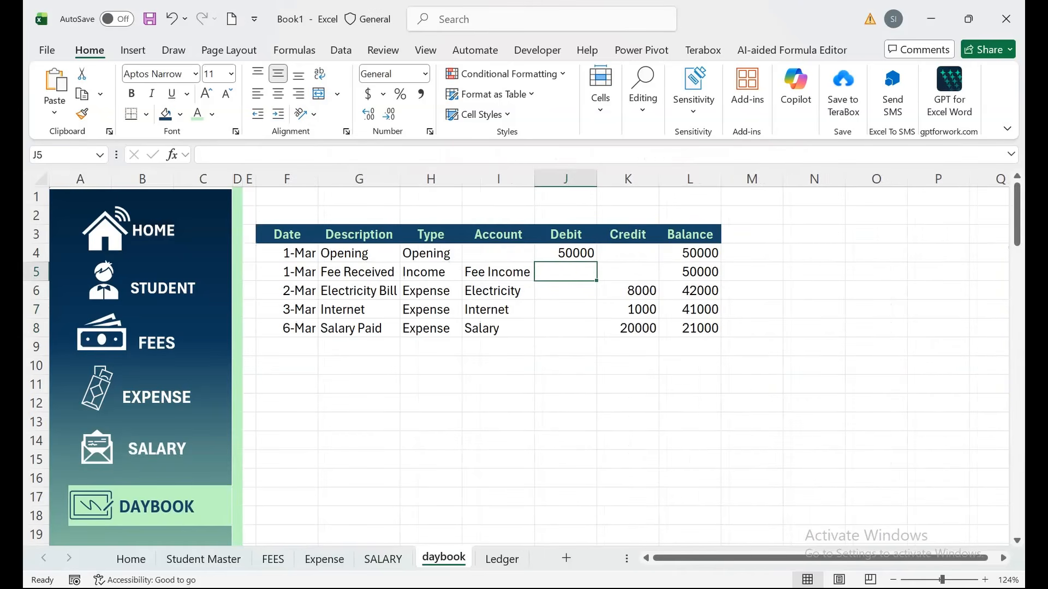
Enter =COUNTIF(FEES!L:L,"Ture")*FEES!H4 as the daybook's Fee Received debit in J5.
text(=counti)
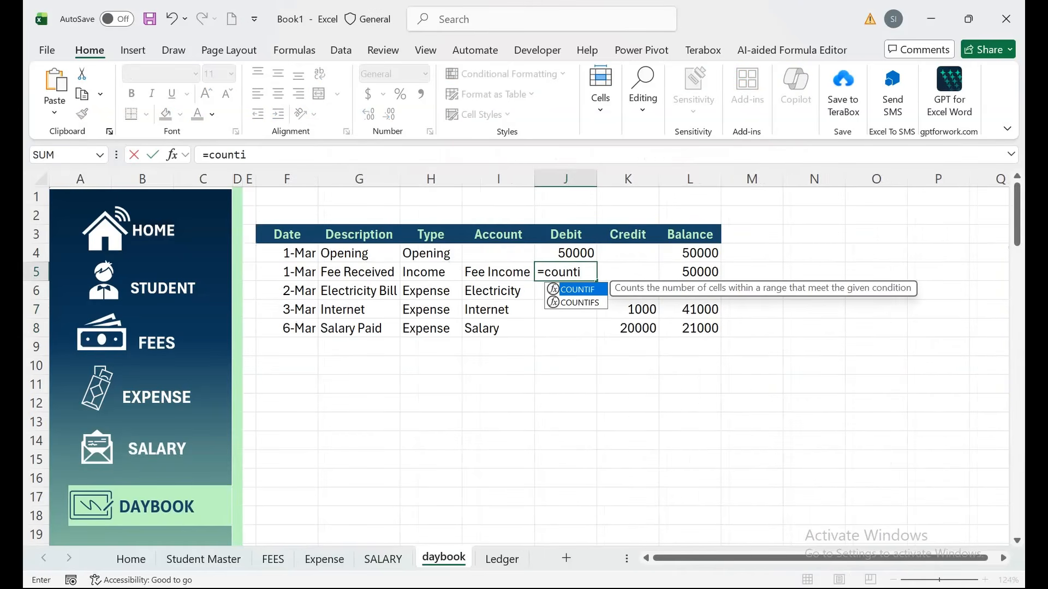
key(Tab)
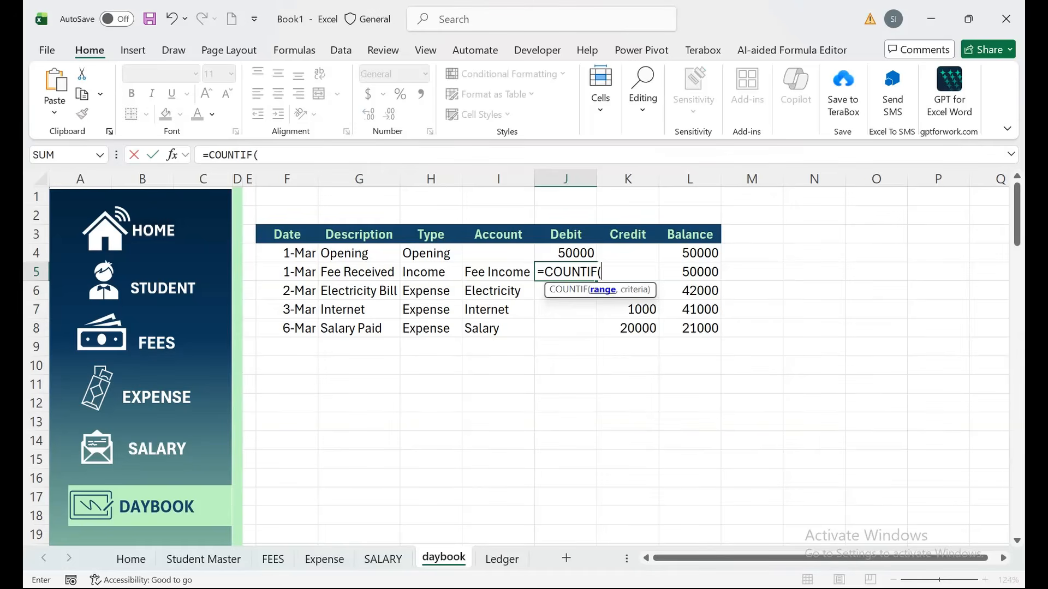
click(273, 558)
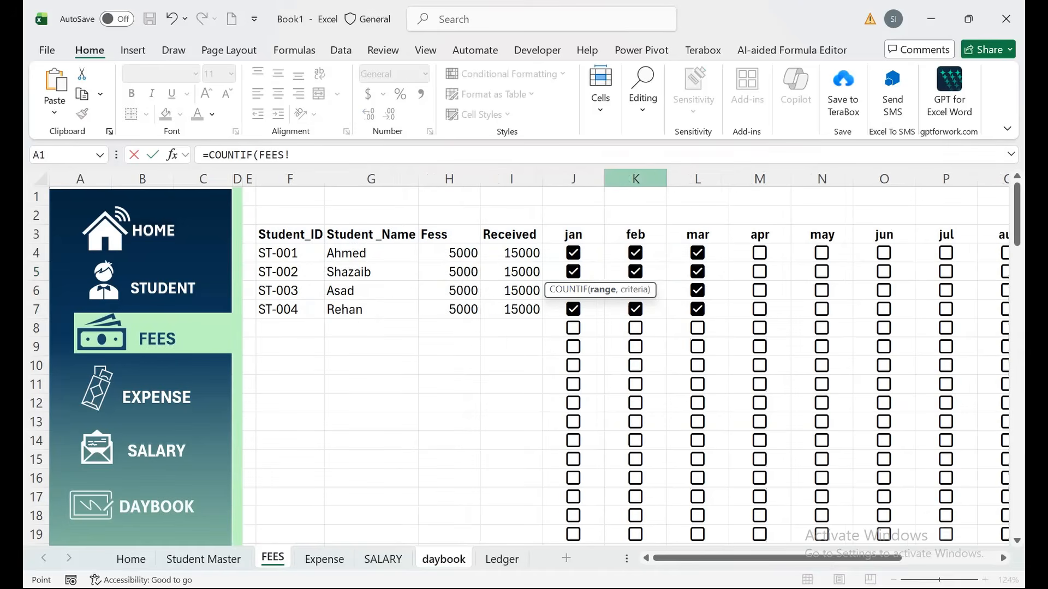
click(697, 179)
text(,)
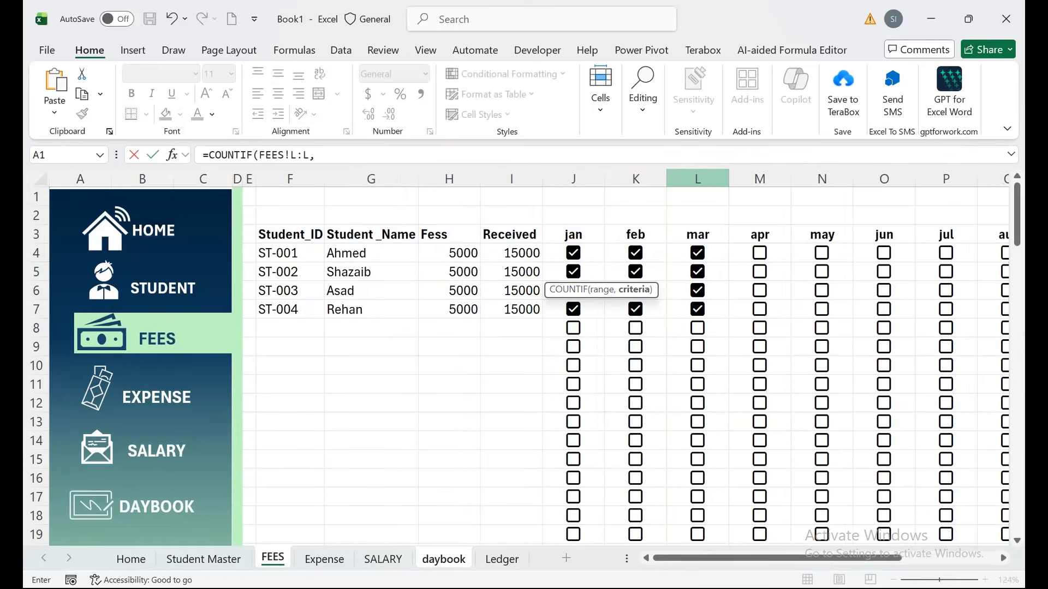
text("Ture")*)
click(449, 253)
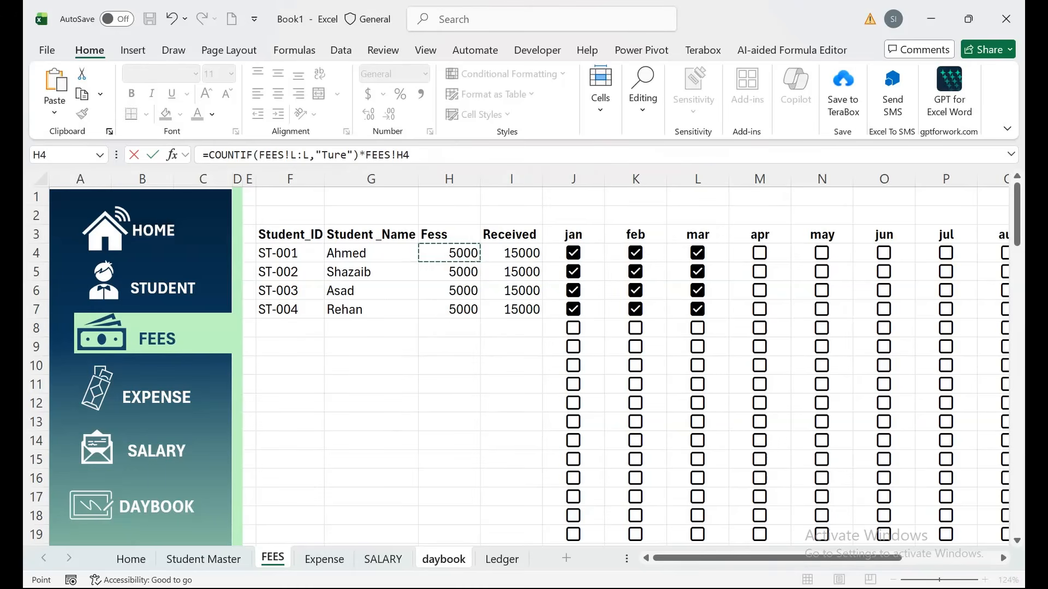
key(Return)
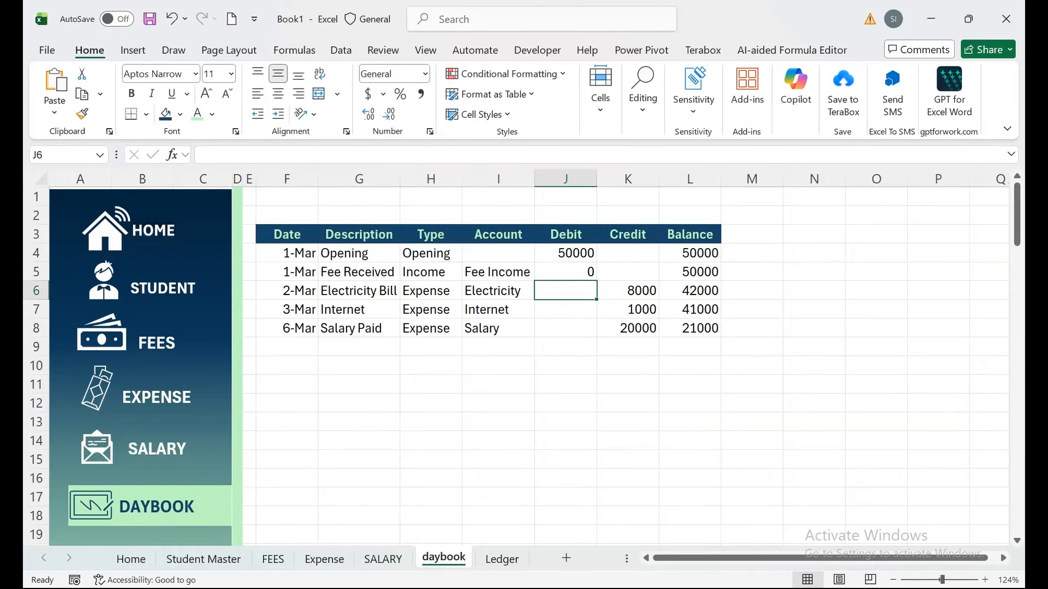
Correct the criteria typo from 'Ture' to 'True' so J5 shows 35000.
double_click(563, 272)
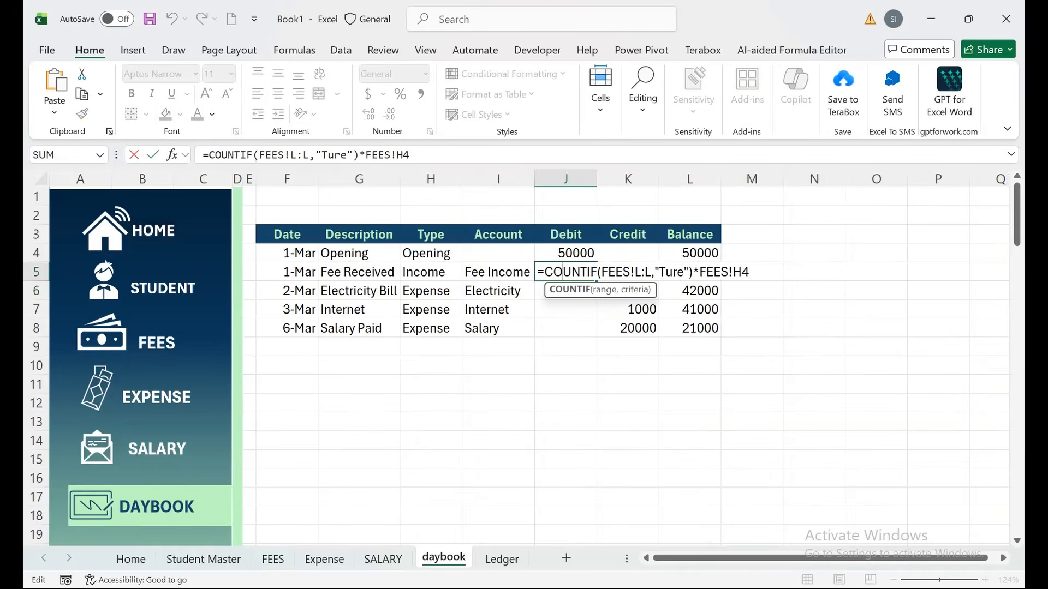
click(673, 271)
key(BackSpace)
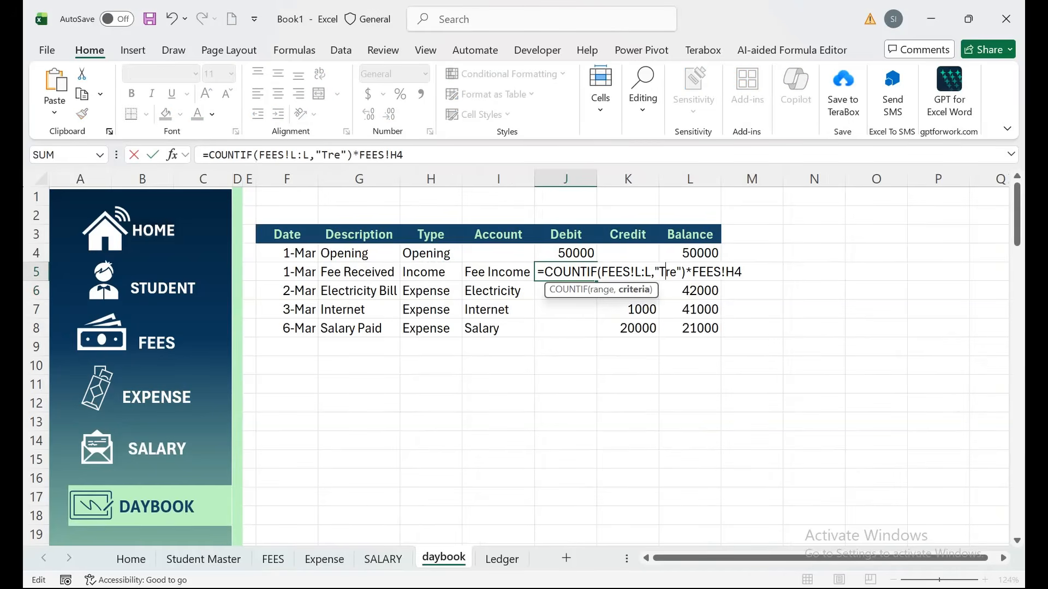
text(u)
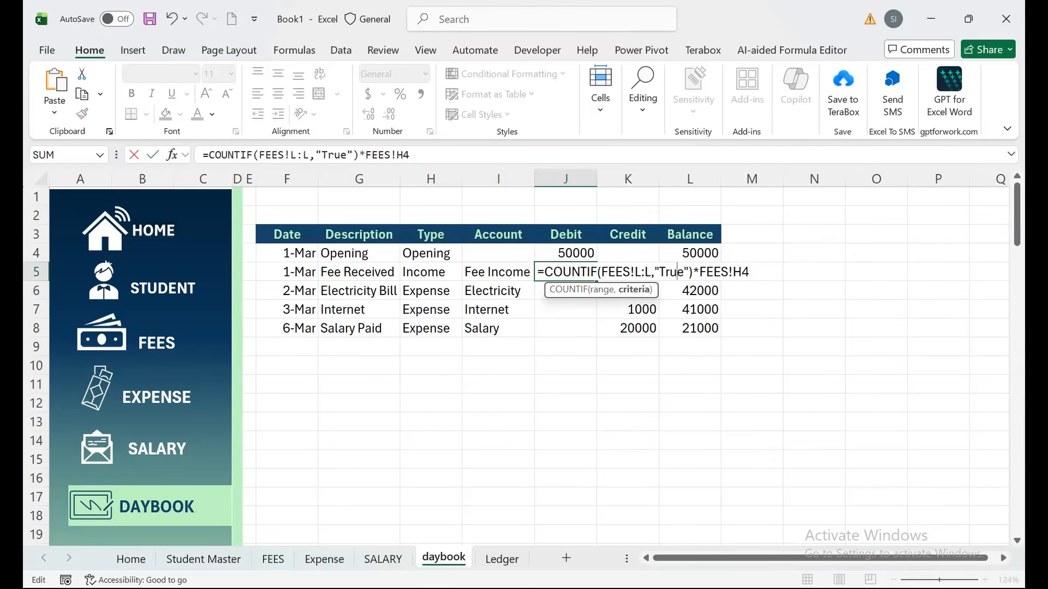
key(Return)
key(Up)
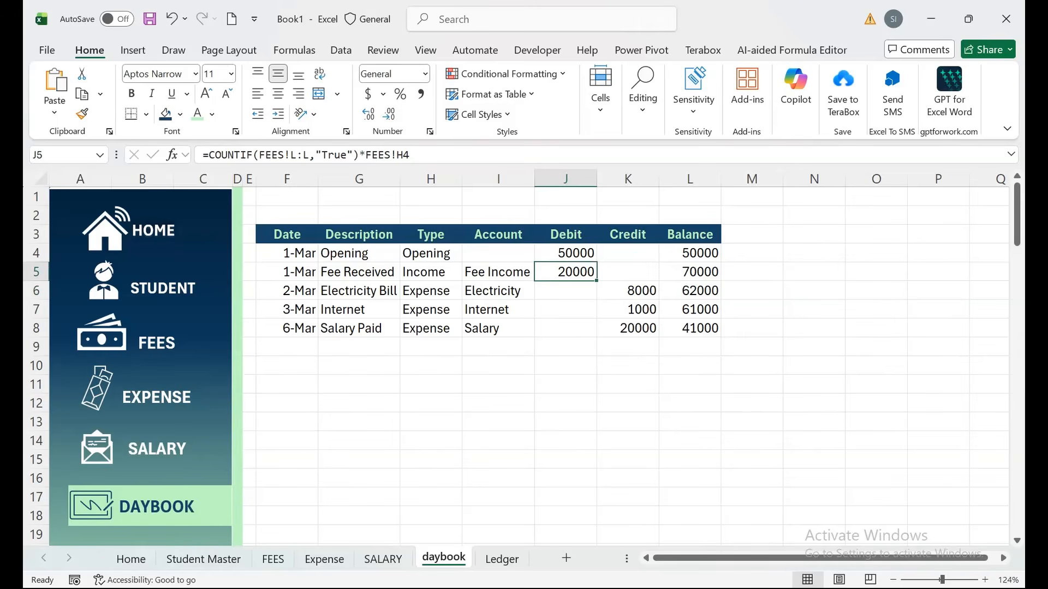
Review the Ledger, Student Master and FEES lookup formula, then return to the daybook.
key(ctrl+Page_Down)
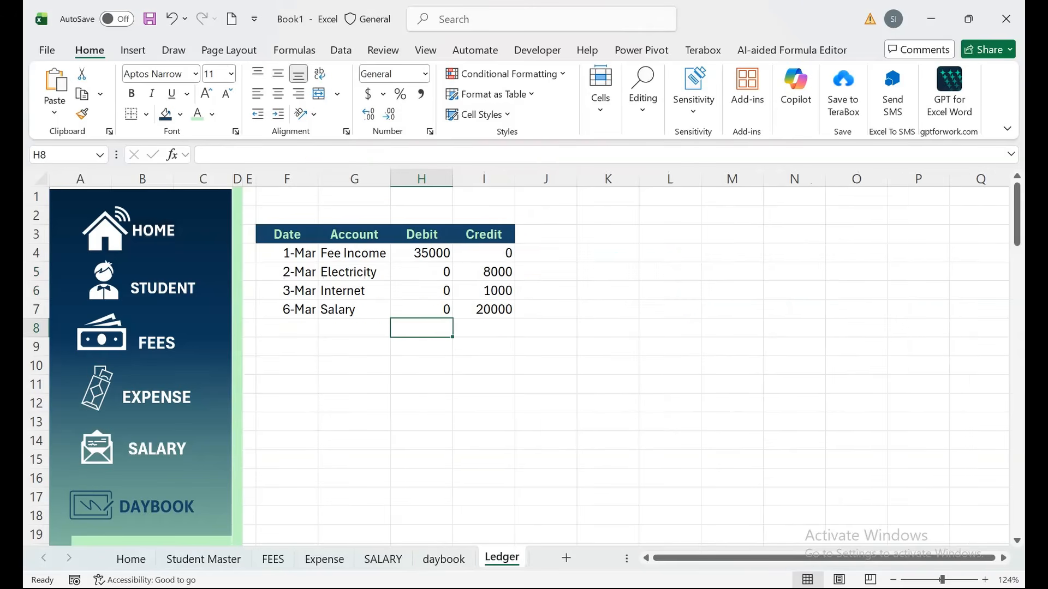
key(ctrl+Page_Up)
key(ctrl+Page_Up)
key(ctrl+Page_Up)
key(ctrl+Page_Up)
key(ctrl+Page_Up)
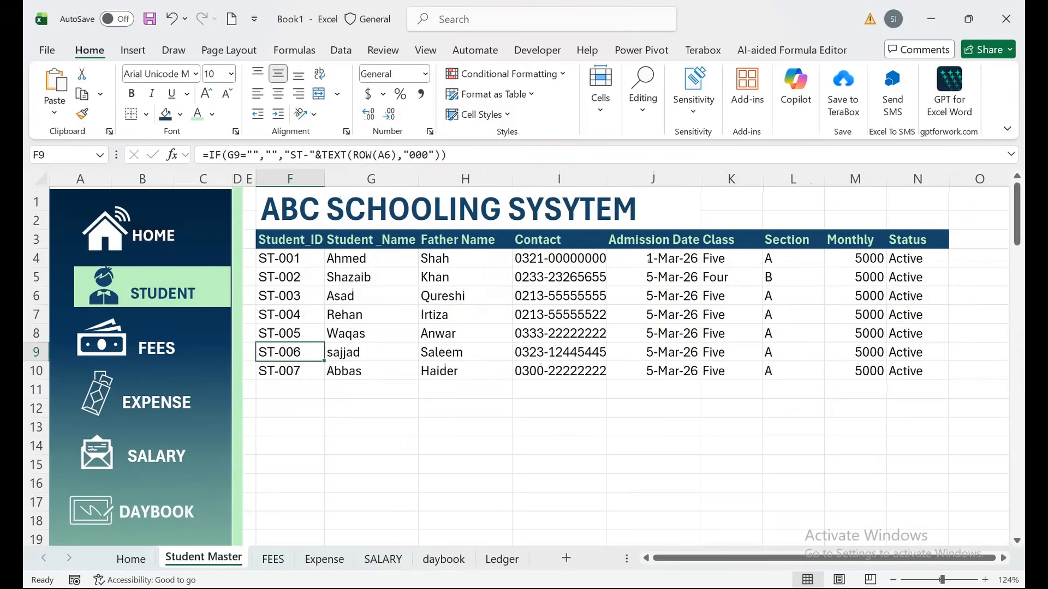
click(465, 295)
key(ctrl+Page_Down)
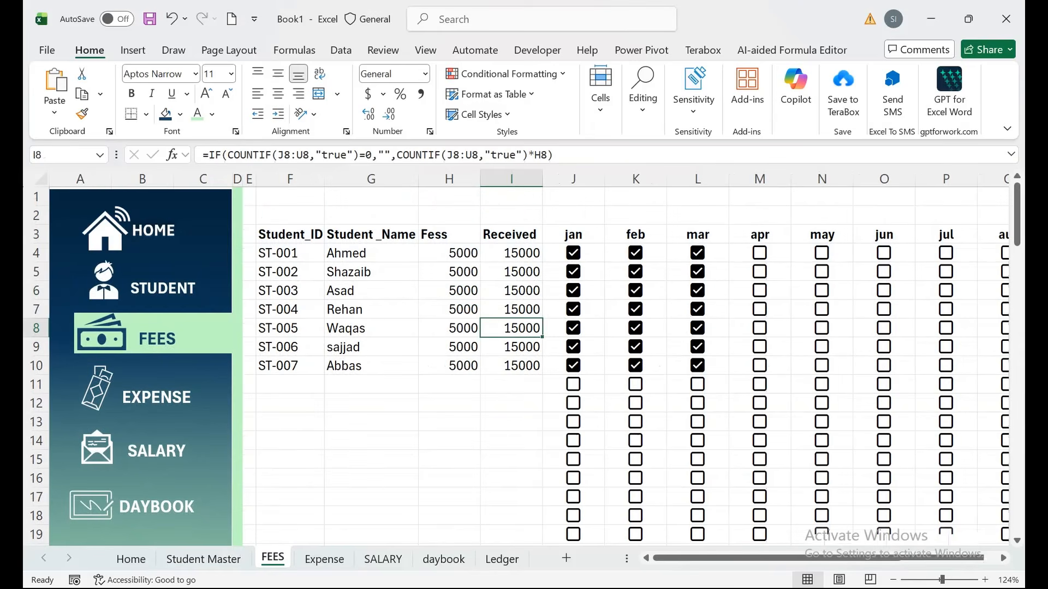
click(449, 478)
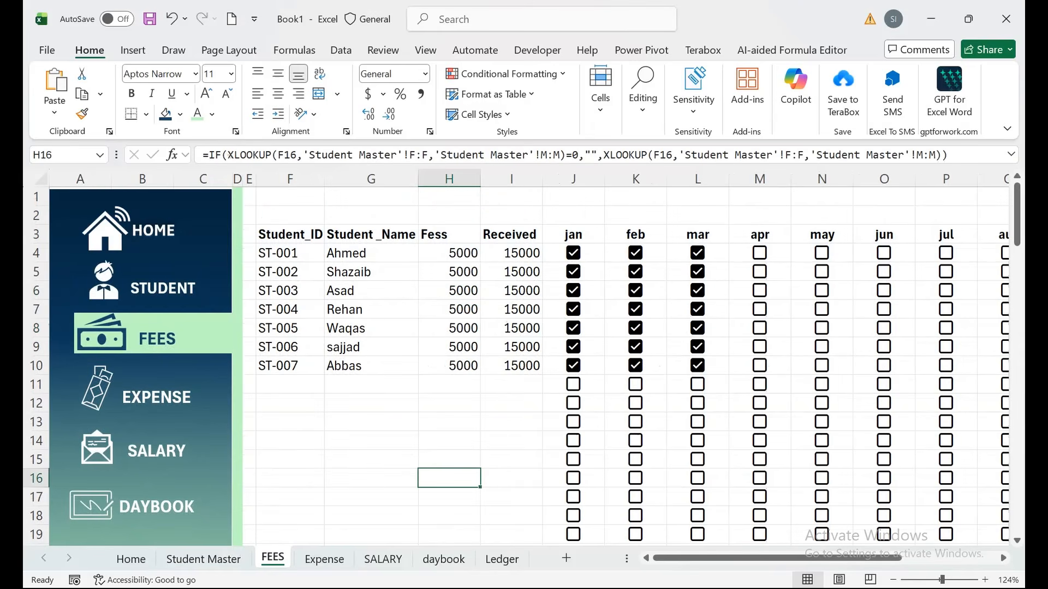
click(444, 559)
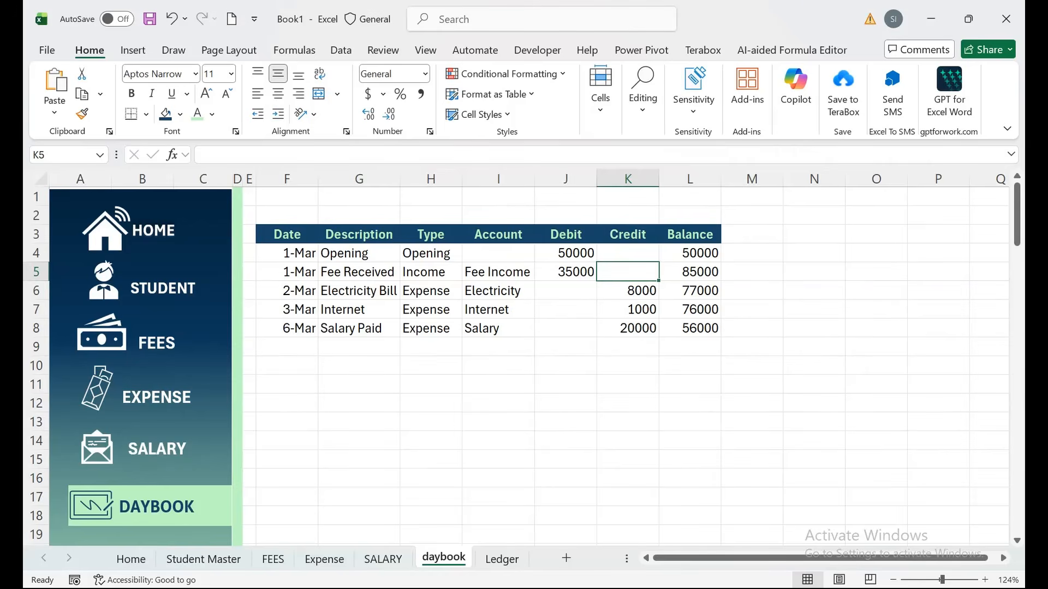
Review J5's COUNTIF fee formula against the FEES sheet, then open the Ledger sheet.
double_click(572, 271)
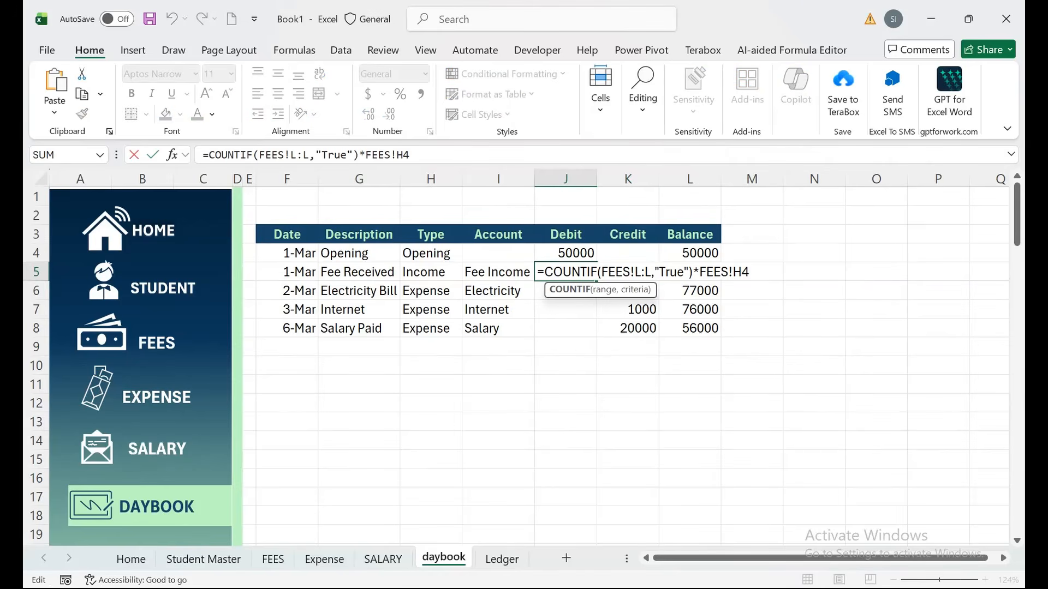
key(Return)
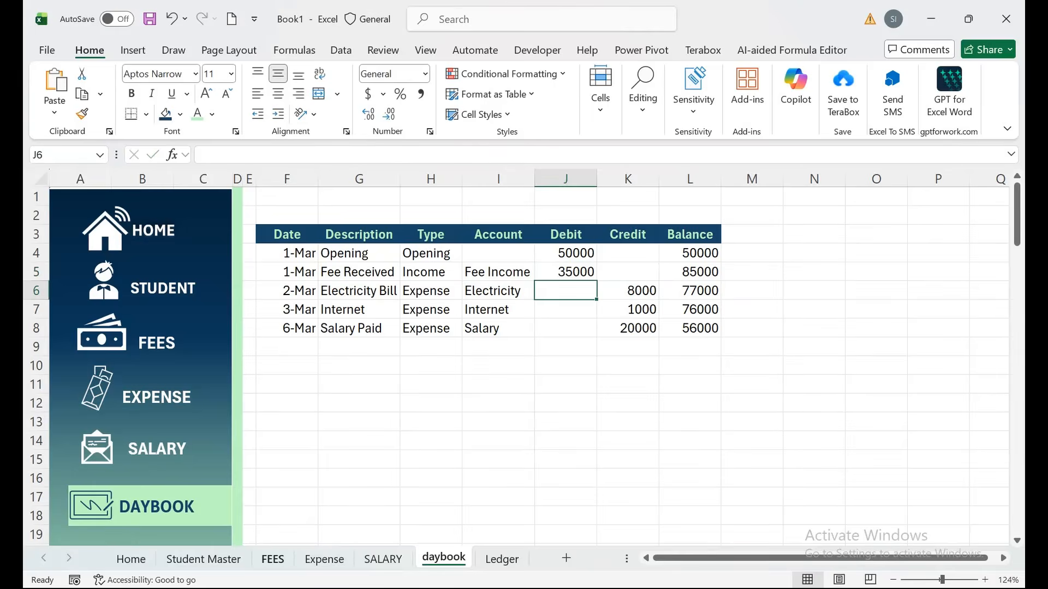
click(273, 559)
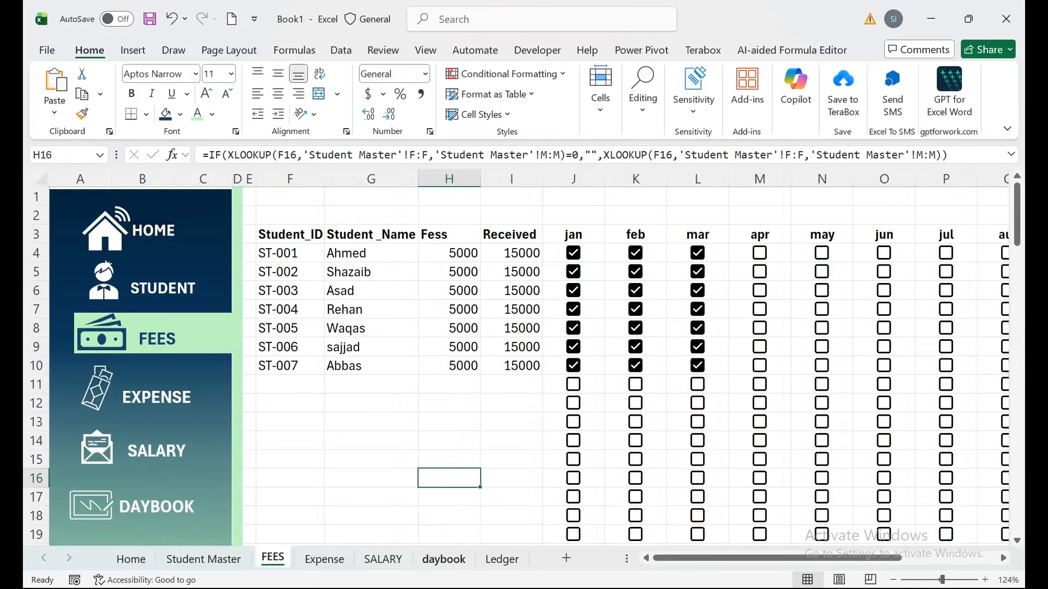
click(443, 558)
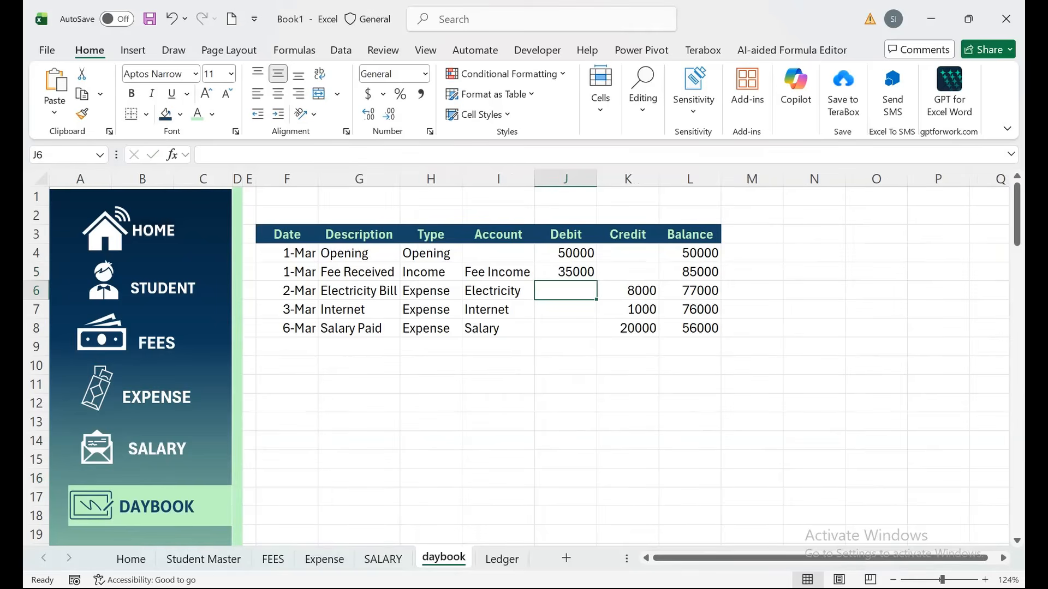
click(273, 558)
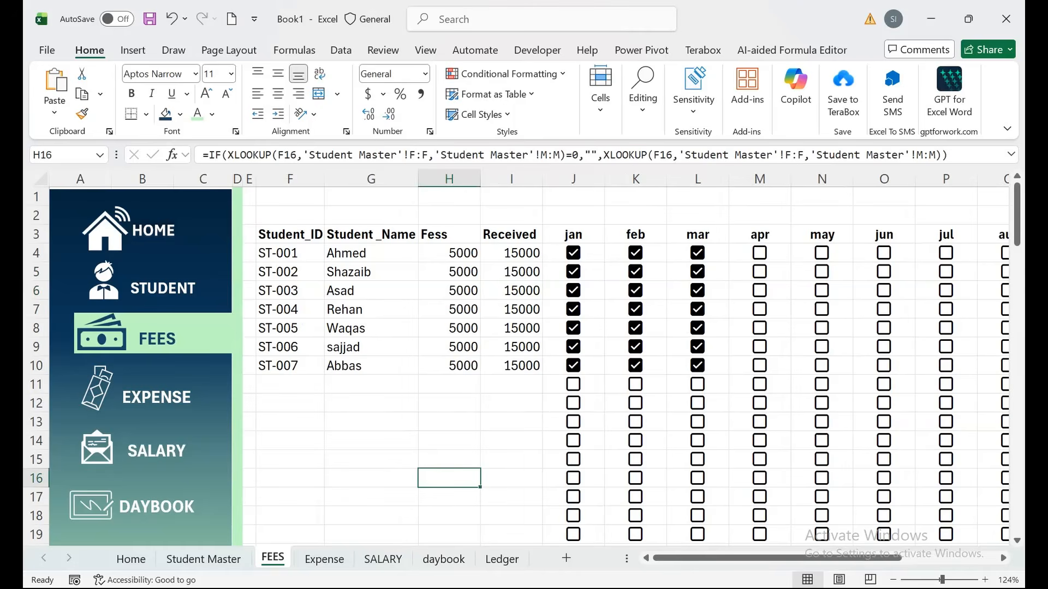
click(443, 558)
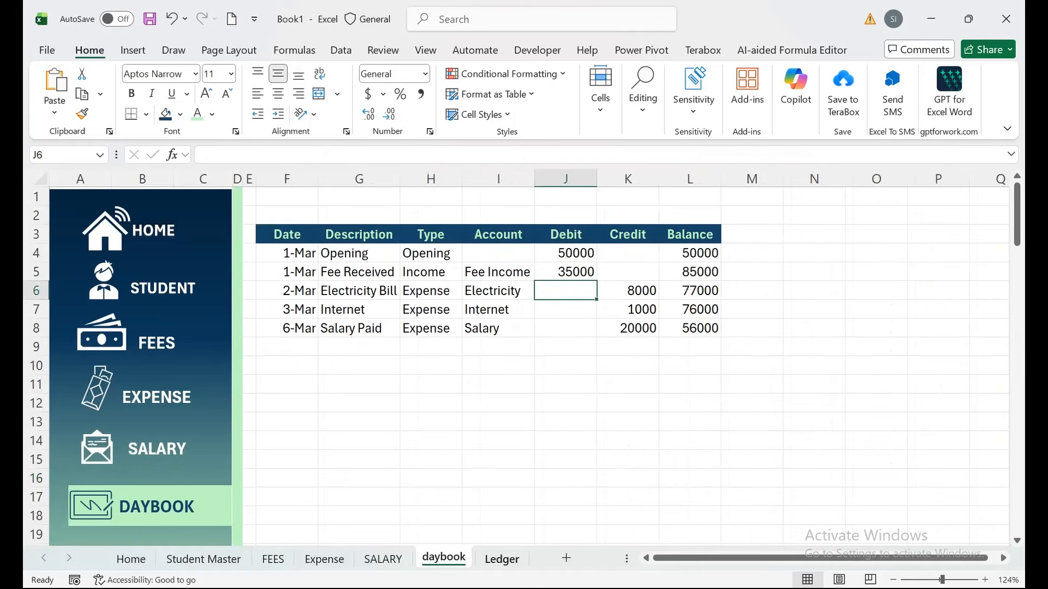
click(501, 558)
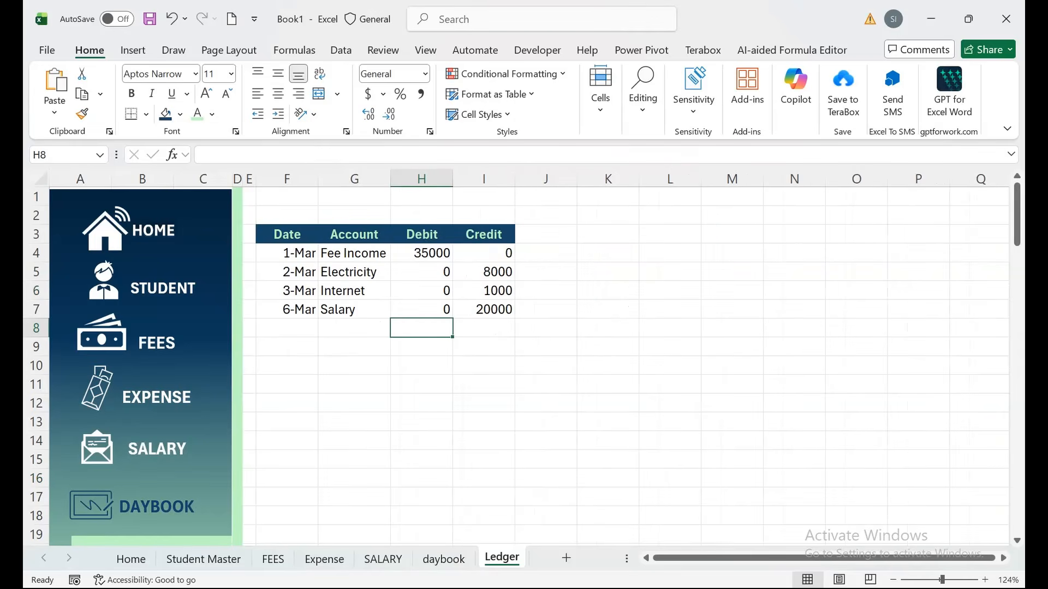
Make a copy of the Ledger sheet with Move or Copy.
drag(354, 440, 361, 517)
click(421, 497)
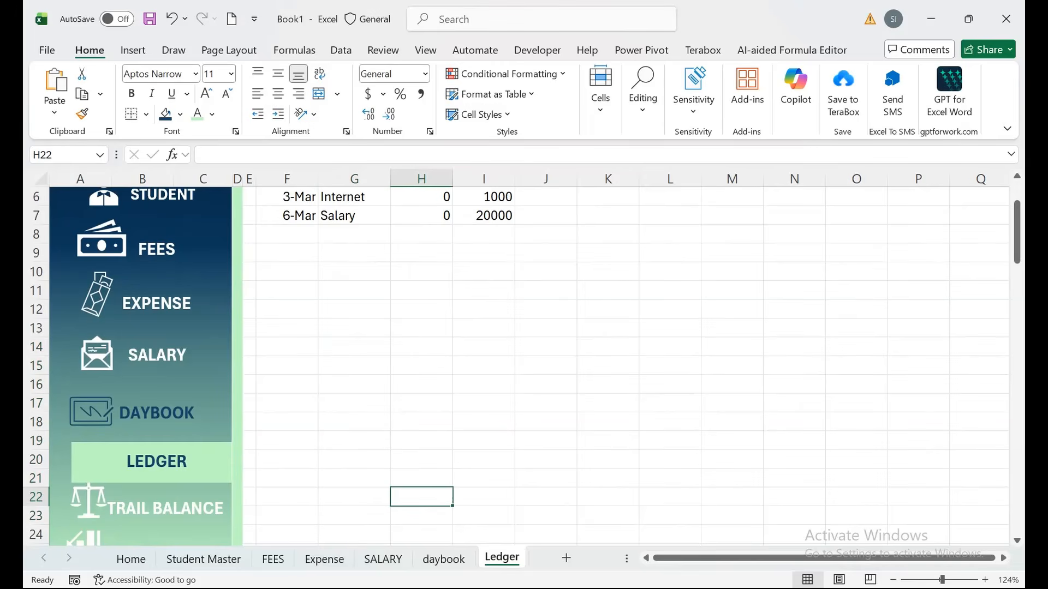
right_click(497, 557)
click(538, 376)
click(431, 509)
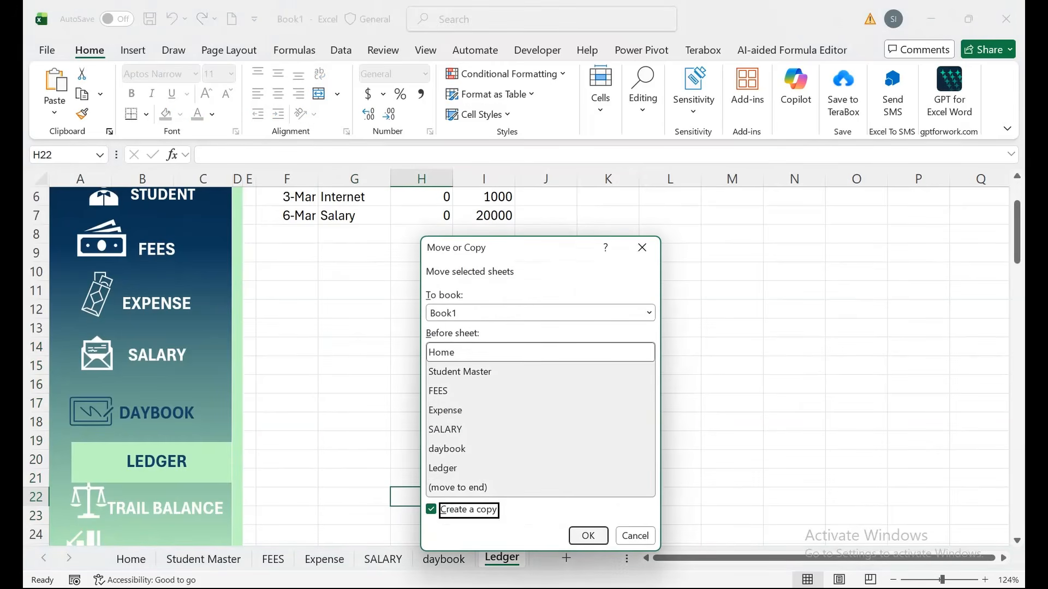
click(587, 536)
Rename the copied sheet to 'Trail Balance'.
double_click(140, 557)
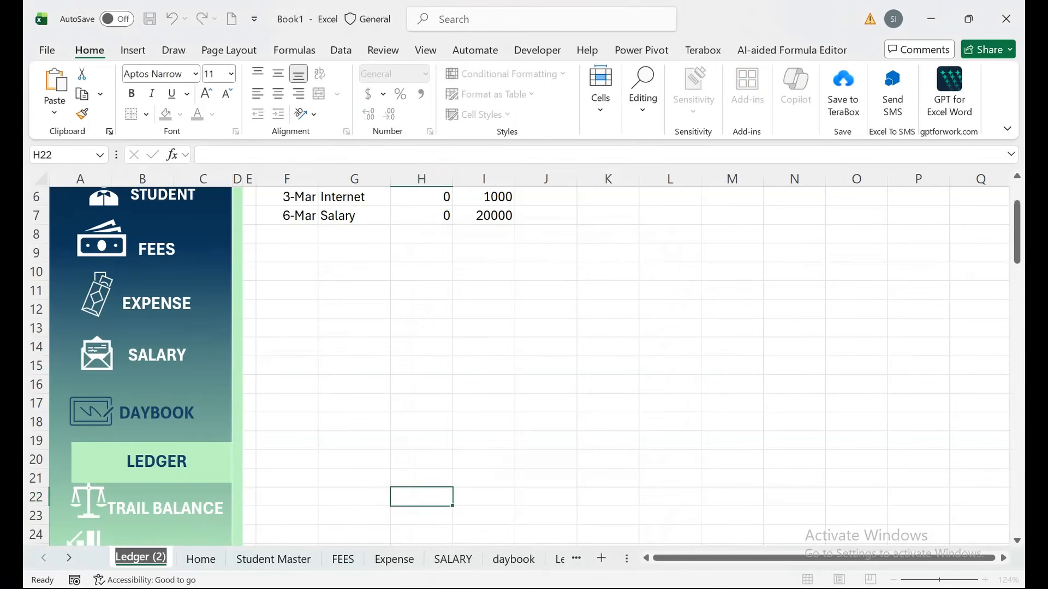
text(Trail)
key(Return)
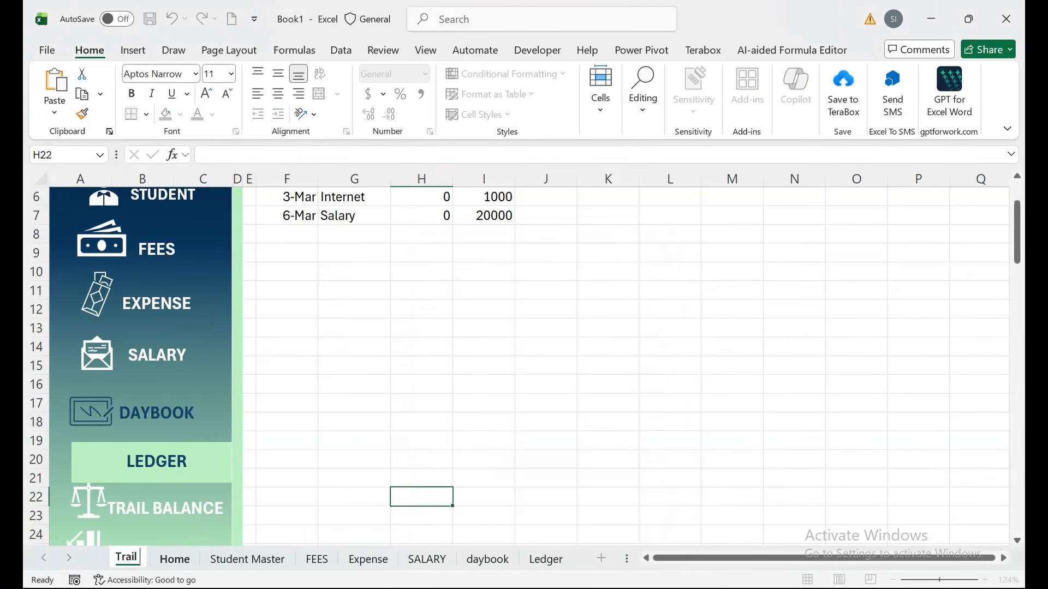
text(Baalnmce)
key(BackSpace)
key(BackSpace)
key(BackSpace)
key(BackSpace)
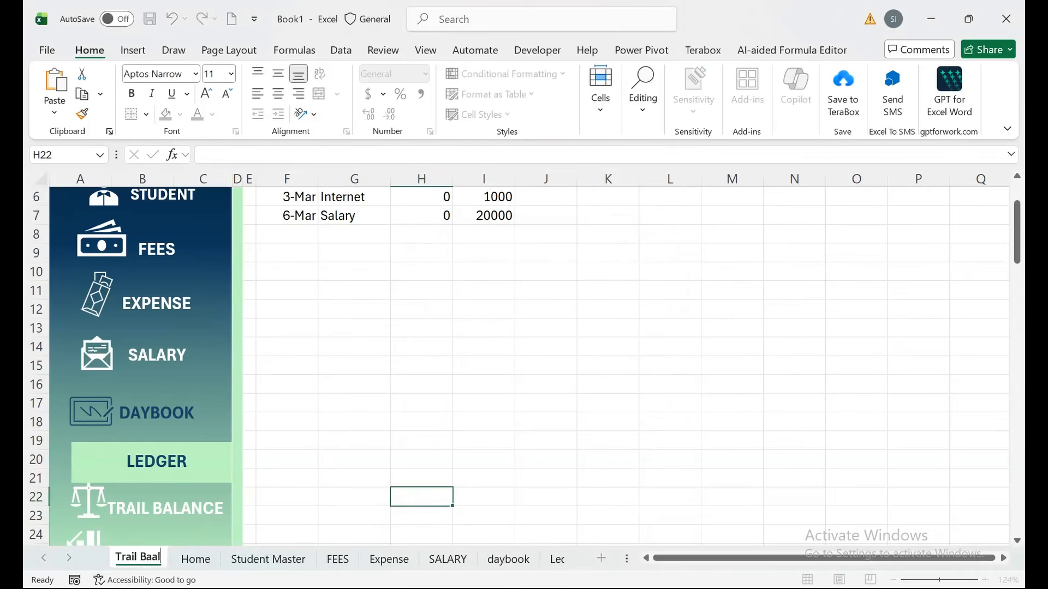
key(BackSpace)
key(BackSpace)
text(lance)
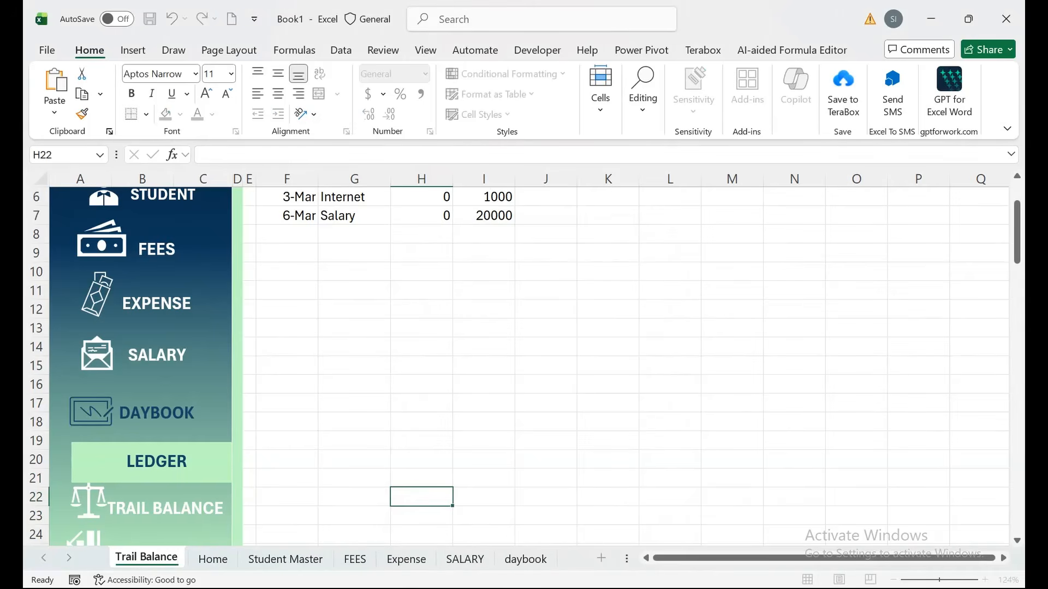
click(286, 516)
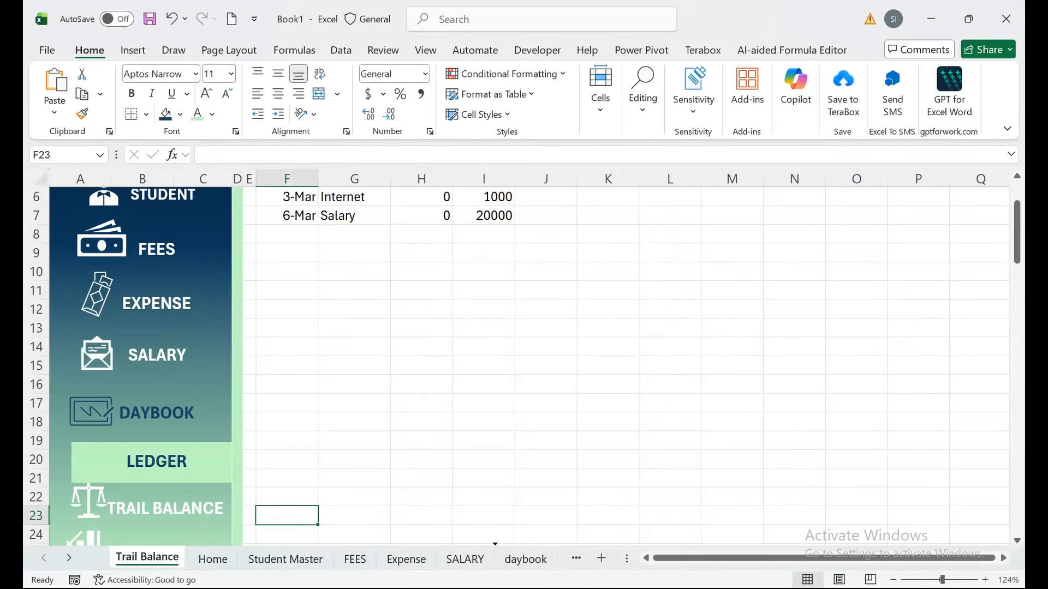
Move Trail Balance after Ledger and inspect the copied FILTER formula in H4.
drag(494, 558, 530, 558)
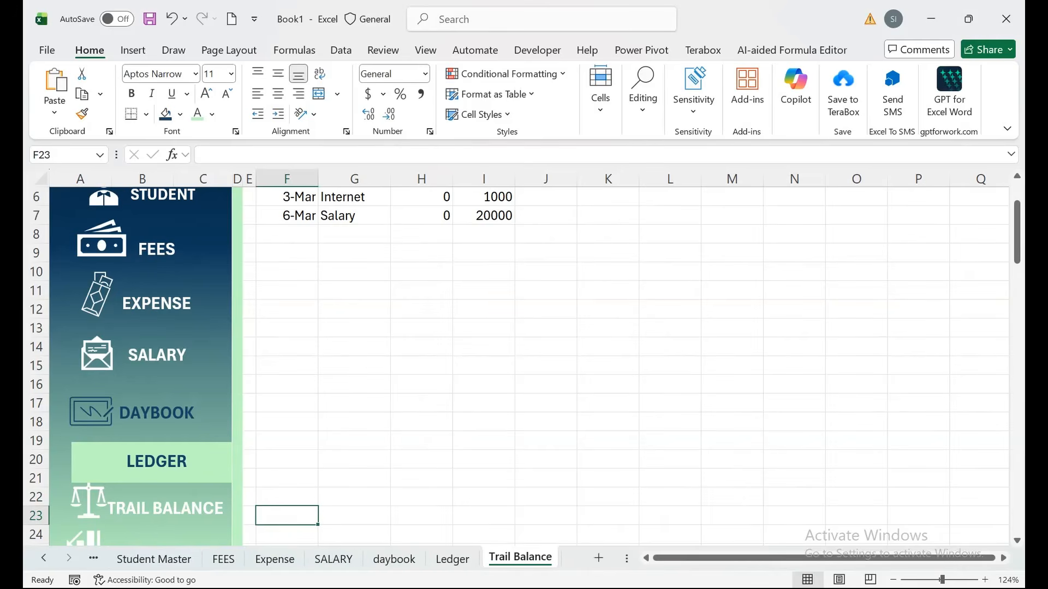
drag(287, 328, 250, 191)
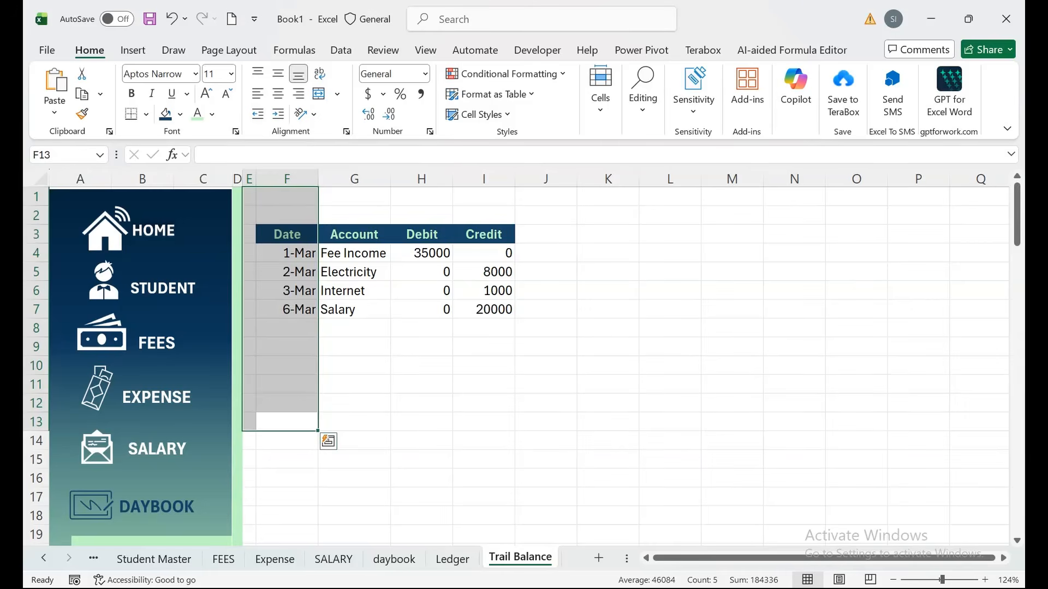
click(483, 348)
click(421, 253)
Clear all contents and formatting from F2:J9 on Trail Balance.
drag(286, 215, 546, 348)
click(601, 90)
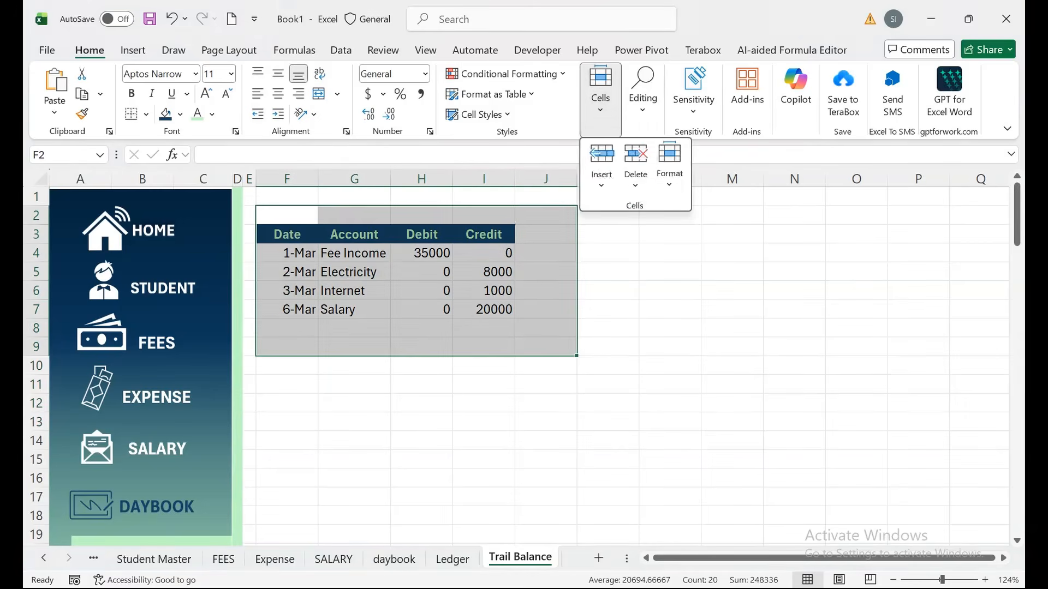
click(643, 90)
click(654, 189)
click(673, 211)
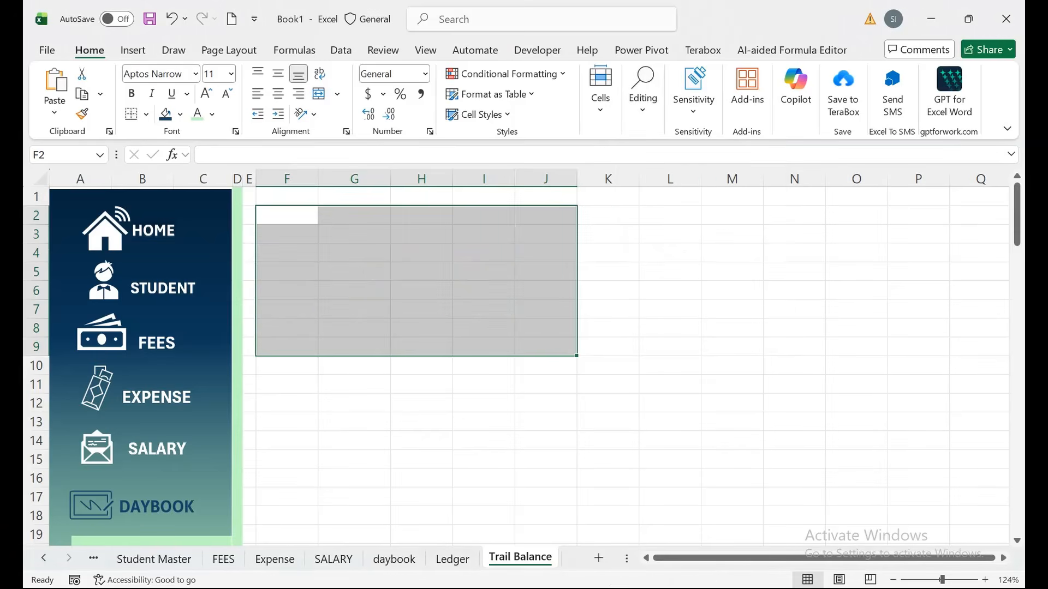
click(287, 234)
Check the FILTER formula on the Ledger sheet, then return to Trail Balance.
key(ctrl+Page_Up)
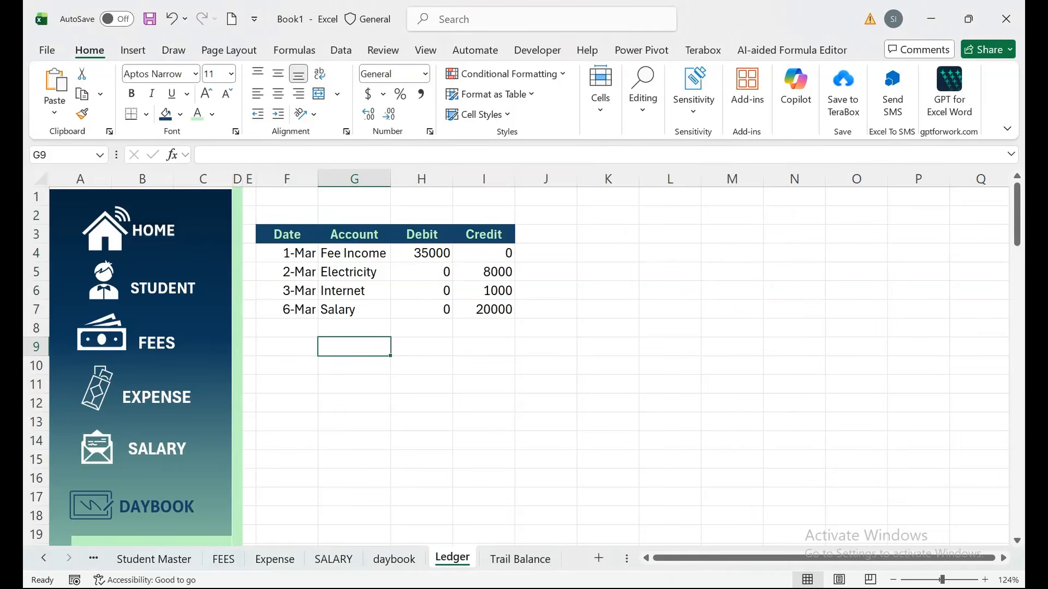
click(354, 291)
key(ctrl+Page_Down)
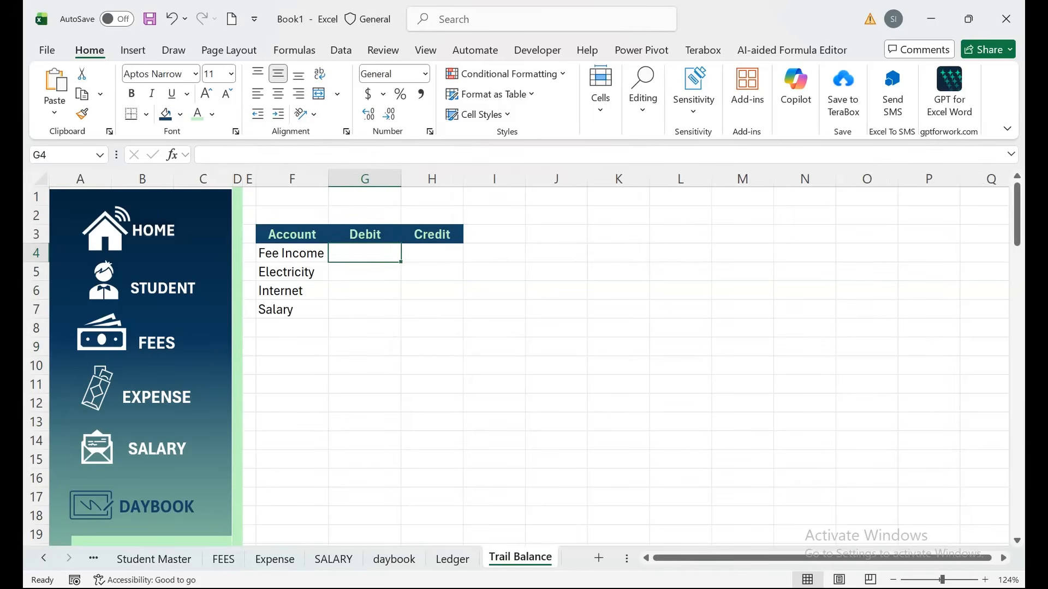
Enter =SUMIF(Ledger!G:G,'Trail Balance'!F4,Ledger!H:H) in G4 for the Fee Income debit.
text(=sumif)
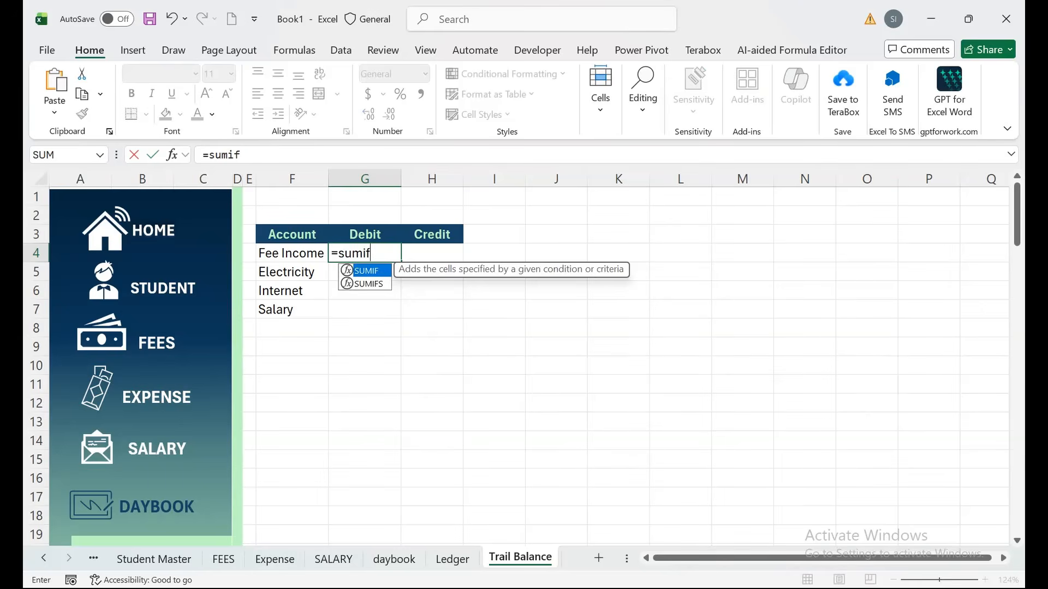
key(Tab)
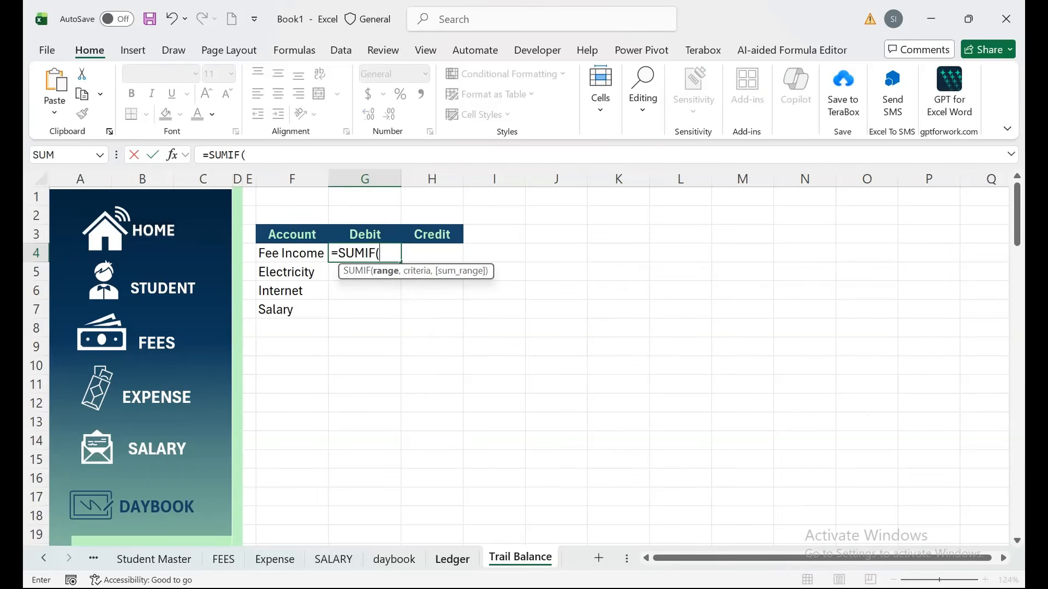
click(451, 558)
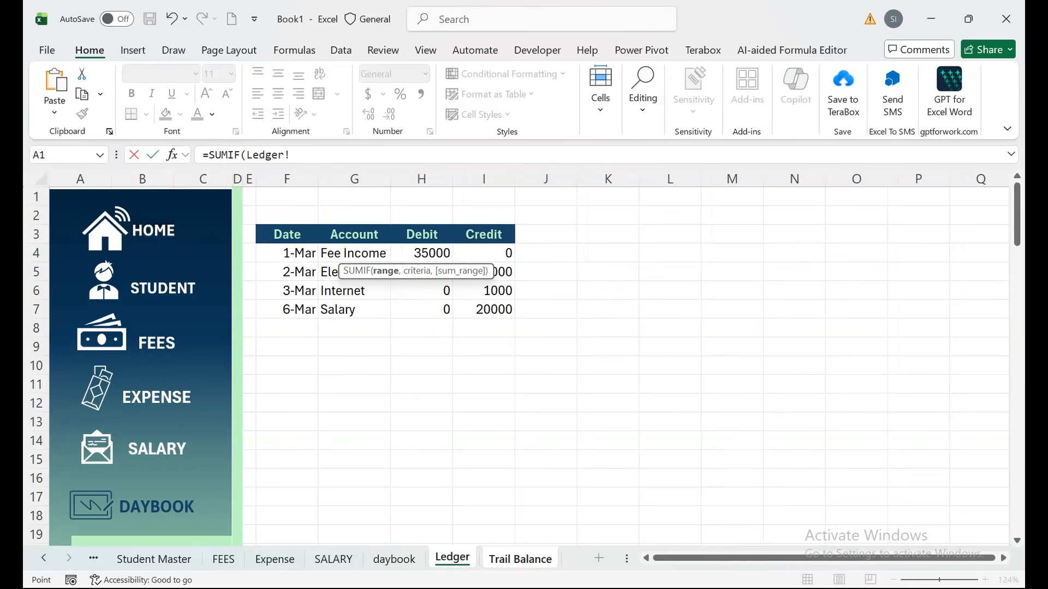
click(354, 179)
text(,)
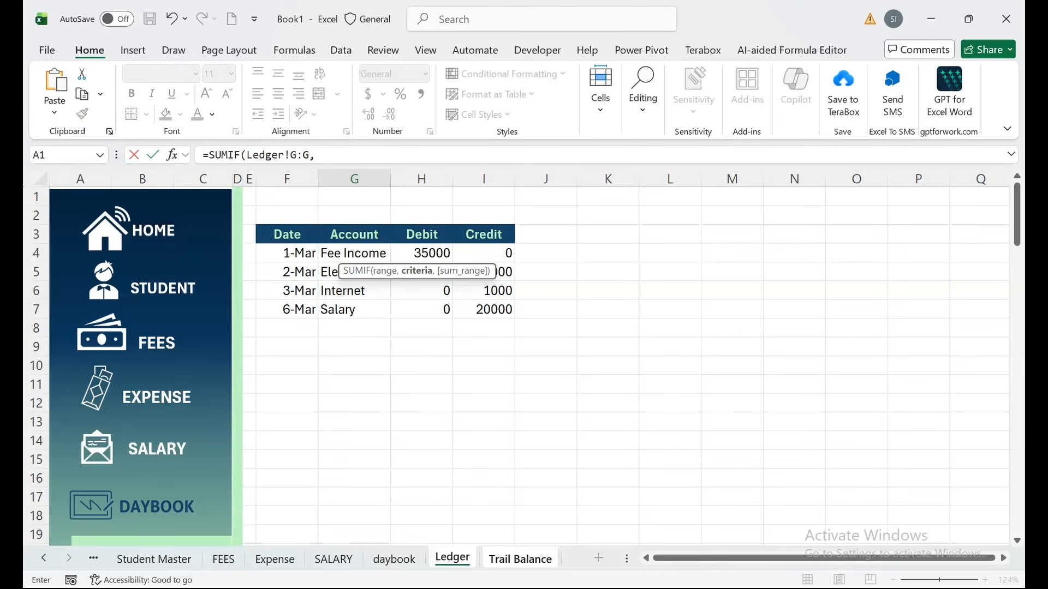
click(520, 559)
click(292, 253)
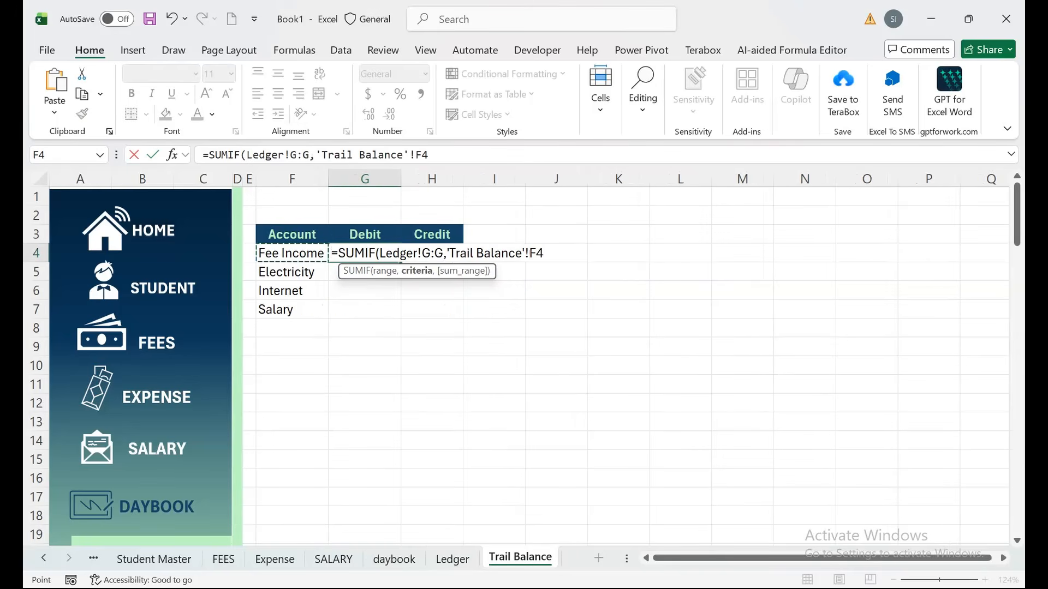
text(,)
click(452, 559)
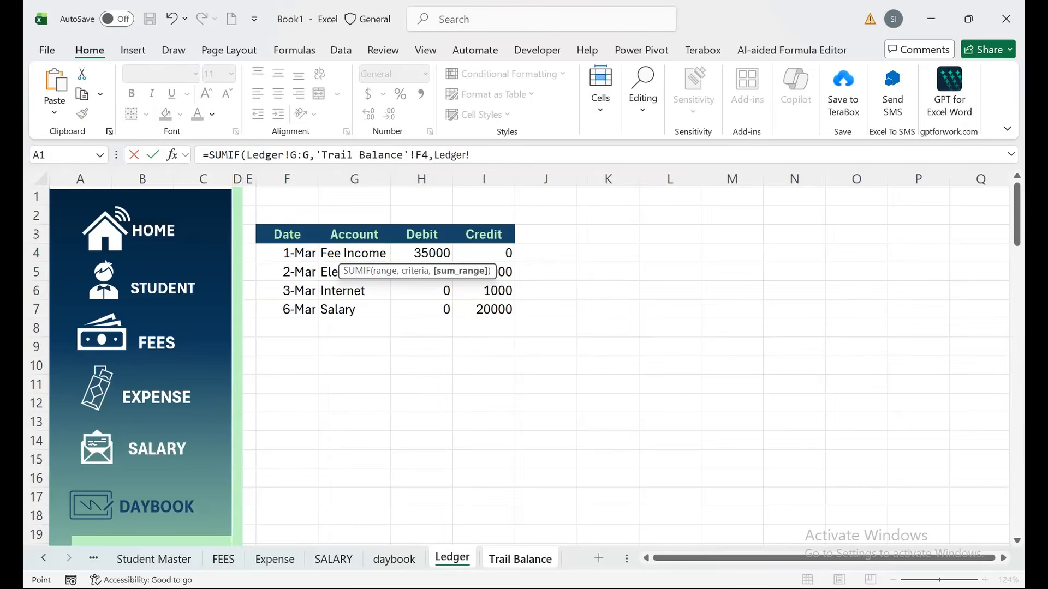
click(421, 179)
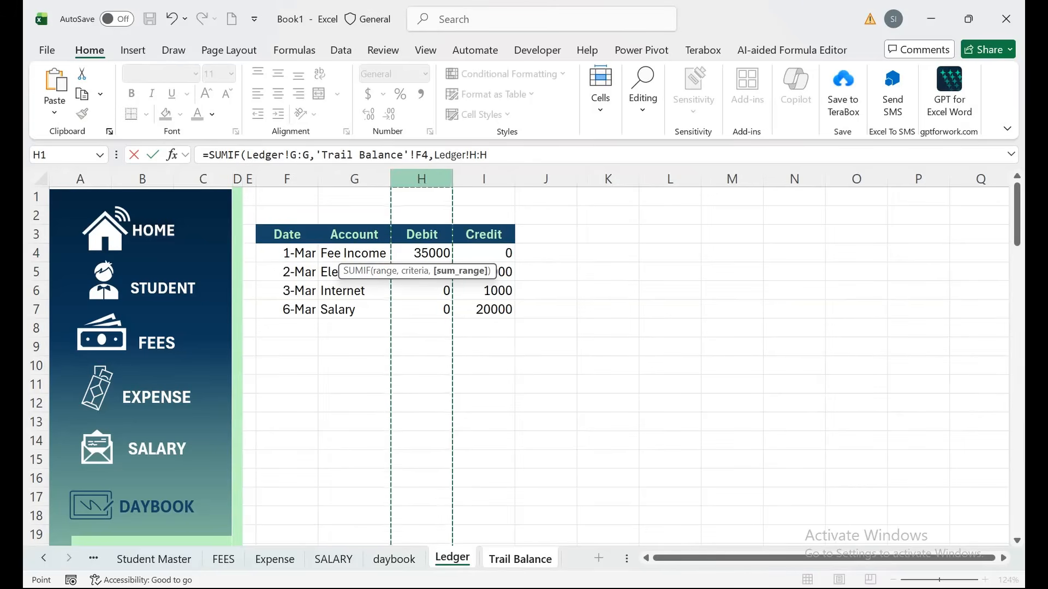
key(Return)
Fill the debit SUMIF down to G7 and begin a SUMIF in H4.
click(364, 253)
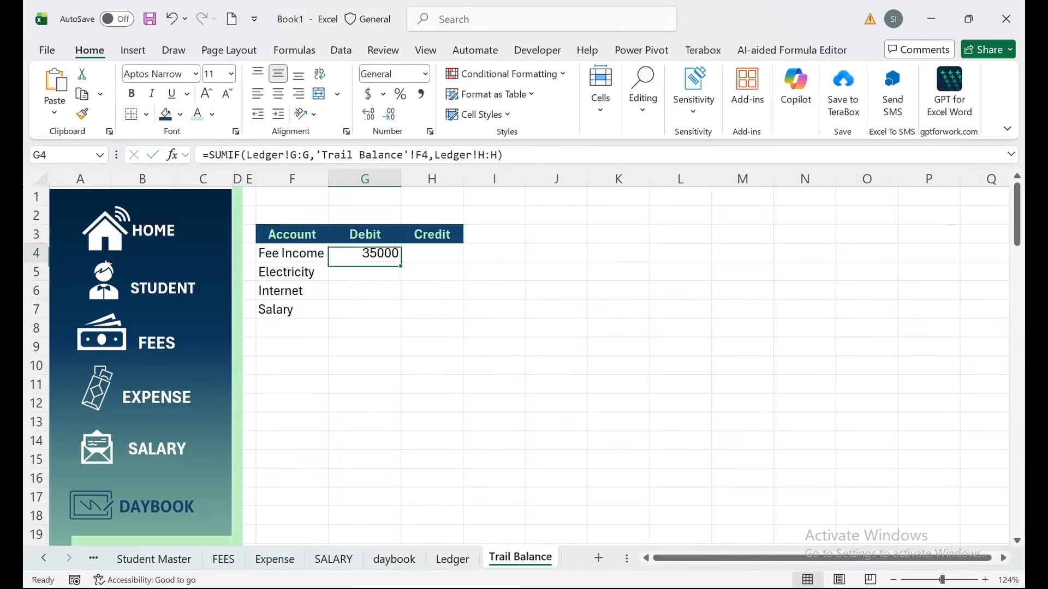
drag(401, 262, 400, 311)
click(431, 253)
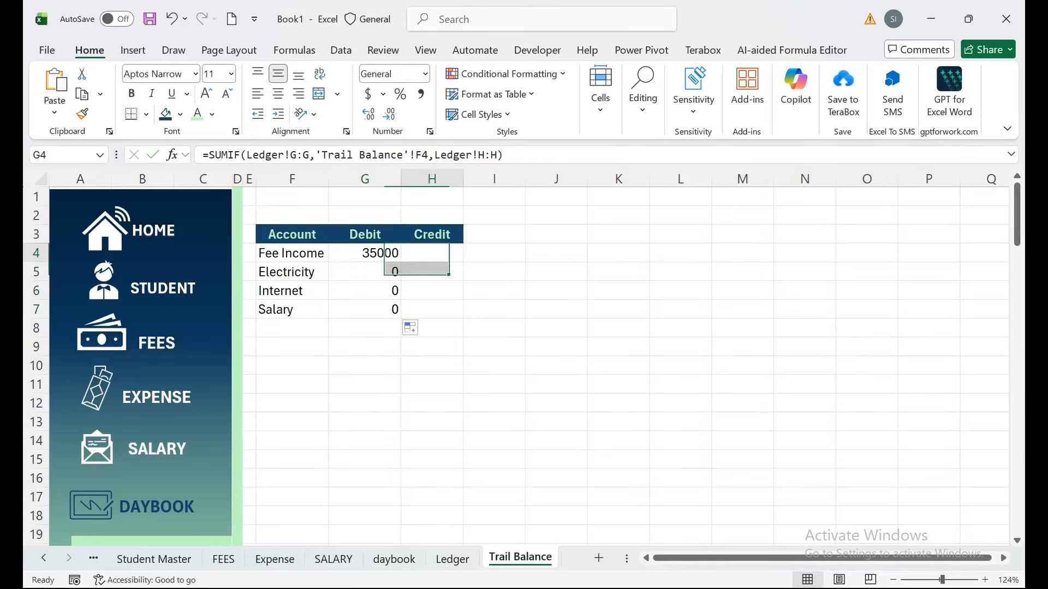
text(=sumif(`)
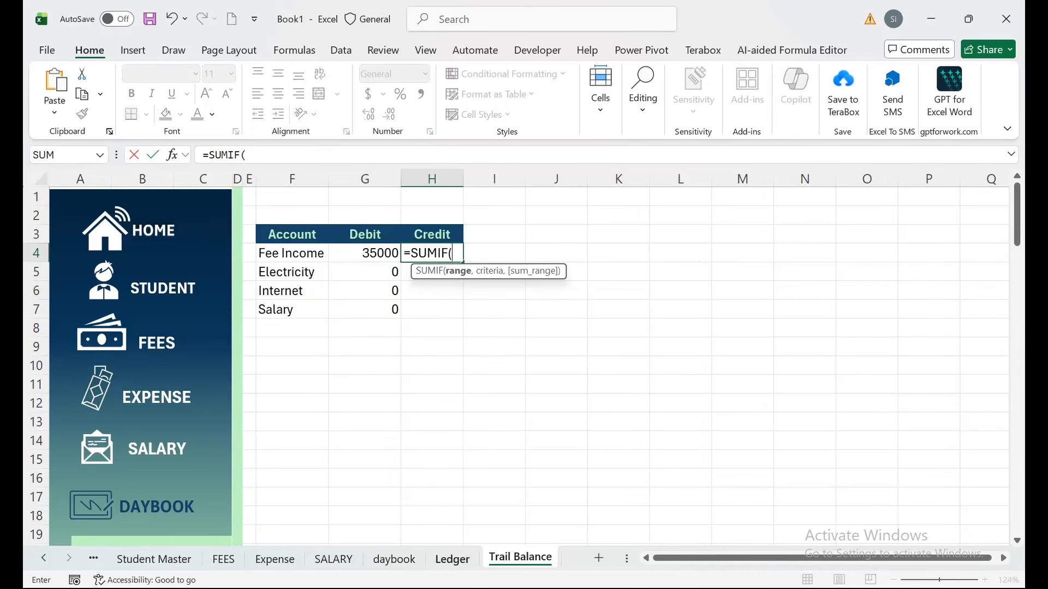
Complete =SUMIF(Ledger!G:G,'Trail Balance'!F4,Ledger!I:I) in H4 and fill it down to H7.
click(452, 559)
click(354, 179)
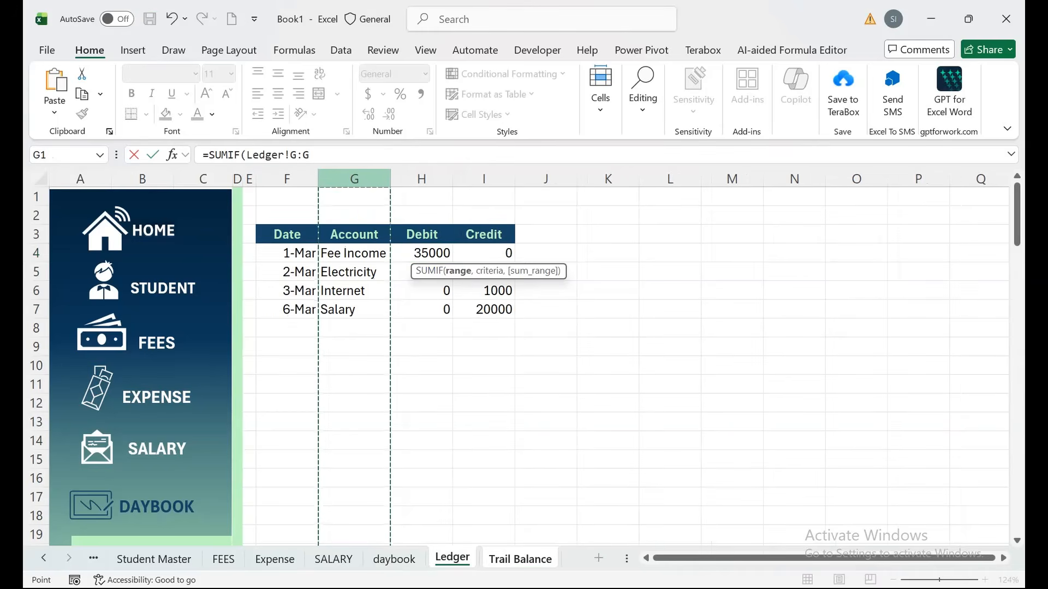
text(,)
click(520, 559)
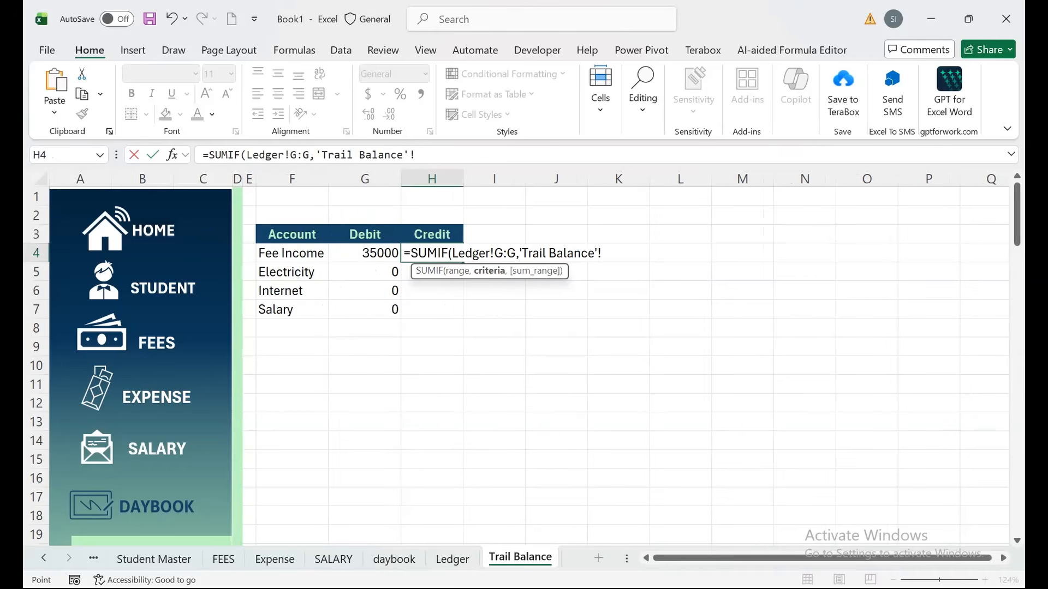
click(292, 254)
text(,)
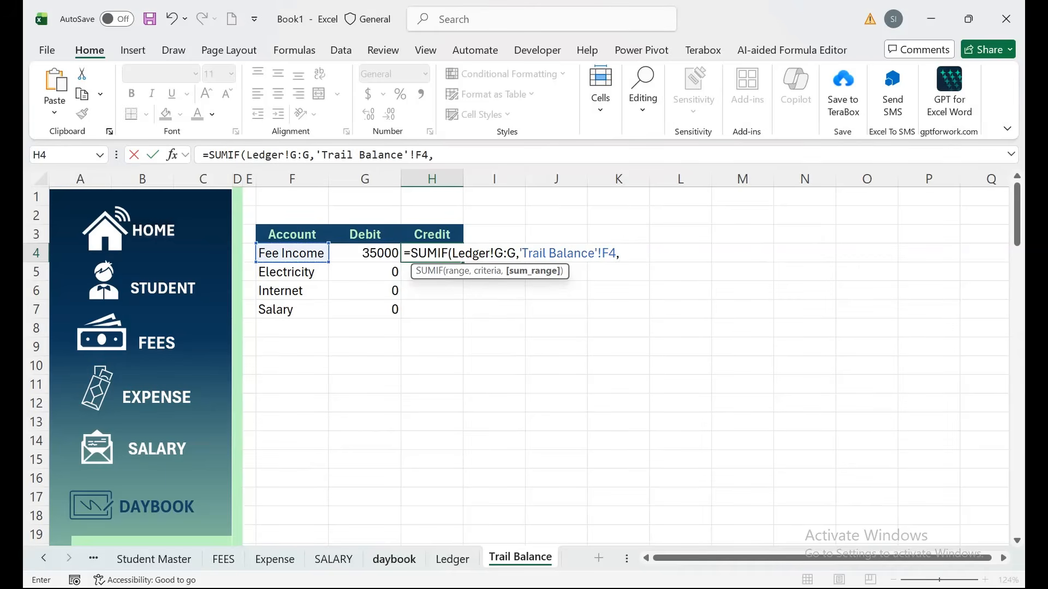
click(452, 559)
click(483, 179)
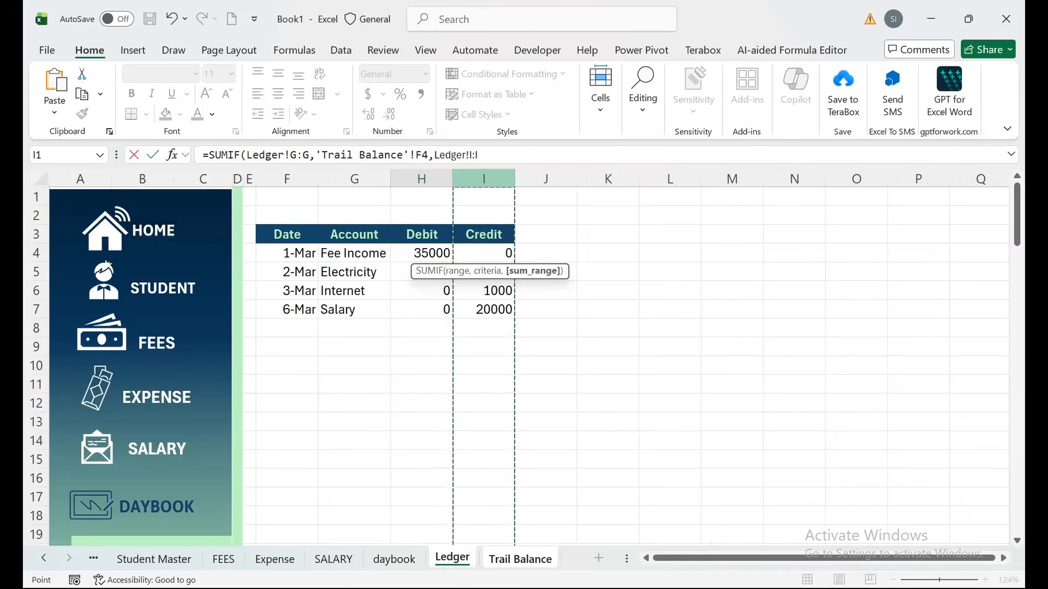
text())
key(Return)
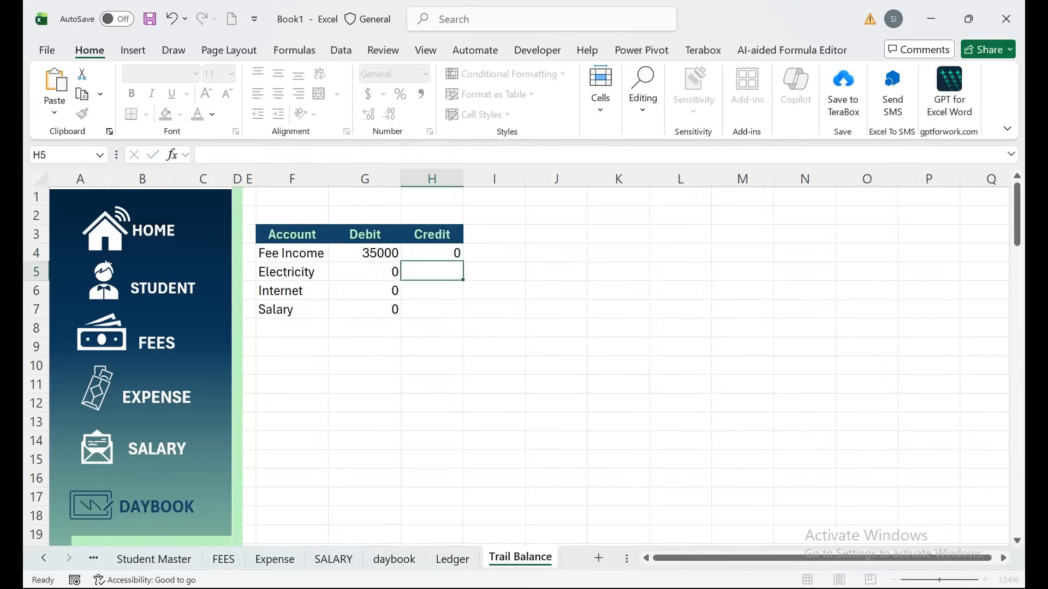
click(432, 253)
drag(463, 262, 463, 315)
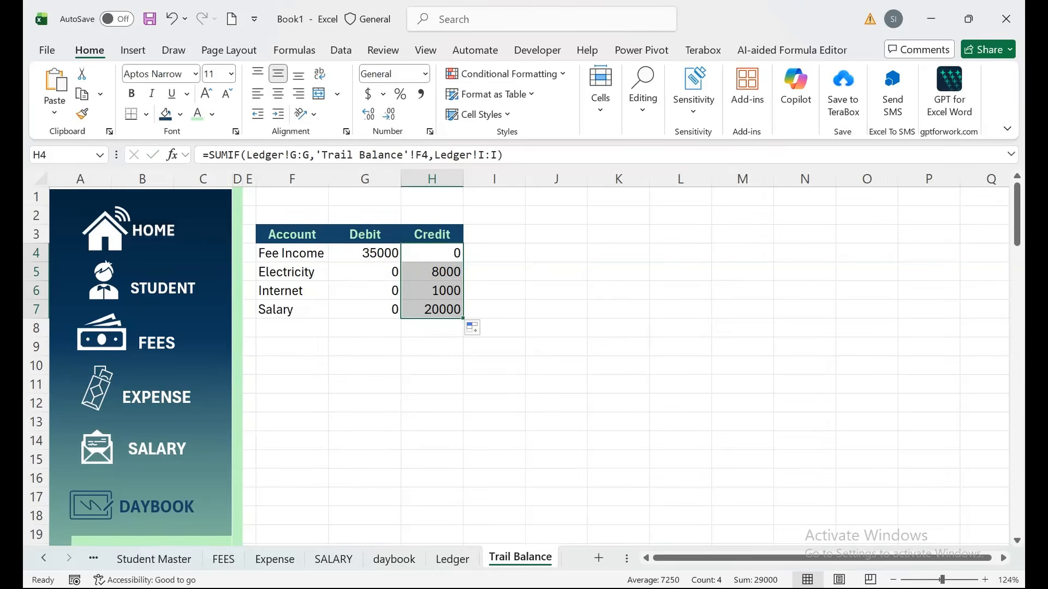
Select the trial balance area in columns F to J, then deselect it.
scroll(481, 333, up, 3)
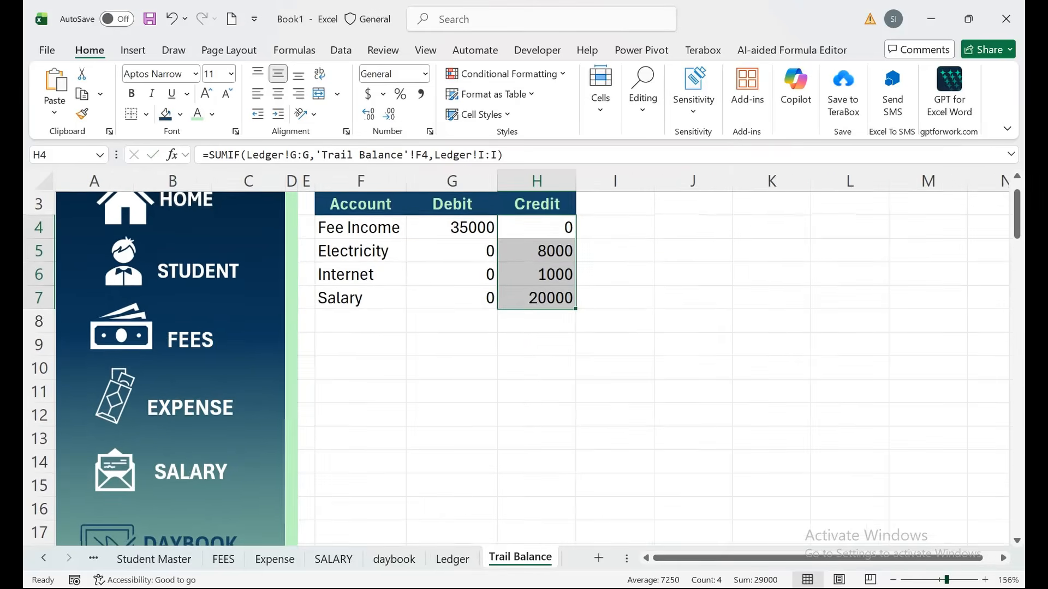
scroll(722, 335, up, 2)
drag(829, 499, 430, 191)
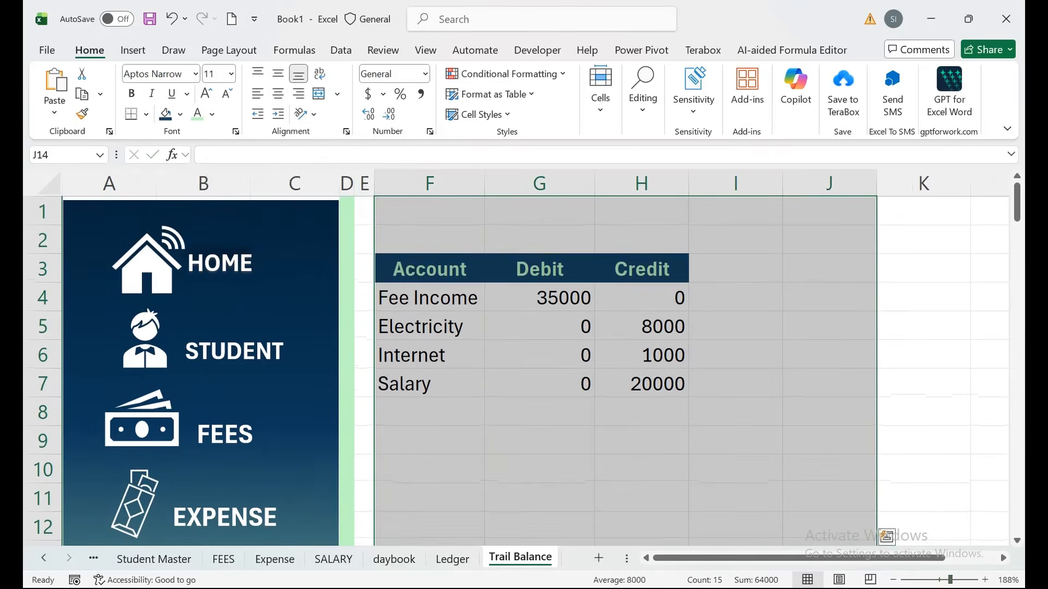
drag(951, 580, 948, 580)
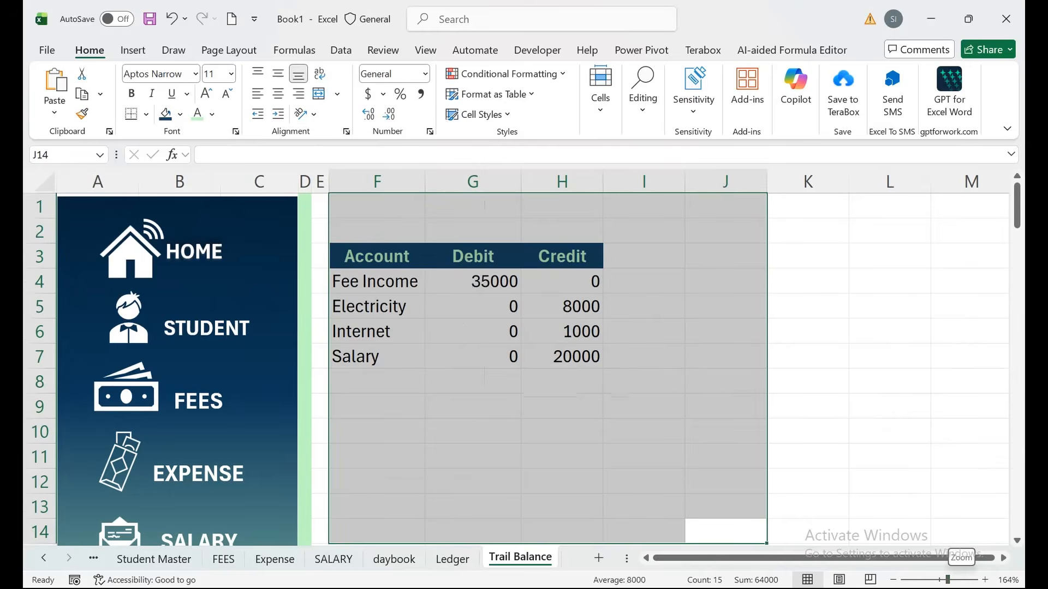
drag(1017, 203, 1017, 239)
click(473, 383)
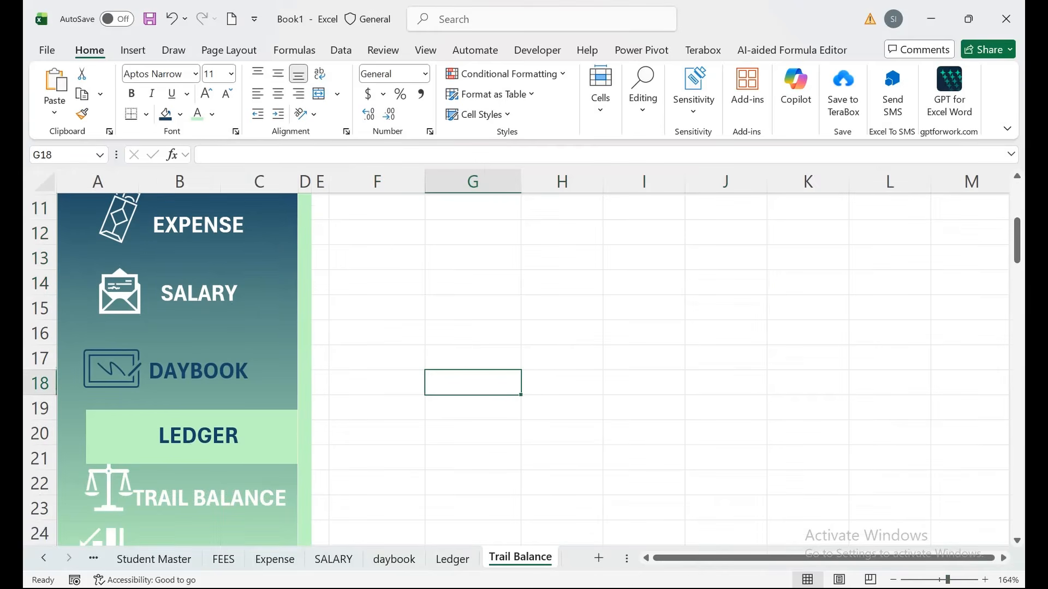
Inspect the sidebar labels and the green highlight shape behind LEDGER.
click(231, 498)
click(224, 435)
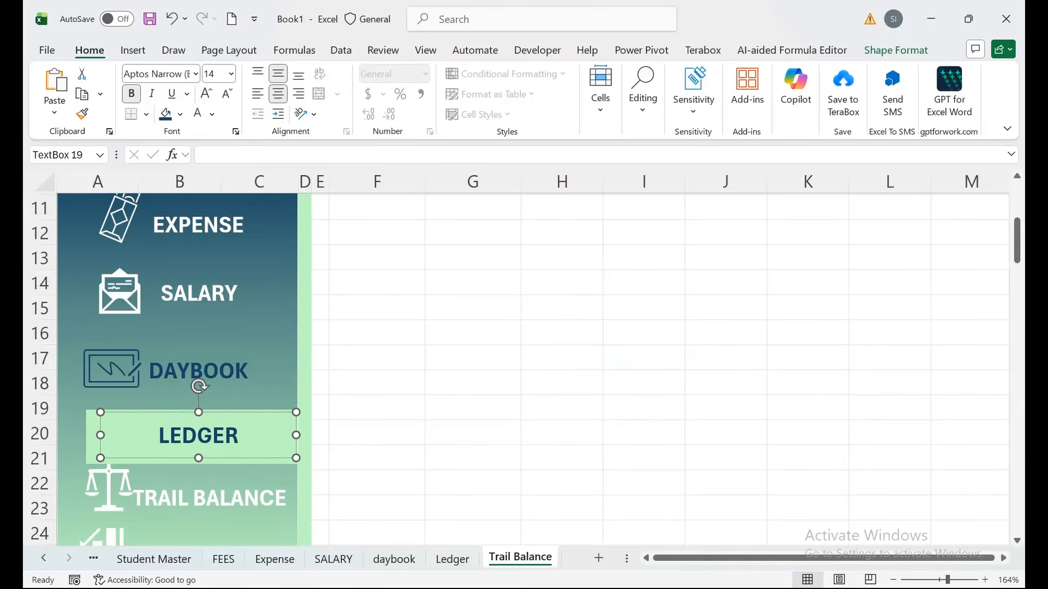
click(234, 333)
click(473, 382)
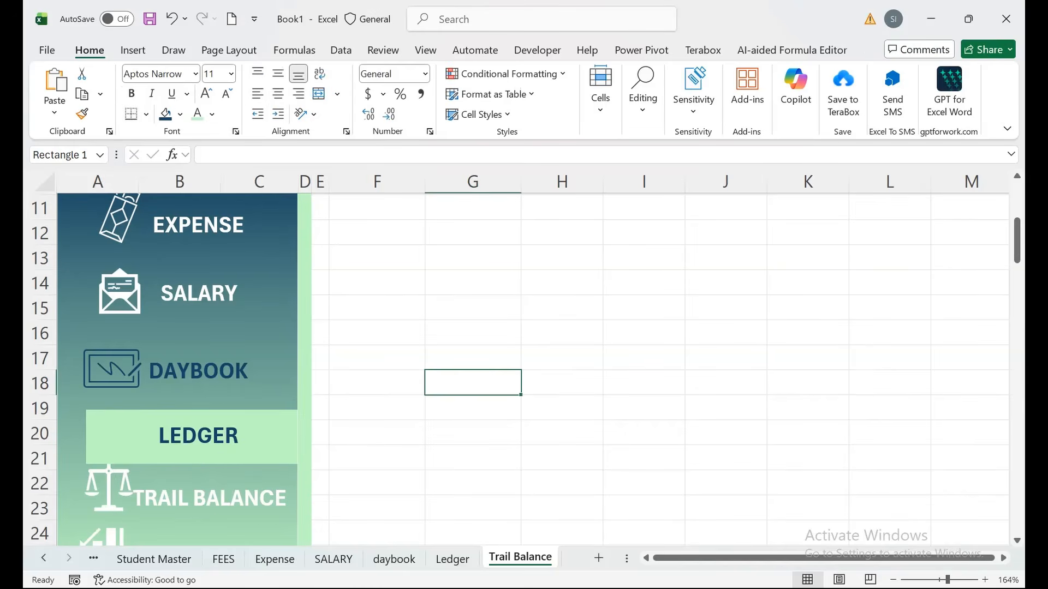
click(116, 435)
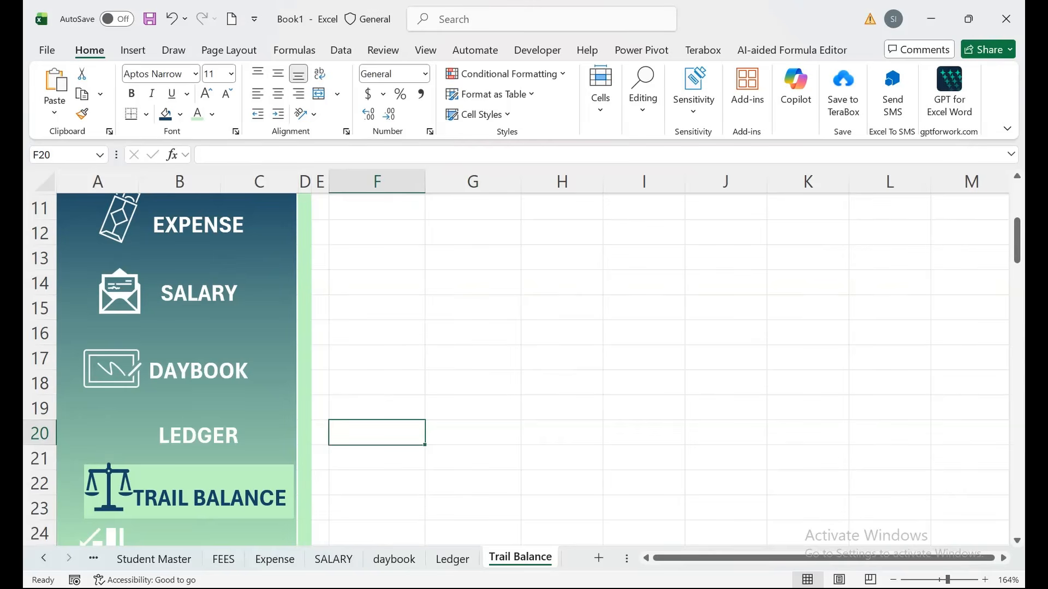
mouse_move(1017, 240)
mouse_down()
mouse_move(1017, 206)
mouse_move(1016, 247)
mouse_up()
click(376, 489)
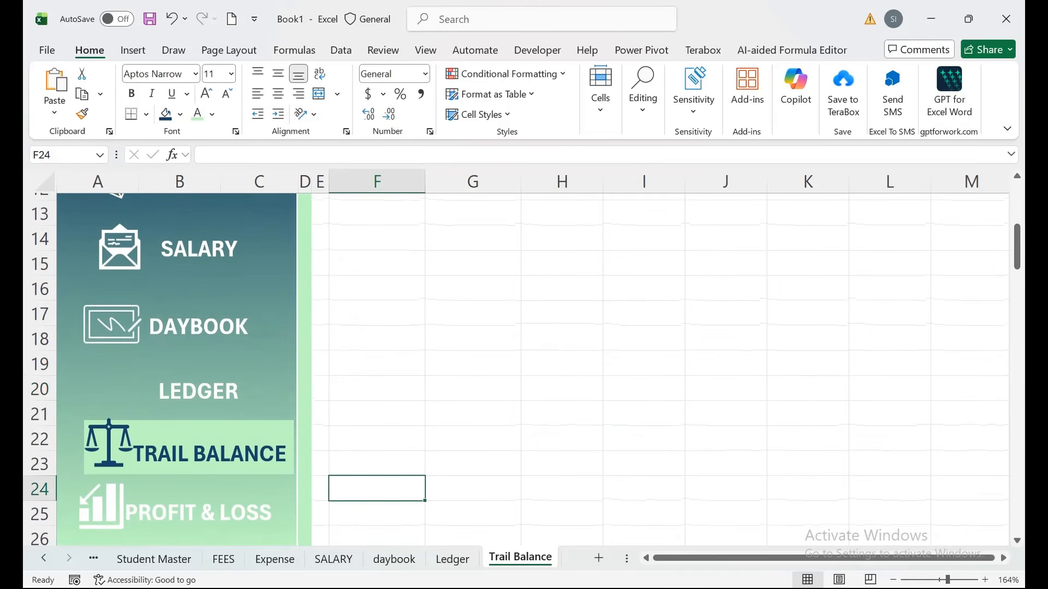
click(246, 513)
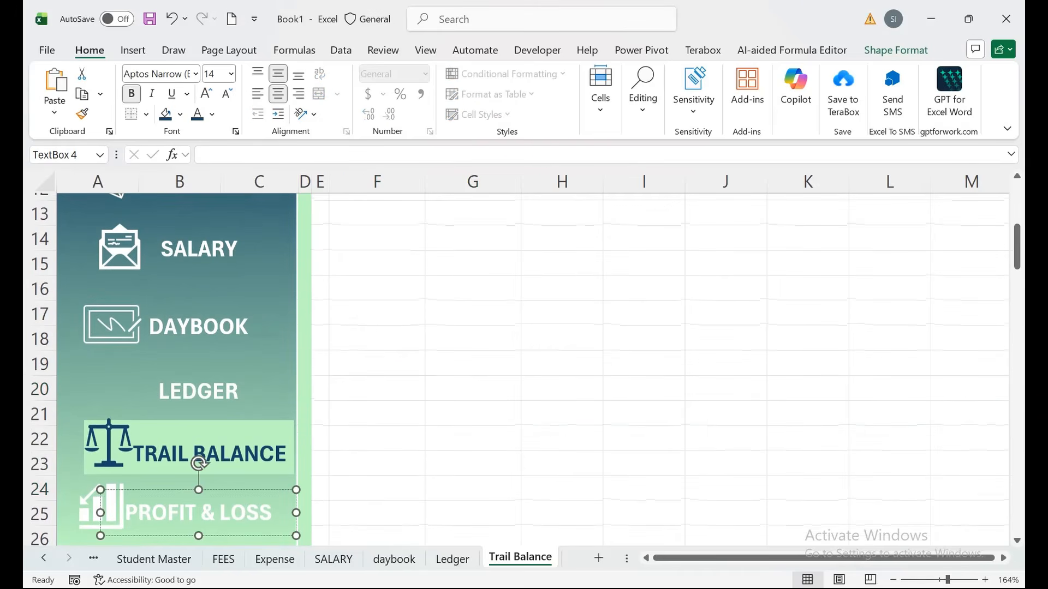
Create a copy of the Trail Balance sheet.
right_click(537, 558)
click(598, 382)
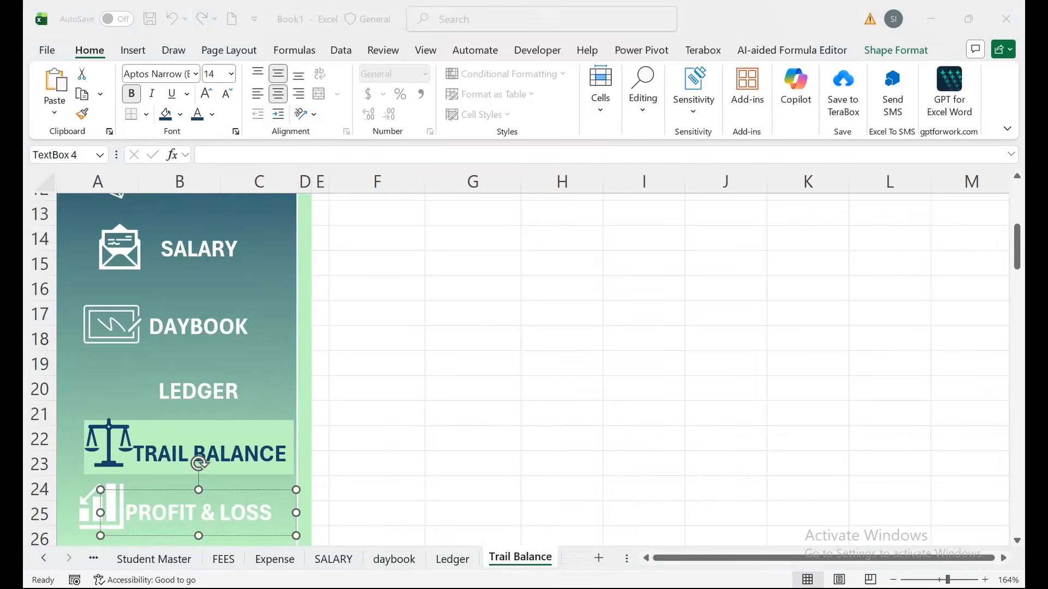
click(474, 509)
click(628, 536)
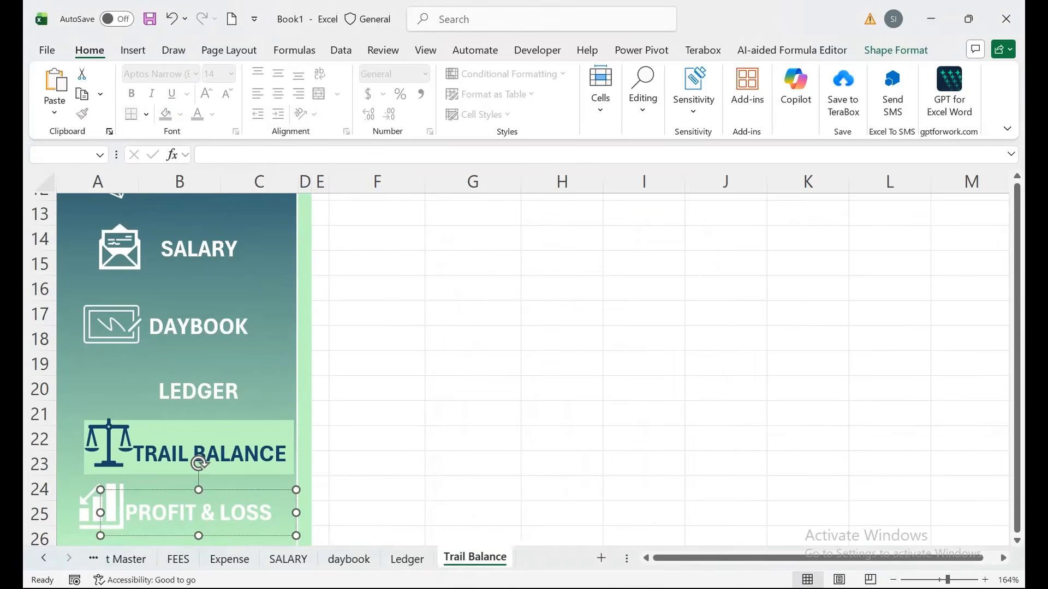
Move the Trail Balance (2) sheet to the end of the workbook.
click(542, 559)
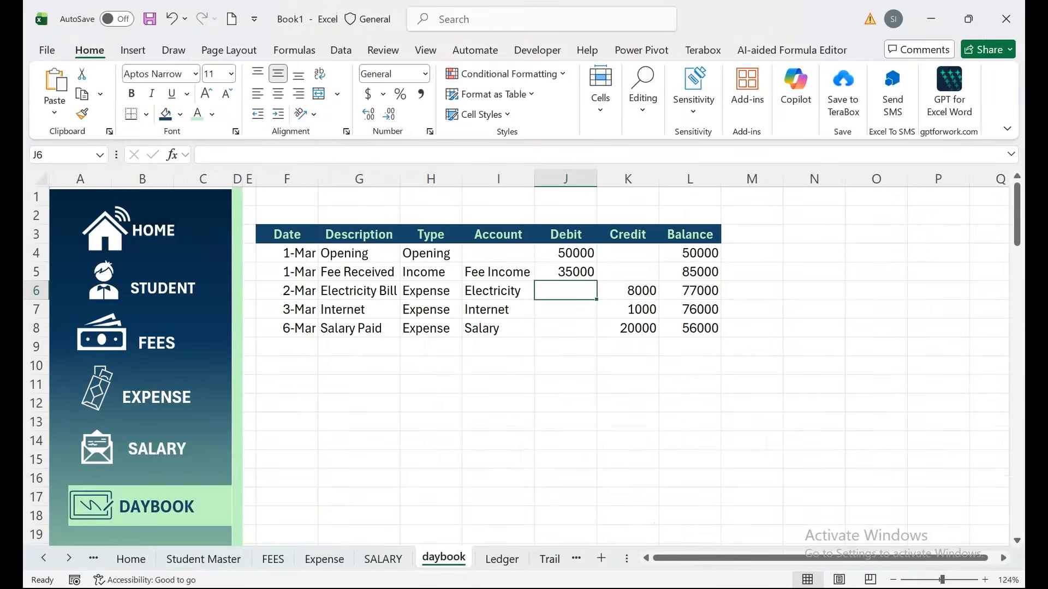
click(550, 558)
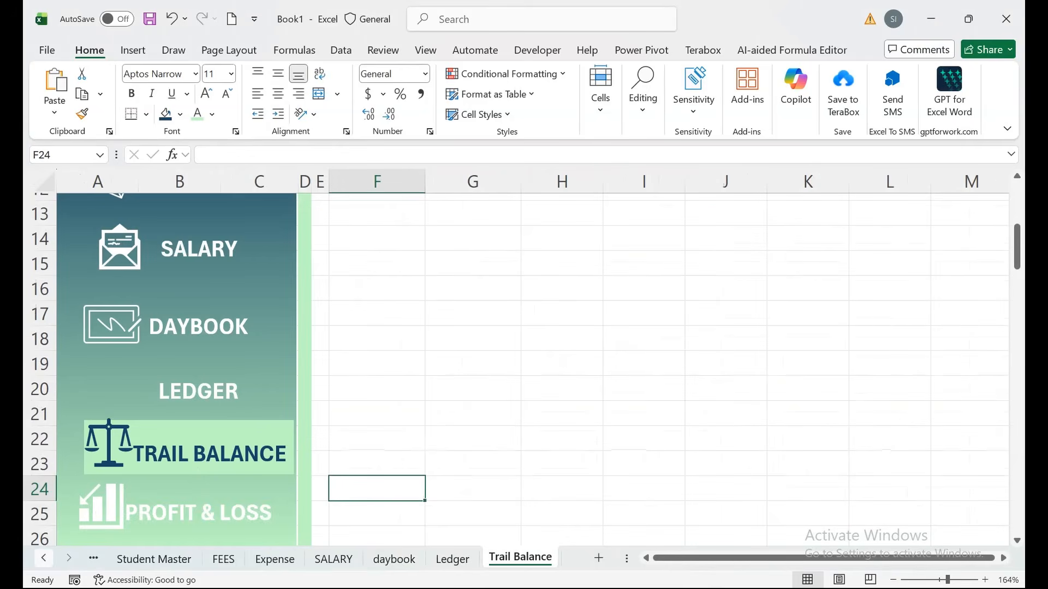
click(44, 559)
click(44, 559)
drag(155, 560, 567, 559)
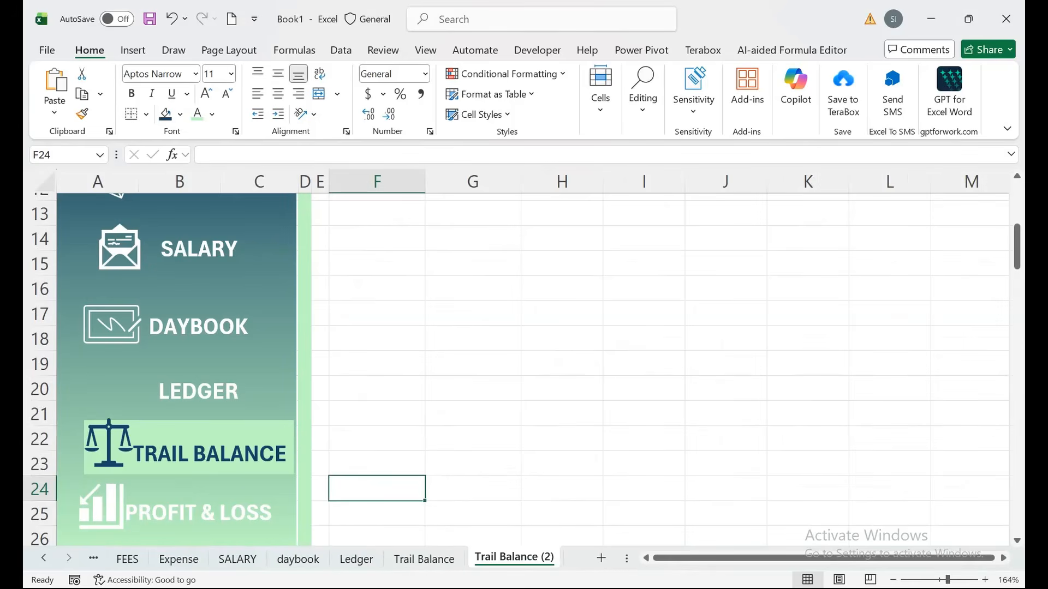
Rename Trail Balance (2) to P&L and Trail Balance to T_B.
double_click(515, 559)
text(P)
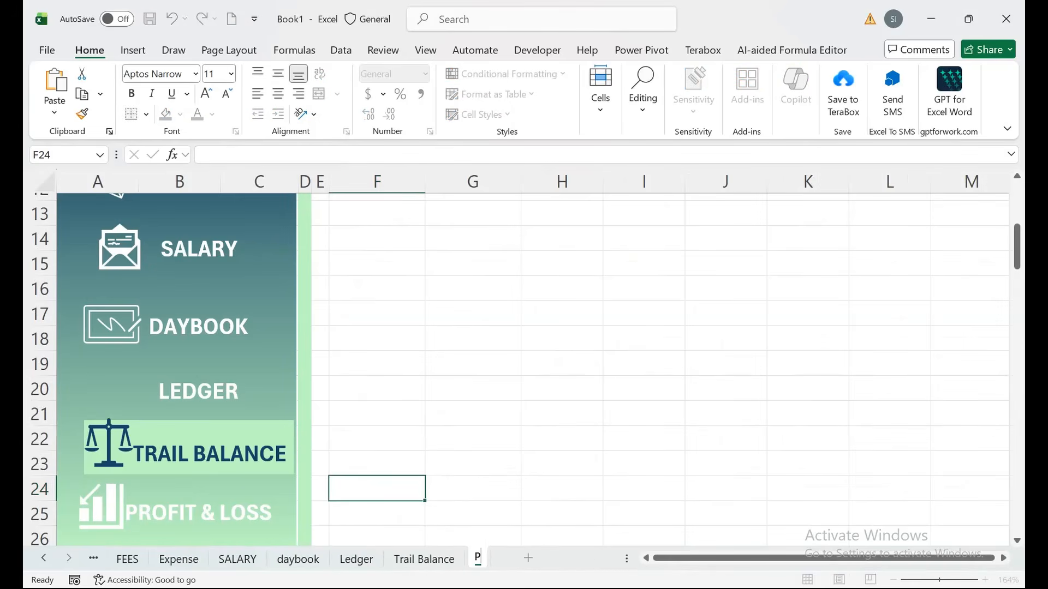
text(&L)
double_click(424, 559)
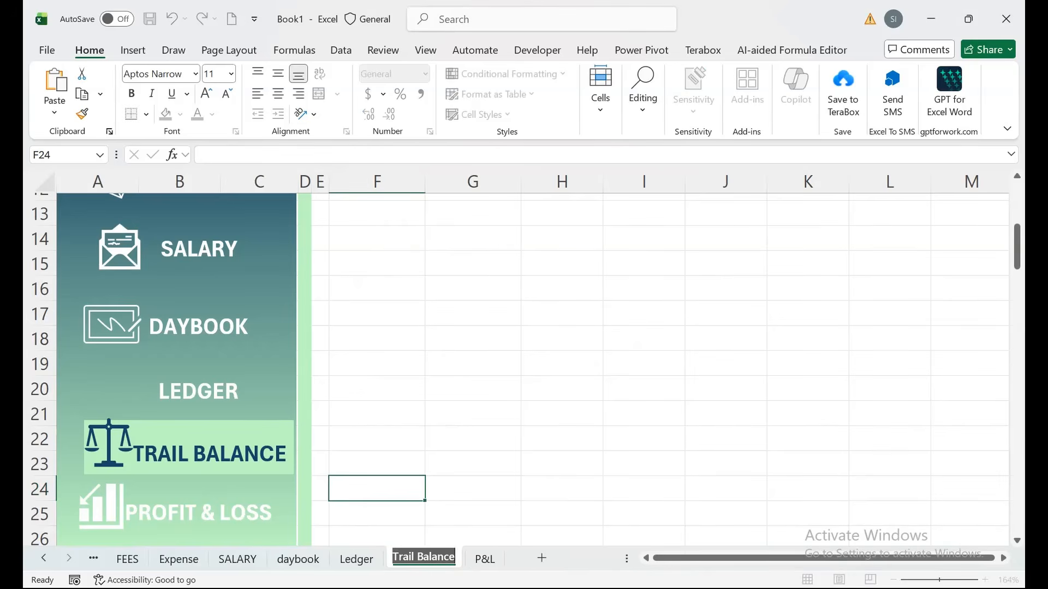
text(T)
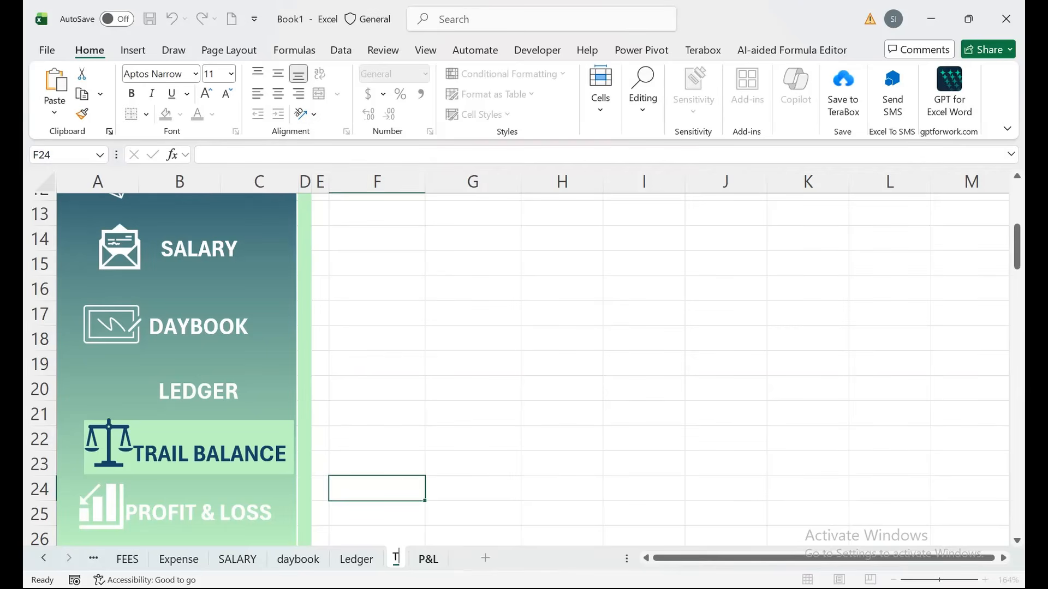
text(_B)
key(Return)
On P&L, move the green sidebar highlight down behind PROFIT & LOSS.
click(439, 559)
click(259, 513)
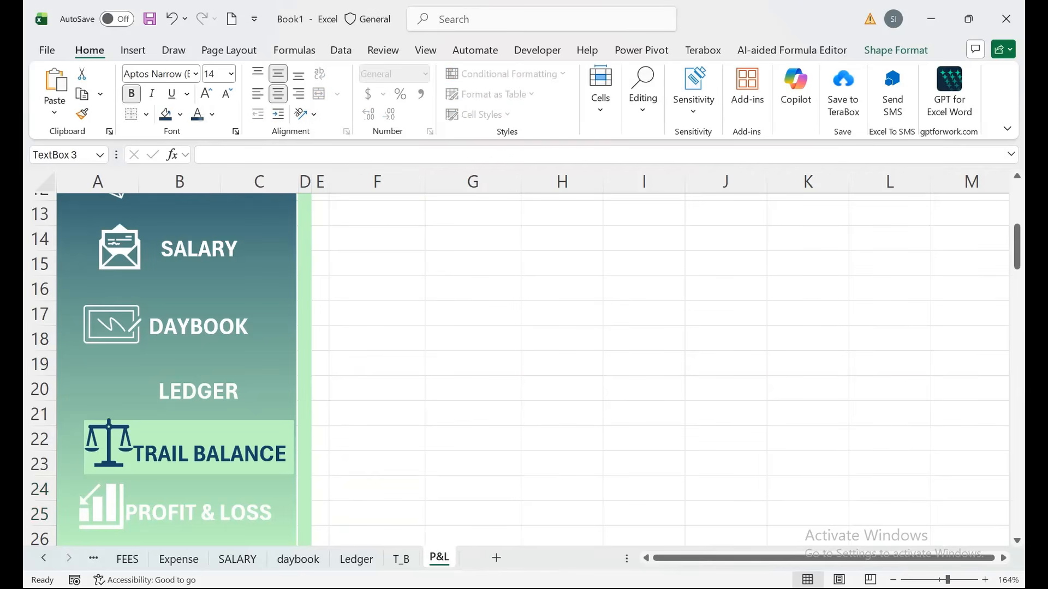
click(273, 480)
drag(218, 431, 265, 489)
Make TRAIL BALANCE and its scales icon white, and PROFIT & LOSS and its chart icon dark blue.
click(210, 454)
click(212, 114)
click(201, 177)
click(109, 443)
click(896, 50)
click(188, 514)
click(174, 513)
click(212, 114)
click(199, 424)
click(104, 507)
click(330, 73)
Align and narrow the PROFIT & LOSS label, then select columns F and G of the table.
click(236, 513)
click(197, 114)
click(289, 513)
mouse_move(314, 512)
mouse_down()
mouse_move(271, 512)
mouse_move(298, 512)
mouse_up()
click(194, 512)
click(376, 515)
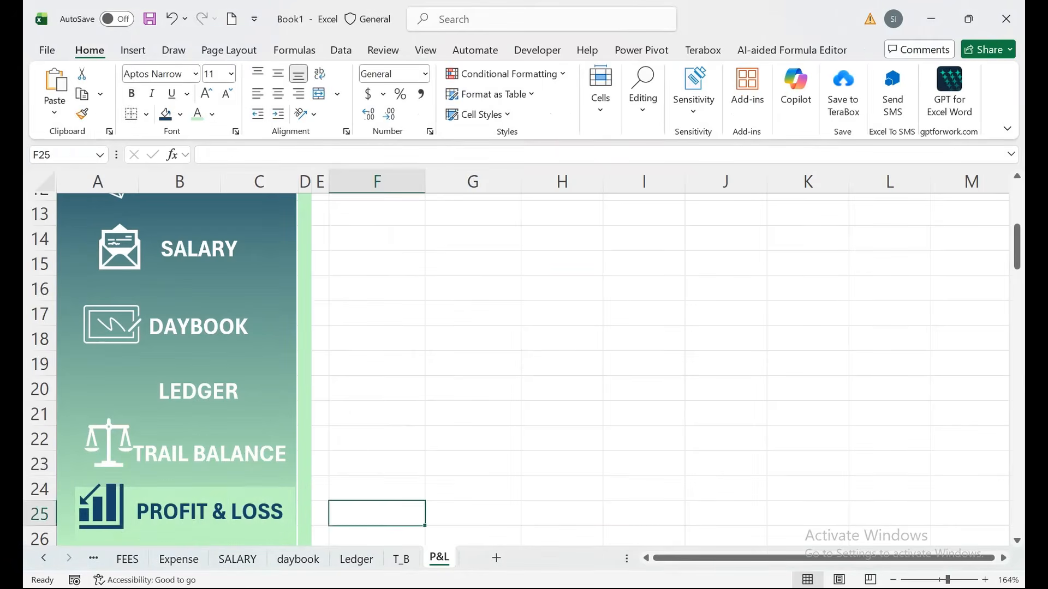
drag(472, 415, 377, 189)
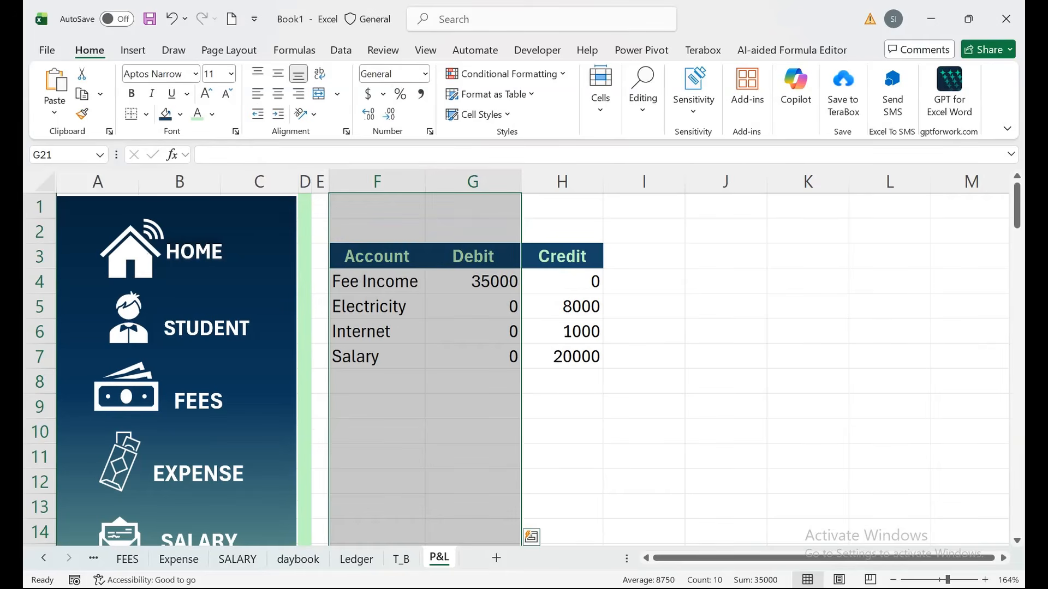
Clear F4:H7 and enter the labels Total Income, Total Expense and Net Profit in column F.
drag(376, 281, 562, 357)
key(Delete)
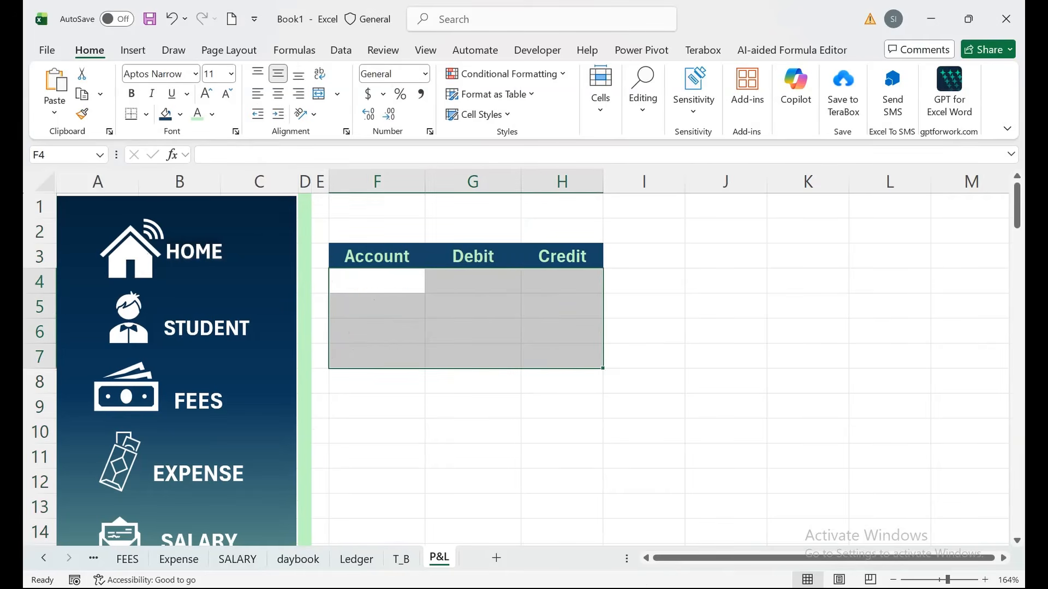
click(376, 256)
text(Total Income)
key(Return)
key(Return)
text(Total Expeasne)
key(Return)
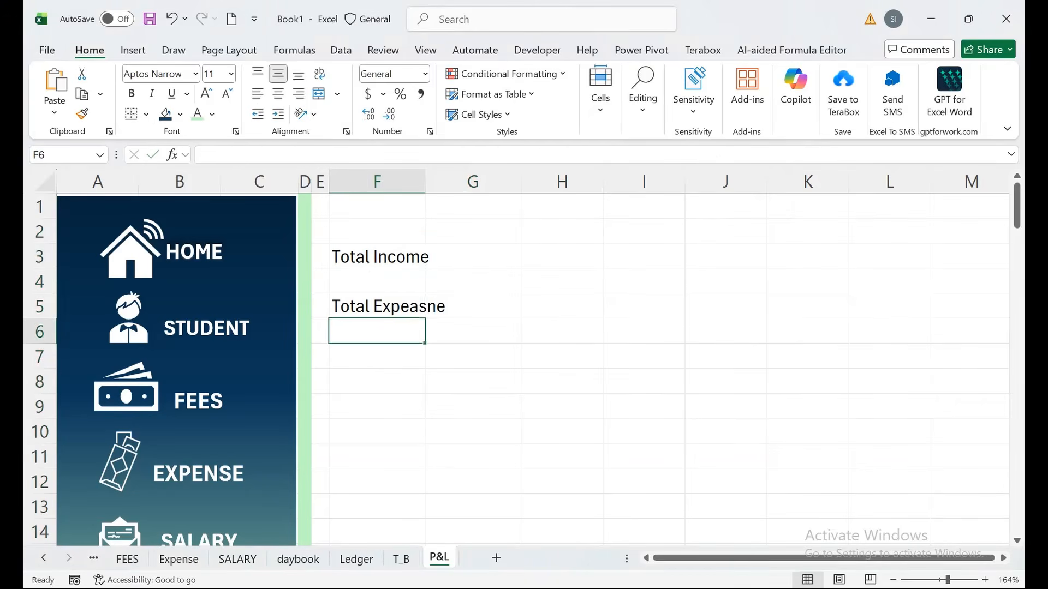
key(Up)
text(Total Expense)
key(Return)
key(Return)
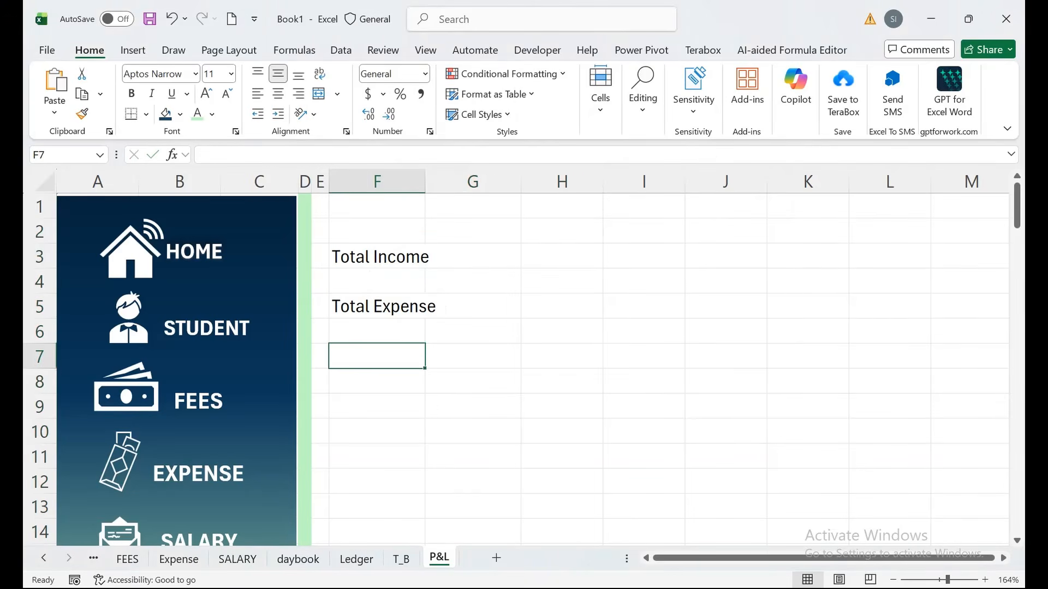
text(Net Profit)
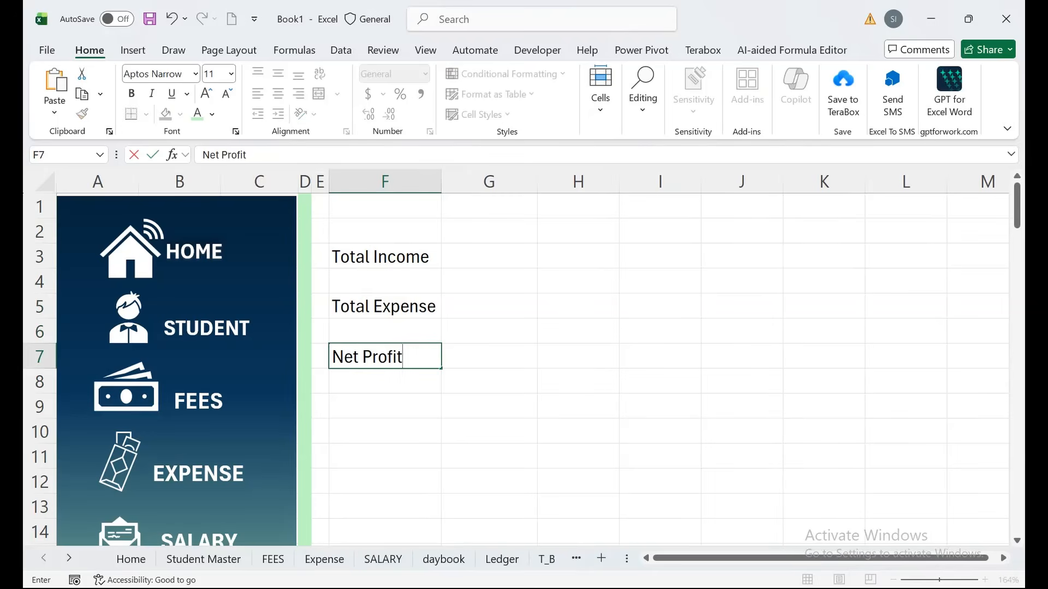
key(Return)
Make Total Income and Total Expense bold with a navy fill and light font colour.
click(384, 231)
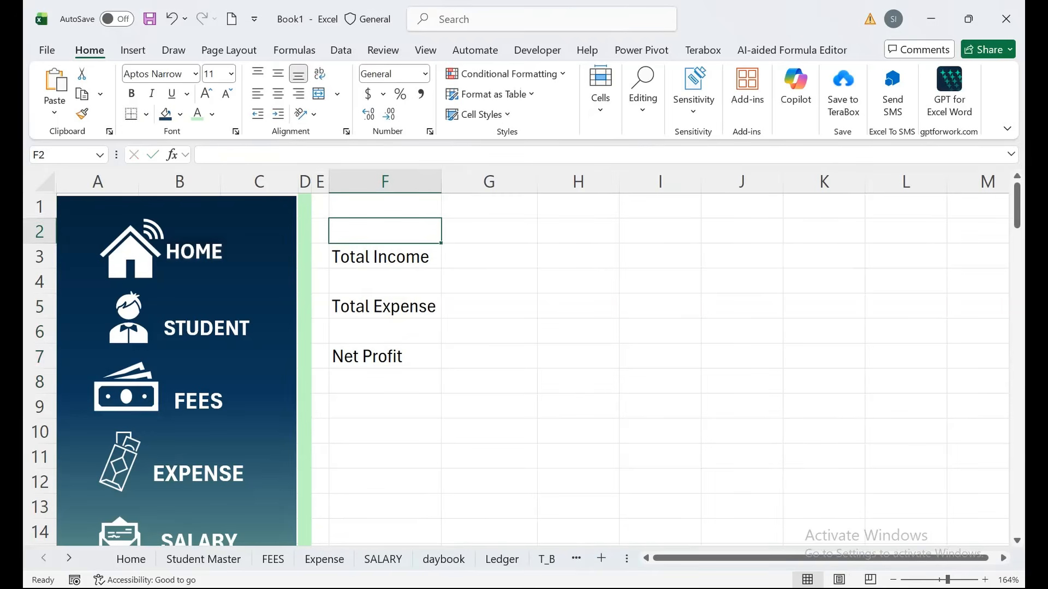
click(384, 257)
ctrl+click(385, 331)
click(385, 306)
ctrl+click(385, 257)
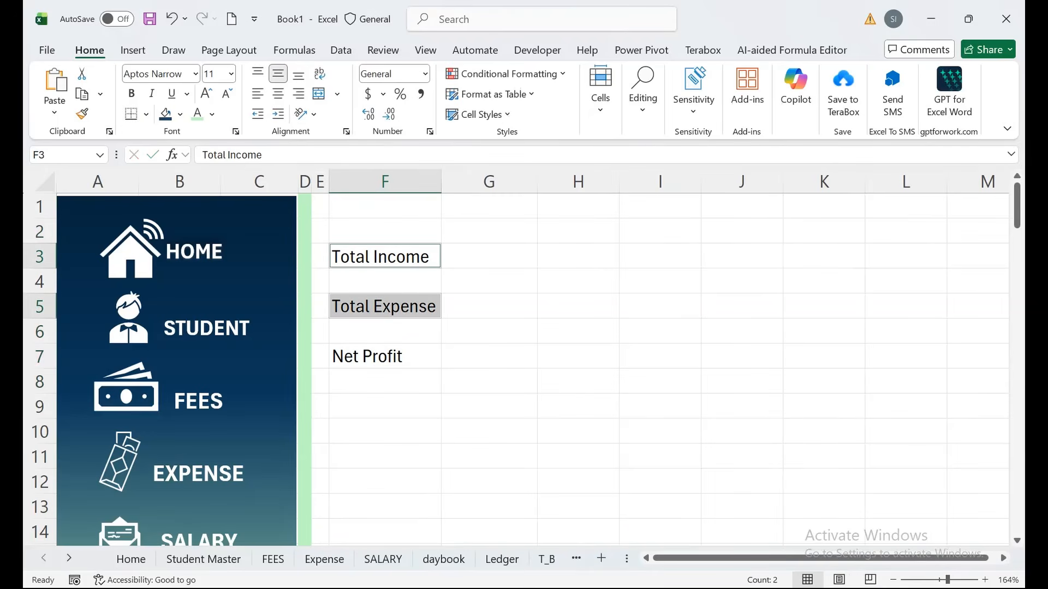
click(152, 94)
double_click(131, 93)
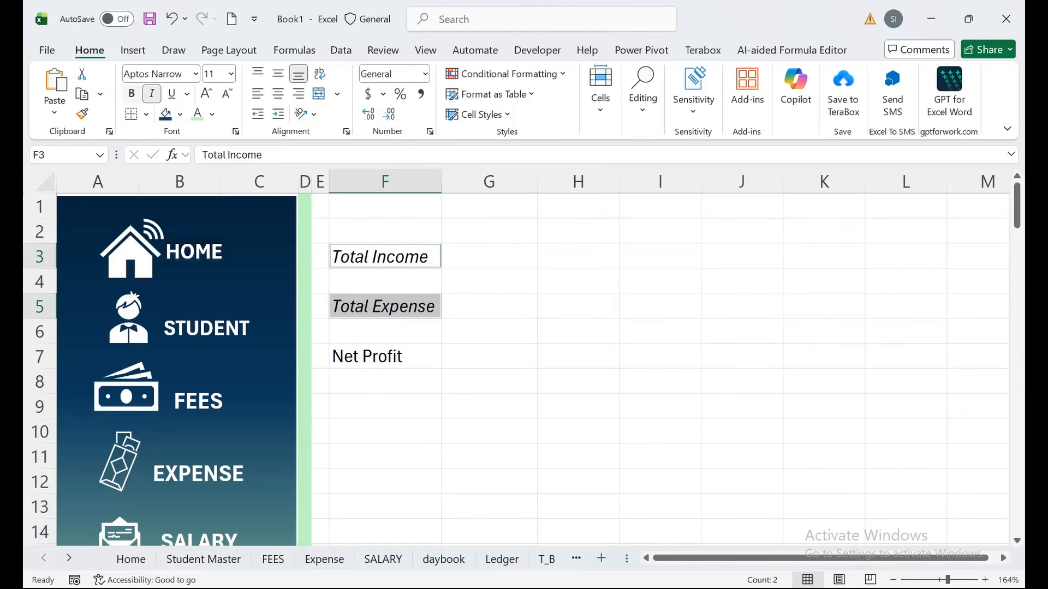
click(152, 94)
click(131, 94)
click(165, 114)
click(197, 113)
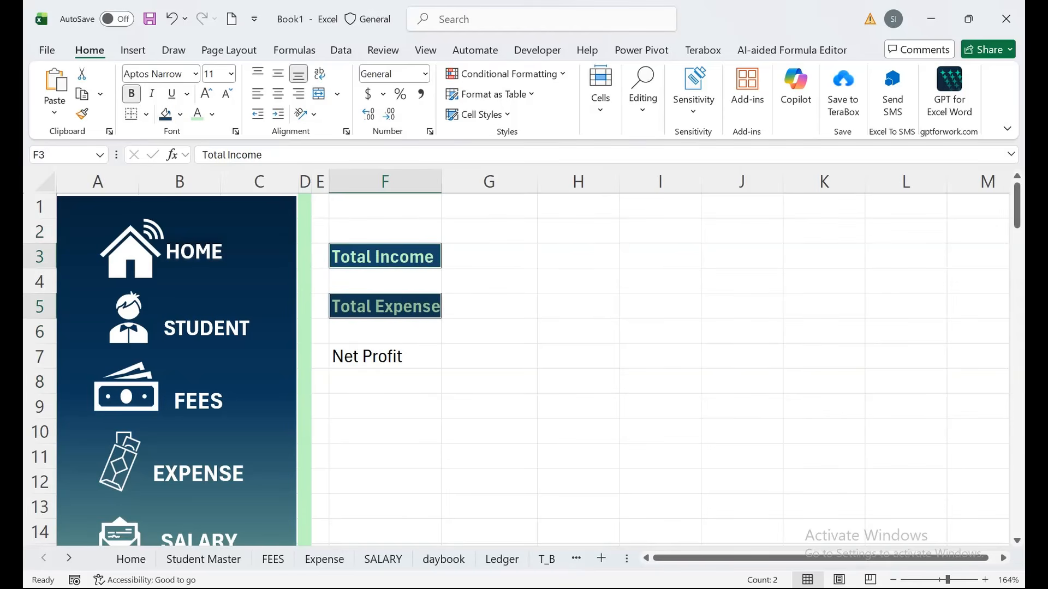
click(385, 332)
Widen column F to fit the labels.
drag(440, 181, 461, 181)
click(395, 356)
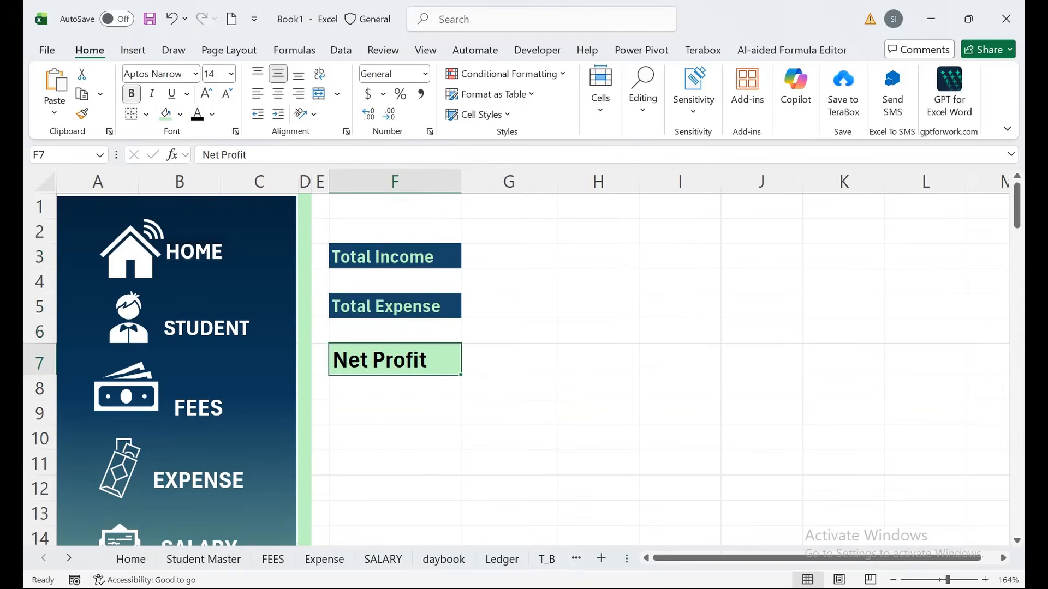
click(508, 256)
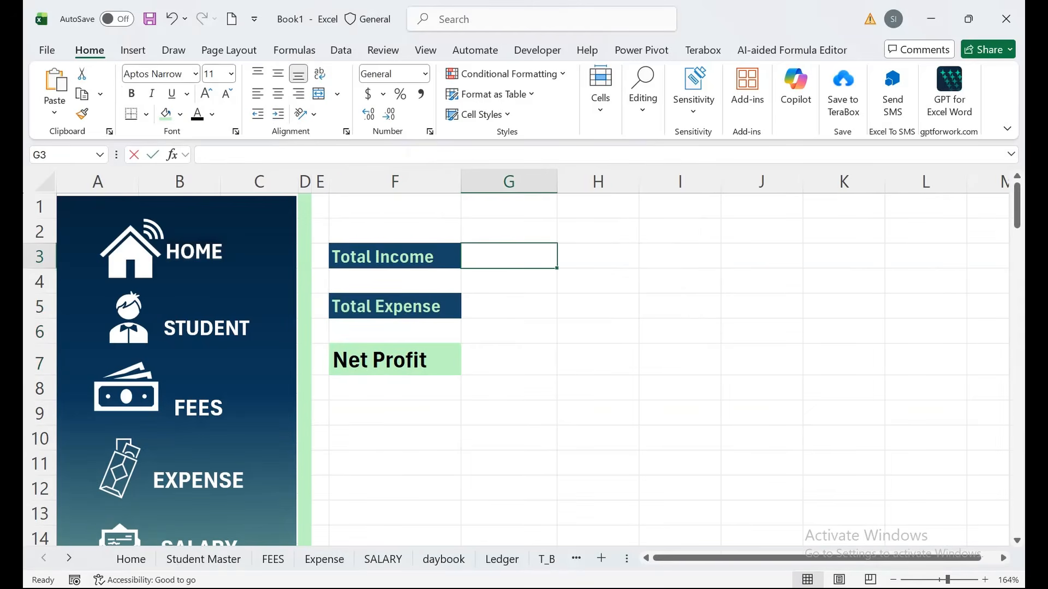
Enter Total Income in G3 as =SUMIF(daybook!H:H,"Income",daybook!J:J).
text(=sumif)
key(Tab)
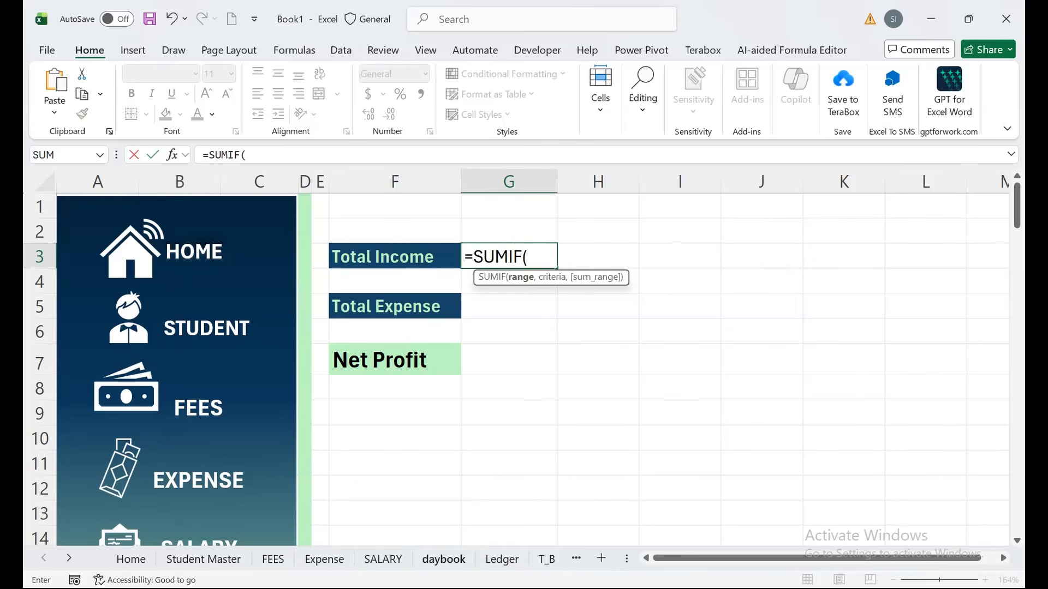
click(443, 559)
click(430, 179)
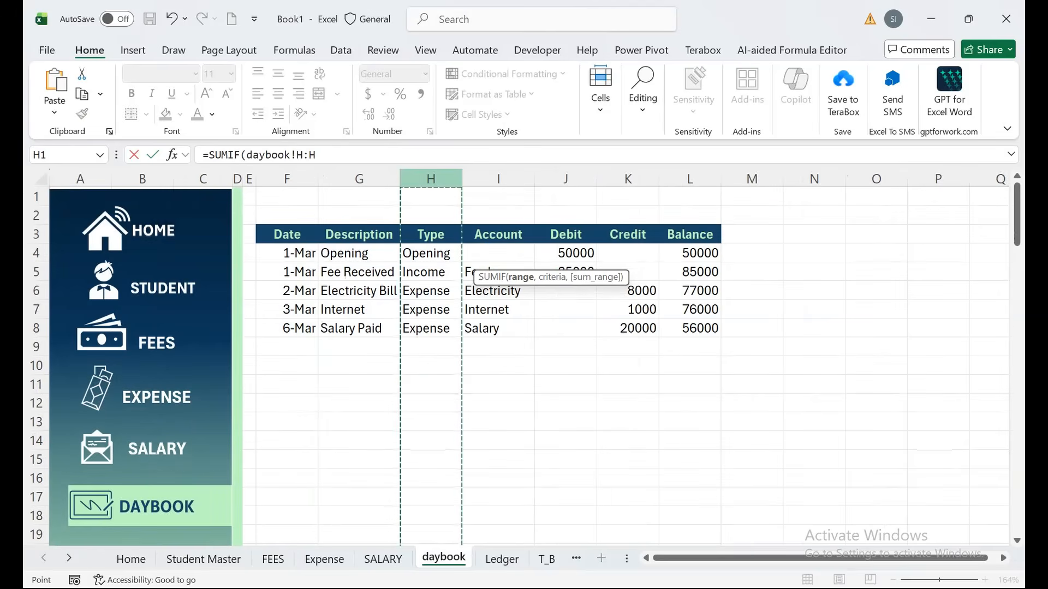
text(,"Income)
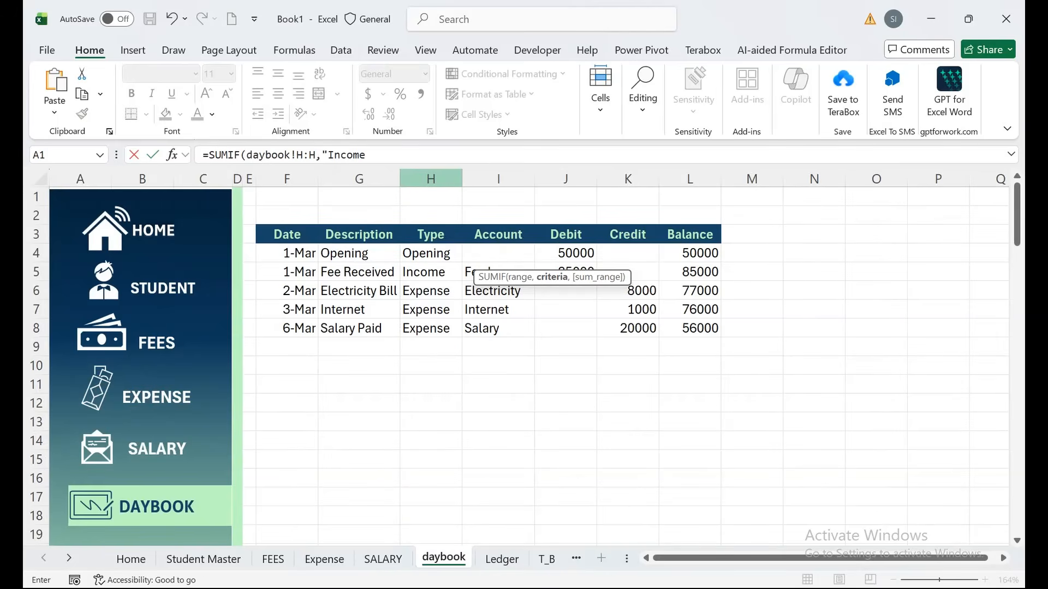
text(",)
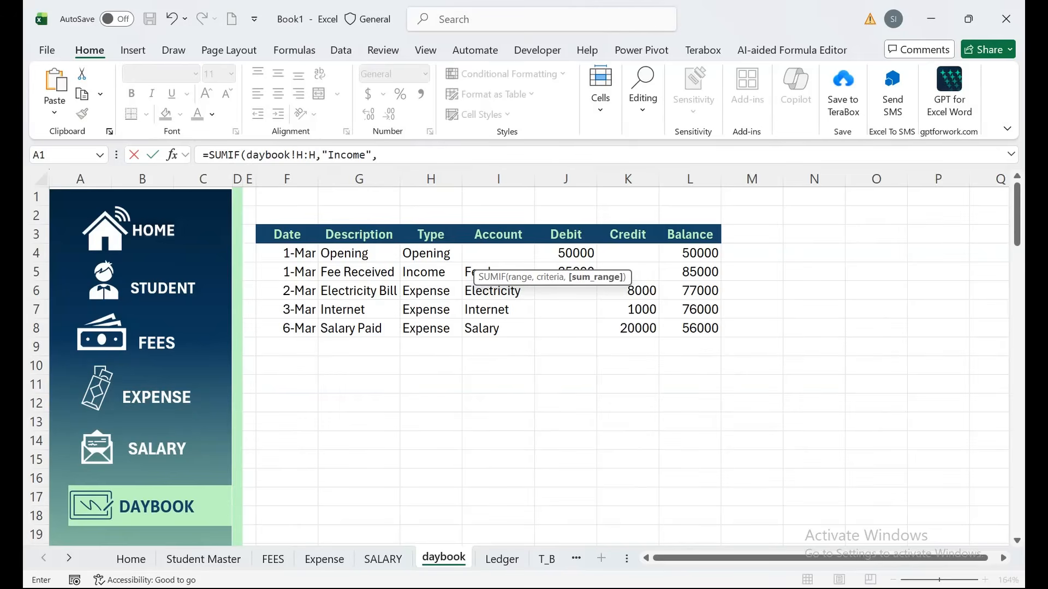
click(565, 179)
text()()
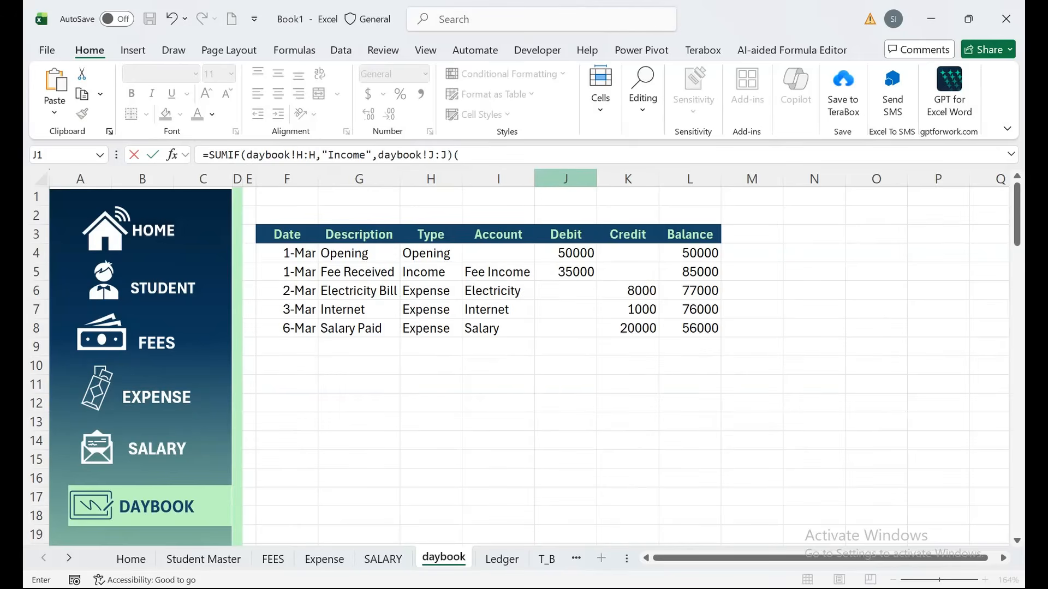
key(Return)
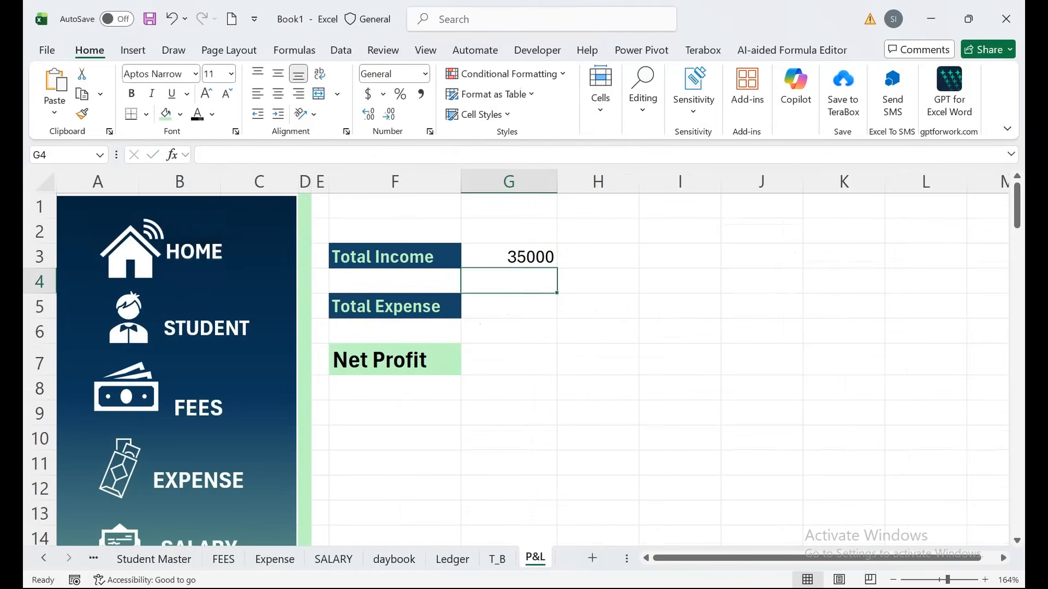
Enter Total Expense in G5 as =SUMIF(daybook!H:H,"Expense",daybook!K:K).
key(Down)
text(=sumif)
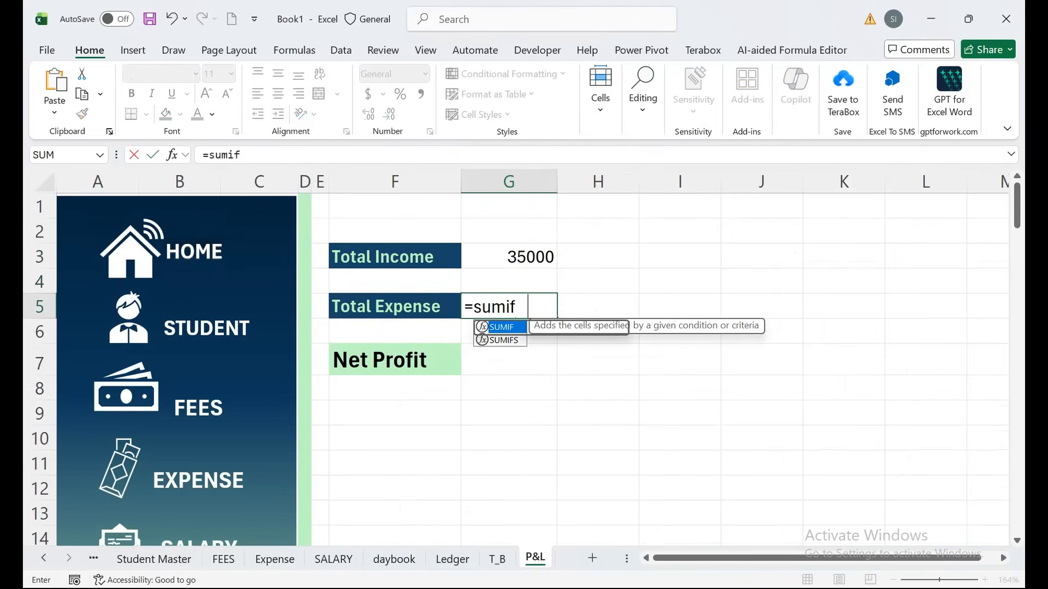
key(Tab)
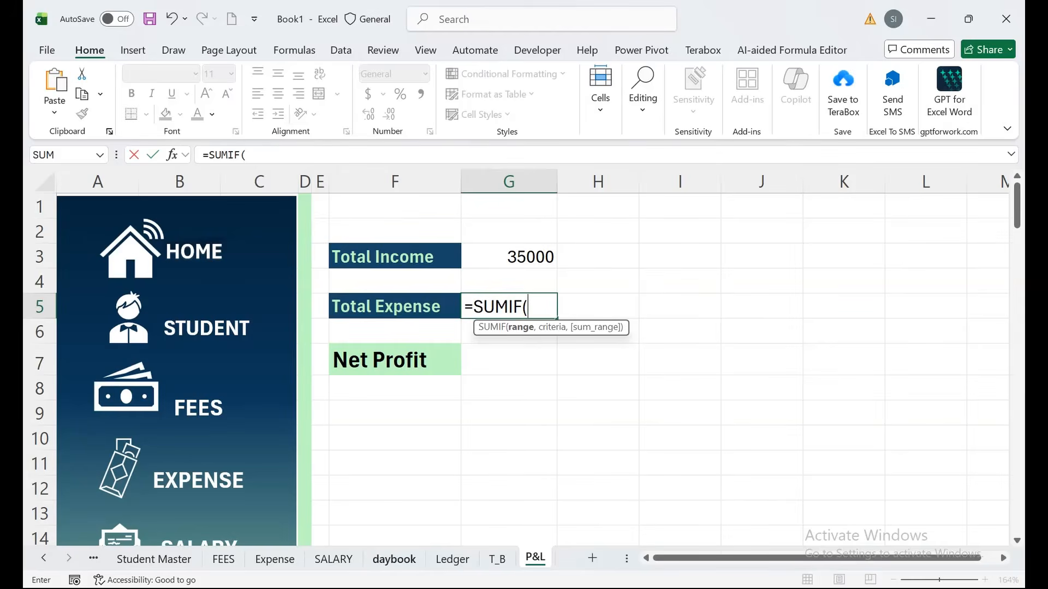
click(394, 559)
click(430, 178)
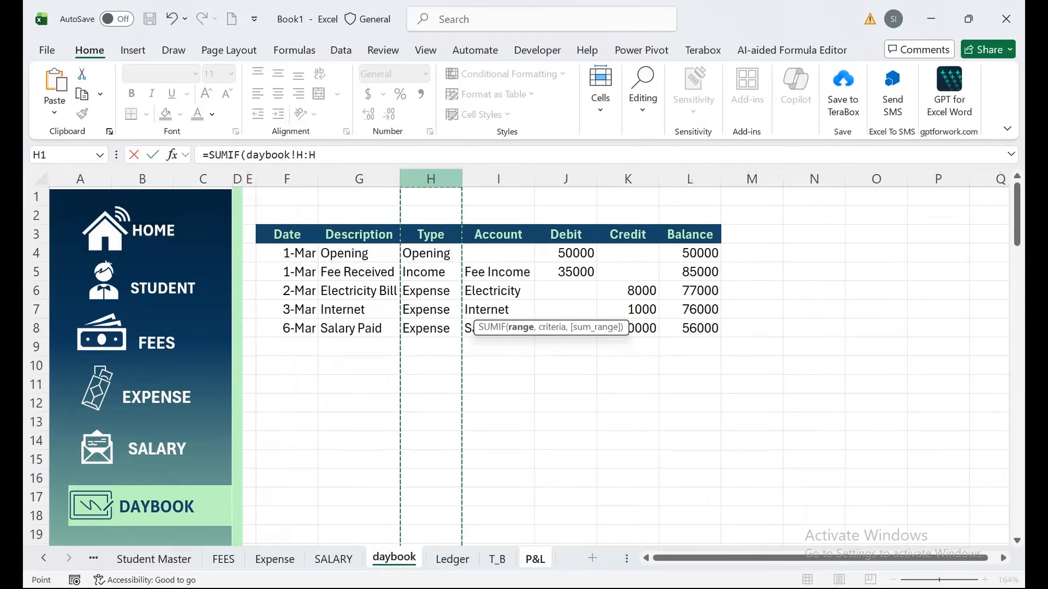
text(,"Expe)
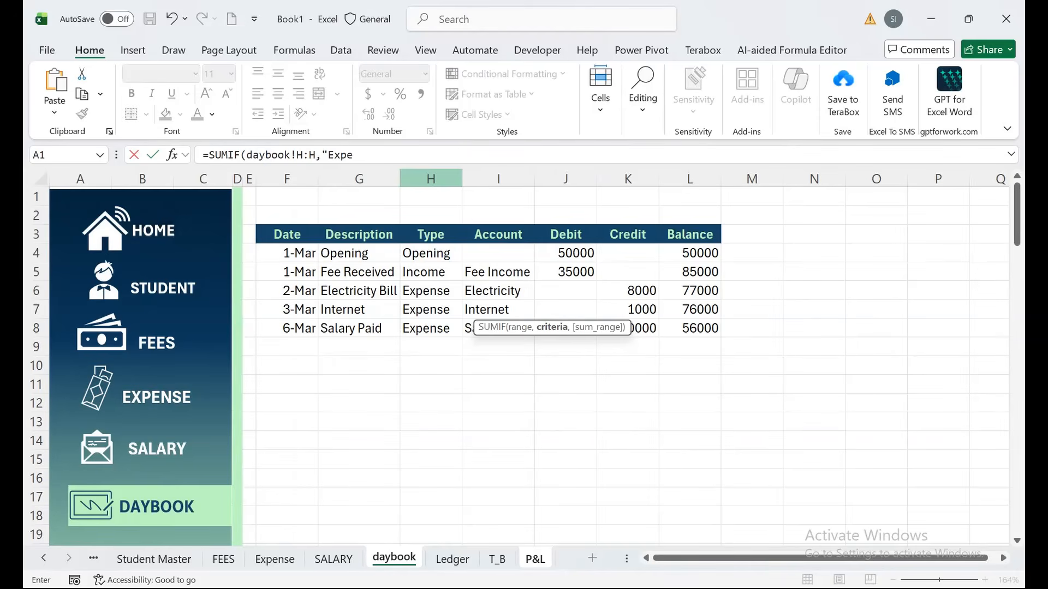
text(nse",)
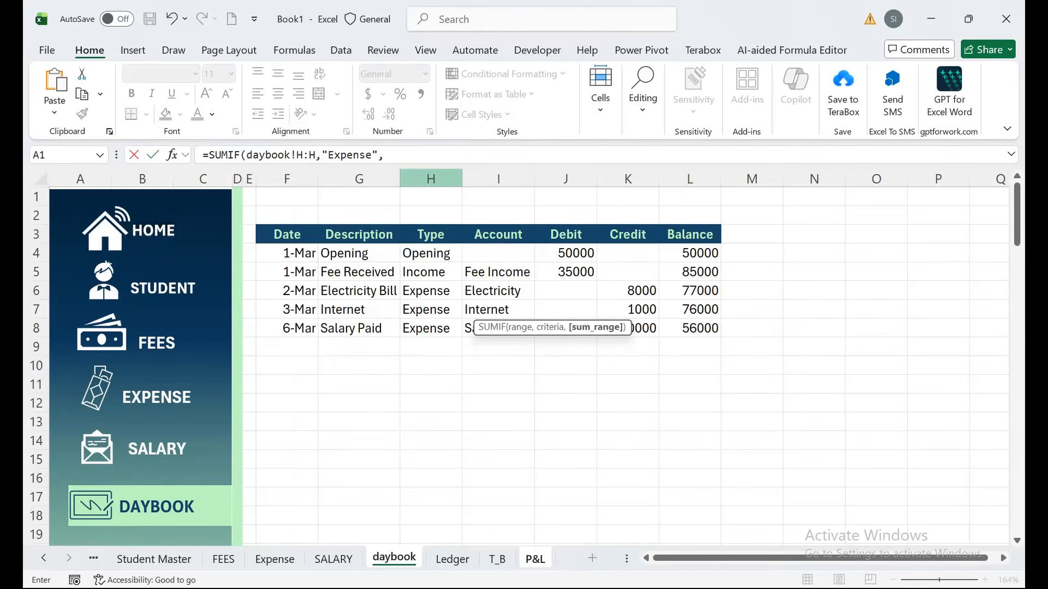
click(627, 179)
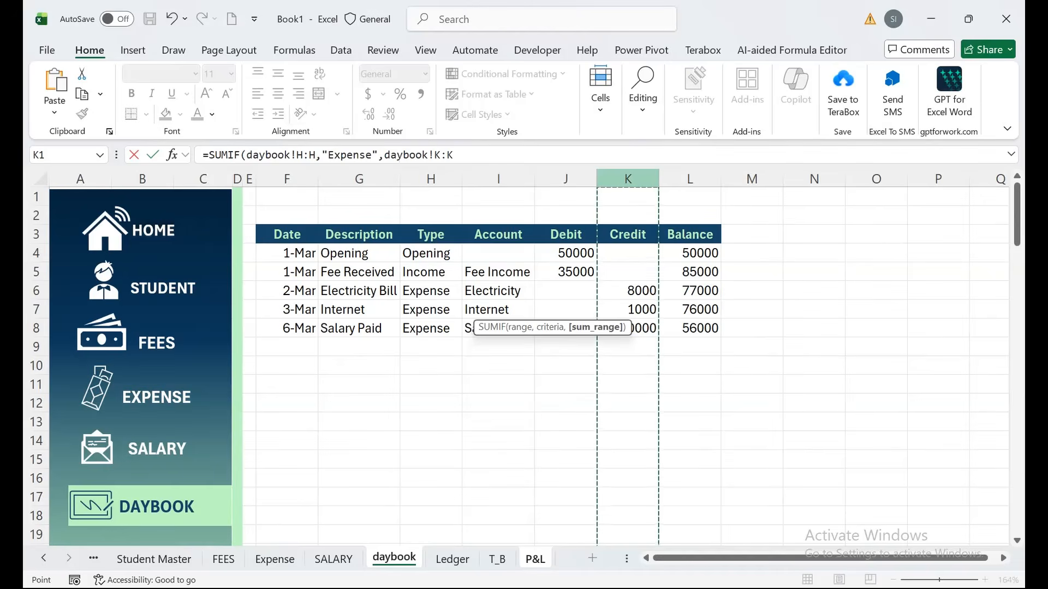
text())
key(Return)
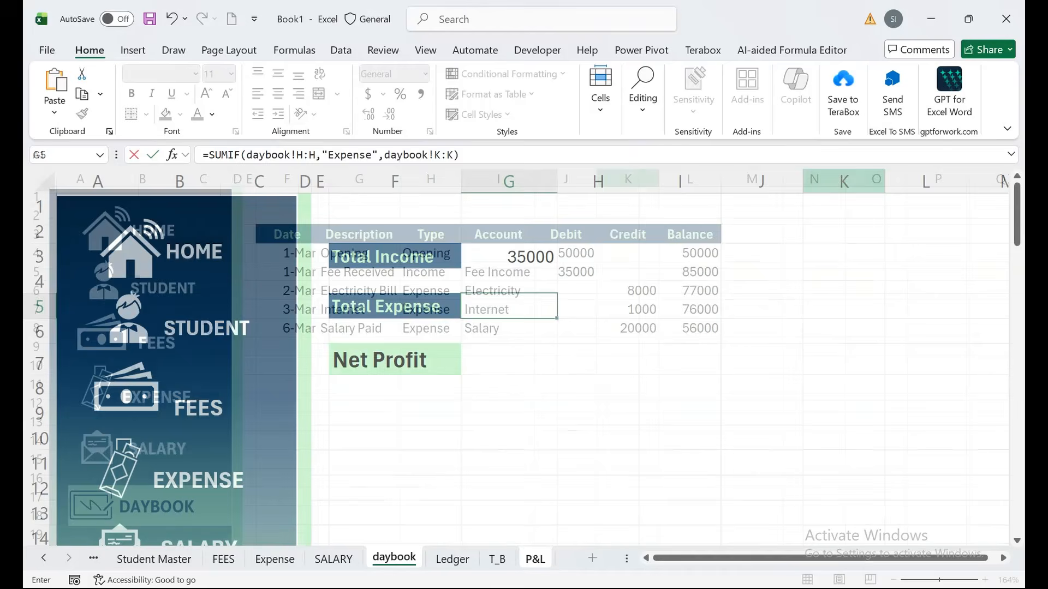
Compute Net Profit in G7 as =G3-G5, giving 6000.
click(508, 359)
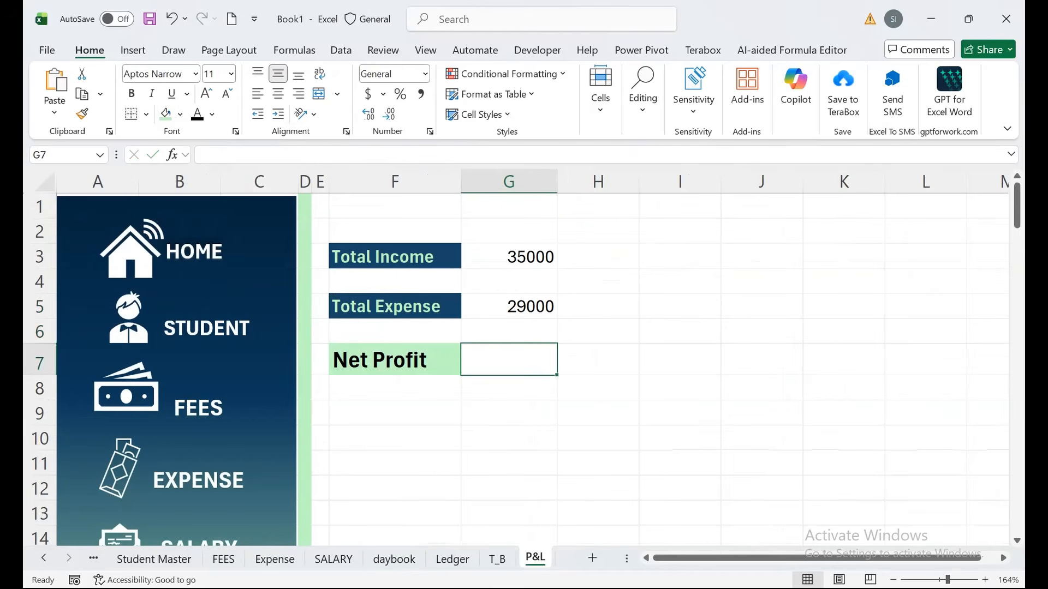
text(=G3-)
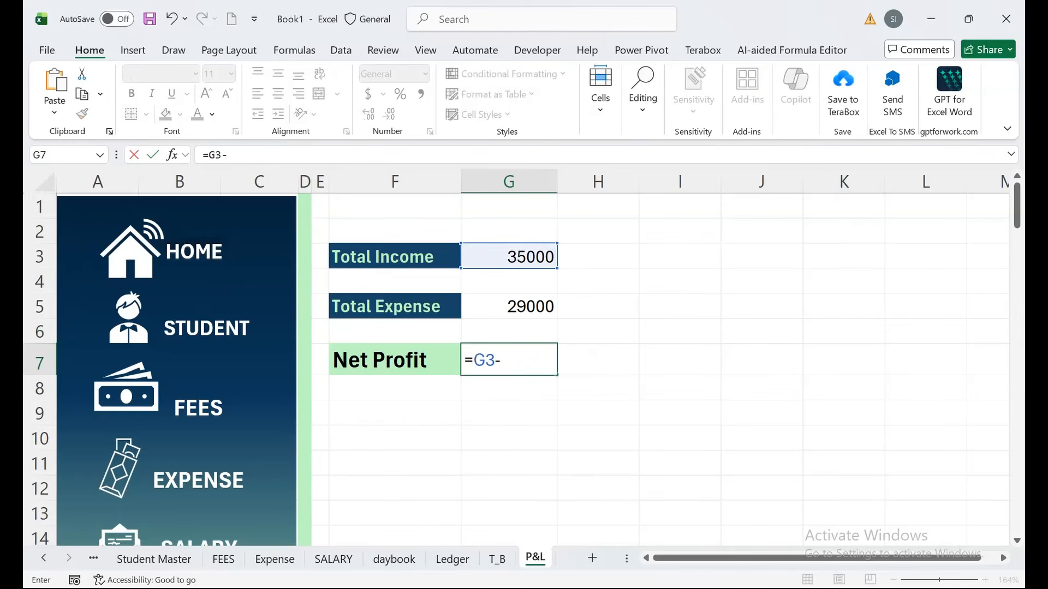
key(Up)
key(Up)
key(Return)
key(Up)
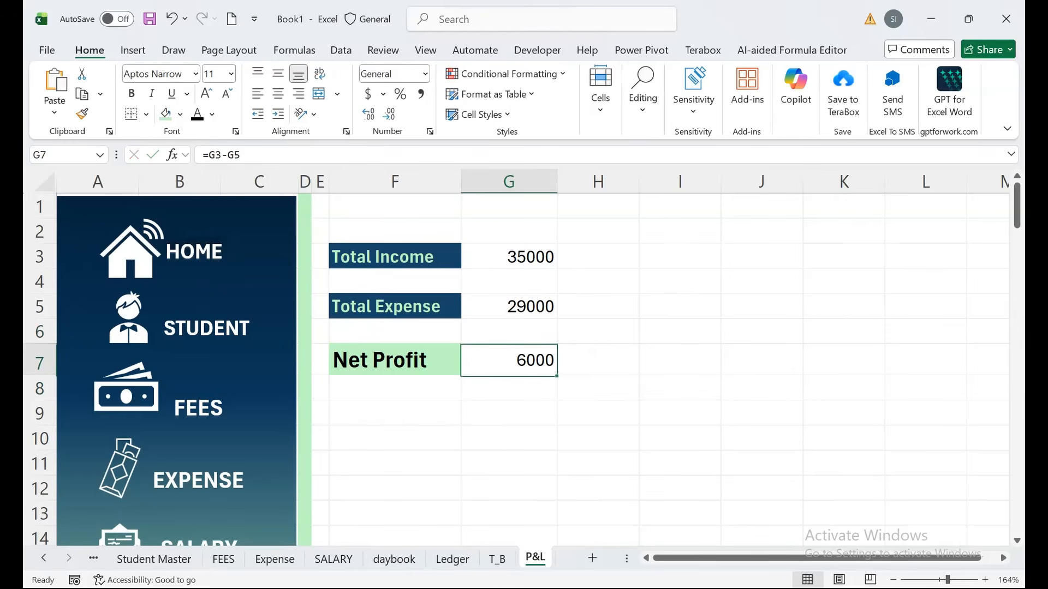
Insert a stacked bar chart from the totals in F3:G7.
click(762, 360)
drag(508, 256, 395, 360)
click(133, 50)
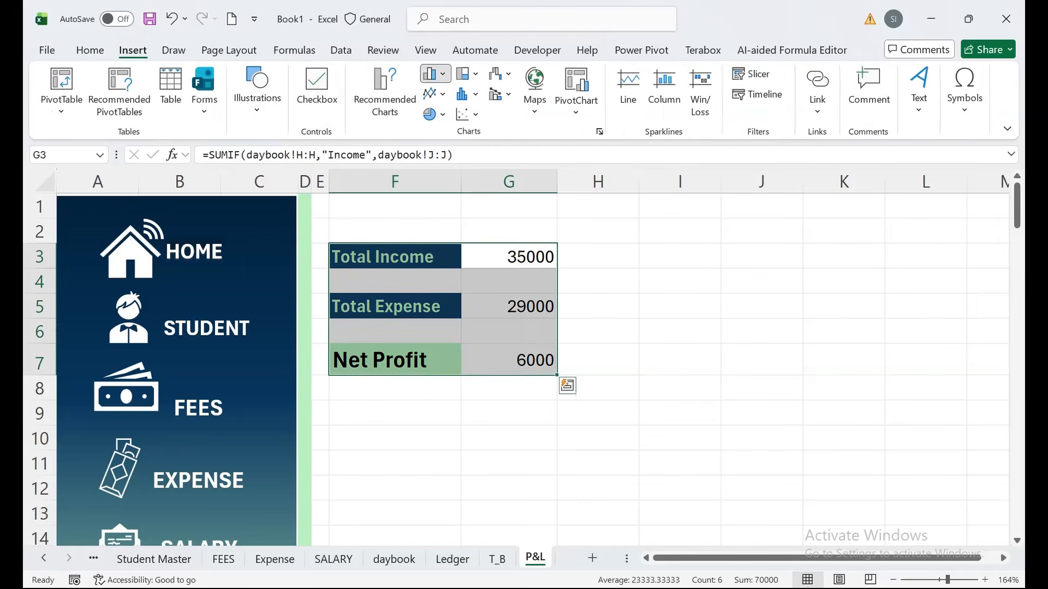
click(436, 75)
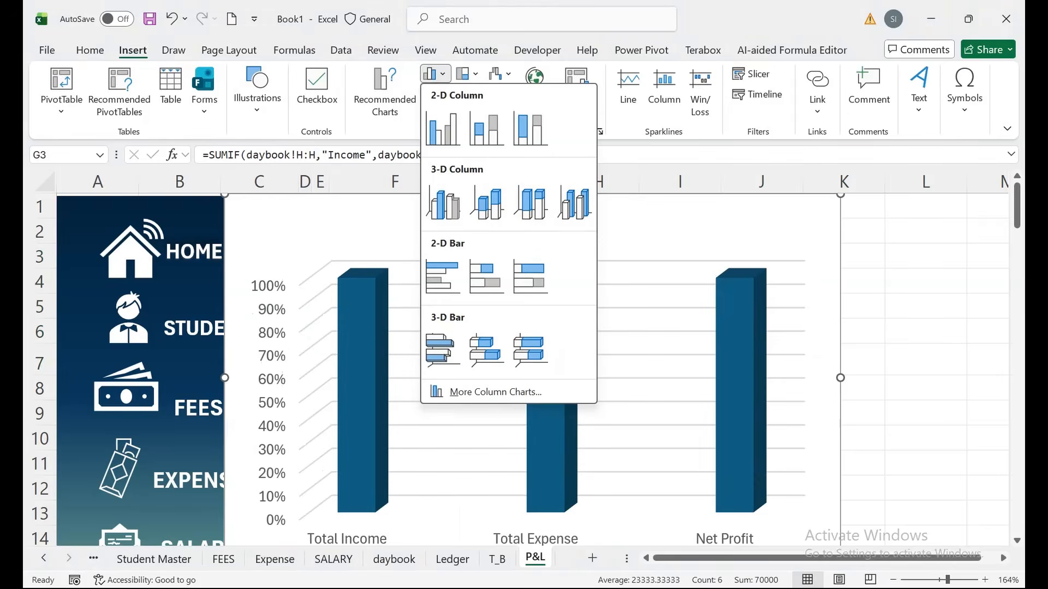
click(485, 275)
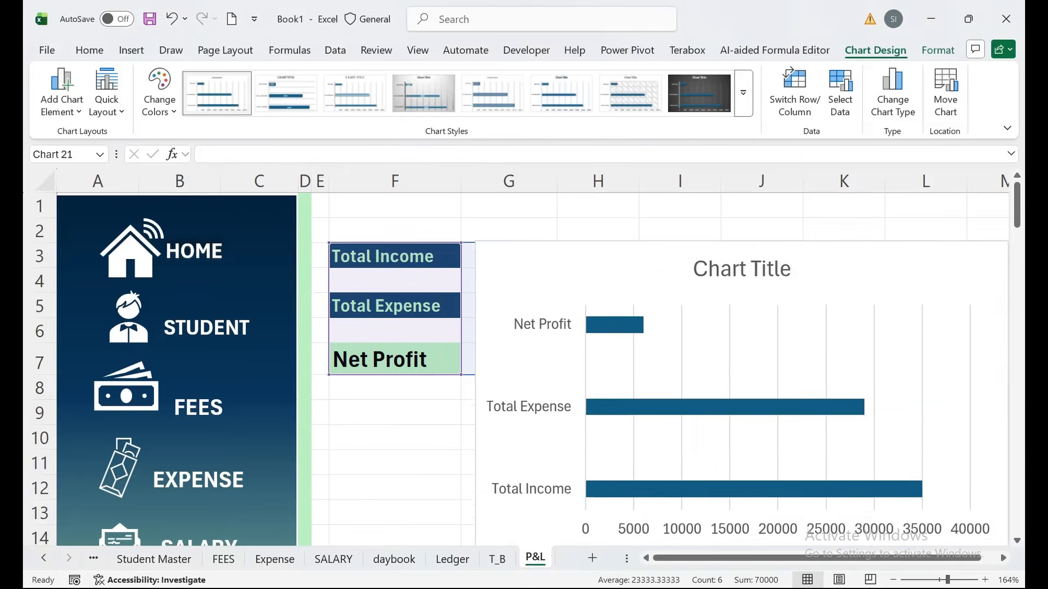
Narrow the chart, delete its title, and place it right of the totals table.
drag(616, 273, 570, 245)
drag(961, 367, 883, 366)
click(656, 240)
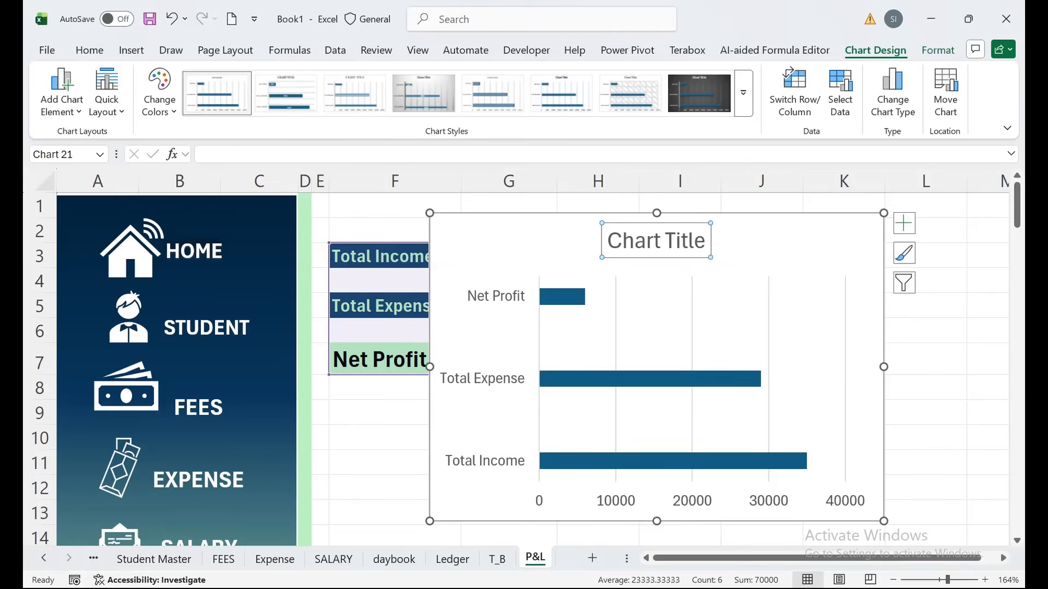
key(Delete)
mouse_move(655, 328)
mouse_down()
mouse_move(817, 326)
mouse_move(788, 311)
mouse_up()
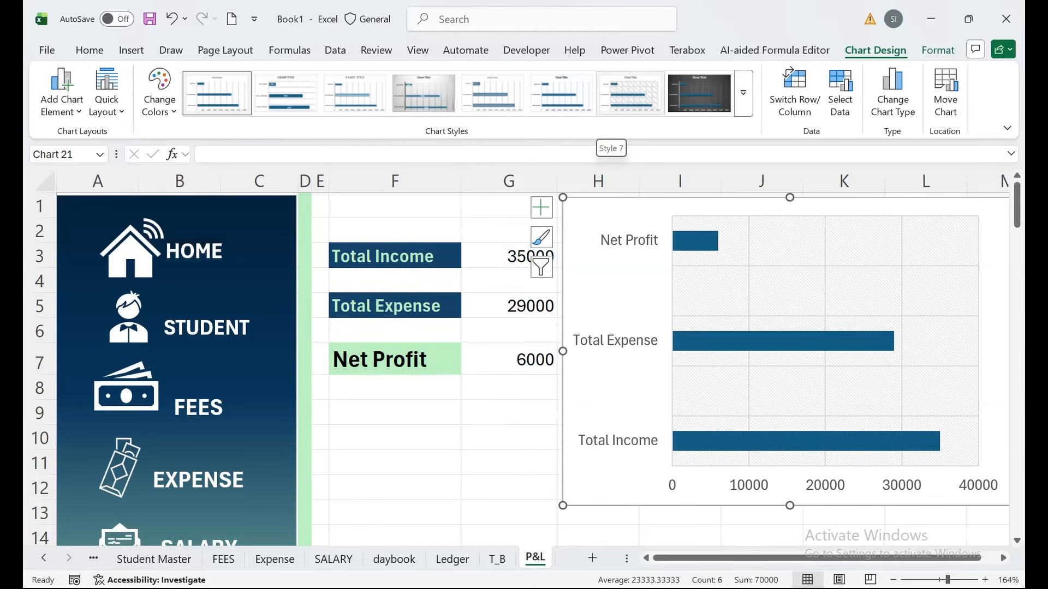
Apply the hatched-background chart style and add data labels to the bars.
click(630, 93)
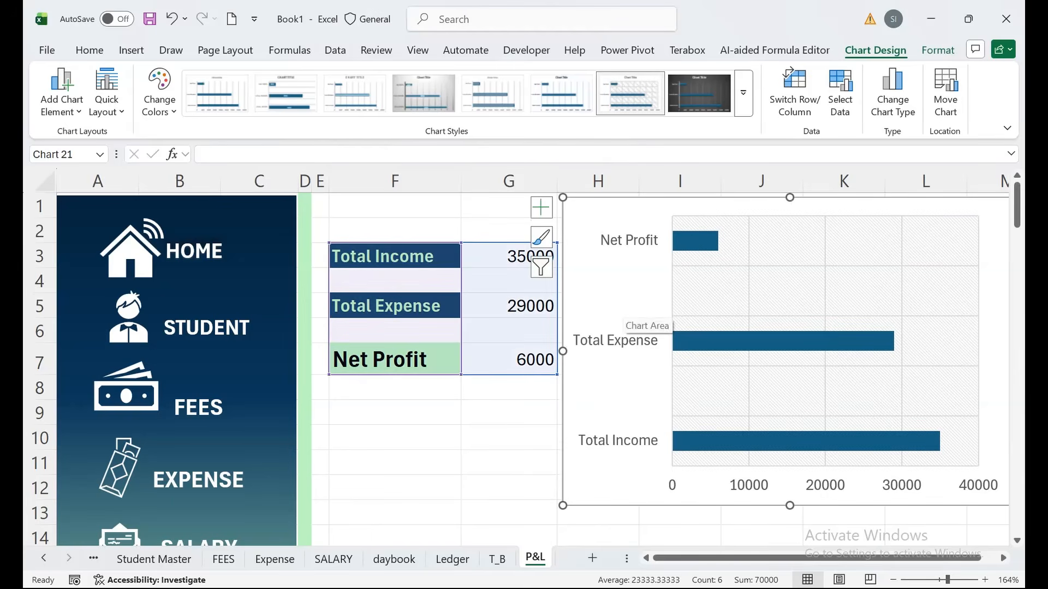
right_click(688, 239)
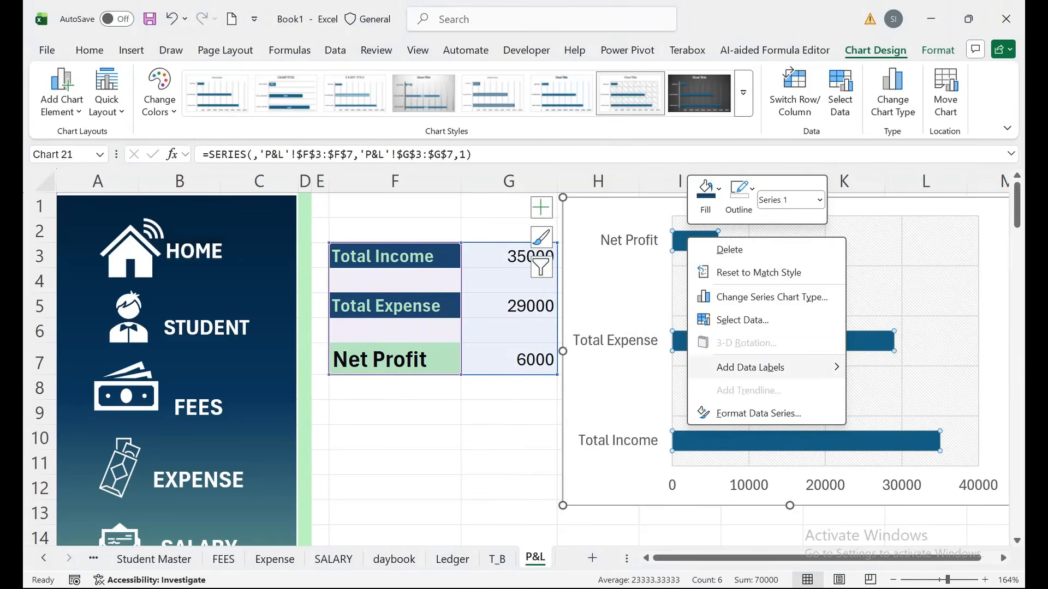
mouse_move(764, 367)
click(908, 367)
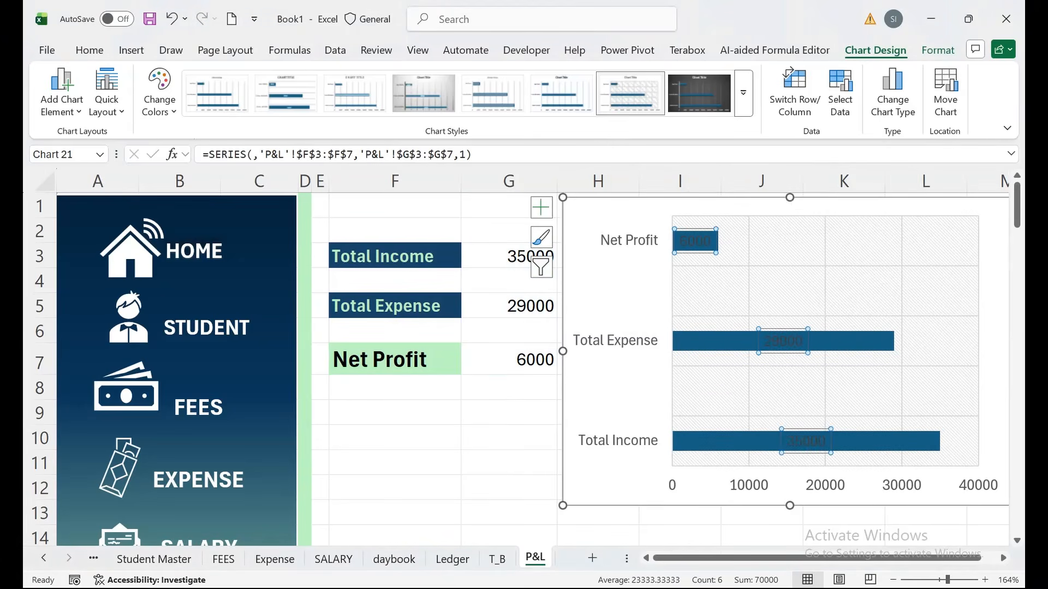
Make the data labels white, bold and font size 11.
click(938, 50)
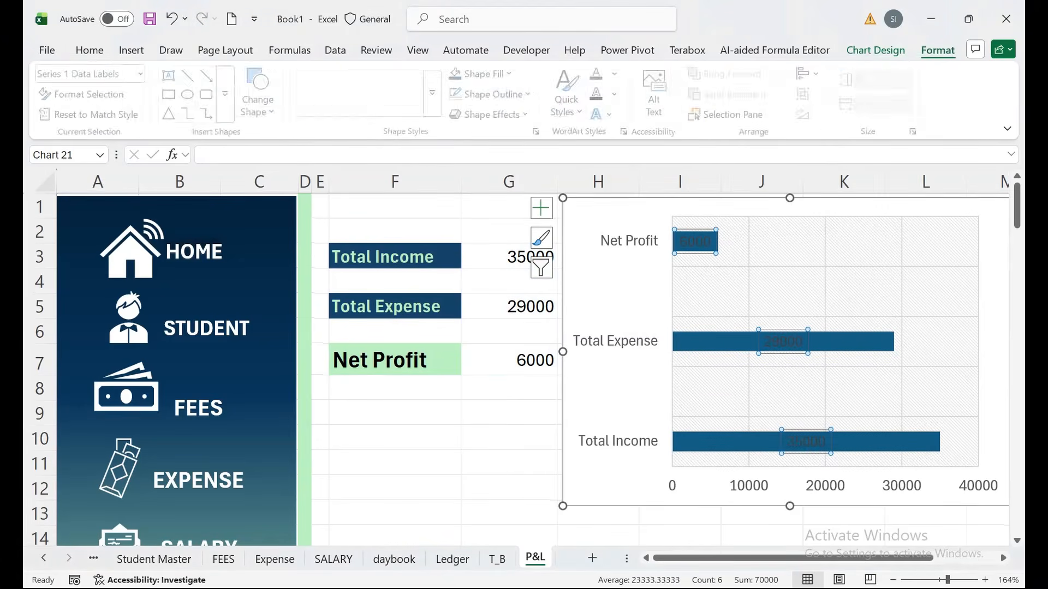
click(615, 74)
click(601, 174)
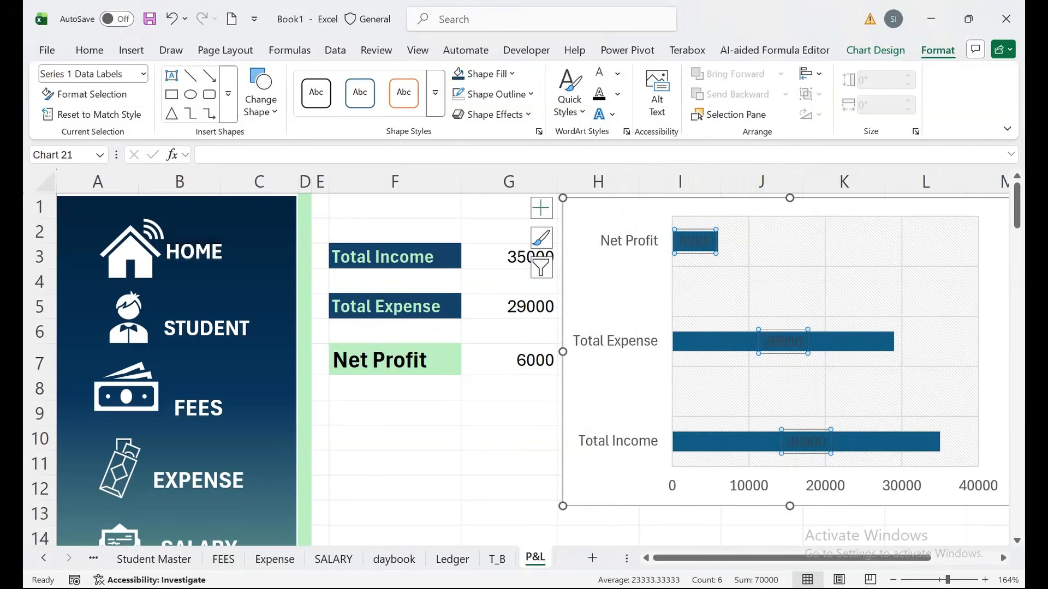
click(90, 50)
click(132, 94)
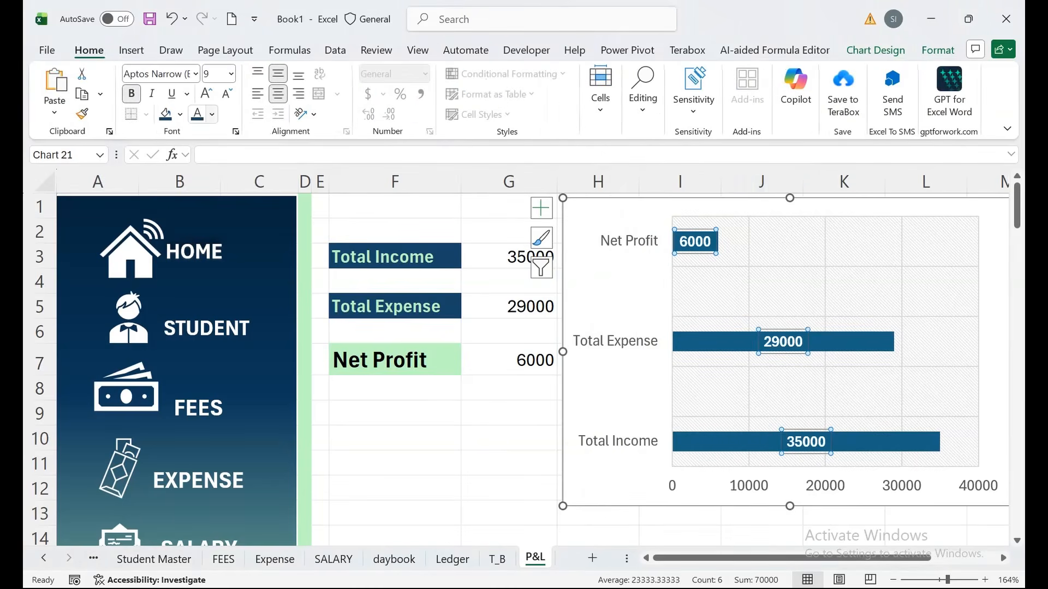
click(211, 114)
click(212, 114)
click(207, 94)
click(206, 93)
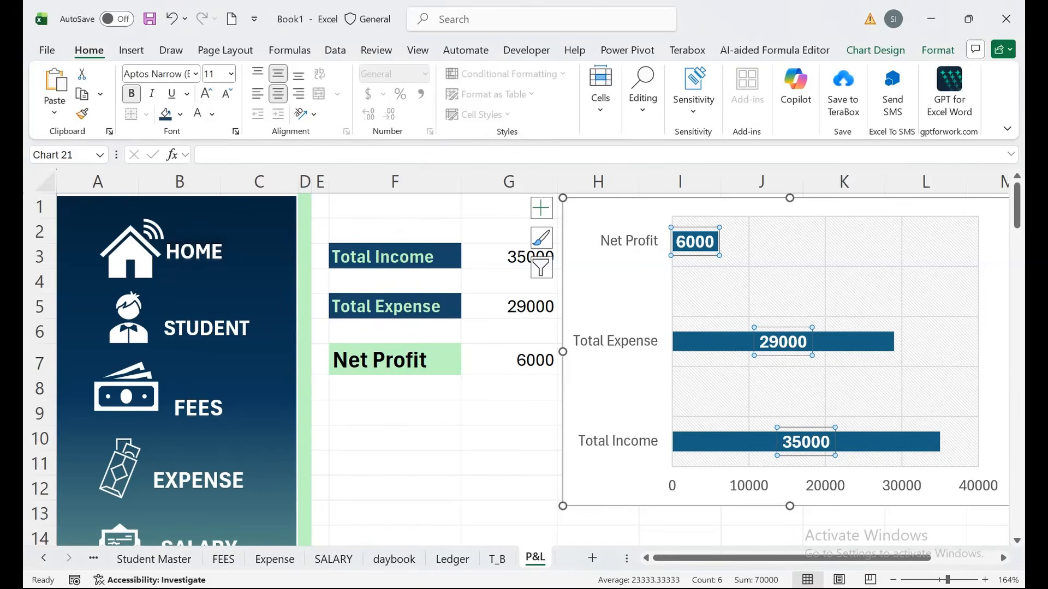
click(394, 512)
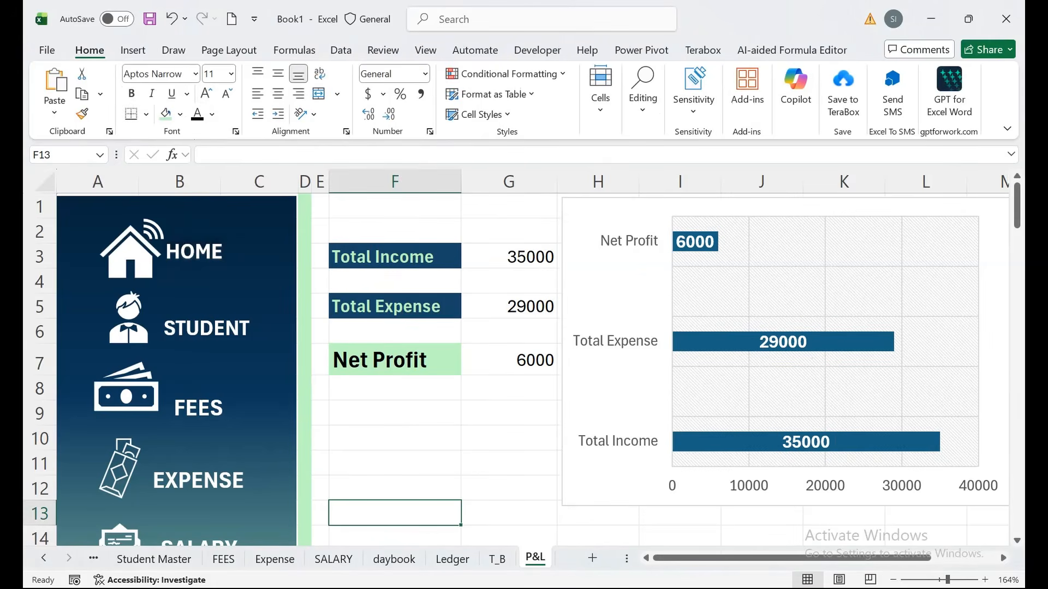
click(195, 252)
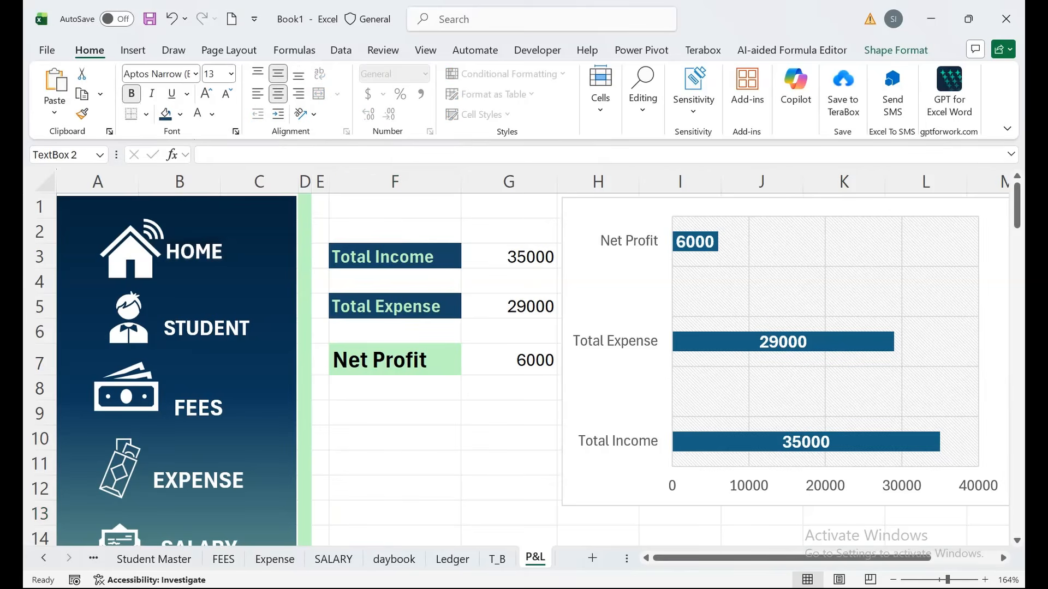
Hyperlink the P&L sidebar's HOME box to the Home sheet and test the link.
click(166, 251)
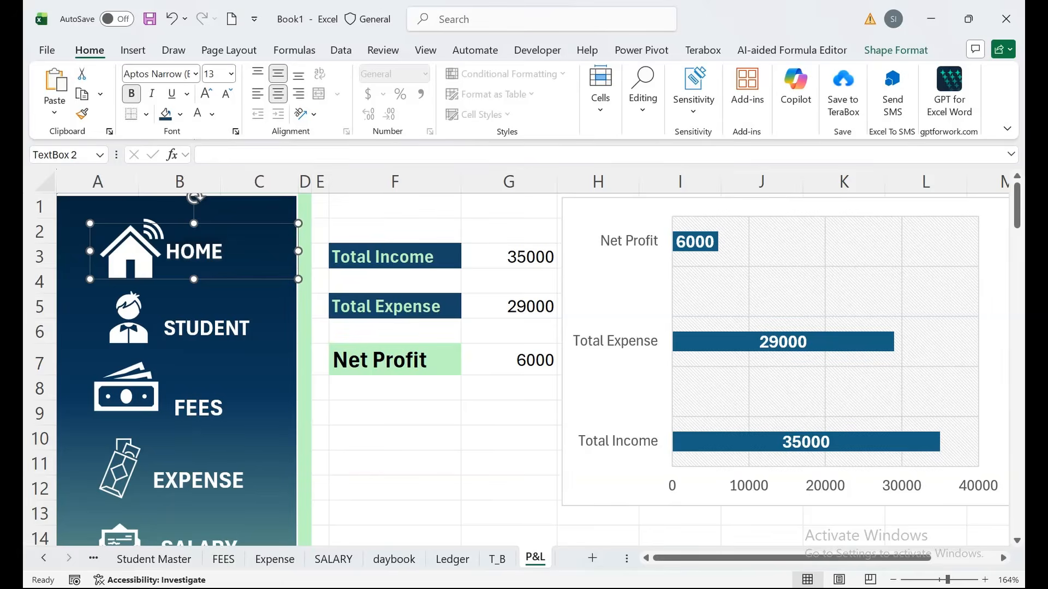
right_click(174, 252)
click(205, 408)
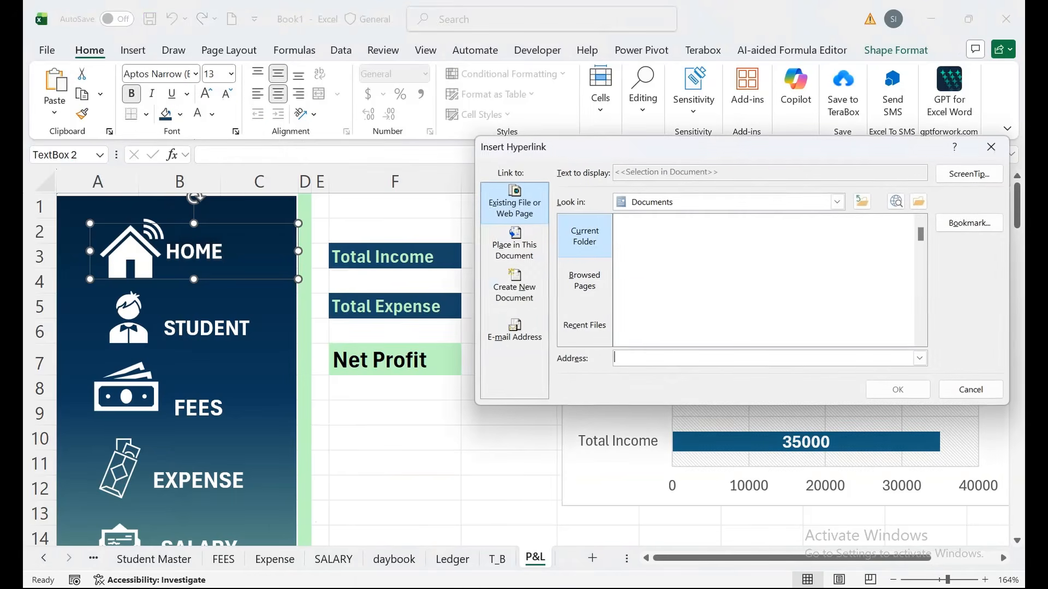
click(514, 246)
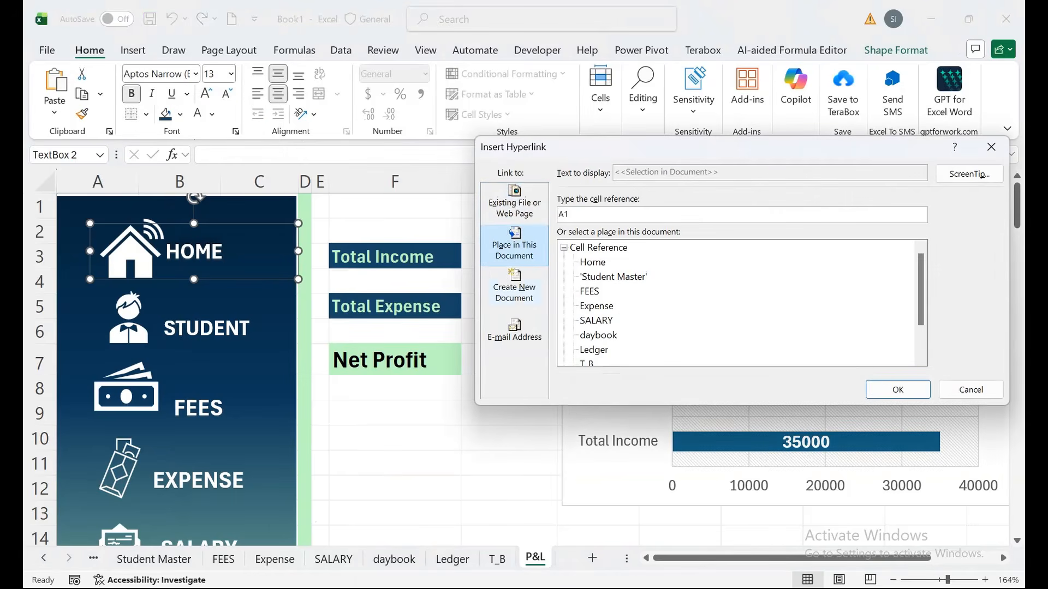
click(592, 263)
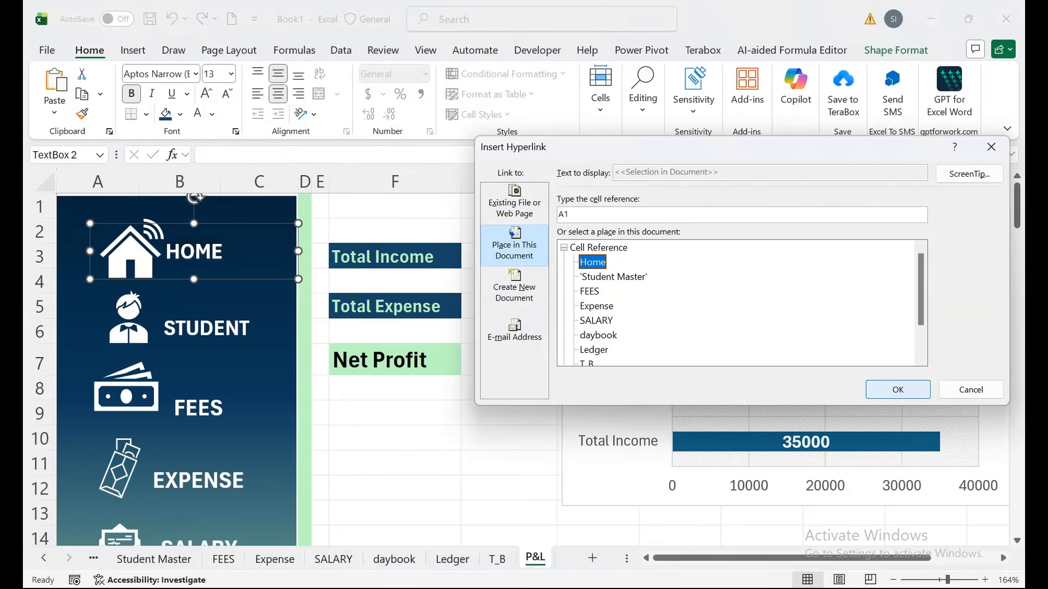
click(898, 390)
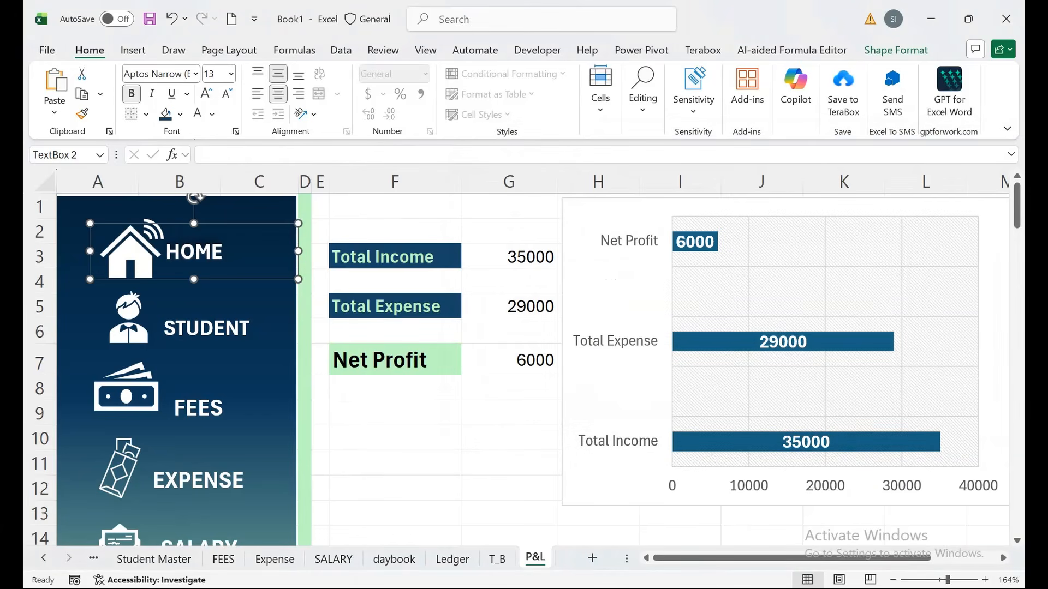
click(394, 463)
click(193, 252)
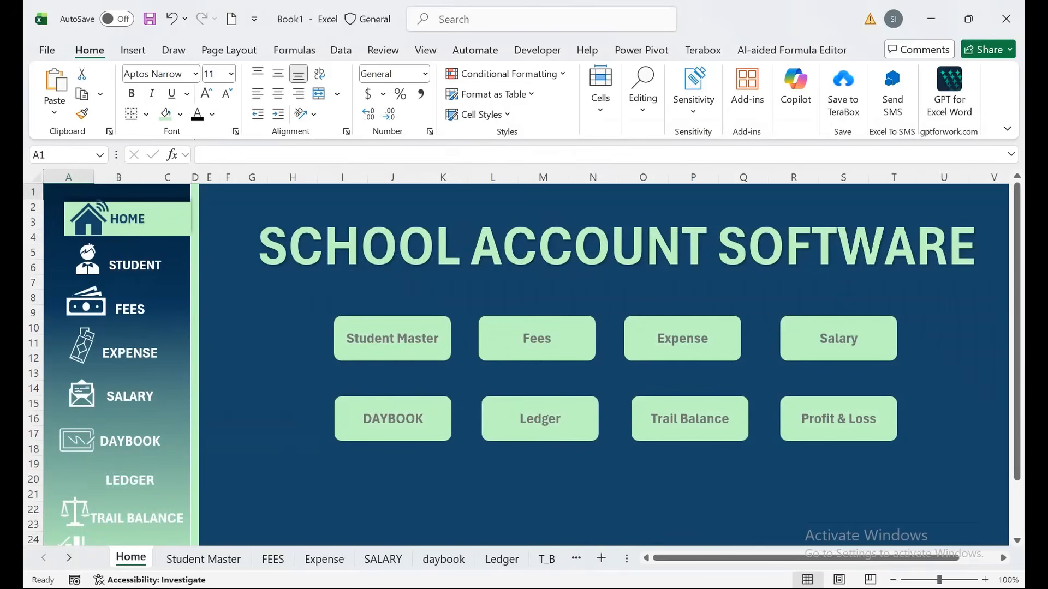
Hyperlink the STUDENT sidebar box to the Student Master sheet.
click(147, 265)
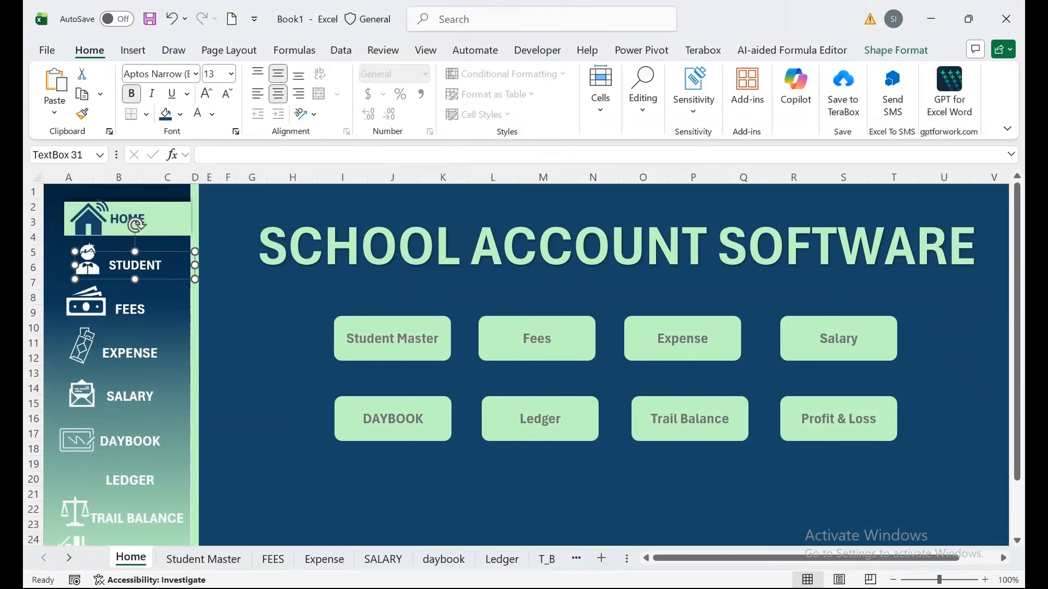
right_click(146, 265)
click(183, 407)
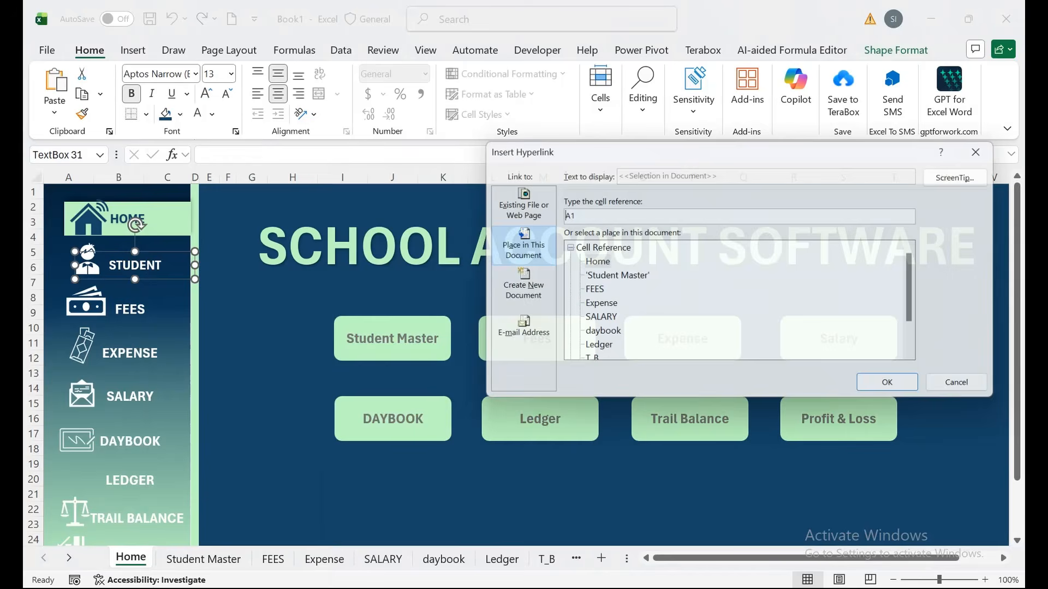
click(514, 287)
click(514, 246)
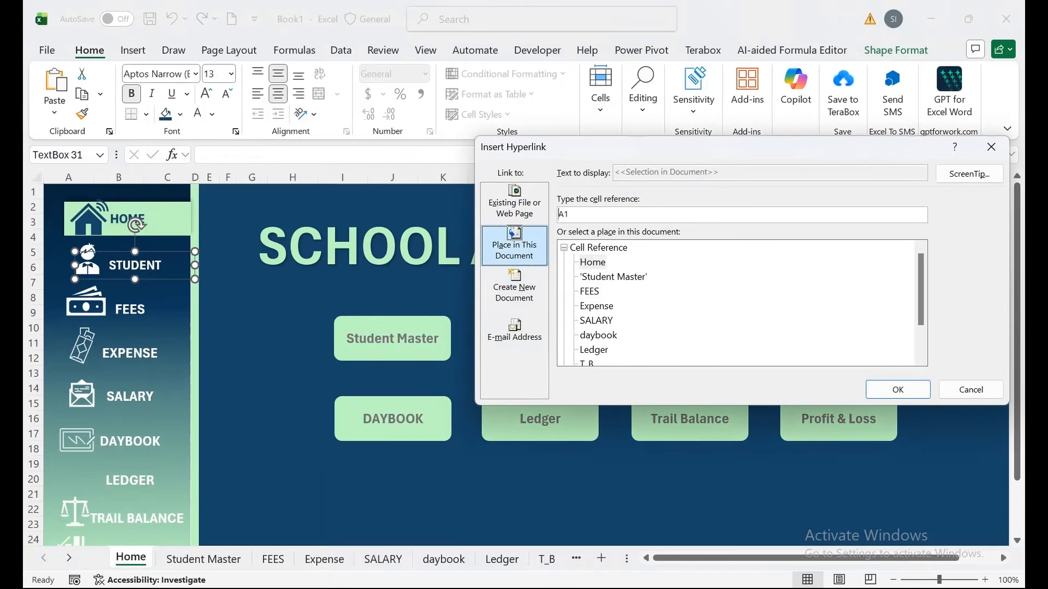
click(613, 277)
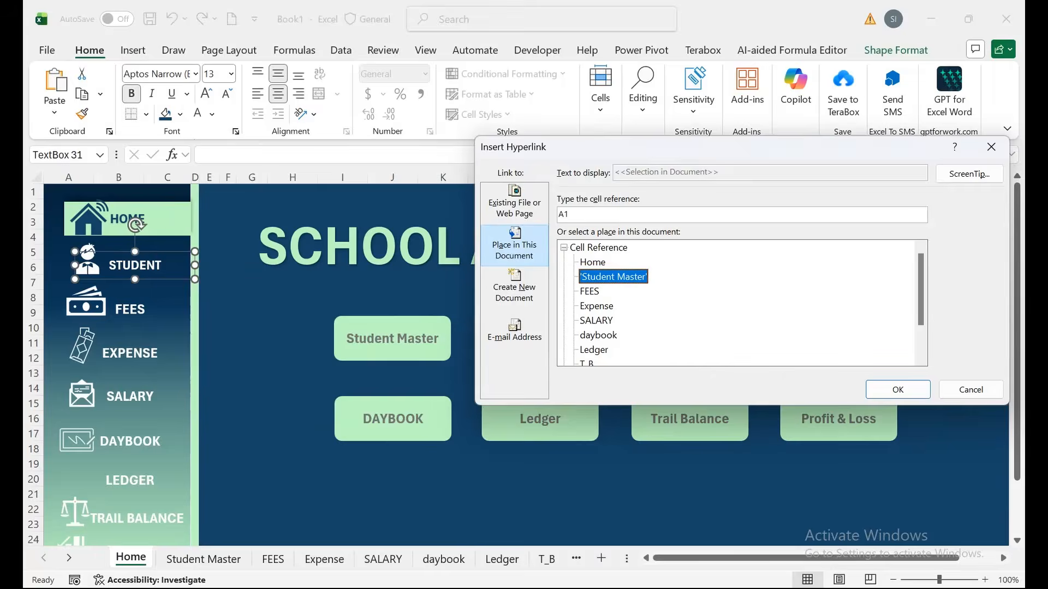
key(Return)
Hyperlink the FEES and EXPENSE sidebar boxes to the FEES and Expense sheets.
click(145, 309)
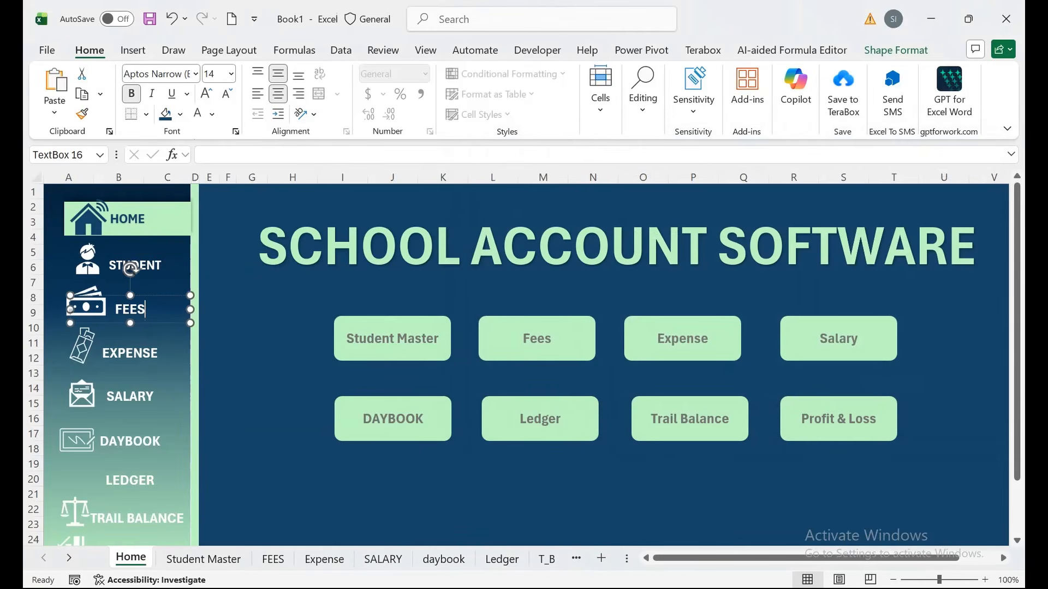
right_click(165, 299)
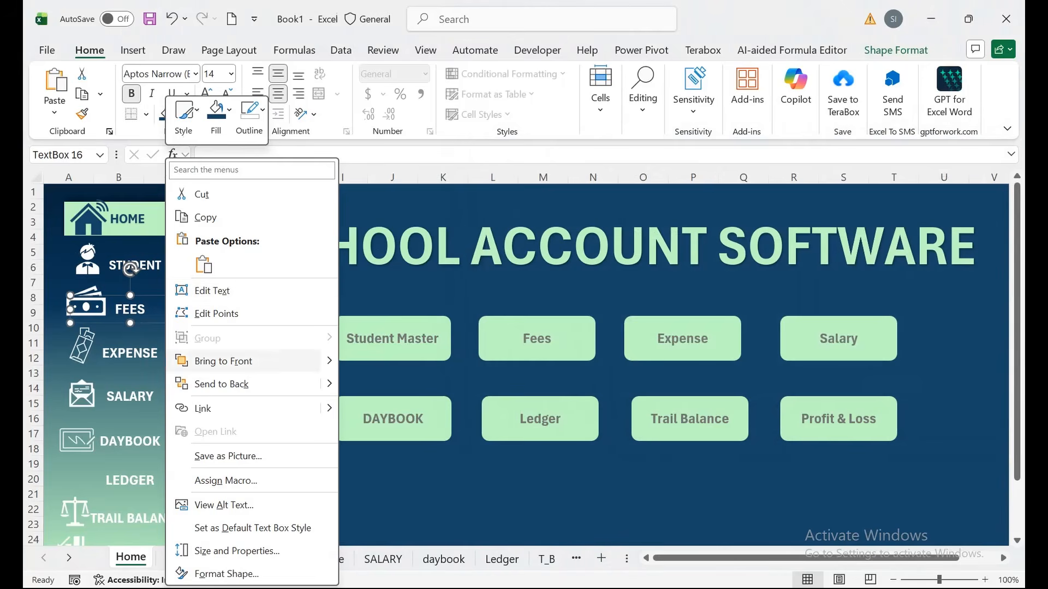
click(202, 408)
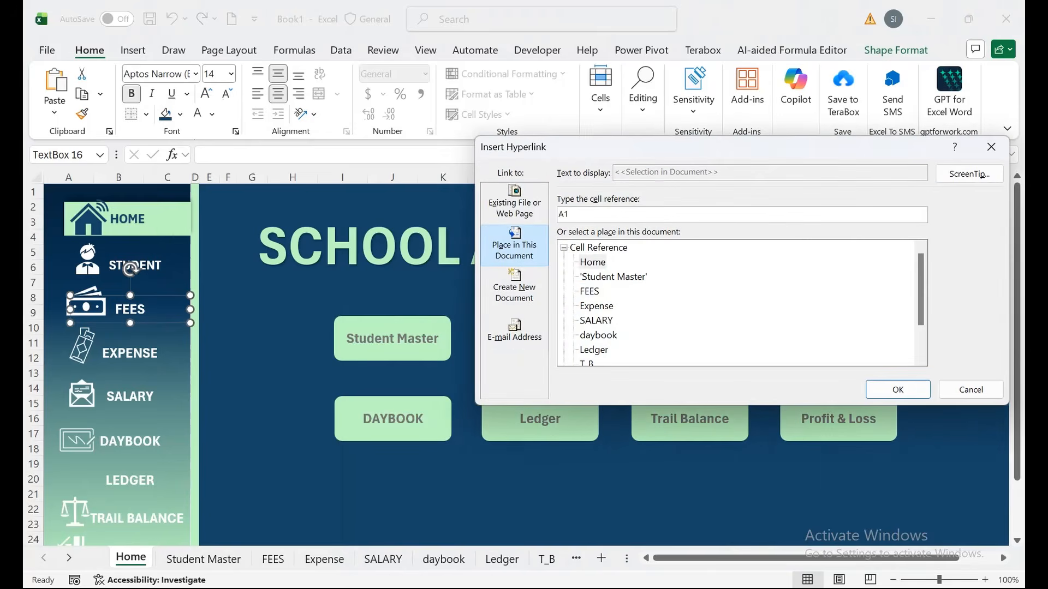
click(590, 291)
click(898, 389)
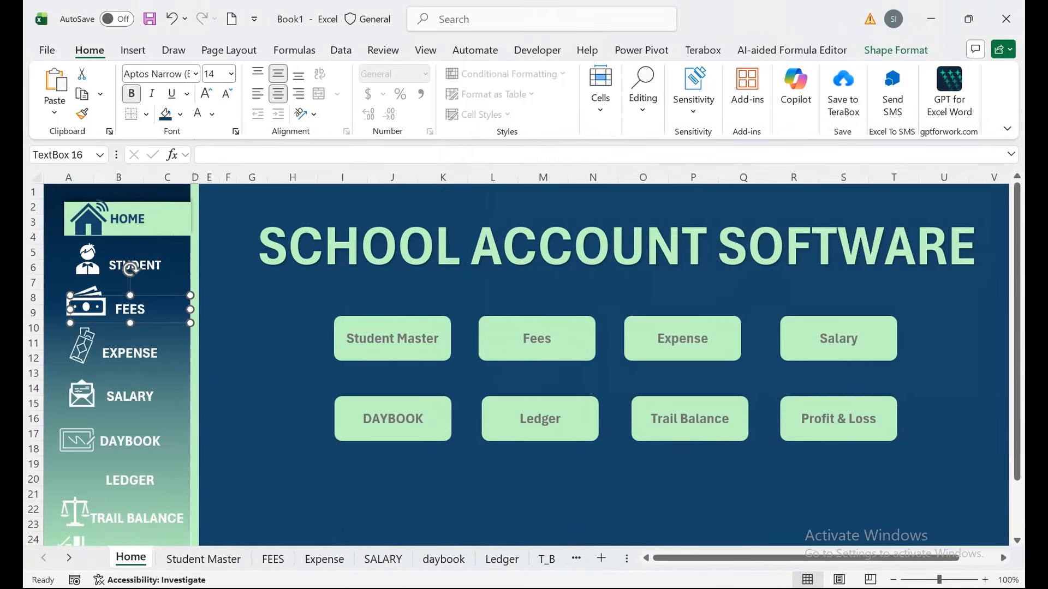
click(130, 353)
right_click(121, 355)
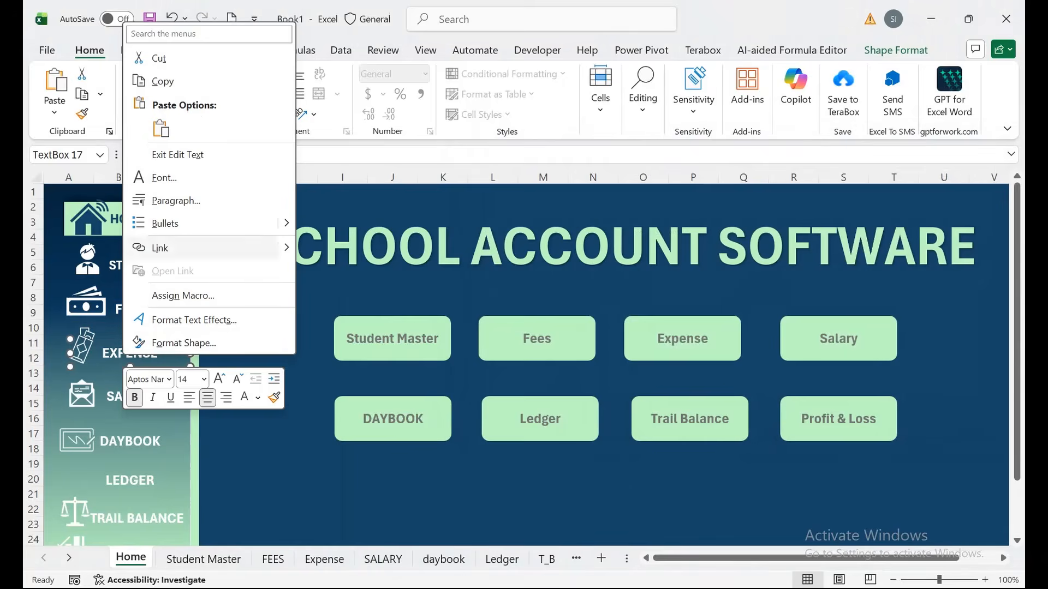
click(164, 247)
click(597, 306)
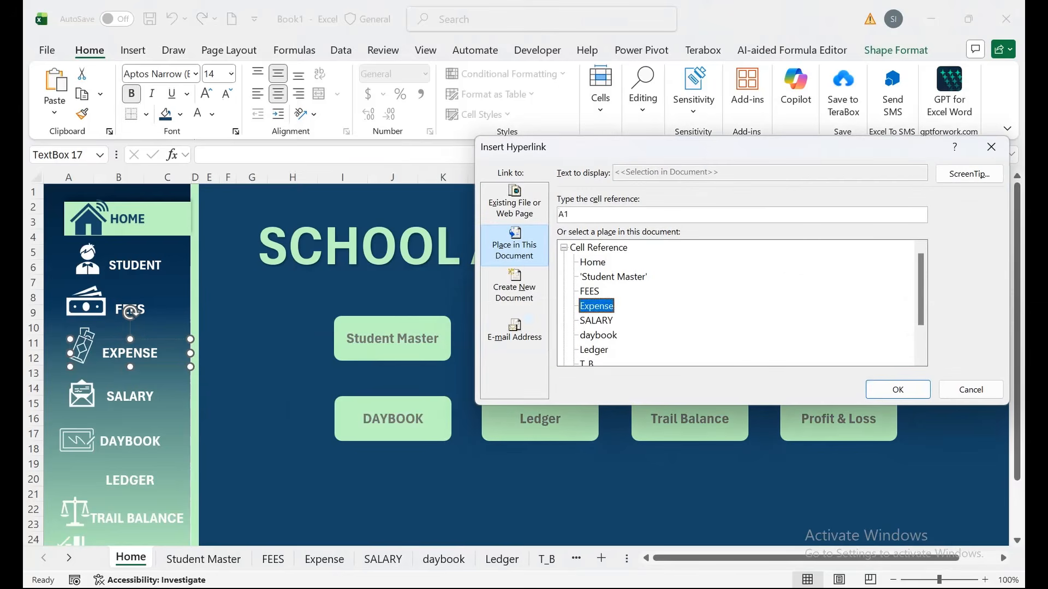
click(897, 390)
Add hyperlinks to the SALARY and DAYBOOK sidebar boxes.
click(137, 396)
right_click(138, 396)
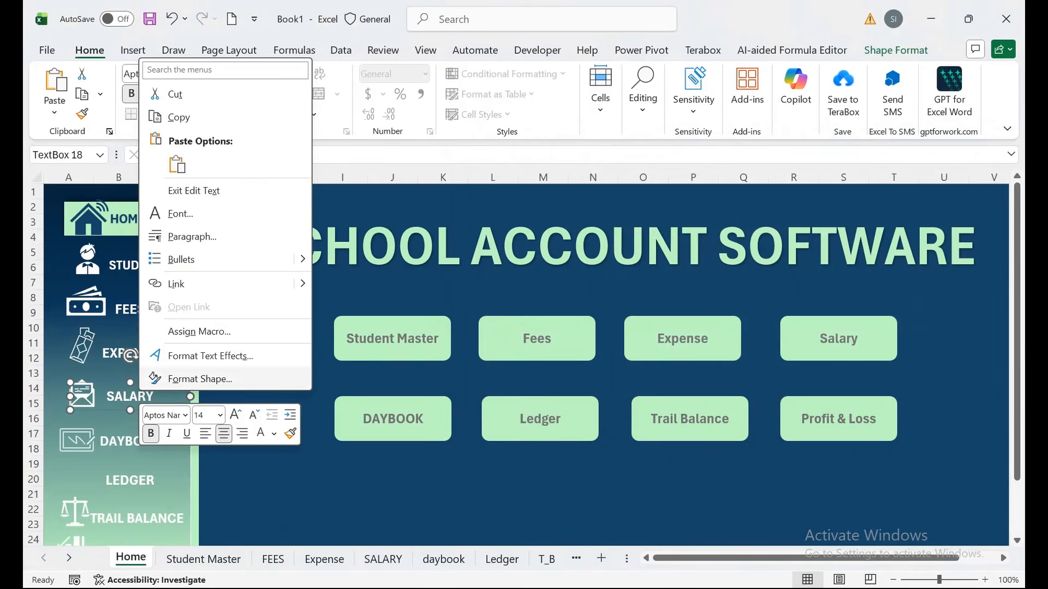
click(163, 281)
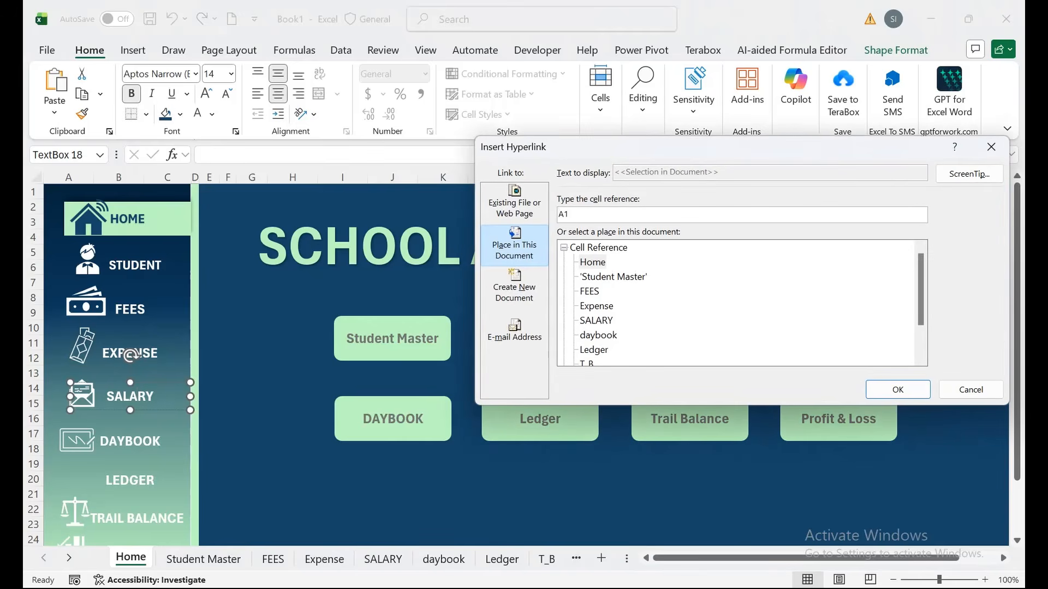
key(Return)
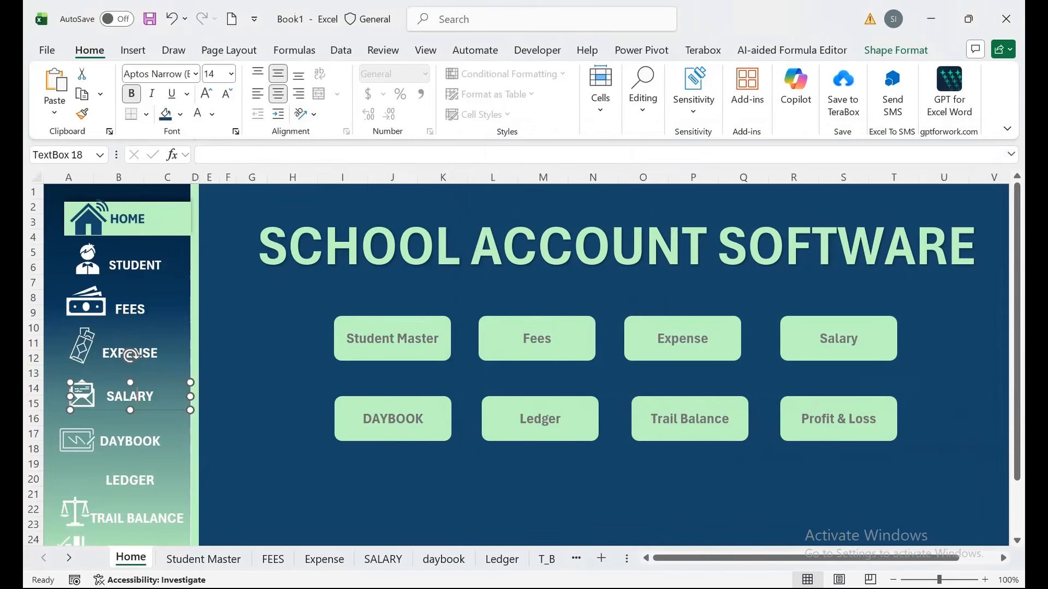
right_click(148, 441)
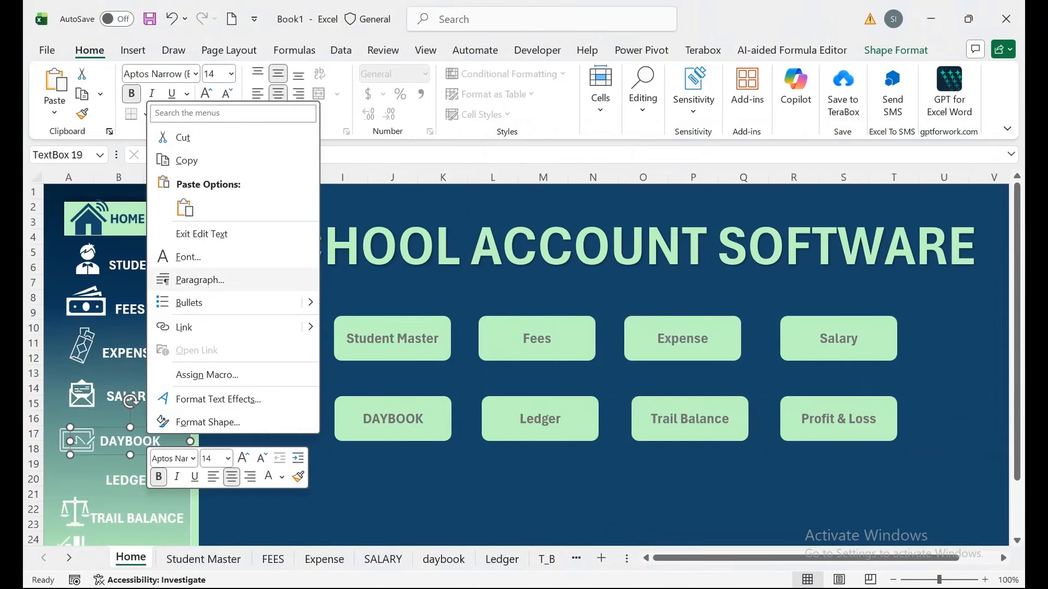
click(184, 327)
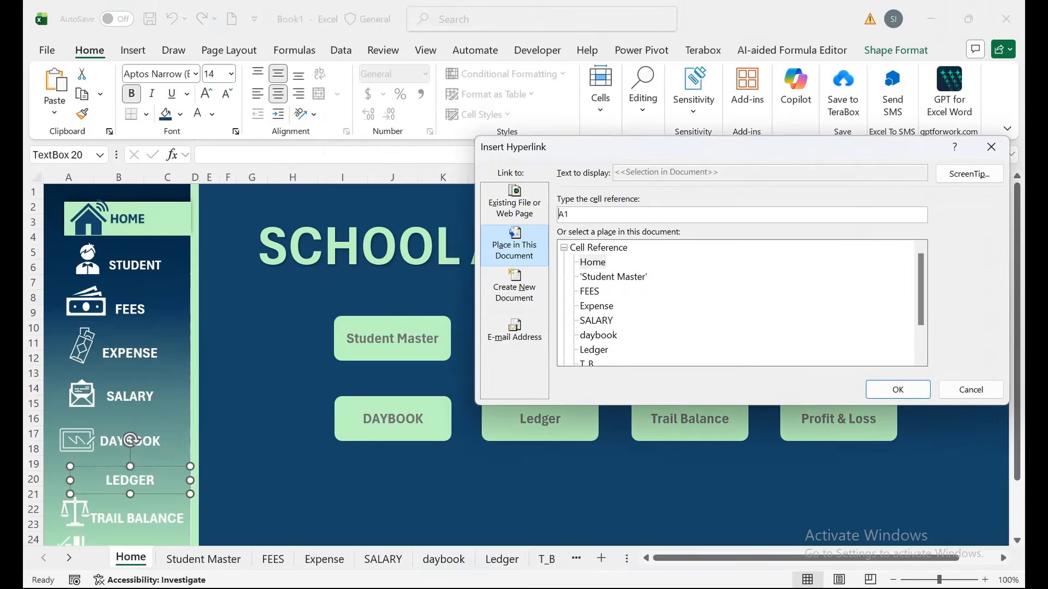
key(Return)
Hyperlink the PROFIT & LOSS sidebar box to the P&L sheet with Ctrl+K.
scroll(327, 355, down, 2)
key(ctrl+k)
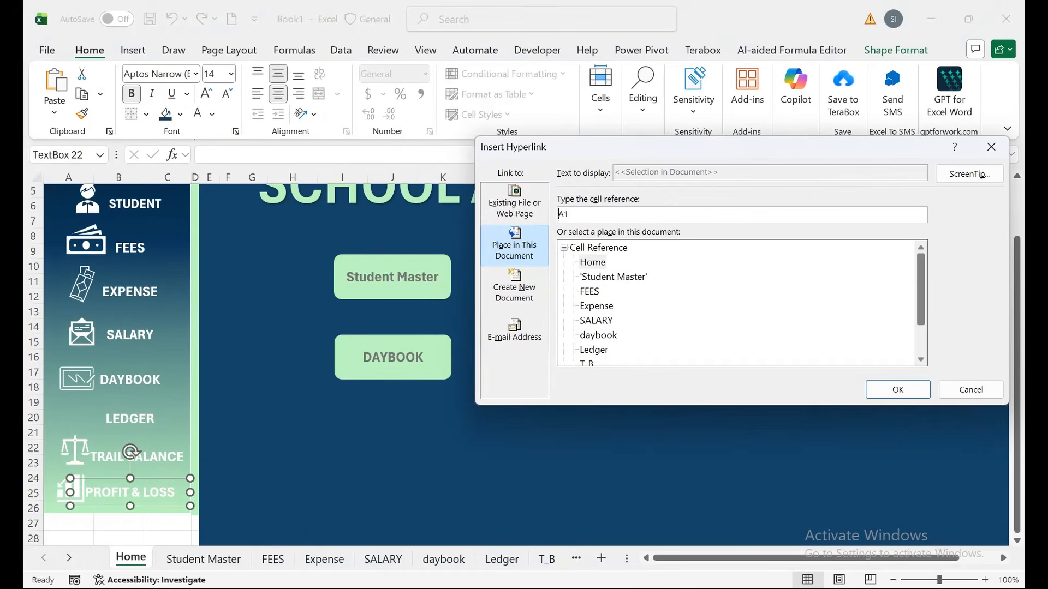
drag(920, 292, 921, 322)
click(590, 335)
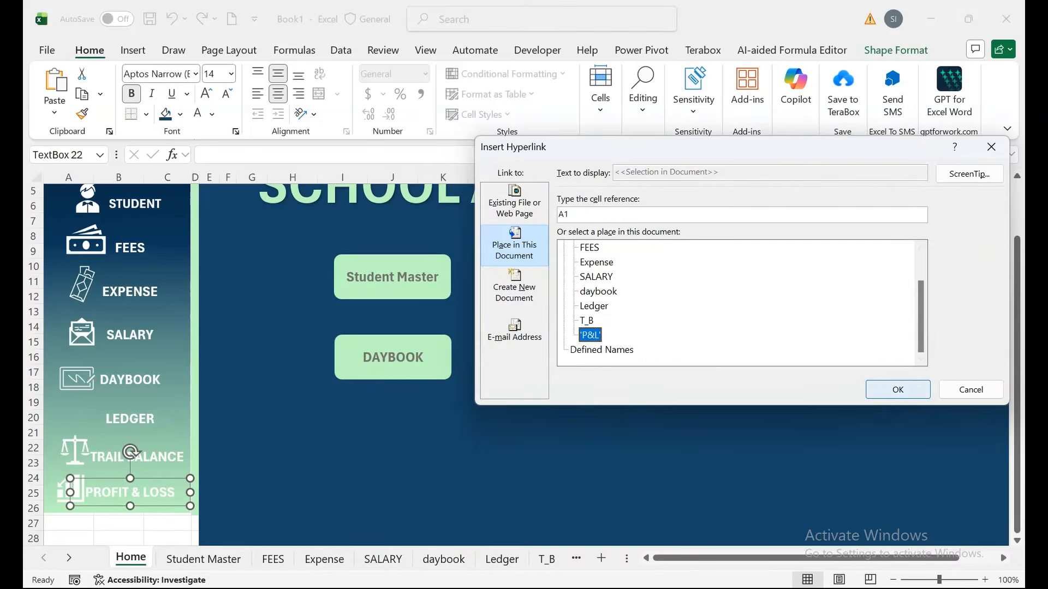
key(Return)
scroll(524, 360, up, 2)
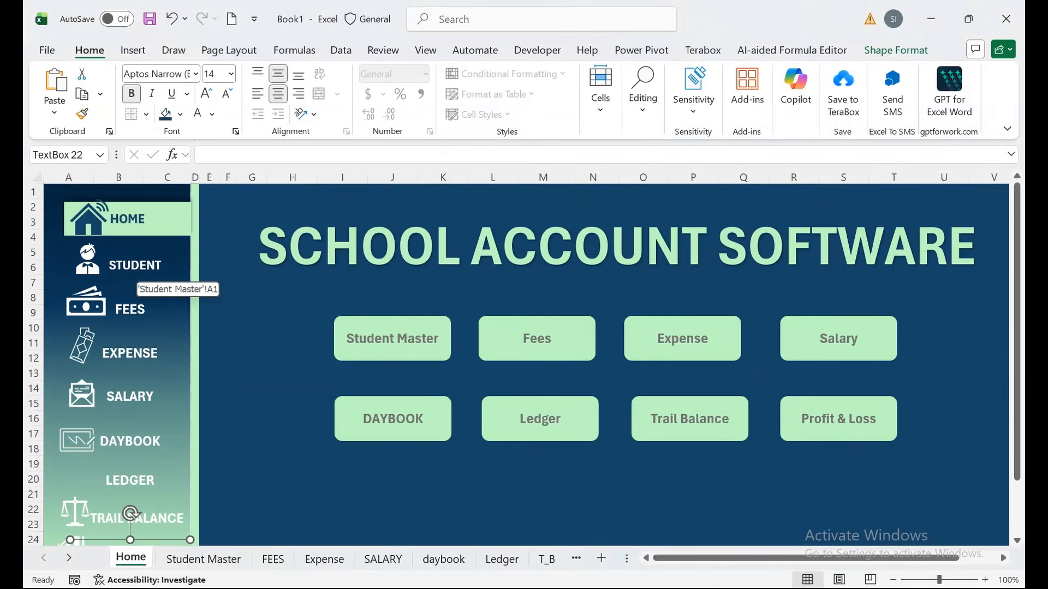
click(393, 339)
Link the Student Master and Fees dashboard buttons to the Student Master and FEES sheets.
right_click(375, 338)
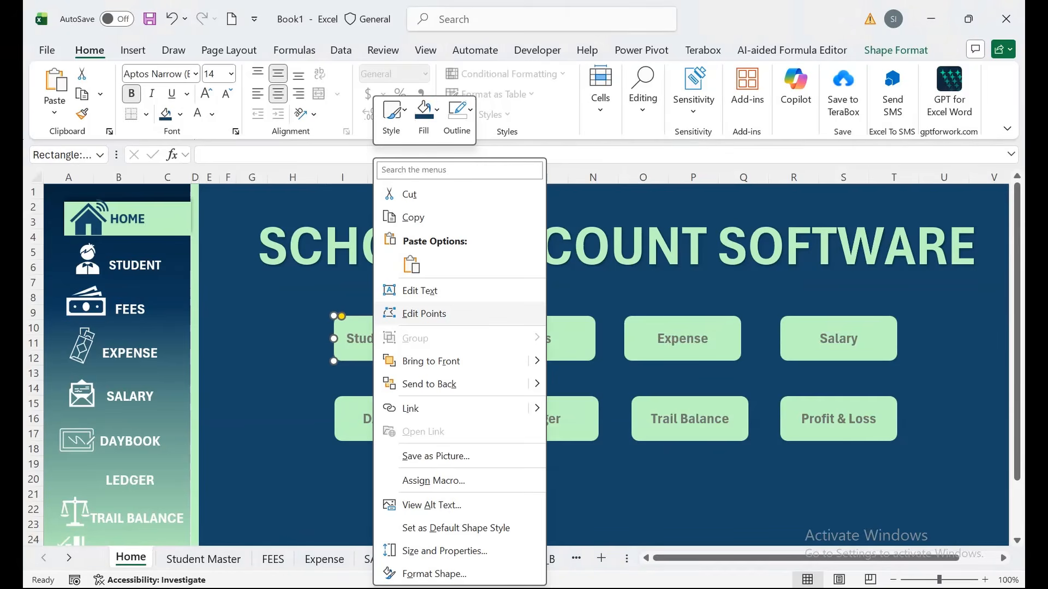
click(404, 407)
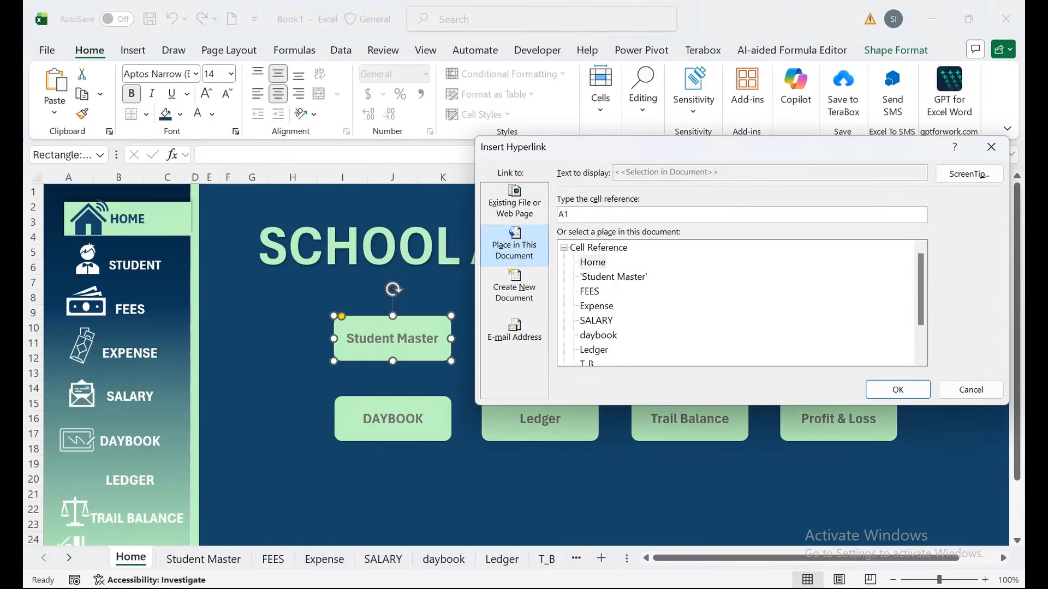
click(614, 276)
click(897, 390)
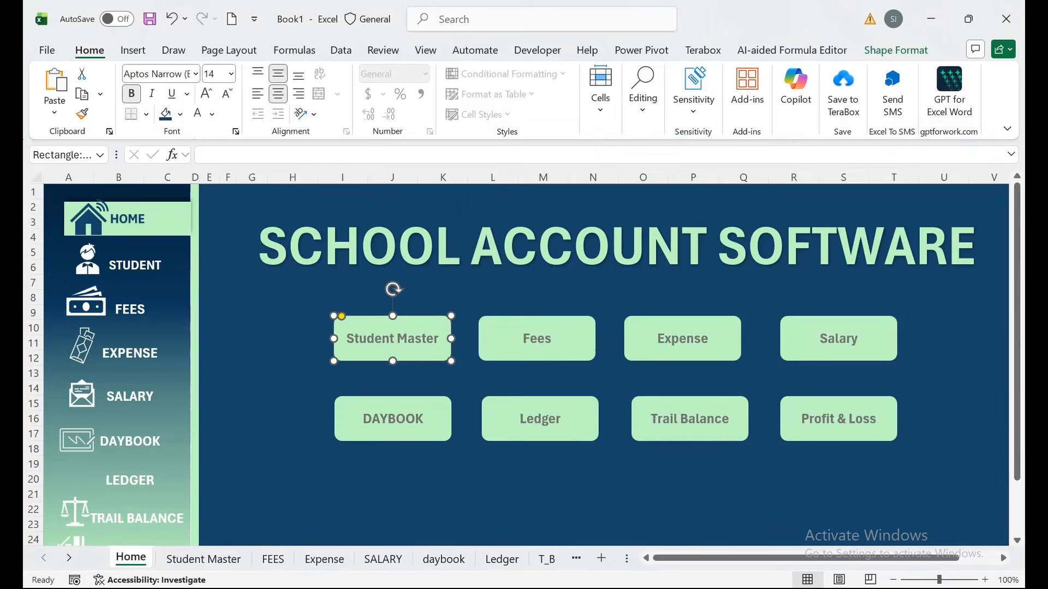
right_click(567, 341)
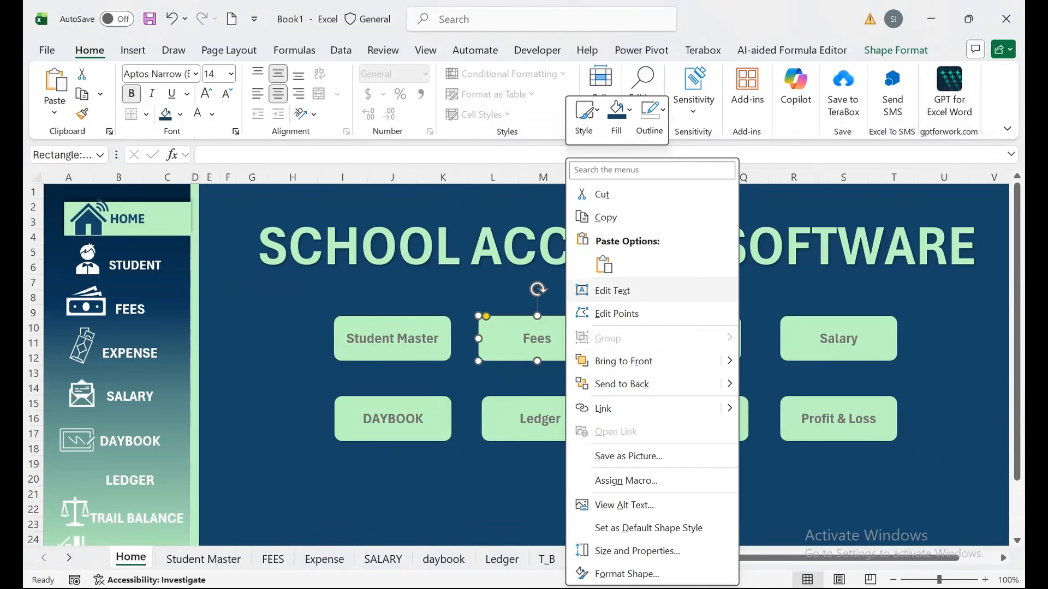
click(603, 408)
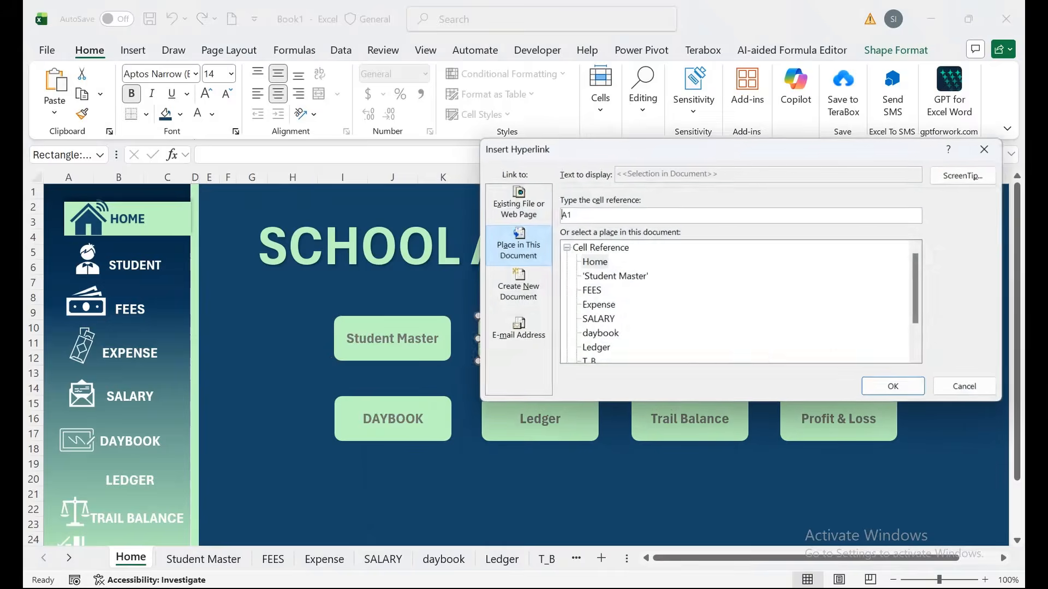
click(592, 262)
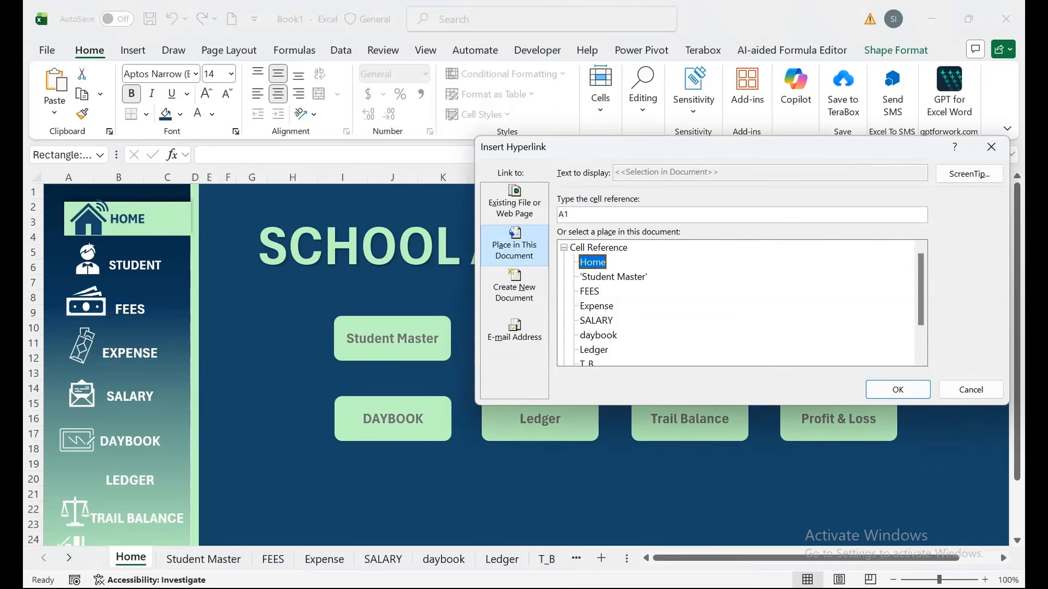
click(589, 291)
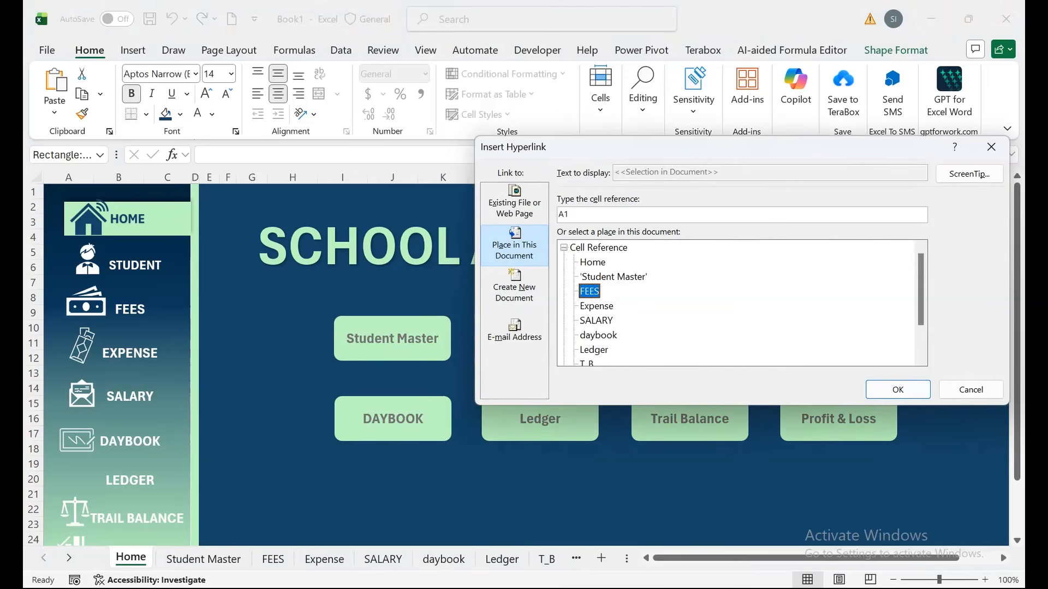
click(898, 390)
Link the Expense and Salary dashboard buttons to the Expense and SALARY sheets.
right_click(691, 339)
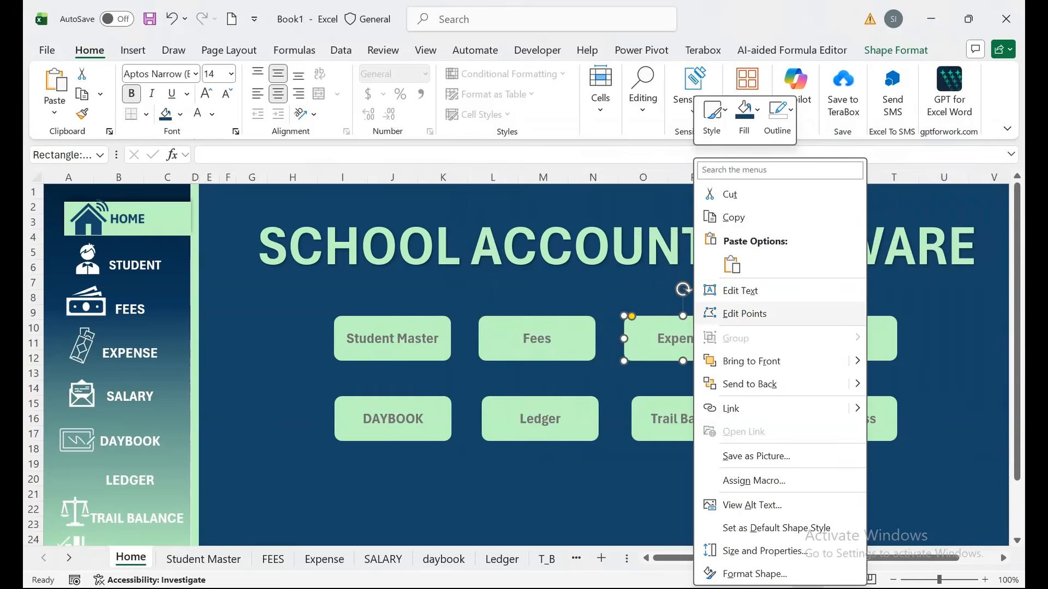
click(731, 408)
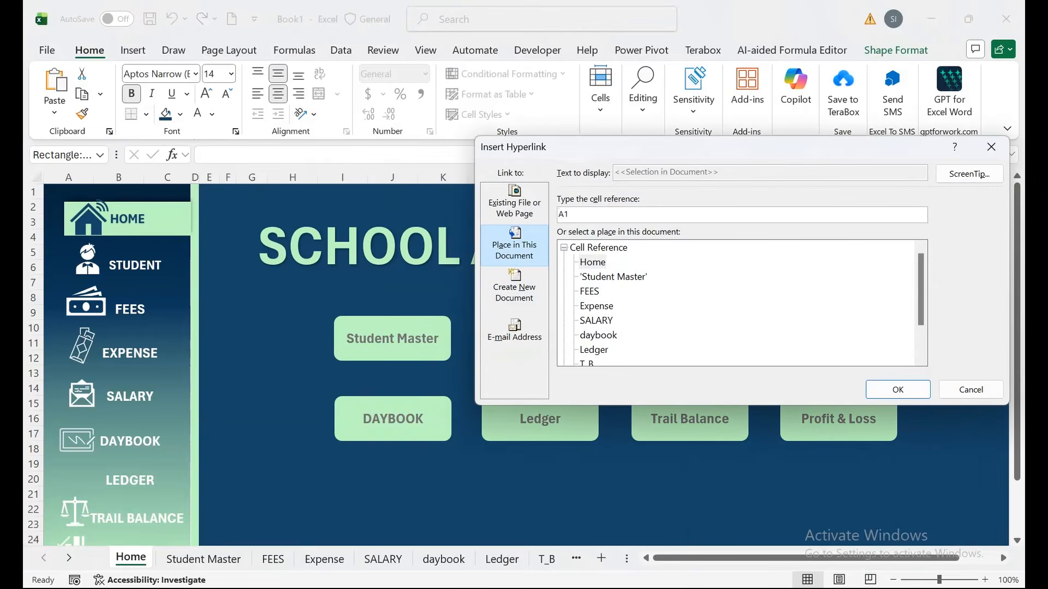
click(596, 305)
click(897, 390)
right_click(818, 338)
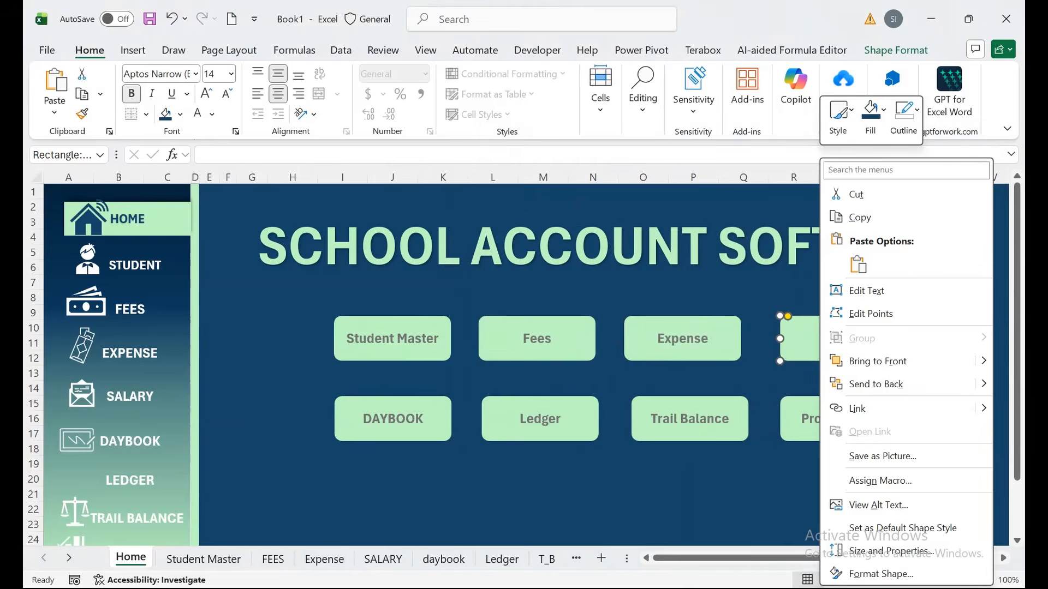
click(857, 408)
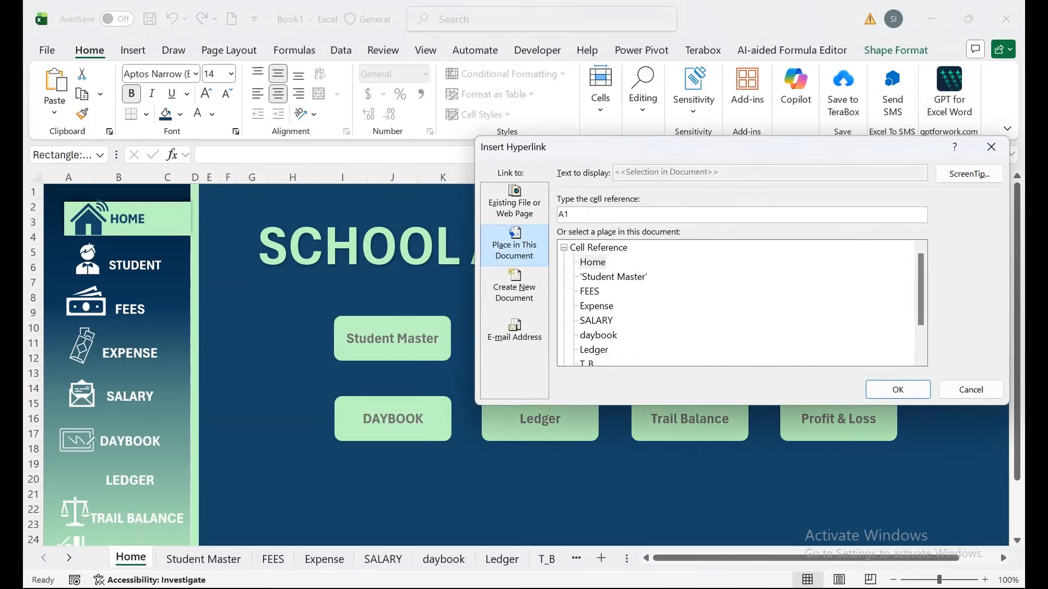
click(596, 321)
click(898, 389)
Link the Profit & Loss button to the P&L sheet using Ctrl+K.
click(838, 423)
key(ctrl+k)
click(590, 334)
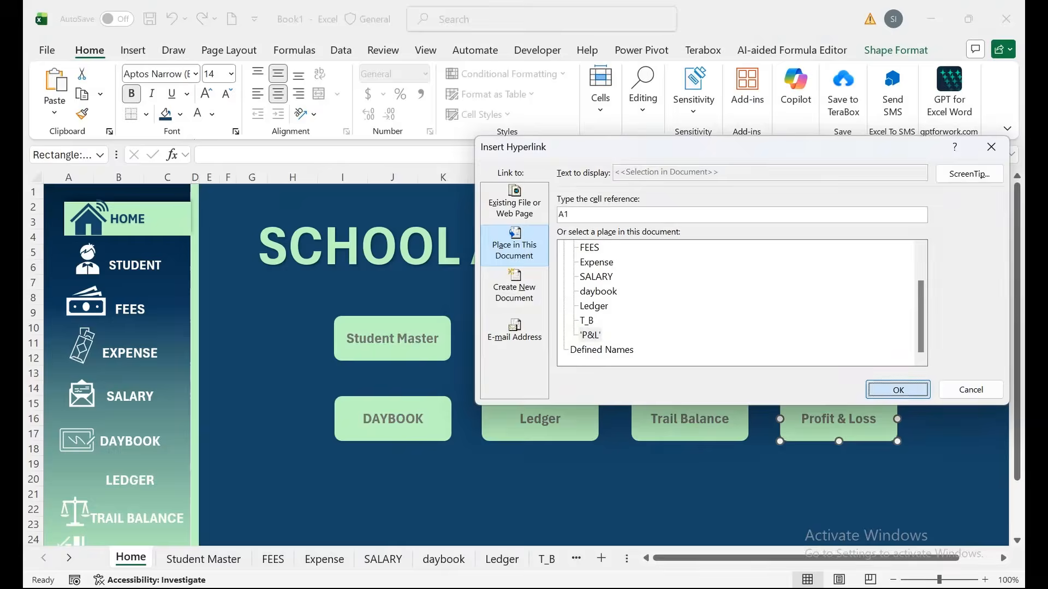
click(898, 390)
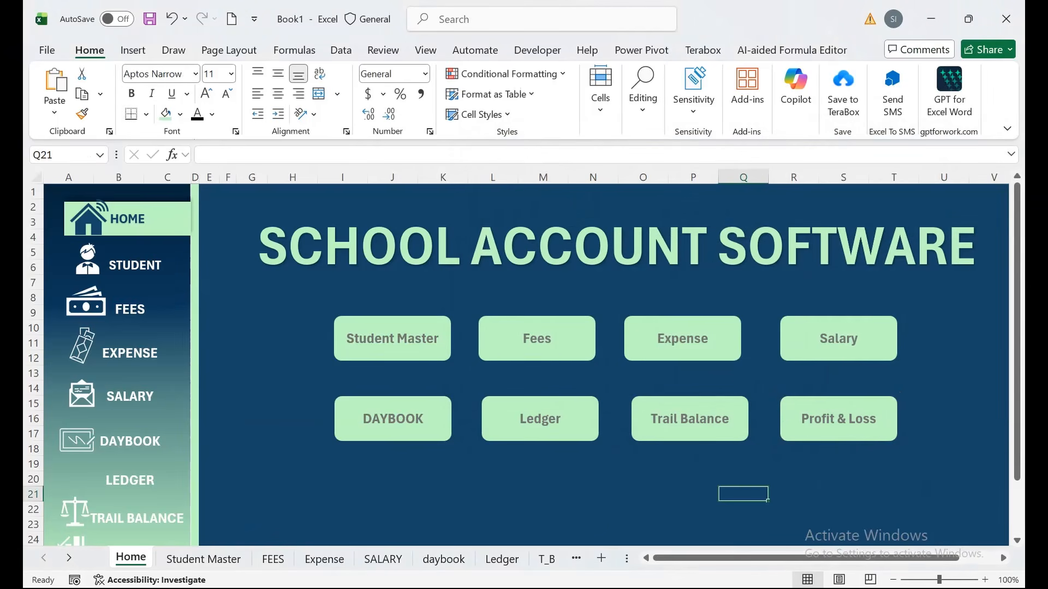
Follow the Student Master button's link, then add a link on that sheet's FEES sidebar item.
click(128, 273)
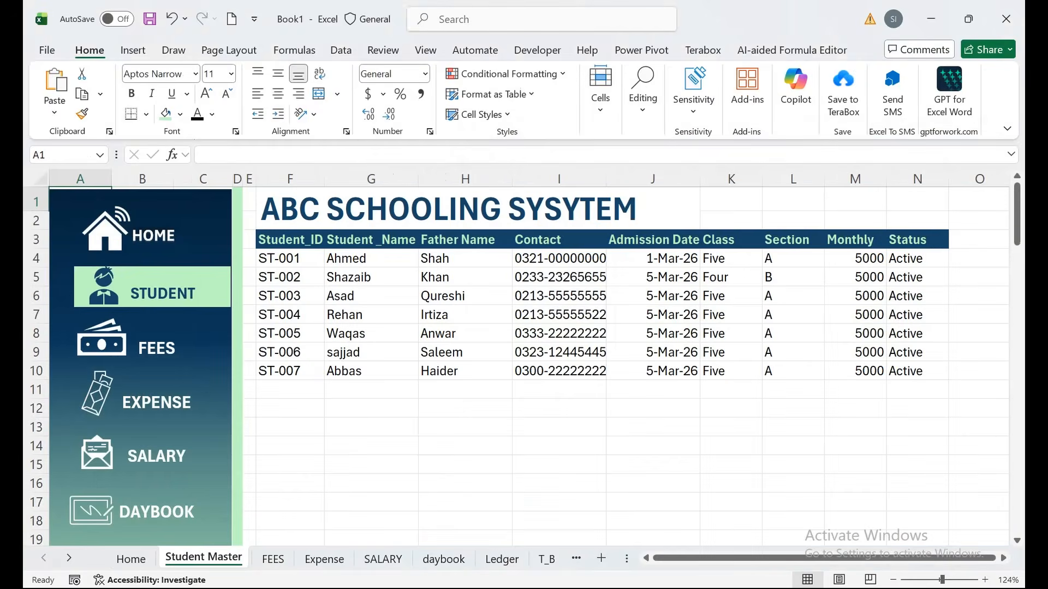
ctrl+click(155, 341)
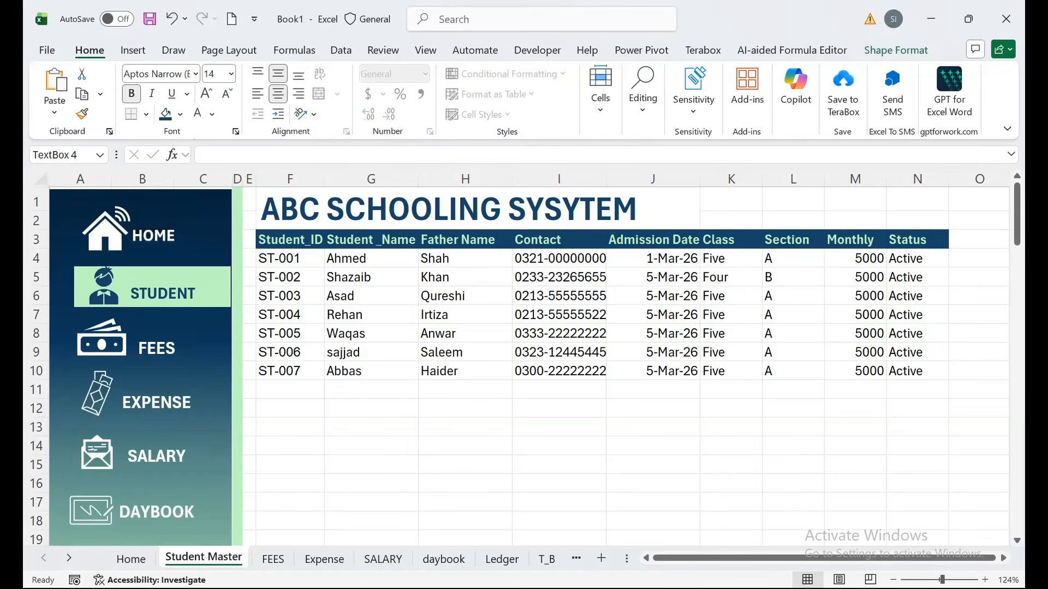
right_click(157, 304)
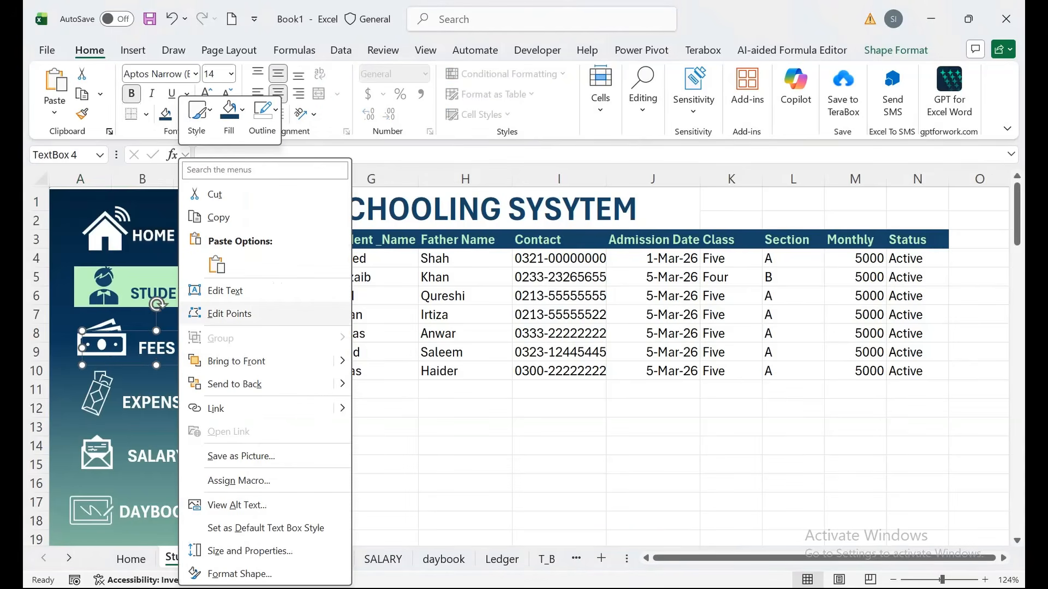
click(224, 409)
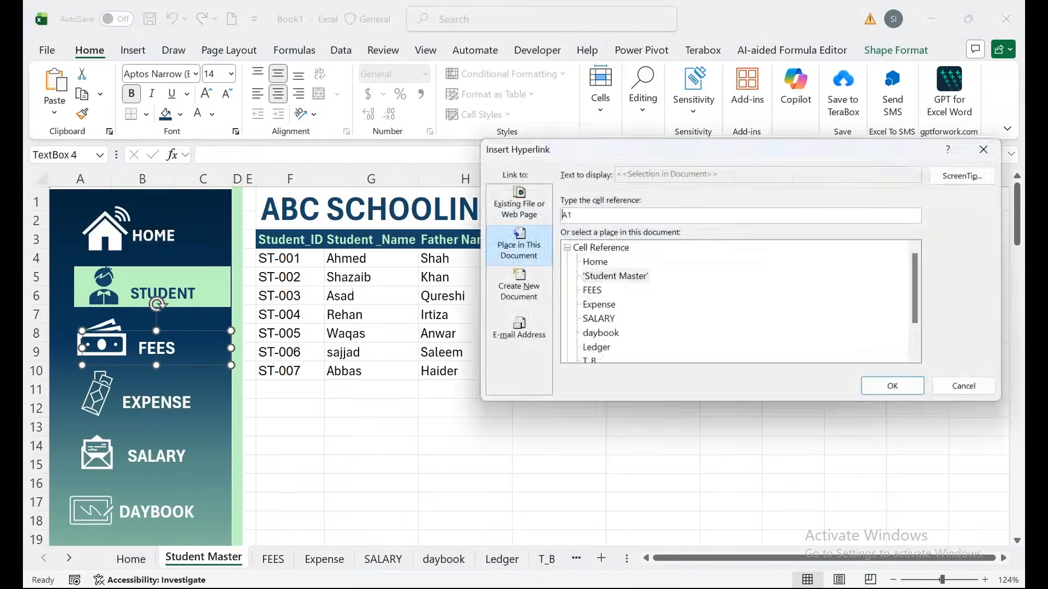
click(898, 389)
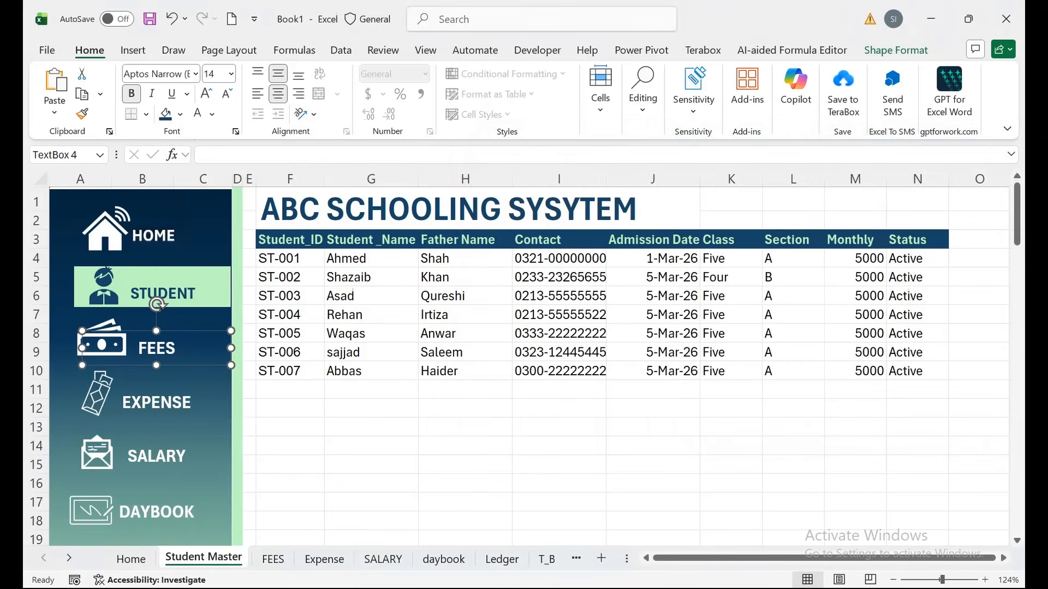
Link Student Master's HOME sidebar item to Home and EXPENSE to the Expense sheet.
ctrl+click(163, 244)
right_click(163, 244)
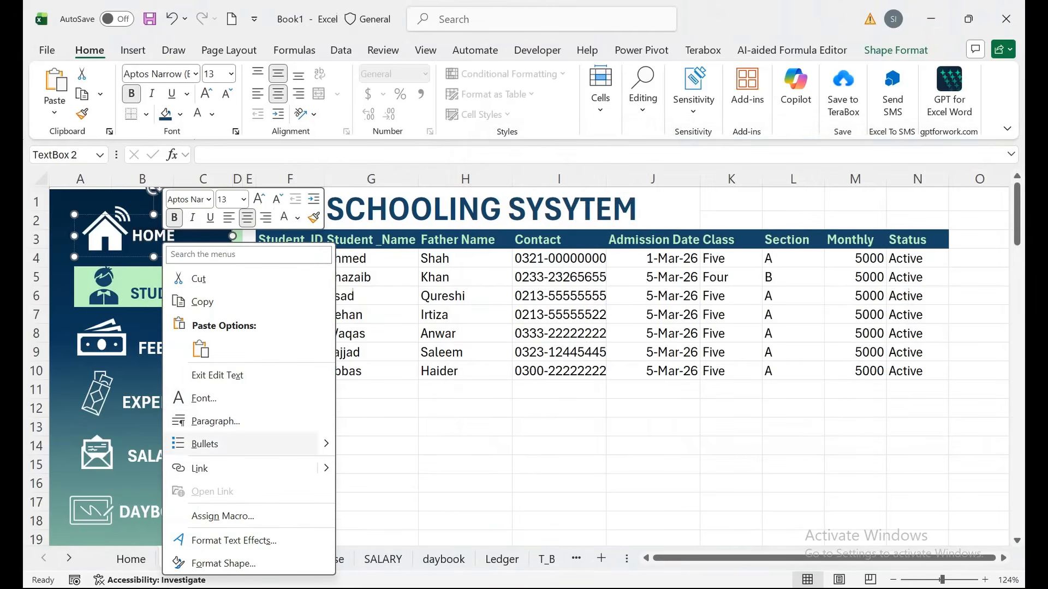
click(200, 468)
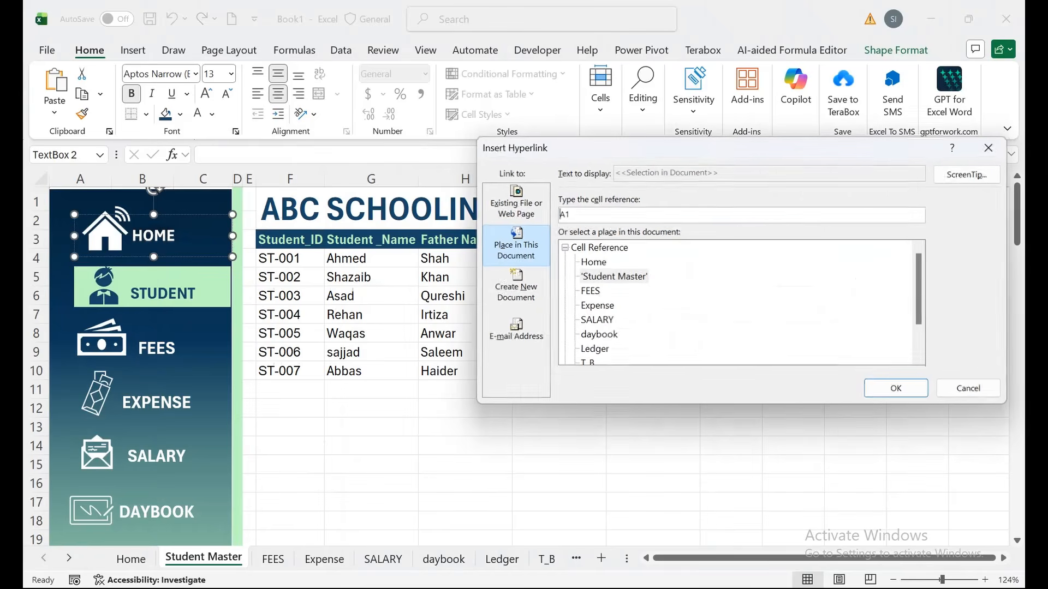
click(592, 262)
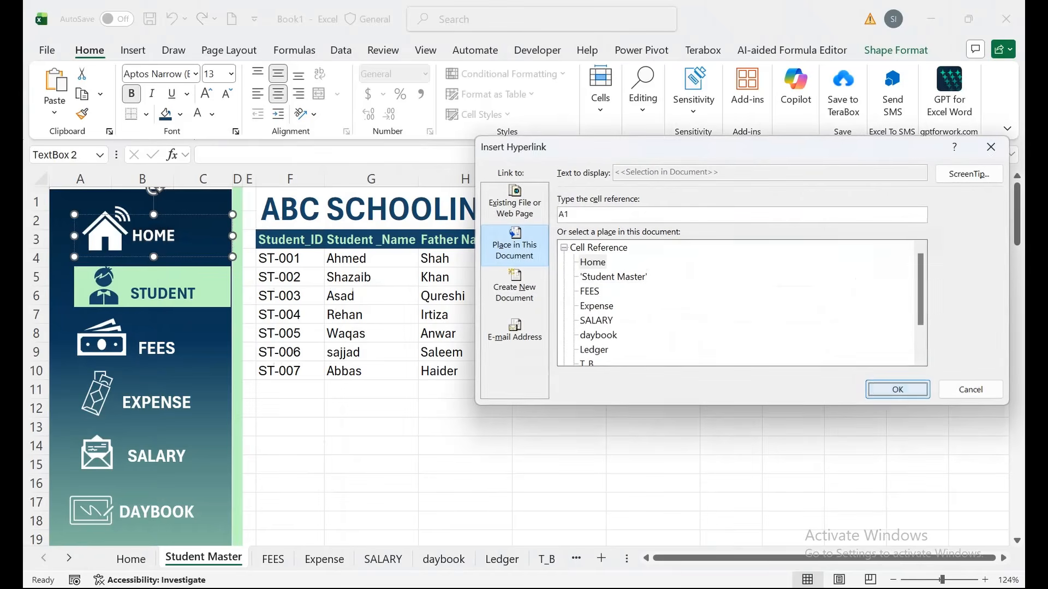
click(898, 389)
right_click(176, 404)
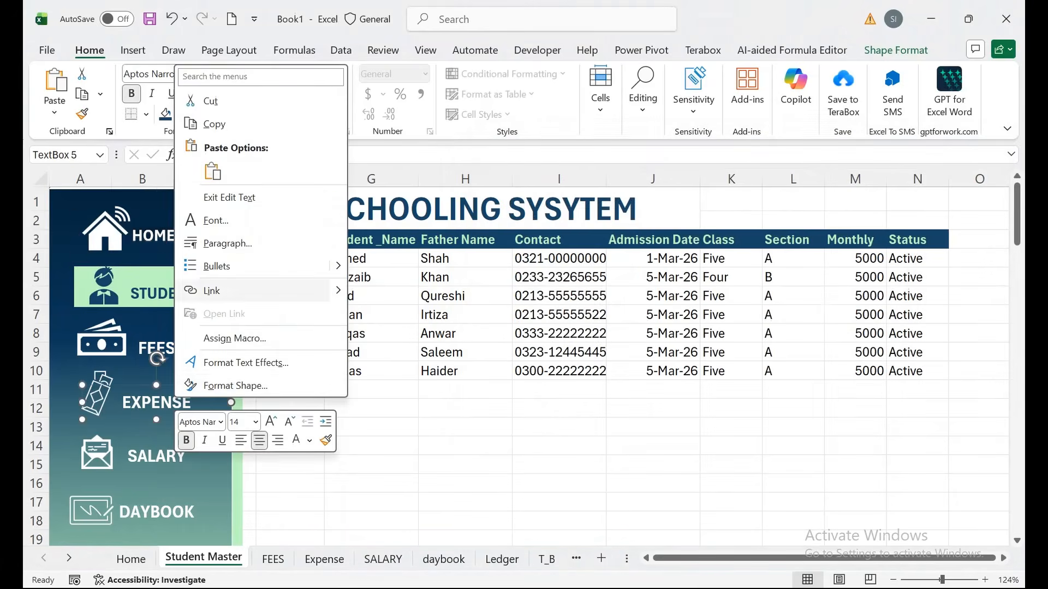
click(215, 288)
click(596, 305)
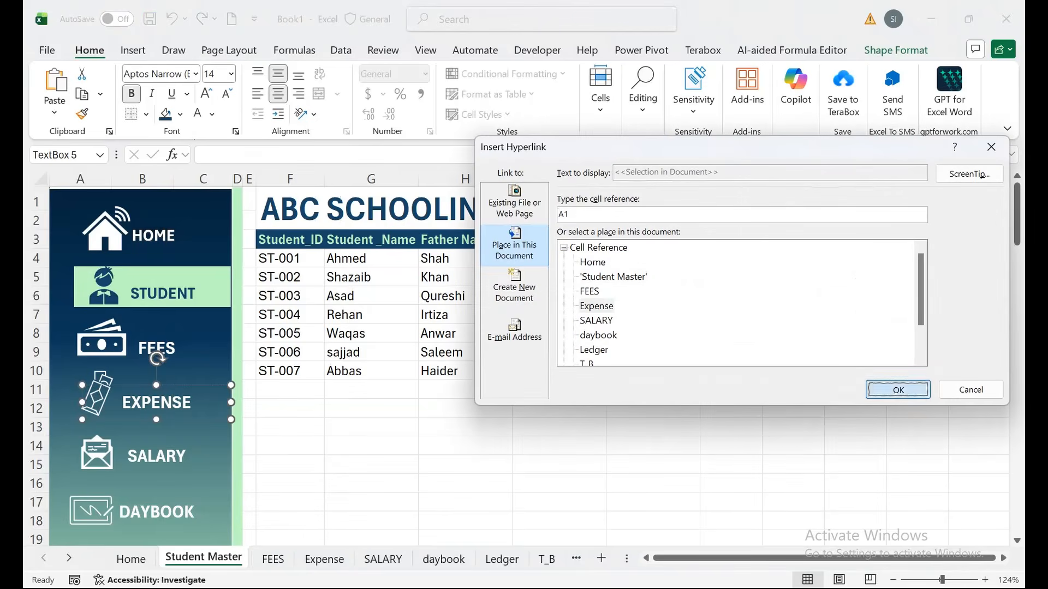
click(897, 389)
Test the new sidebar links by jumping between FEES, Expense and Student Master.
click(163, 294)
click(156, 349)
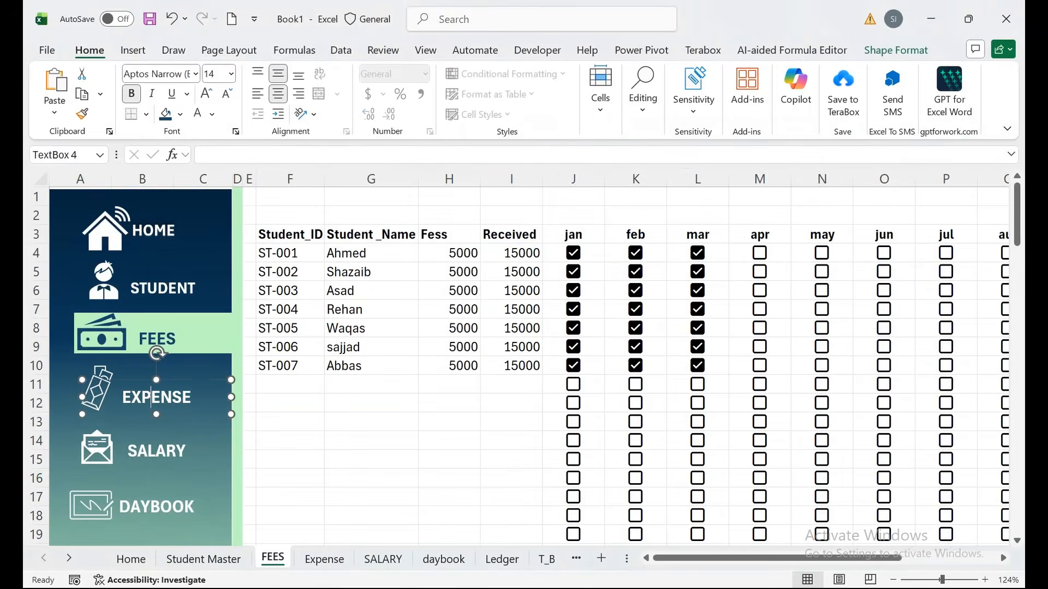
click(157, 402)
click(163, 294)
click(156, 402)
click(157, 343)
Re-link another sidebar item and switch sheets, ending on the P&L sheet.
right_click(158, 231)
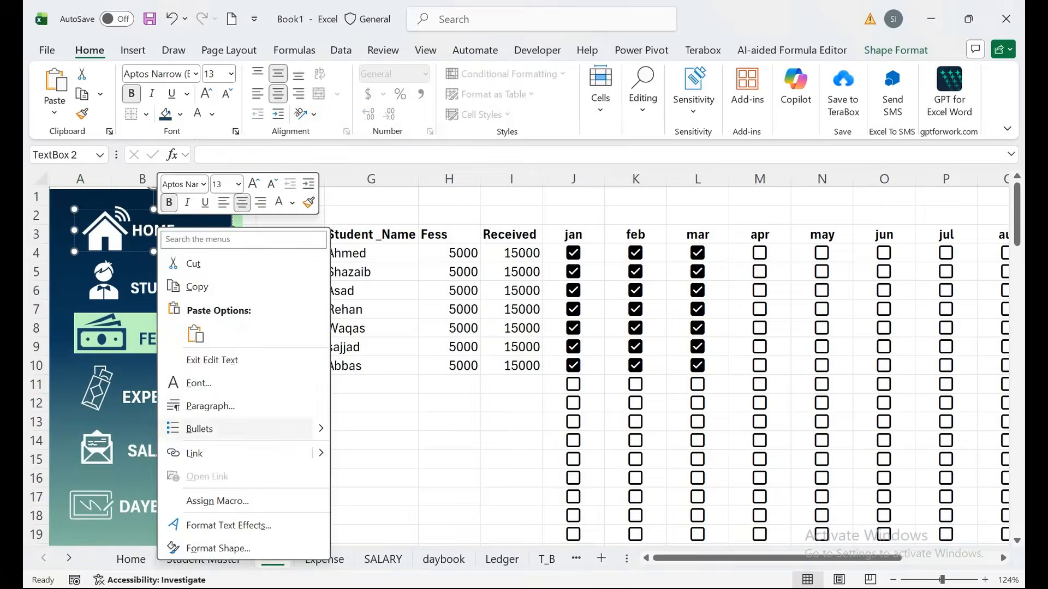
click(575, 558)
click(325, 559)
right_click(162, 288)
click(202, 480)
click(897, 390)
click(157, 342)
click(162, 288)
click(576, 558)
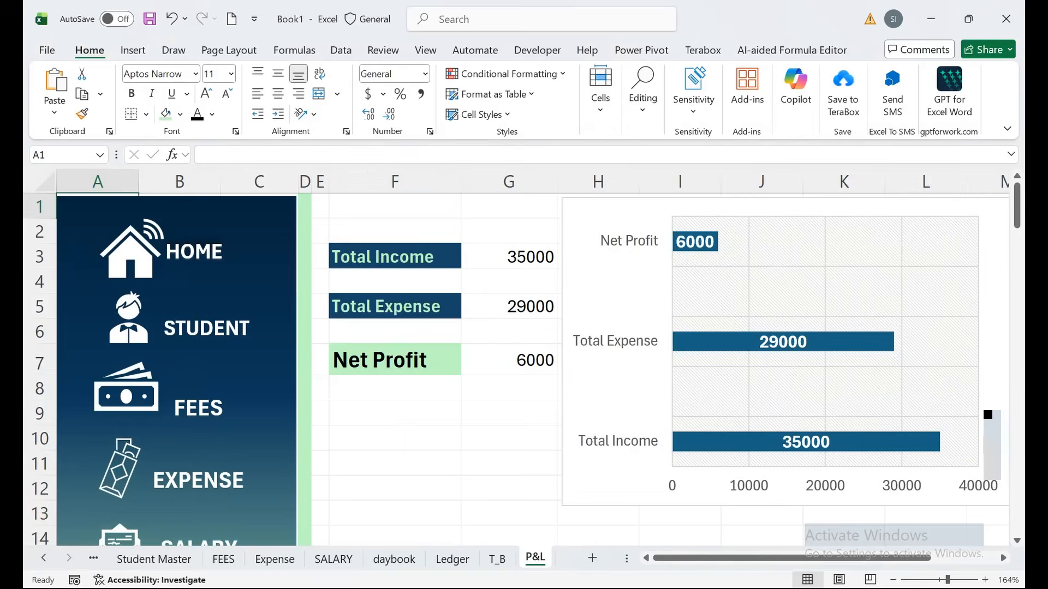
Visit P&L, then reach the Salary sheet via its dashboard button and leave Ahmed's January box (J4) unchecked.
click(44, 558)
click(131, 558)
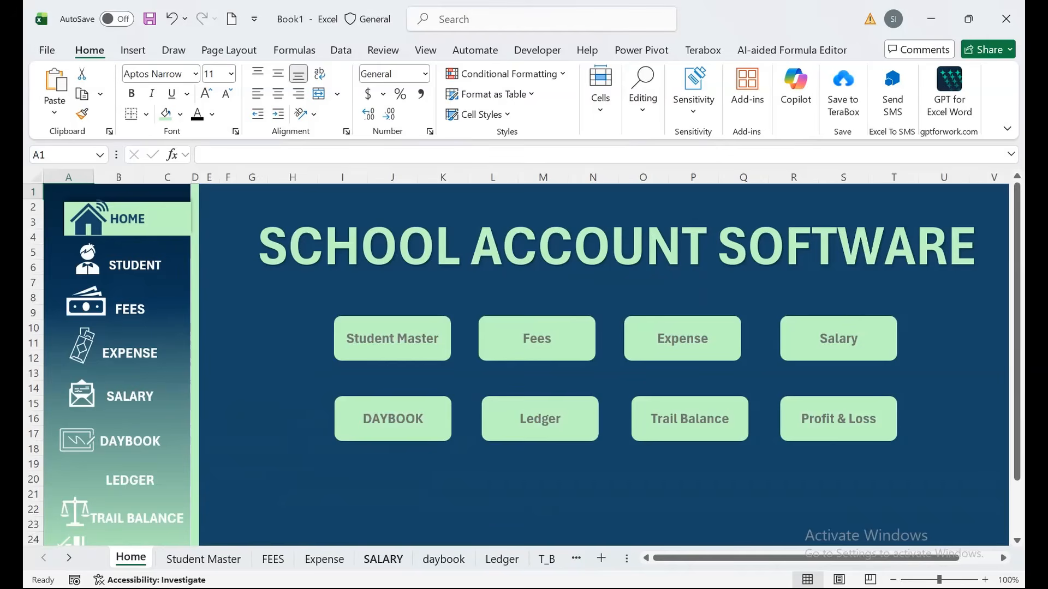
click(383, 559)
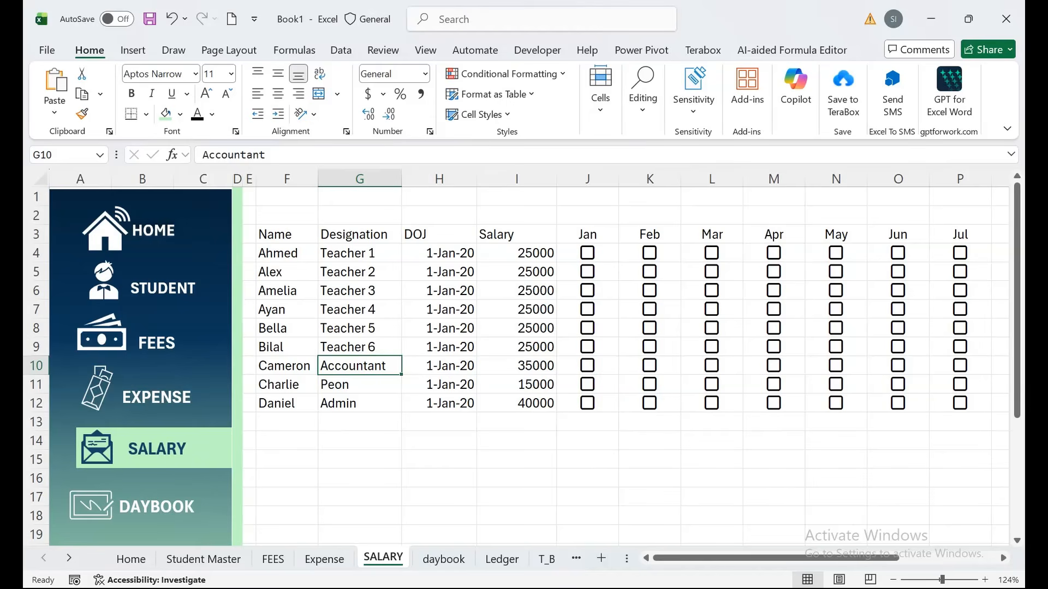
click(587, 253)
key(Down)
key(Down)
key(space)
key(Up)
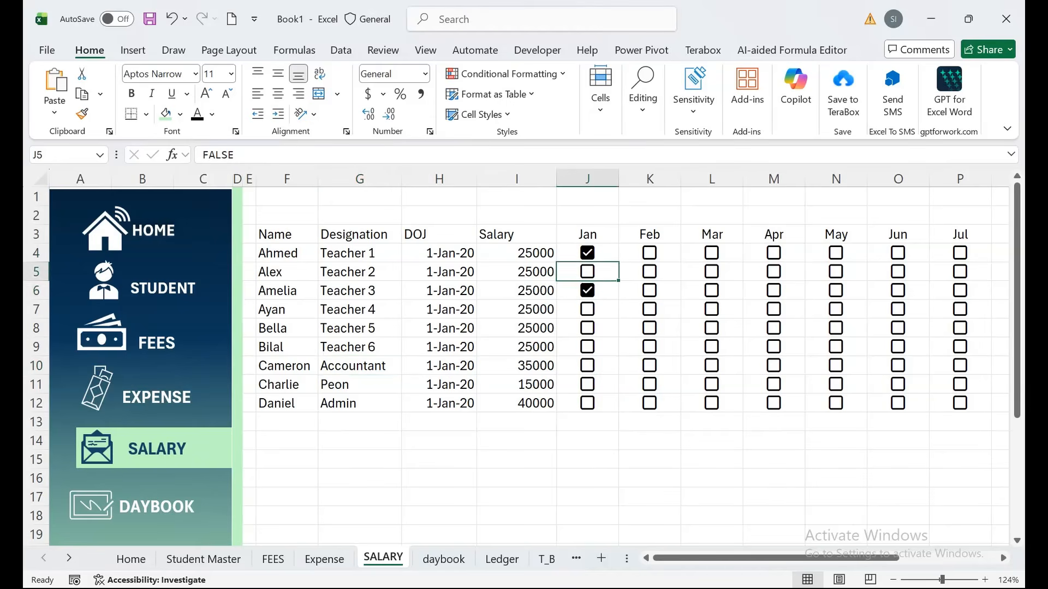
key(Down)
key(space)
key(Up)
key(Up)
key(space)
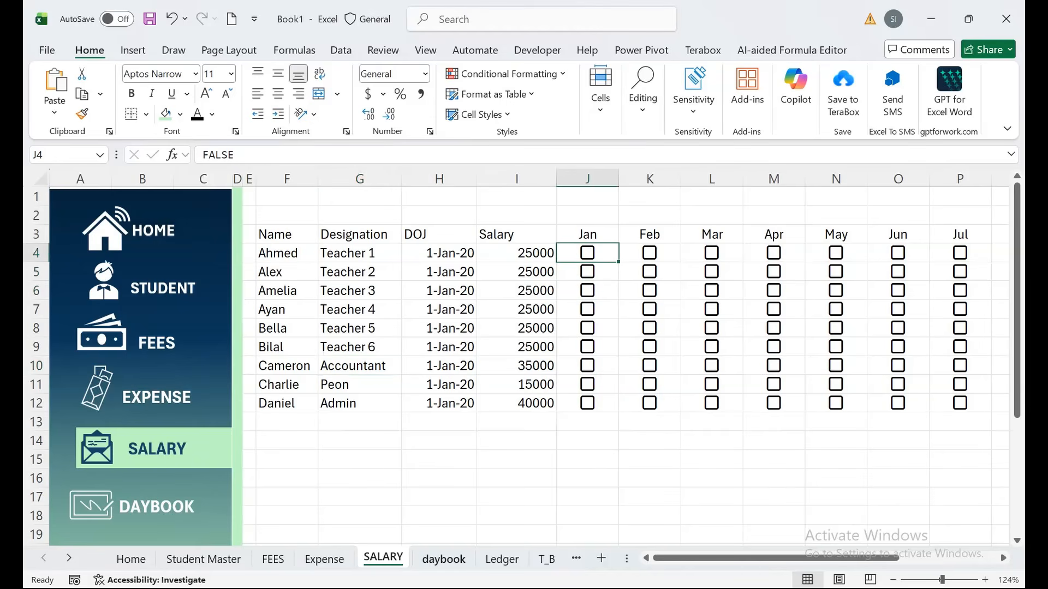
Step through the daybook, Ledger, T_B and profit summary sheets, then return to the Home dashboard.
key(ctrl+Page_Down)
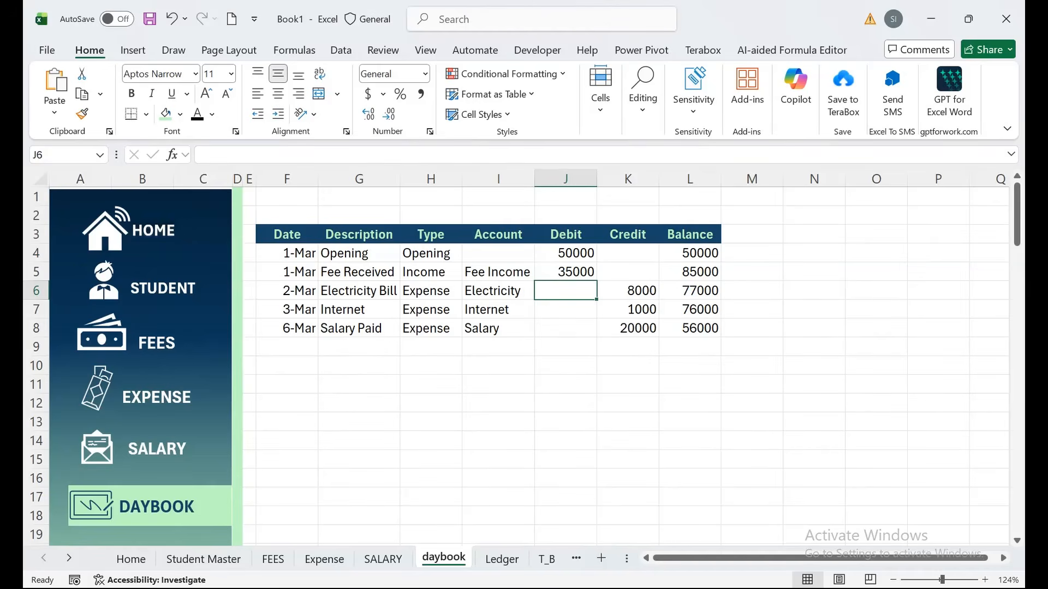
key(ctrl+Page_Down)
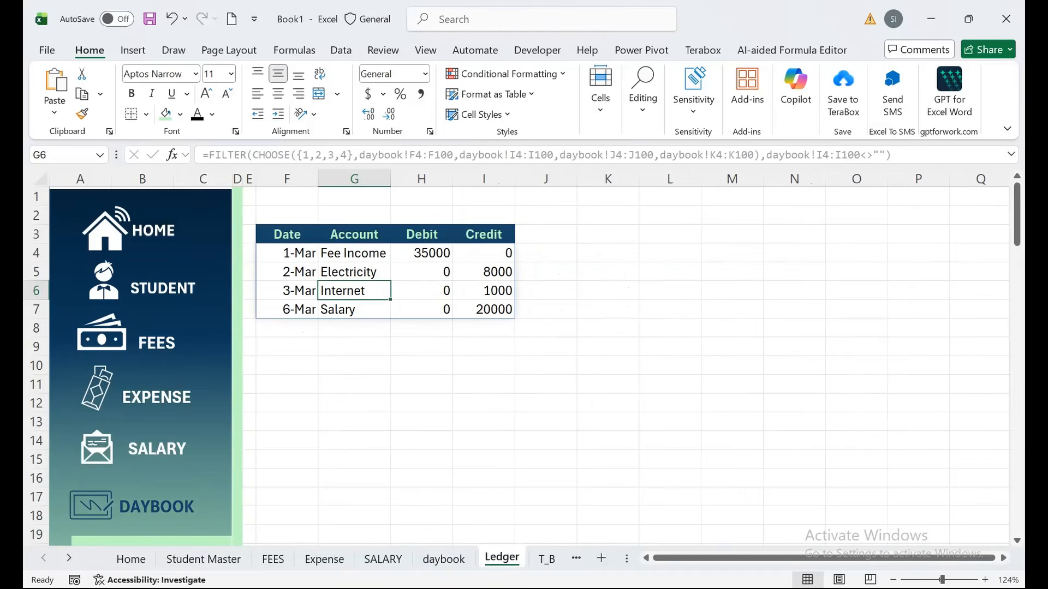
key(ctrl+Page_Down)
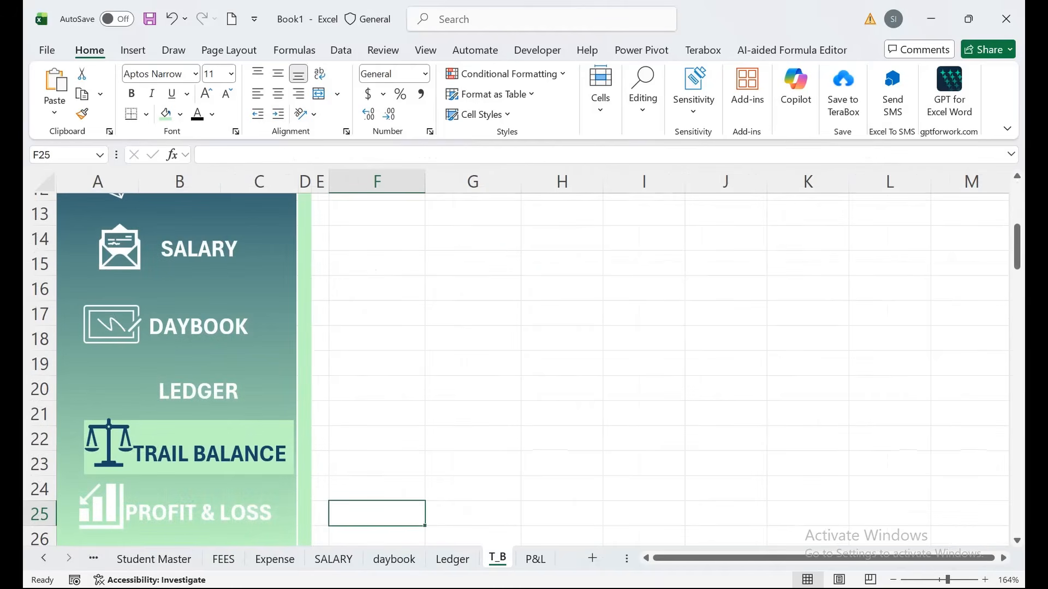
drag(626, 558, 140, 559)
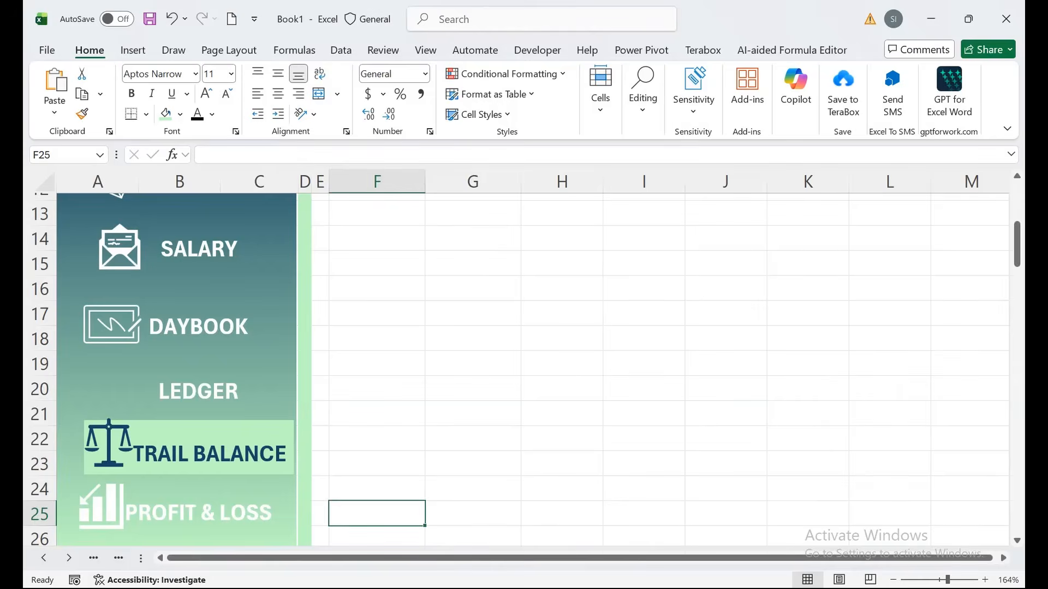
drag(1016, 251, 1016, 184)
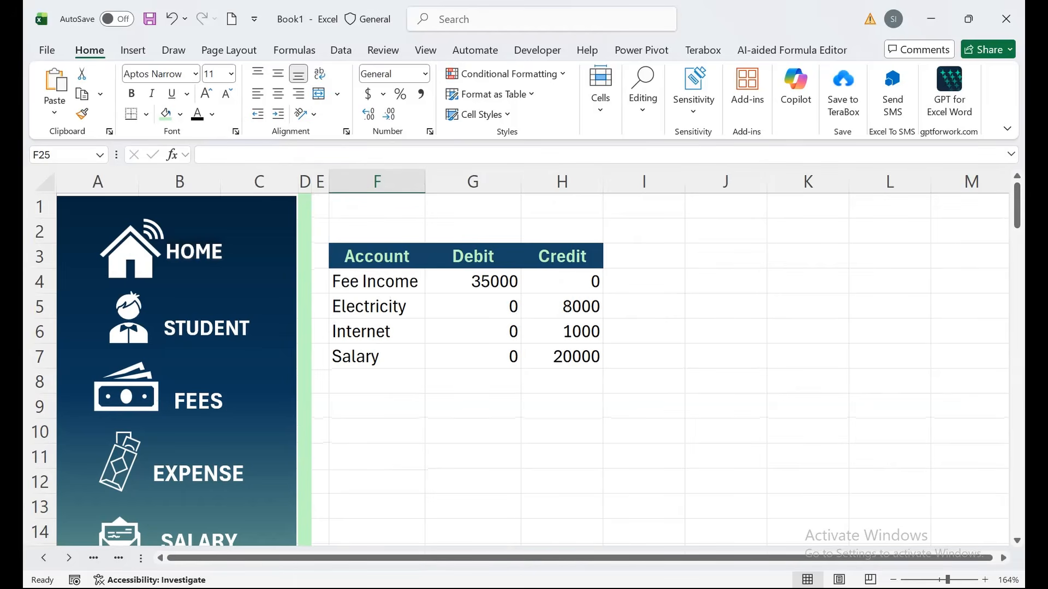
click(376, 381)
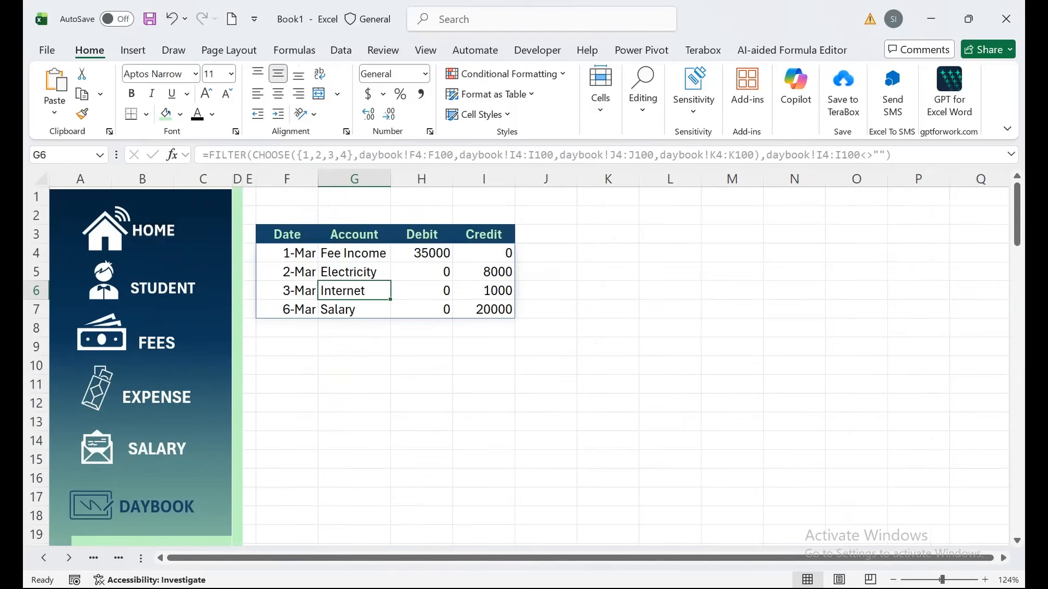
key(ctrl+Page_Down)
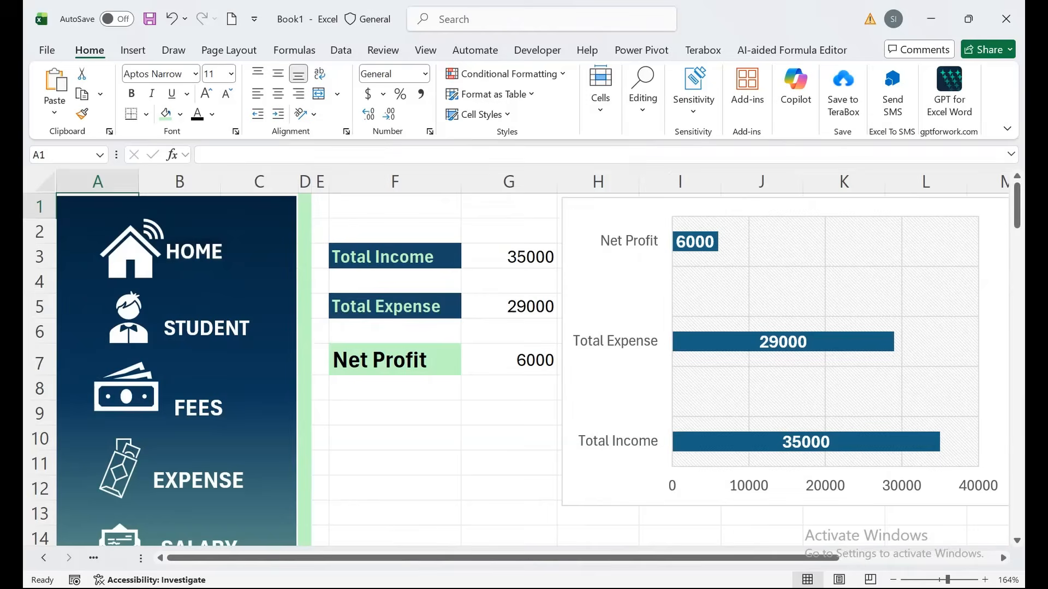
click(194, 252)
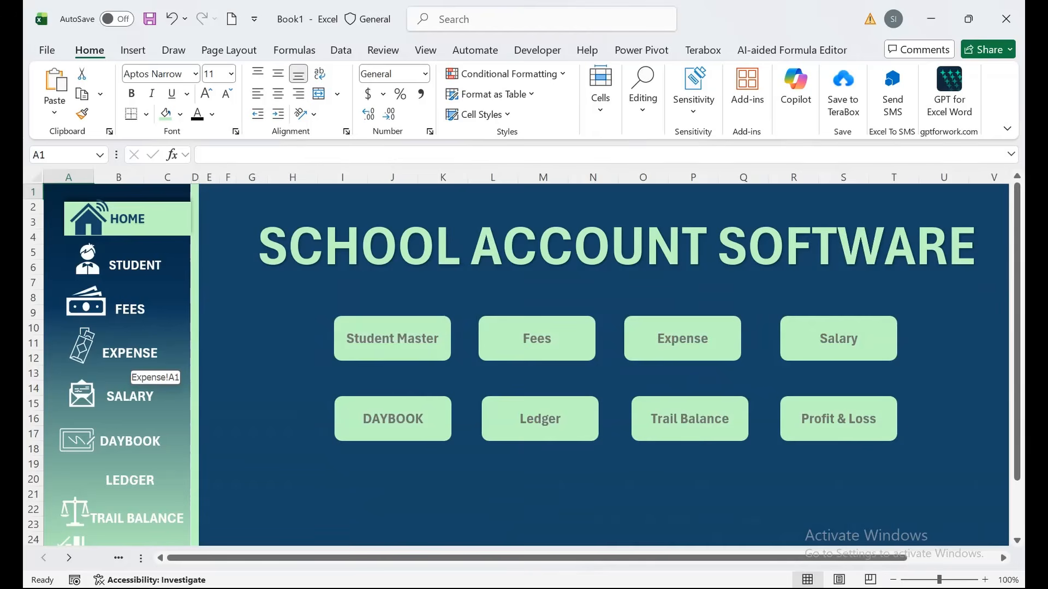
drag(141, 558, 166, 558)
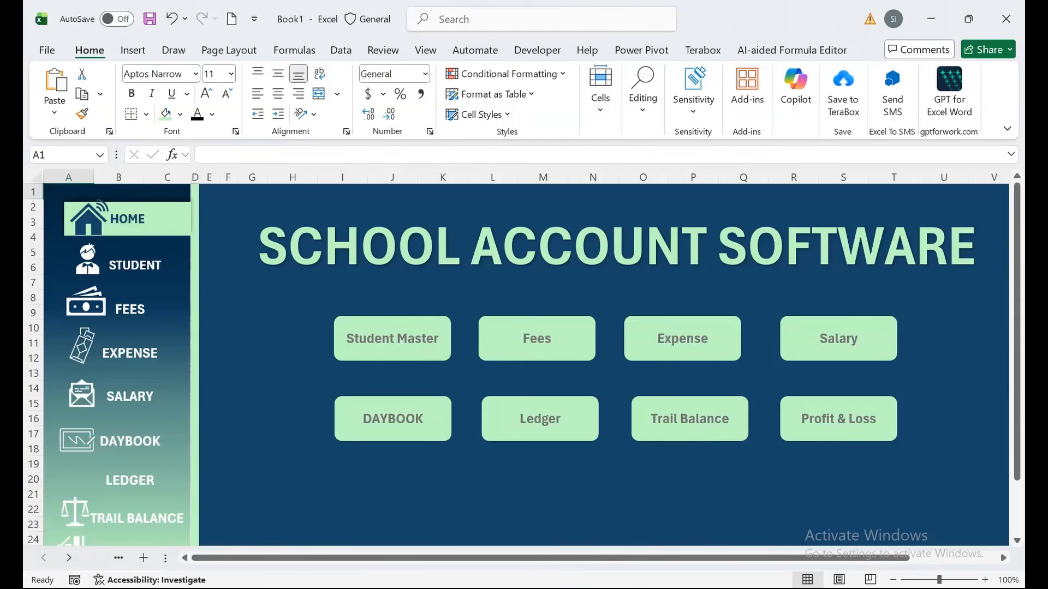
drag(165, 558, 136, 558)
In Save As General Options, set and confirm a password to open and a password to modify.
click(47, 51)
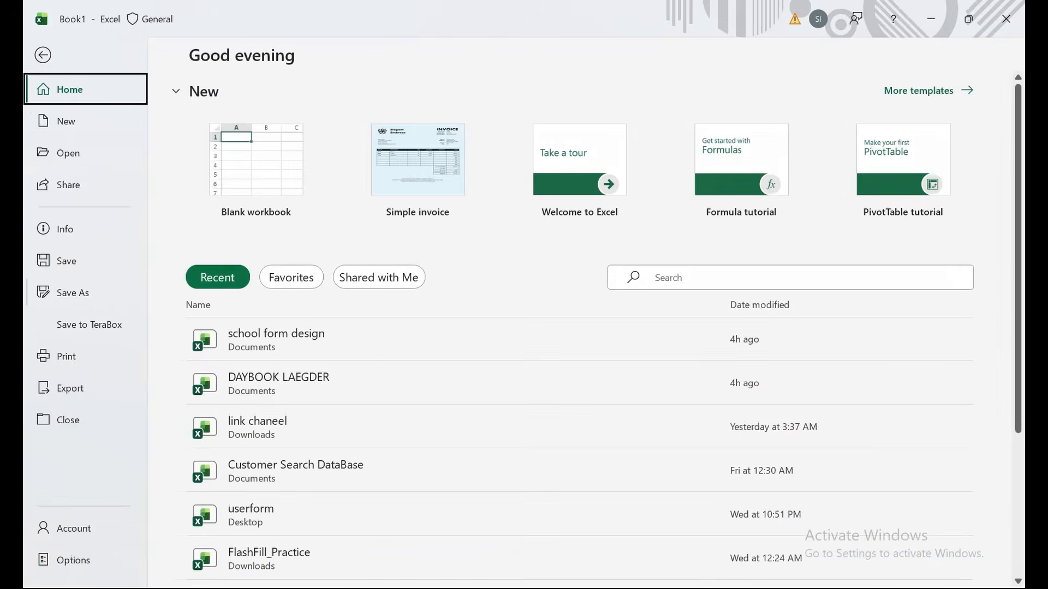
click(73, 293)
click(241, 438)
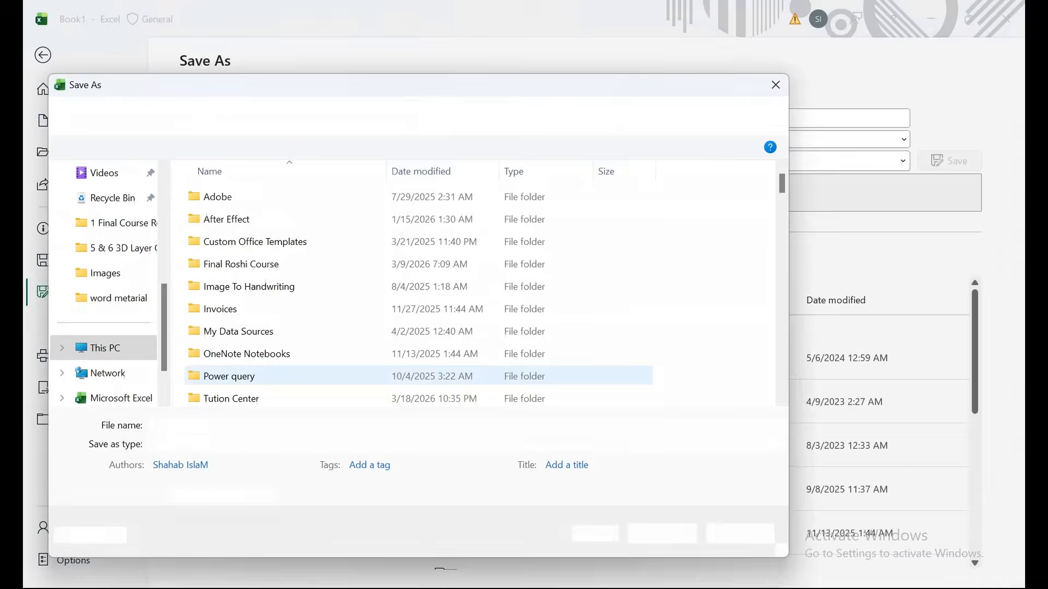
click(596, 534)
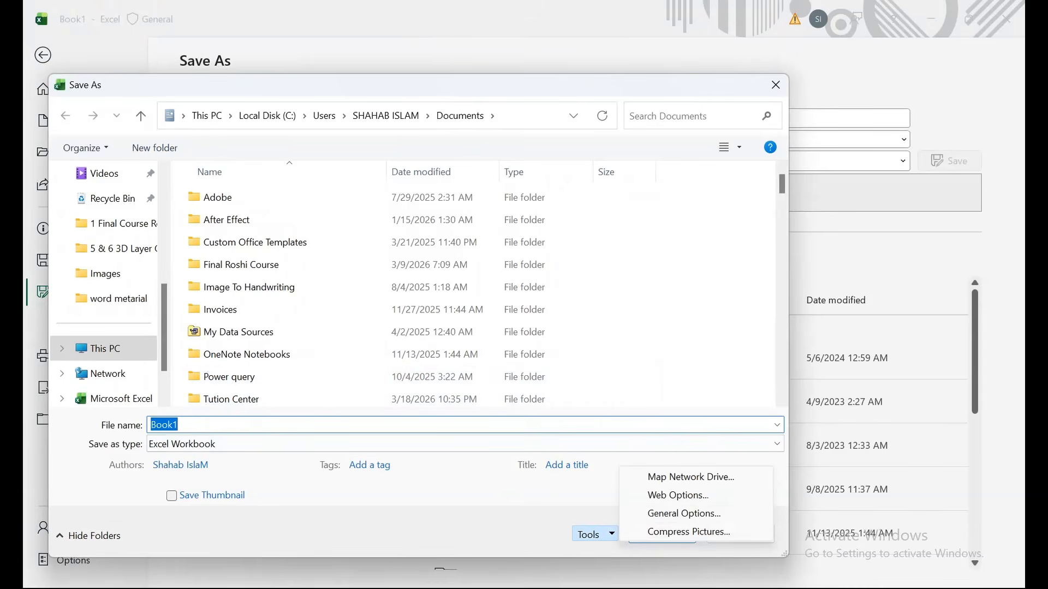
click(683, 513)
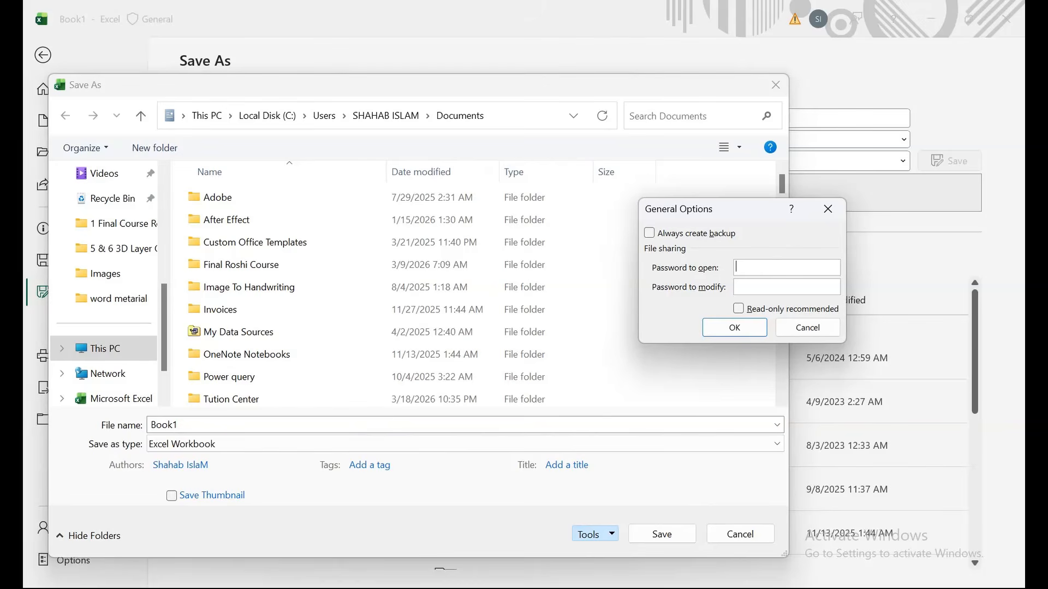
text(123)
key(Tab)
text(123)
key(Return)
text(123)
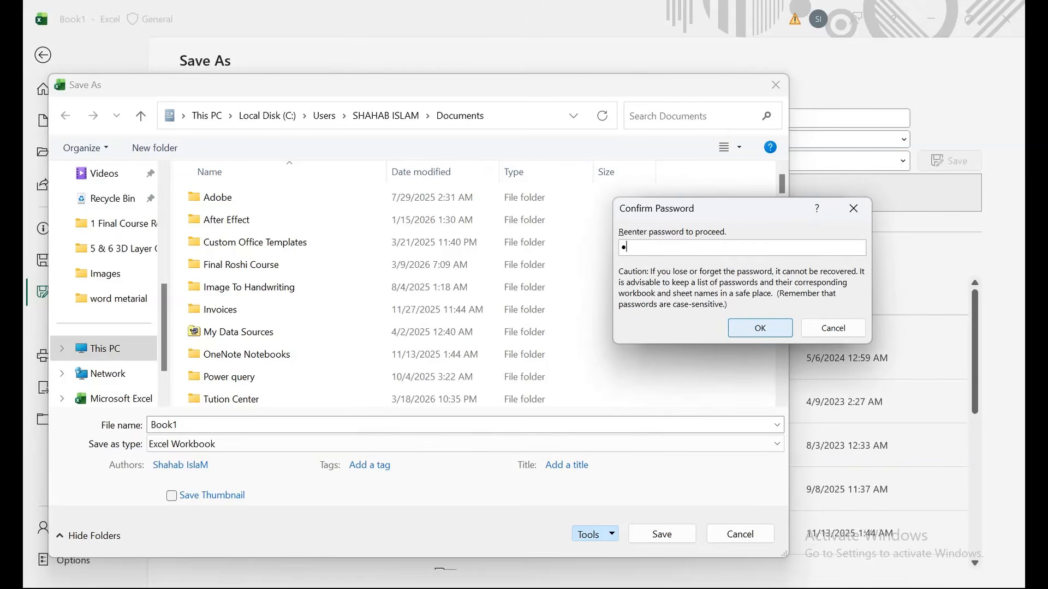
key(Return)
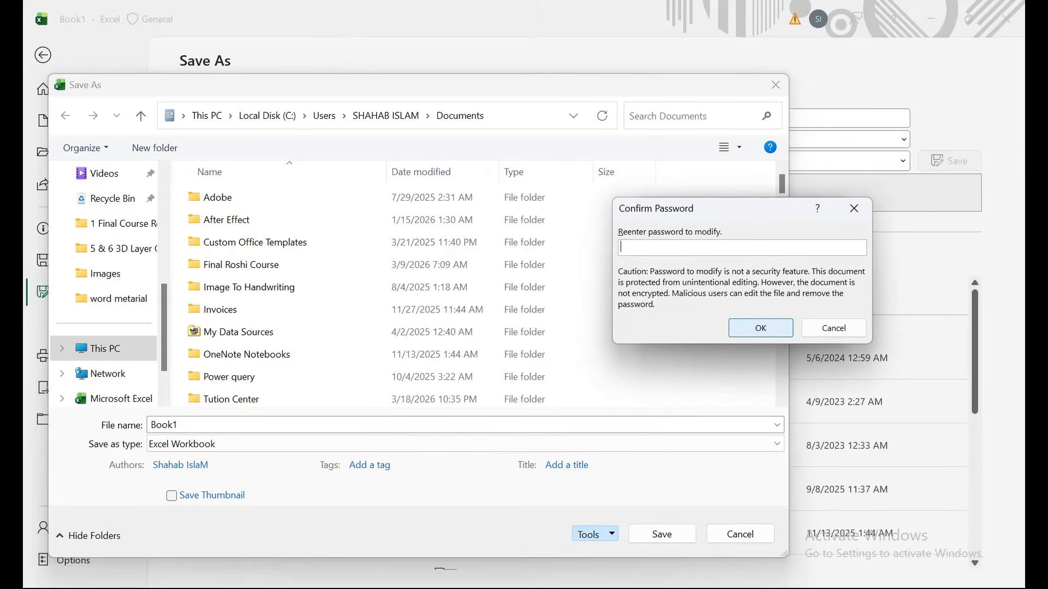
text(123)
key(Return)
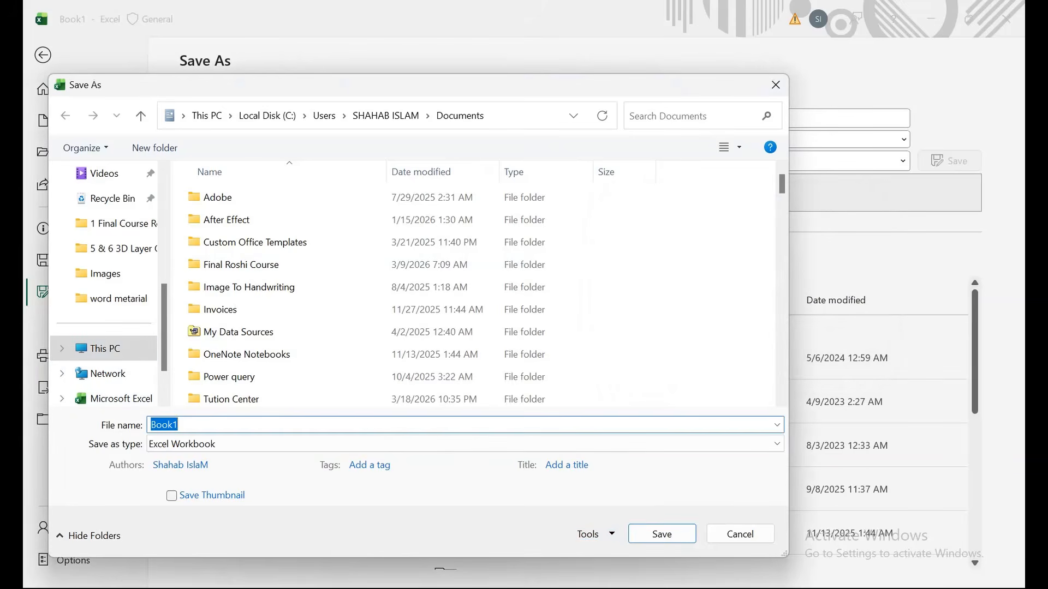
Save the workbook to Documents as 'school accounts' and close it.
scroll(107, 283, up, 3)
click(113, 248)
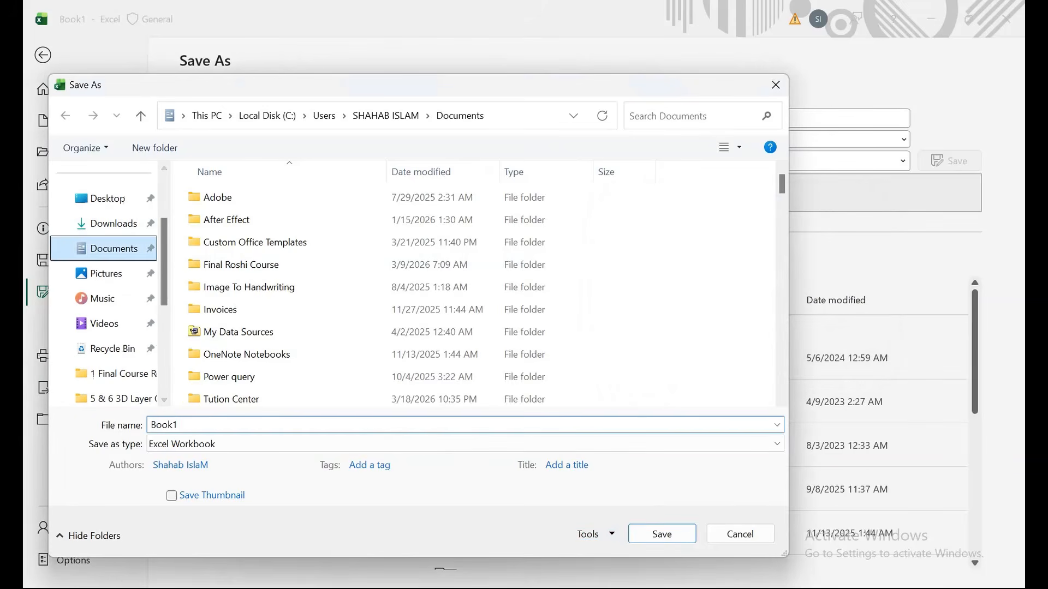
text(sch)
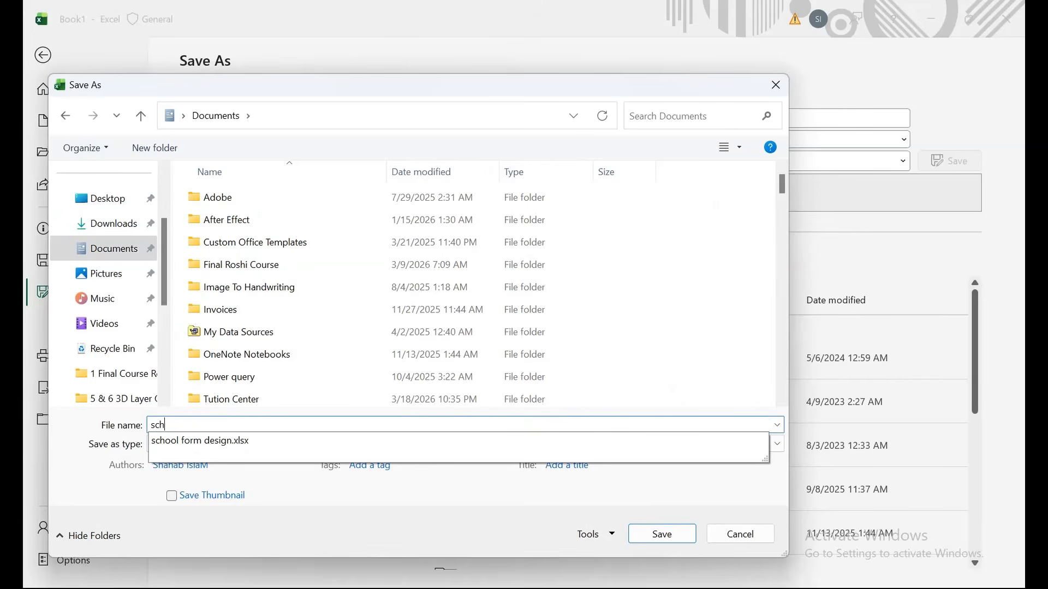
text(ool accounts)
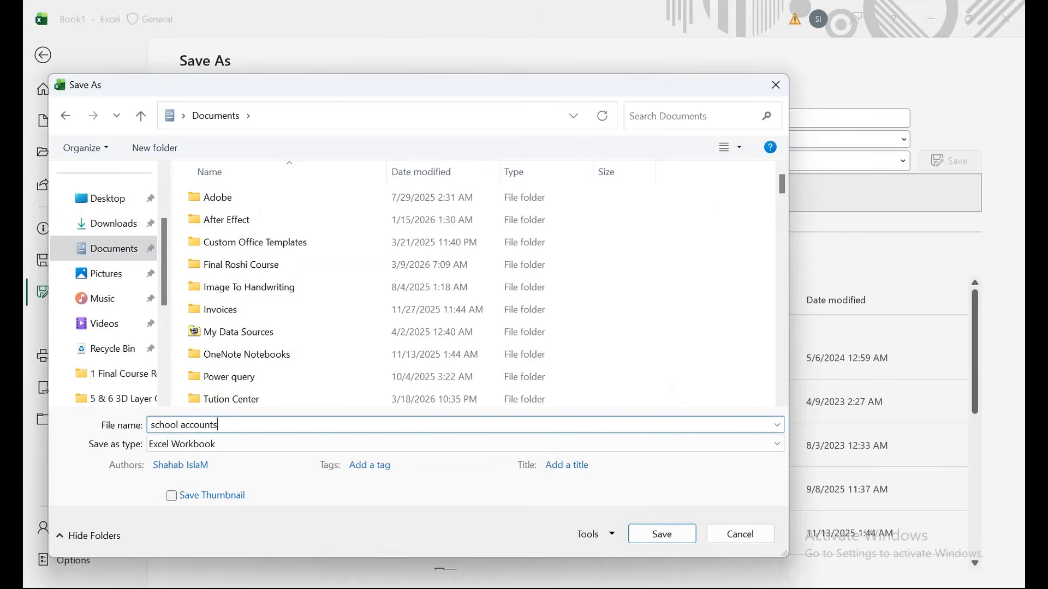
key(Return)
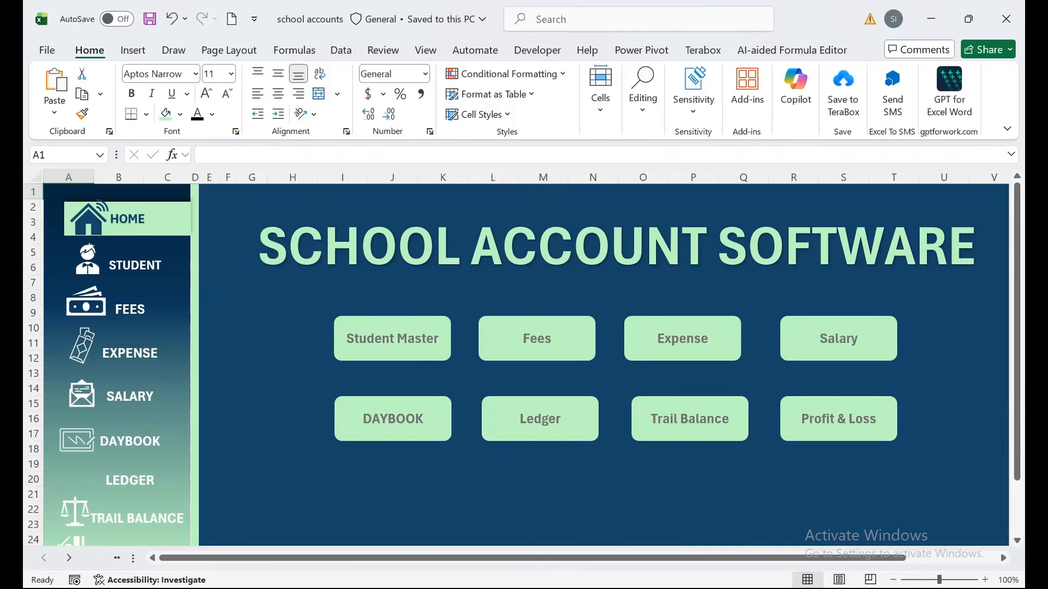
key(ctrl+w)
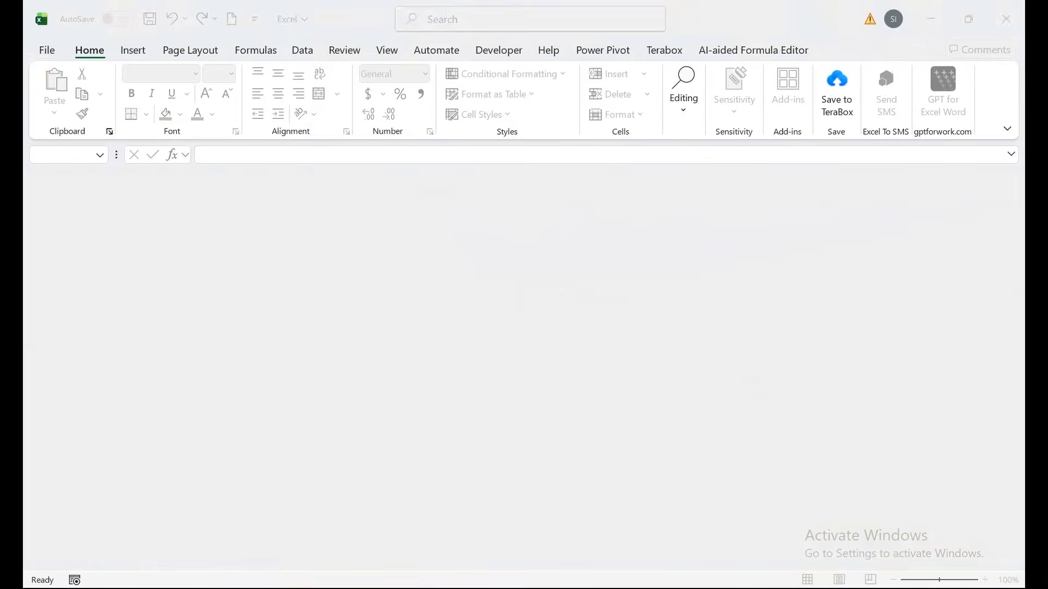
Reopen 'school accounts' from Recent, entering the open password and then the modify password.
click(47, 50)
click(268, 307)
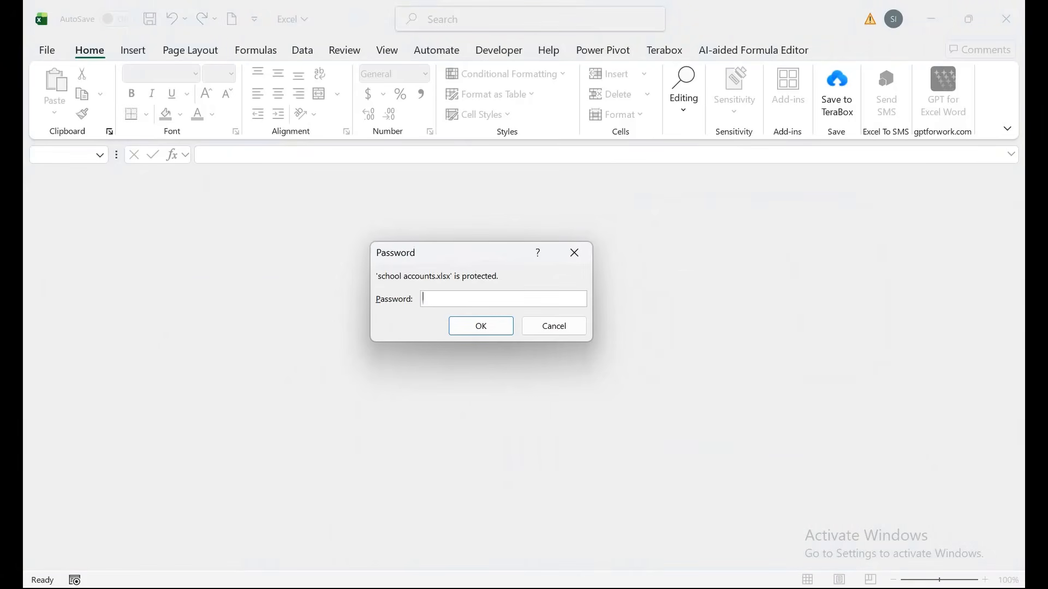
text(123)
key(Return)
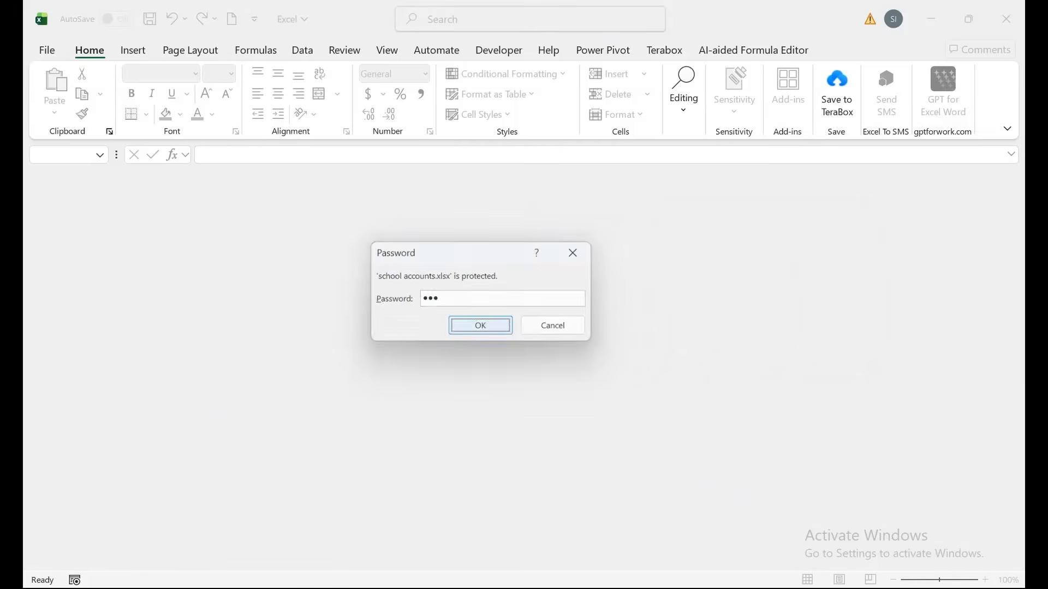
text(123)
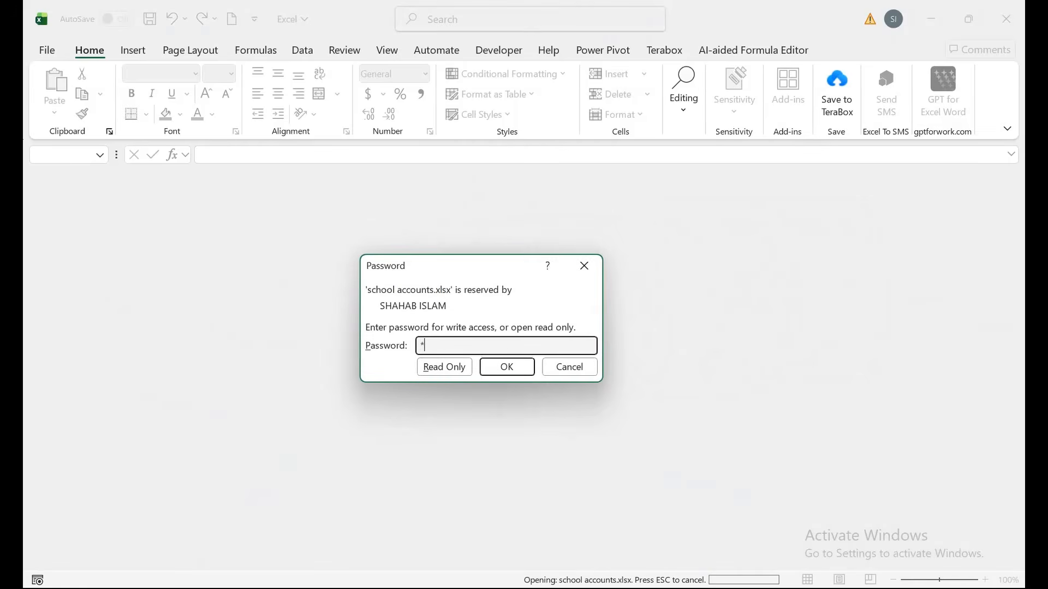
key(Return)
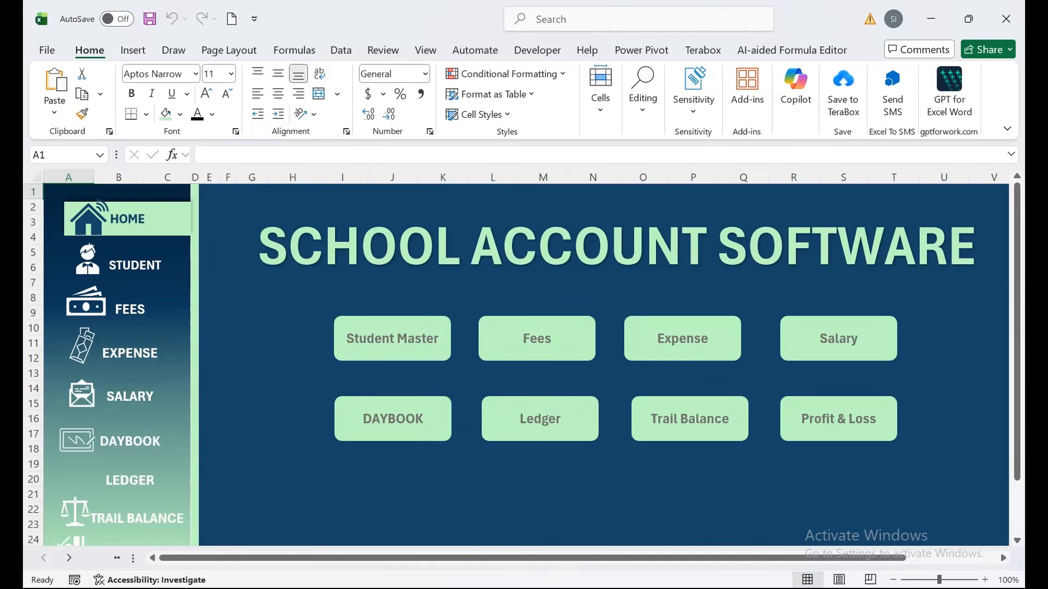
click(129, 353)
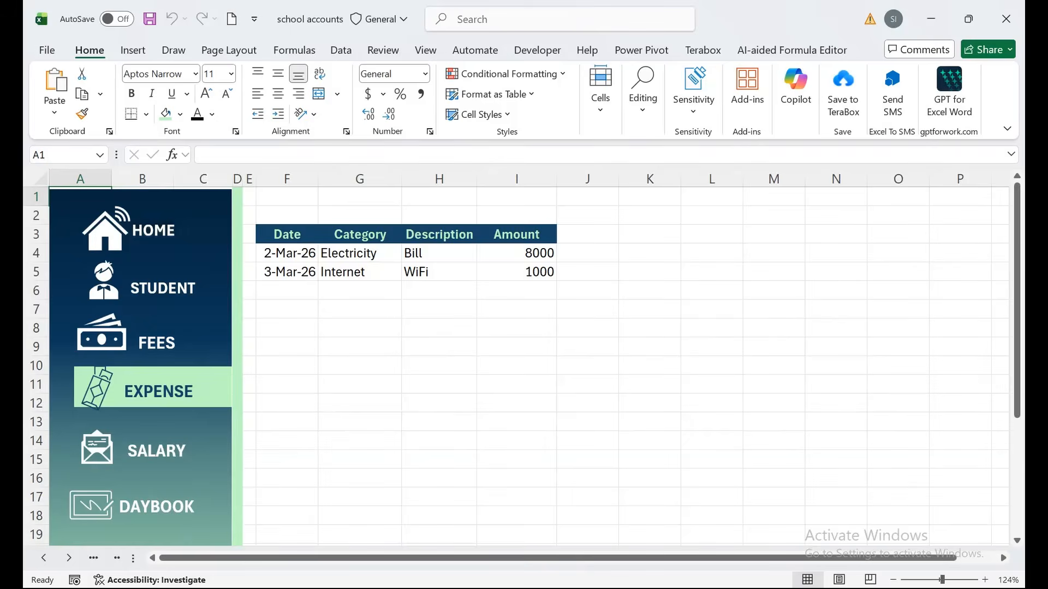
click(161, 288)
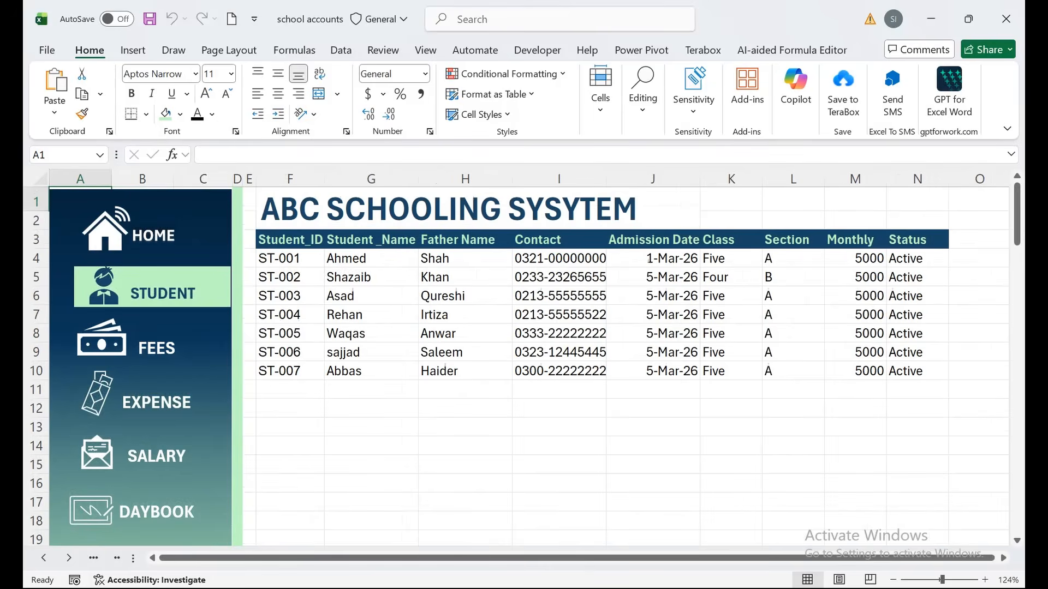
click(151, 235)
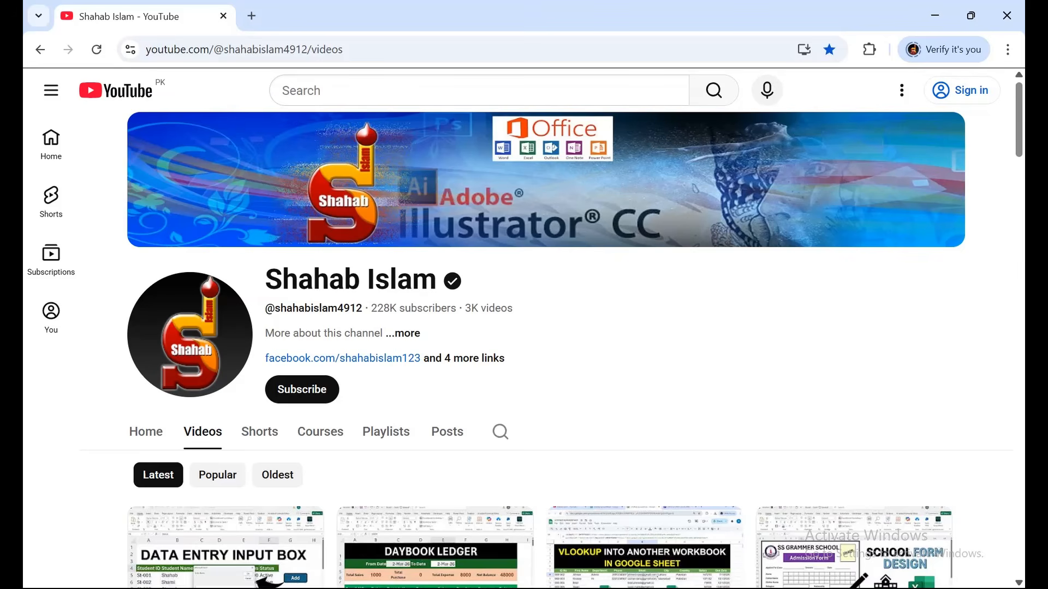
scroll(550, 351, down, 3)
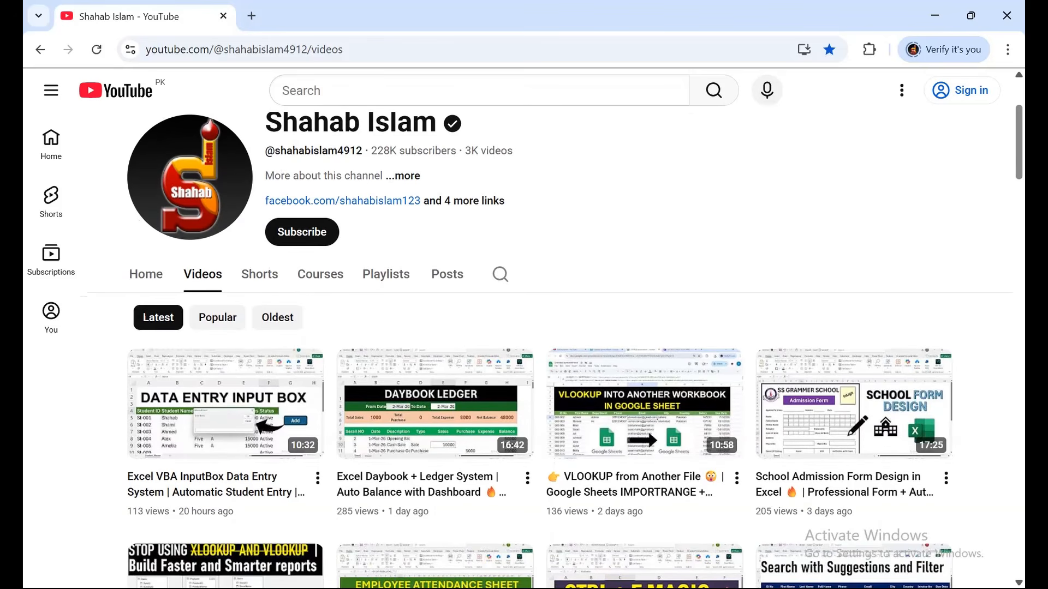
scroll(550, 350, down, 1)
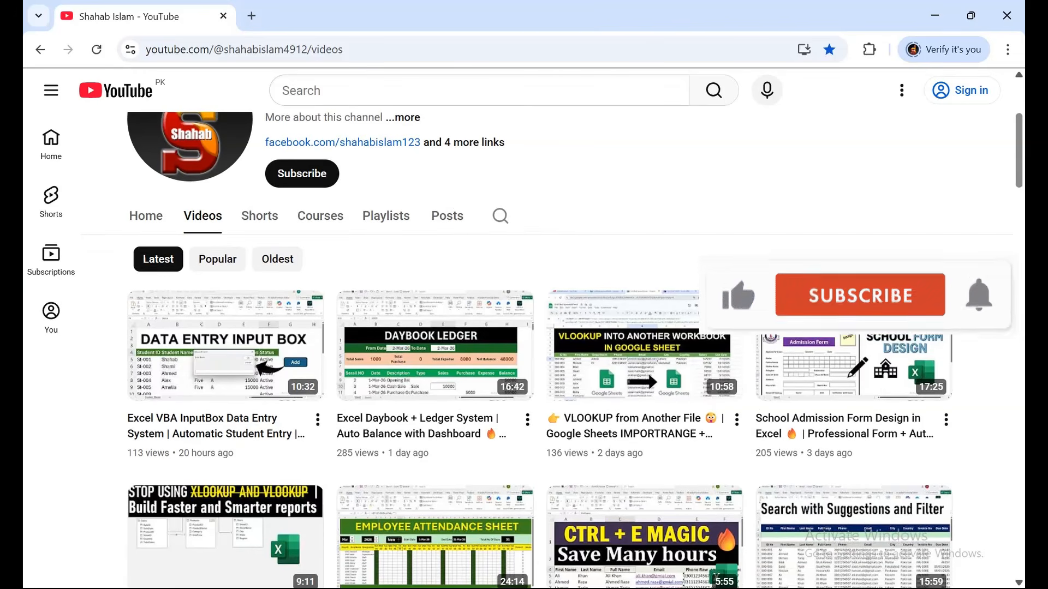
scroll(545, 350, up, 1)
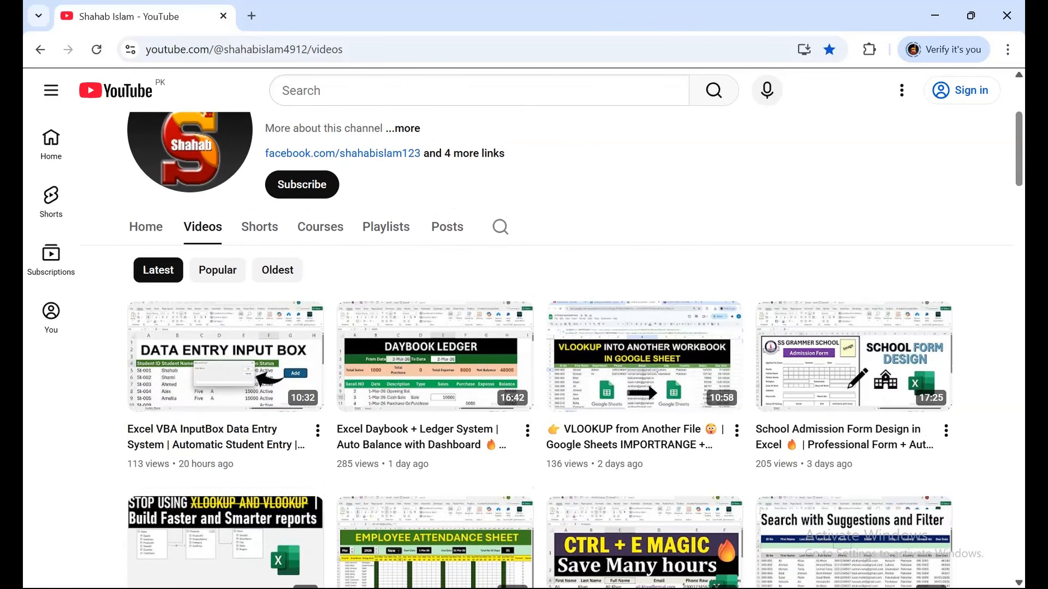
scroll(546, 349, up, 1)
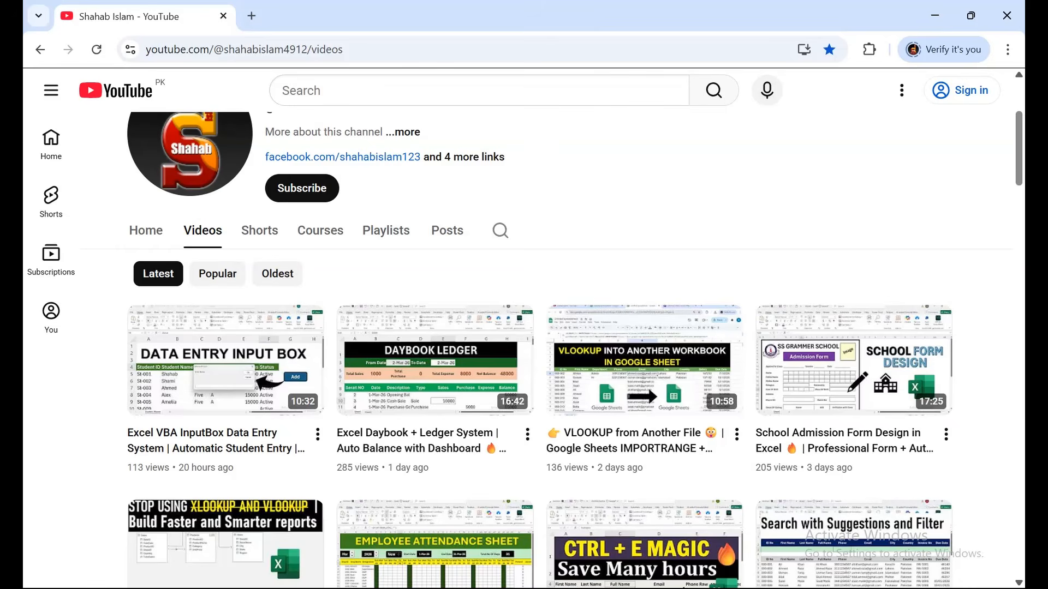
scroll(524, 349, down, 1)
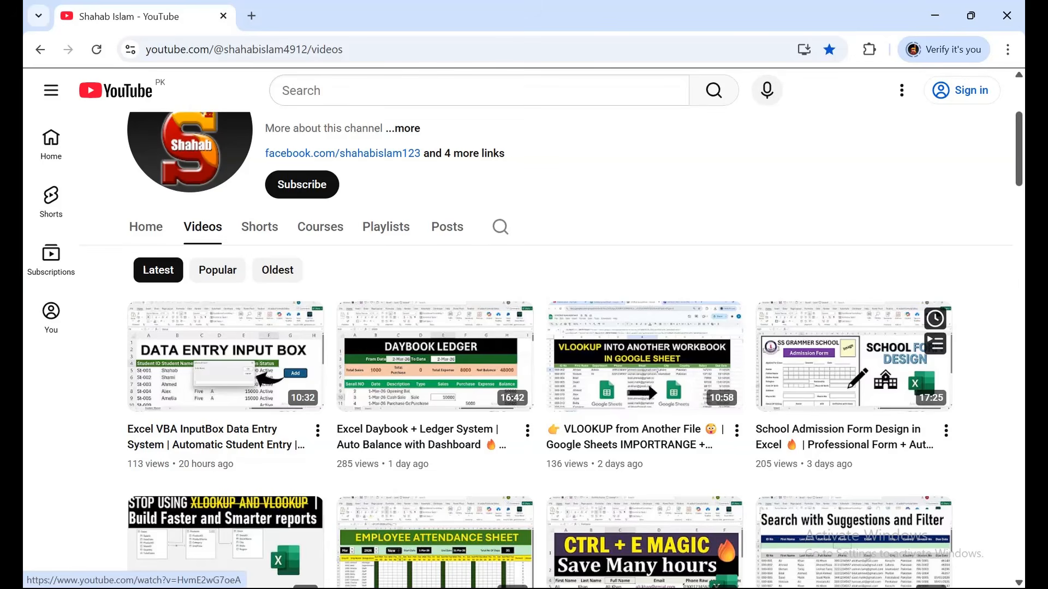
scroll(569, 351, down, 1)
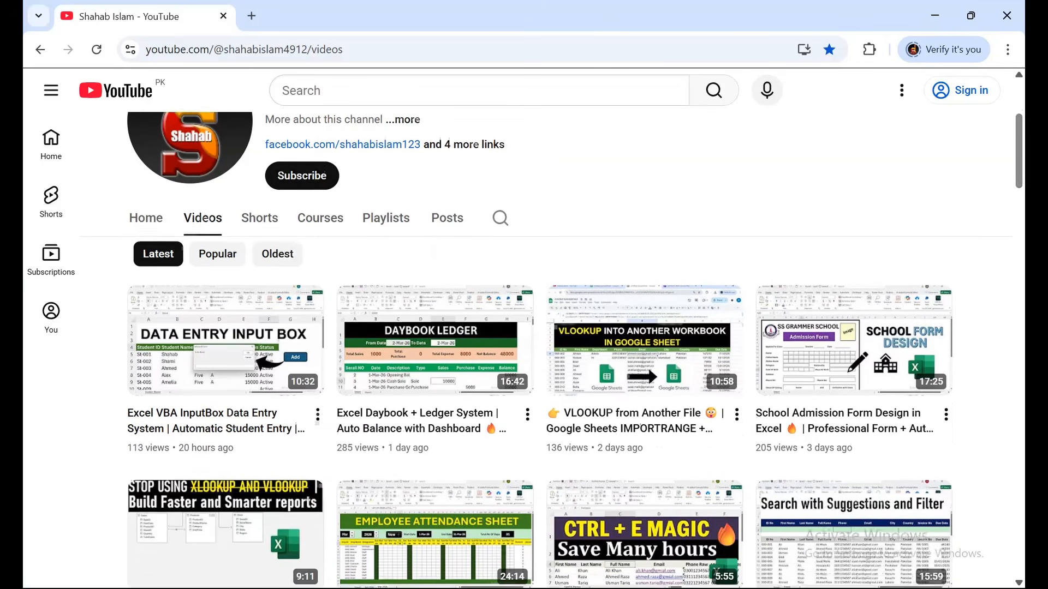
click(500, 174)
text(saalry)
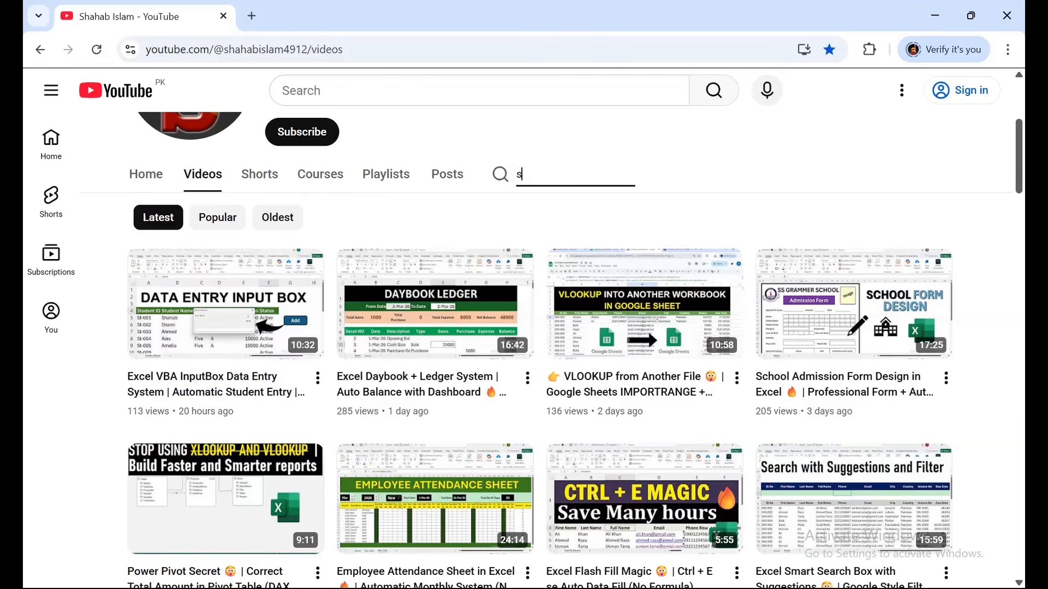
key(BackSpace)
key(BackSpace)
key(BackSpace)
key(BackSpace)
text(ll)
key(BackSpace)
text(ary)
key(Return)
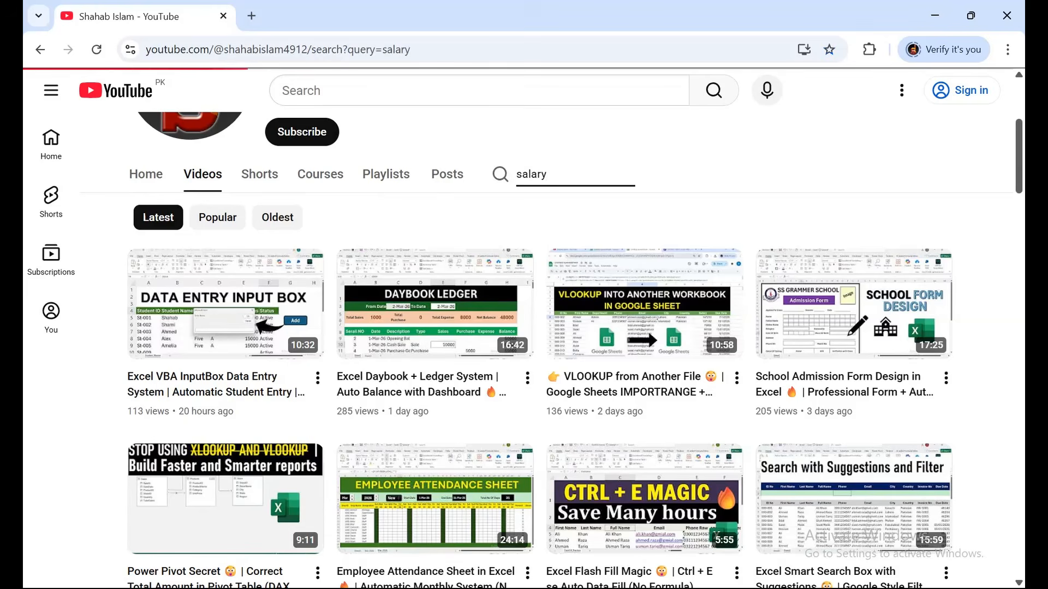
scroll(545, 349, down, 5)
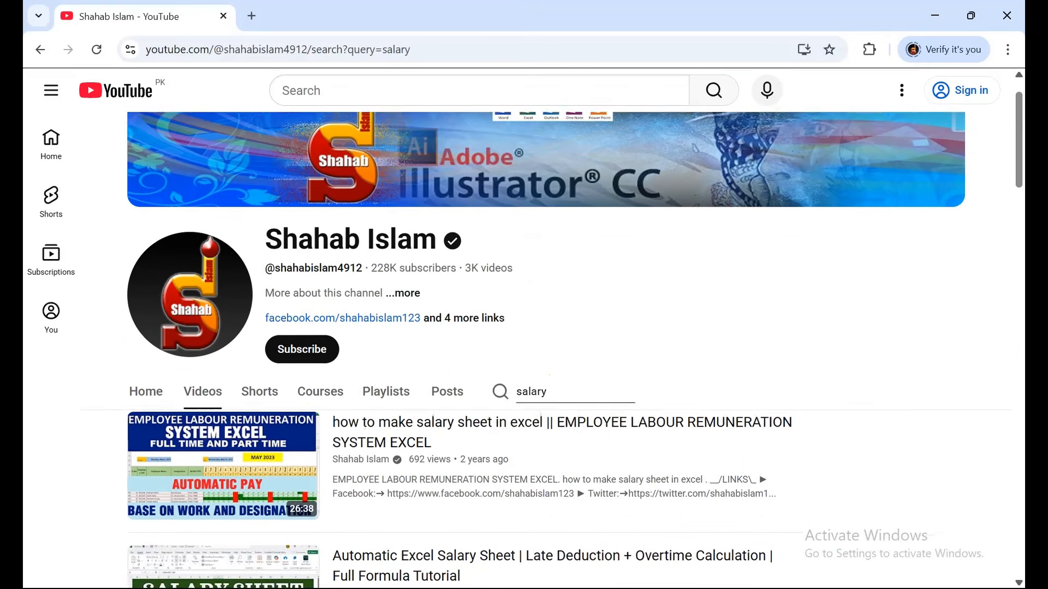
scroll(546, 349, down, 4)
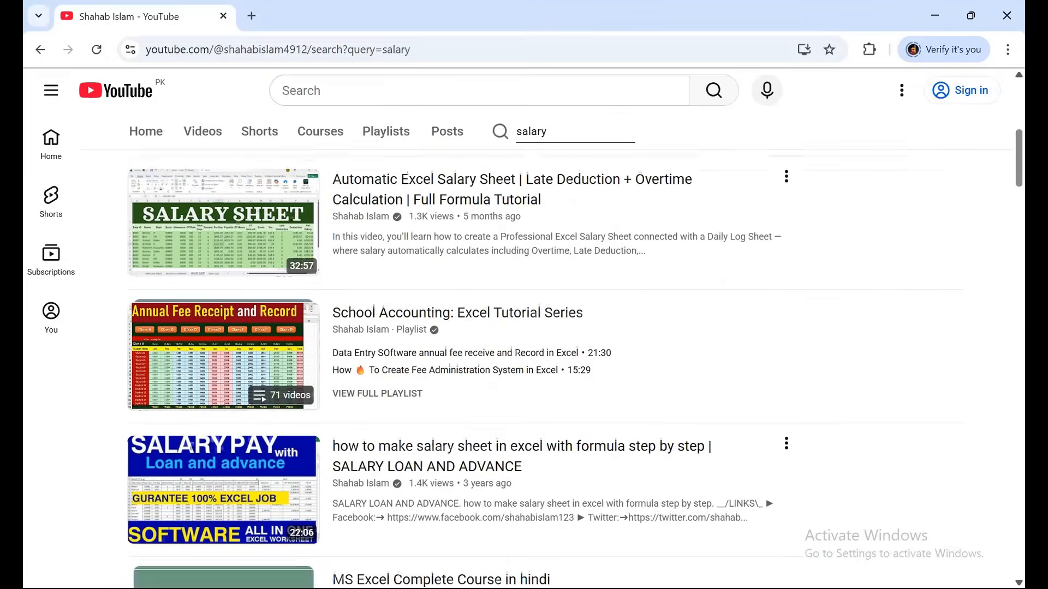
scroll(546, 350, down, 6)
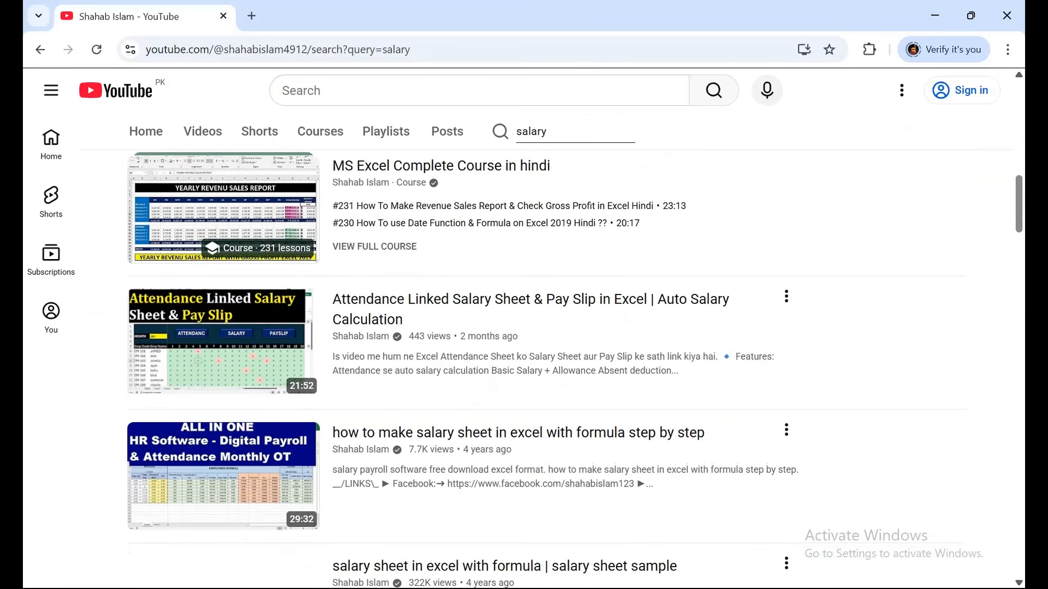
scroll(546, 349, up, 15)
click(547, 431)
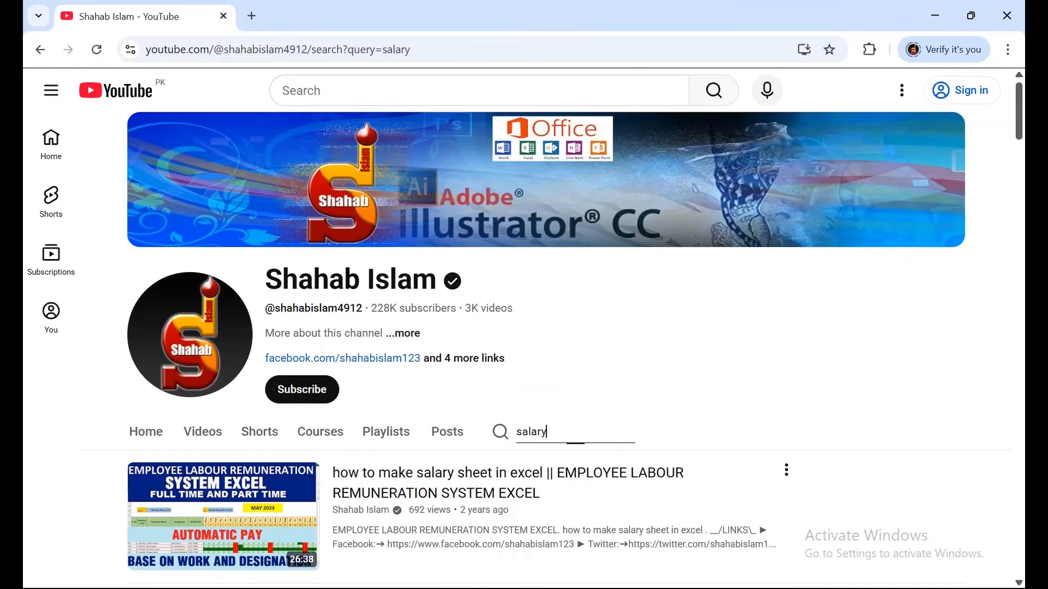
key(ctrl+a)
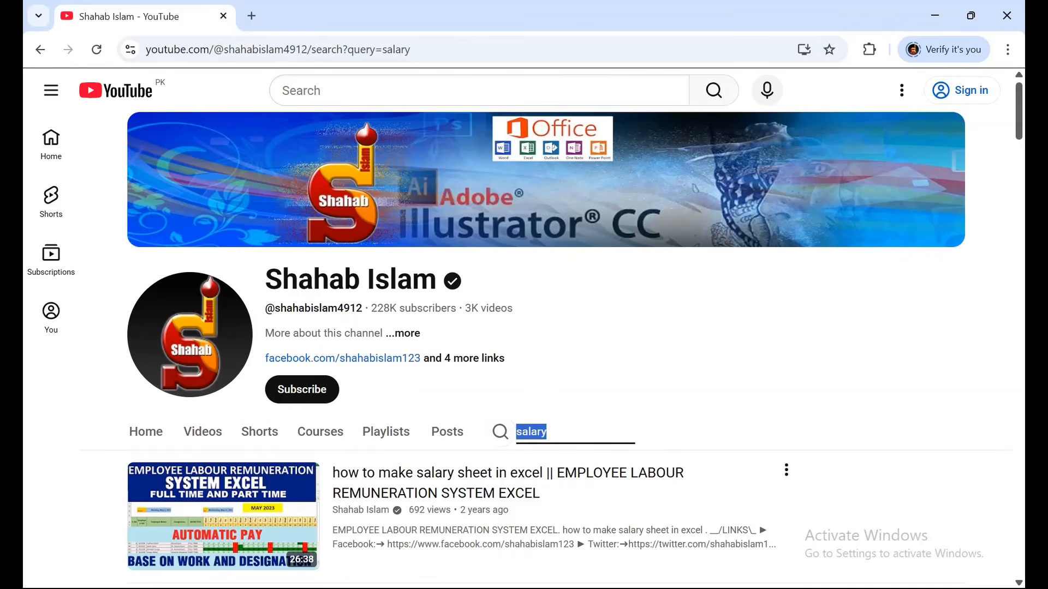
text(income expense)
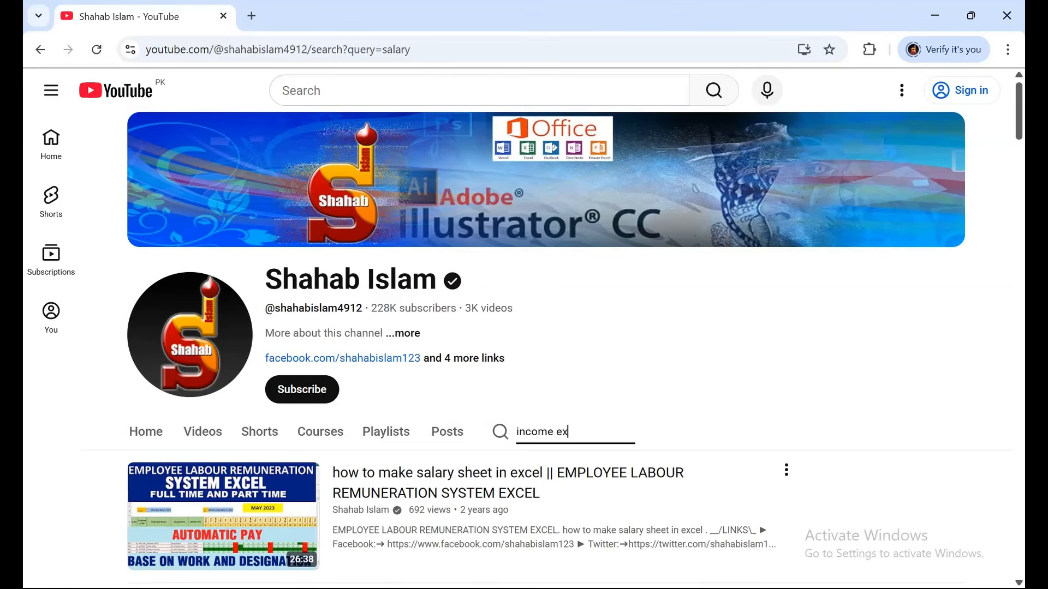
key(Return)
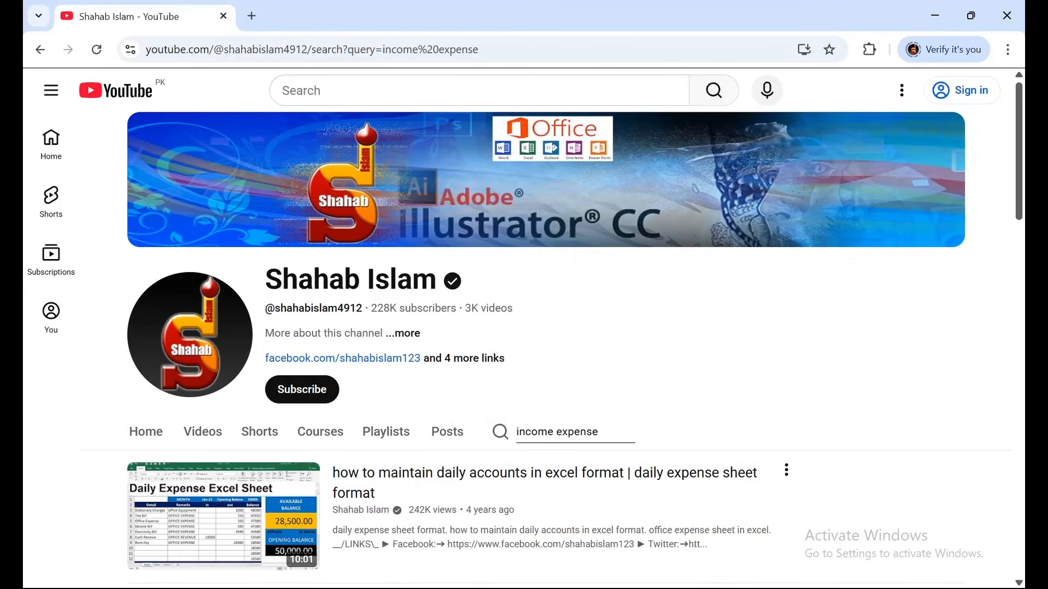
scroll(545, 513, down, 2)
scroll(546, 349, down, 5)
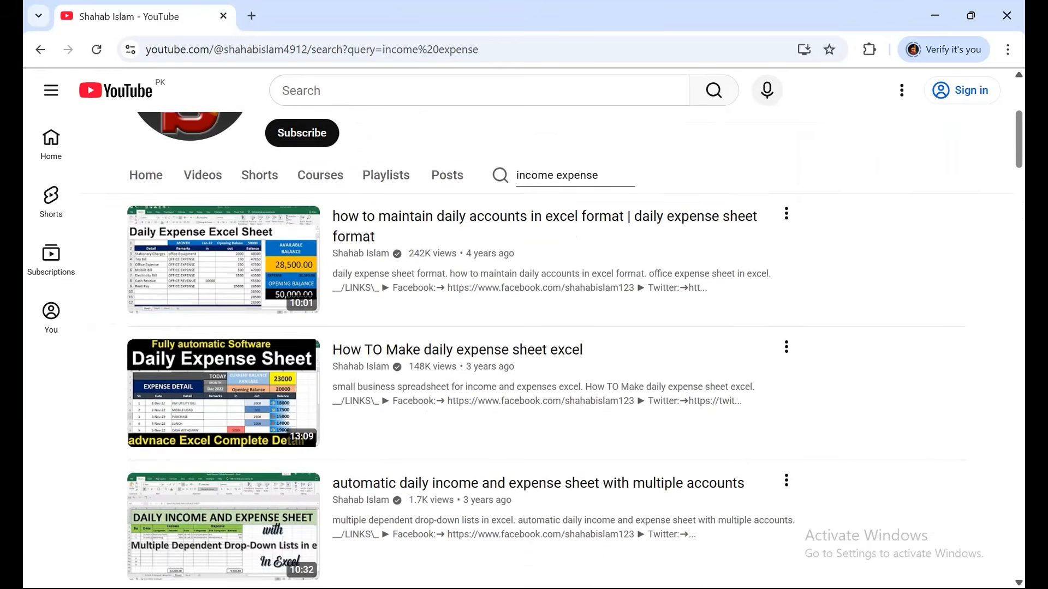
scroll(545, 349, down, 1)
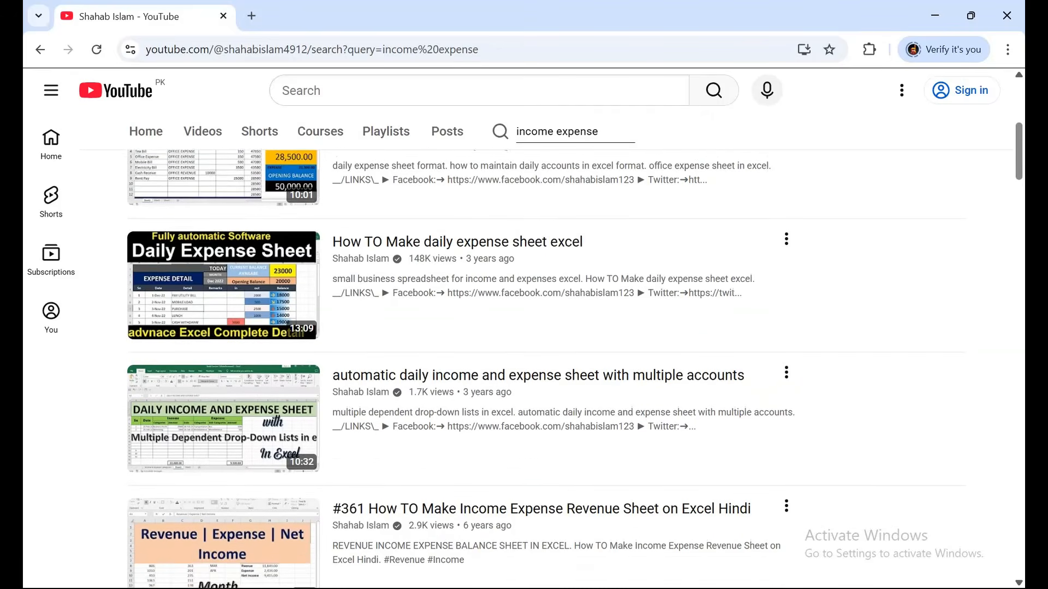
scroll(546, 350, up, 1)
scroll(546, 349, up, 4)
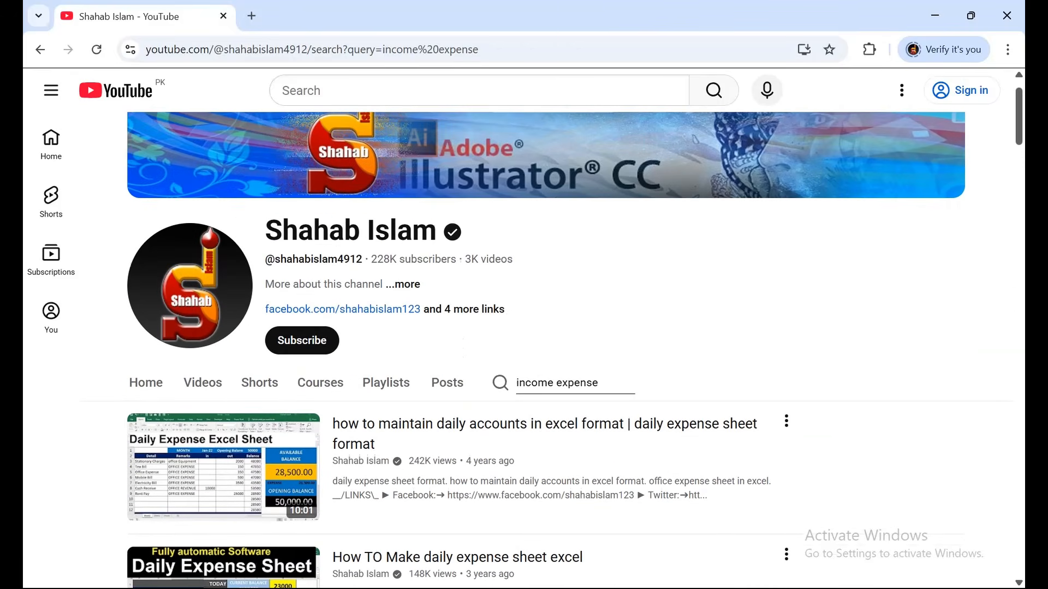
click(202, 383)
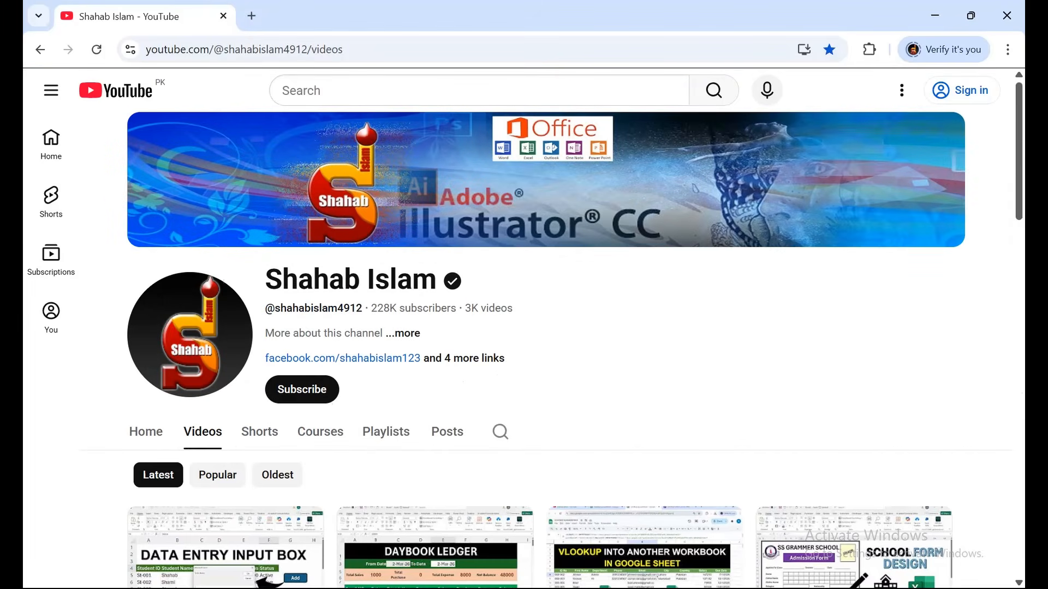
Search the channel for 'trial balance' and scroll through the matching tutorial videos.
click(500, 431)
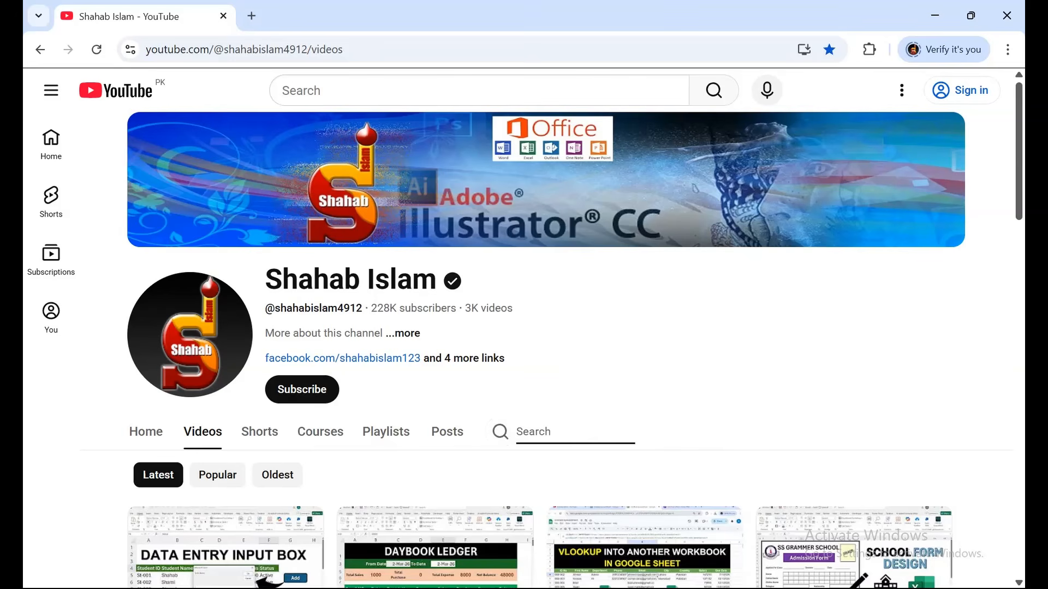
text(trial balabnce)
key(BackSpace)
key(BackSpace)
key(BackSpace)
key(BackSpace)
text(nce)
key(Return)
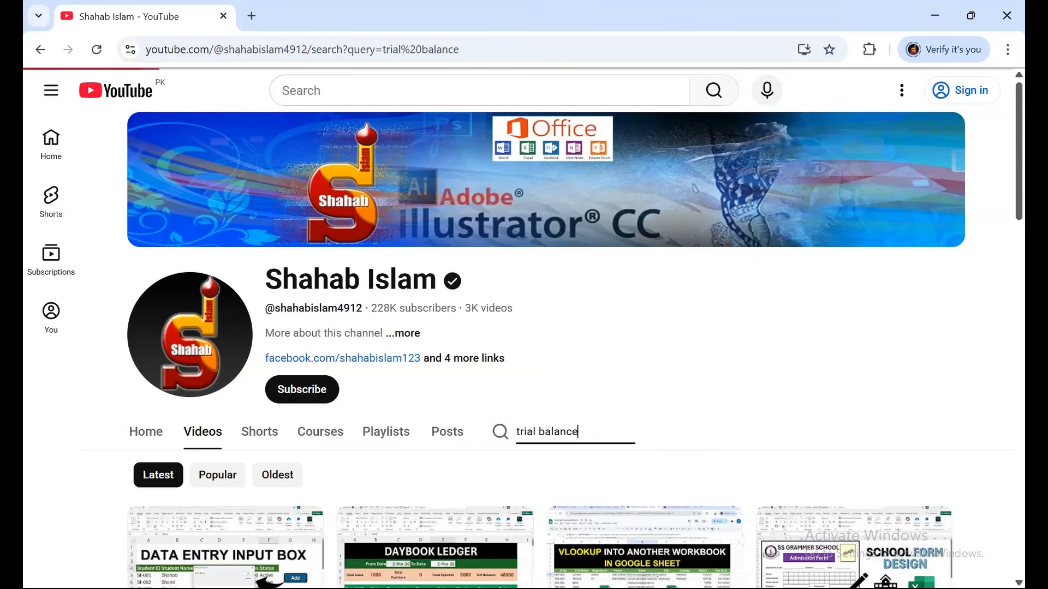
scroll(545, 350, down, 2)
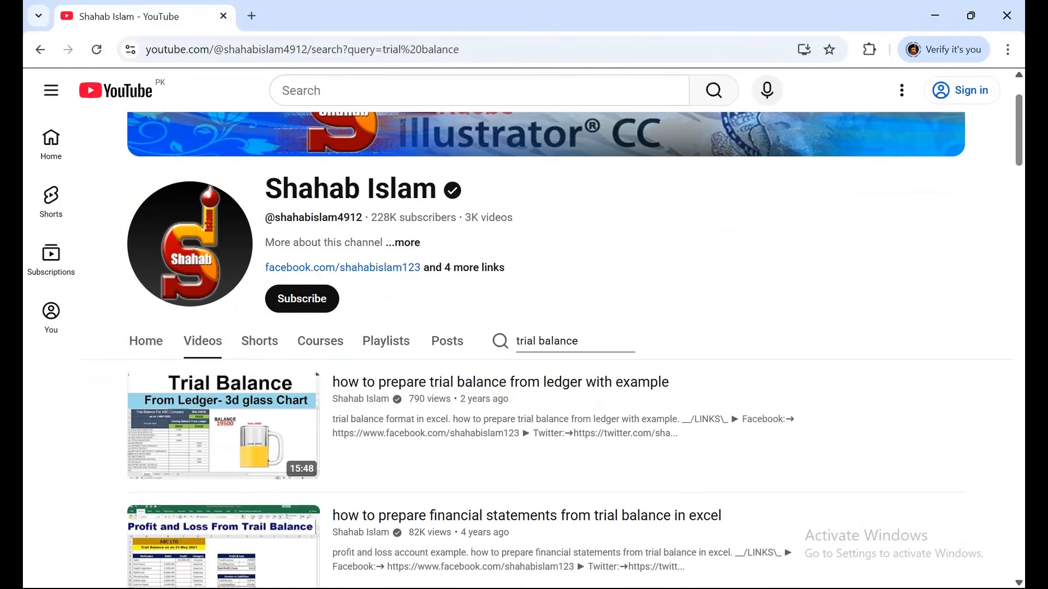
scroll(546, 349, down, 3)
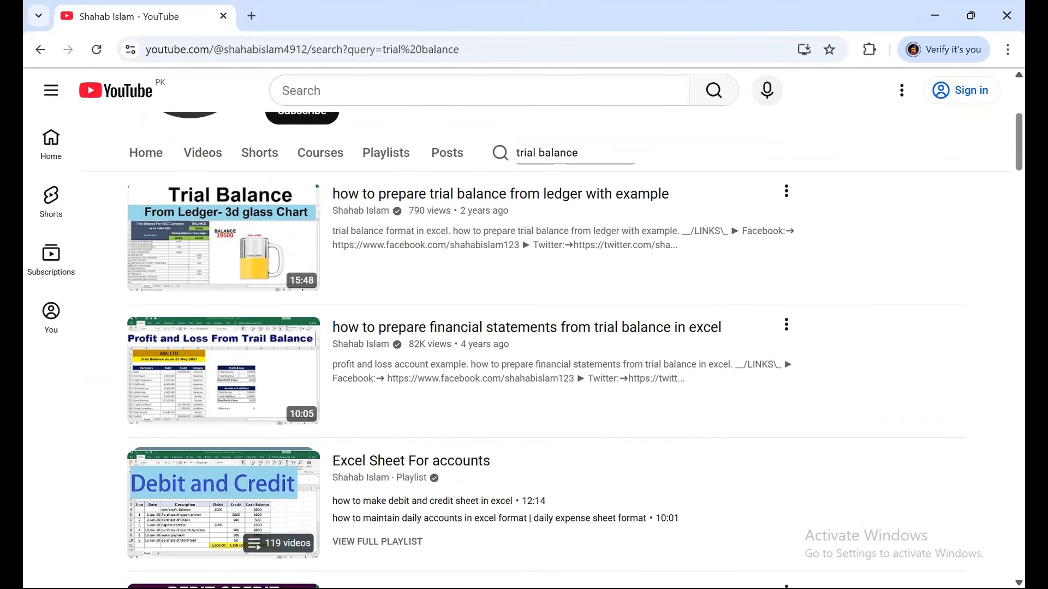
scroll(545, 349, down, 5)
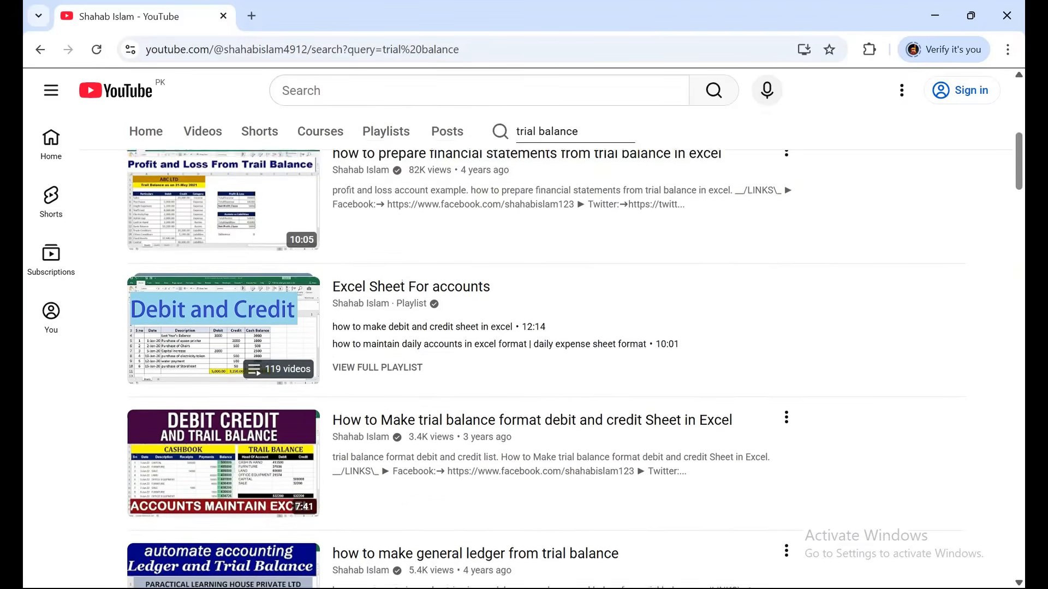
scroll(545, 350, down, 6)
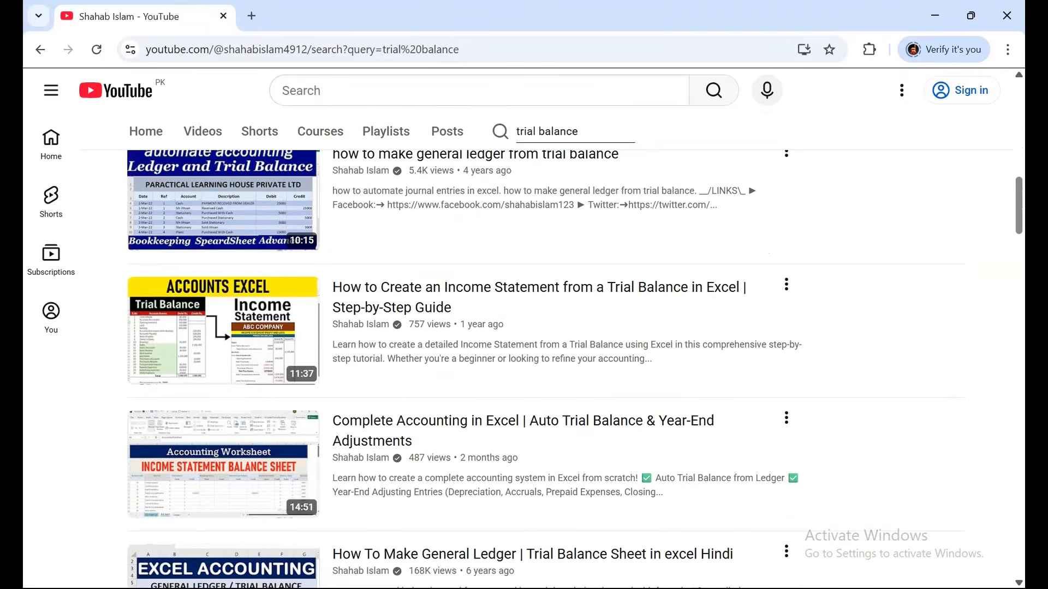
scroll(545, 349, down, 4)
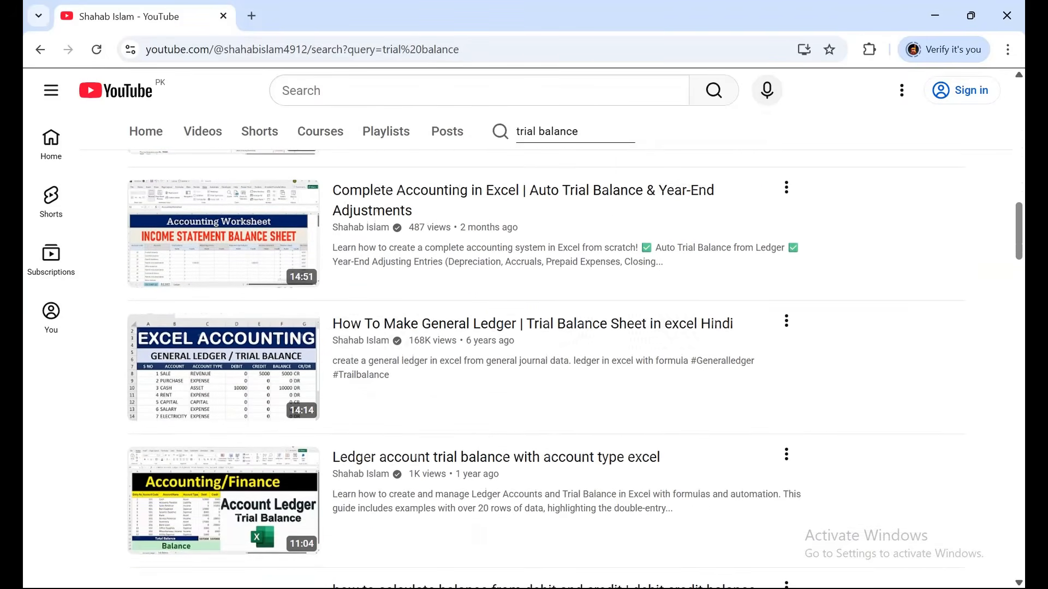
scroll(545, 349, down, 2)
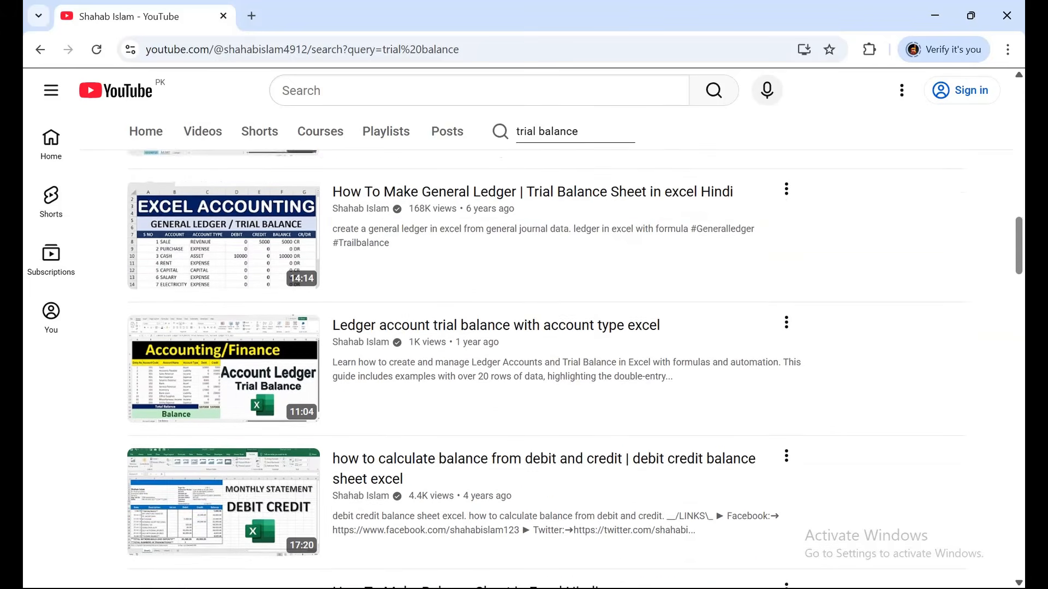
scroll(545, 349, down, 5)
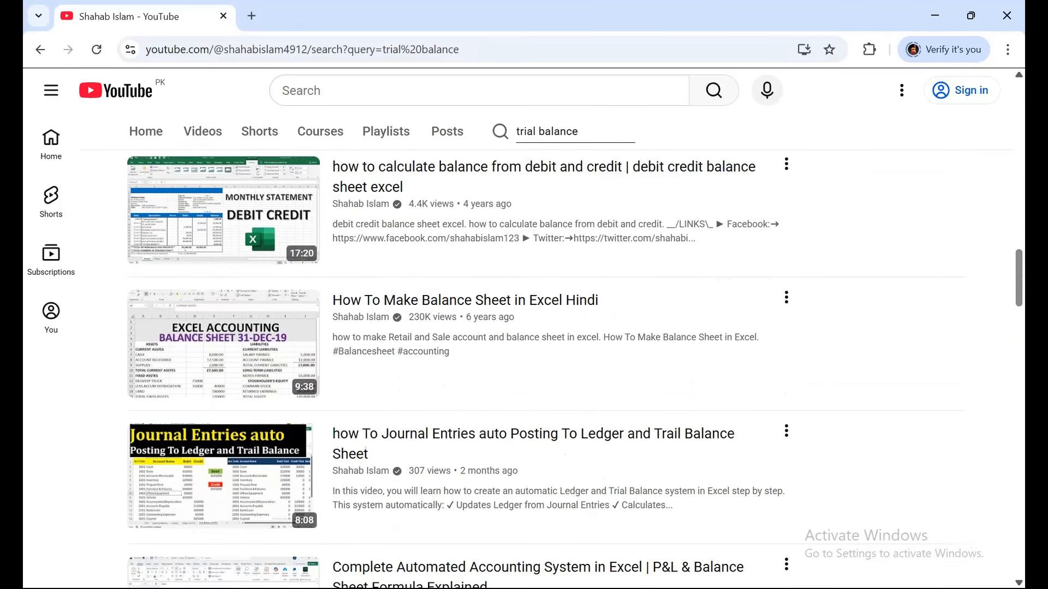
scroll(546, 349, down, 1)
scroll(545, 349, up, 12)
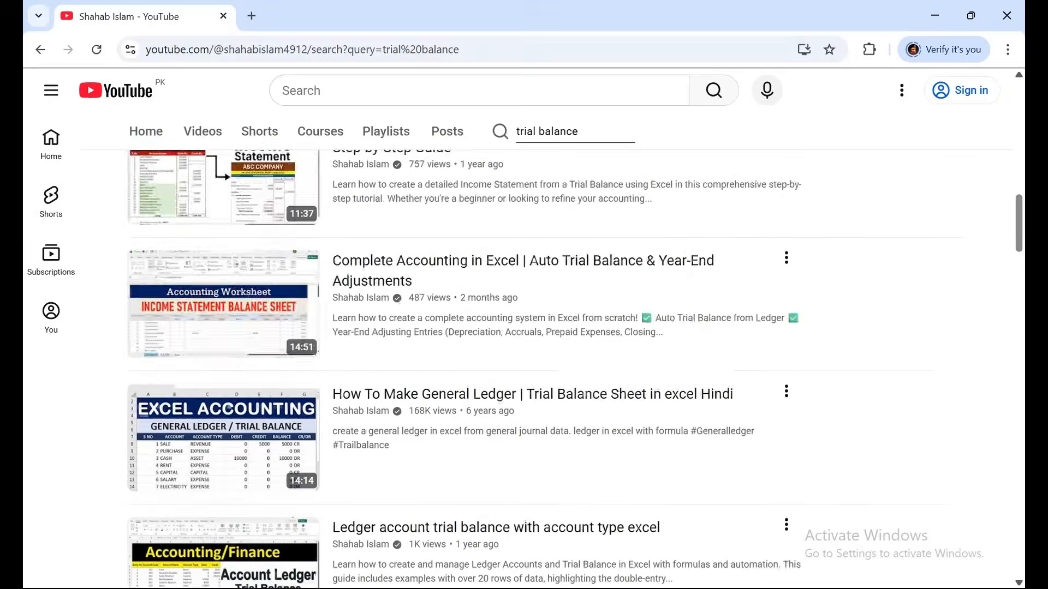